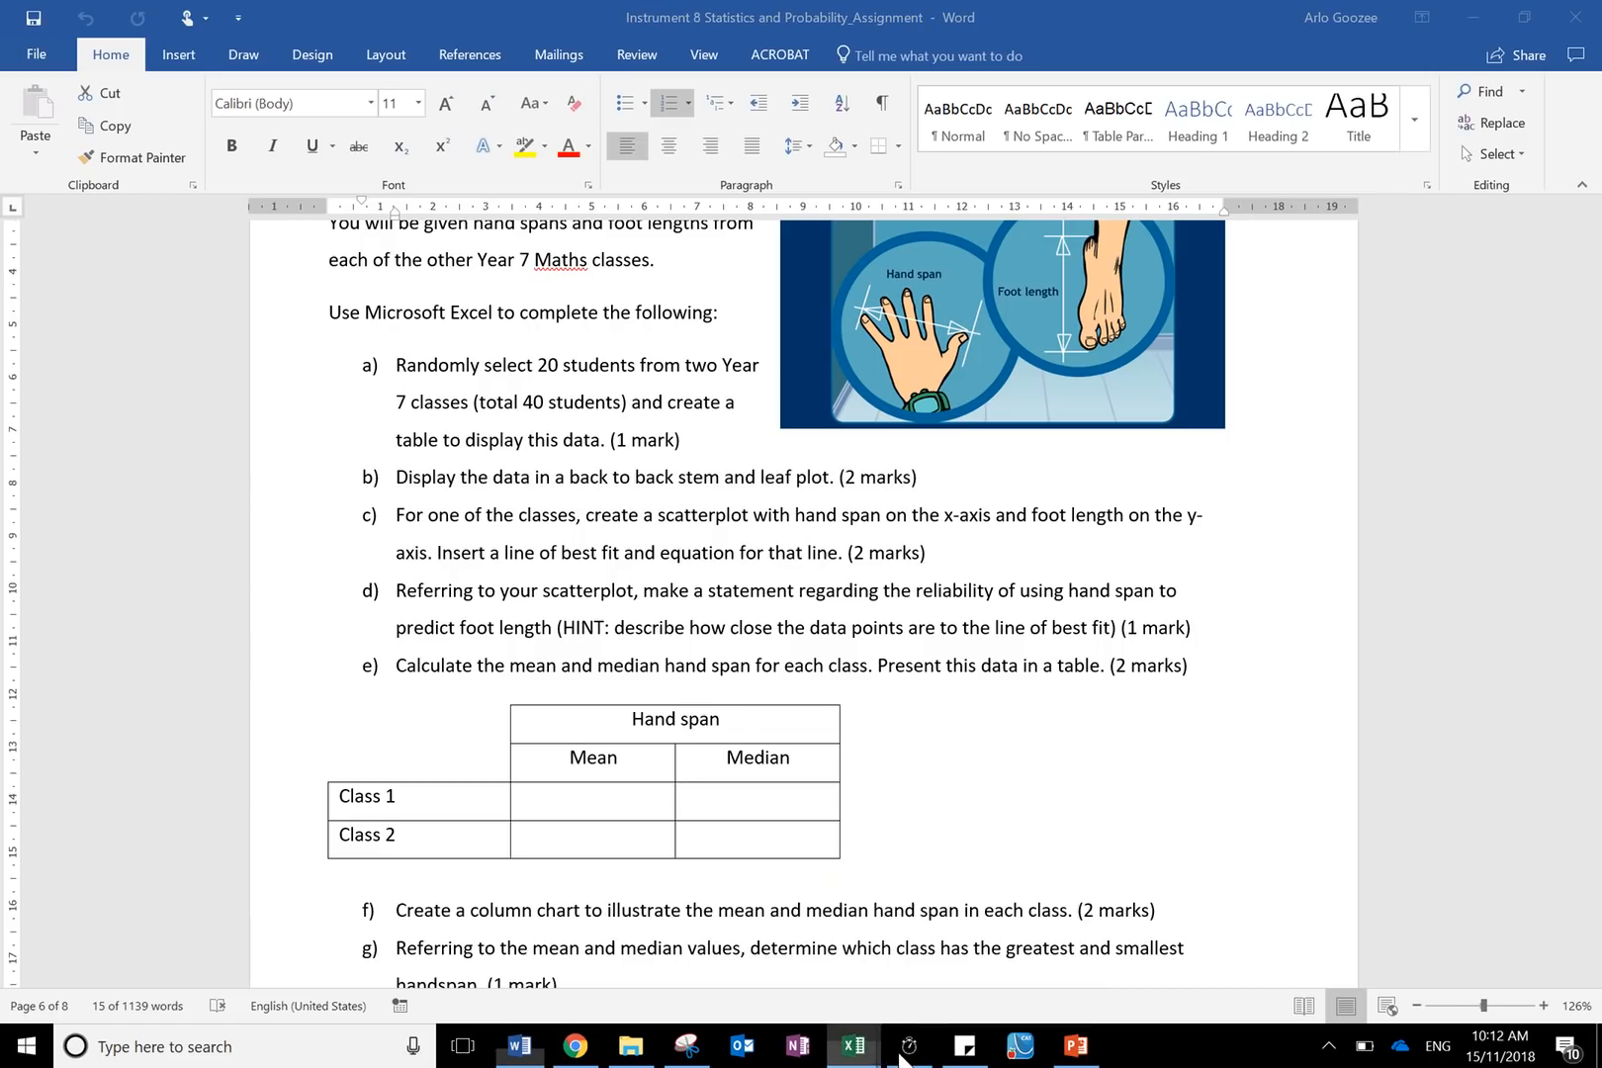
- Switch to Excel and add a new worksheet to the workbook
{"action": "mouse_move", "coordinate": [870, 1053]}
{"action": "left_click", "coordinate": [911, 880]}
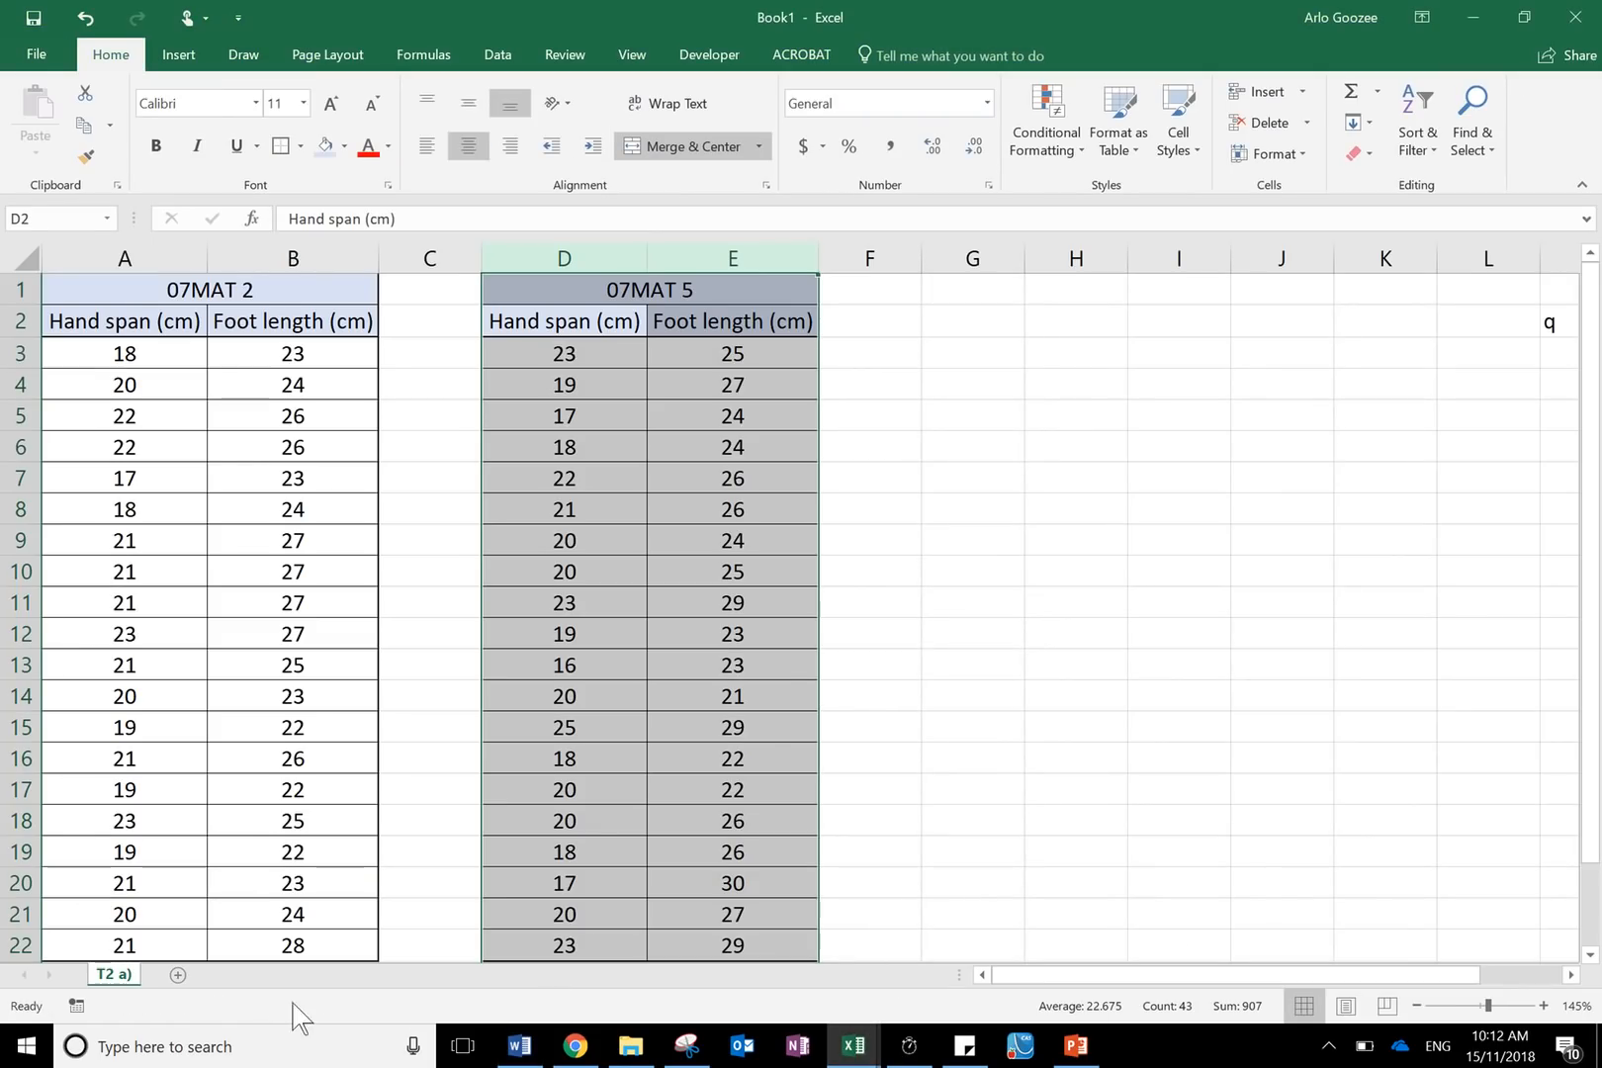
{"action": "left_click", "coordinate": [178, 975]}
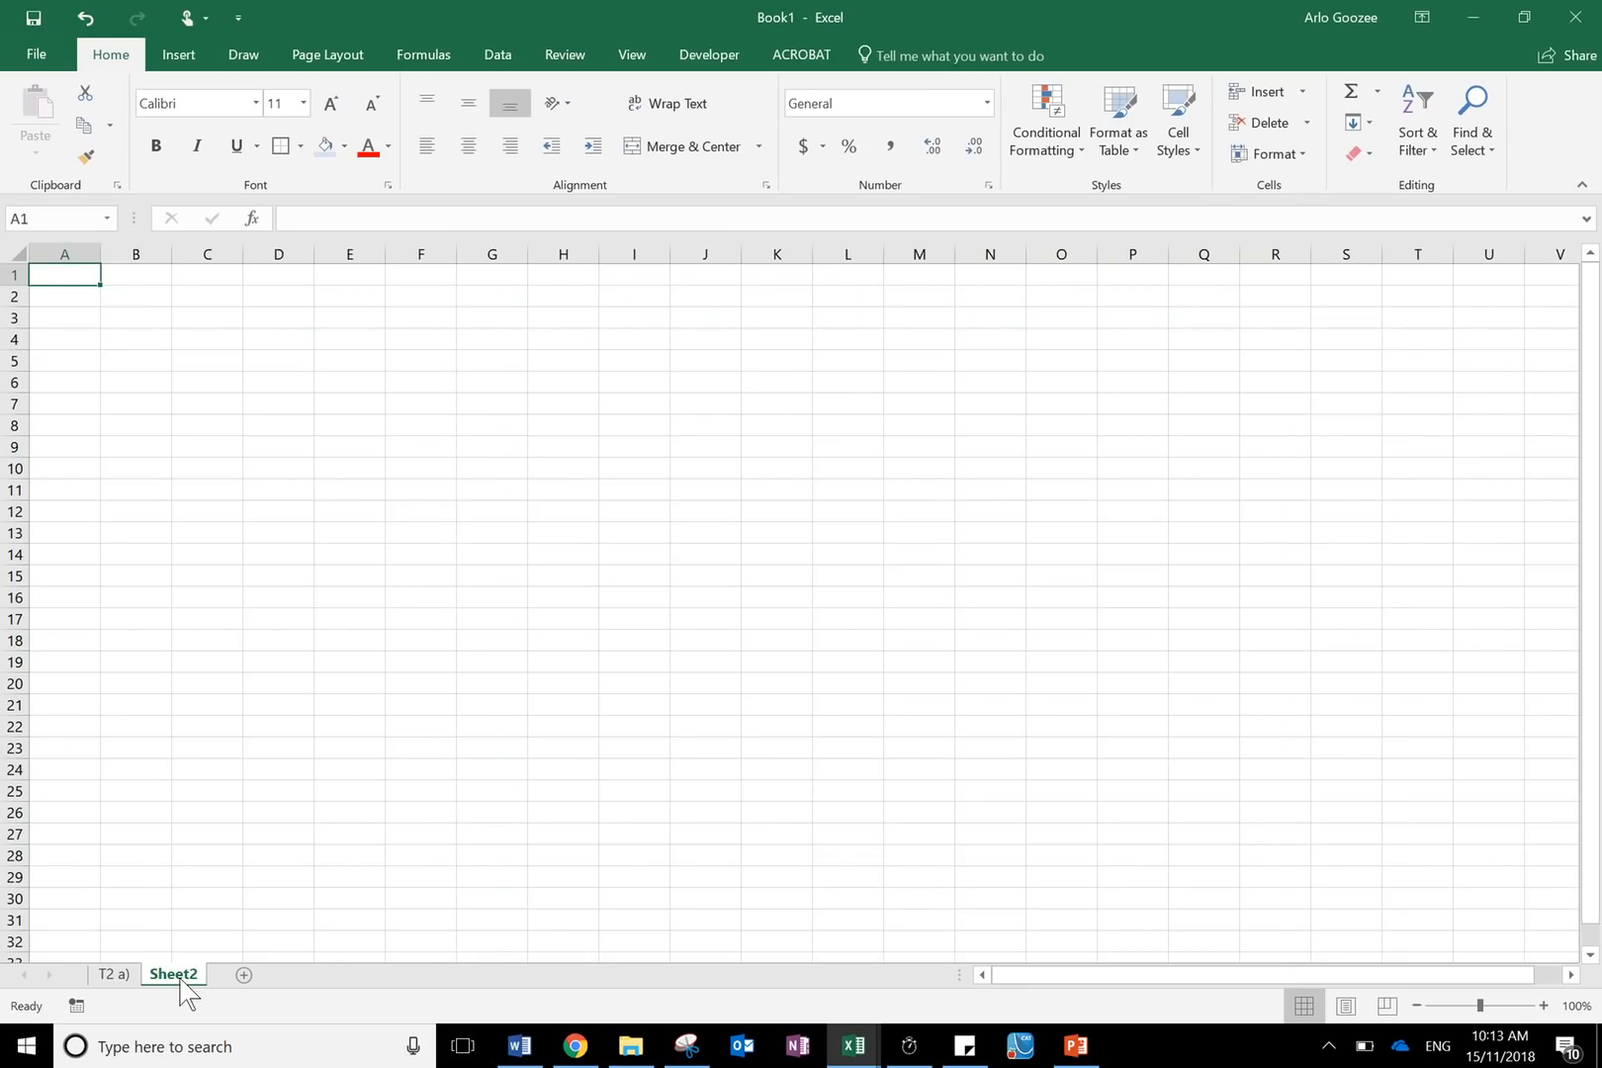
- Rename the new worksheet to T2 b)
{"action": "right_click", "coordinate": [181, 979]}
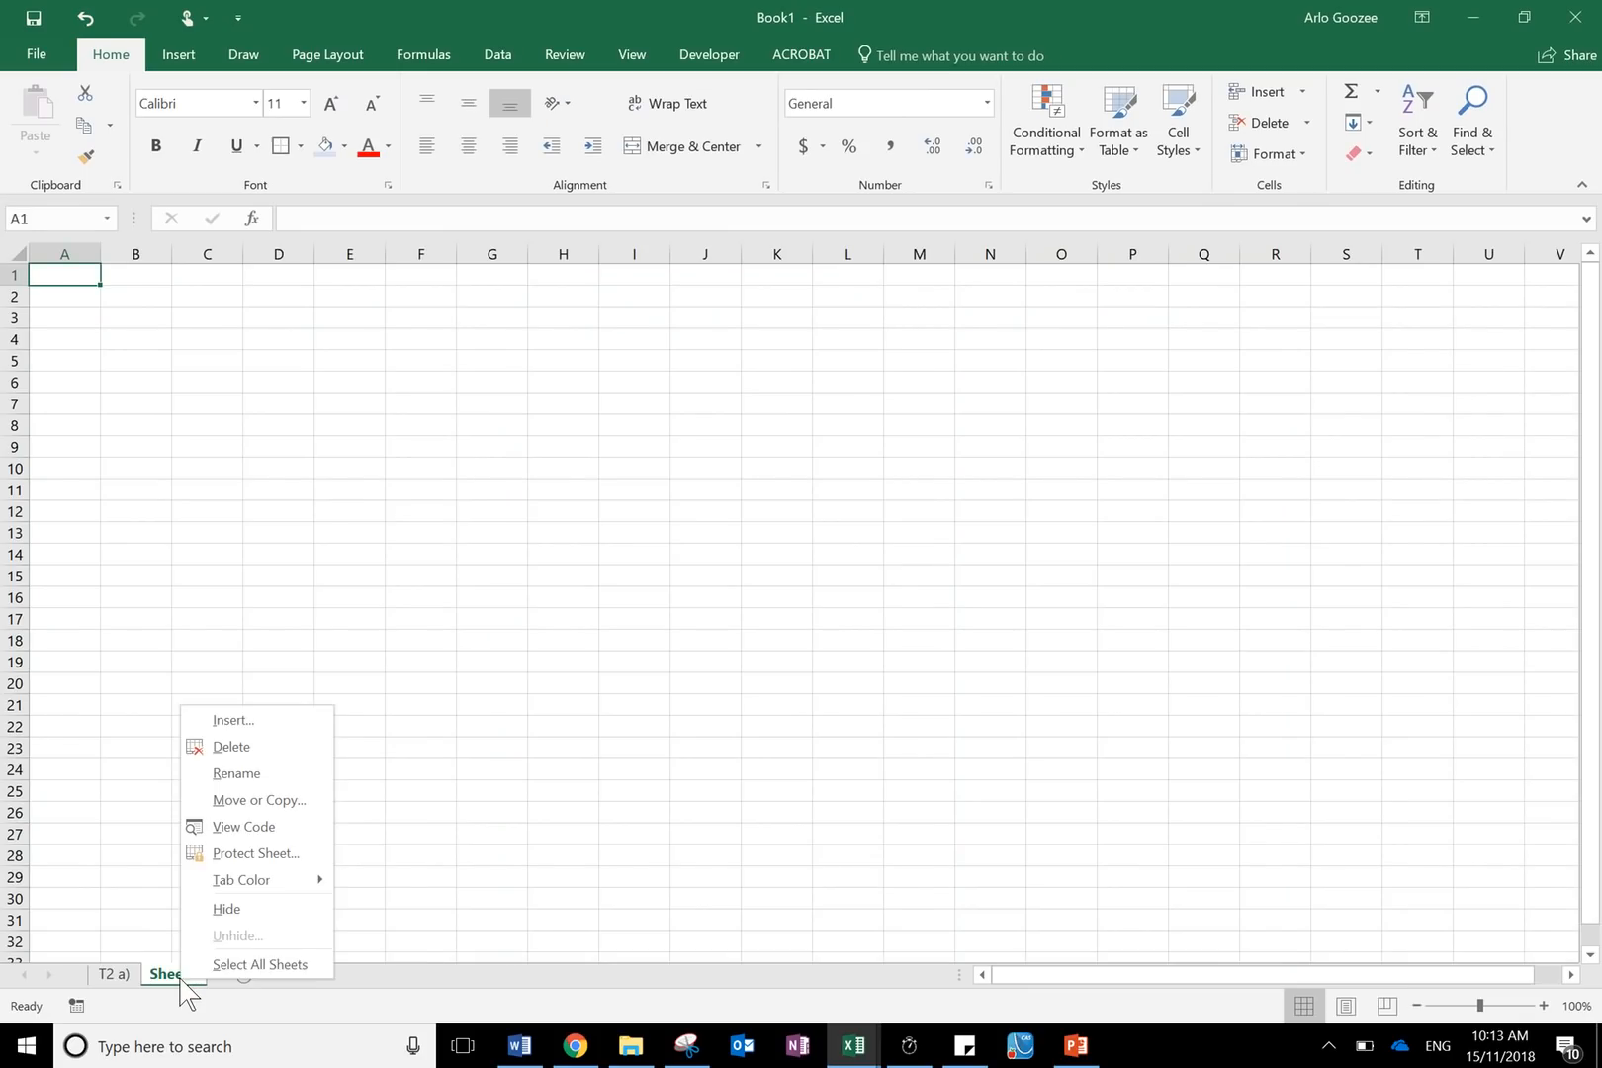
{"action": "left_click", "coordinate": [273, 773]}
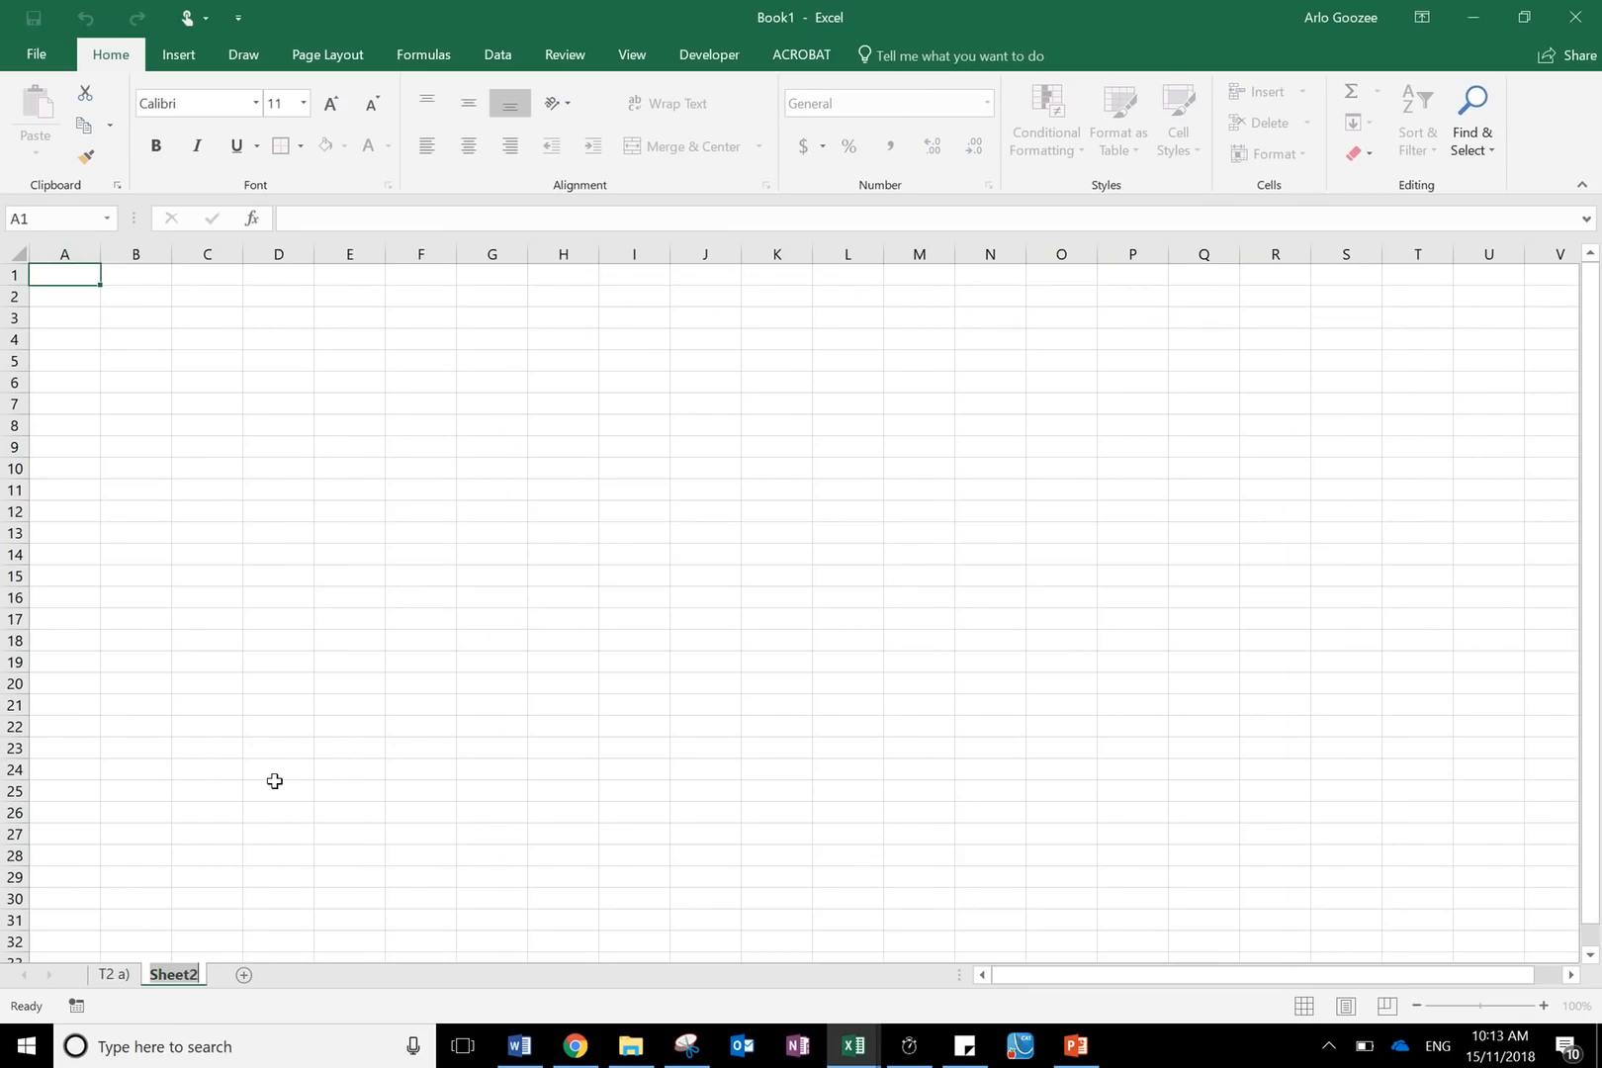
{"action": "type", "text": "T2 b)"}
{"action": "key", "text": "Return"}
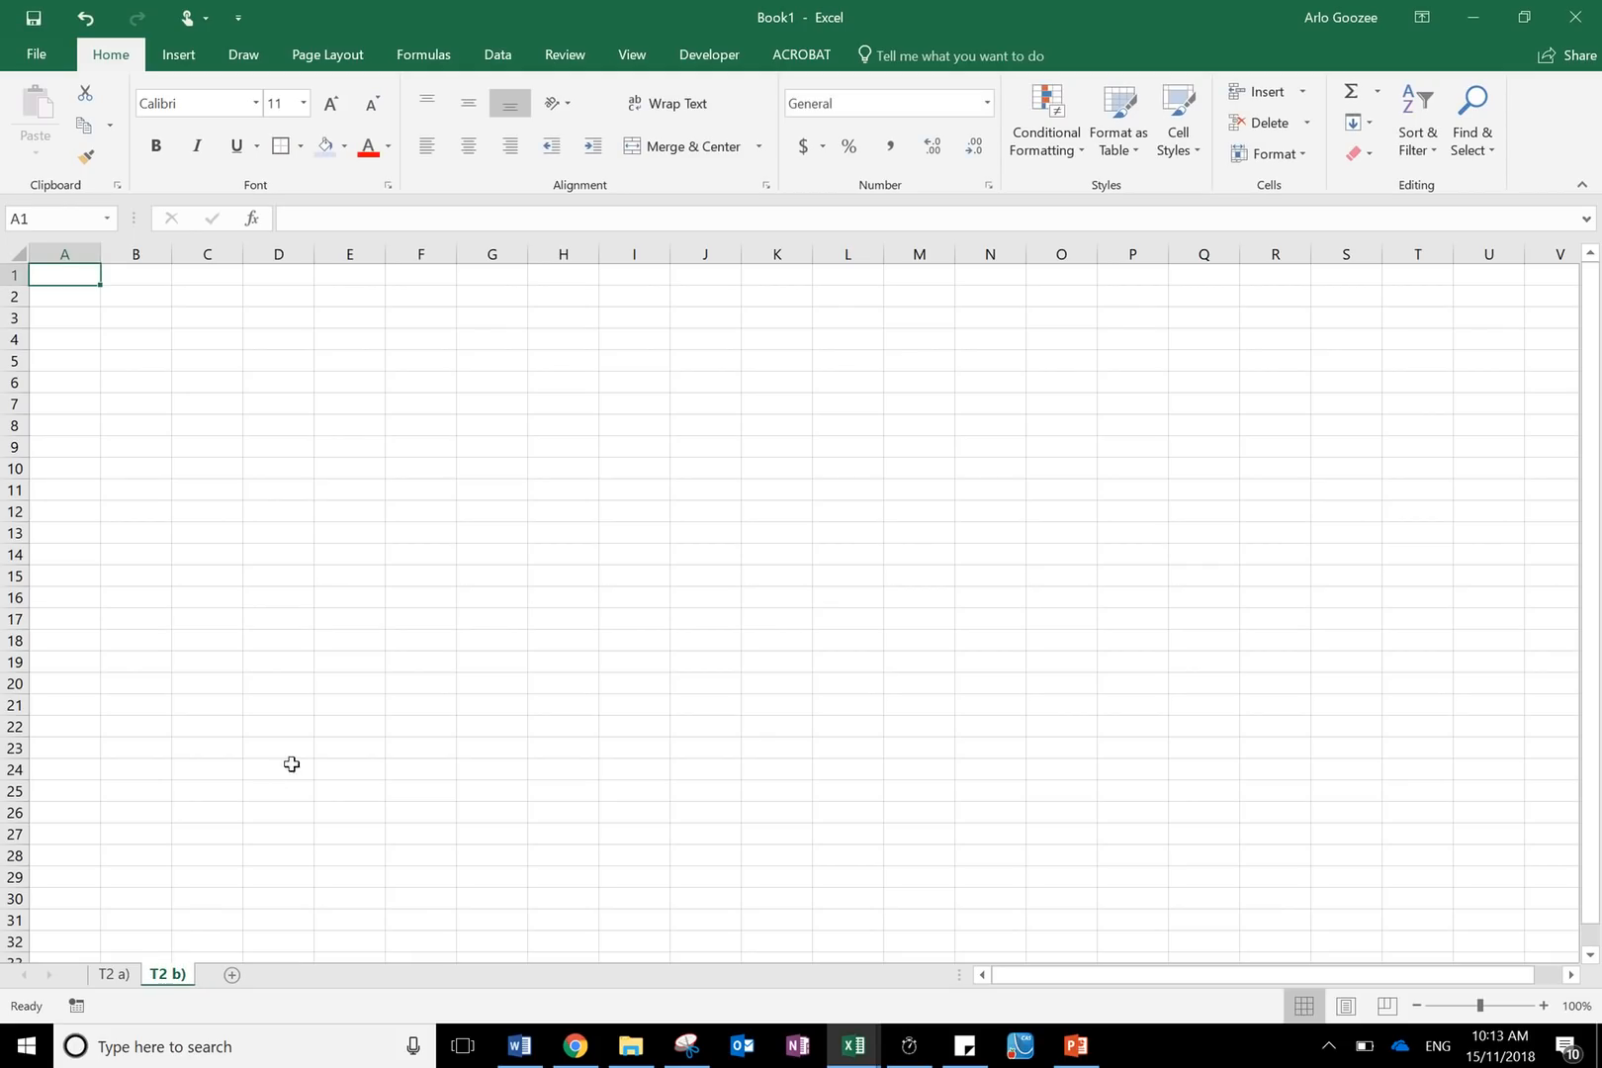
{"action": "left_click", "coordinate": [301, 754]}
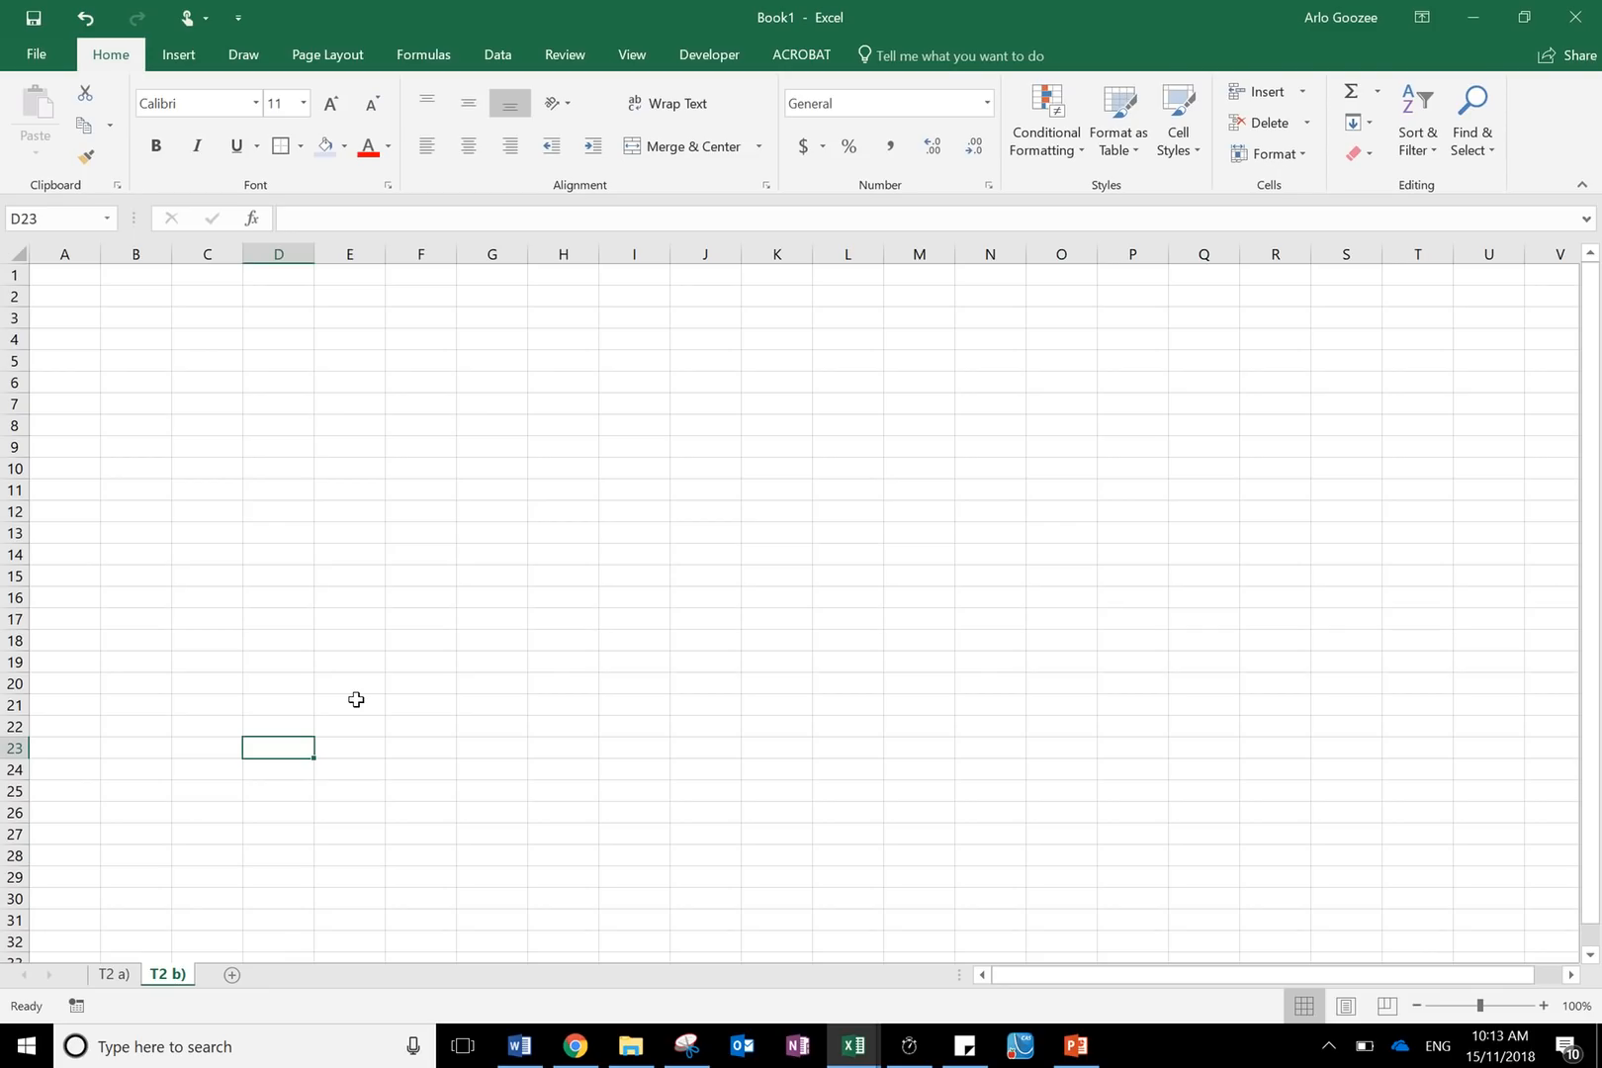
- Copy columns A to F from sheet T2 a) and paste them starting at cell A1 of sheet T2 b)
{"action": "left_click", "coordinate": [126, 977]}
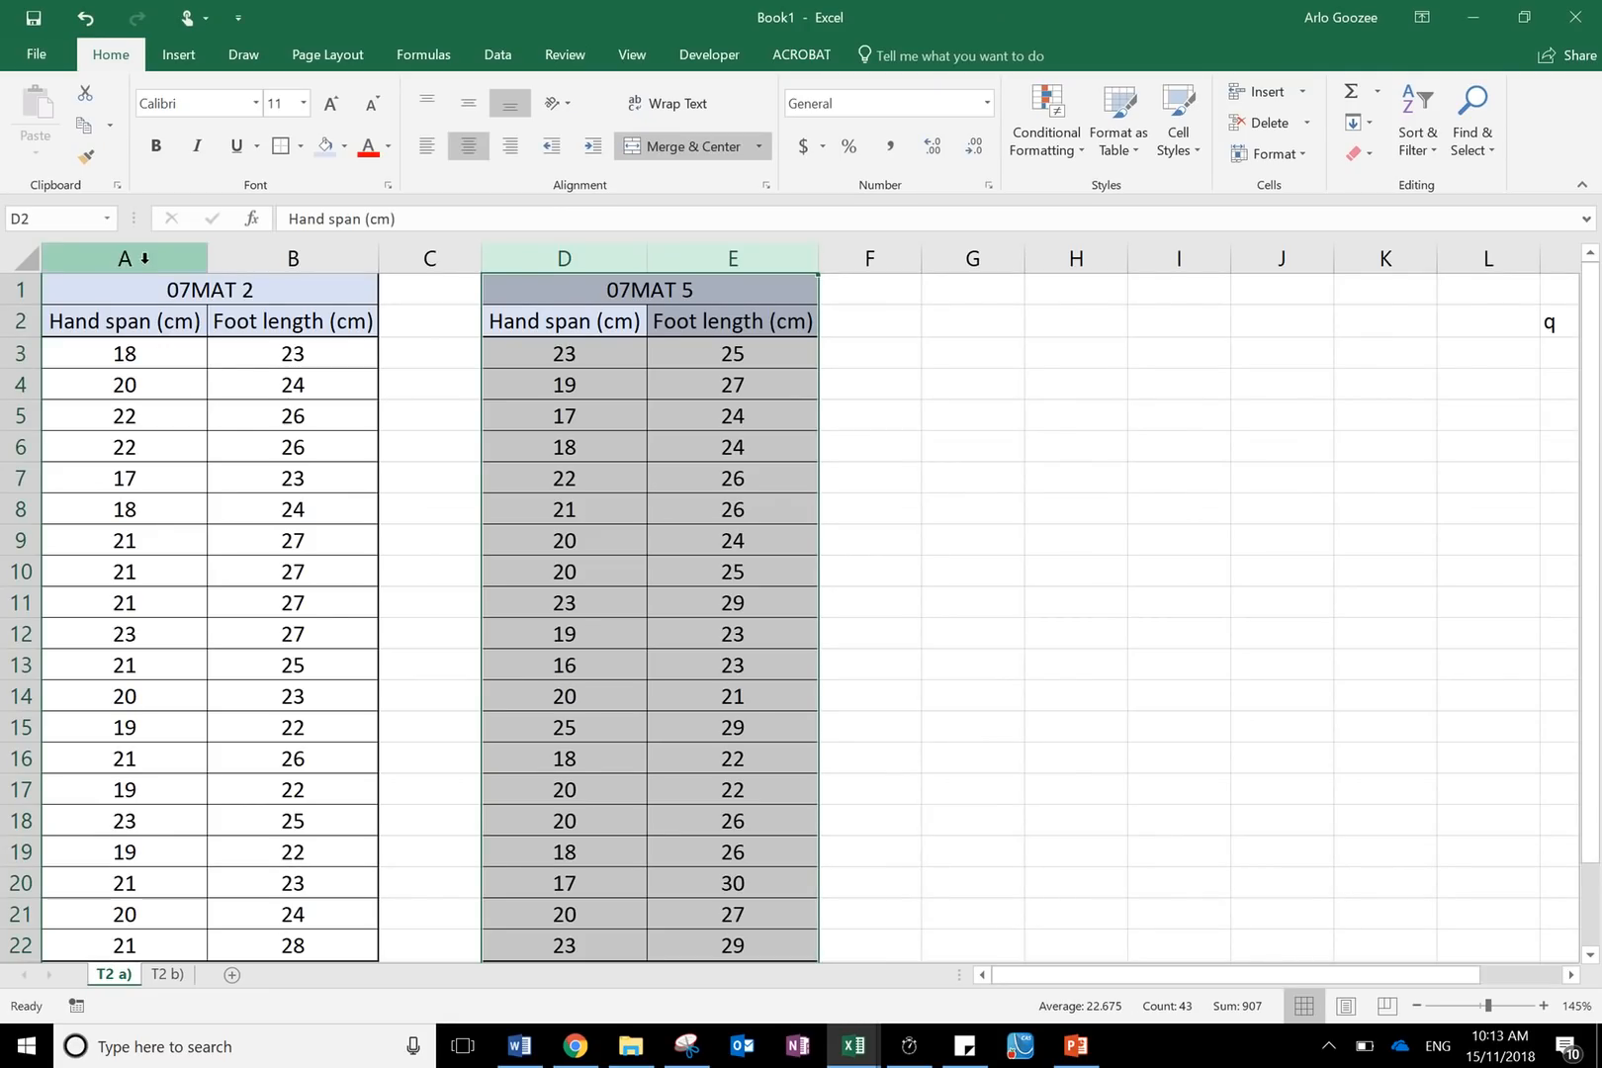
{"action": "left_click_drag", "start_coordinate": [144, 257], "coordinate": [897, 244]}
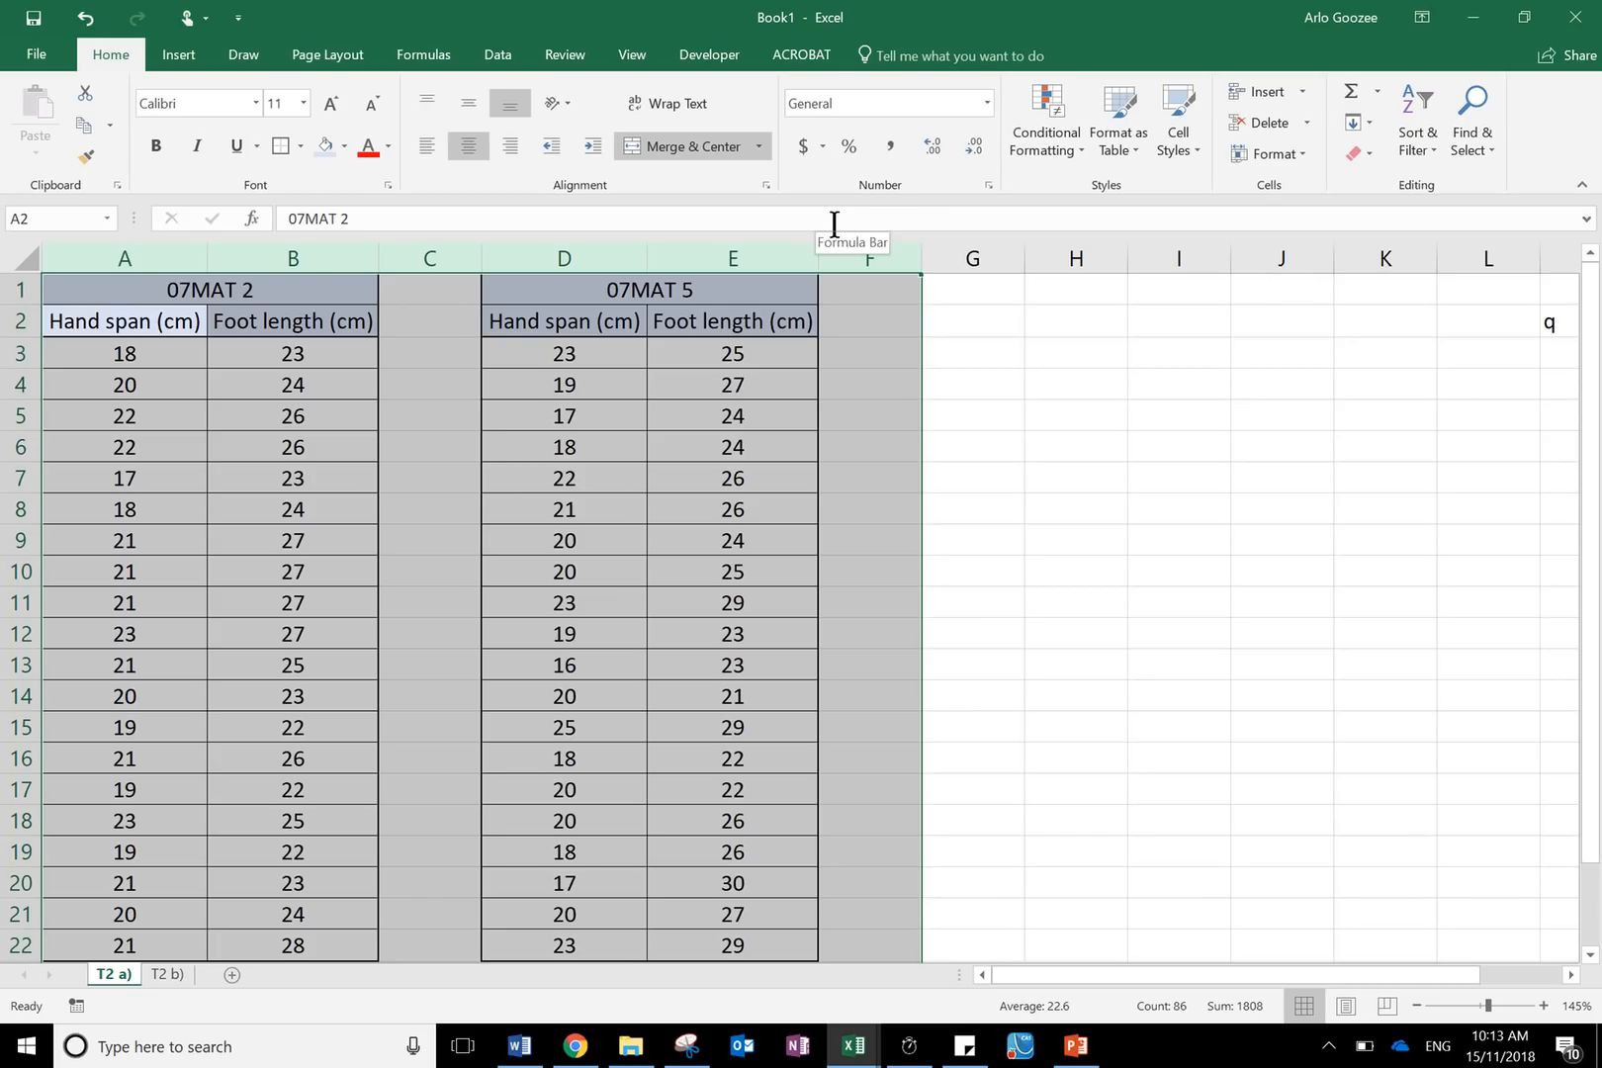
{"action": "key", "text": "ctrl+c"}
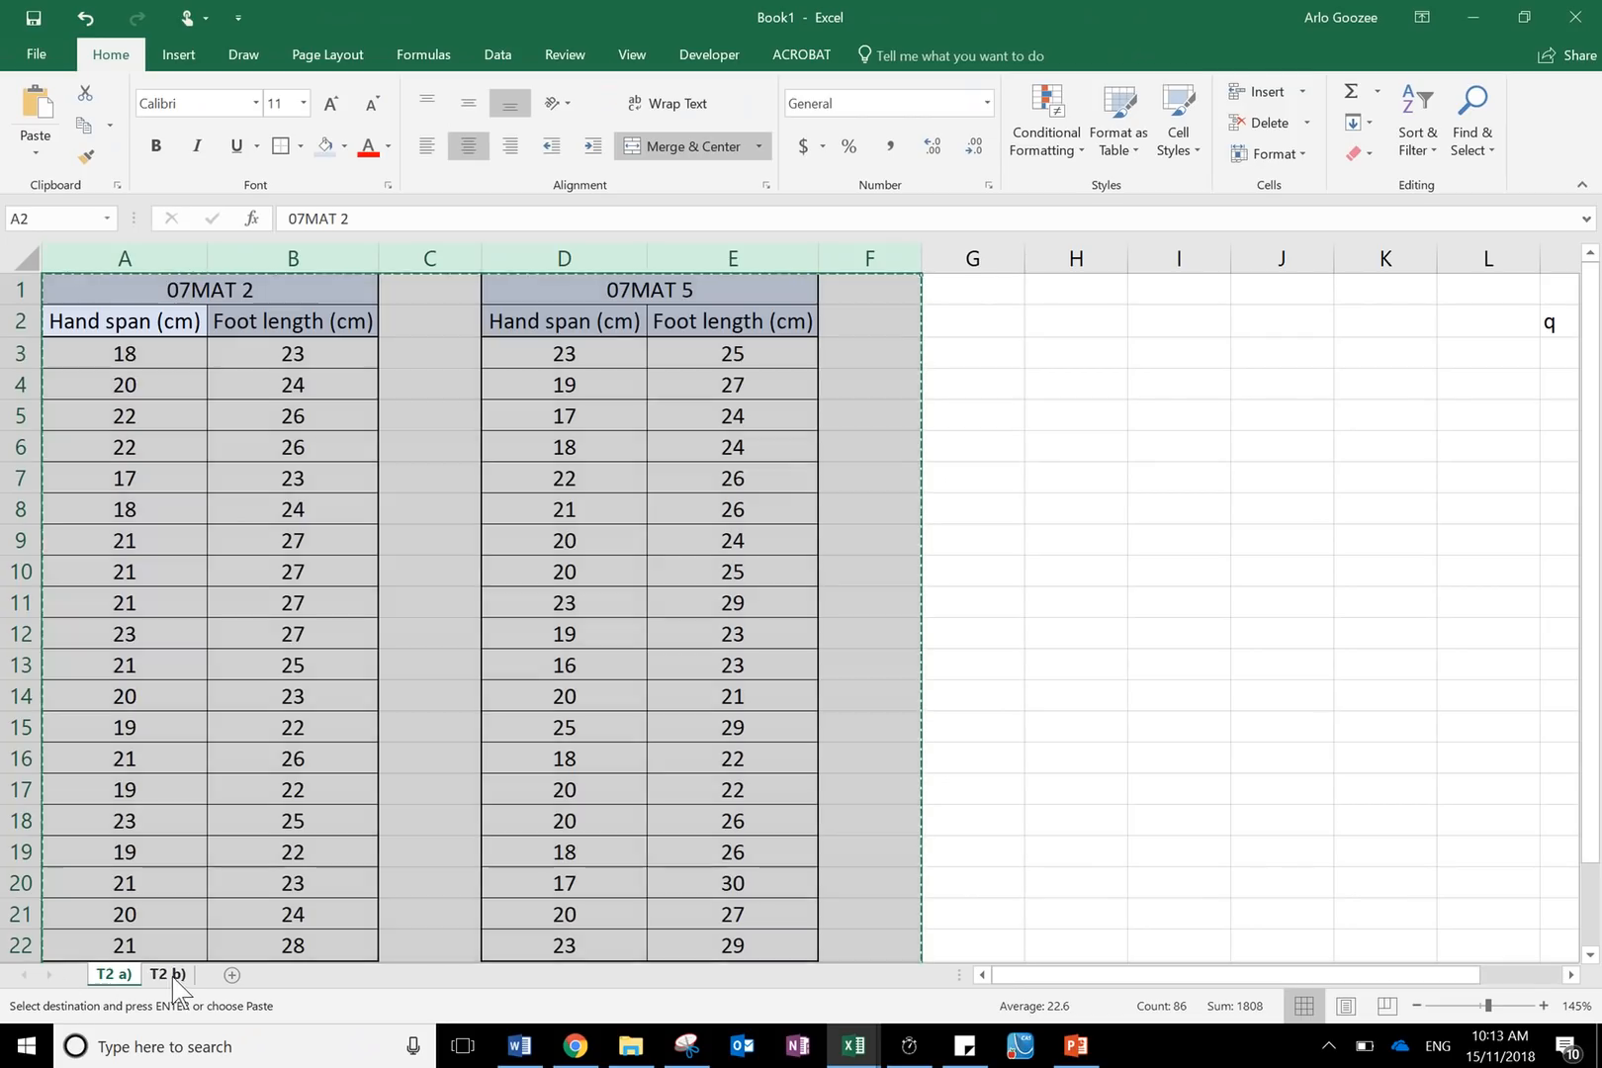
{"action": "left_click", "coordinate": [168, 975]}
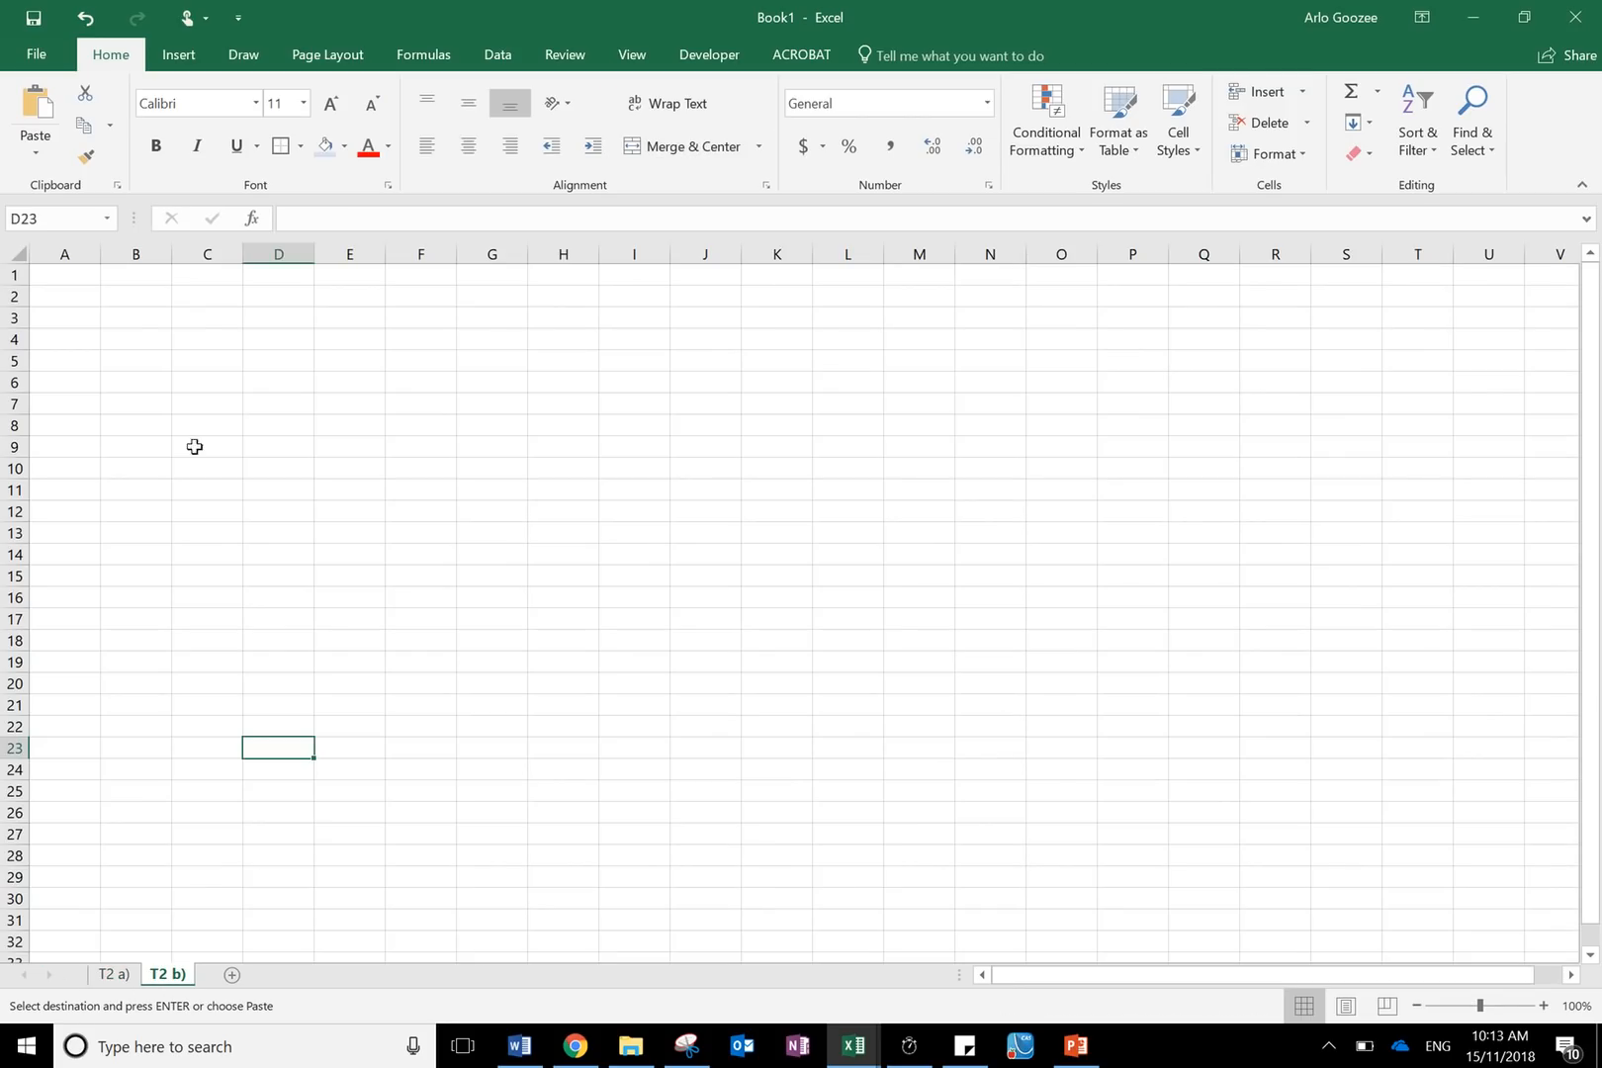
{"action": "left_click", "coordinate": [84, 277]}
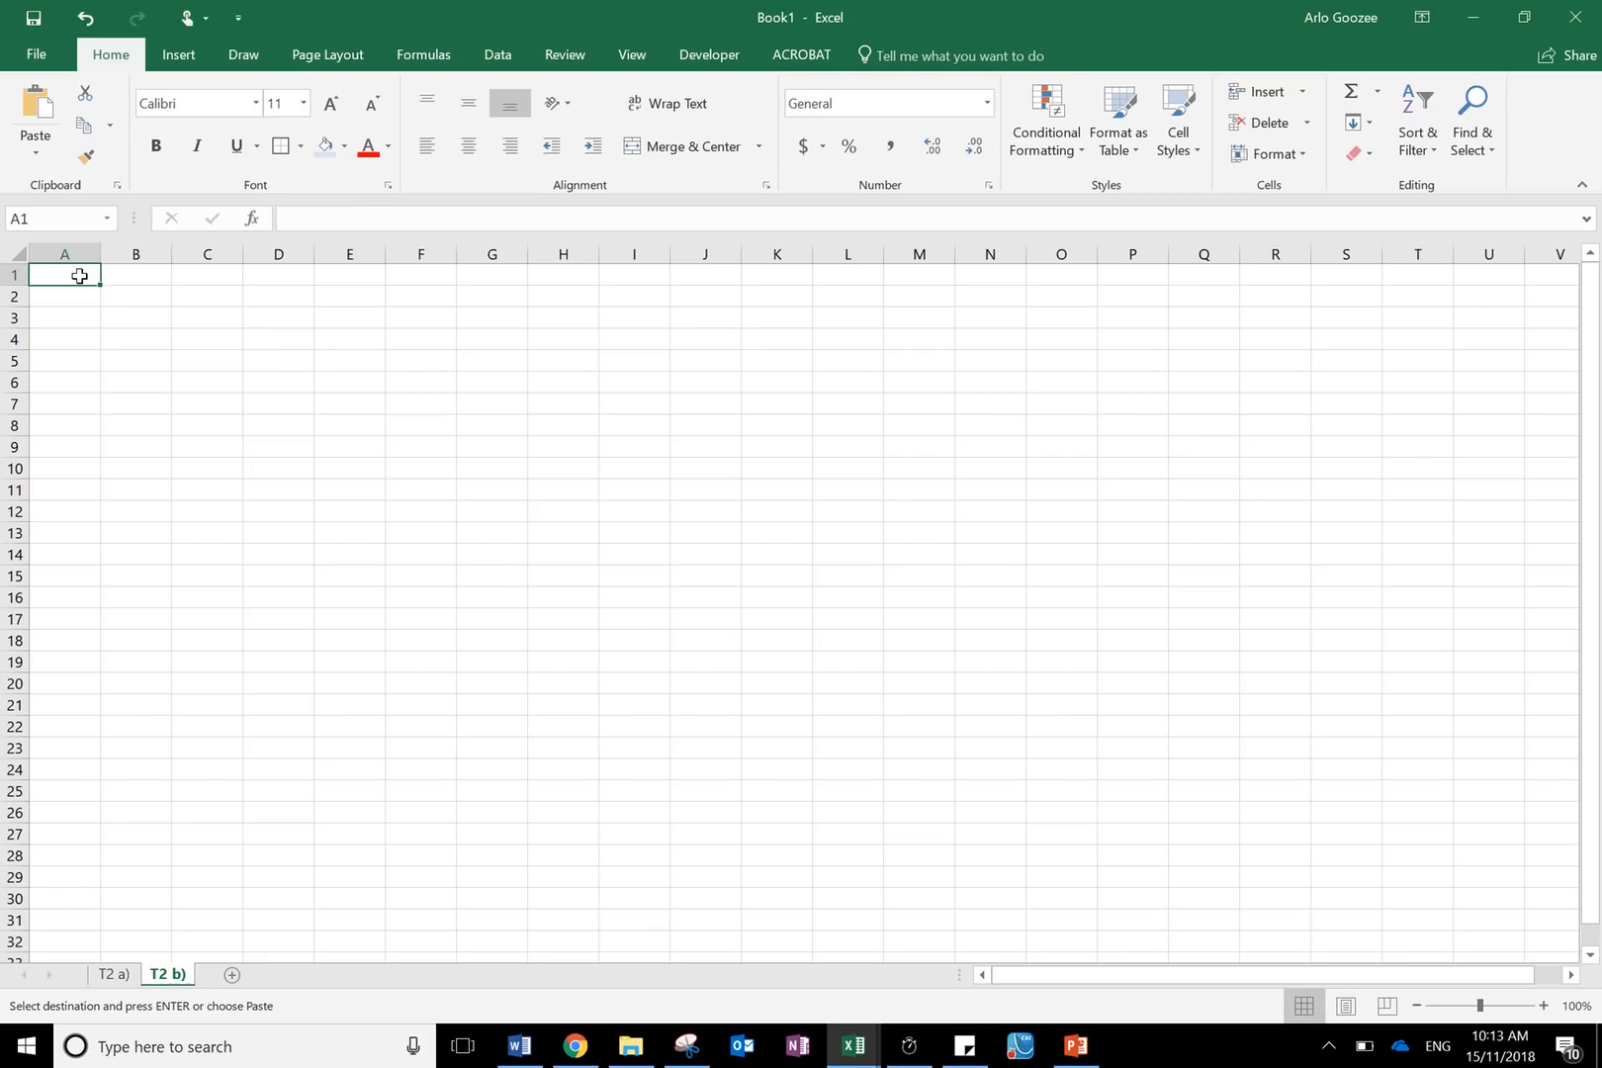
{"action": "right_click", "coordinate": [79, 276]}
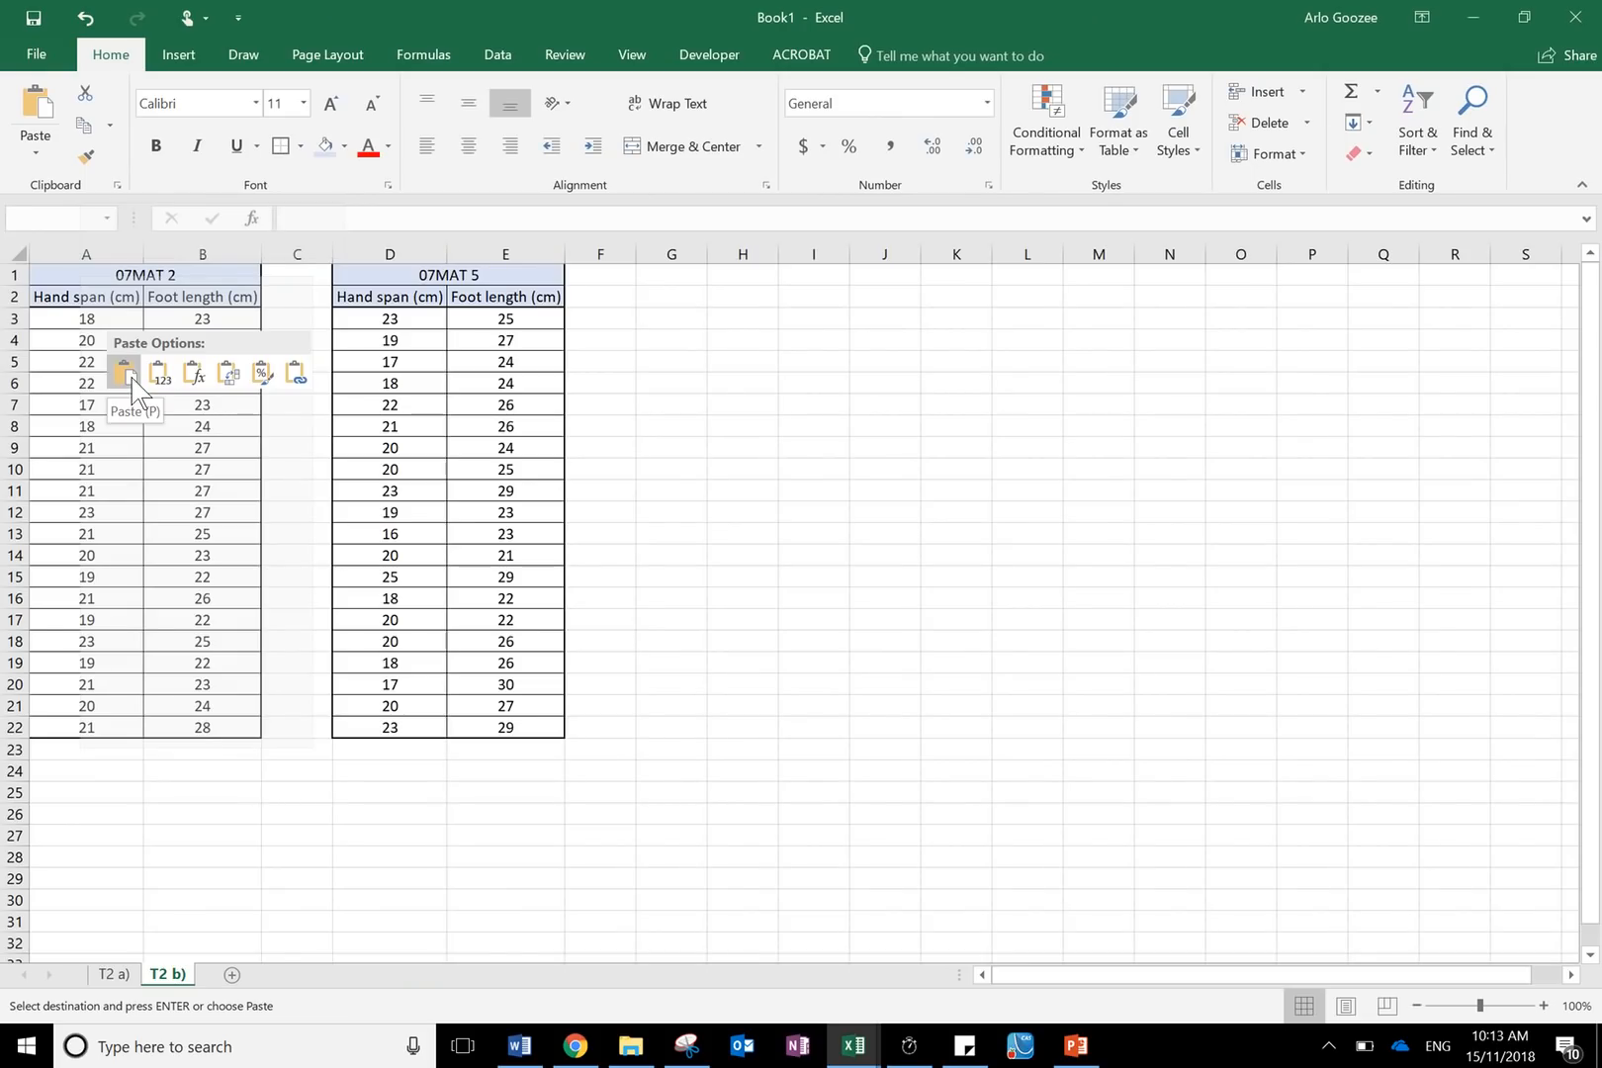
{"action": "left_click", "coordinate": [132, 378]}
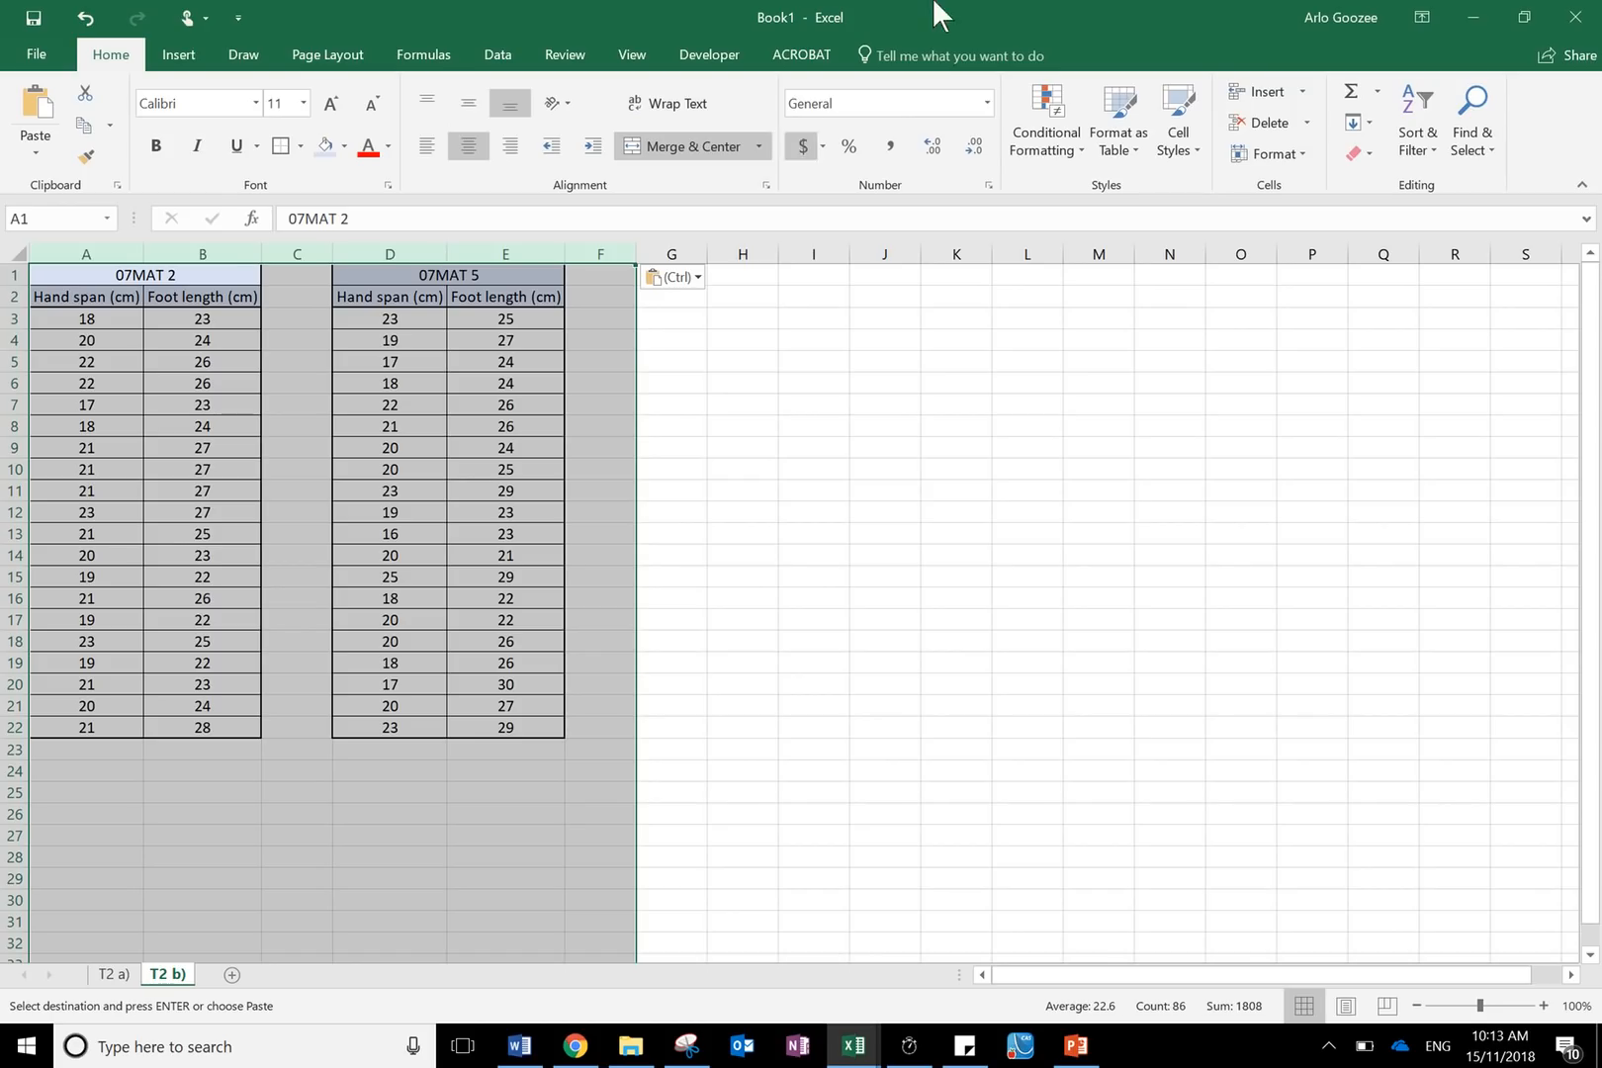
- Narrow columns G through AE on T2 b) to a width of about 2.36
{"action": "mouse_move", "coordinate": [907, 16]}
{"action": "left_click", "coordinate": [675, 46]}
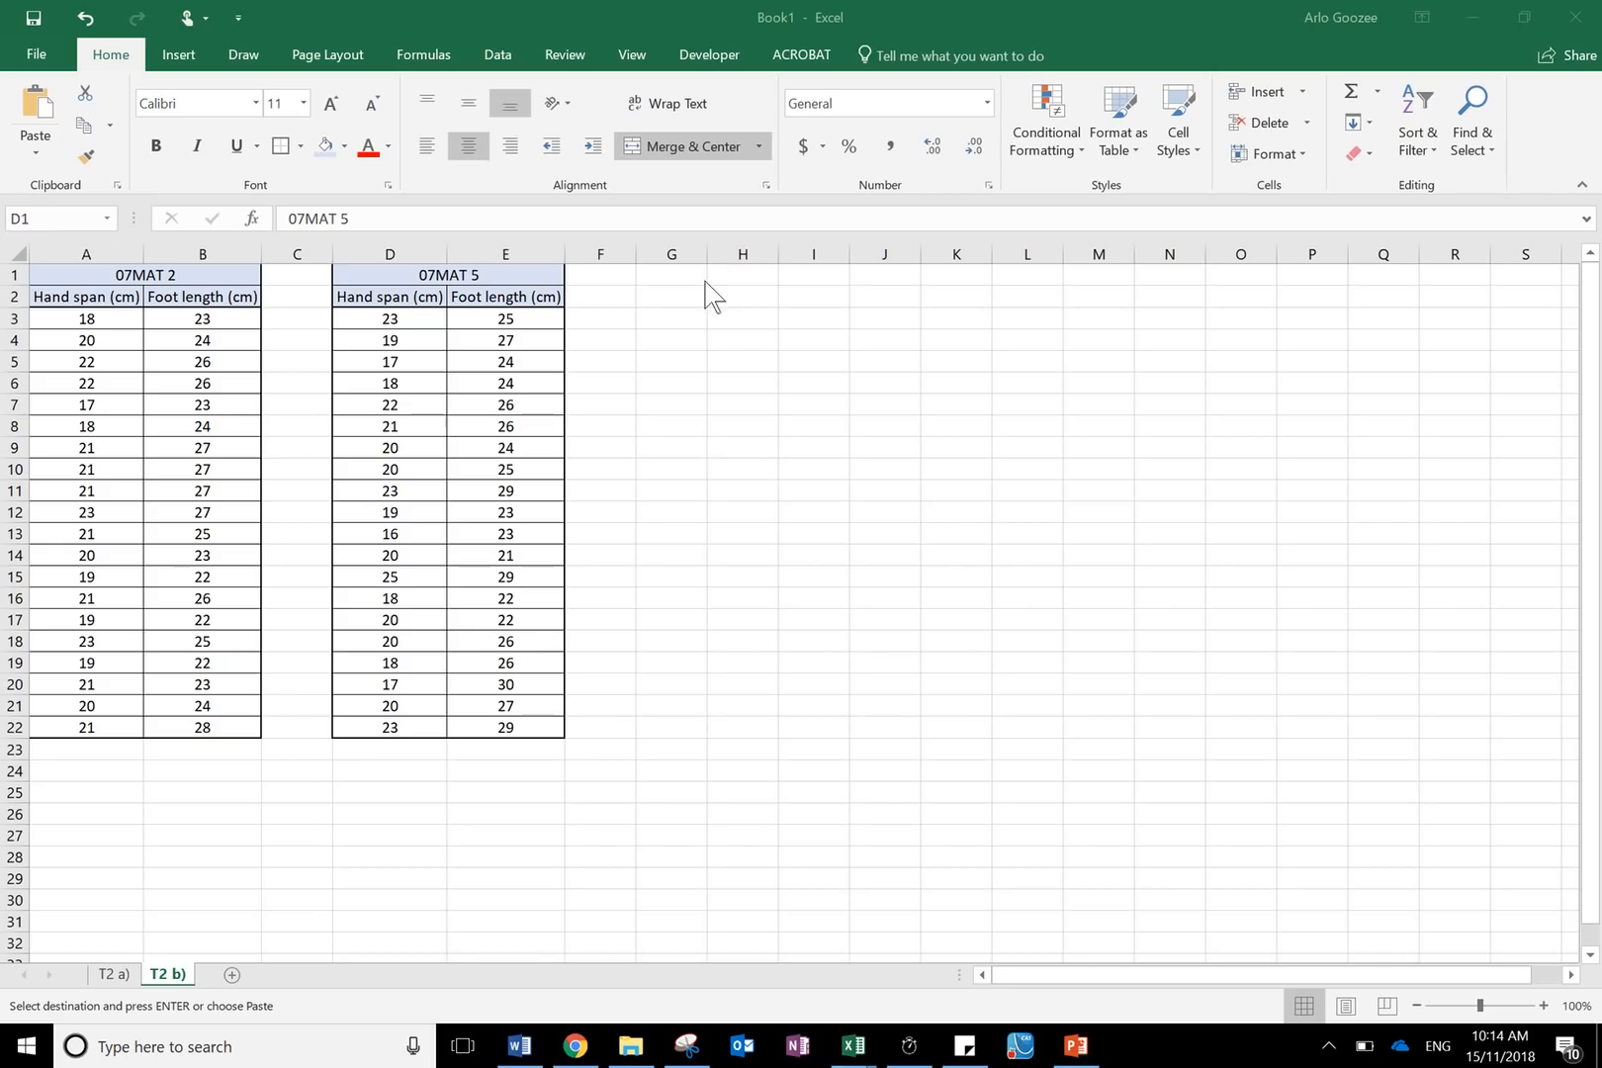
{"action": "key", "text": "ctrl+v"}
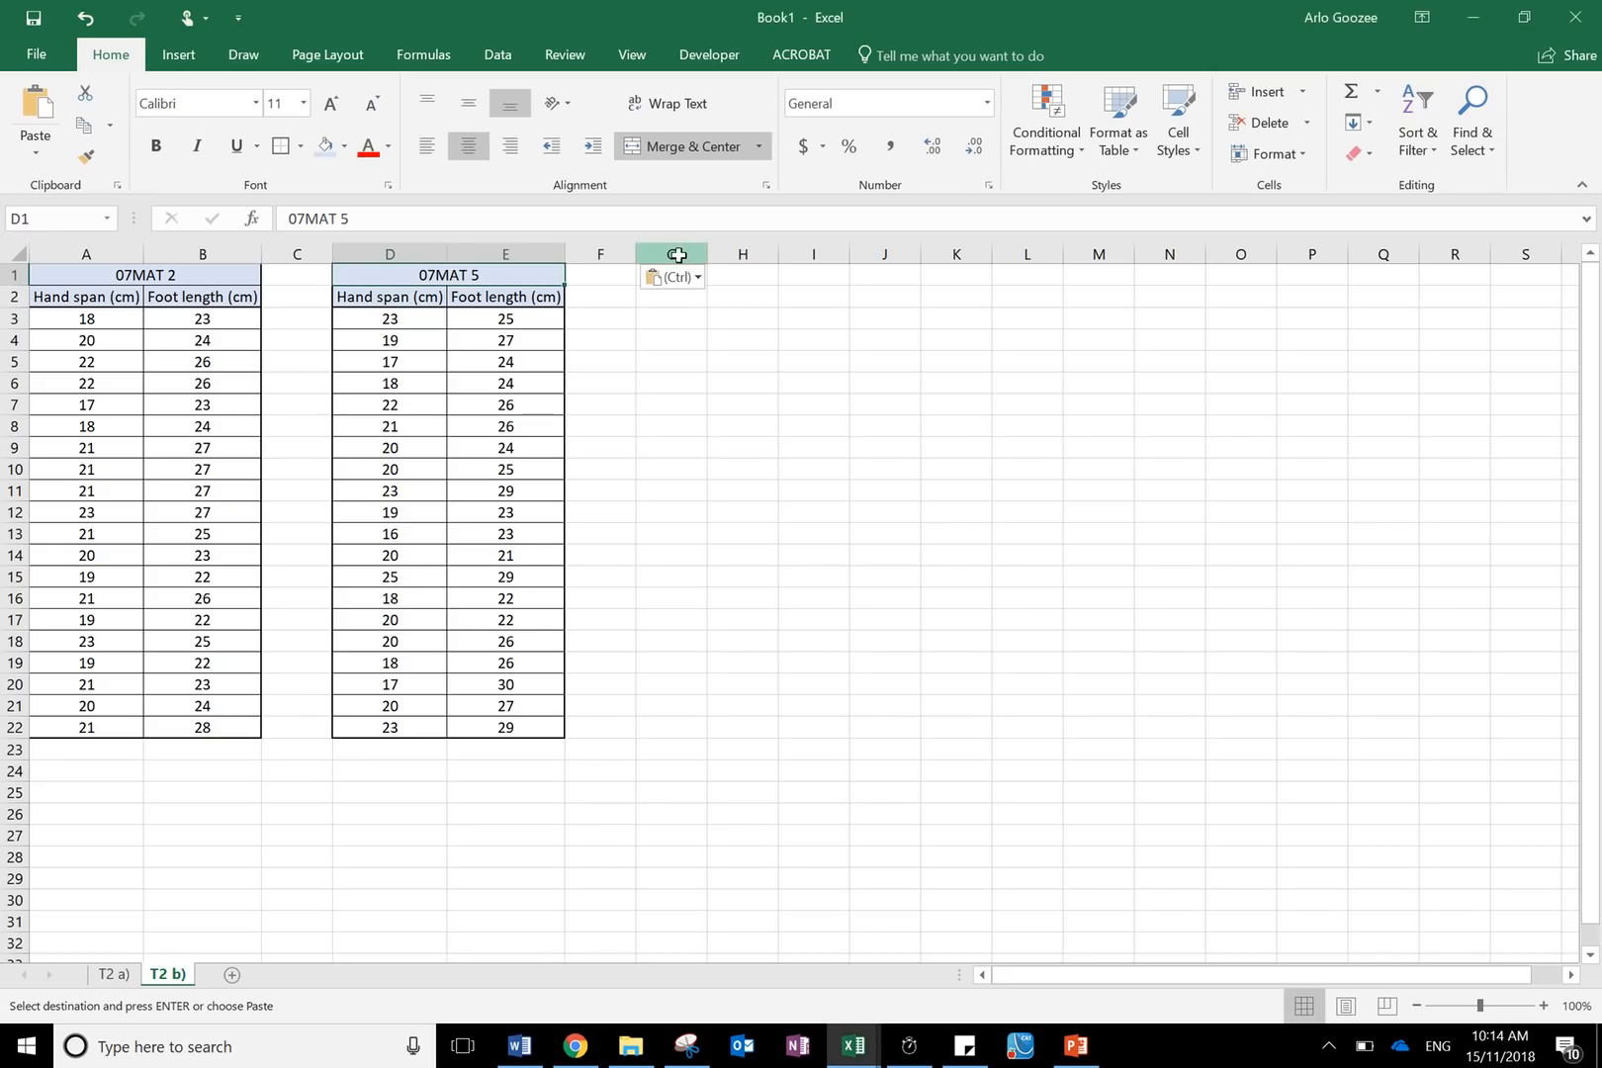
{"action": "left_click_drag", "start_coordinate": [677, 255], "coordinate": [1515, 249]}
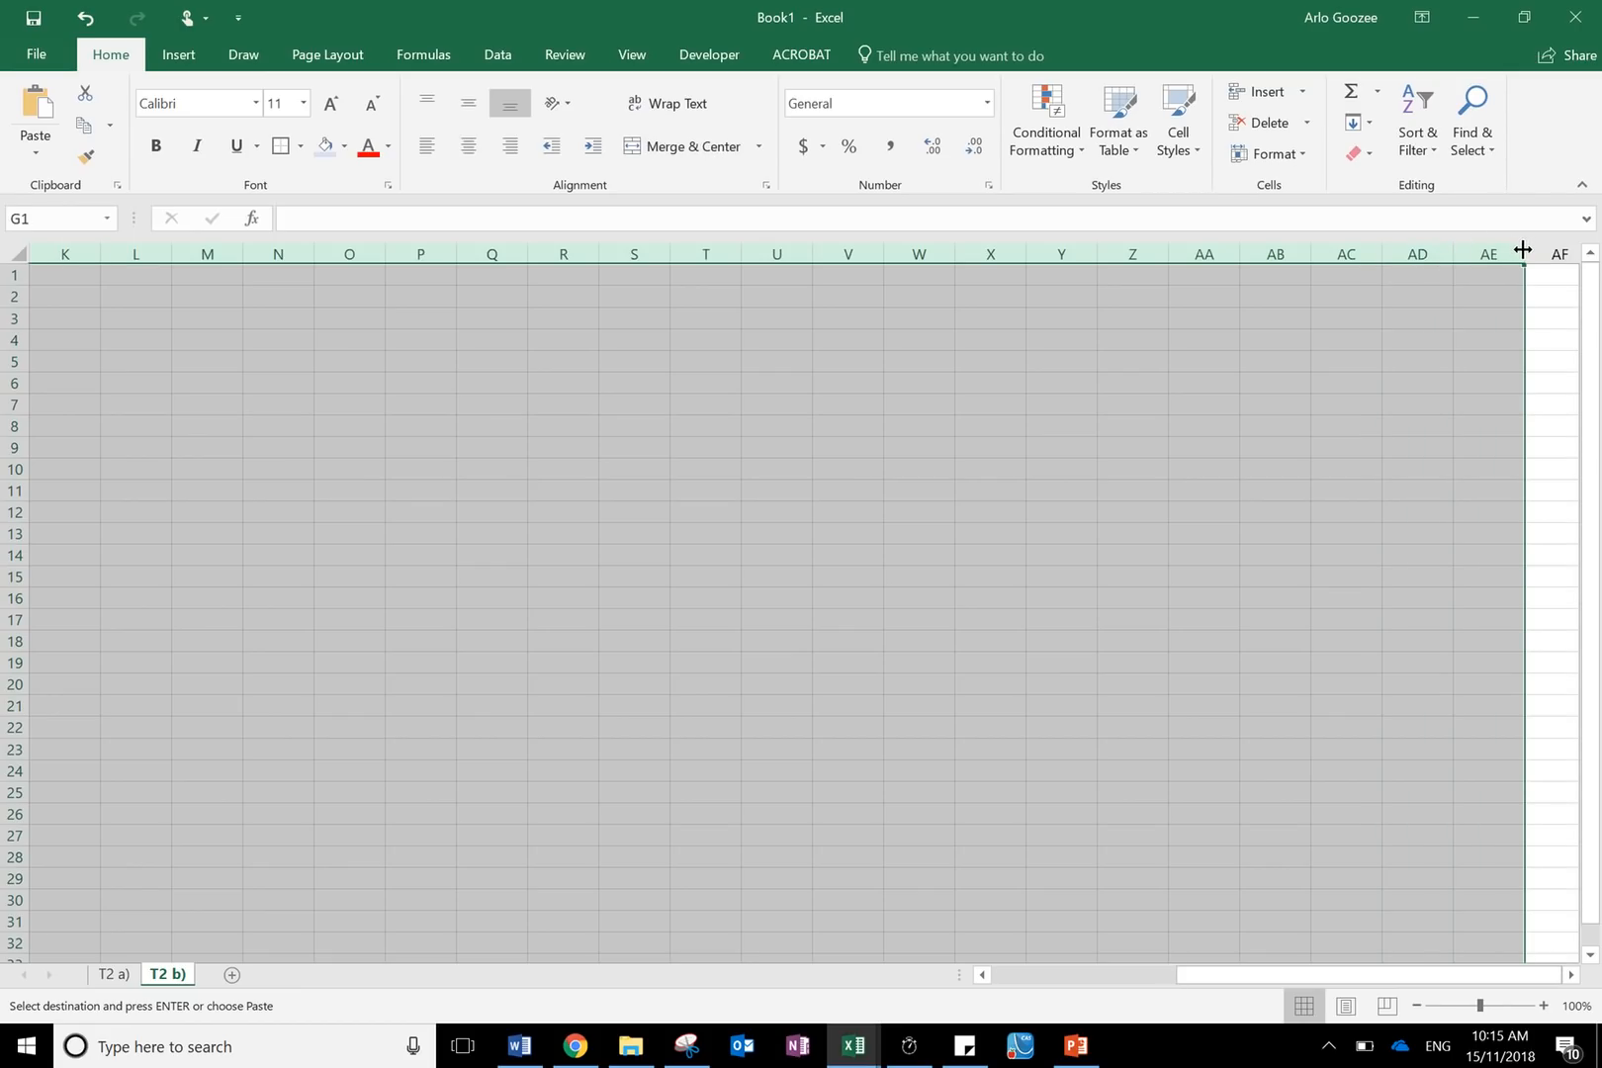
{"action": "left_click_drag", "start_coordinate": [1523, 249], "coordinate": [1476, 260]}
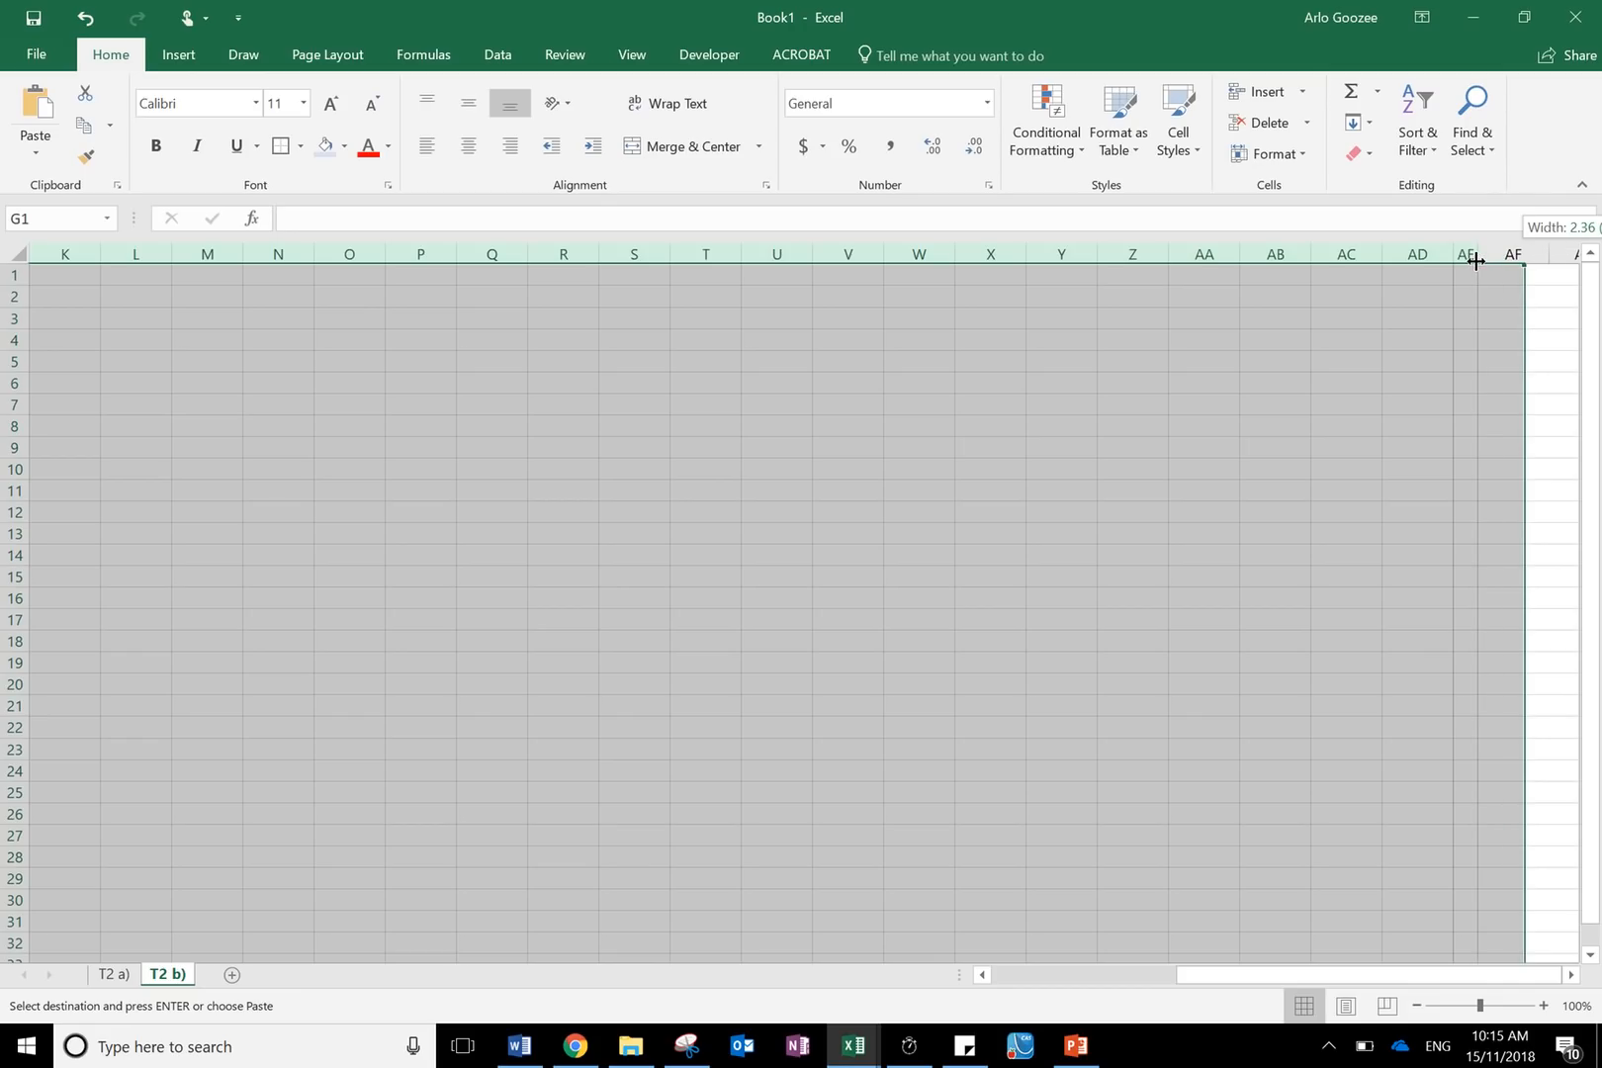
{"action": "mouse_move", "coordinate": [1475, 260]}
{"action": "left_mouse_down"}
{"action": "mouse_move", "coordinate": [1489, 263]}
{"action": "mouse_move", "coordinate": [1476, 268]}
{"action": "left_mouse_up"}
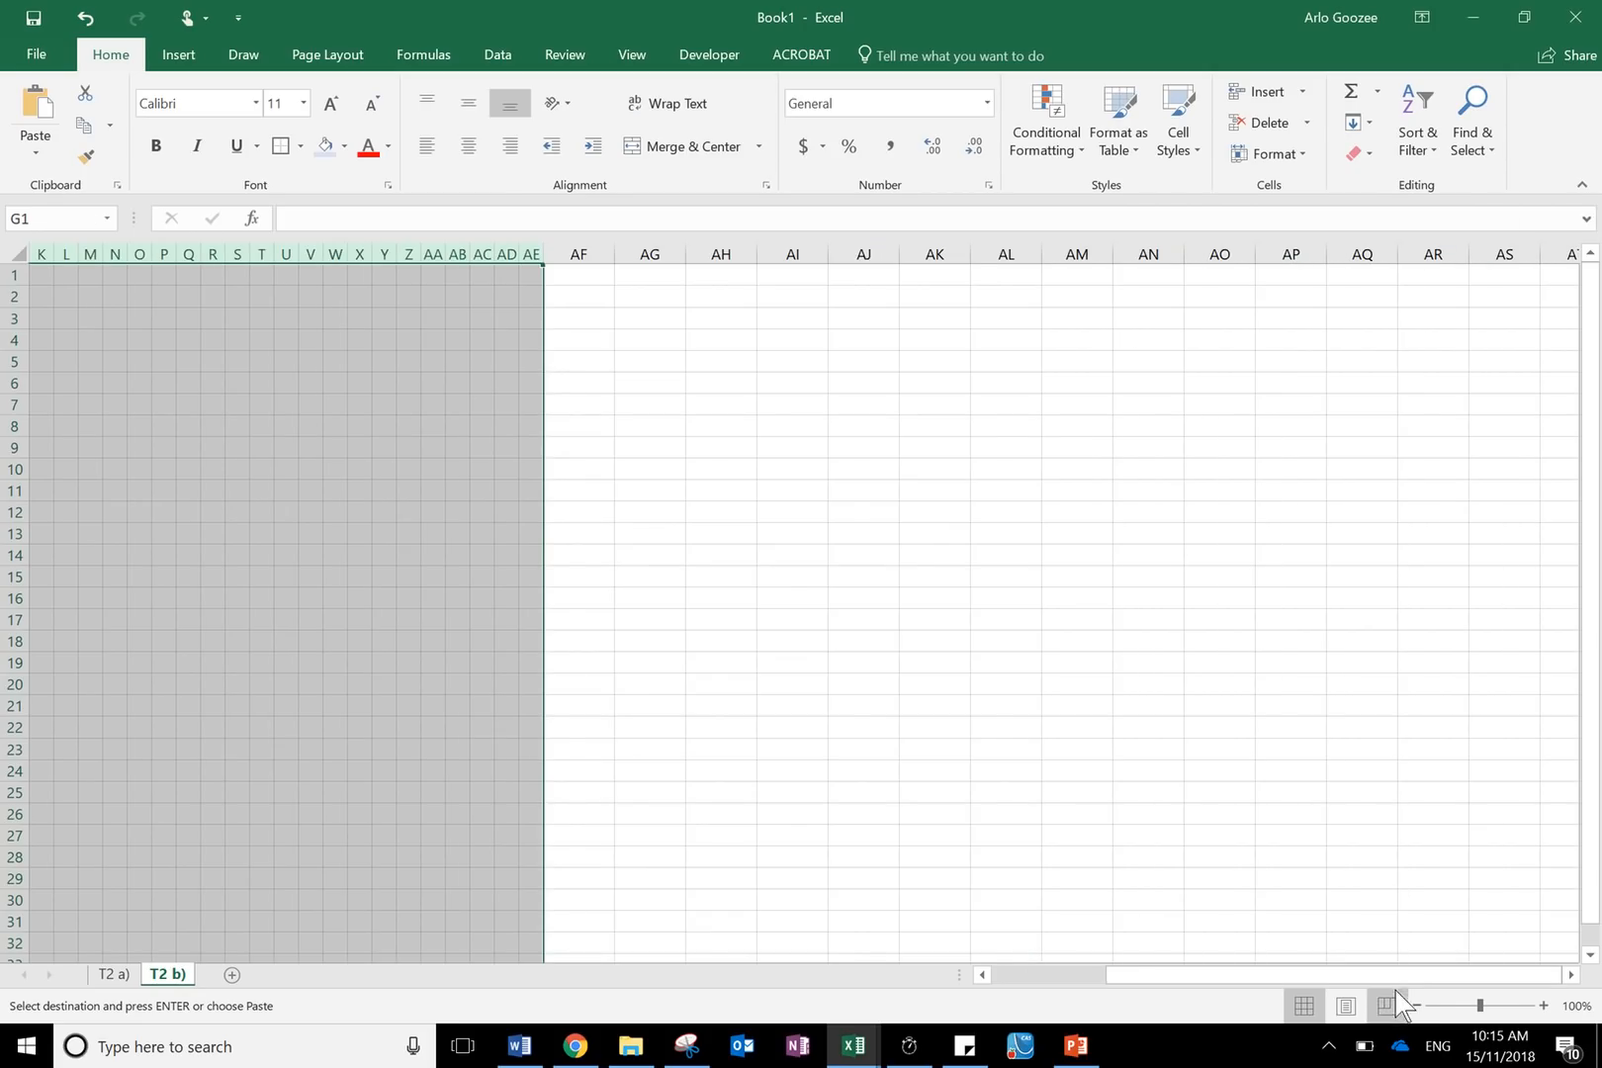
{"action": "left_click_drag", "start_coordinate": [1385, 976], "coordinate": [1237, 1018]}
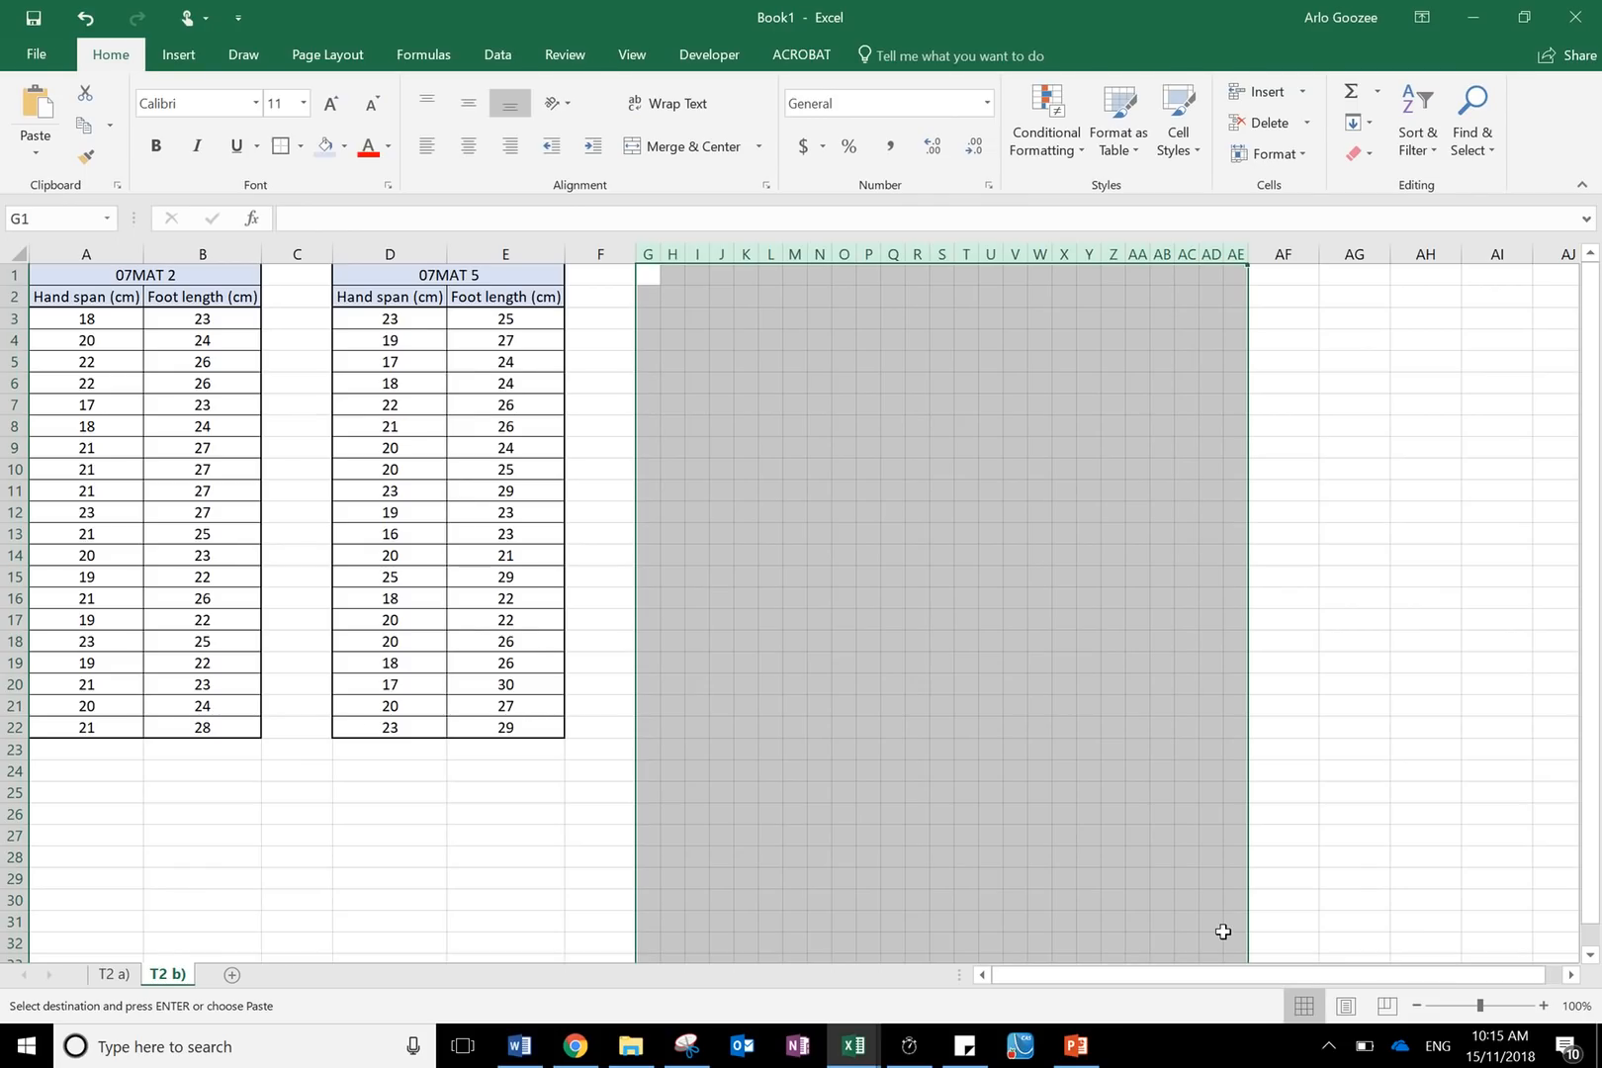
{"action": "left_click", "coordinate": [969, 554]}
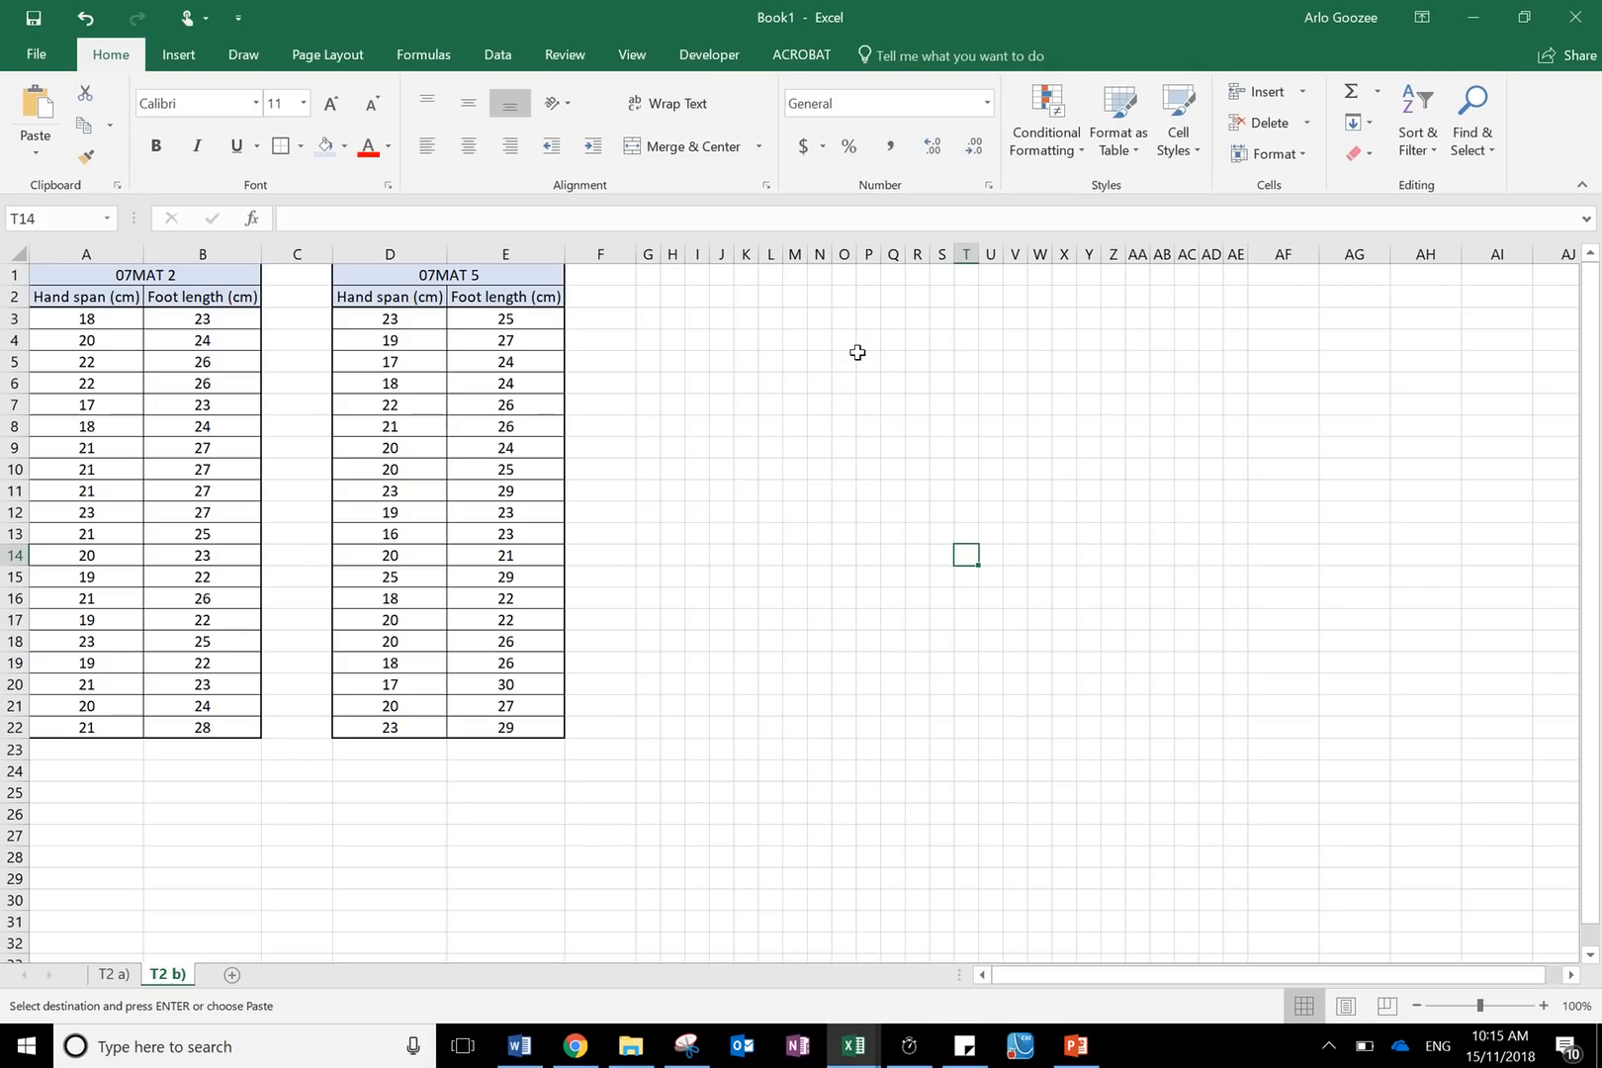
- Enter the heading HANDSPAN in cell M1
{"action": "left_click", "coordinate": [692, 321]}
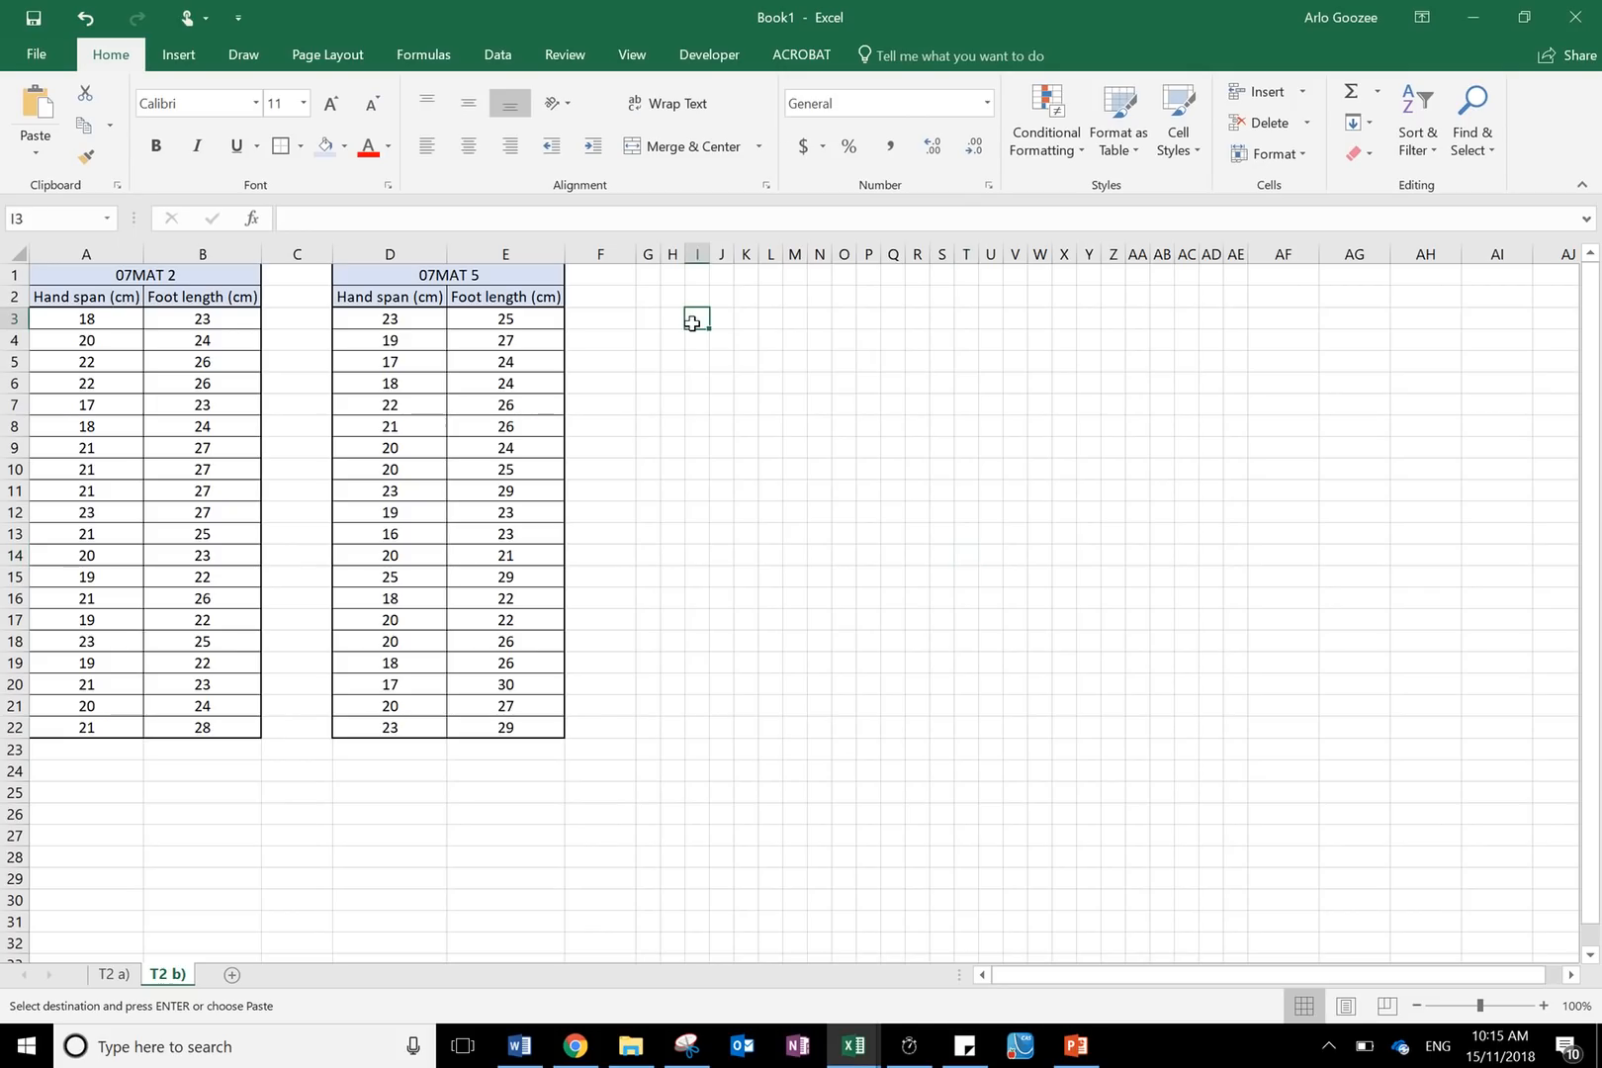
{"action": "mouse_move", "coordinate": [662, 20]}
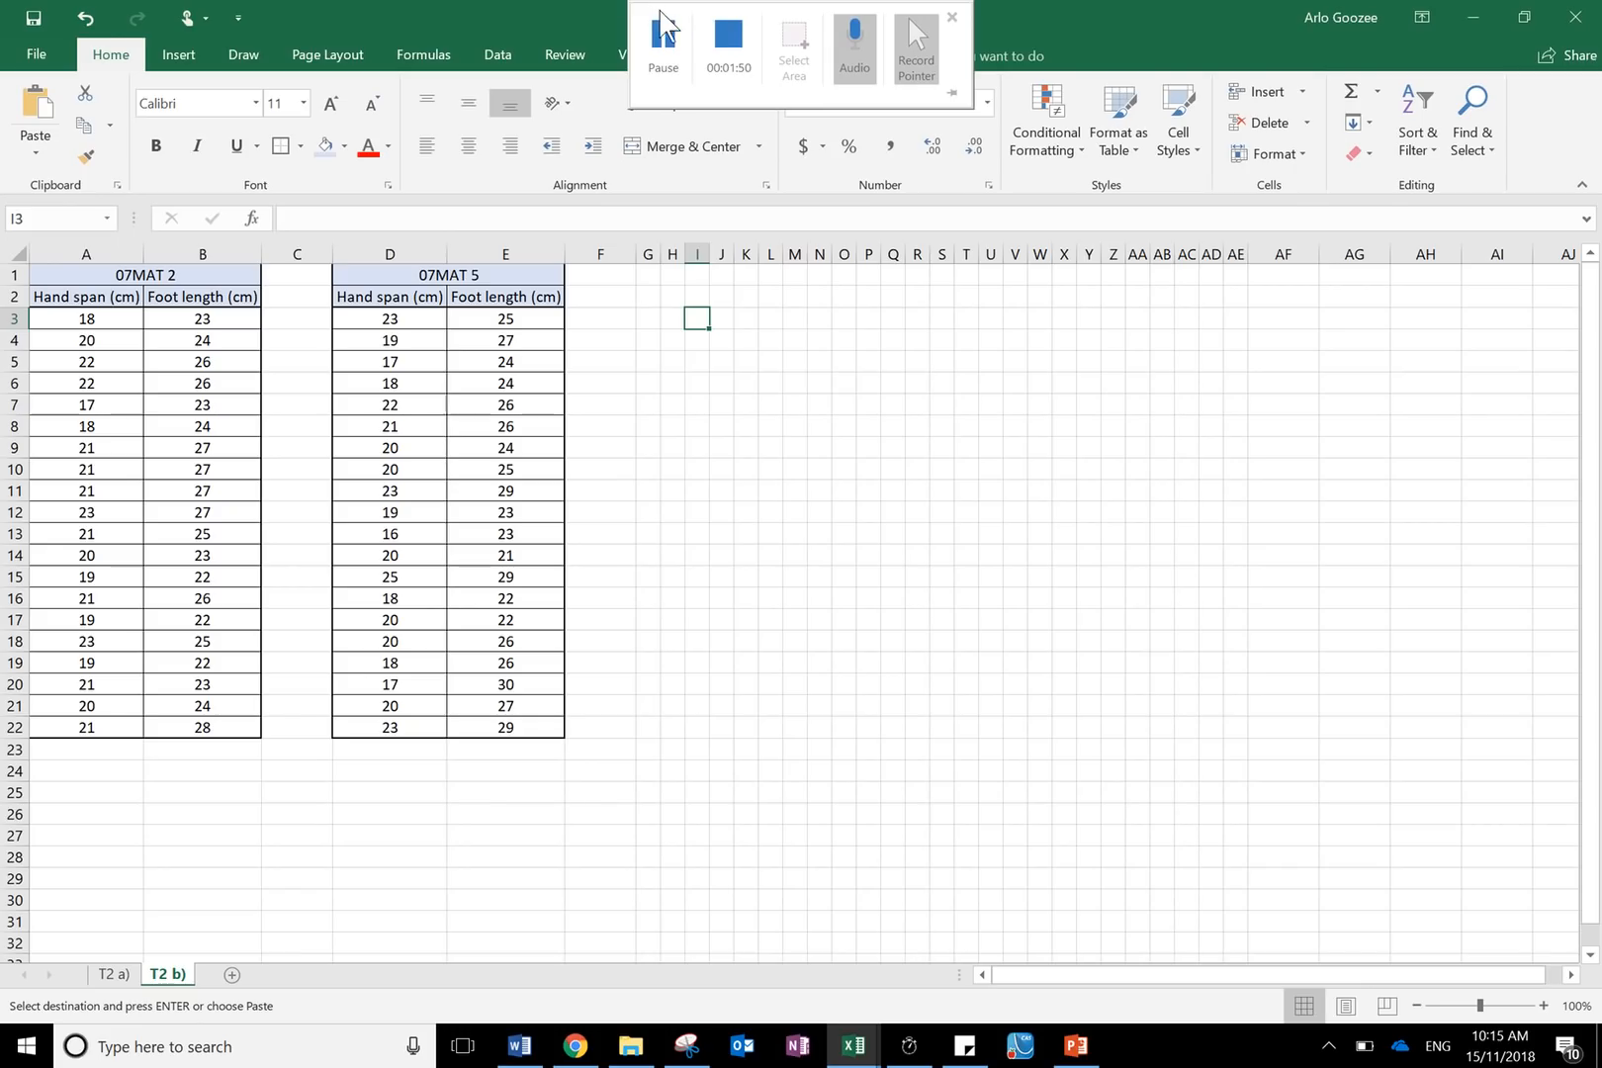
{"action": "left_click", "coordinate": [845, 601]}
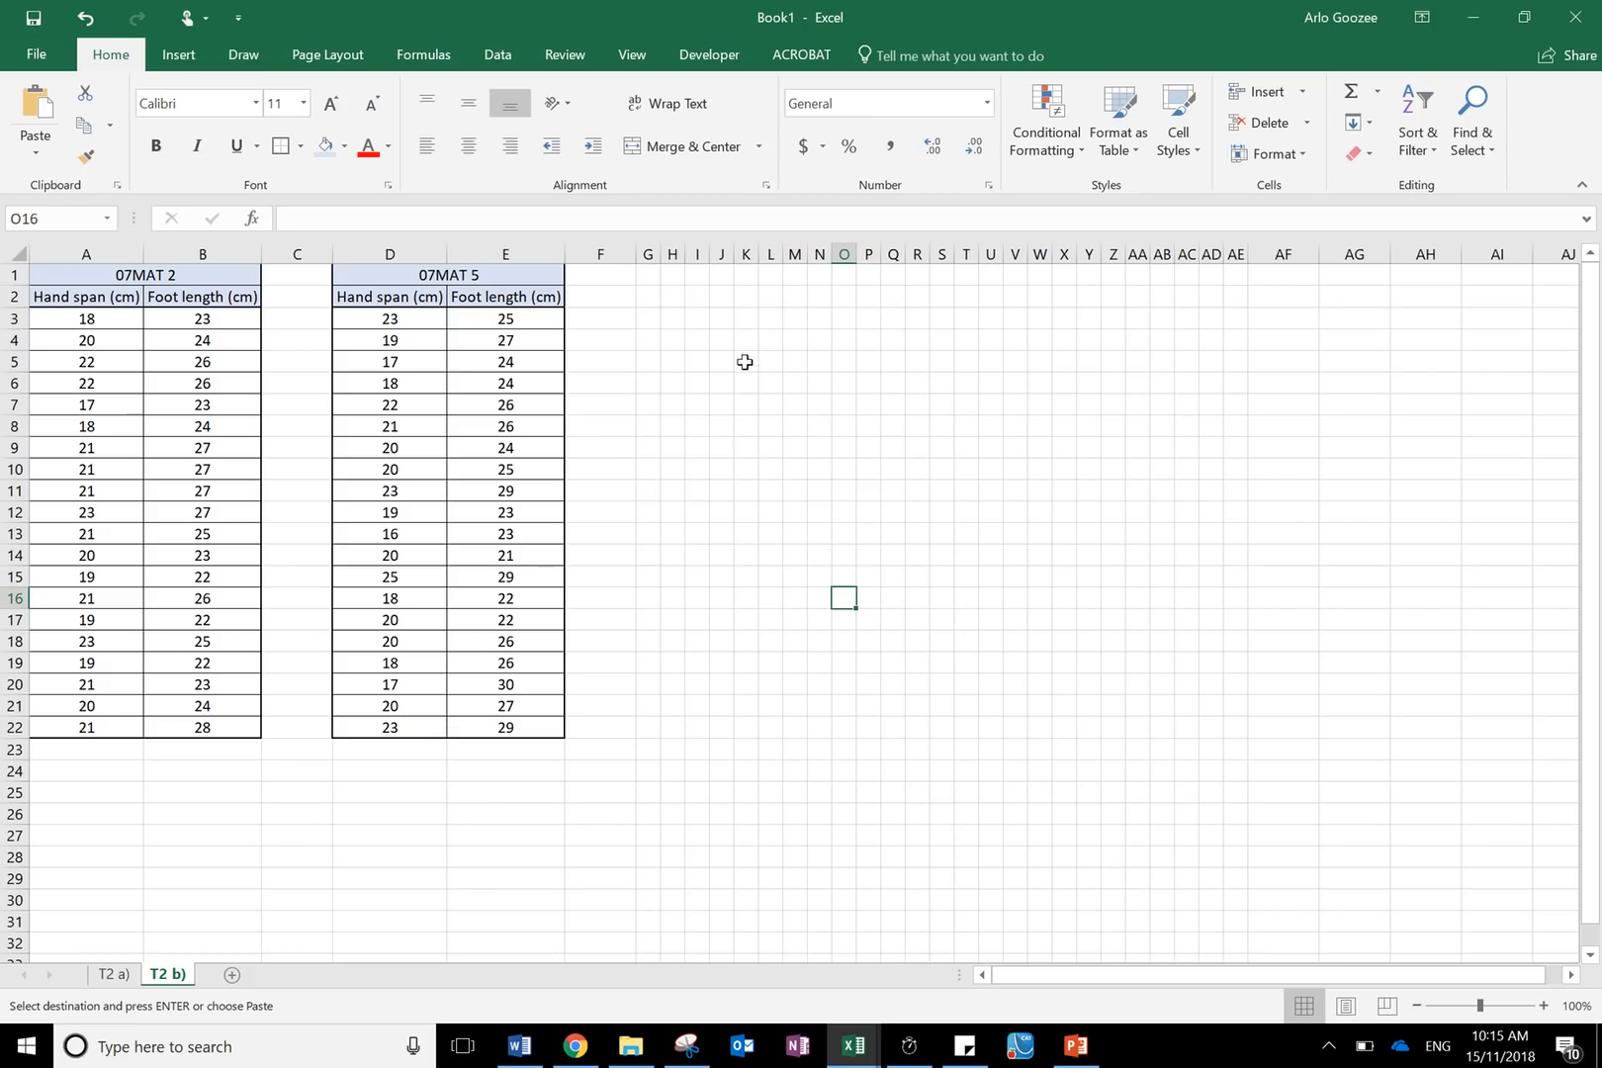
{"action": "left_click", "coordinate": [791, 314]}
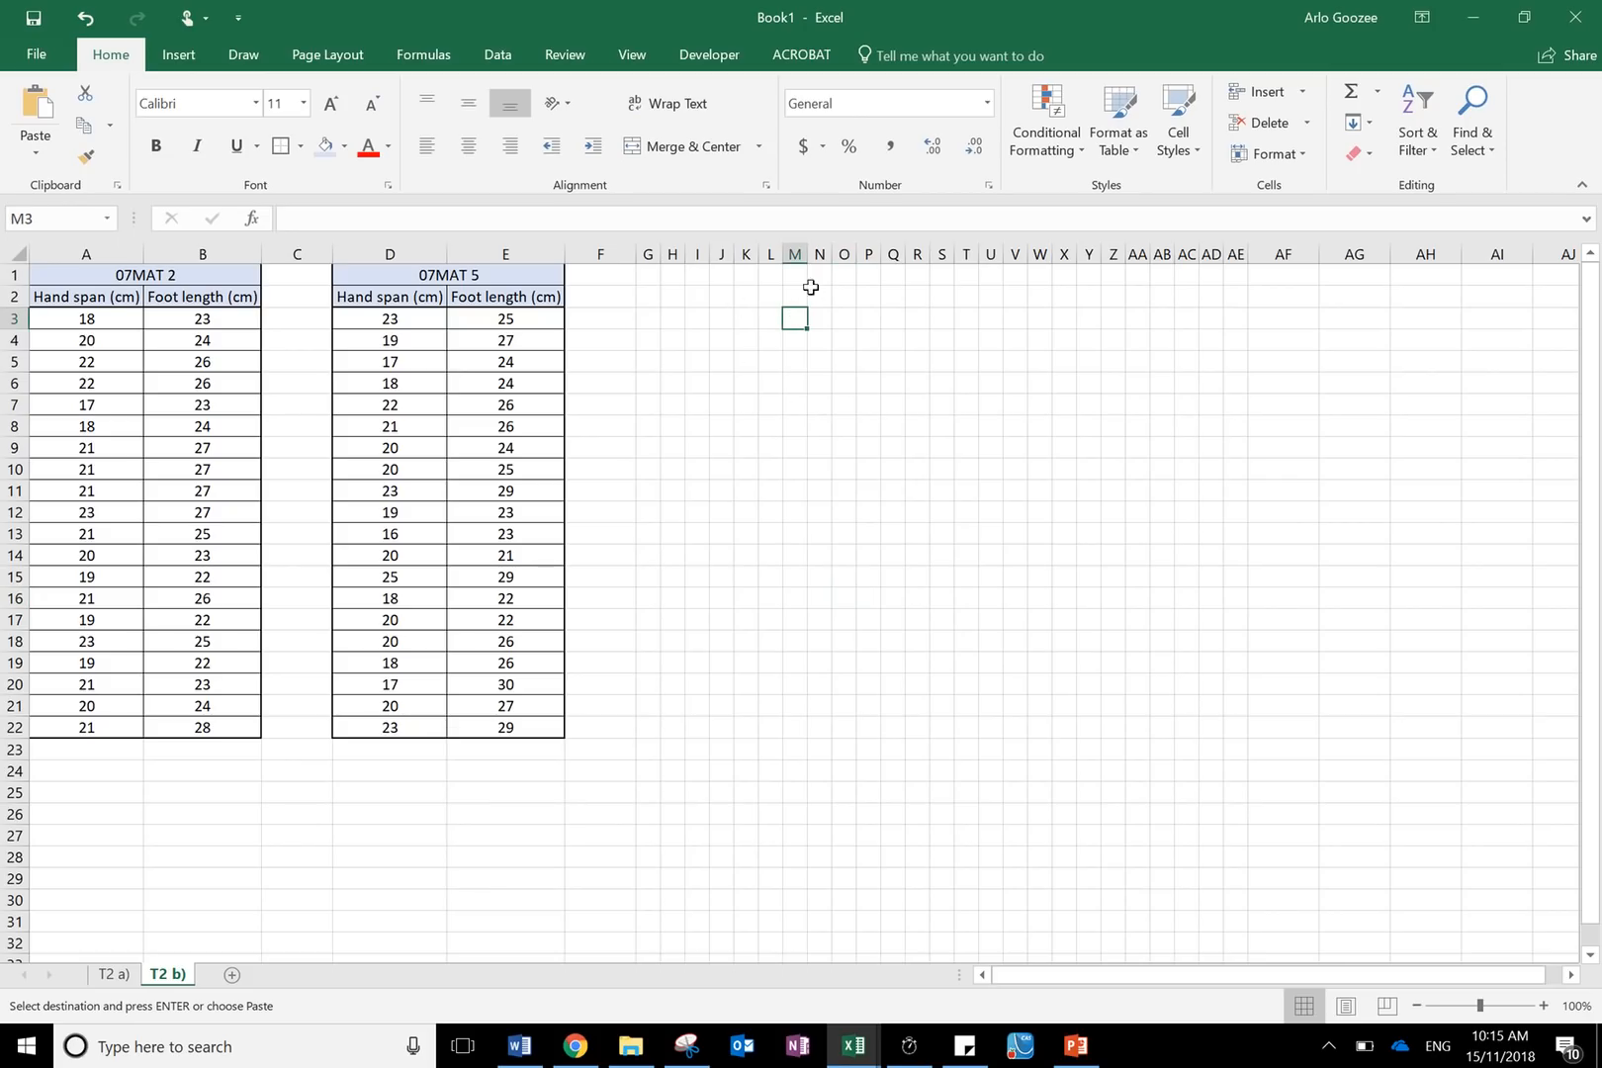
{"action": "left_click", "coordinate": [795, 274]}
{"action": "type", "text": "HAND"}
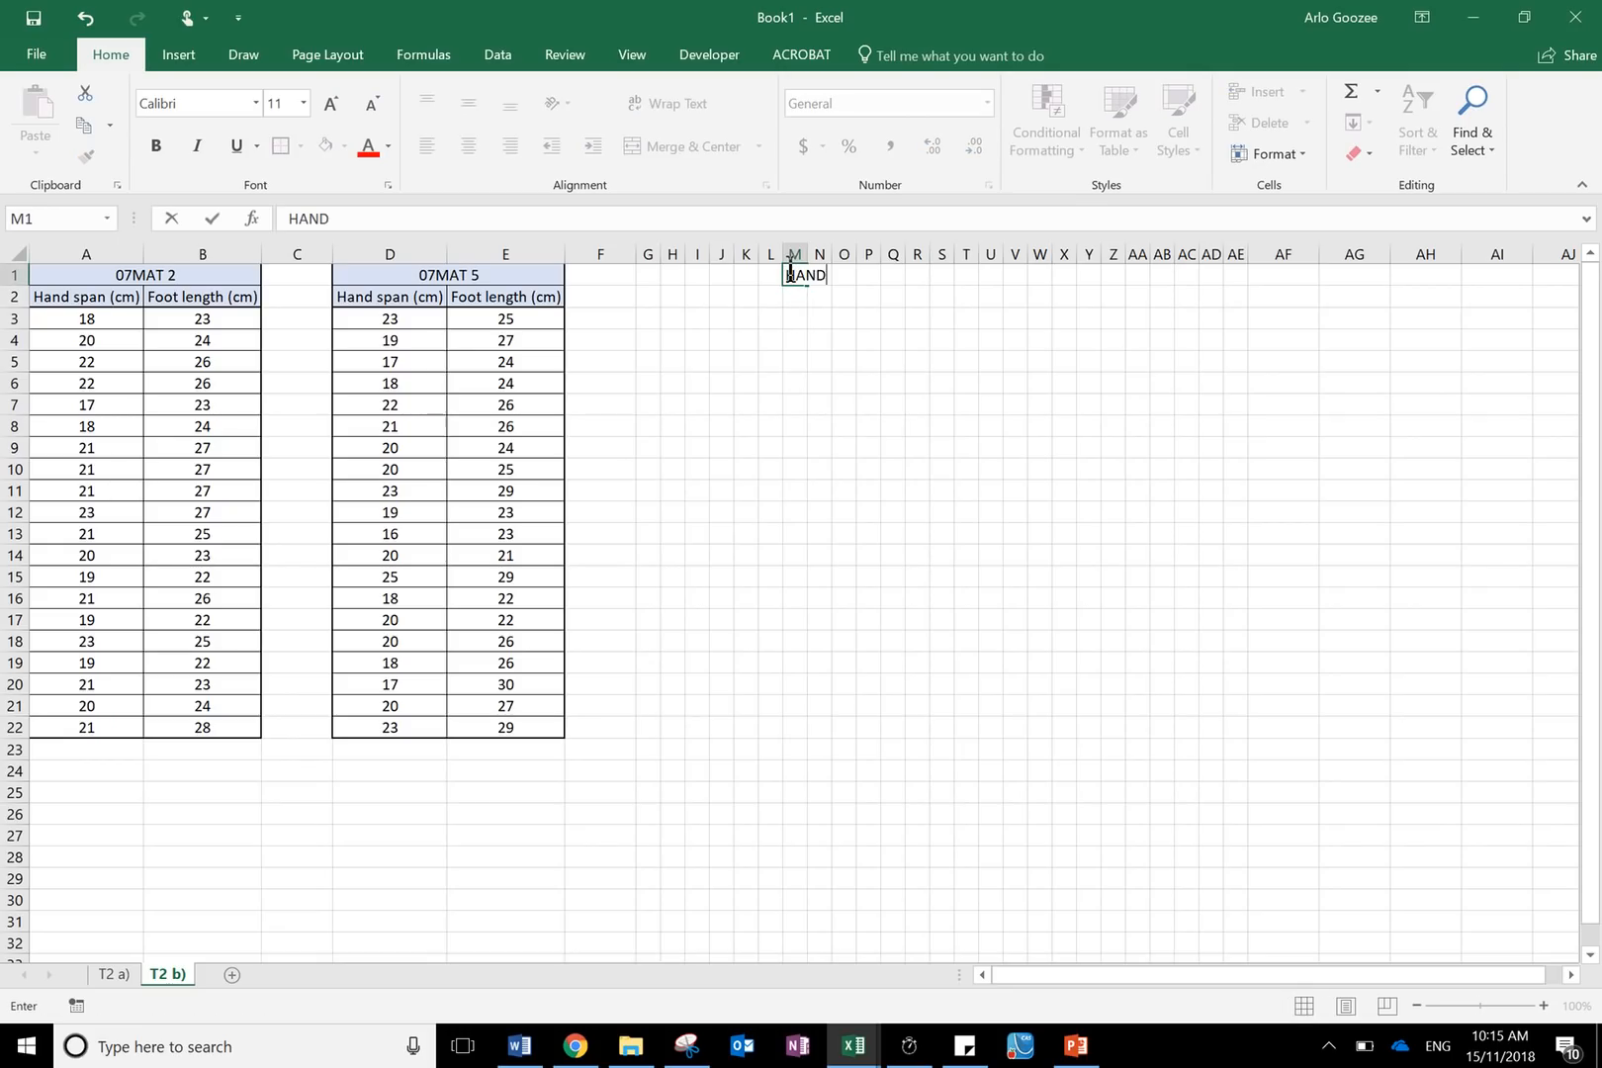
{"action": "type", "text": "SPAN"}
{"action": "key", "text": "Return"}
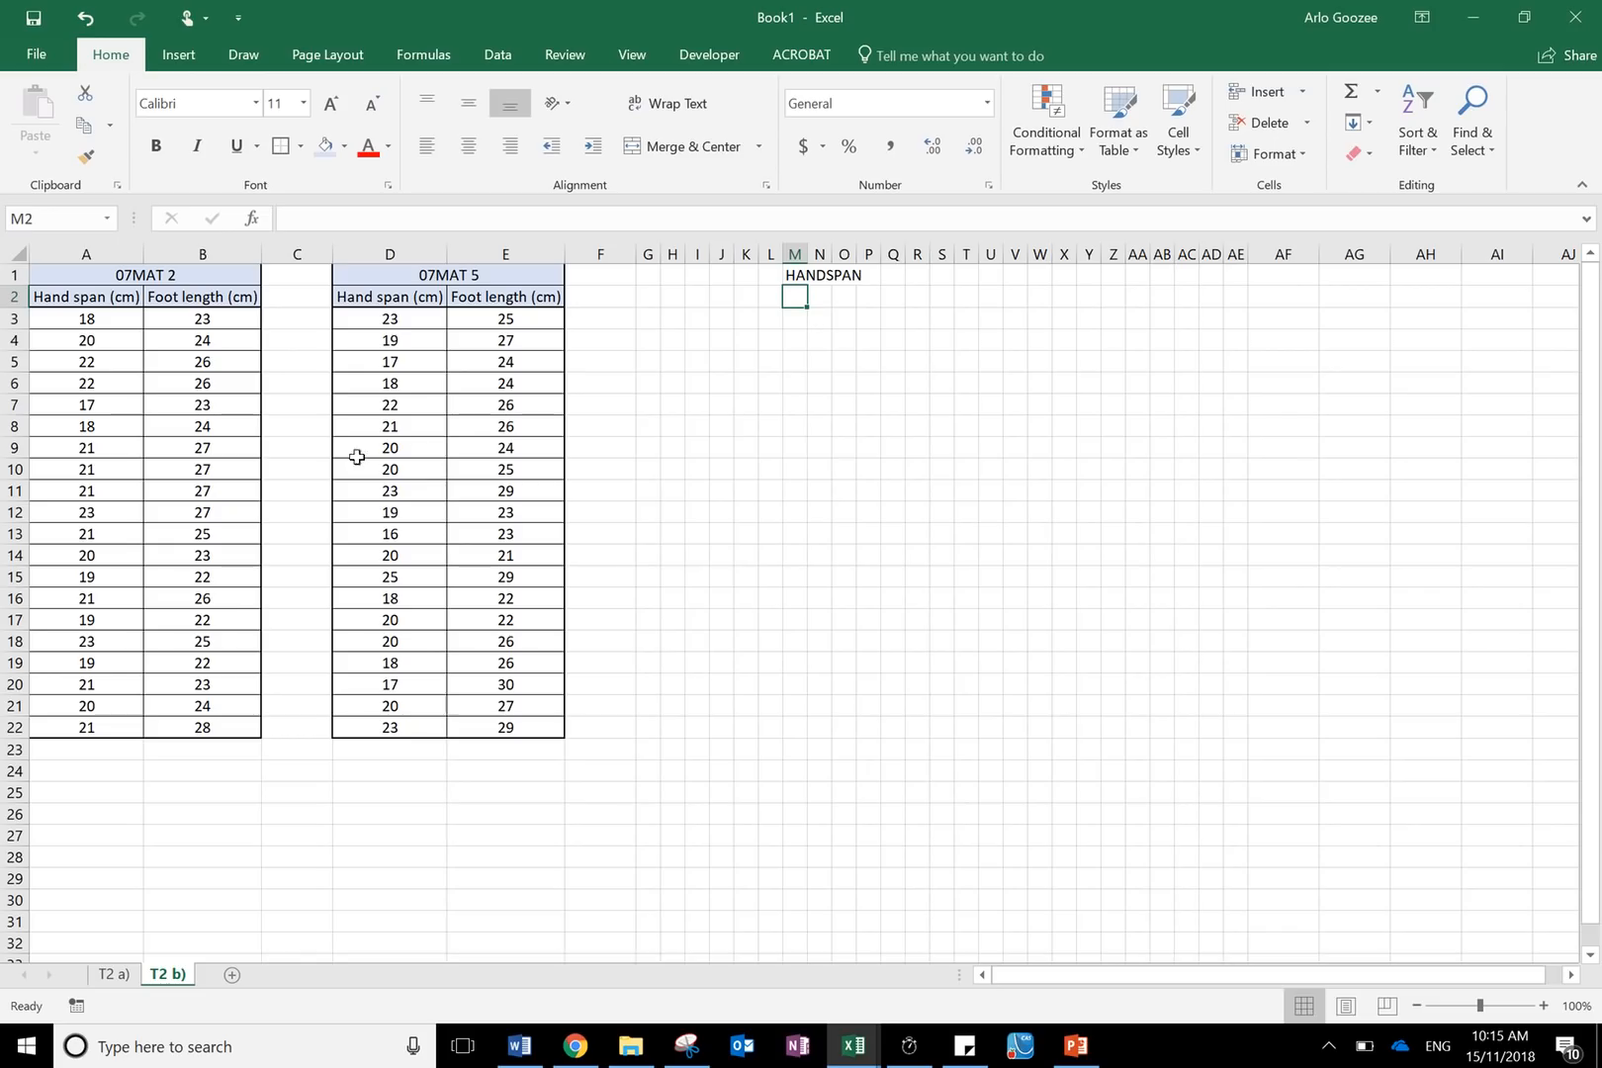
- Sort the 07MAT 2 hand span cells A3:A22 smallest to largest, sorting only the current selection with no header row
{"action": "left_click", "coordinate": [89, 314]}
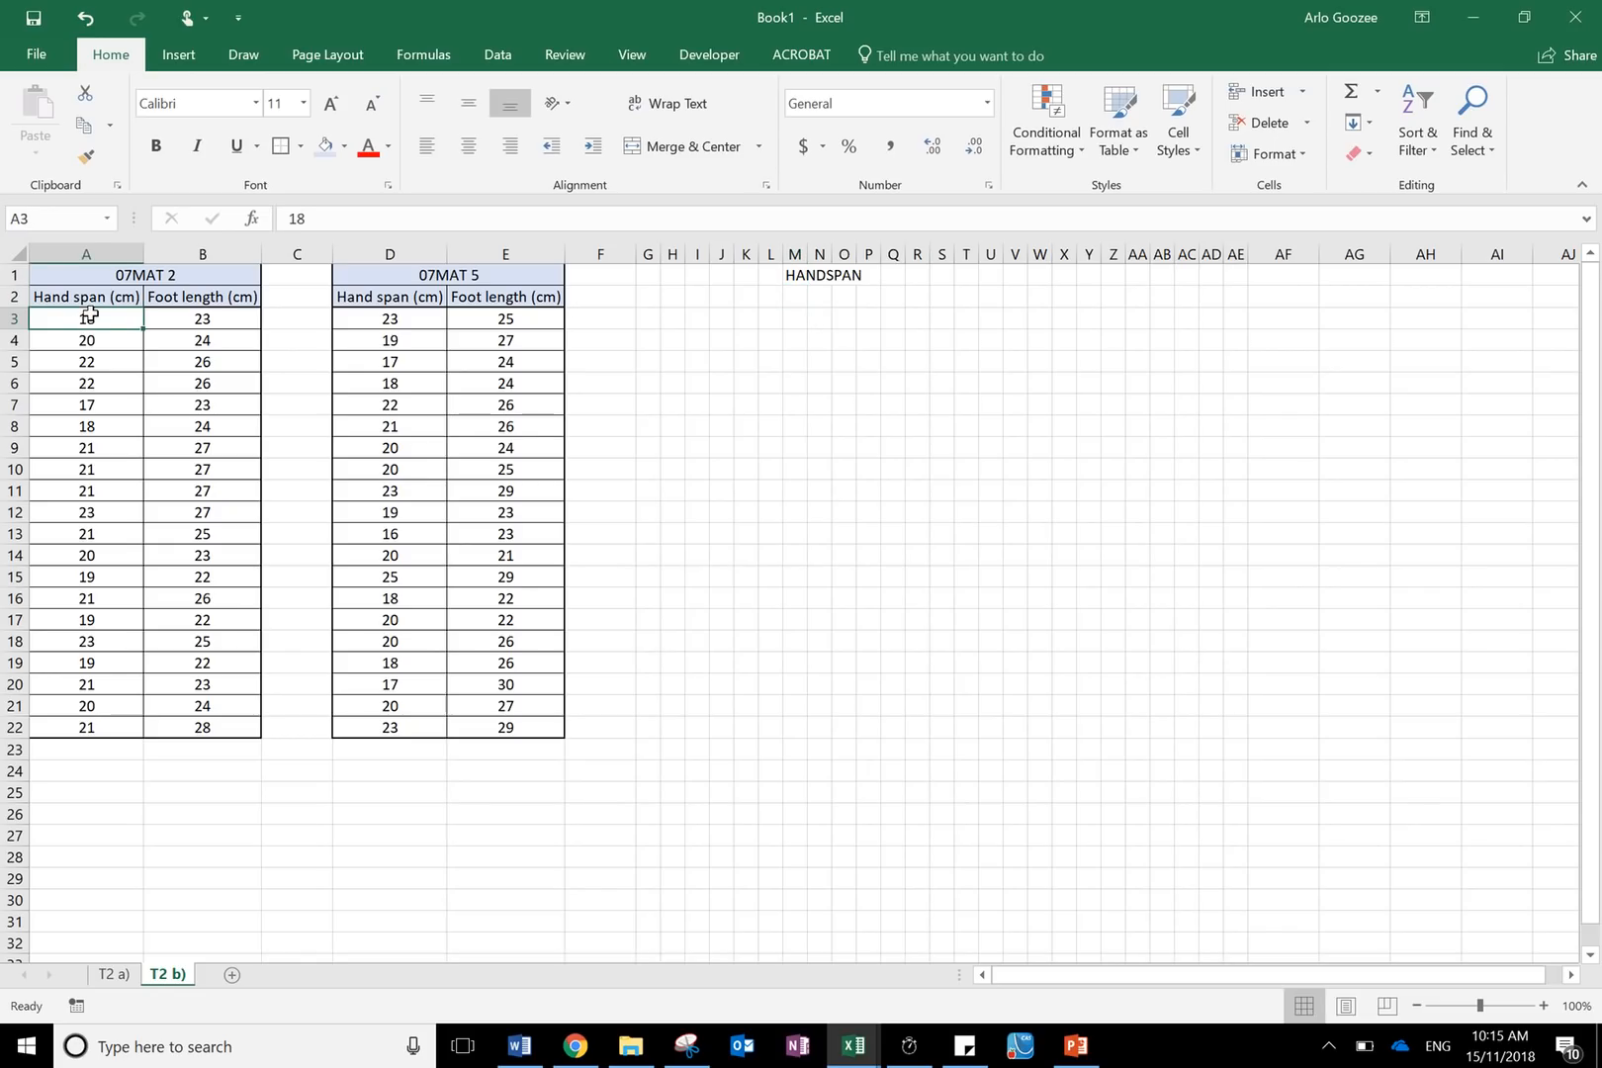
{"action": "left_click", "coordinate": [761, 314]}
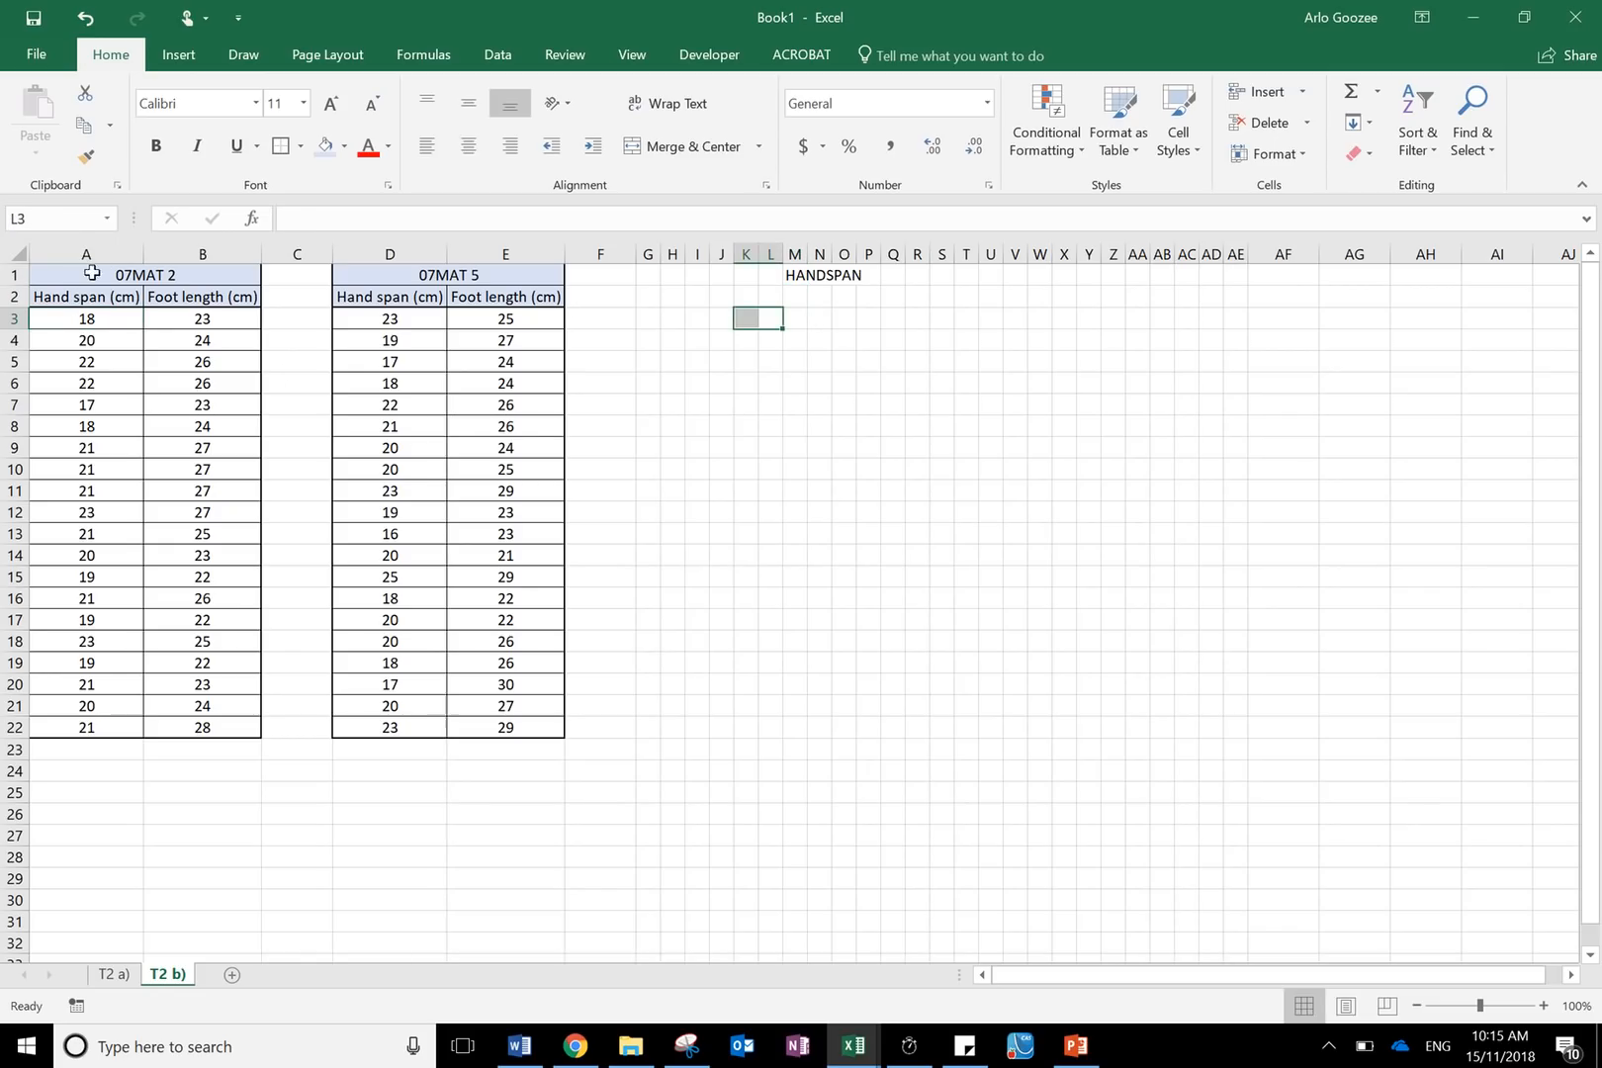
{"action": "left_click_drag", "start_coordinate": [80, 318], "coordinate": [101, 728]}
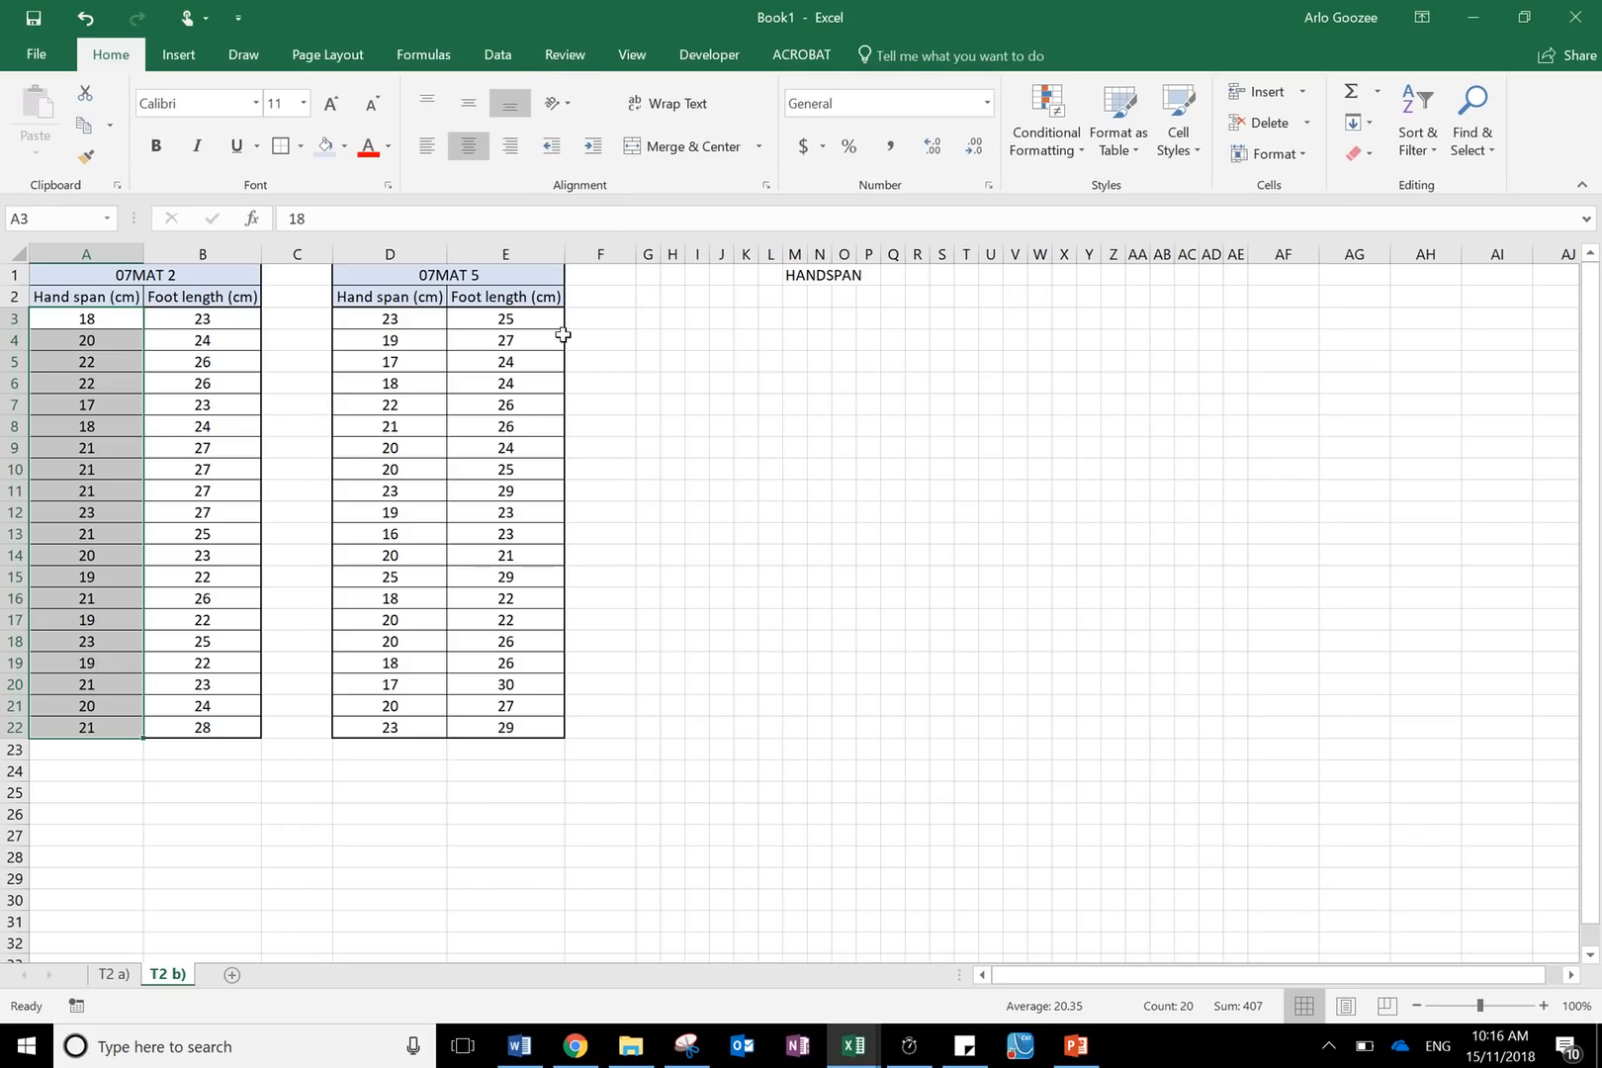
{"action": "left_click_drag", "start_coordinate": [109, 317], "coordinate": [87, 728]}
{"action": "left_click", "coordinate": [497, 57]}
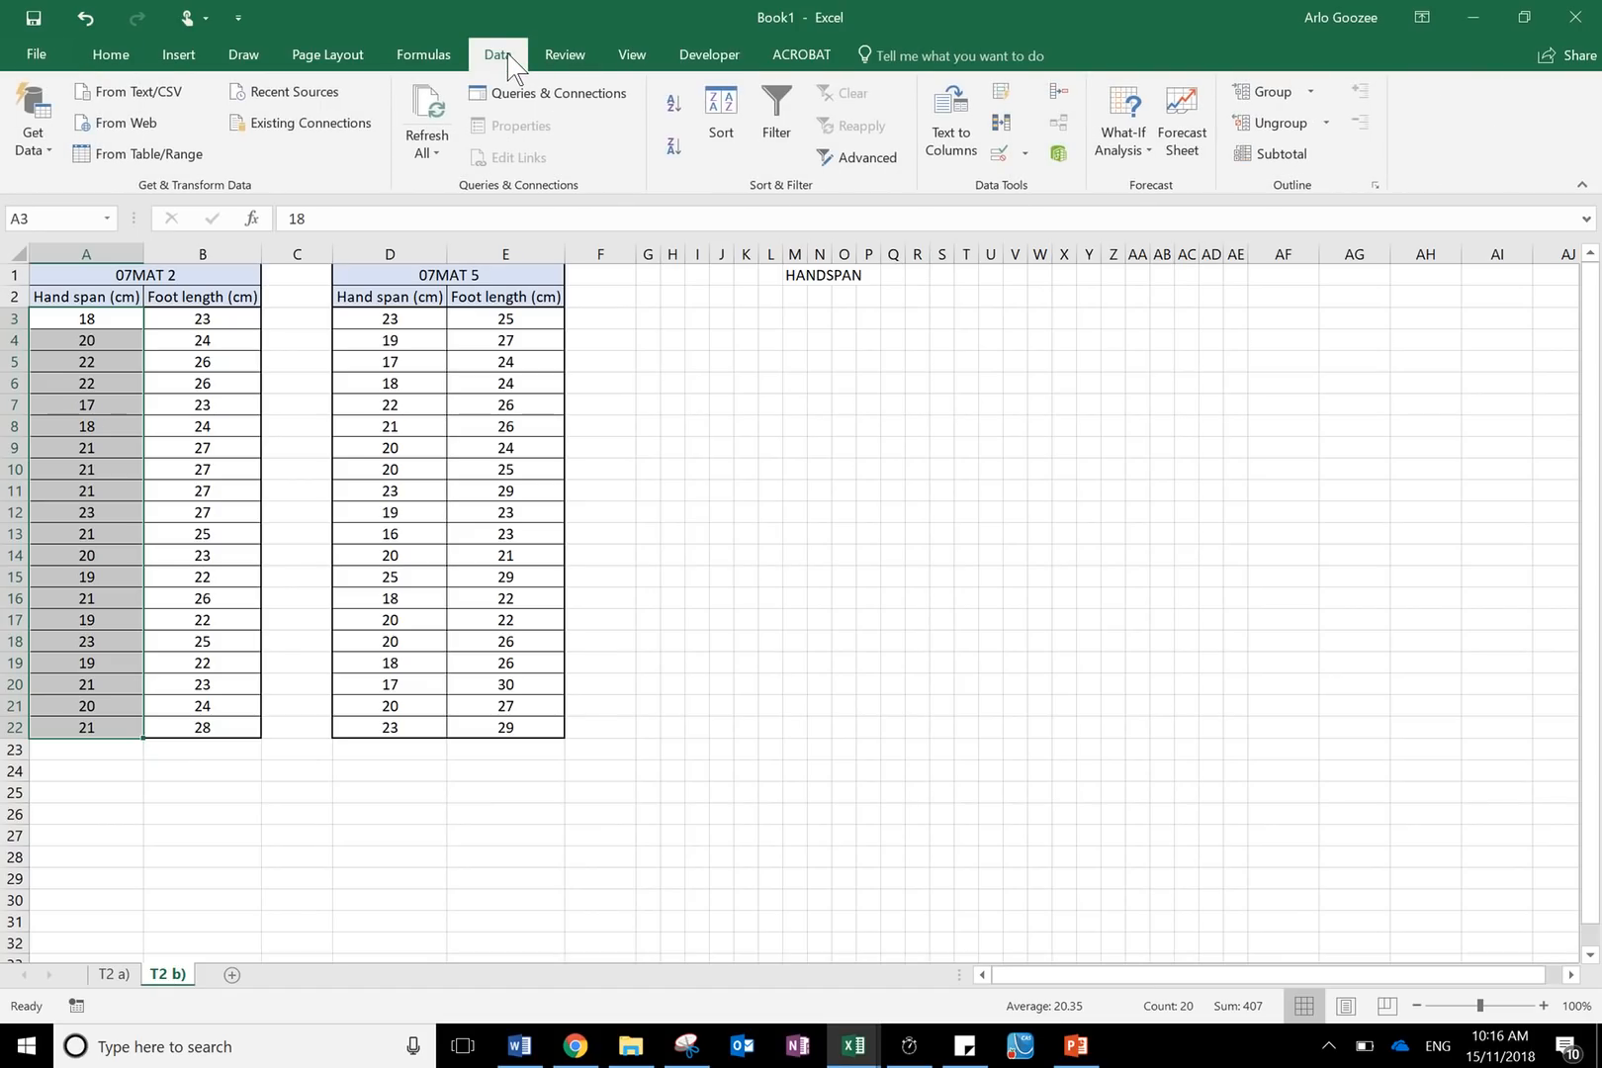
{"action": "left_click", "coordinate": [717, 113]}
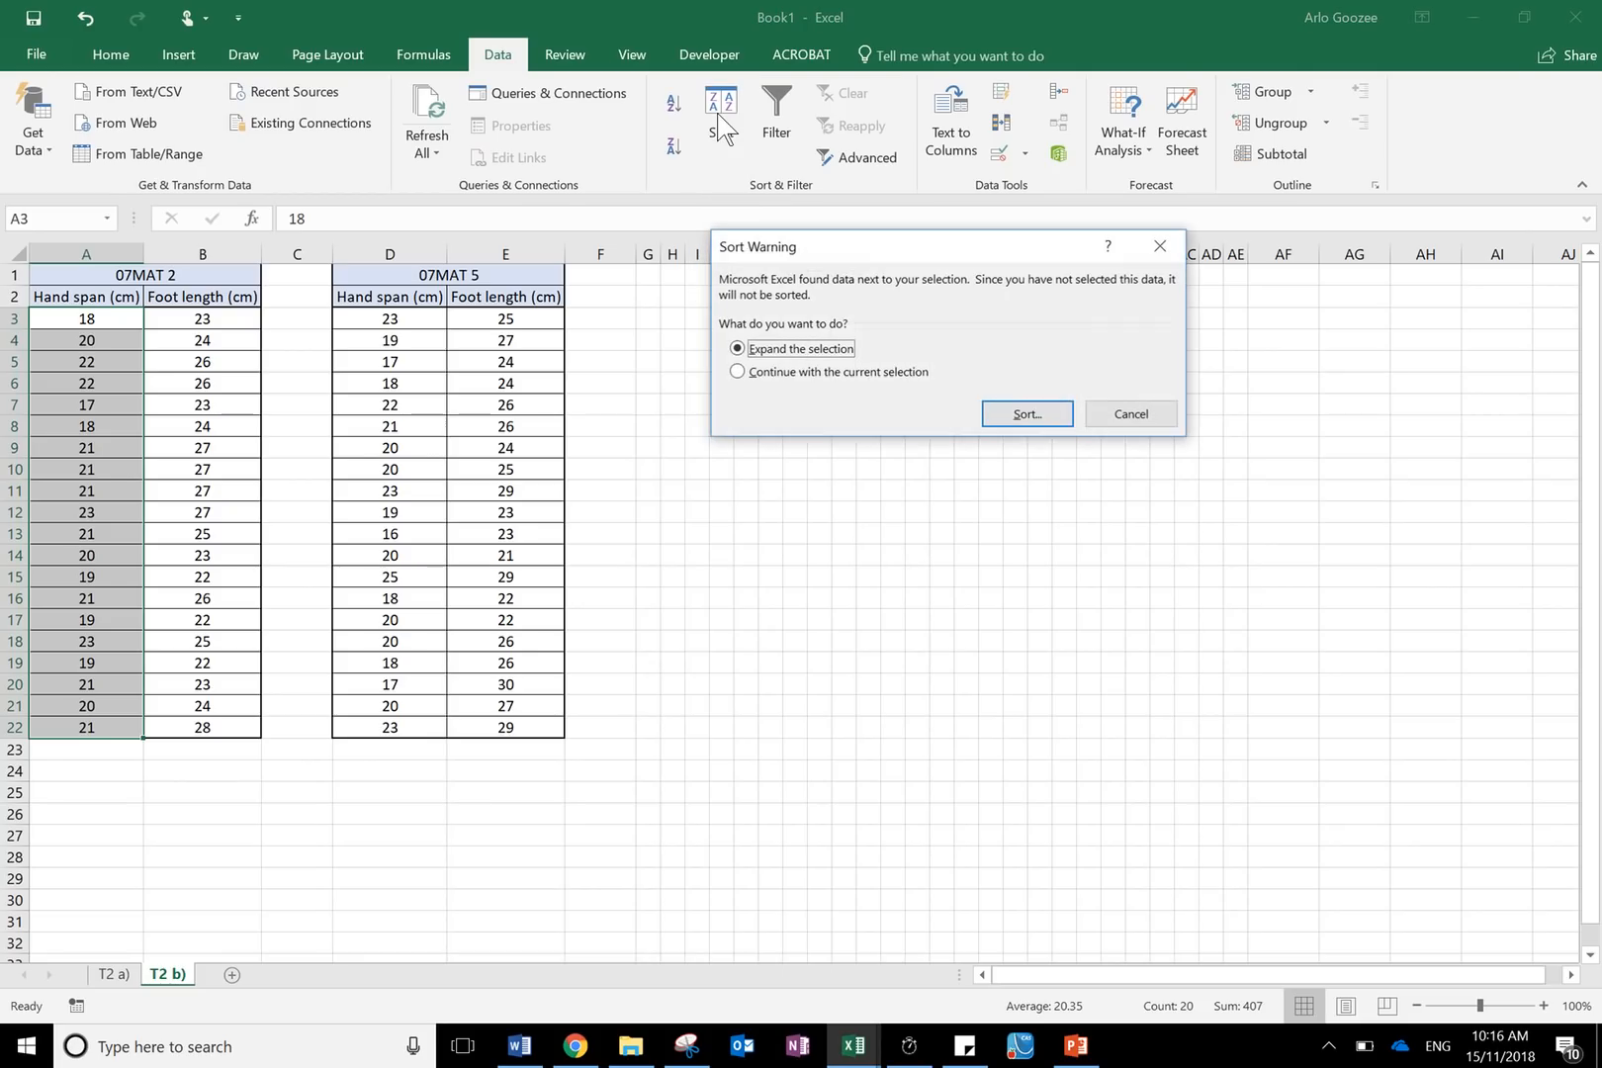
{"action": "left_click", "coordinate": [741, 372]}
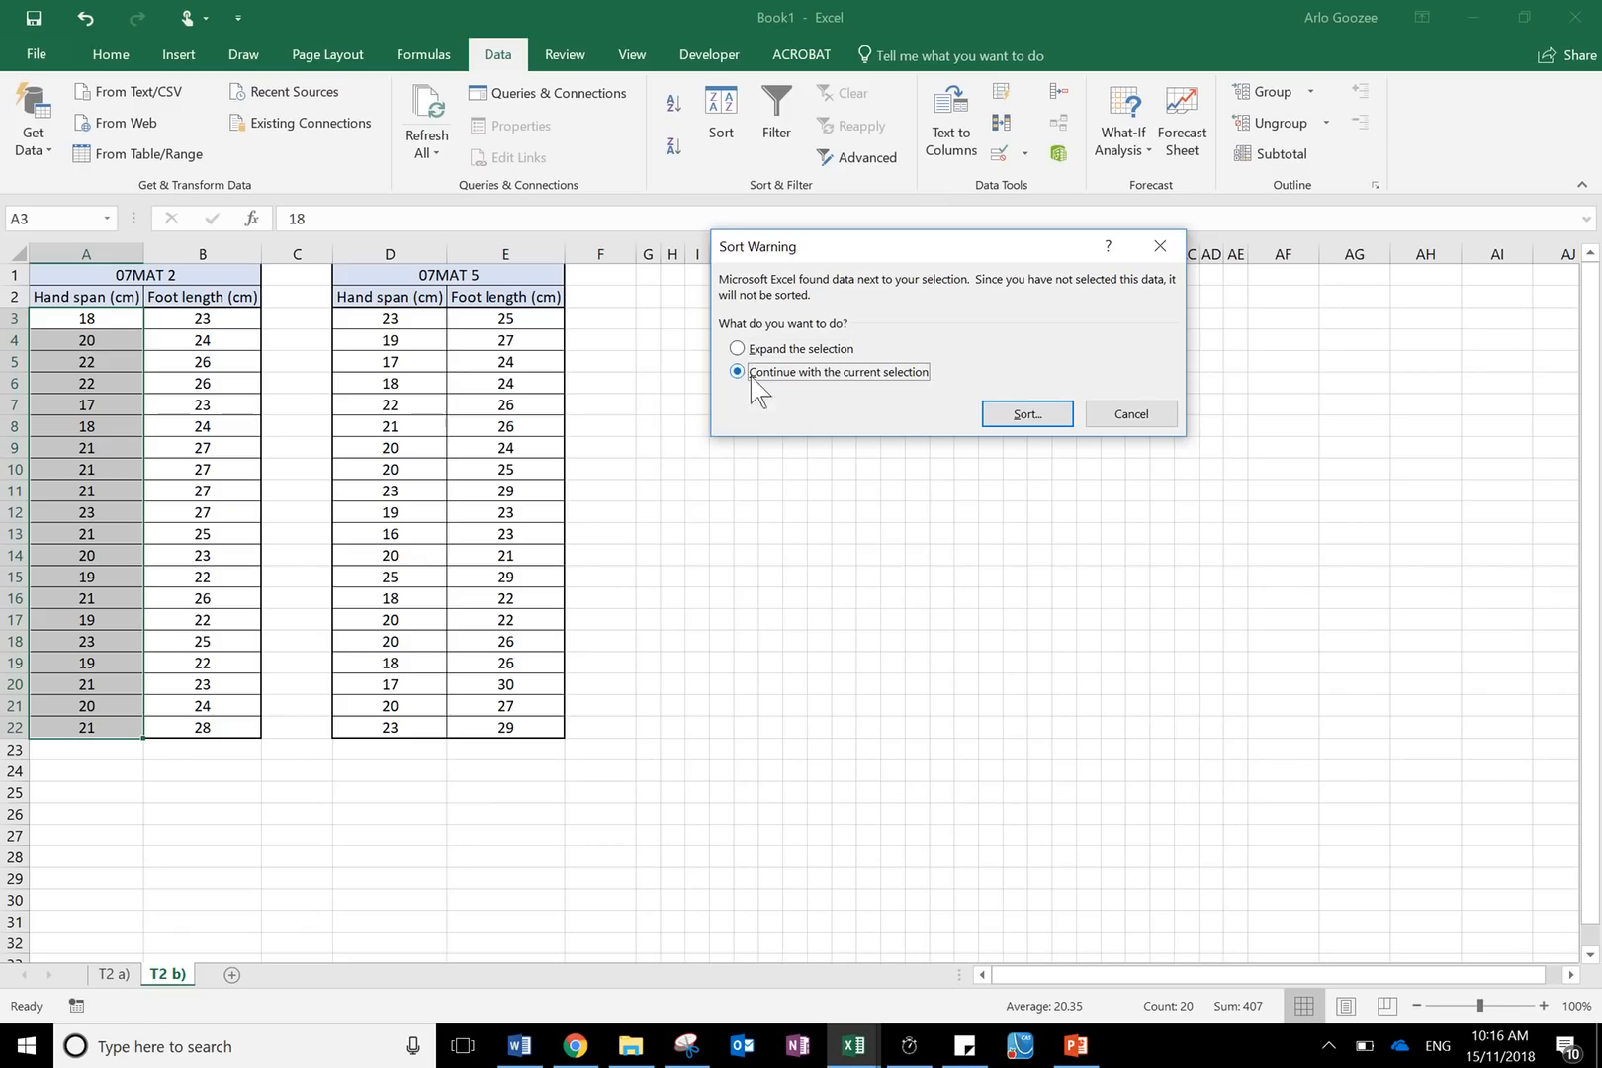
{"action": "left_click", "coordinate": [1022, 411]}
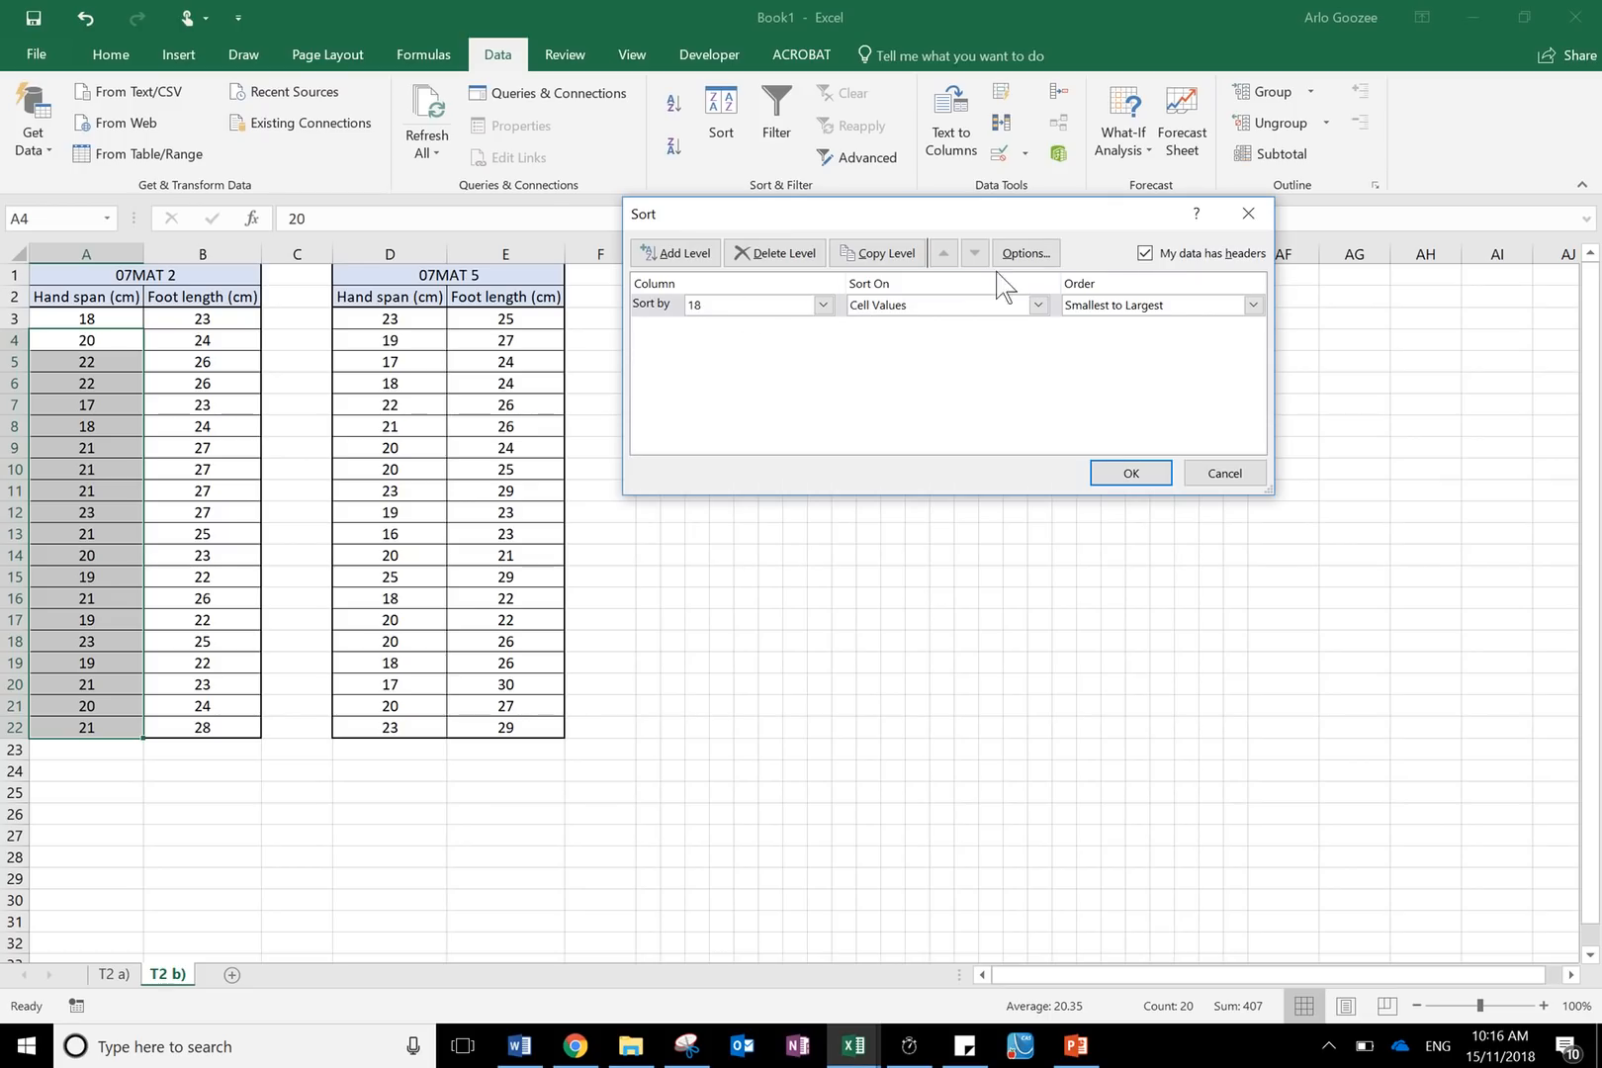
{"action": "left_click", "coordinate": [1145, 254]}
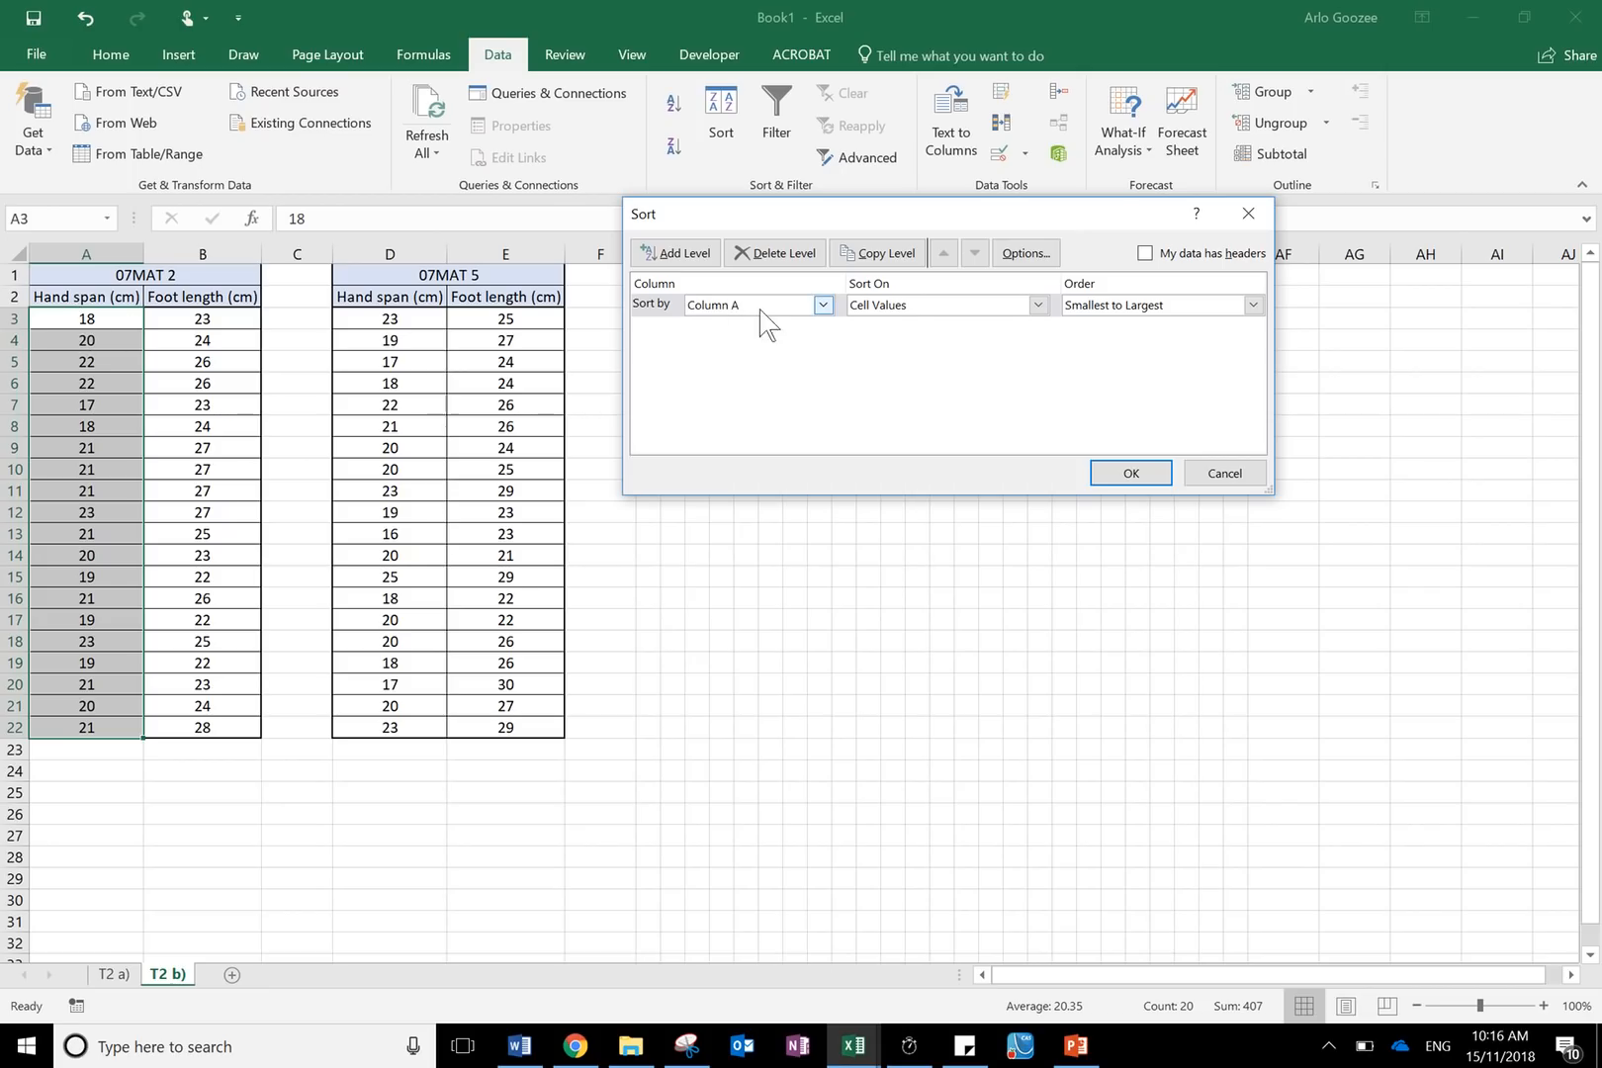
{"action": "left_click", "coordinate": [1156, 472]}
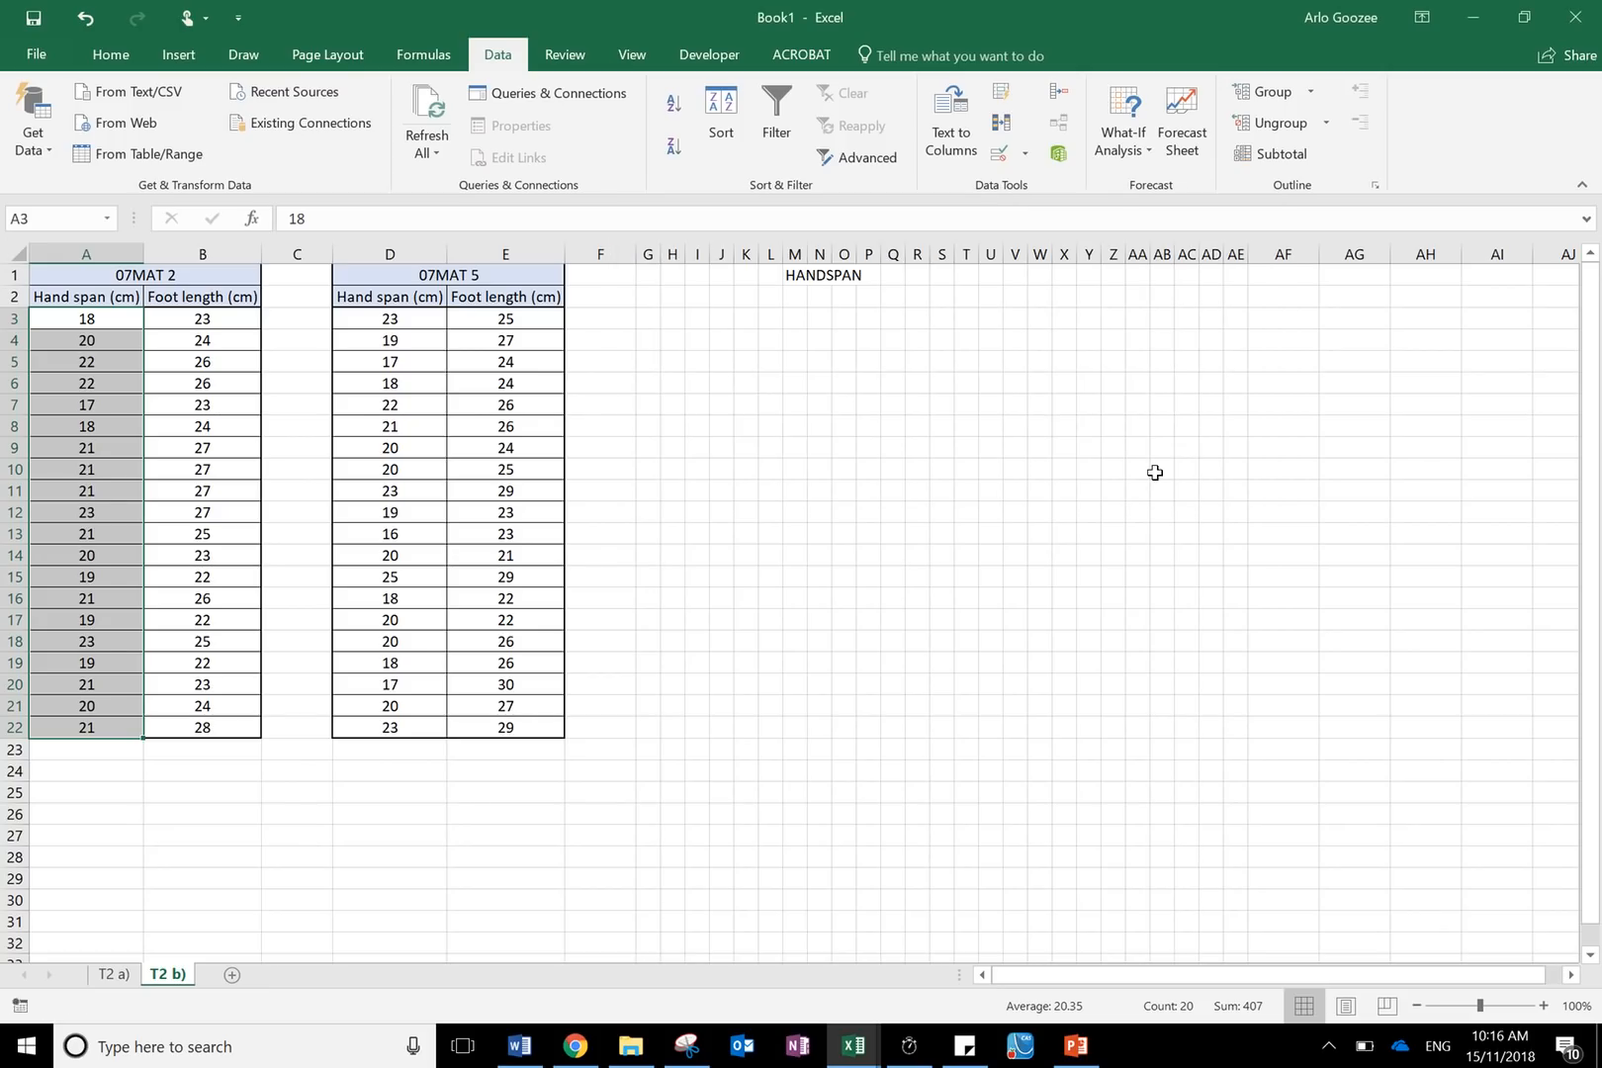
- Sort the 07MAT 2 foot length cells B3:B22 smallest to largest, sorting only the current selection
{"action": "left_click_drag", "start_coordinate": [118, 319], "coordinate": [97, 735]}
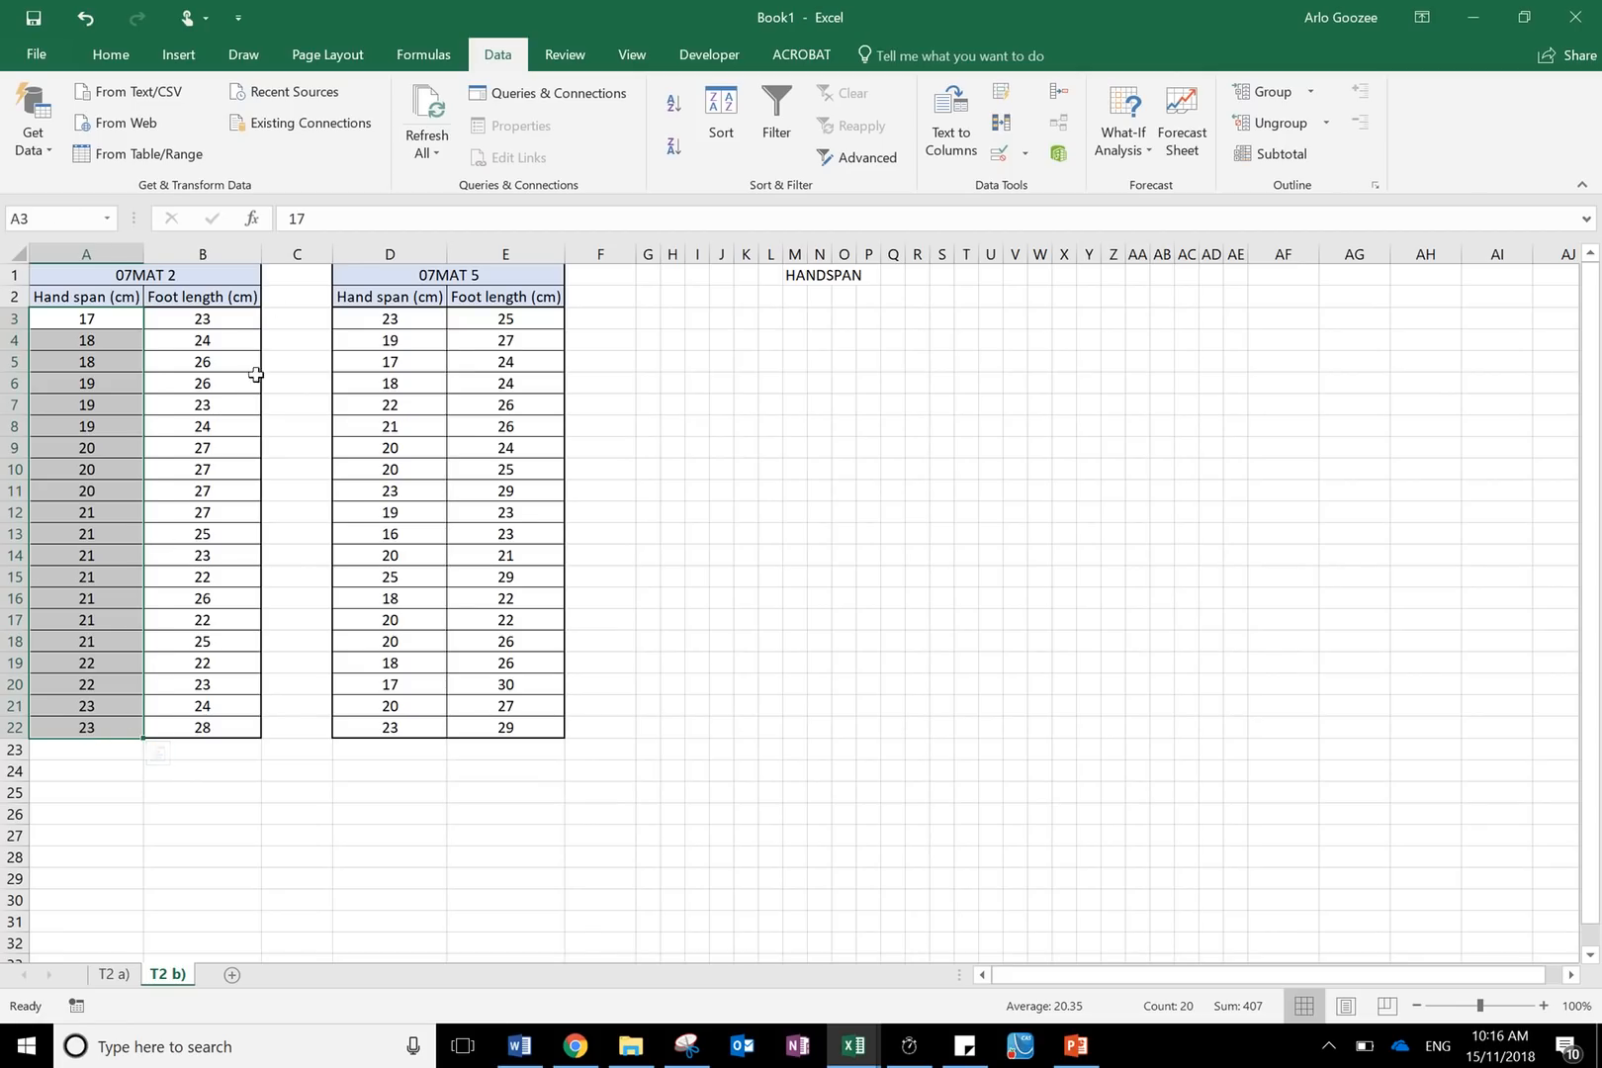
{"action": "left_click_drag", "start_coordinate": [238, 315], "coordinate": [206, 726]}
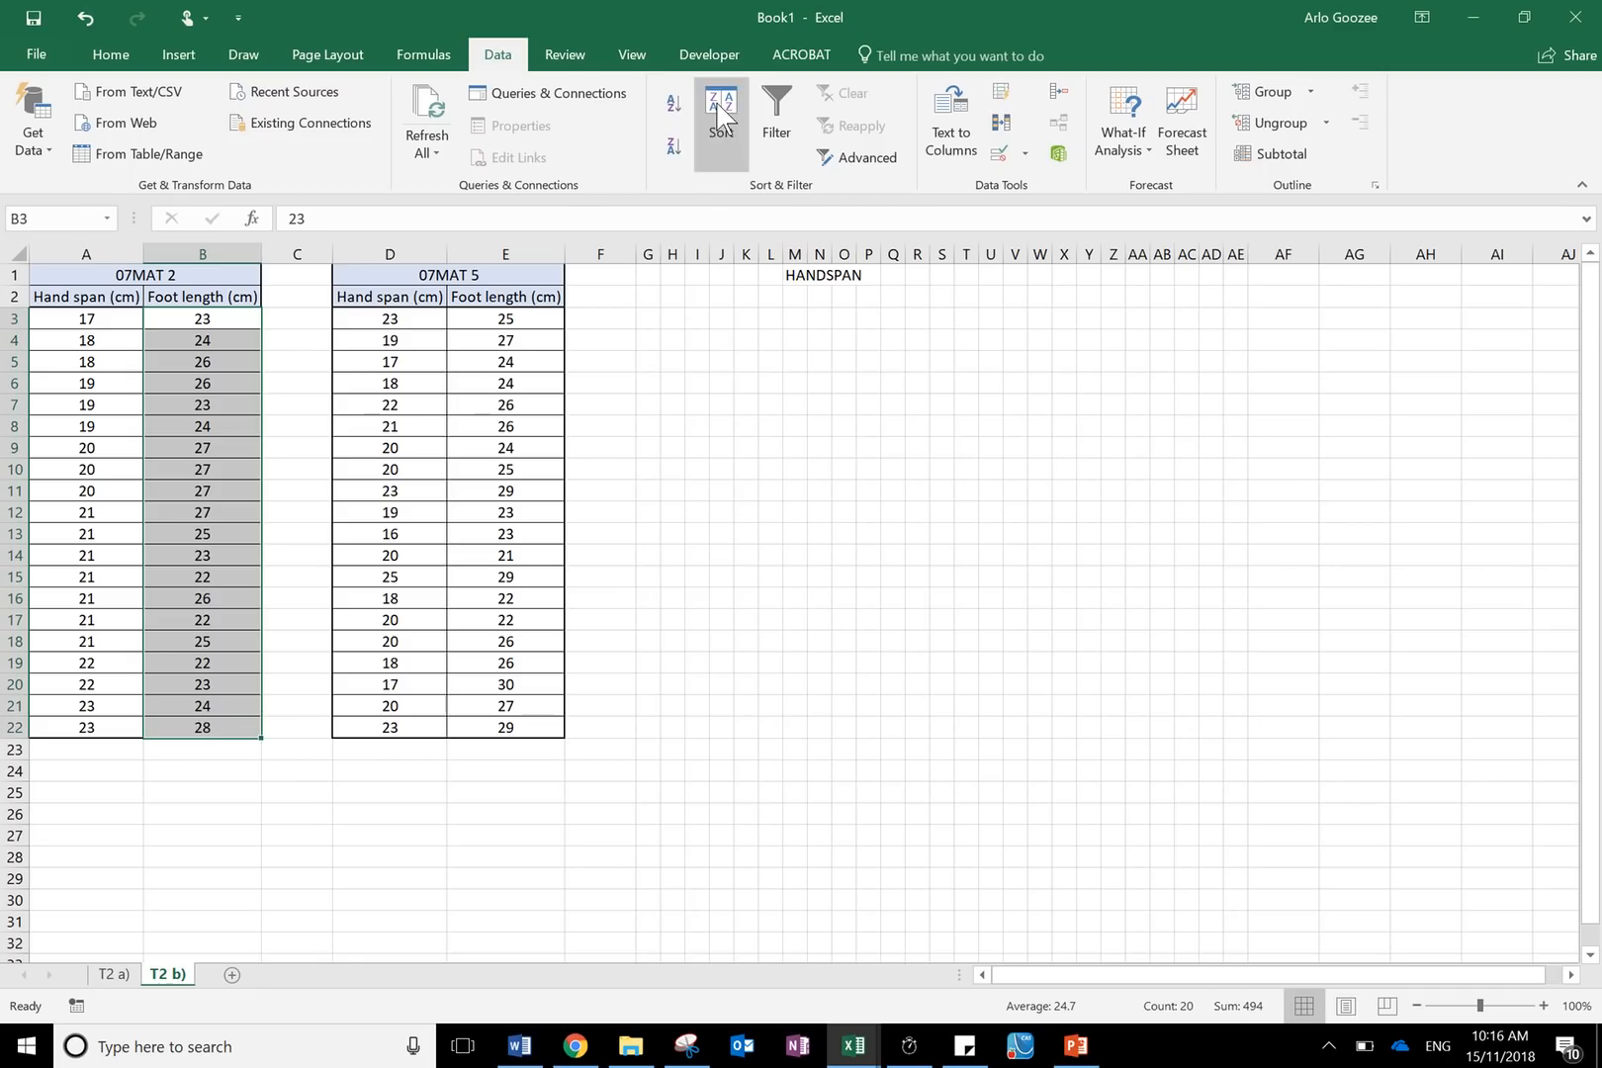
{"action": "left_click", "coordinate": [860, 372]}
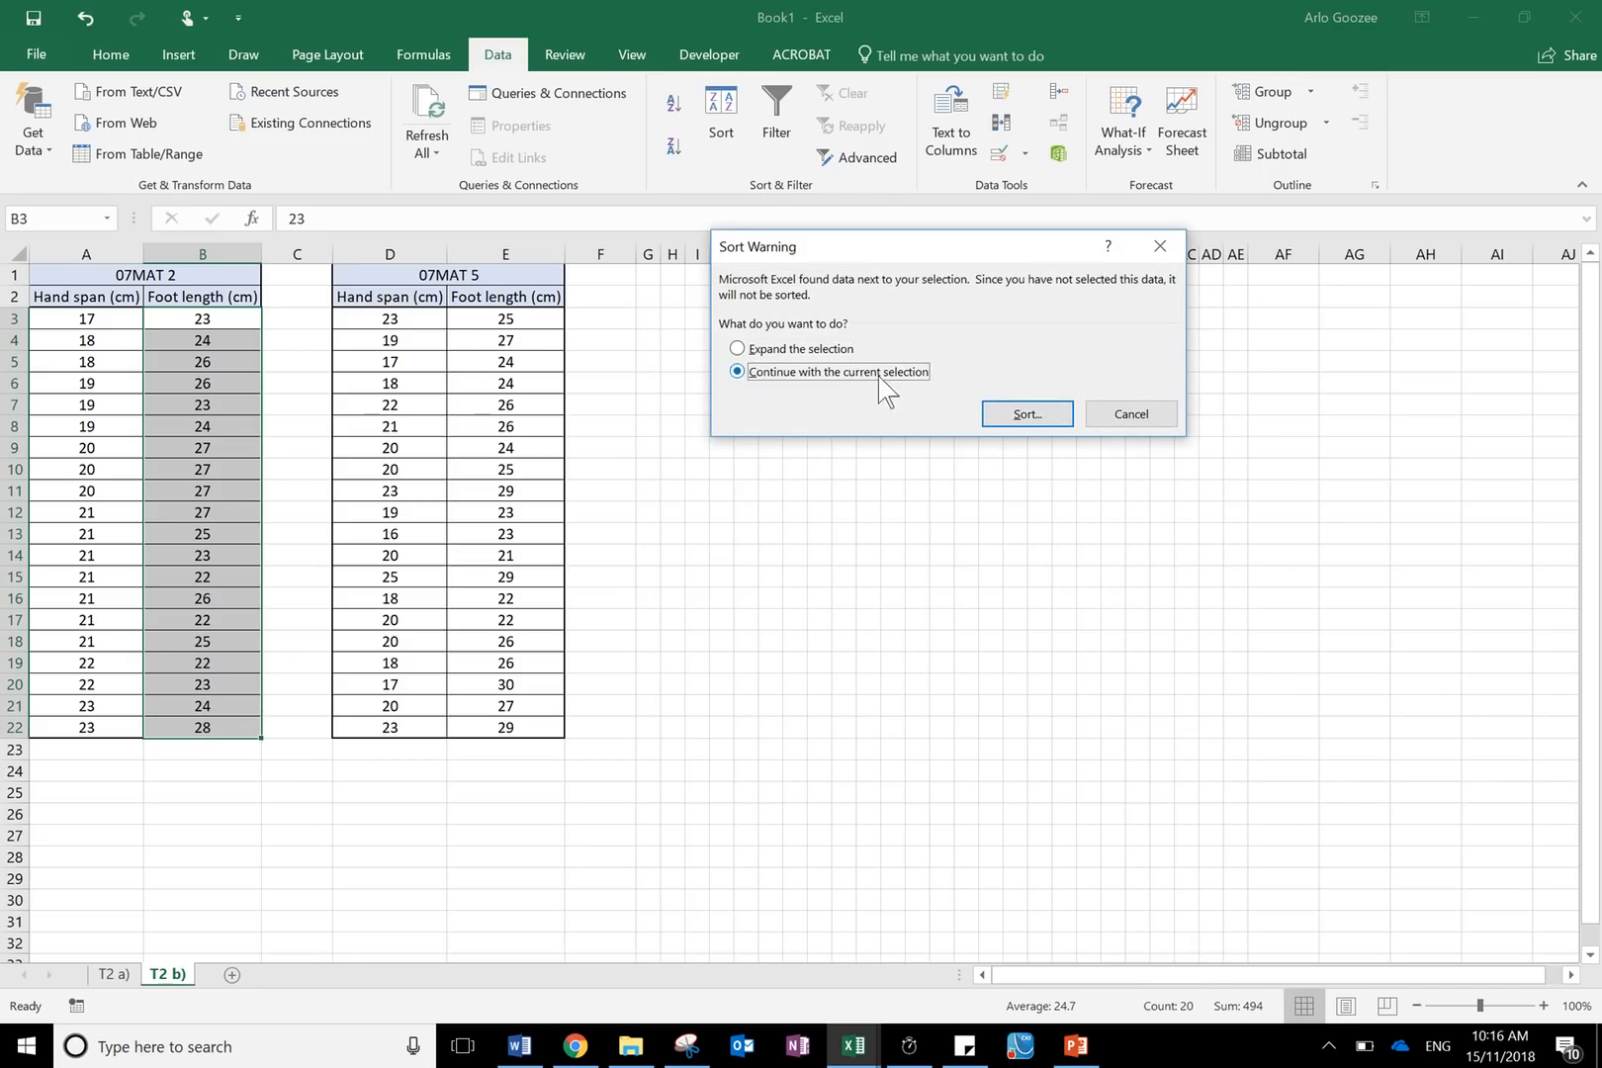
{"action": "left_click", "coordinate": [1018, 414]}
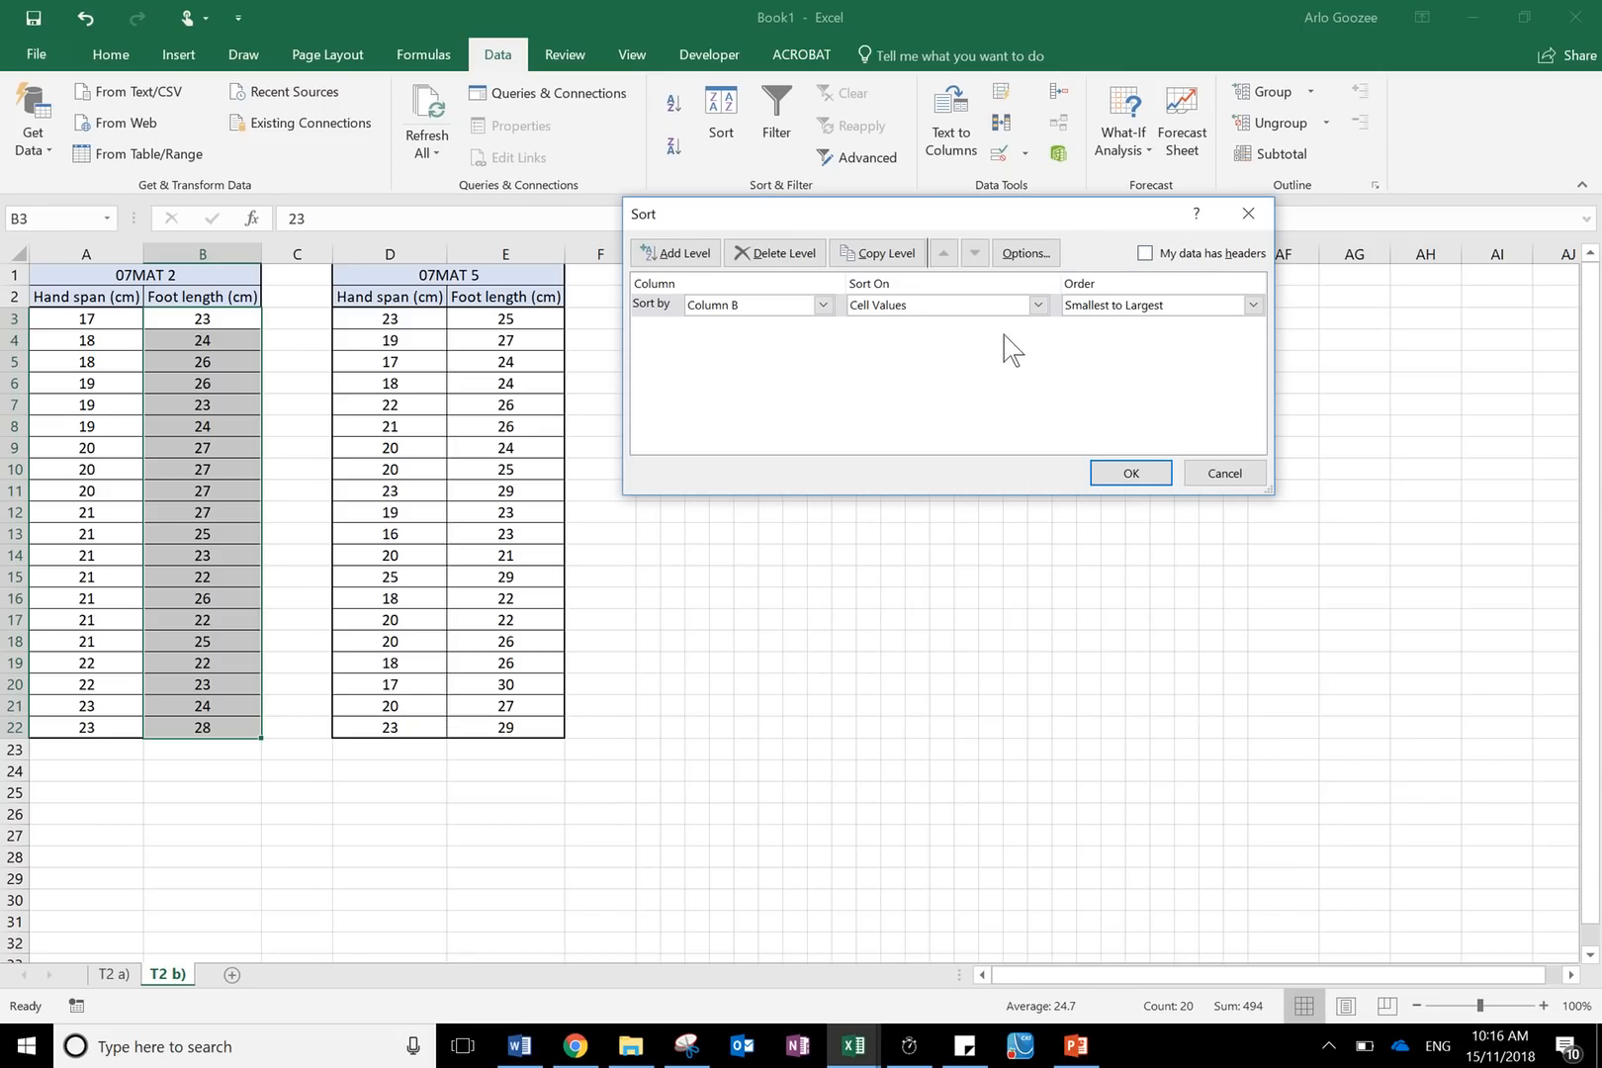
{"action": "left_click", "coordinate": [1132, 315]}
{"action": "left_click", "coordinate": [1135, 326]}
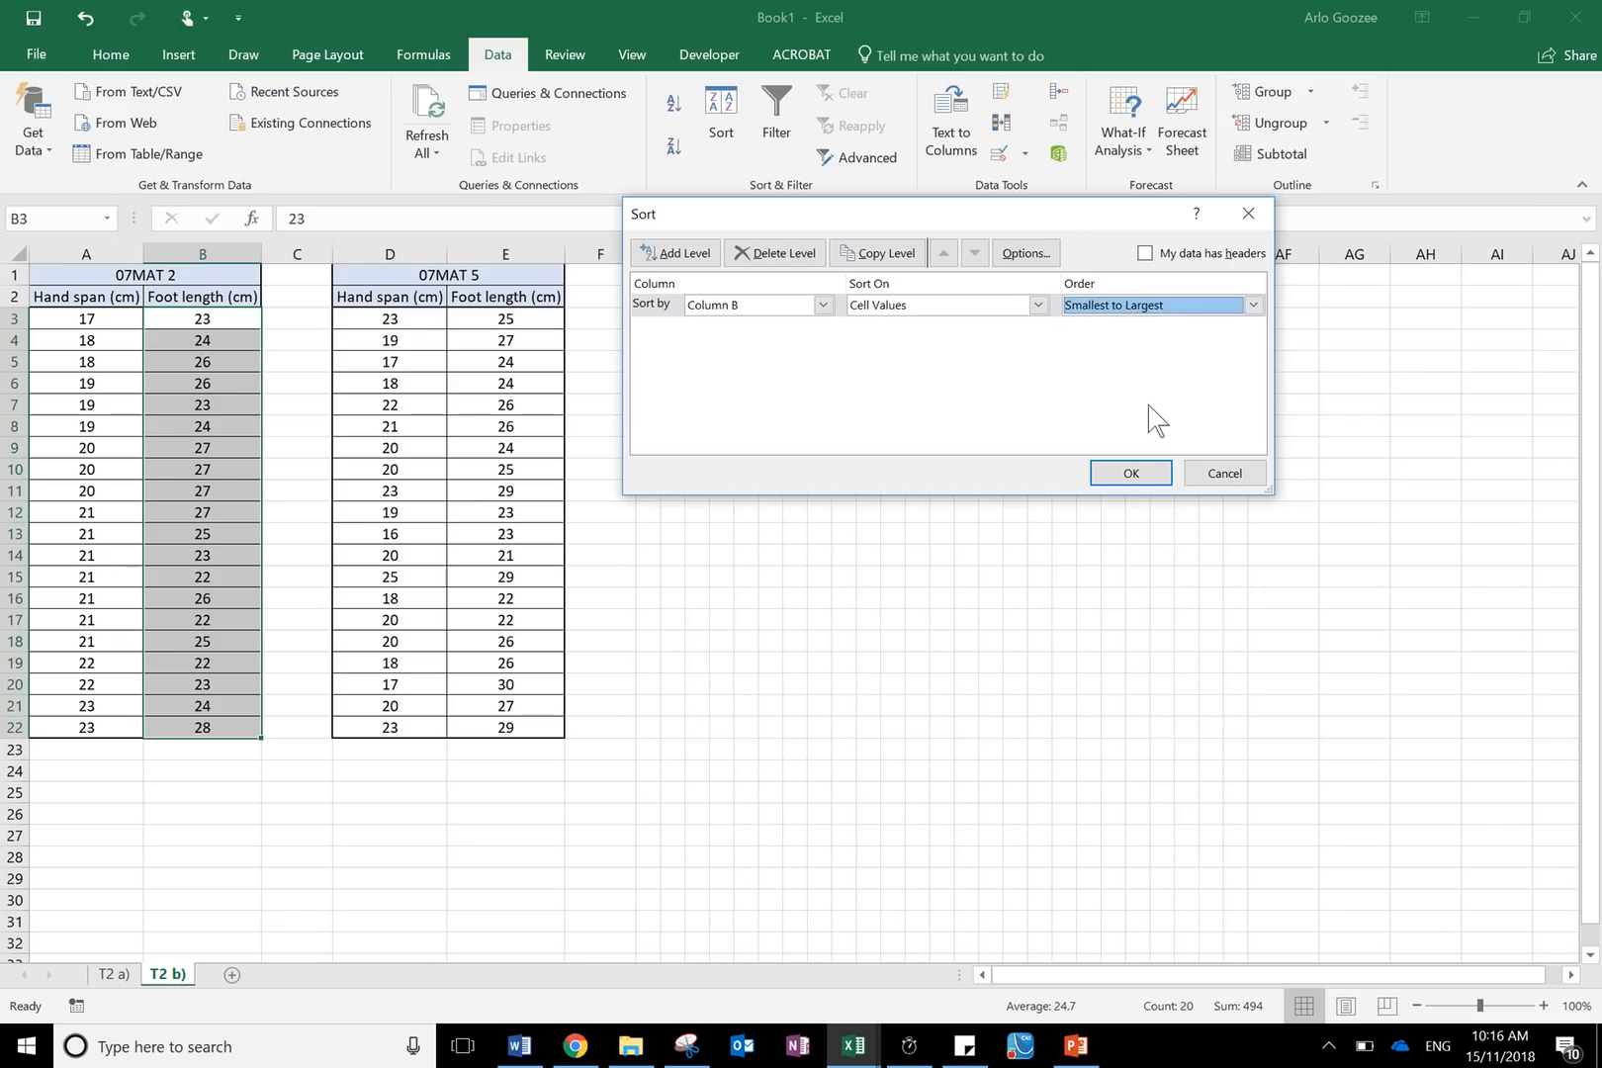
{"action": "left_click", "coordinate": [1166, 479]}
{"action": "left_click", "coordinate": [898, 485]}
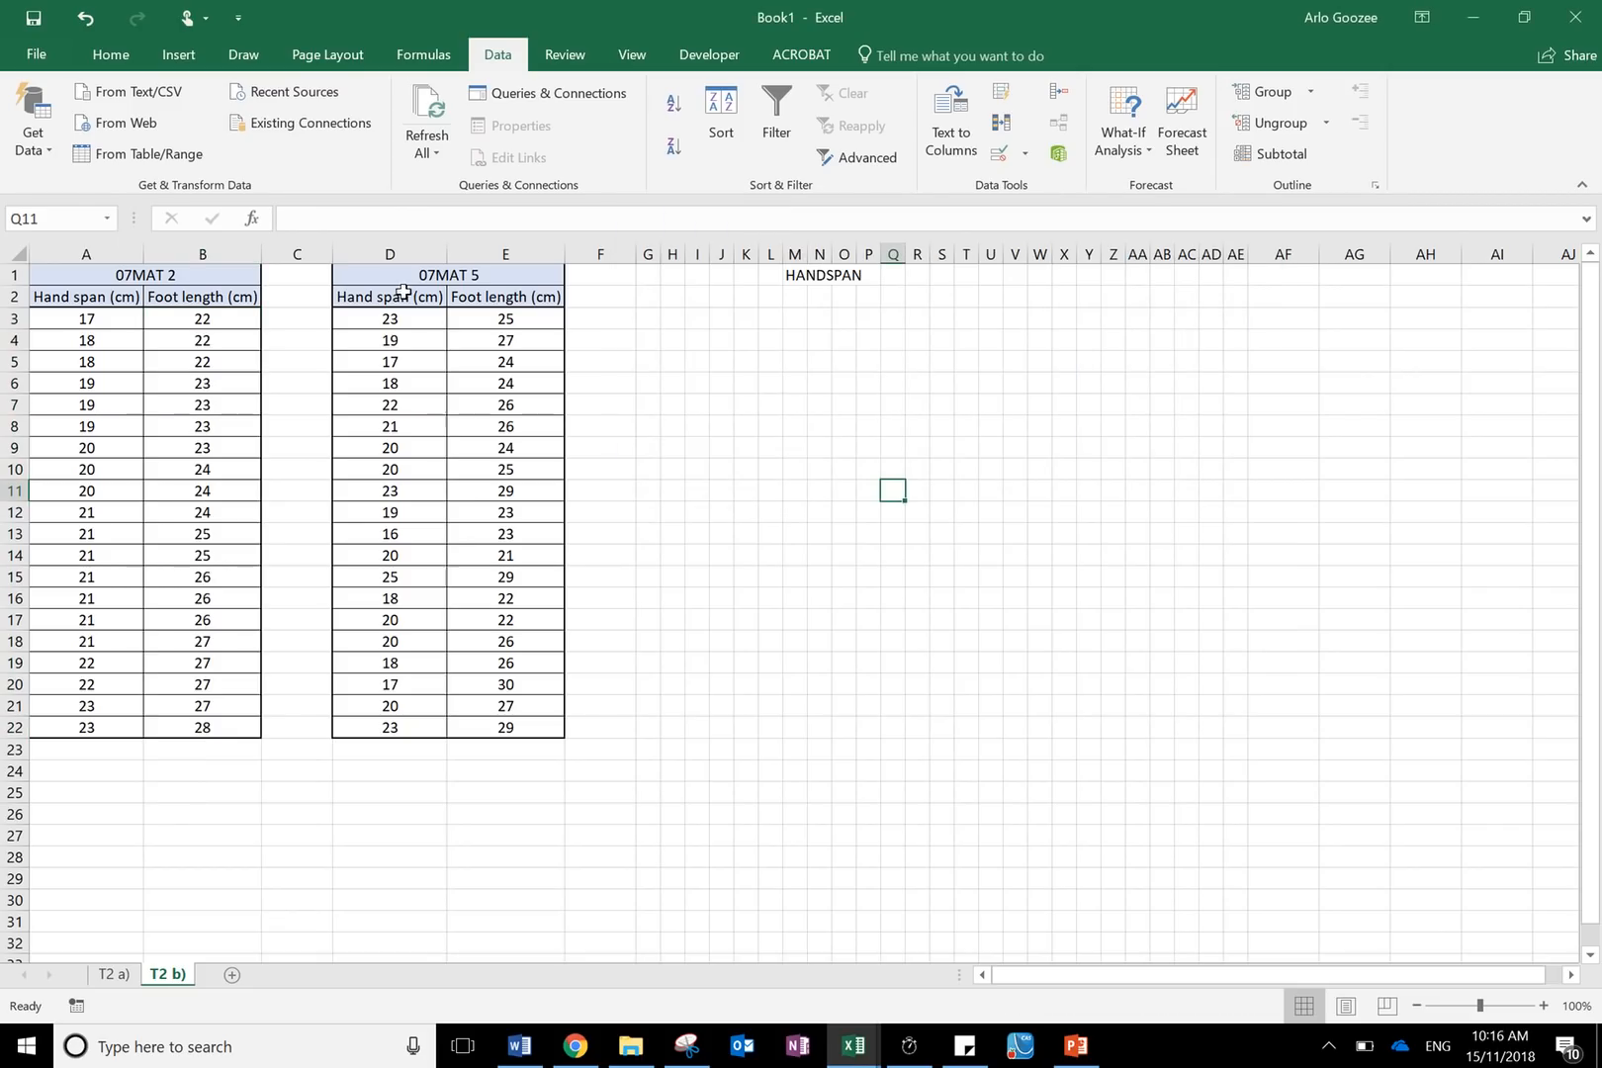
- Sort the 07MAT 5 hand span cells D2:D22 smallest to largest by Hand span (cm), treating the first row as a header
{"action": "left_click_drag", "start_coordinate": [401, 292], "coordinate": [381, 733]}
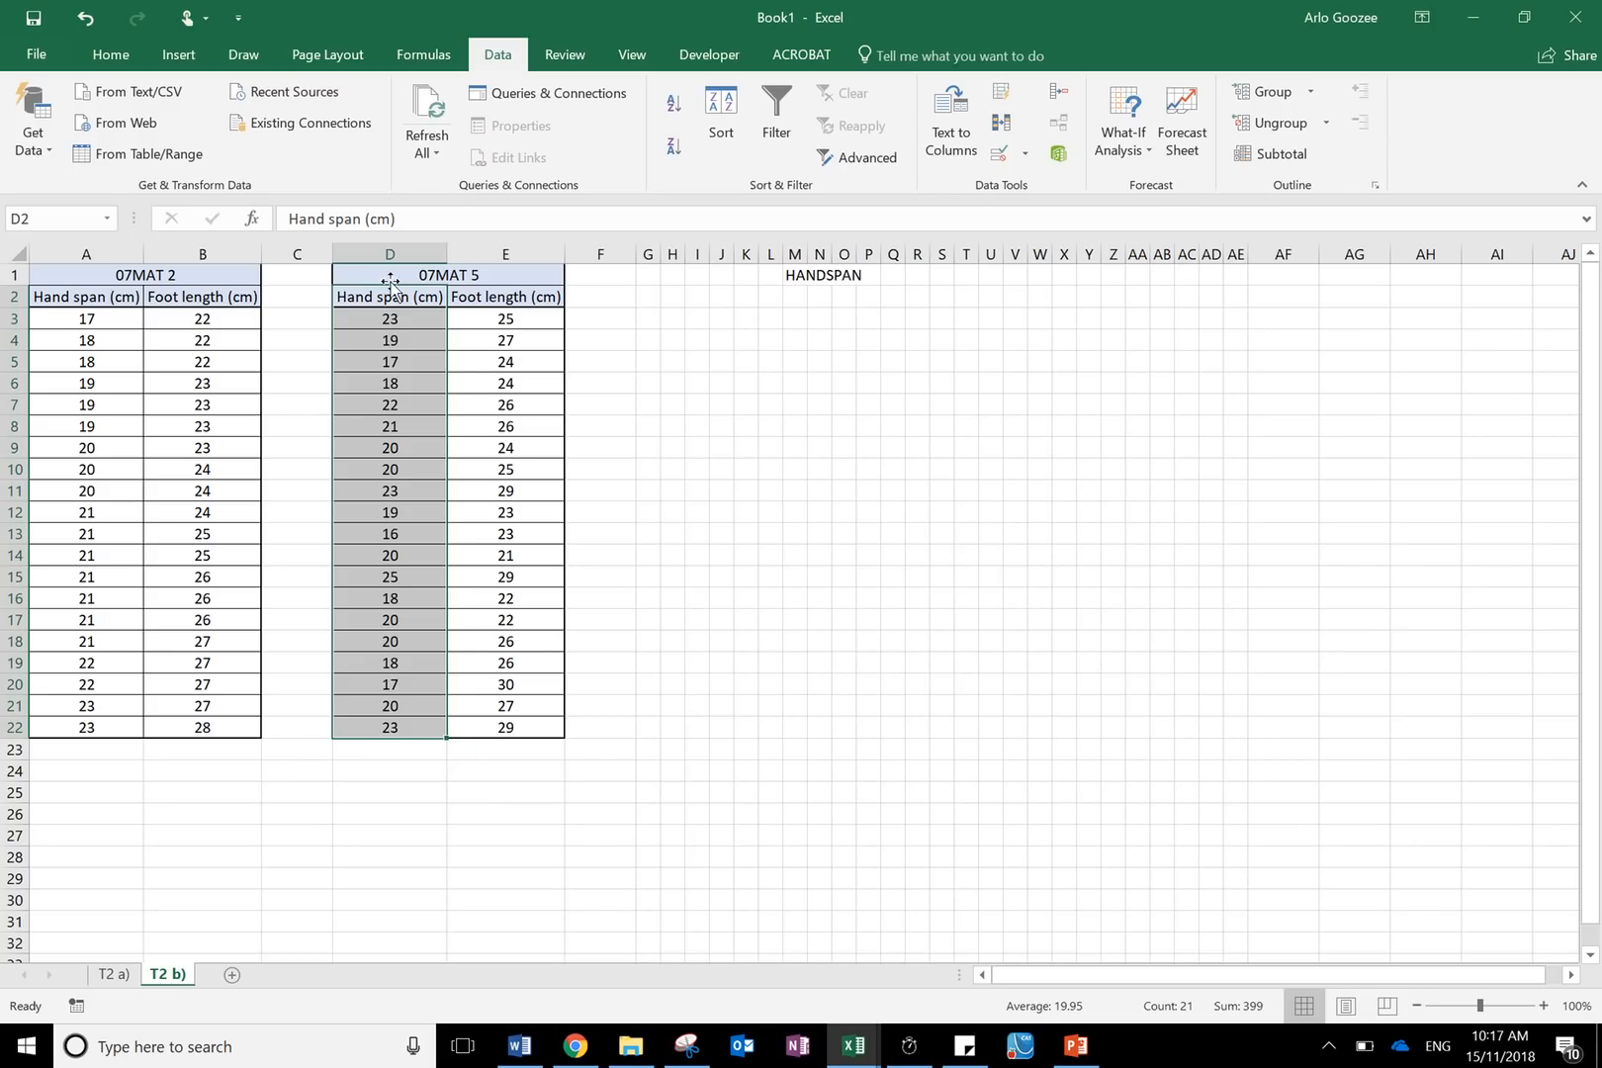
{"action": "left_click_drag", "start_coordinate": [384, 297], "coordinate": [403, 737]}
{"action": "left_click", "coordinate": [736, 134]}
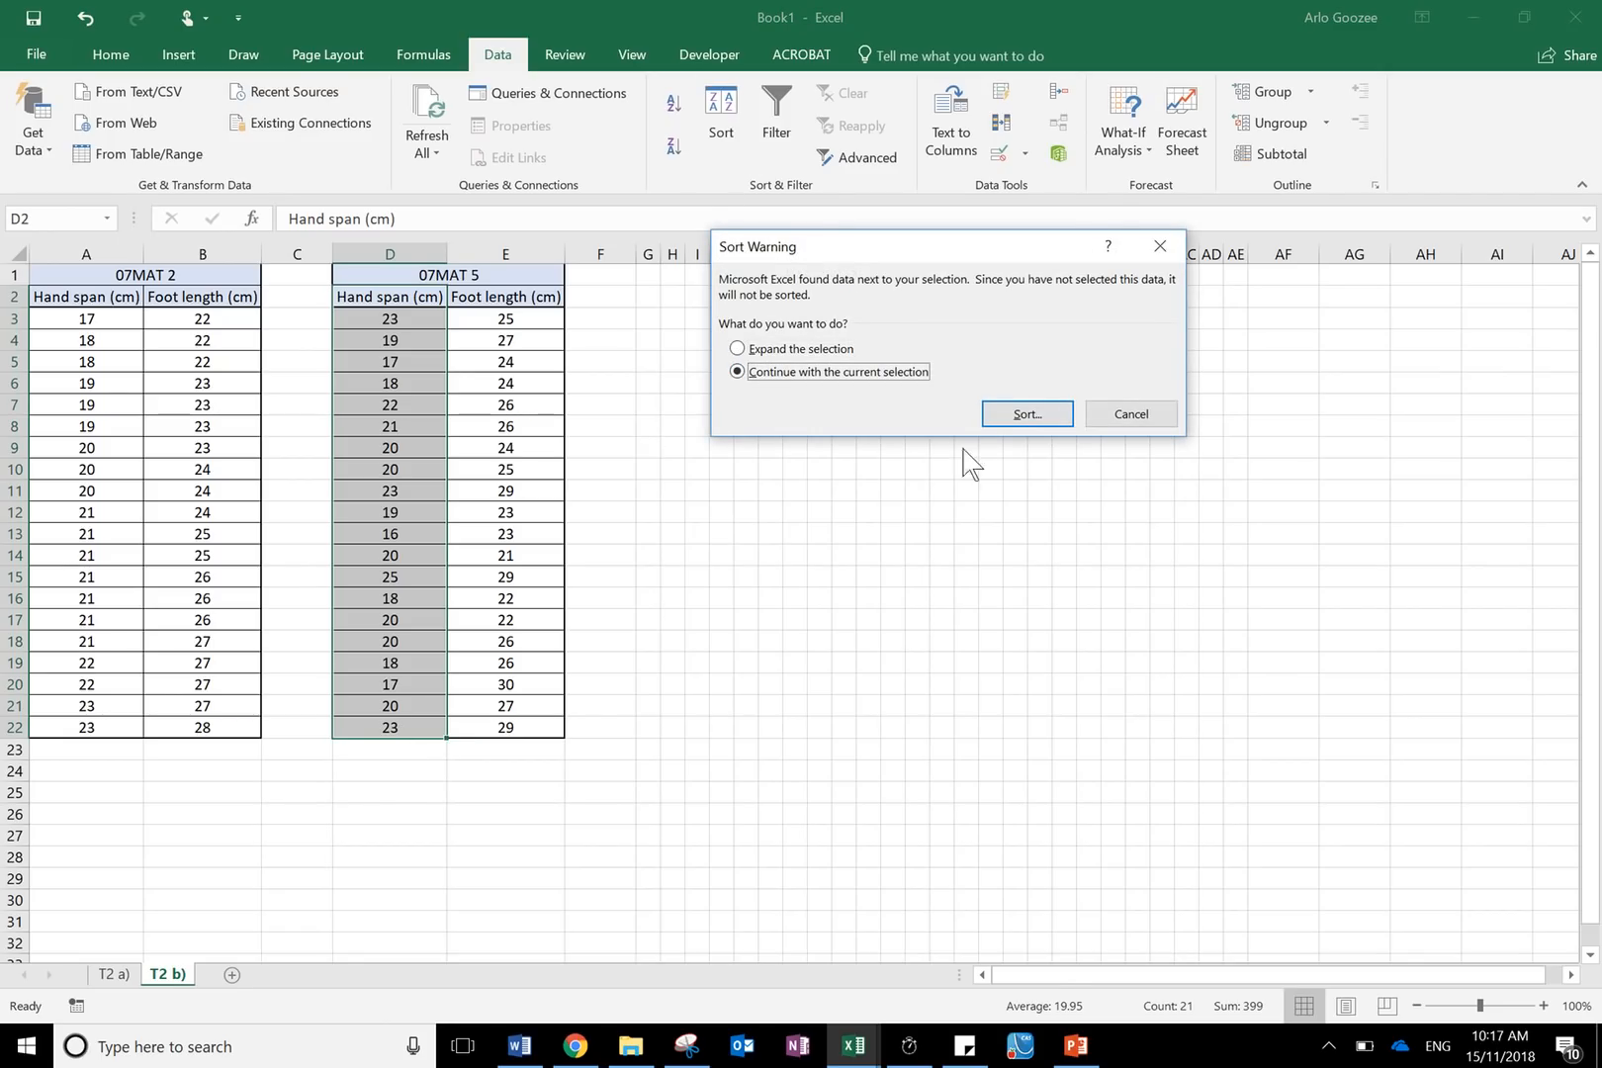
{"action": "left_click", "coordinate": [999, 418]}
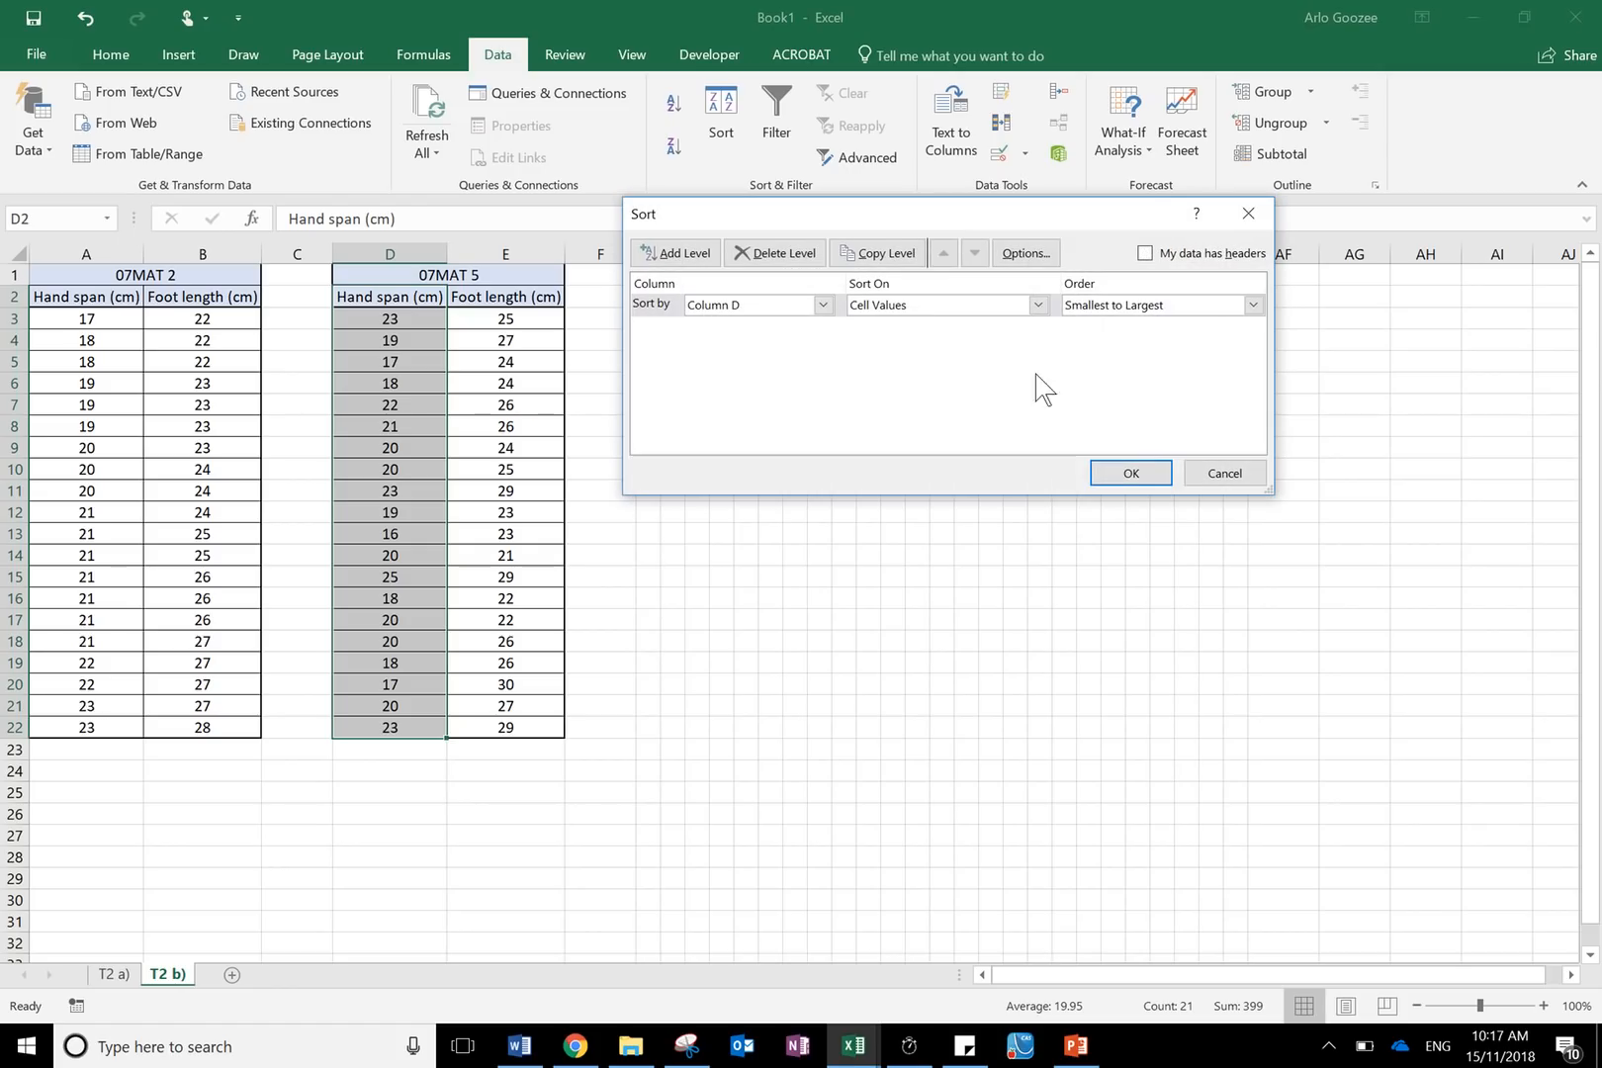
{"action": "left_click", "coordinate": [1145, 254]}
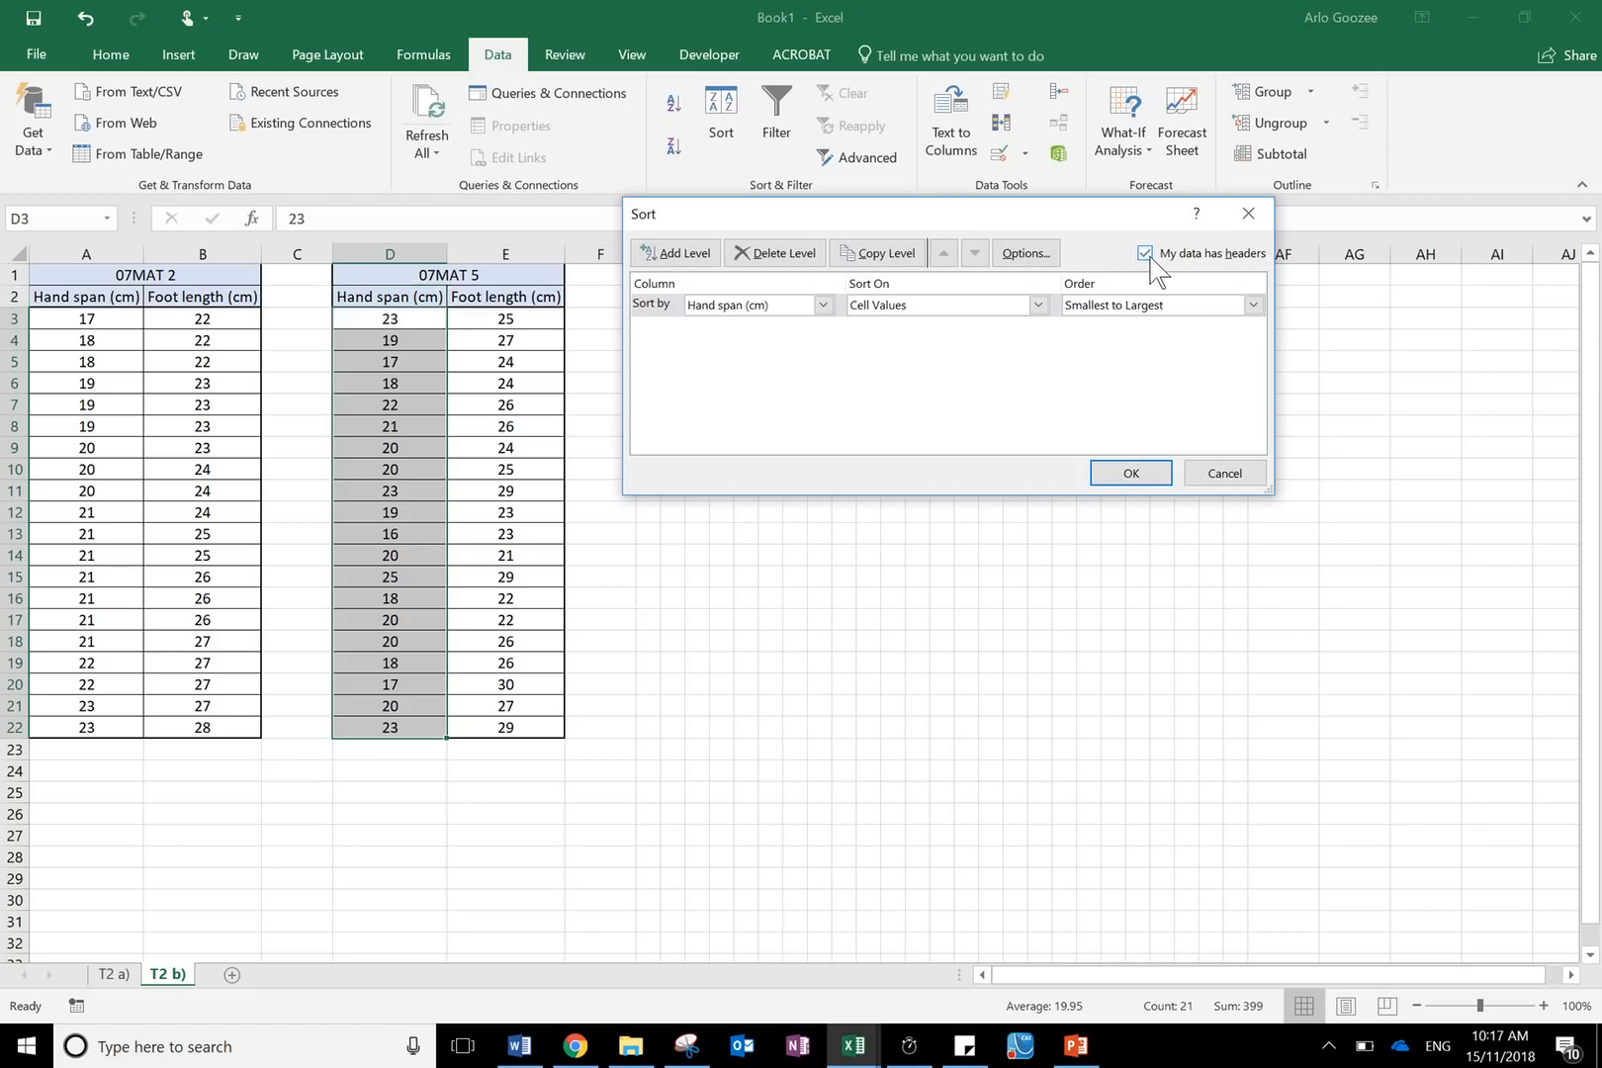
{"action": "left_click", "coordinate": [822, 305]}
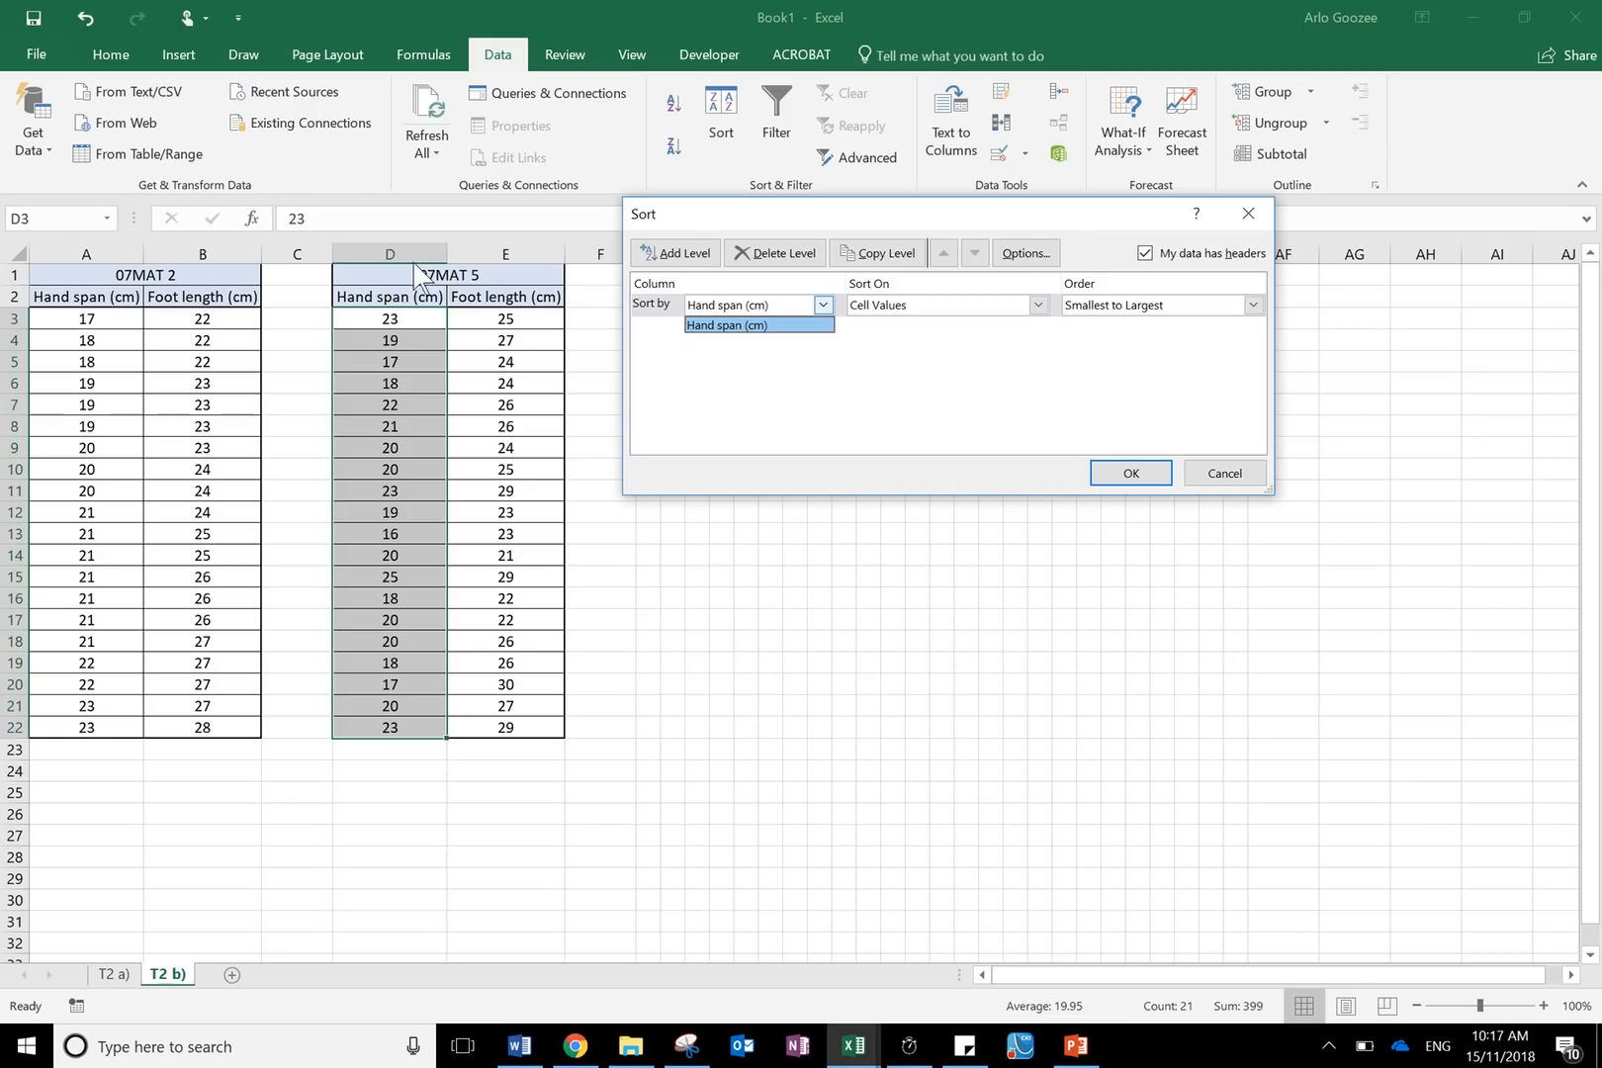
{"action": "left_click", "coordinate": [728, 325]}
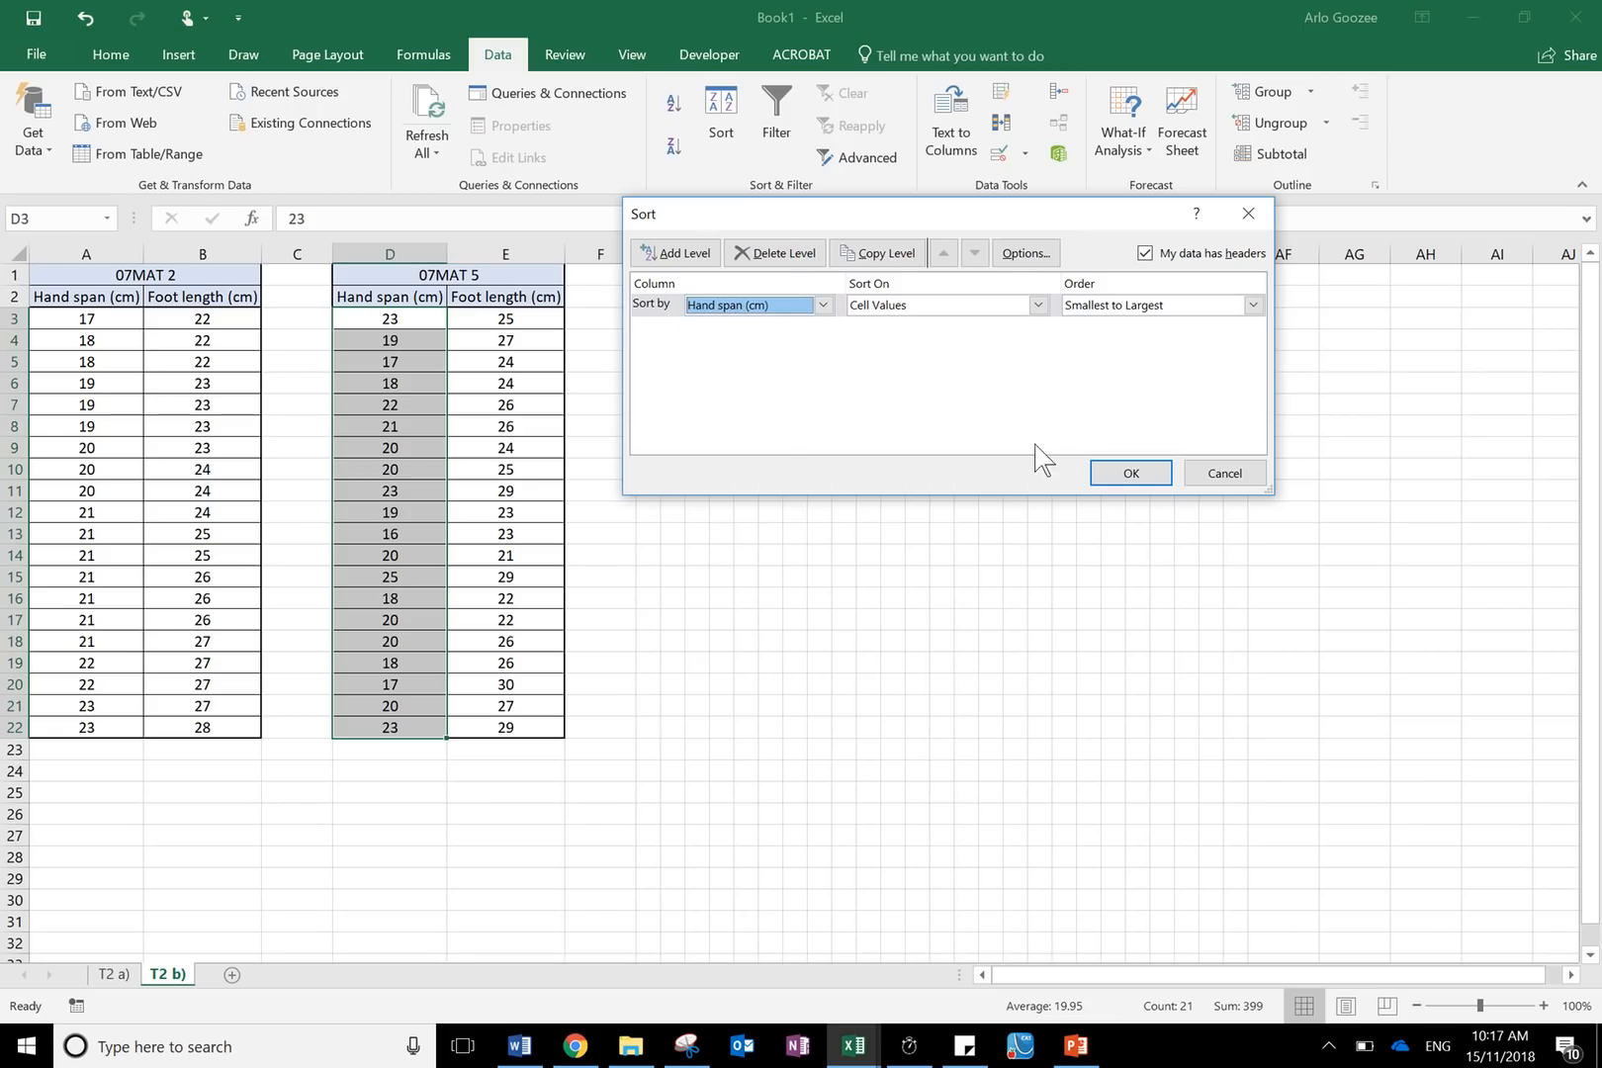
{"action": "left_click", "coordinate": [1101, 482]}
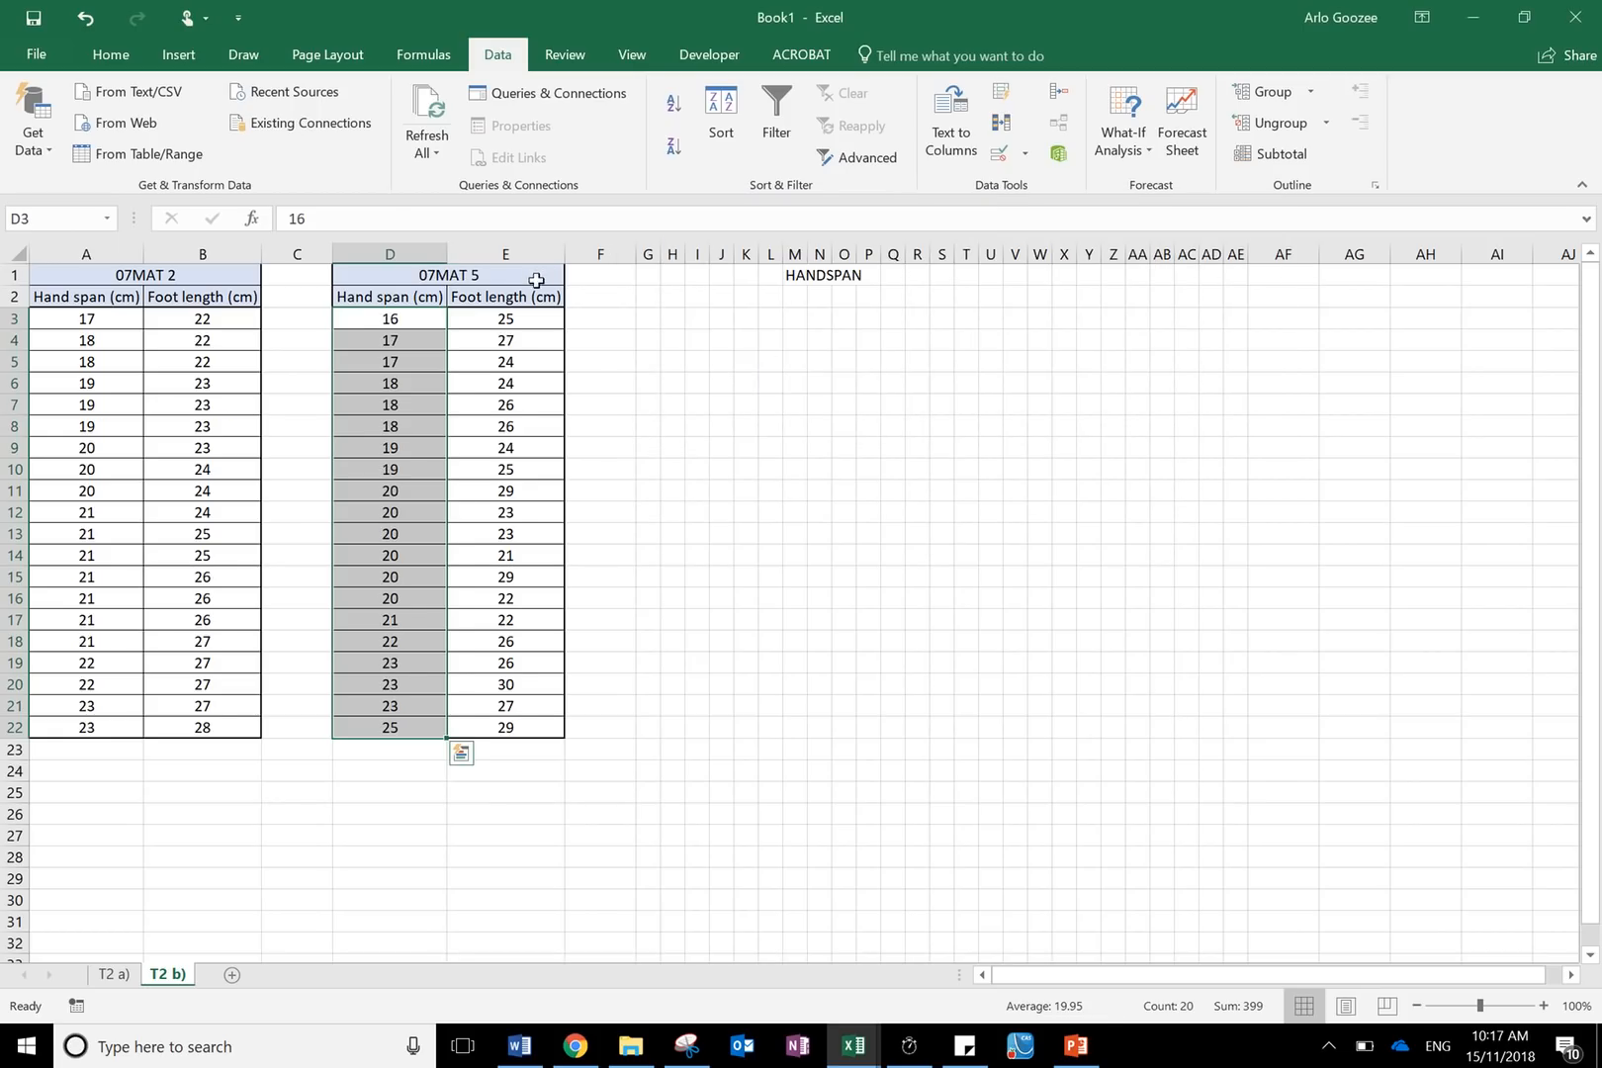
- Sort the 07MAT 5 foot length cells E2:E22 smallest to largest, current selection only, with the header row excluded
{"action": "left_click_drag", "start_coordinate": [535, 297], "coordinate": [515, 732]}
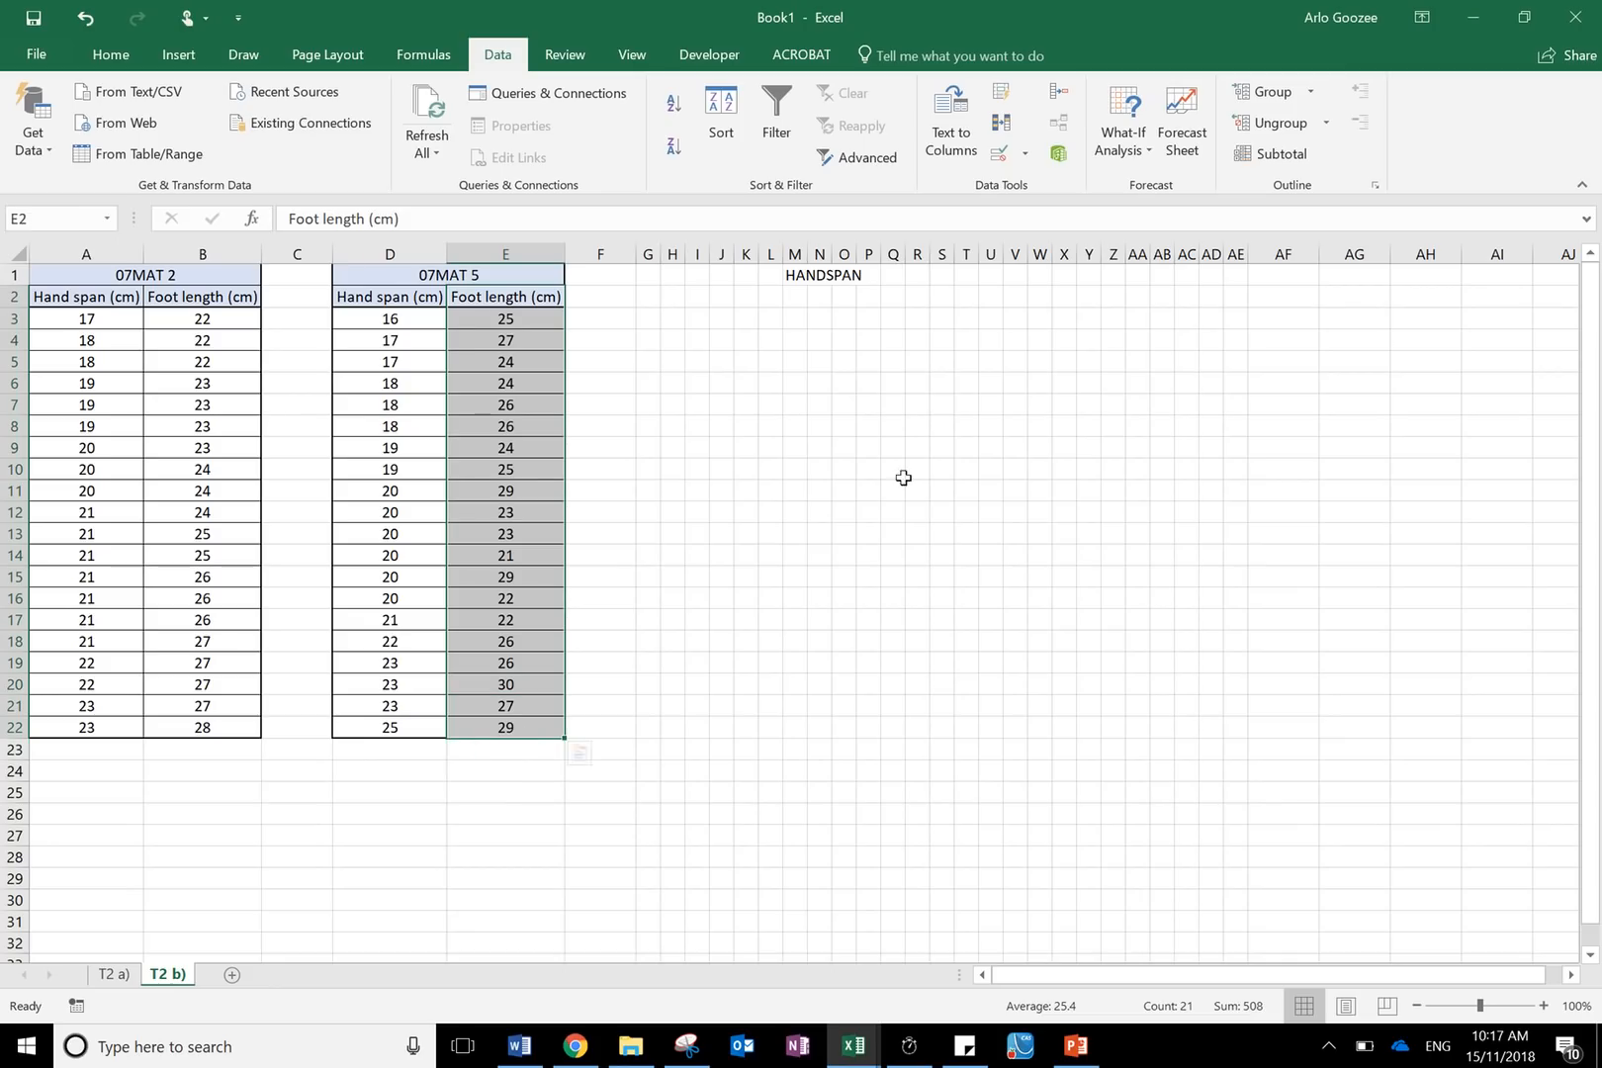
{"action": "left_click", "coordinate": [720, 118]}
{"action": "left_click", "coordinate": [911, 374]}
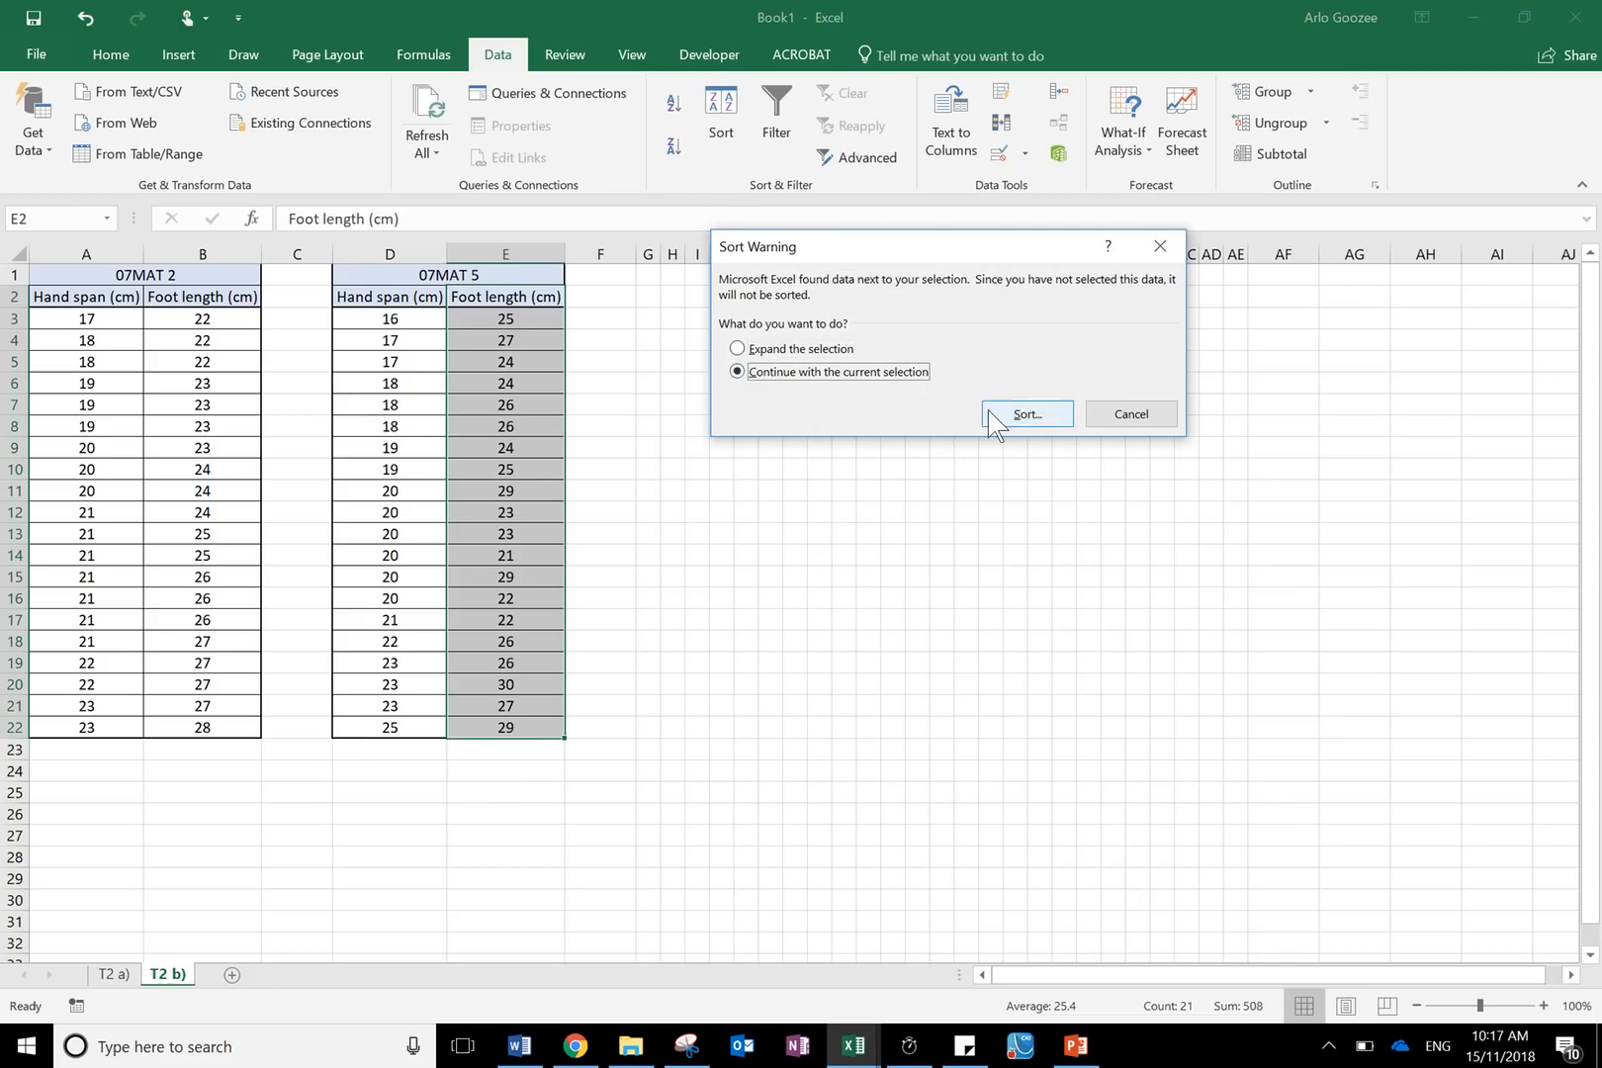
{"action": "left_click", "coordinate": [1023, 407]}
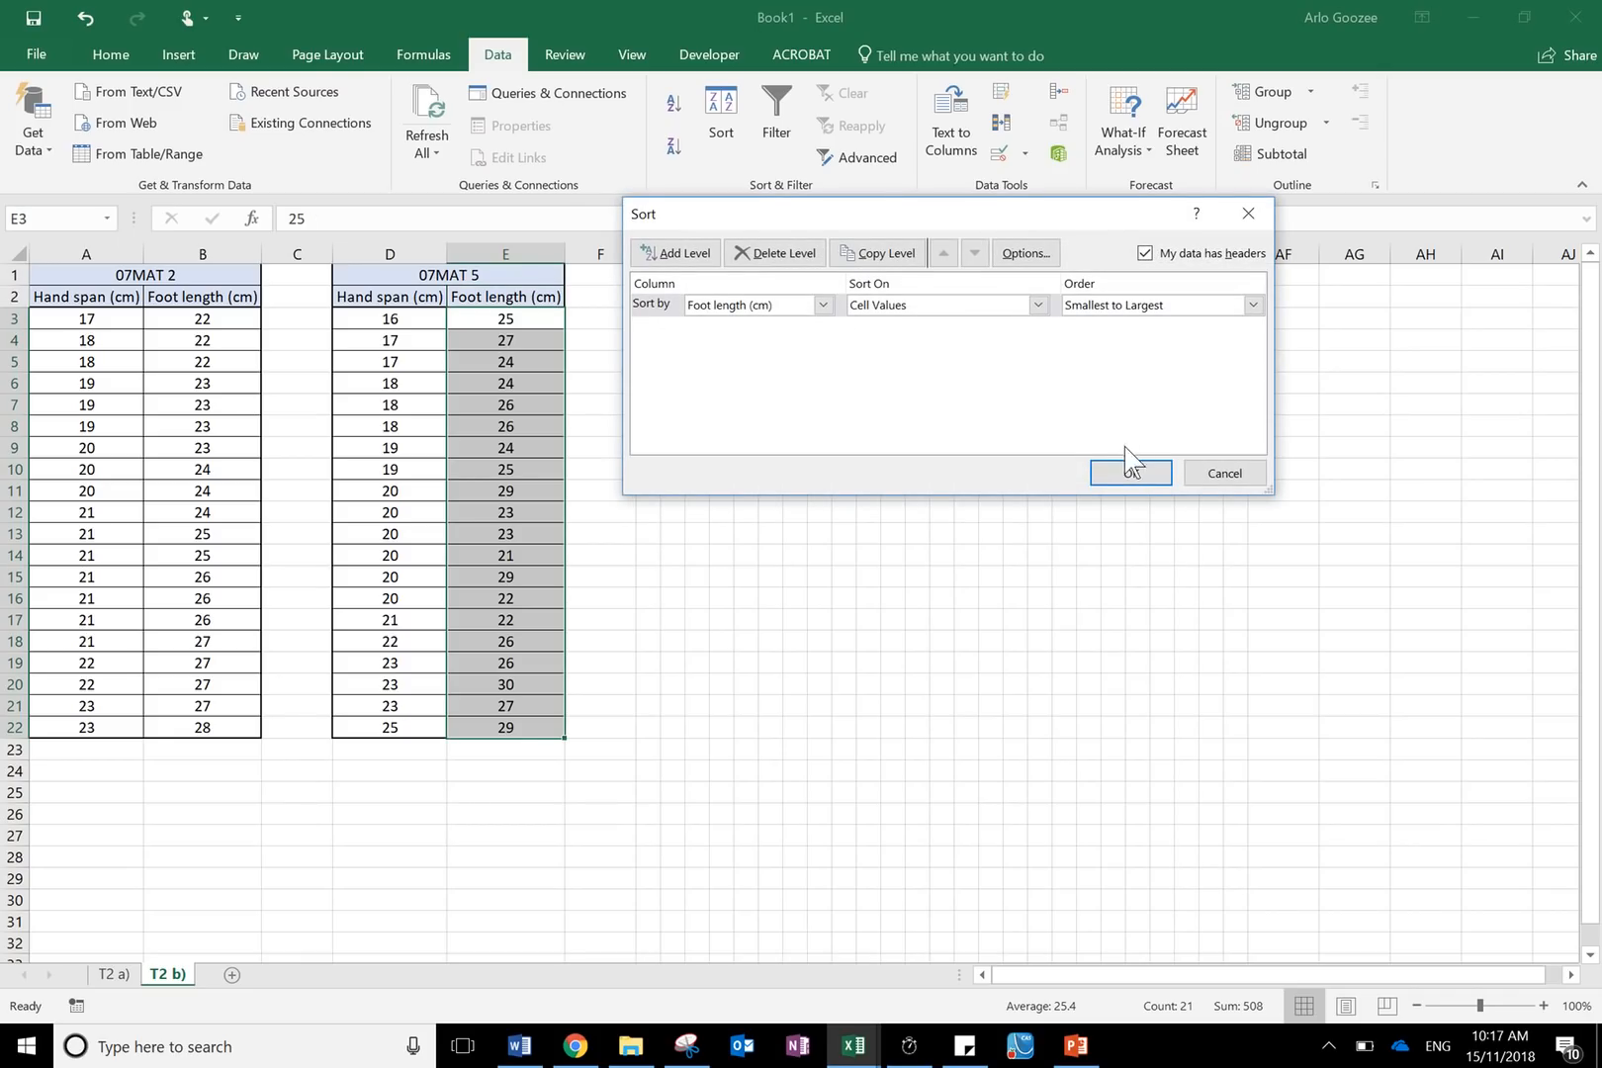
{"action": "left_click", "coordinate": [1132, 472]}
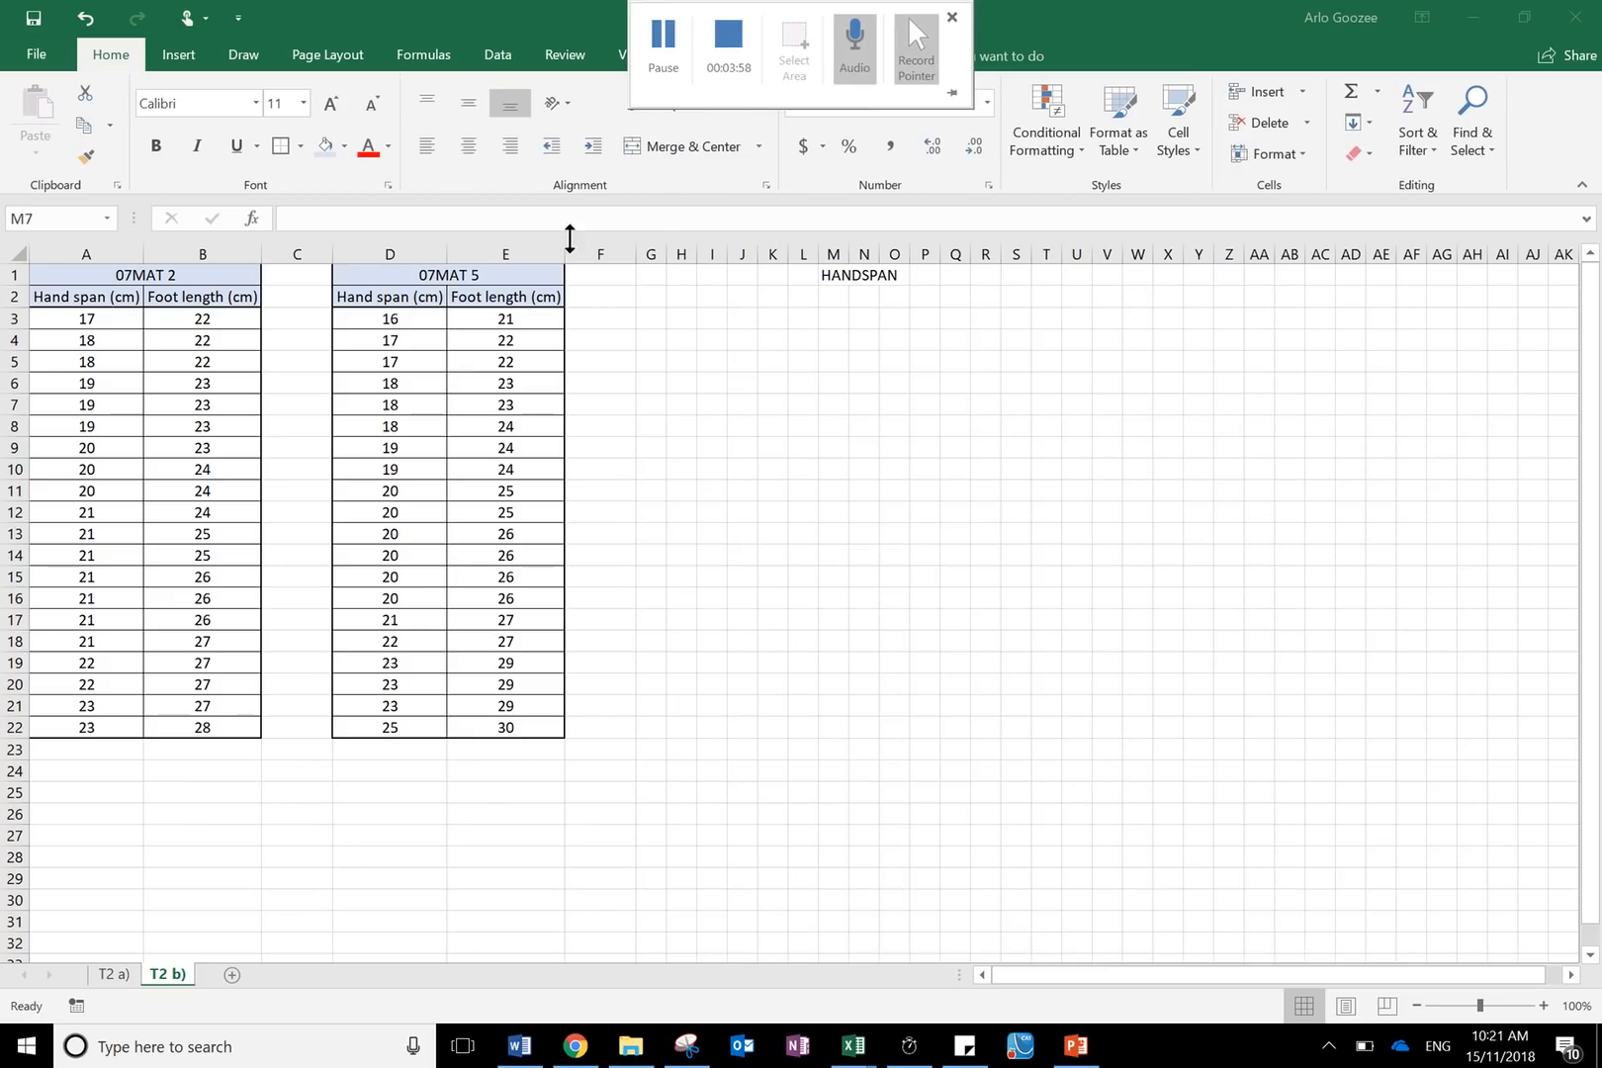
- Fill columns A and D with a light gold theme colour
{"action": "left_click", "coordinate": [387, 252]}
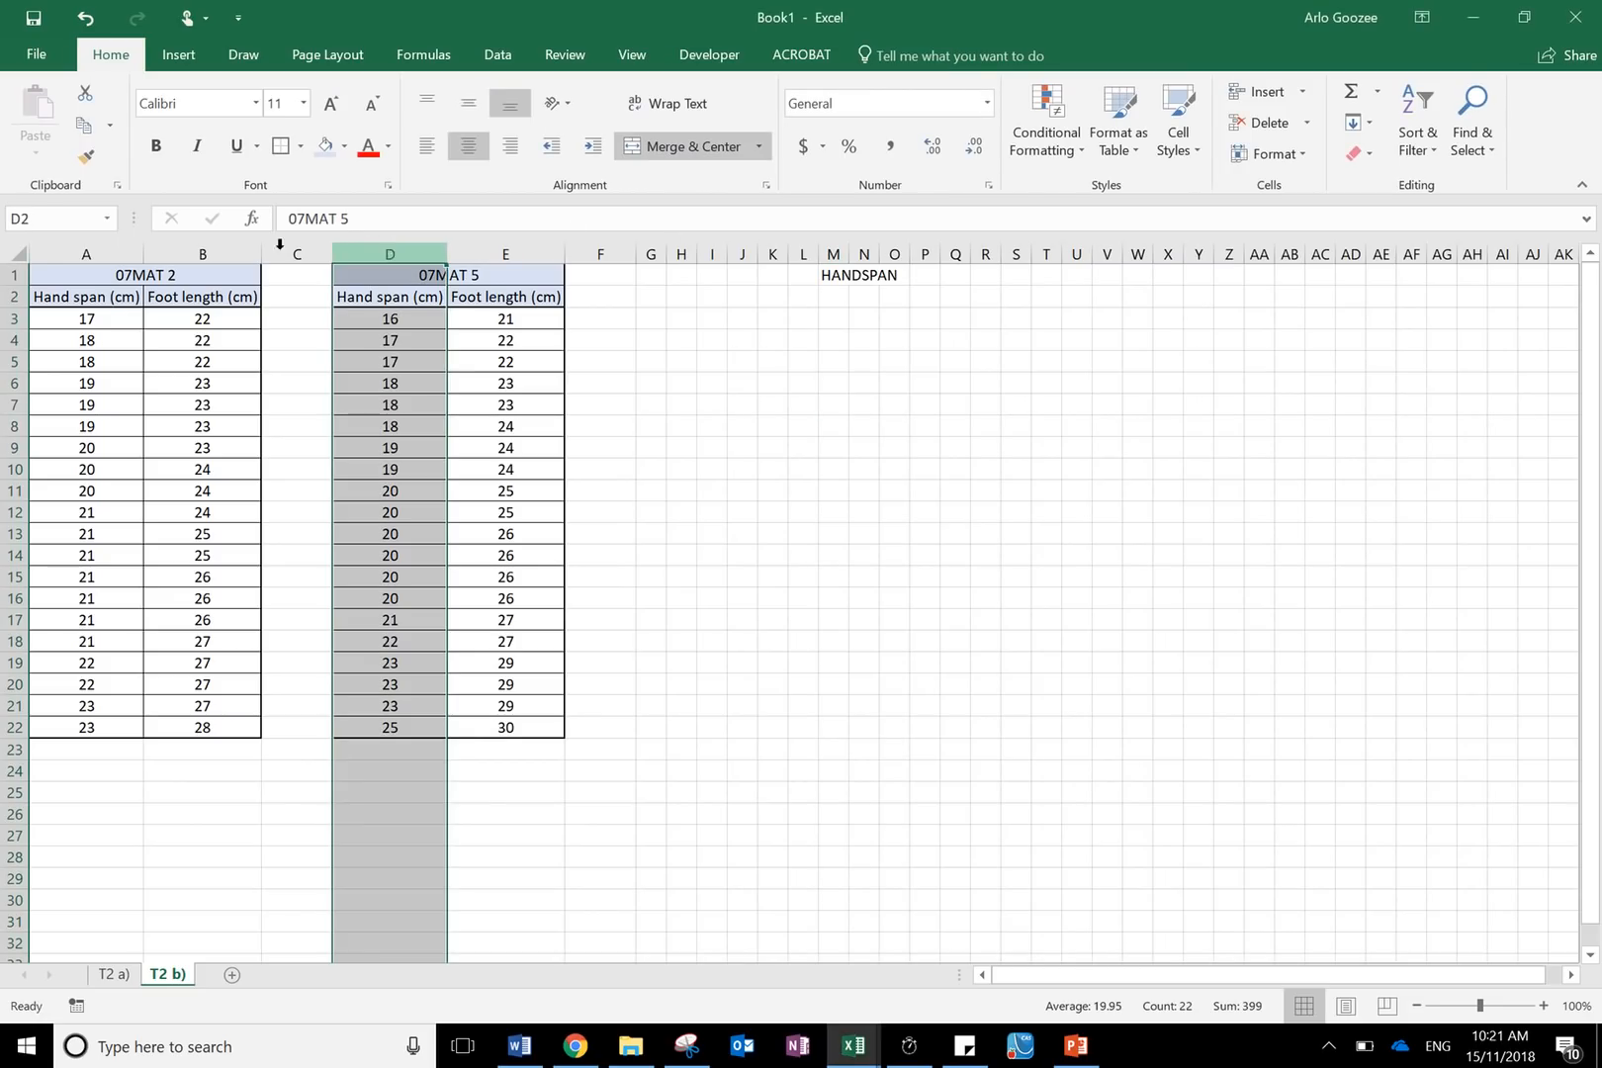
{"action": "left_click", "coordinate": [128, 244], "text": "ctrl"}
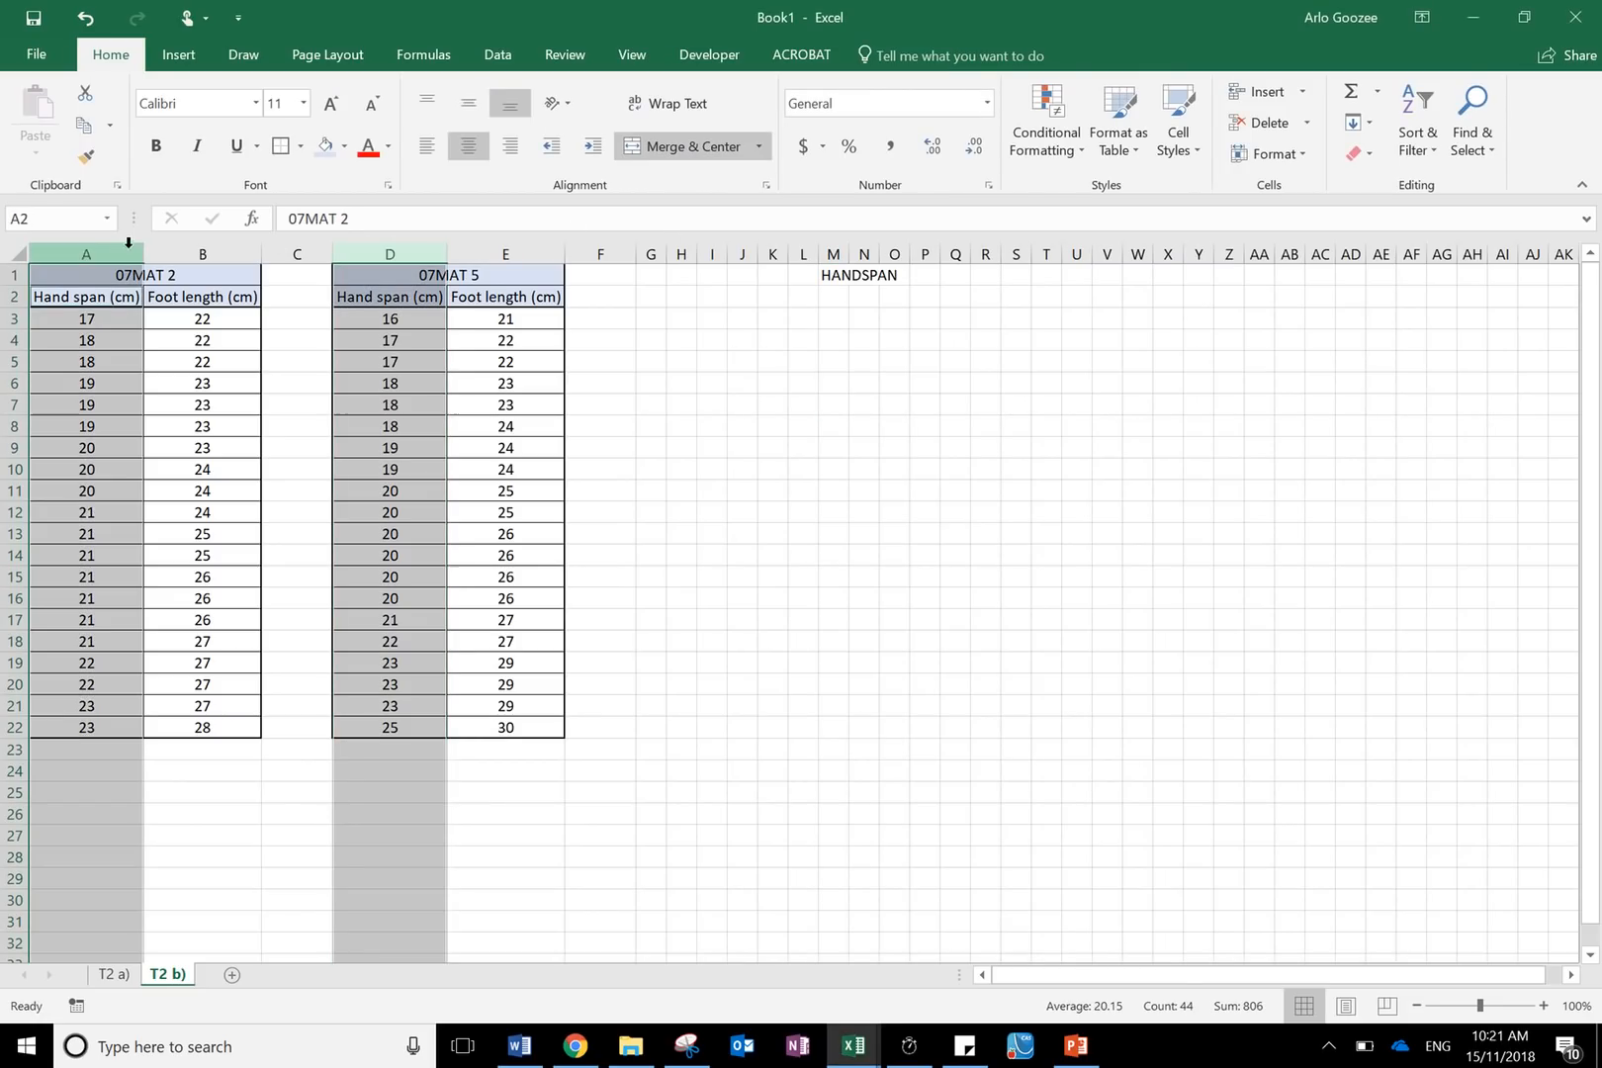
{"action": "left_click", "coordinate": [344, 146]}
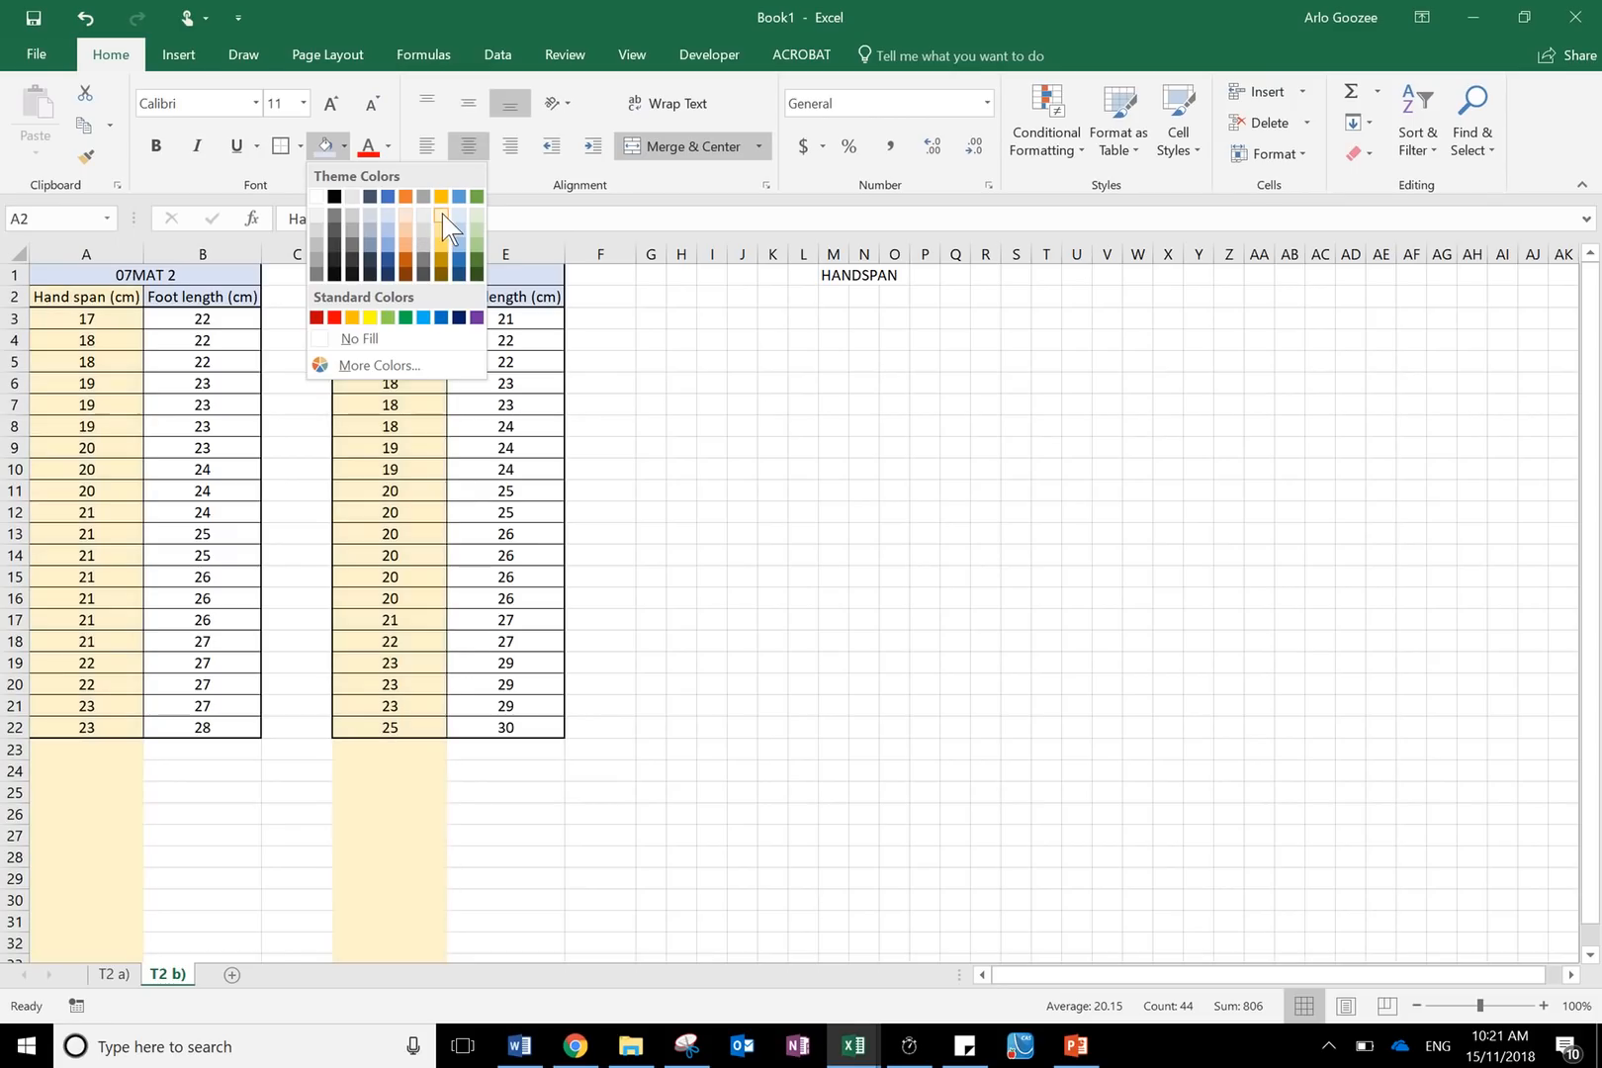
{"action": "left_click", "coordinate": [442, 214]}
{"action": "left_click", "coordinate": [833, 554]}
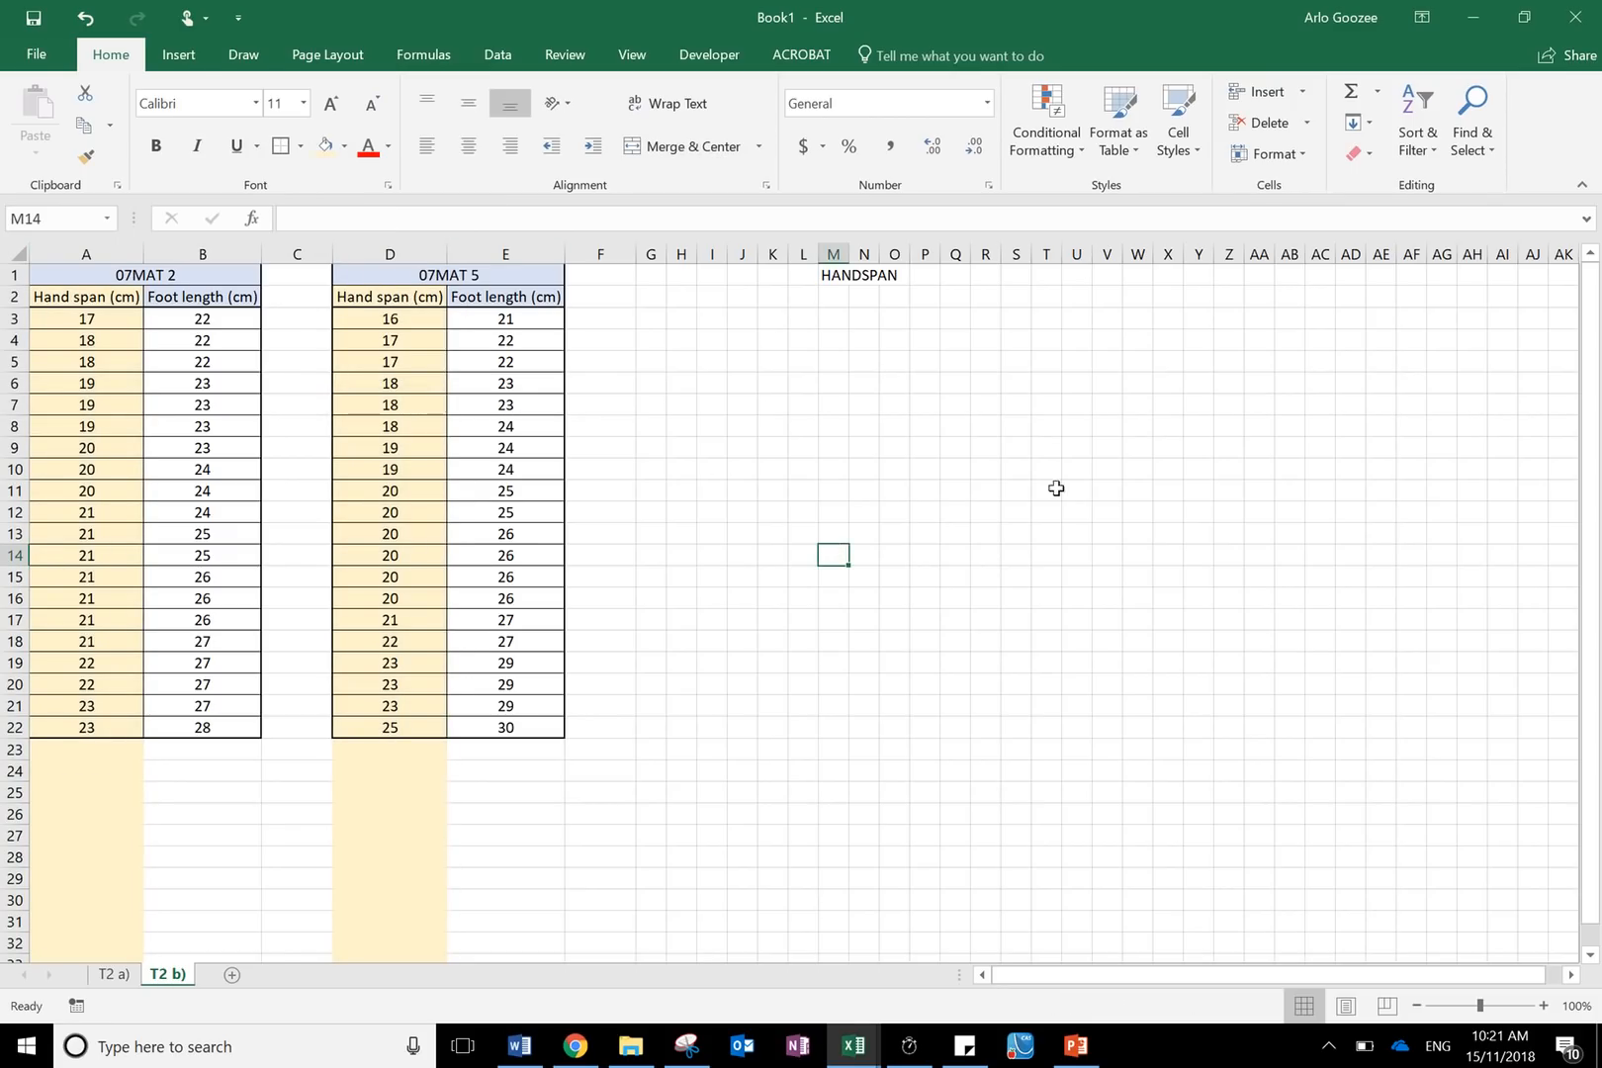
{"action": "left_click_drag", "start_coordinate": [833, 318], "coordinate": [844, 551]}
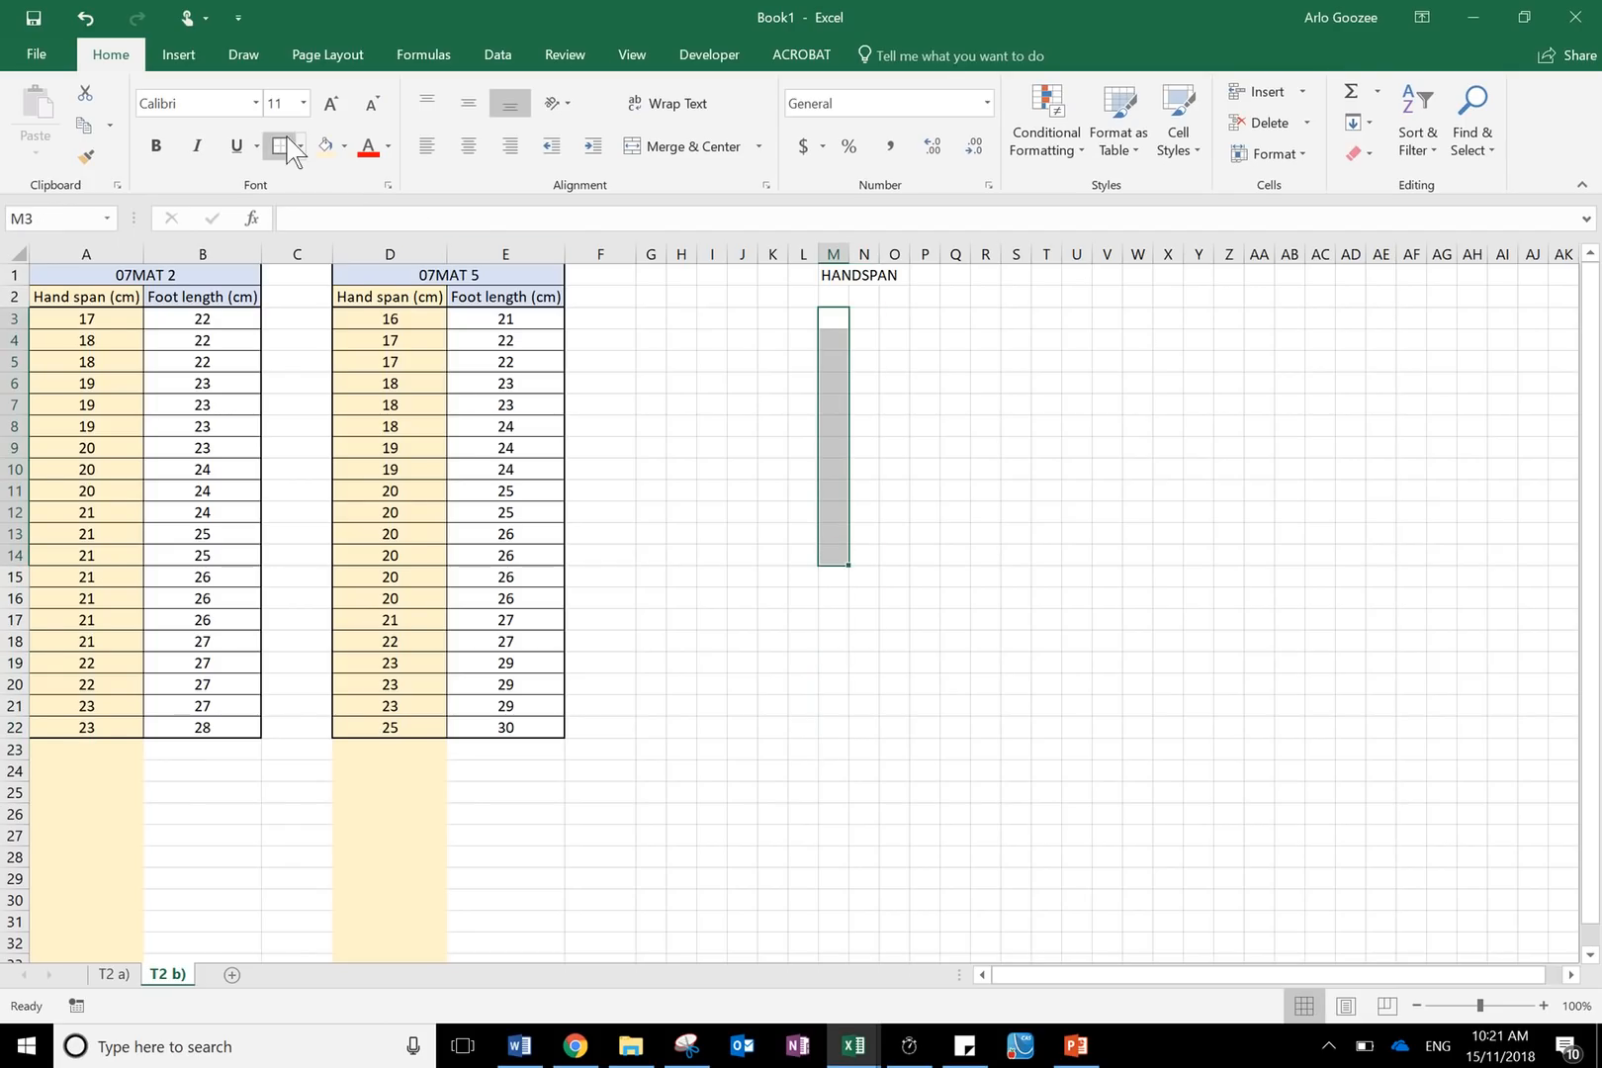
{"action": "left_click", "coordinate": [299, 146]}
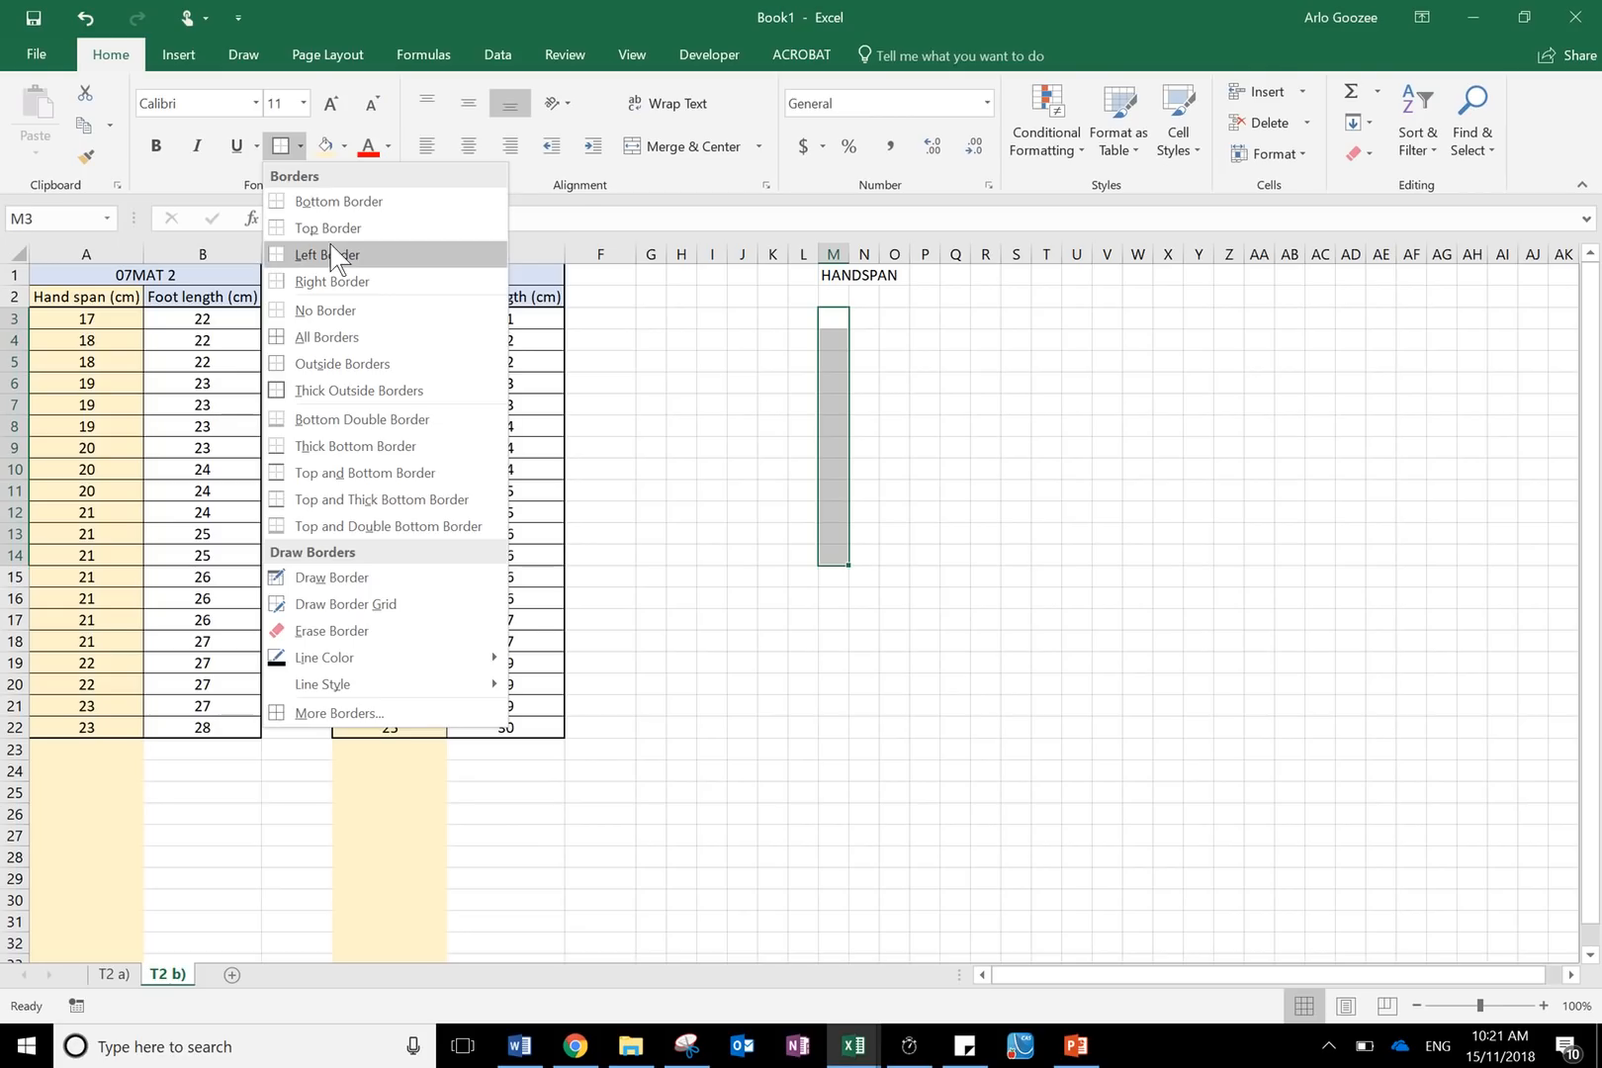
{"action": "left_click", "coordinate": [865, 422]}
{"action": "left_click", "coordinate": [662, 333]}
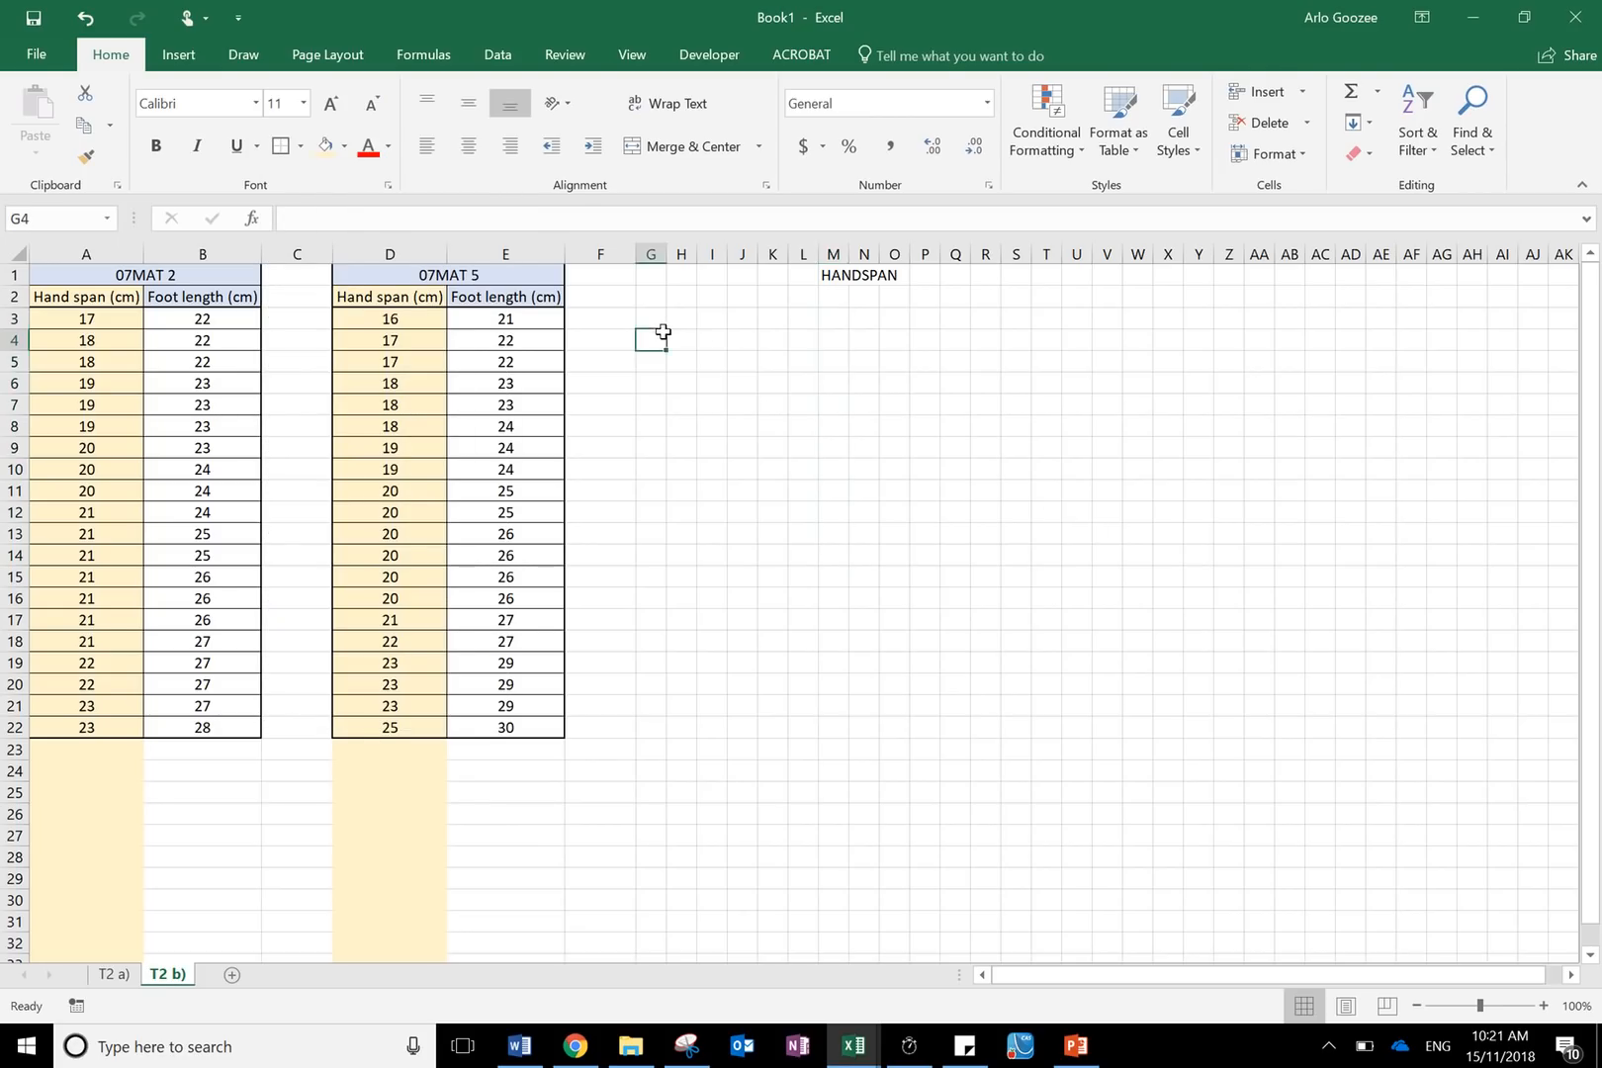
- Add left and right borders to cells P3:P14 to form the stem column of the plot
{"action": "left_click_drag", "start_coordinate": [662, 333], "coordinate": [918, 543]}
{"action": "left_click", "coordinate": [923, 339]}
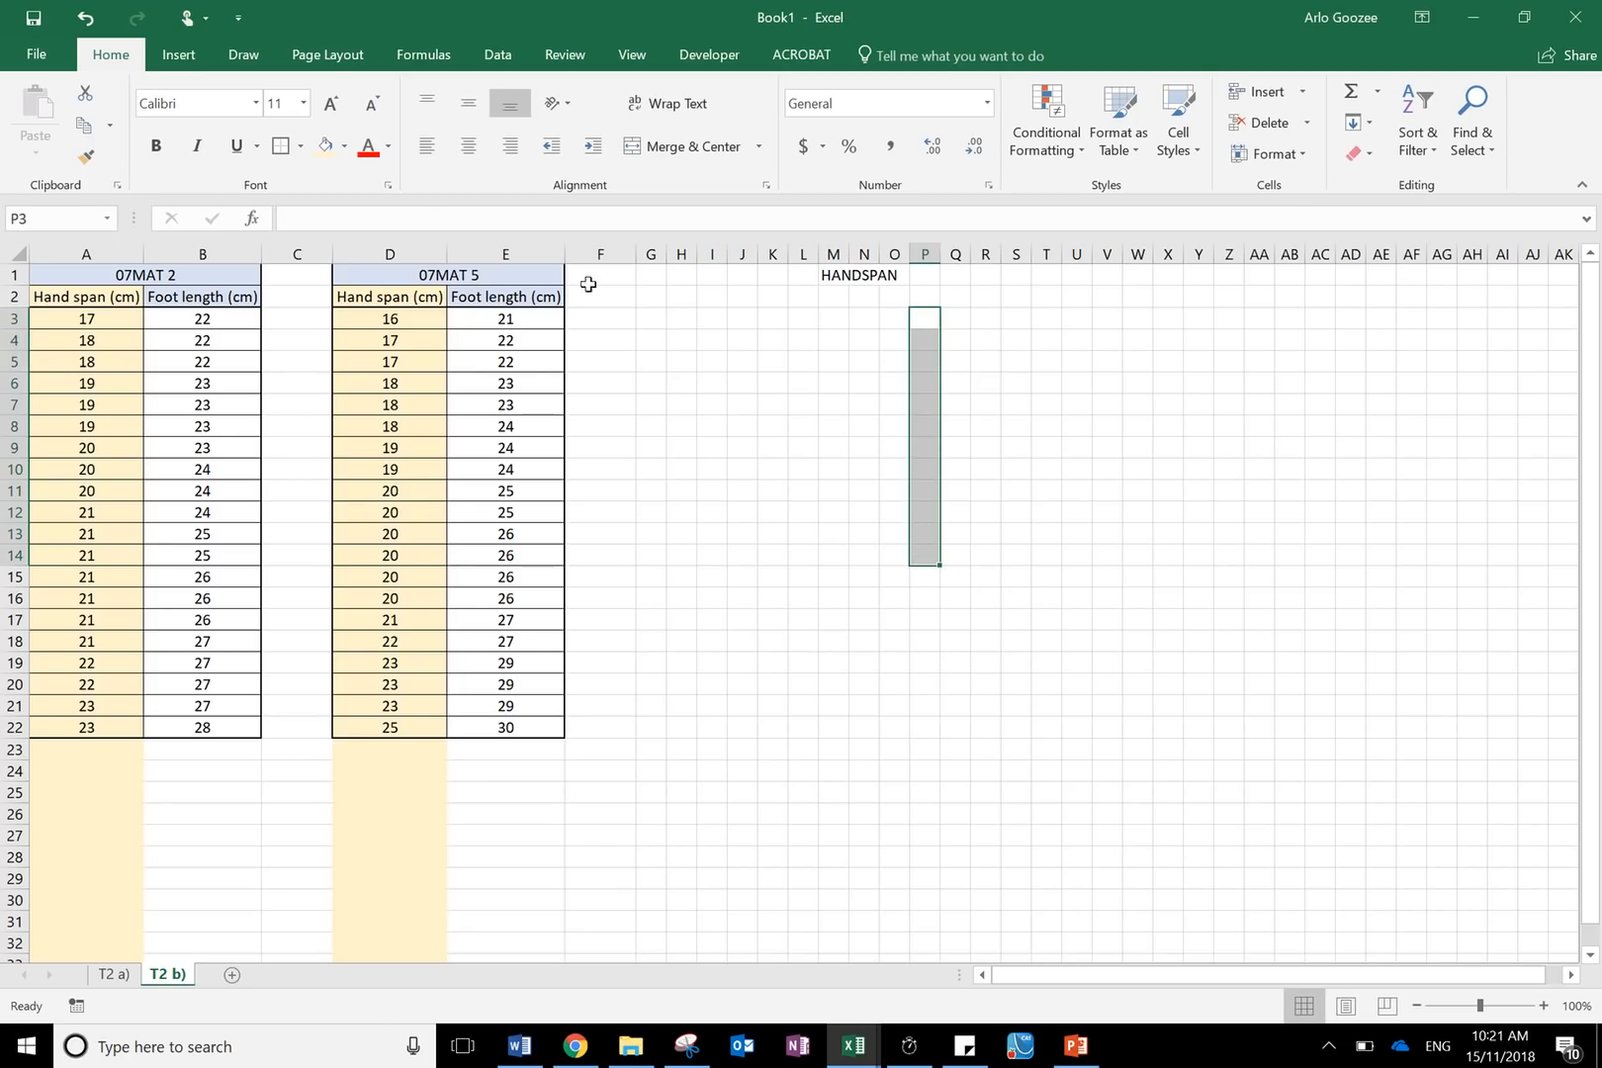
{"action": "left_click", "coordinate": [300, 146]}
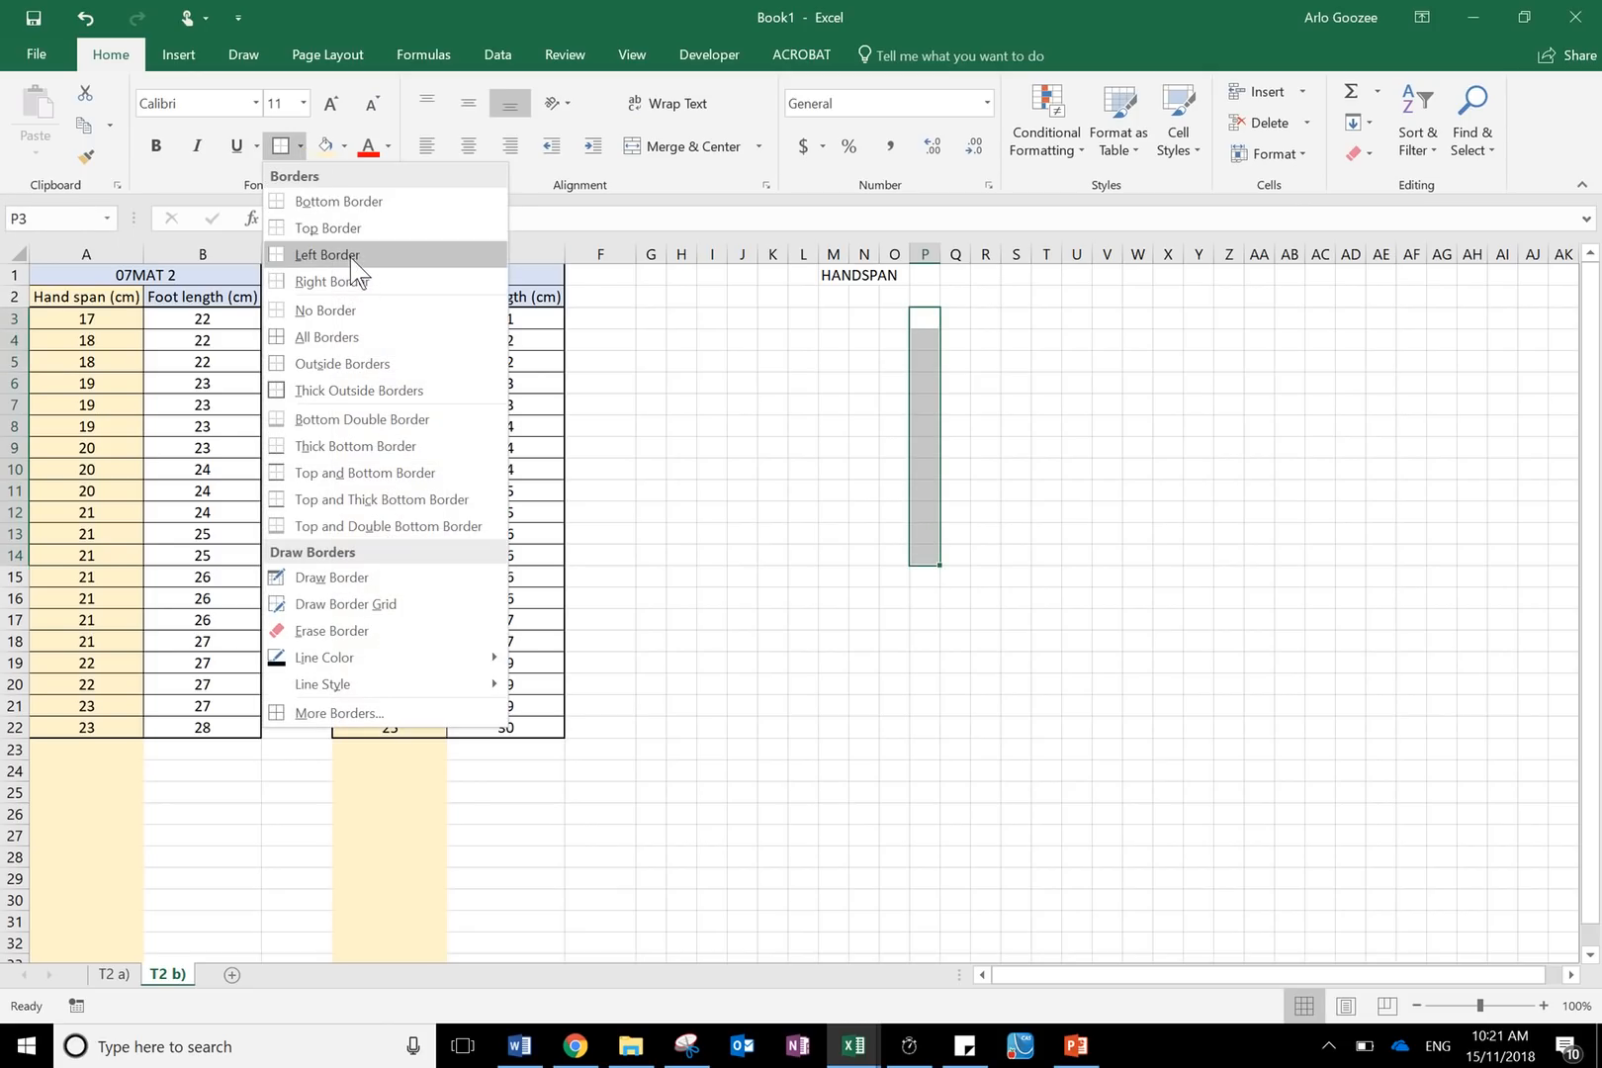
{"action": "left_click", "coordinate": [348, 256]}
{"action": "left_click", "coordinate": [300, 146]}
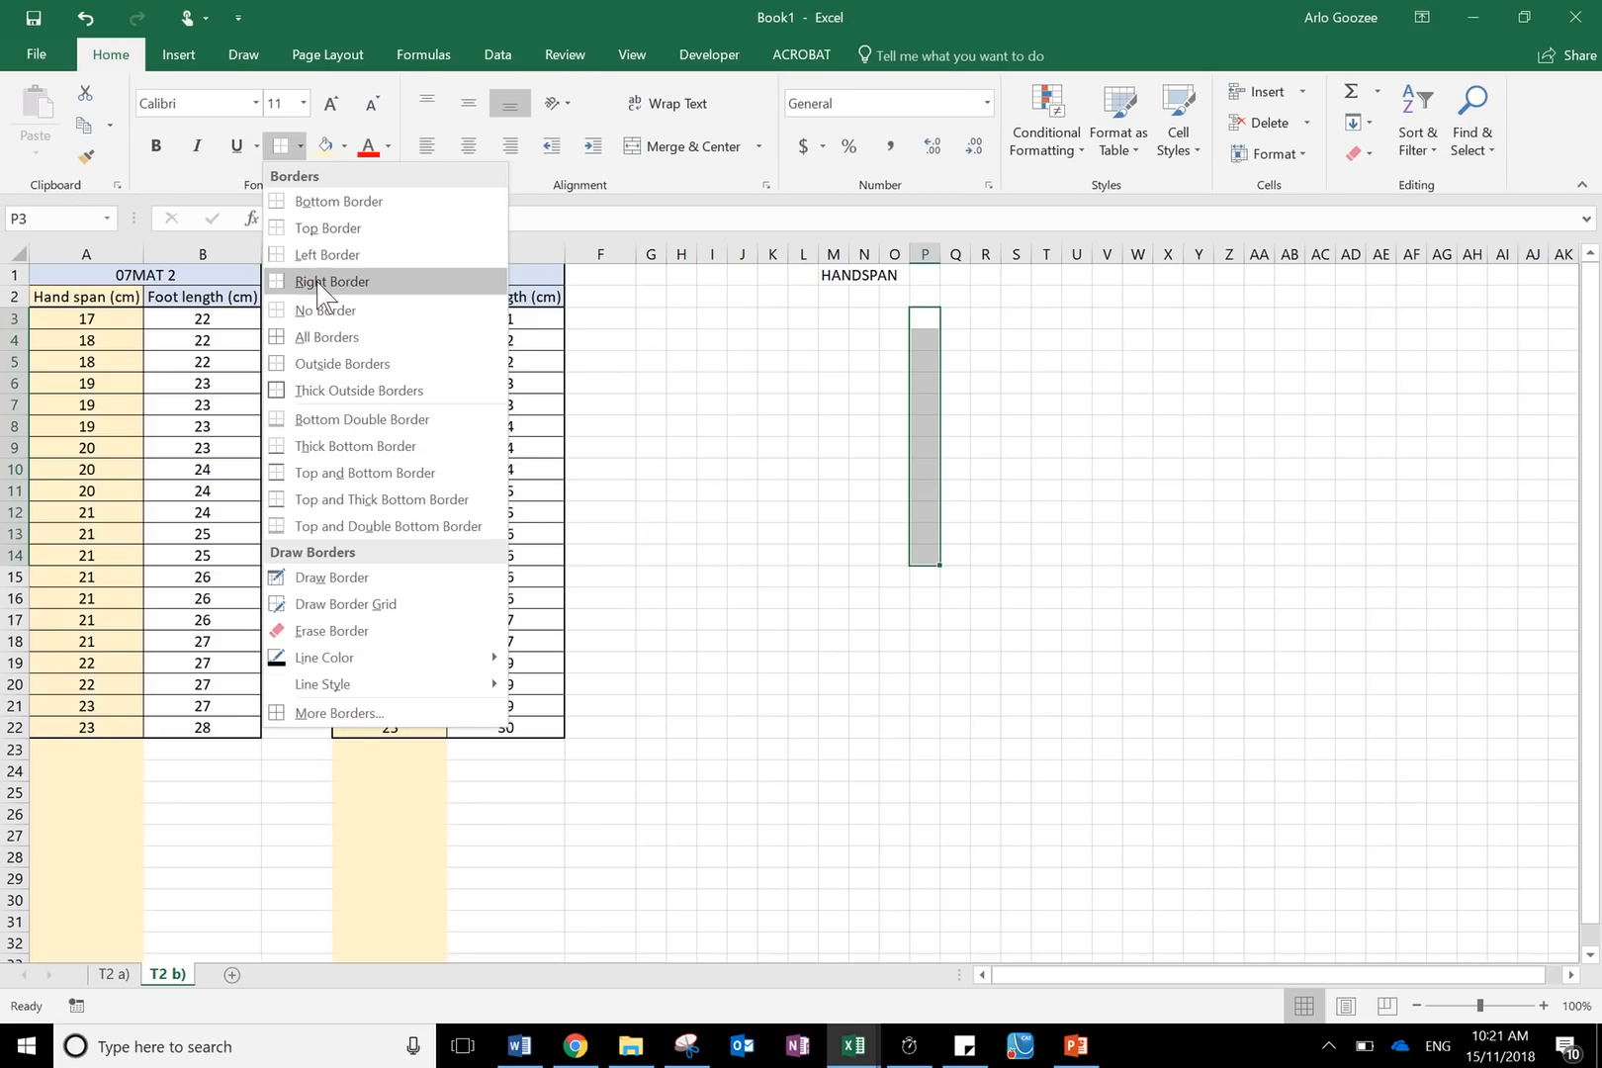
{"action": "left_click", "coordinate": [354, 282]}
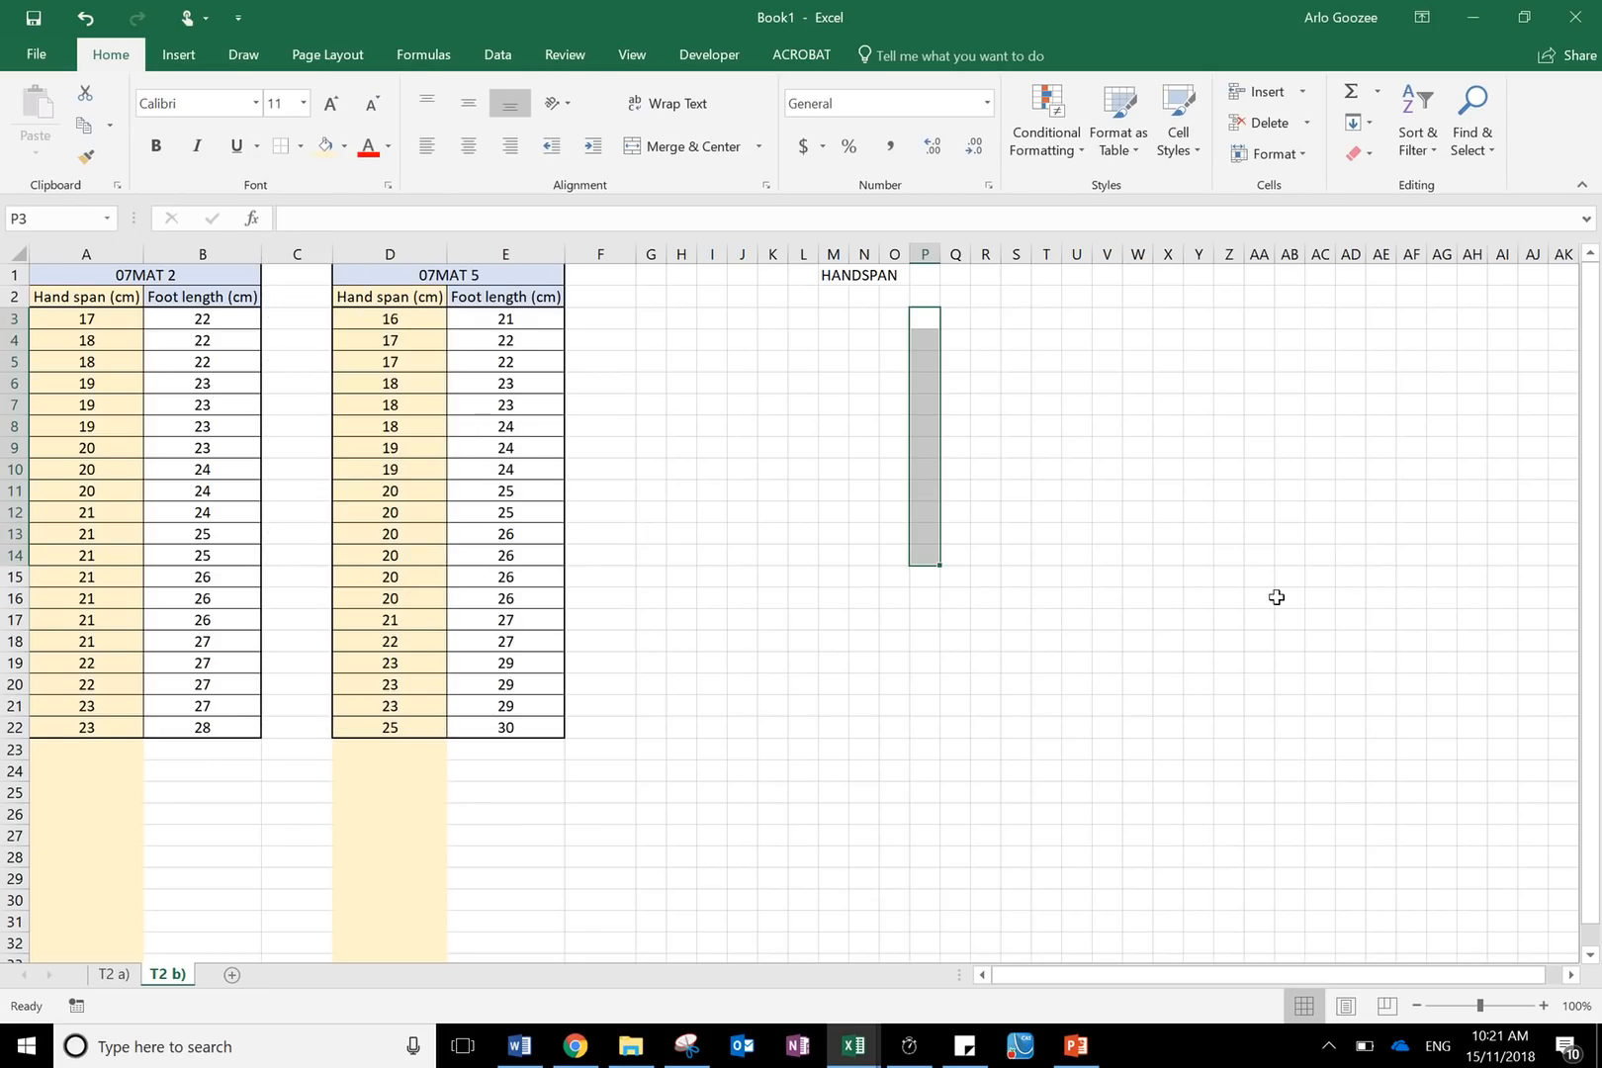
{"action": "left_click", "coordinate": [1281, 597]}
- Enter the label 07 Maths 5 in cell Q2, to the right of the stem column
{"action": "left_click_drag", "start_coordinate": [937, 322], "coordinate": [901, 538]}
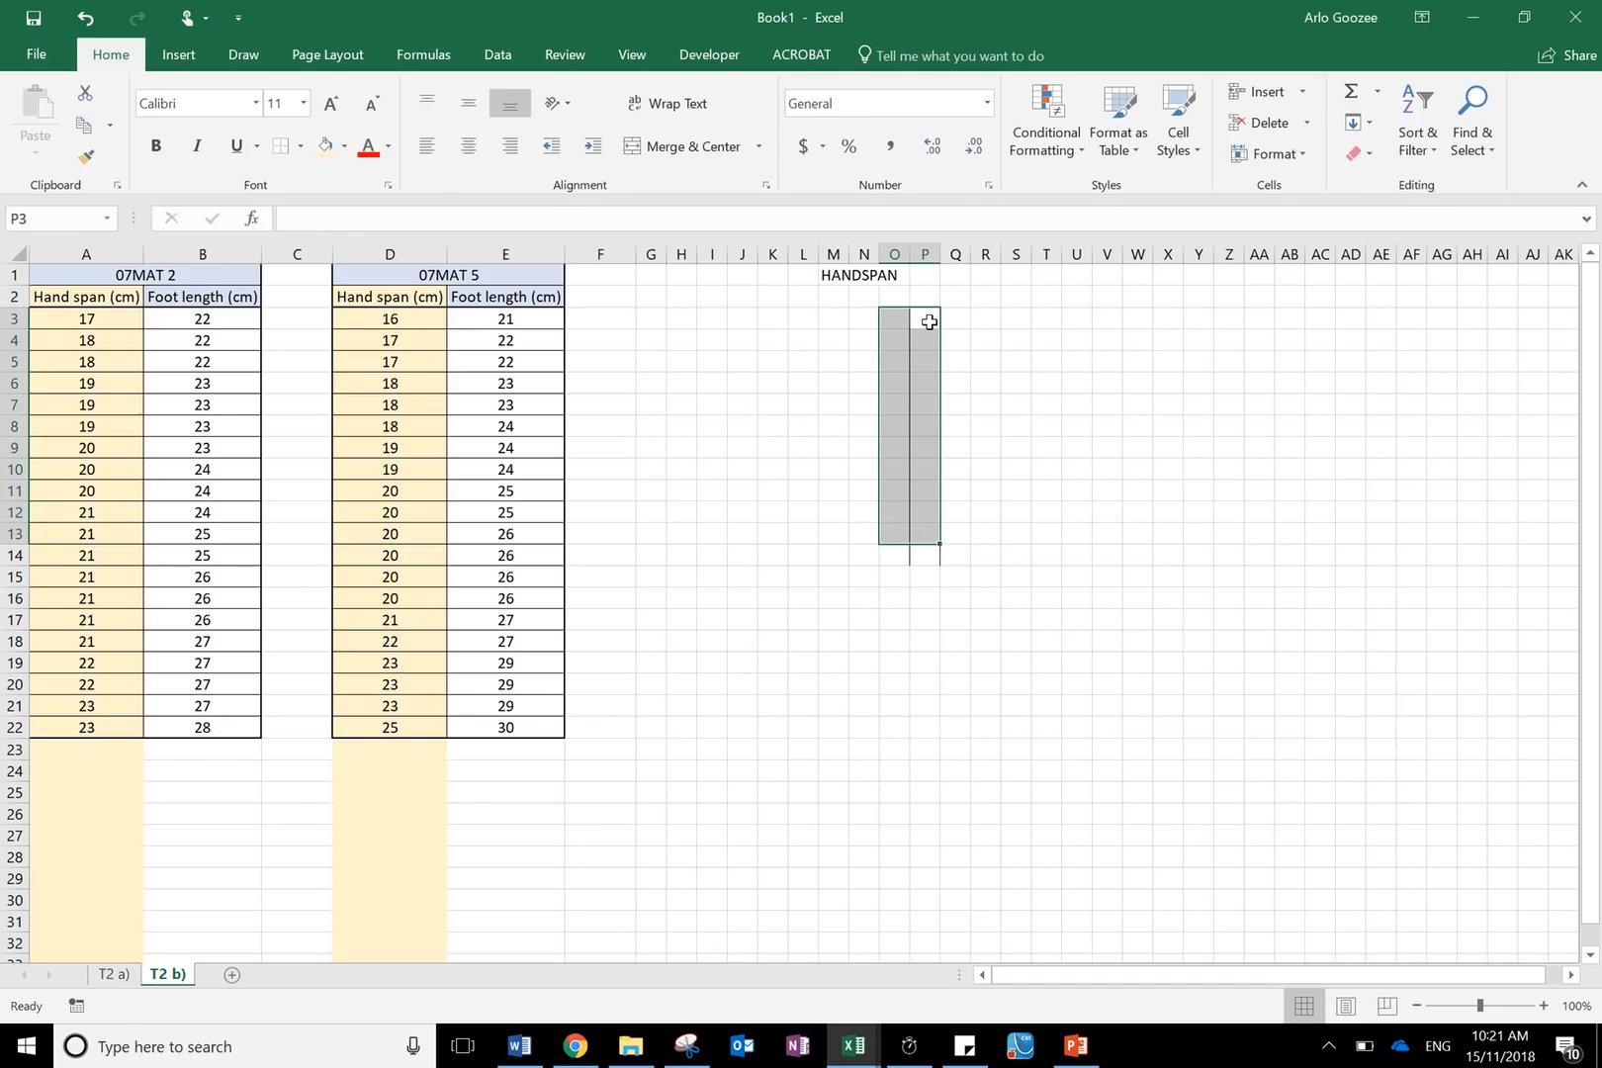
{"action": "left_click", "coordinate": [894, 319]}
{"action": "left_click", "coordinate": [951, 316]}
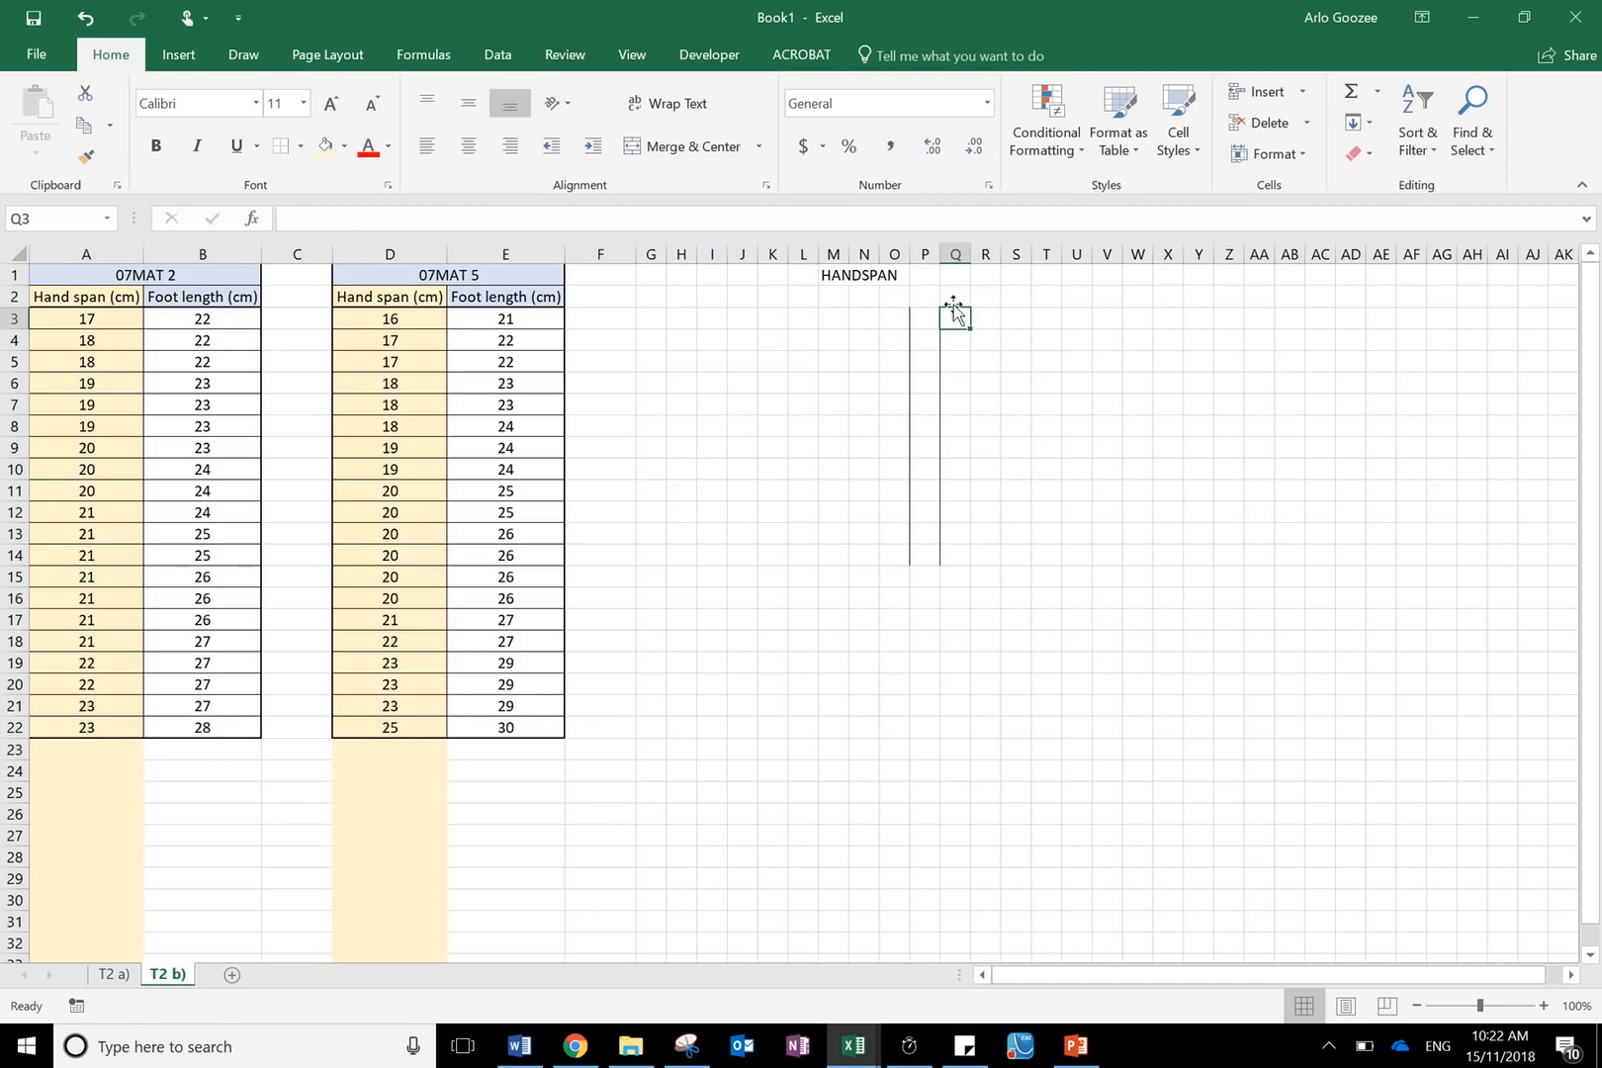
{"action": "left_click_drag", "start_coordinate": [949, 295], "coordinate": [1109, 292]}
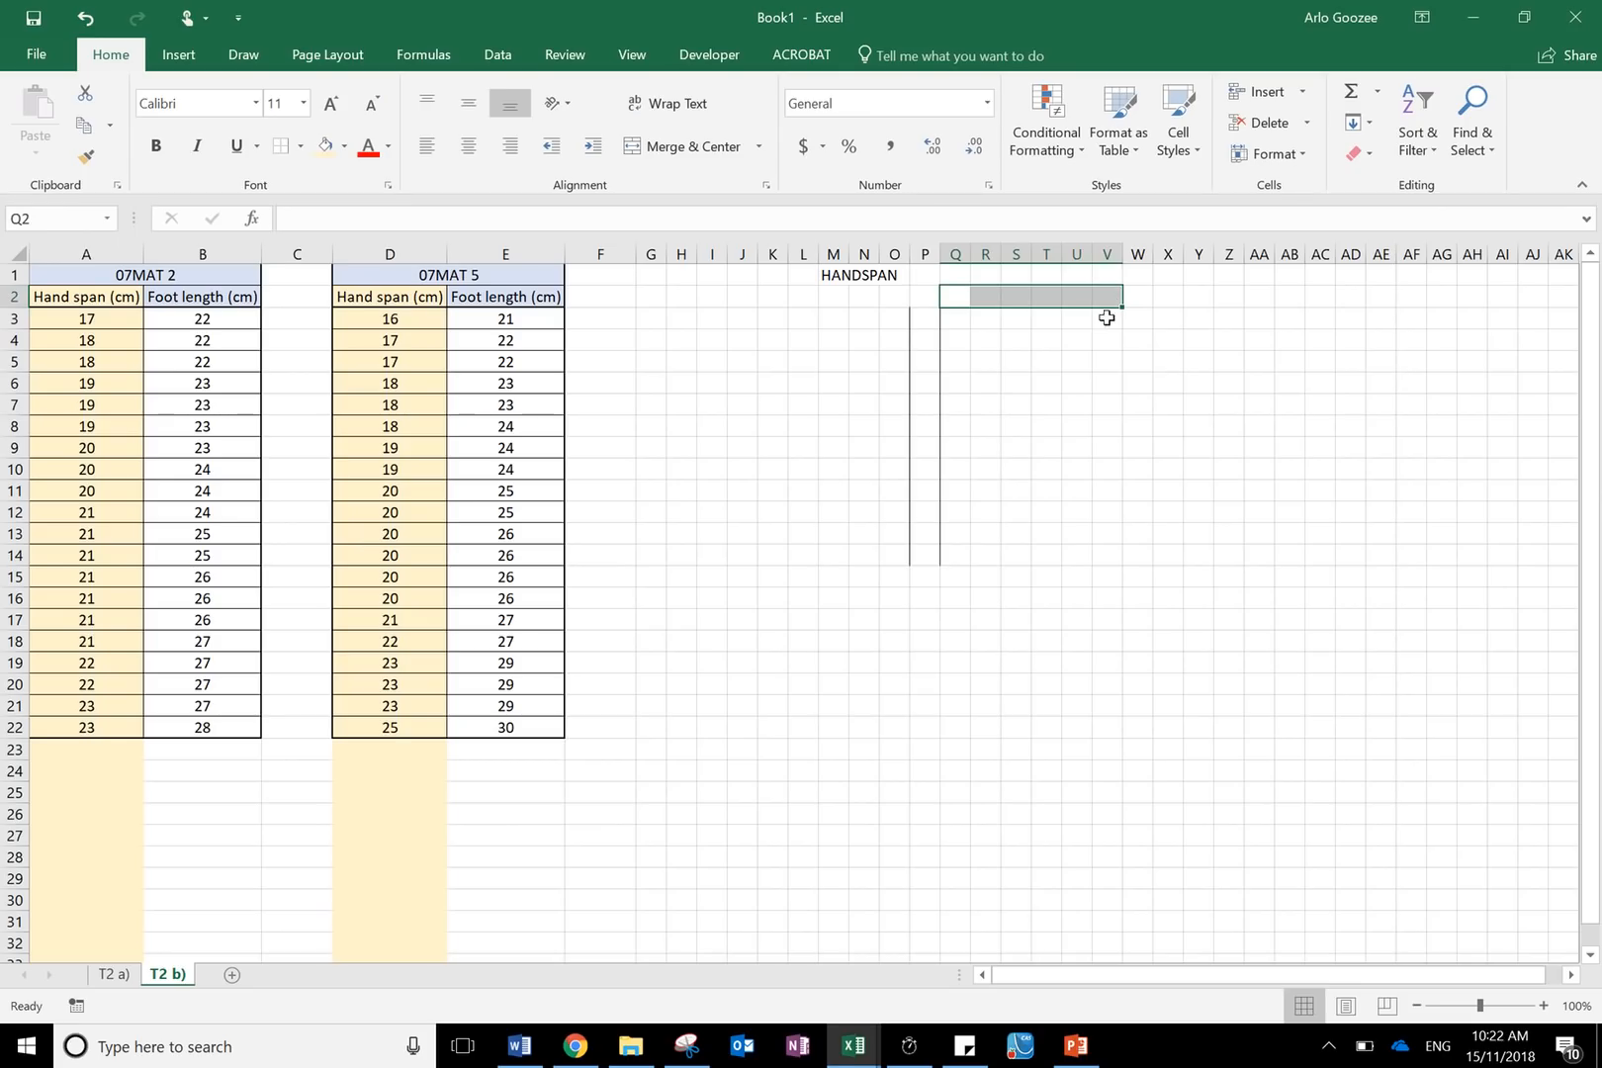
{"action": "left_click", "coordinate": [951, 296]}
{"action": "type", "text": "07 Maths 5"}
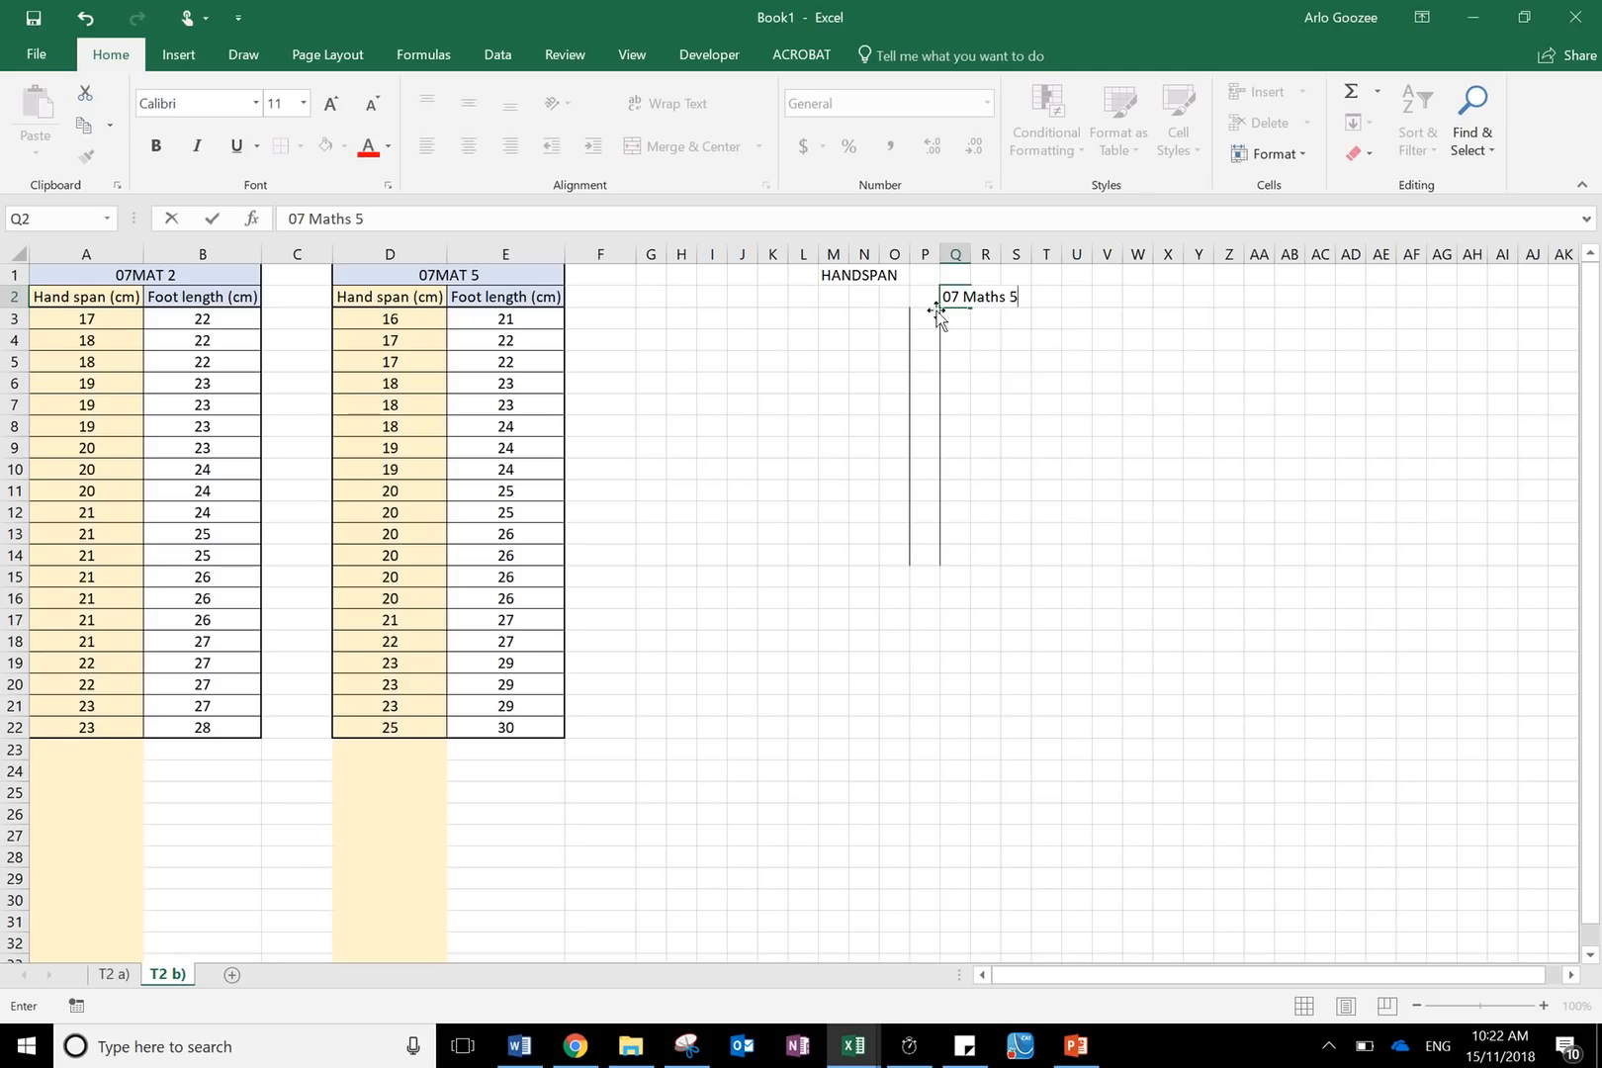
{"action": "left_click", "coordinate": [900, 298]}
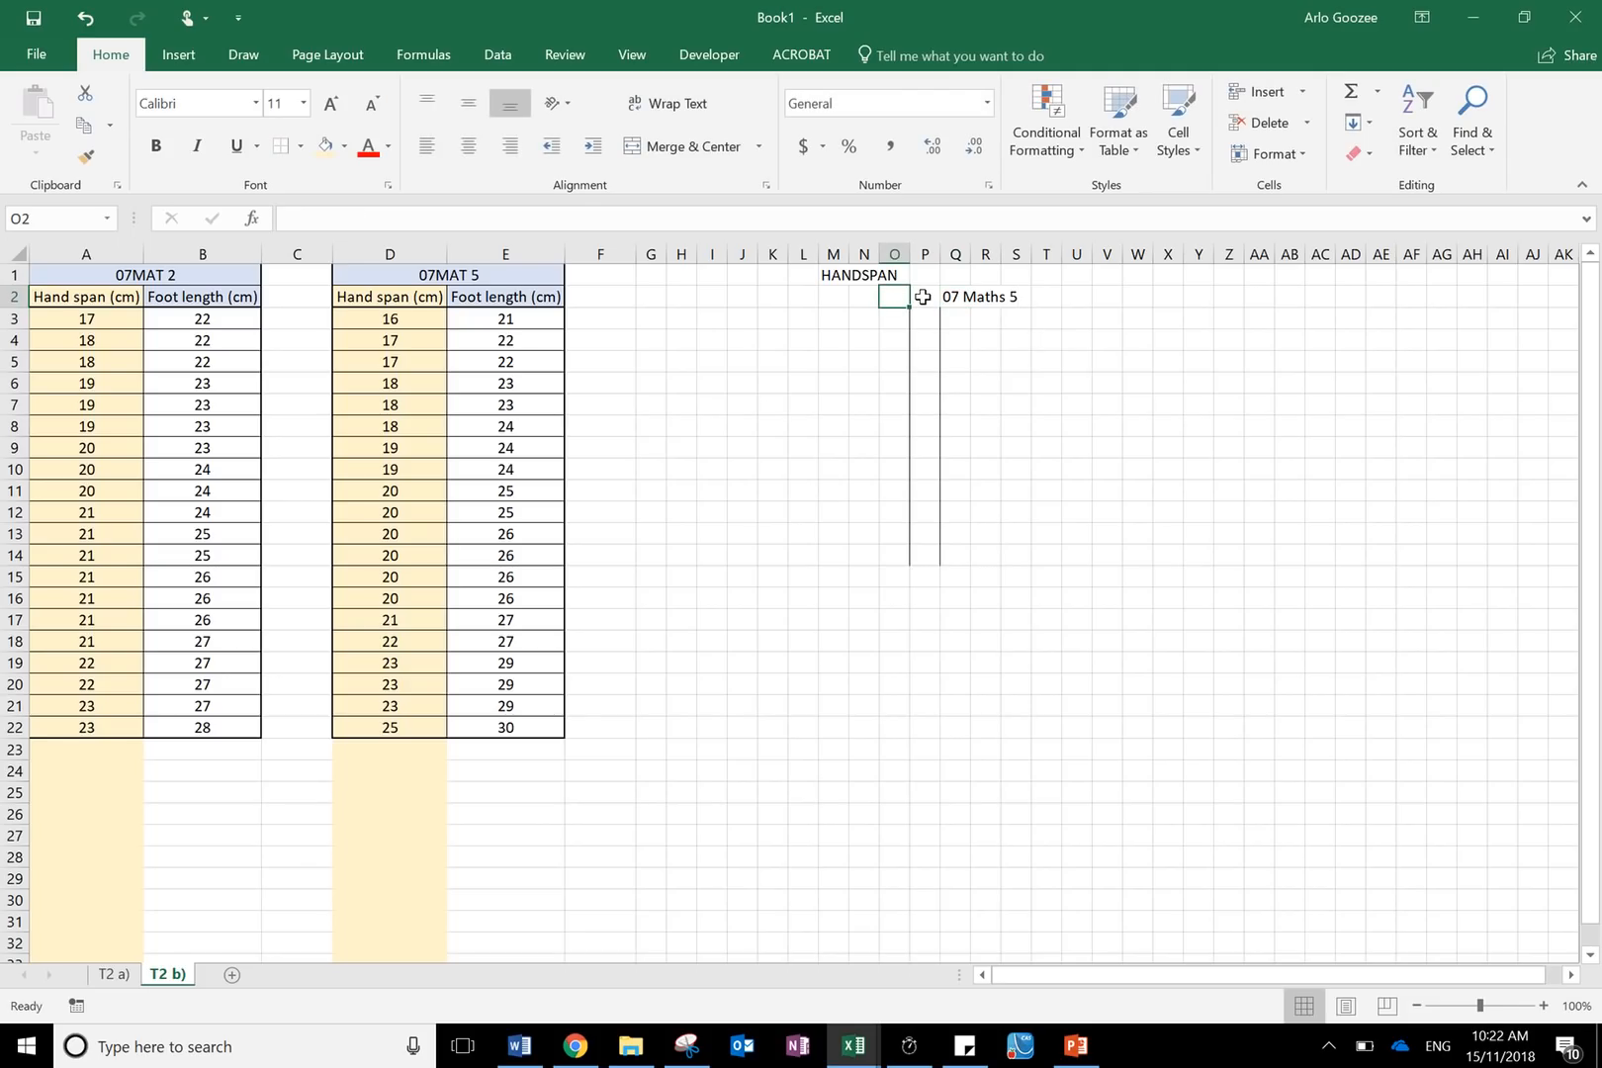
- Enter the label 07 MAT 2 in cell O2, to the left of the stem column
{"action": "type", "text": "07n M"}
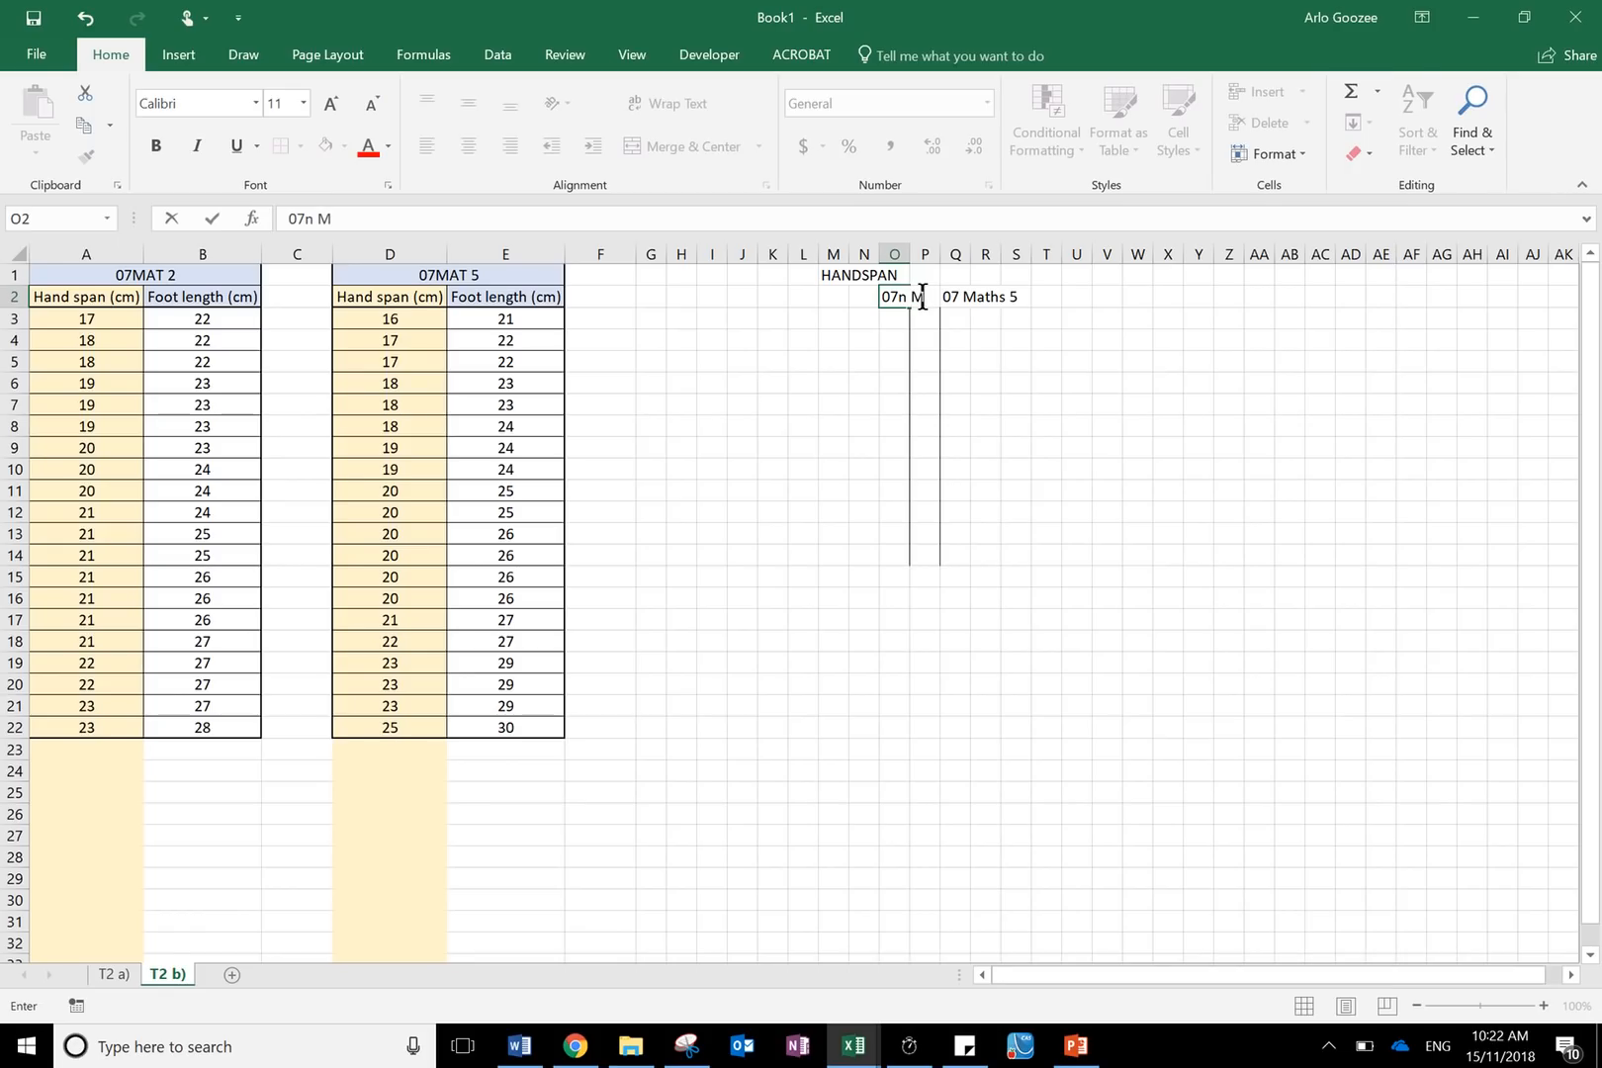
{"action": "type", "text": " MAT 2"}
{"action": "left_click", "coordinate": [977, 302]}
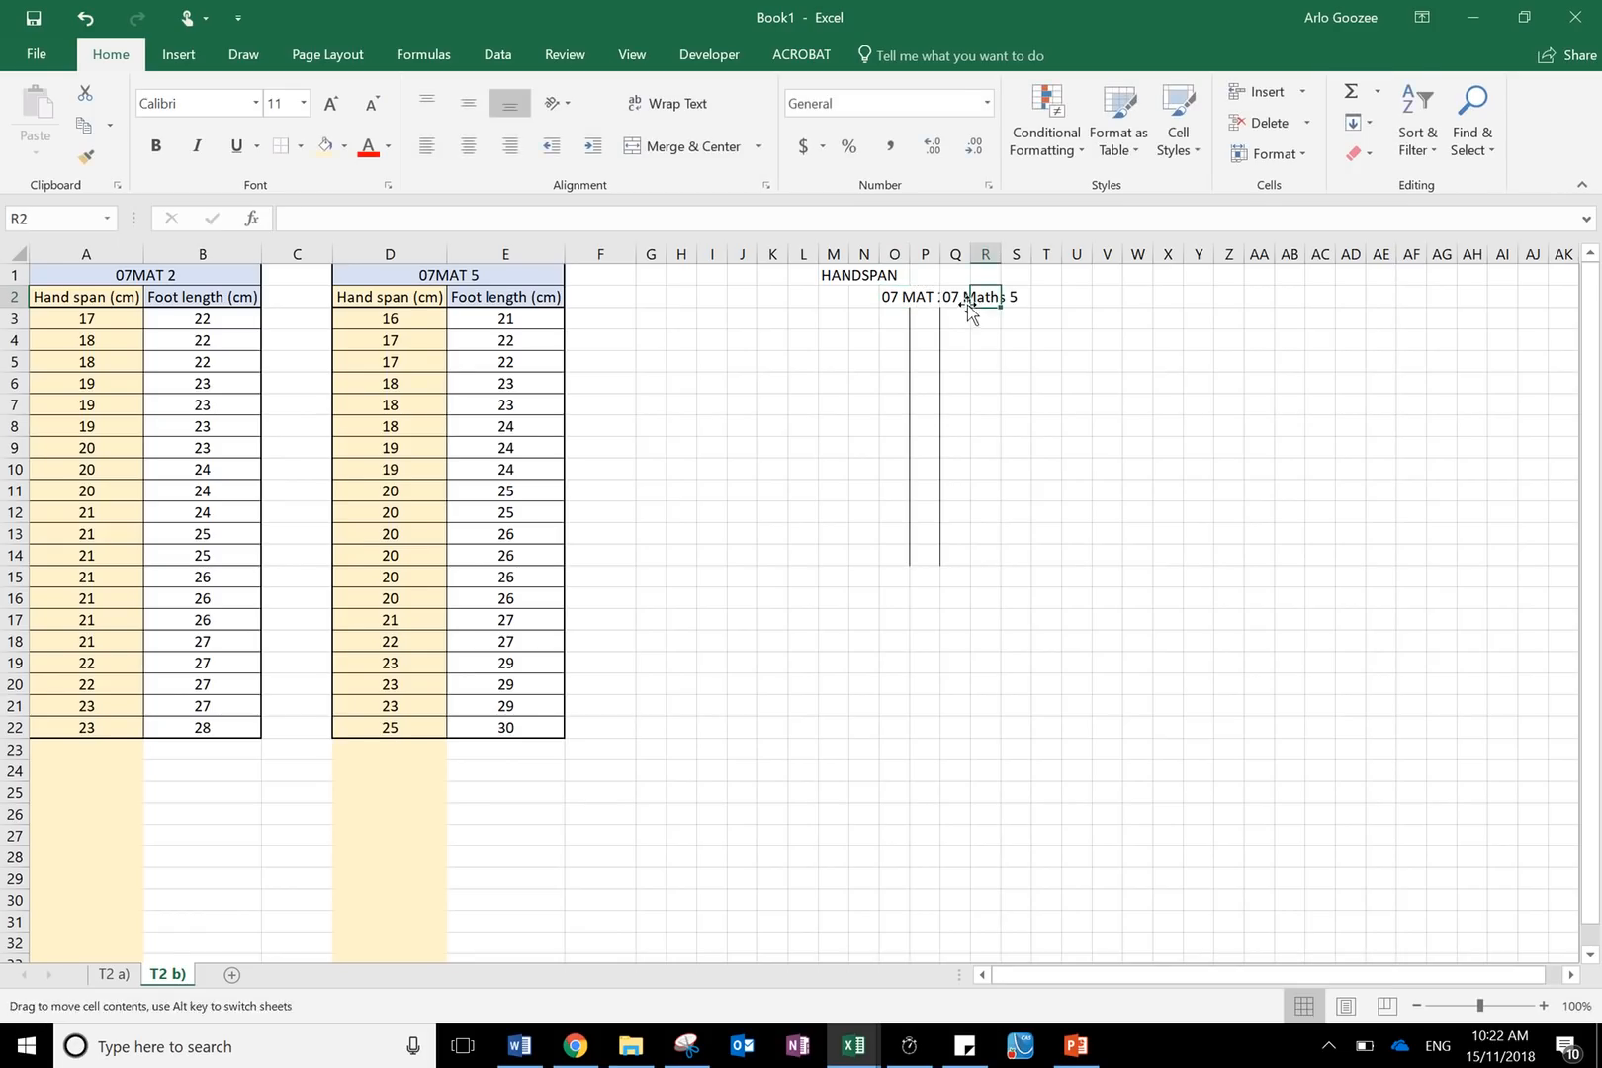
- Right-align the 07 MAT 2 label in O2 and relabel Q2 as 07 MAT 5
{"action": "left_click", "coordinate": [899, 299]}
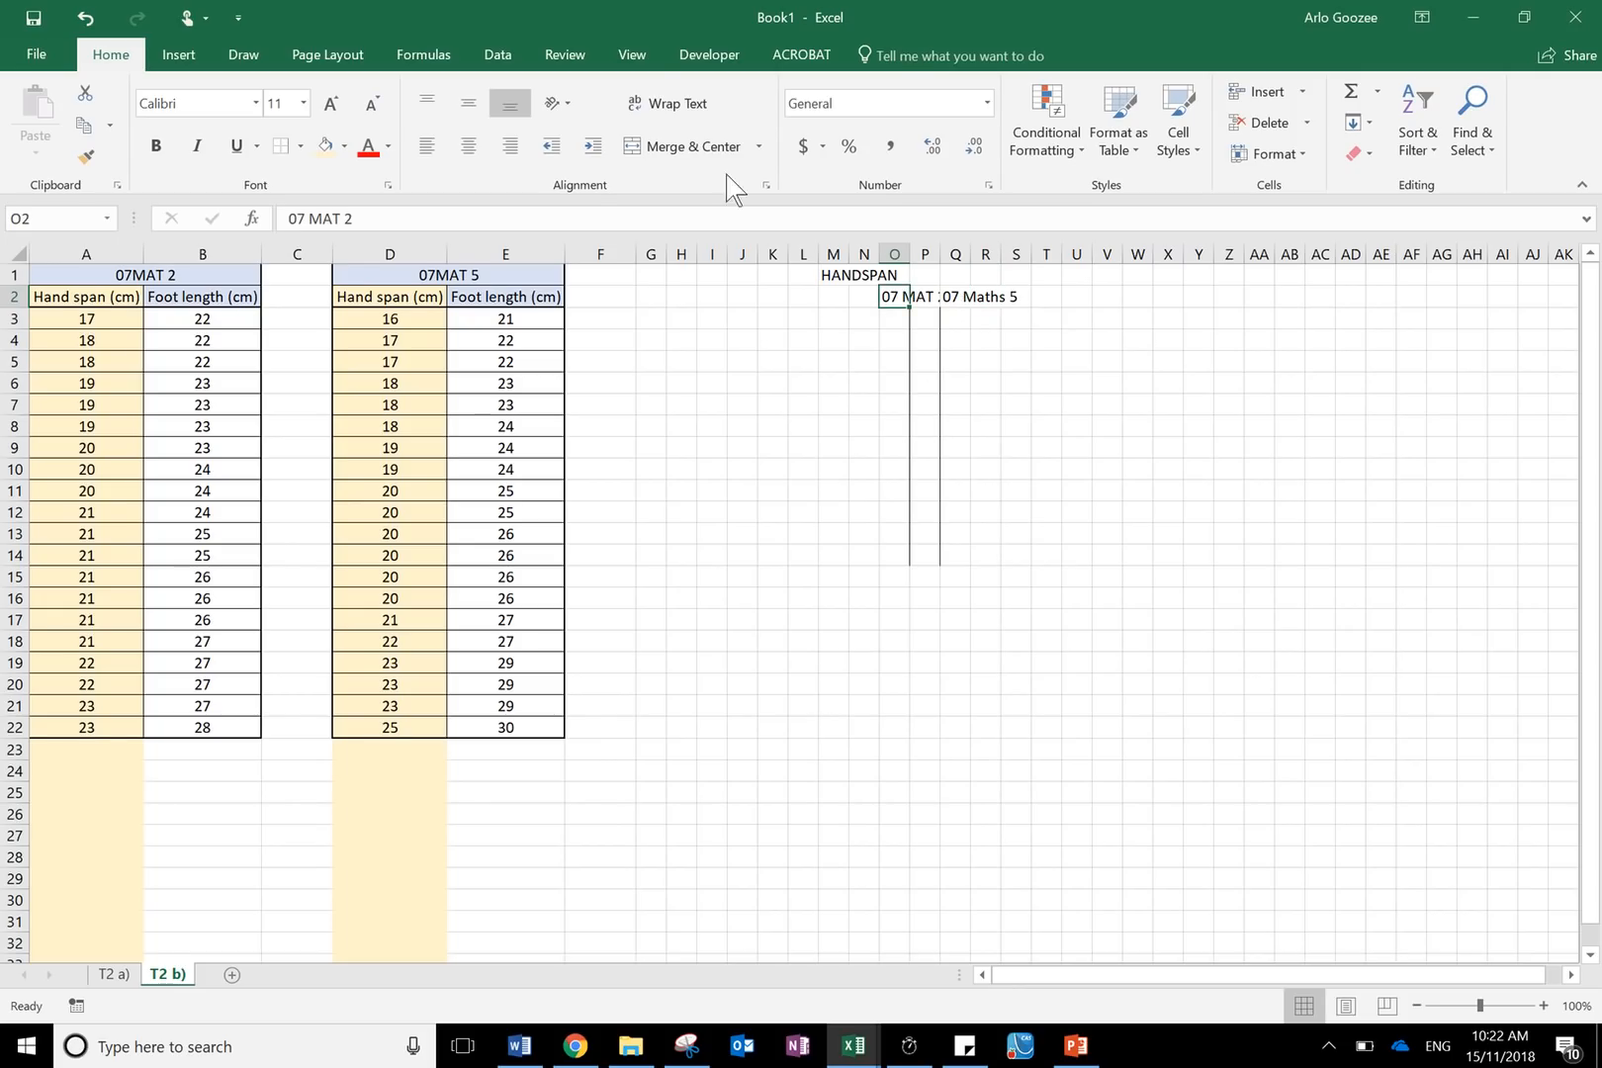
{"action": "left_click", "coordinate": [516, 143]}
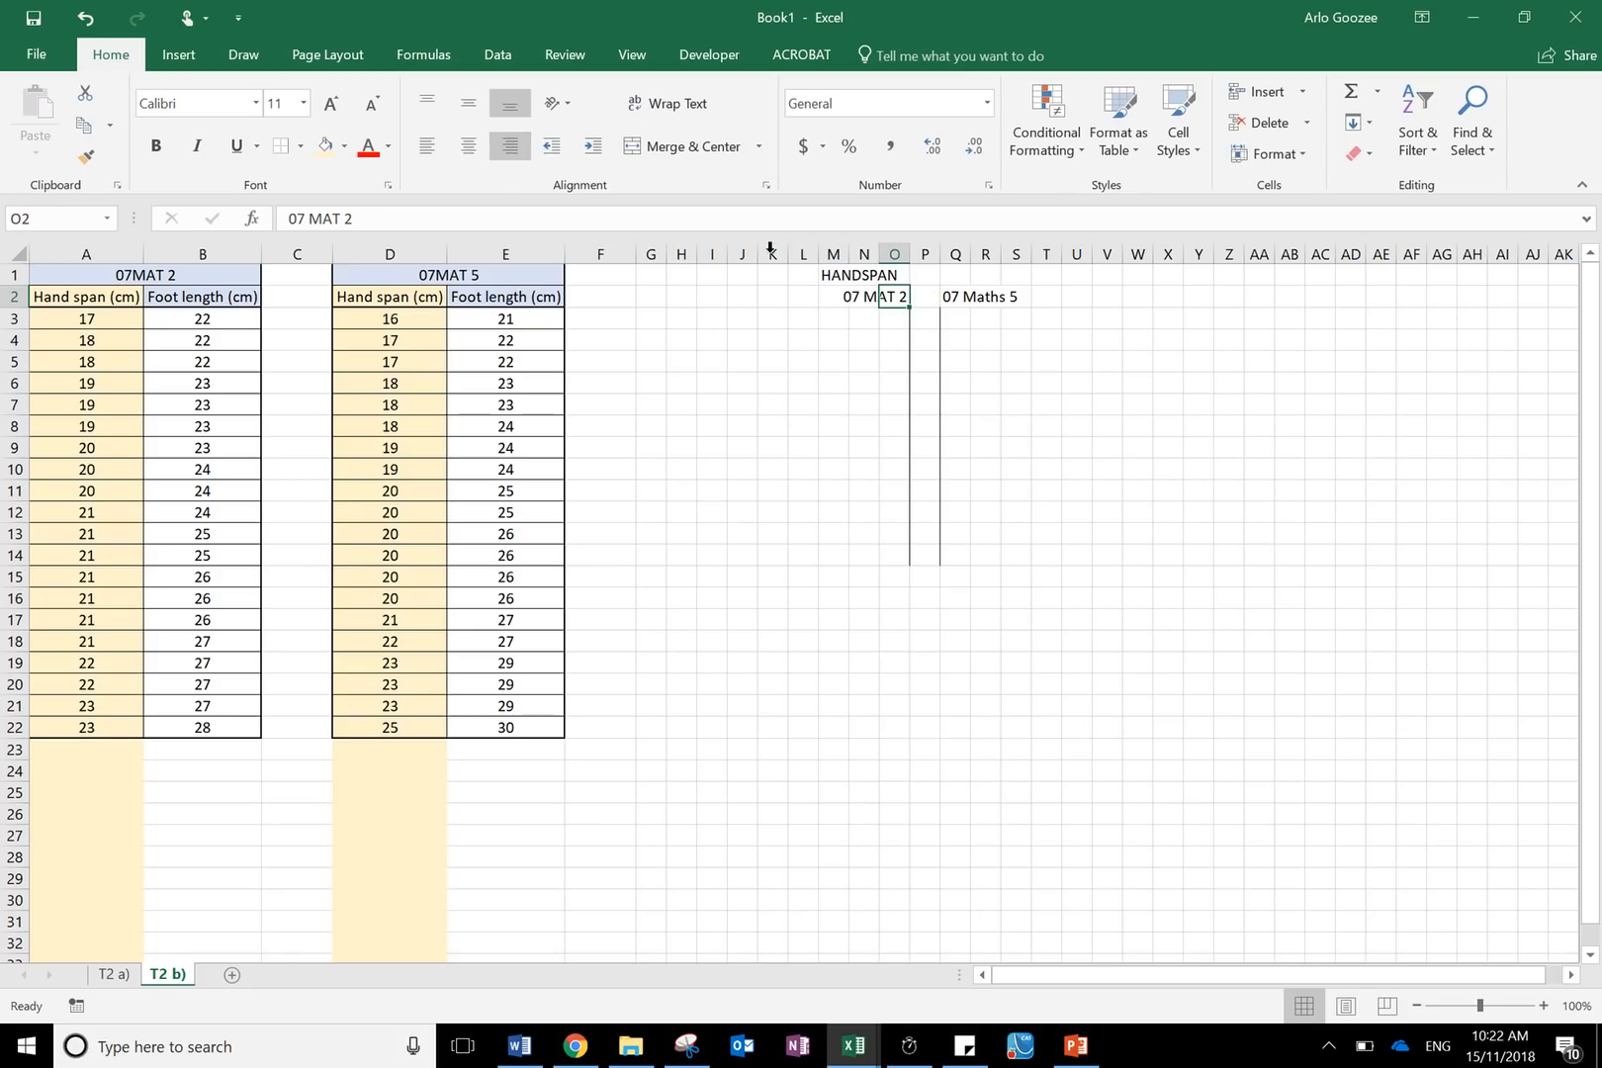
{"action": "left_click", "coordinate": [951, 301]}
{"action": "type", "text": "08"}
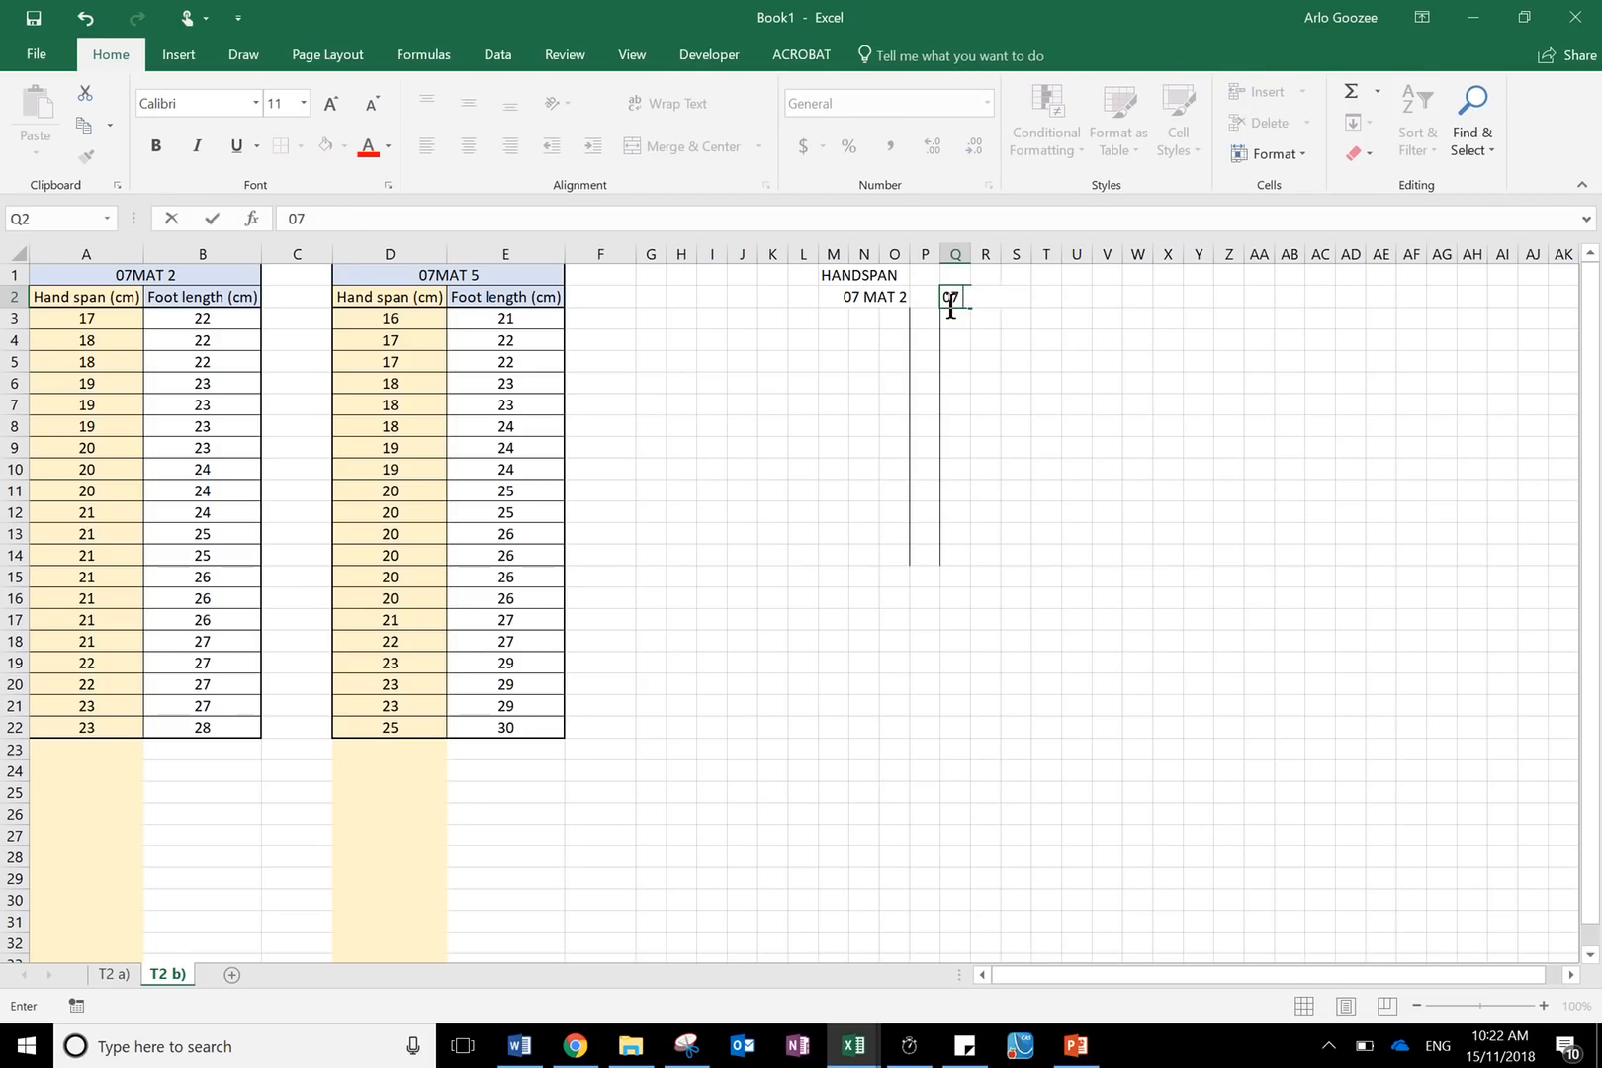
{"action": "type", "text": " MAT 5"}
{"action": "left_click", "coordinate": [1068, 447]}
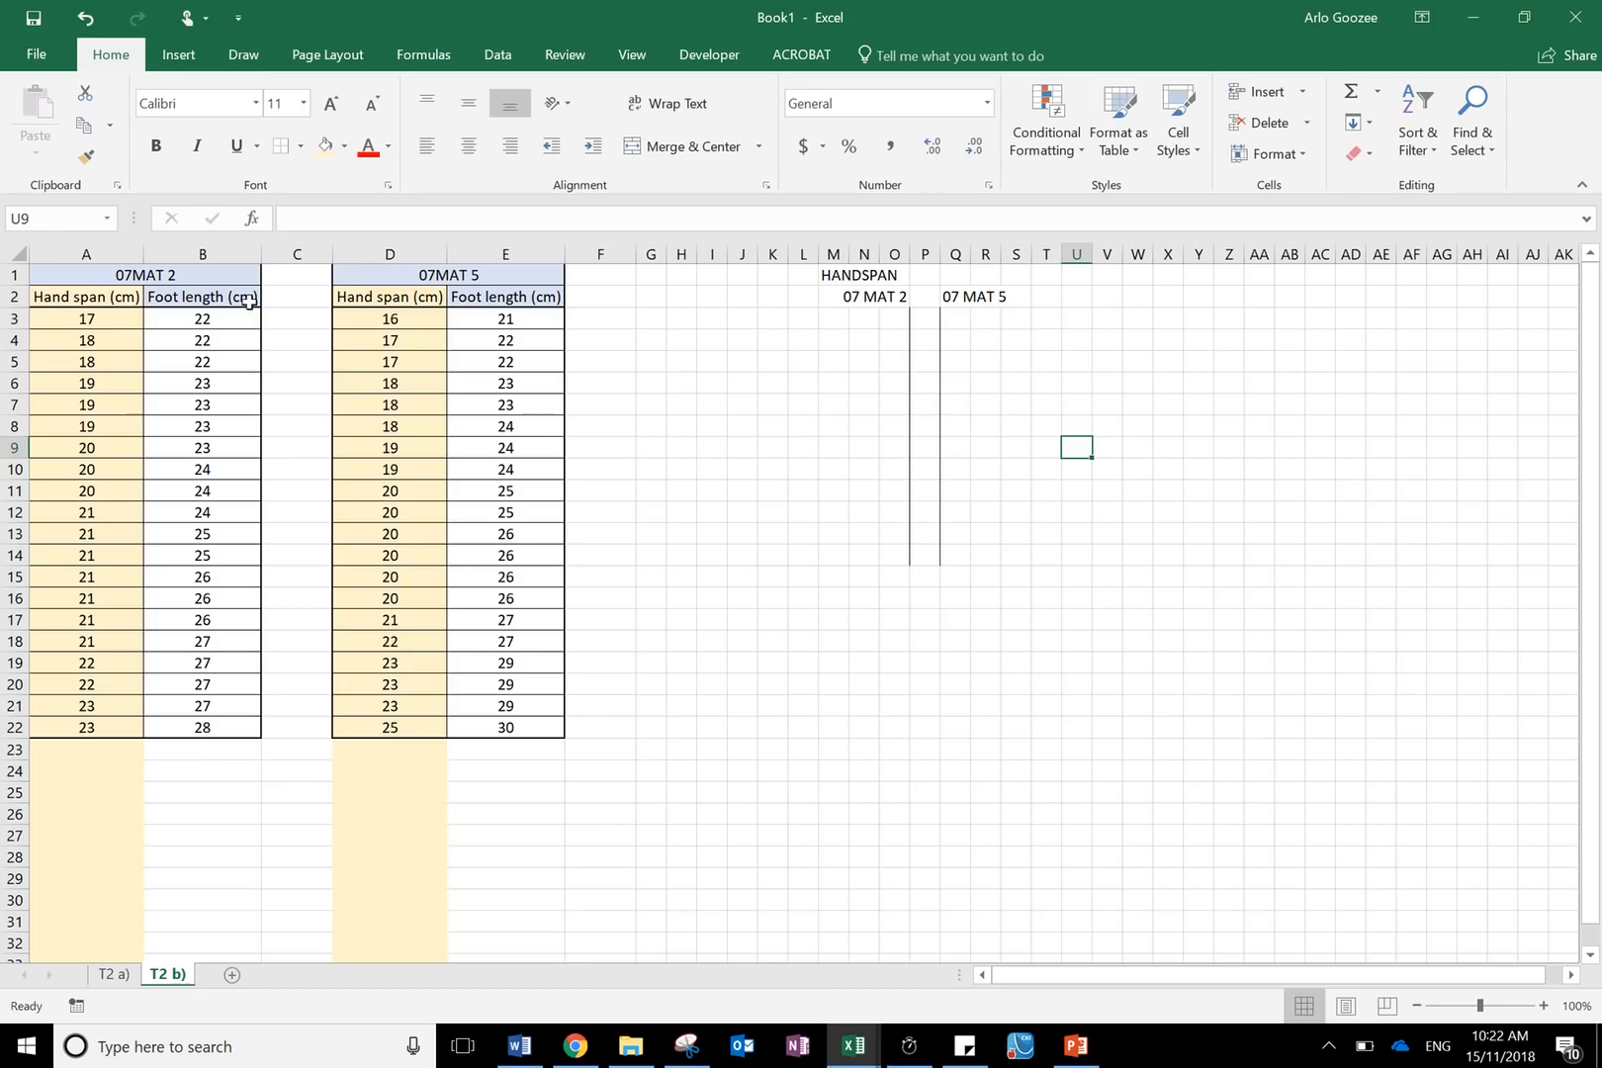
- Examine the hand span values for 07MAT 5 in column D against the stem column
{"action": "left_click", "coordinate": [87, 321]}
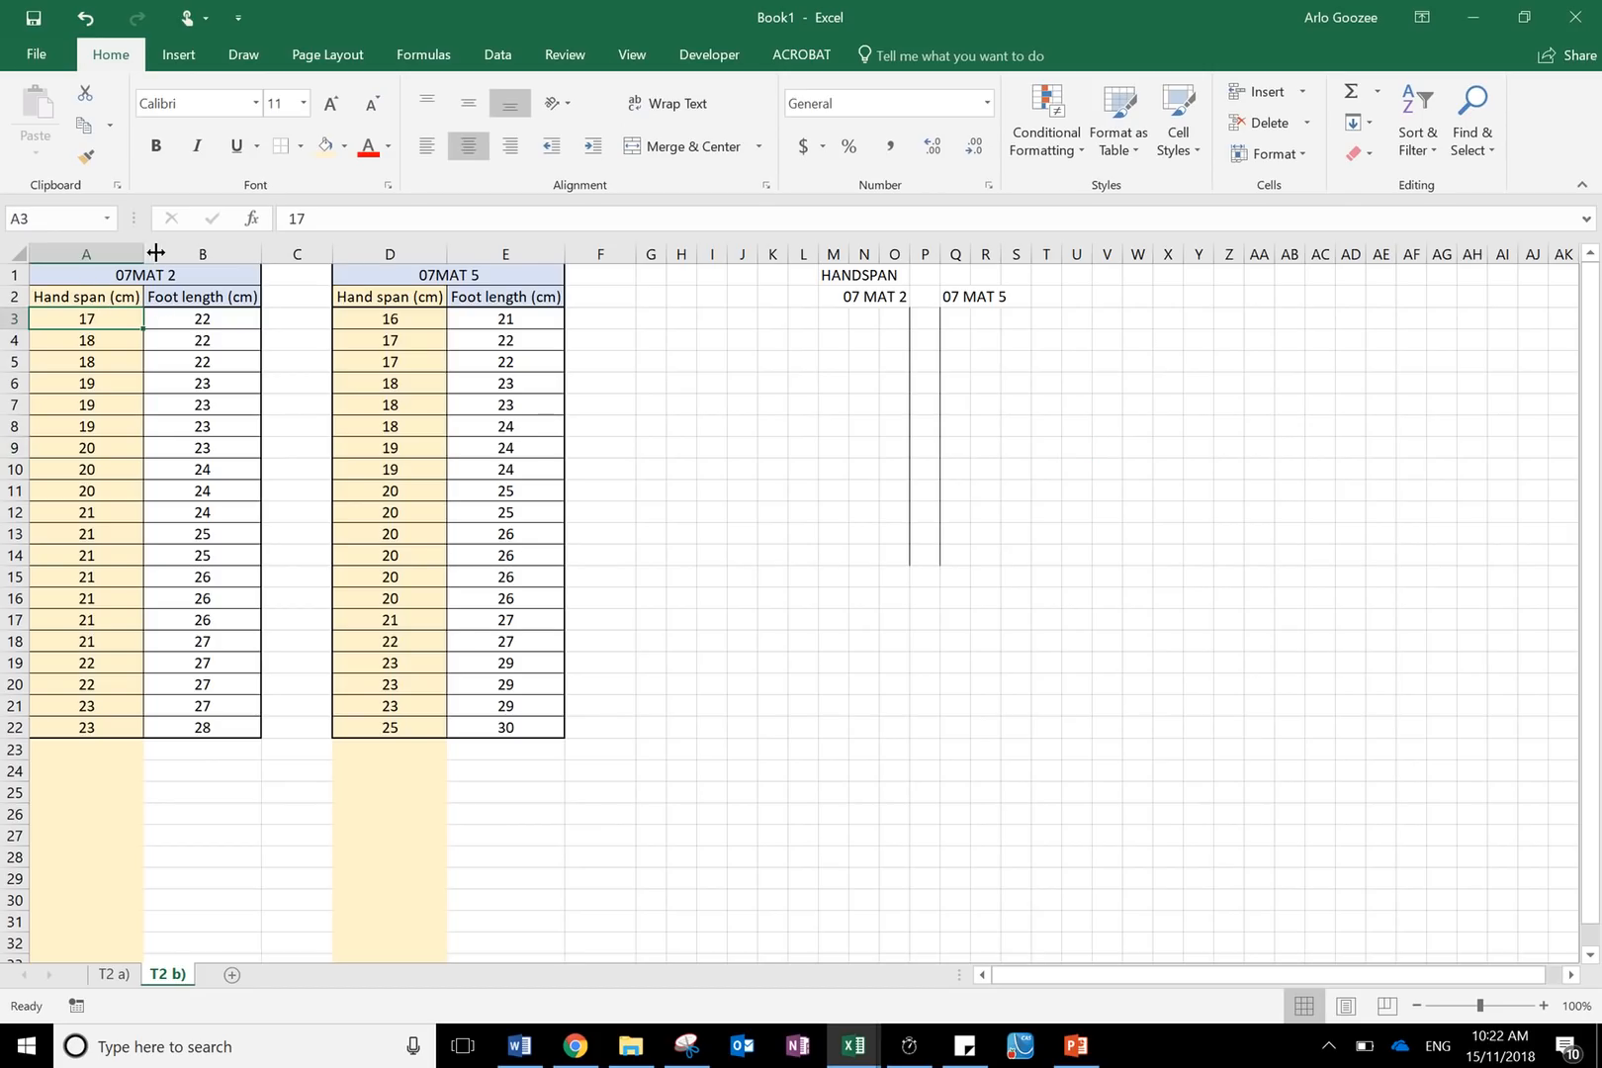
{"action": "left_click_drag", "start_coordinate": [409, 323], "coordinate": [340, 325]}
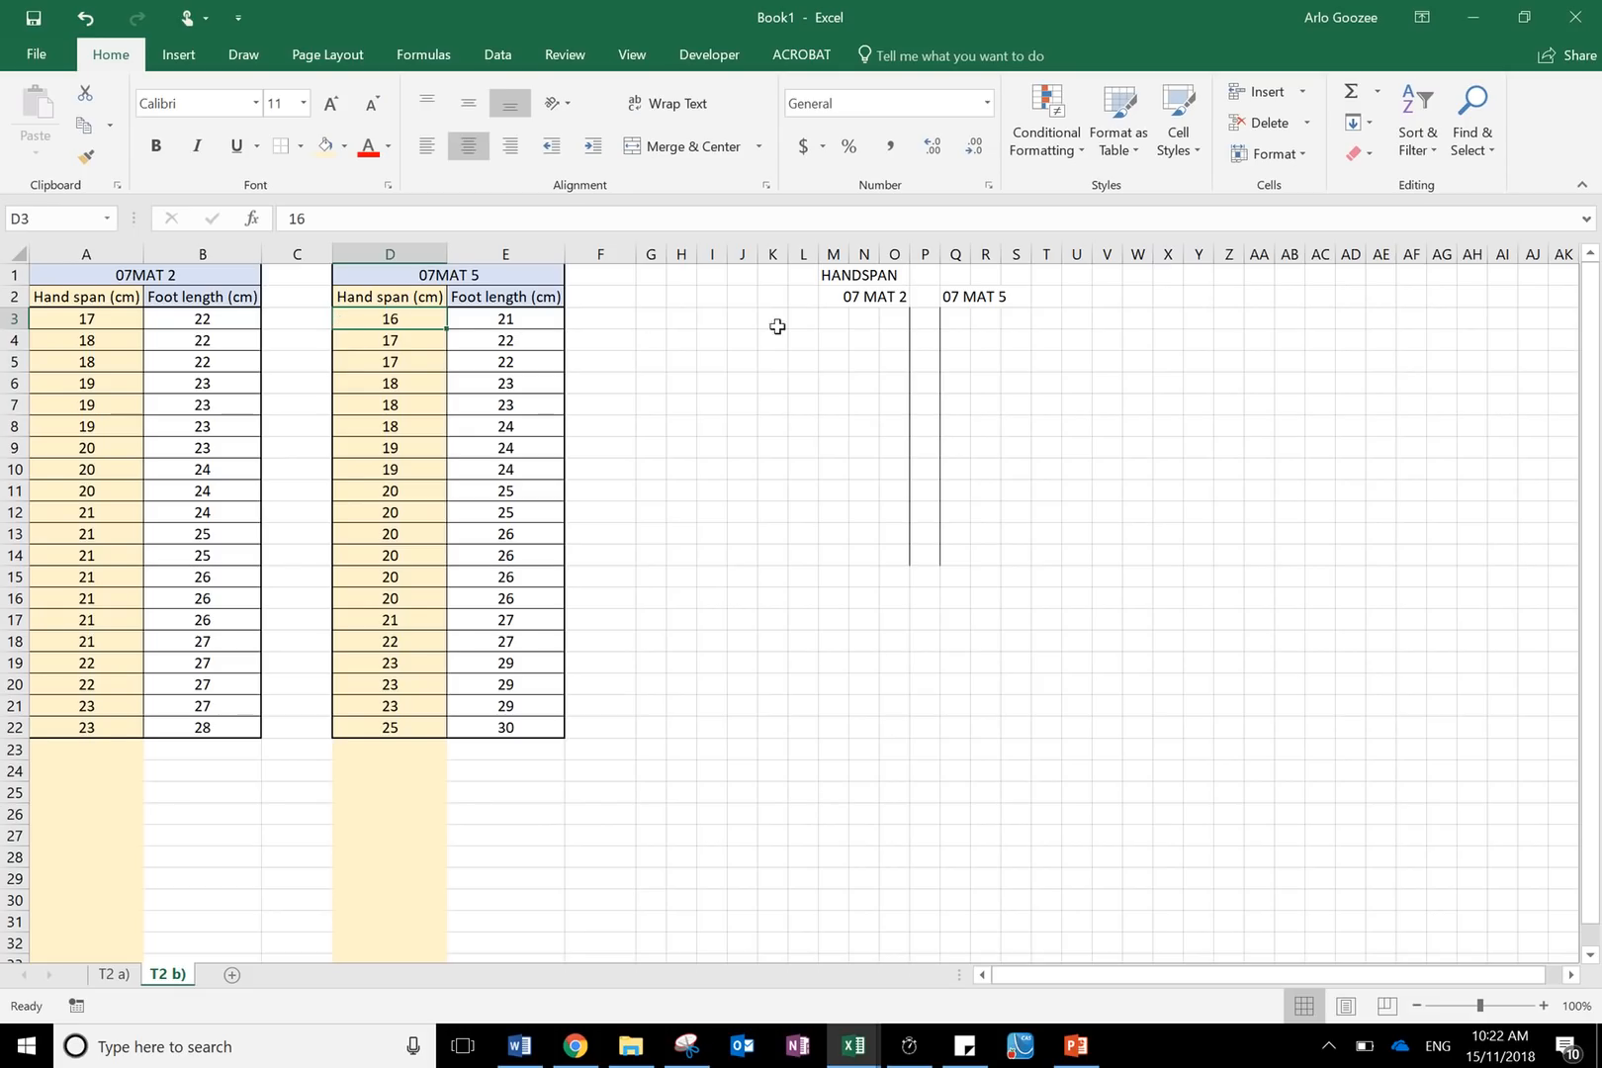
{"action": "left_click", "coordinate": [913, 323]}
{"action": "left_click_drag", "start_coordinate": [913, 324], "coordinate": [915, 534]}
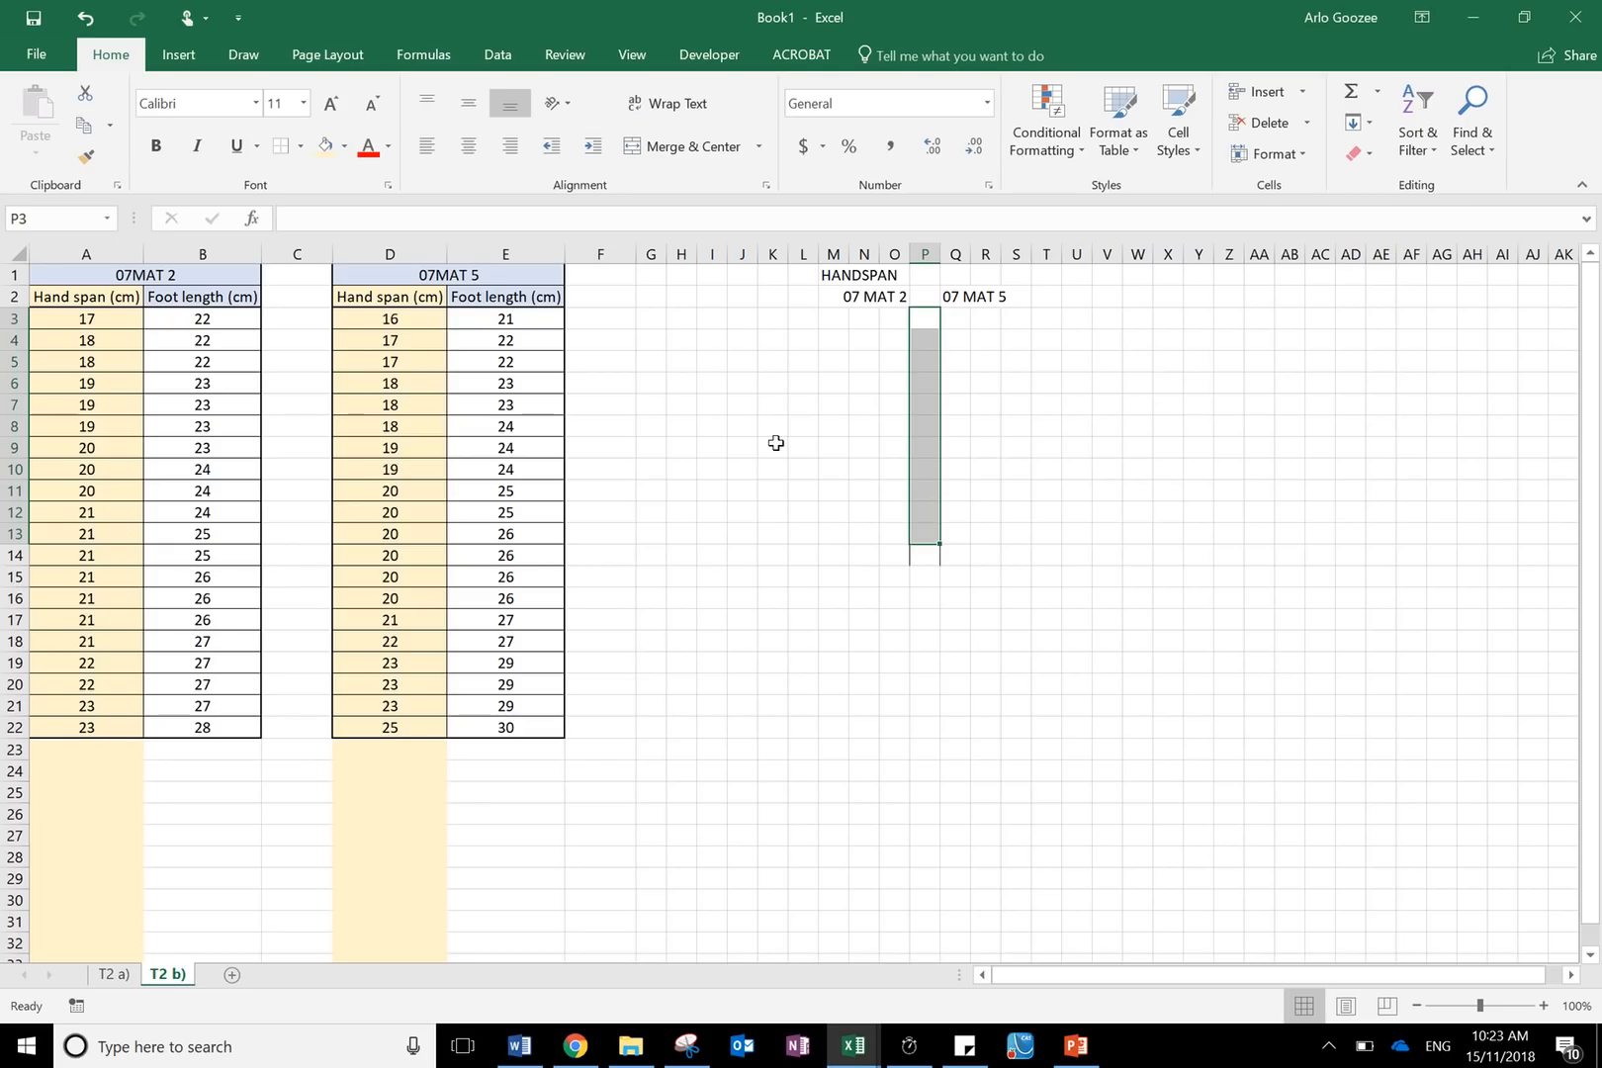
{"action": "left_click", "coordinate": [406, 325]}
{"action": "left_click_drag", "start_coordinate": [406, 327], "coordinate": [409, 729]}
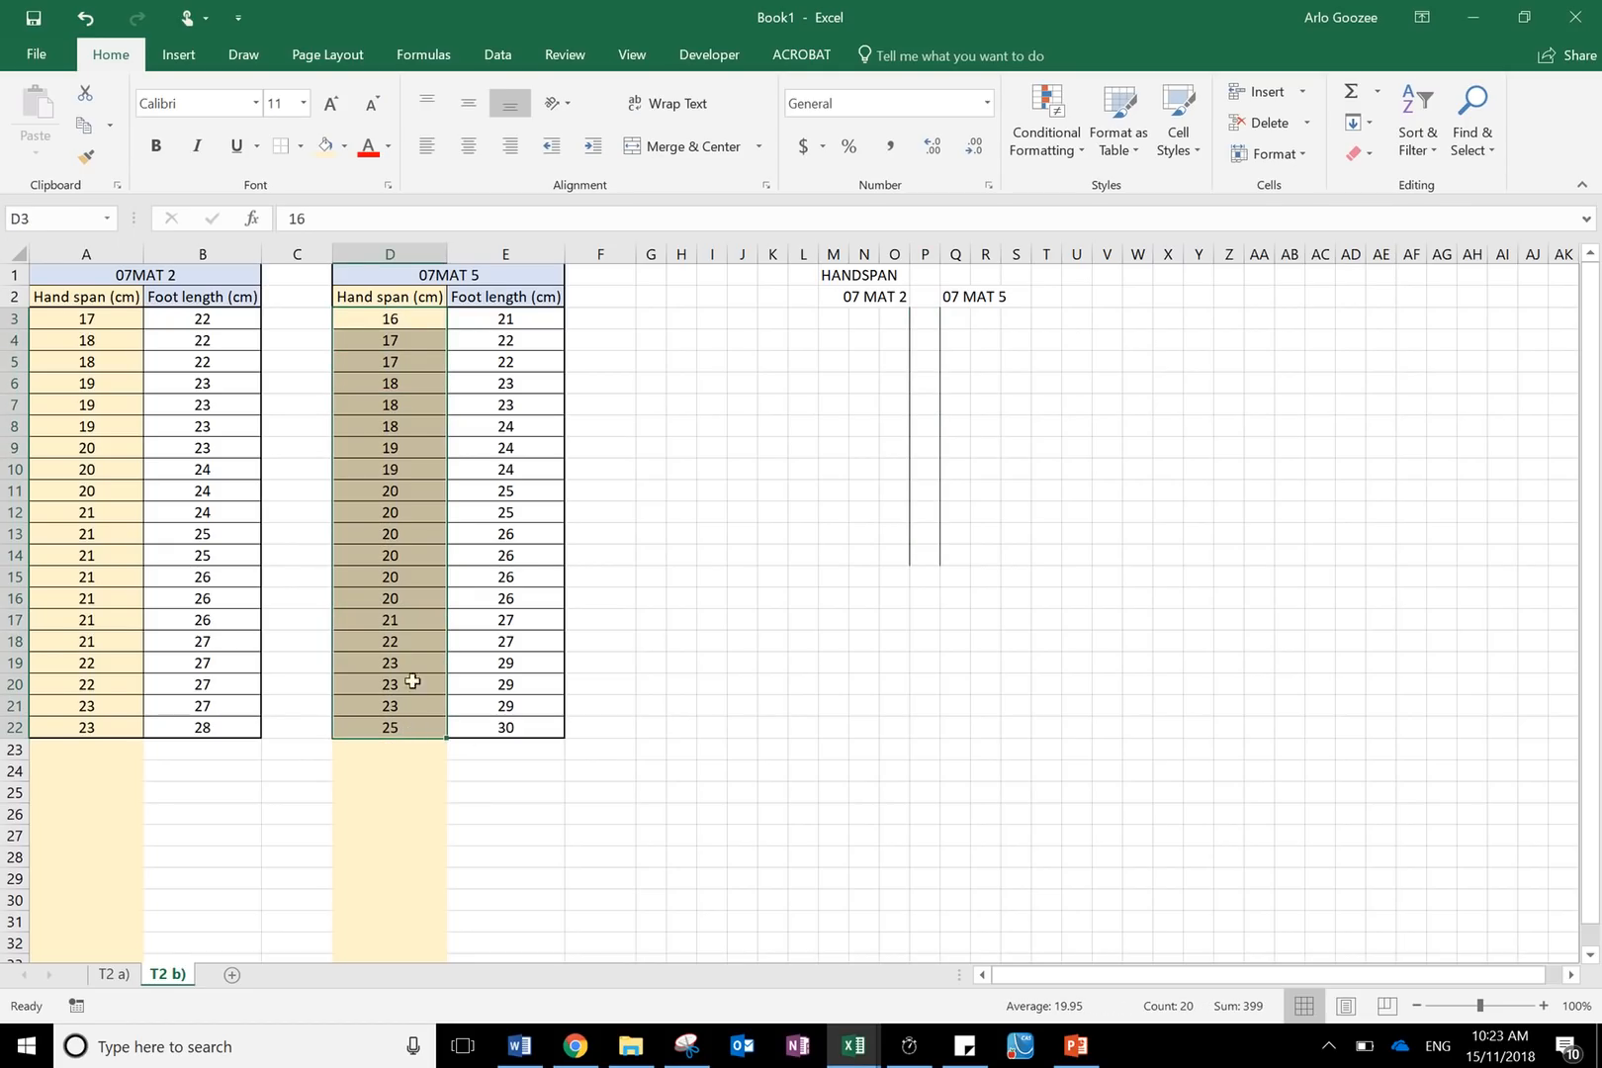
{"action": "left_click", "coordinate": [402, 318]}
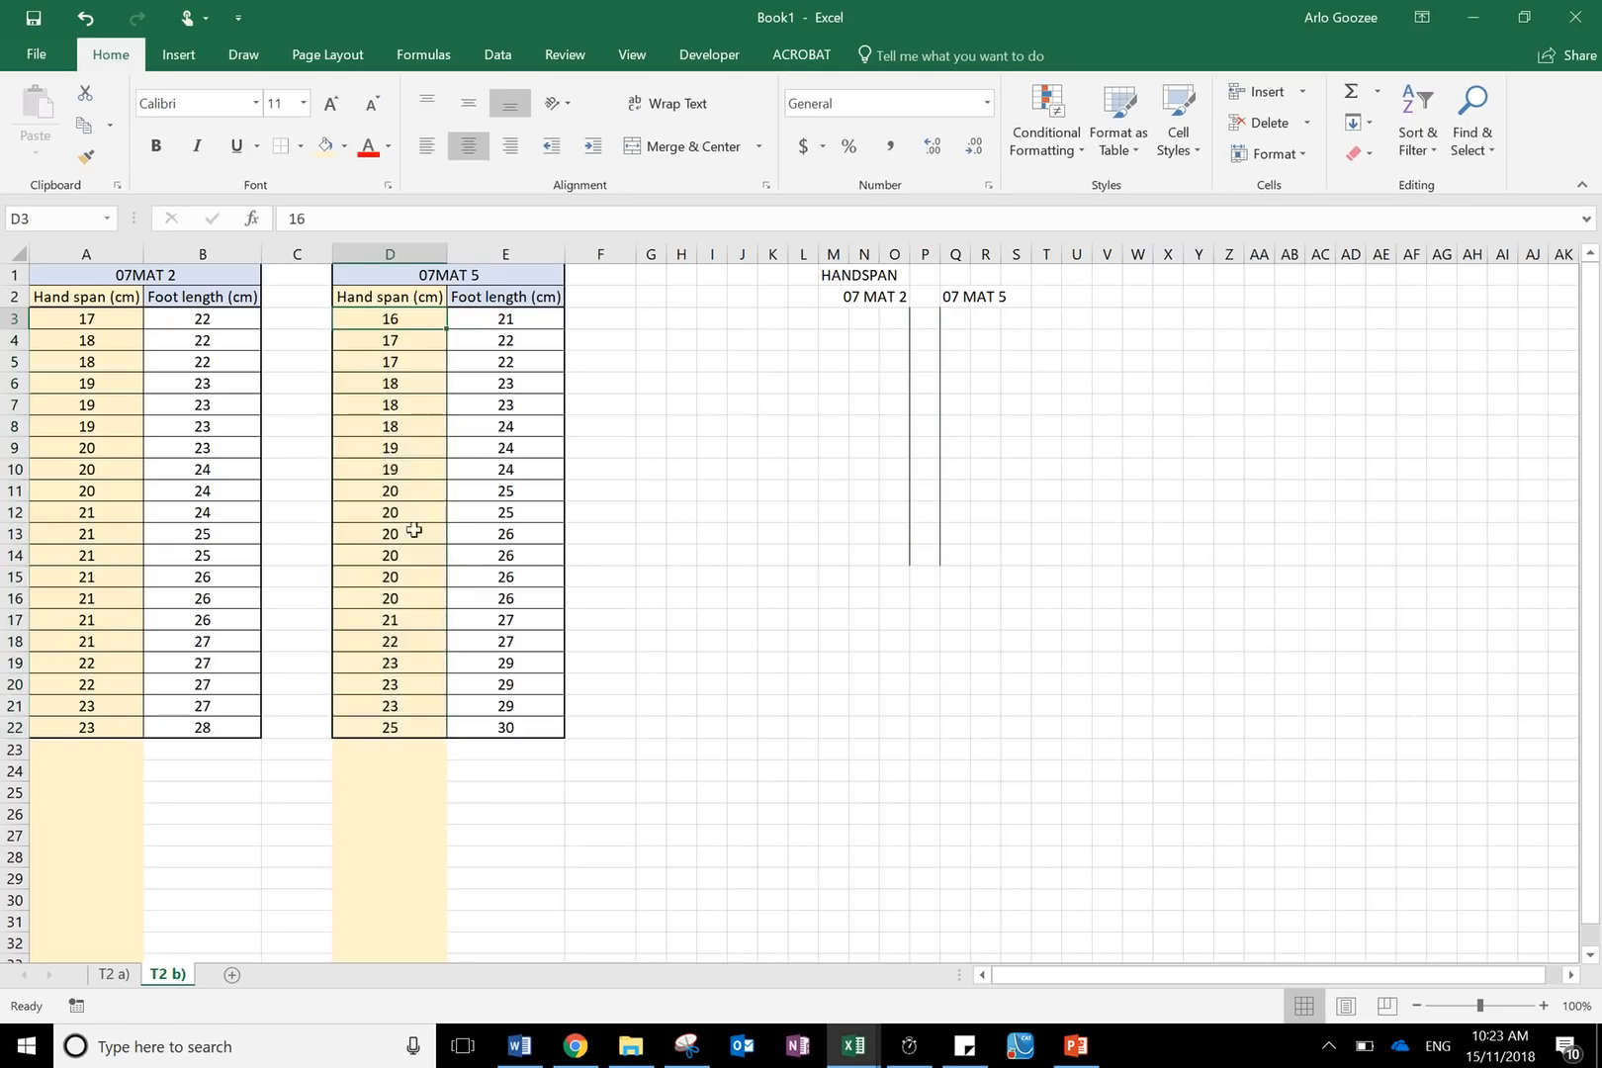
{"action": "left_click", "coordinate": [411, 727]}
- Enter the stems 1 and 2 in cells P3 and P4
{"action": "left_click", "coordinate": [936, 318]}
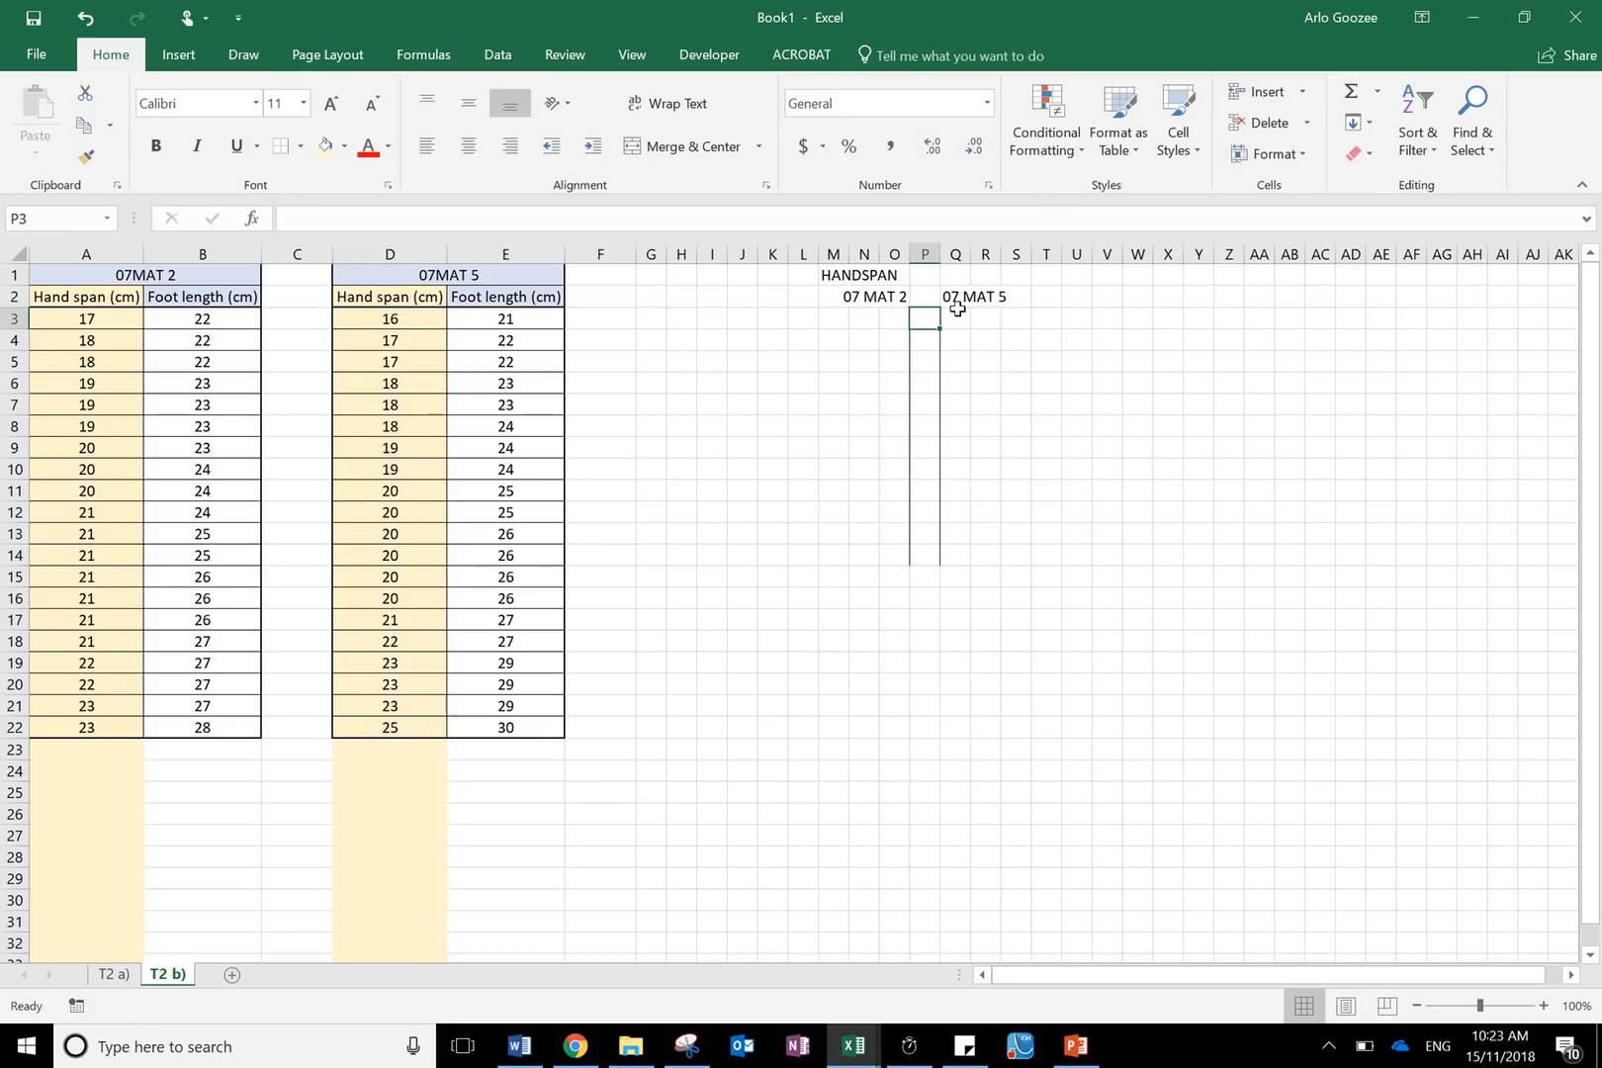
{"action": "type", "text": "1"}
{"action": "left_click", "coordinate": [1045, 381]}
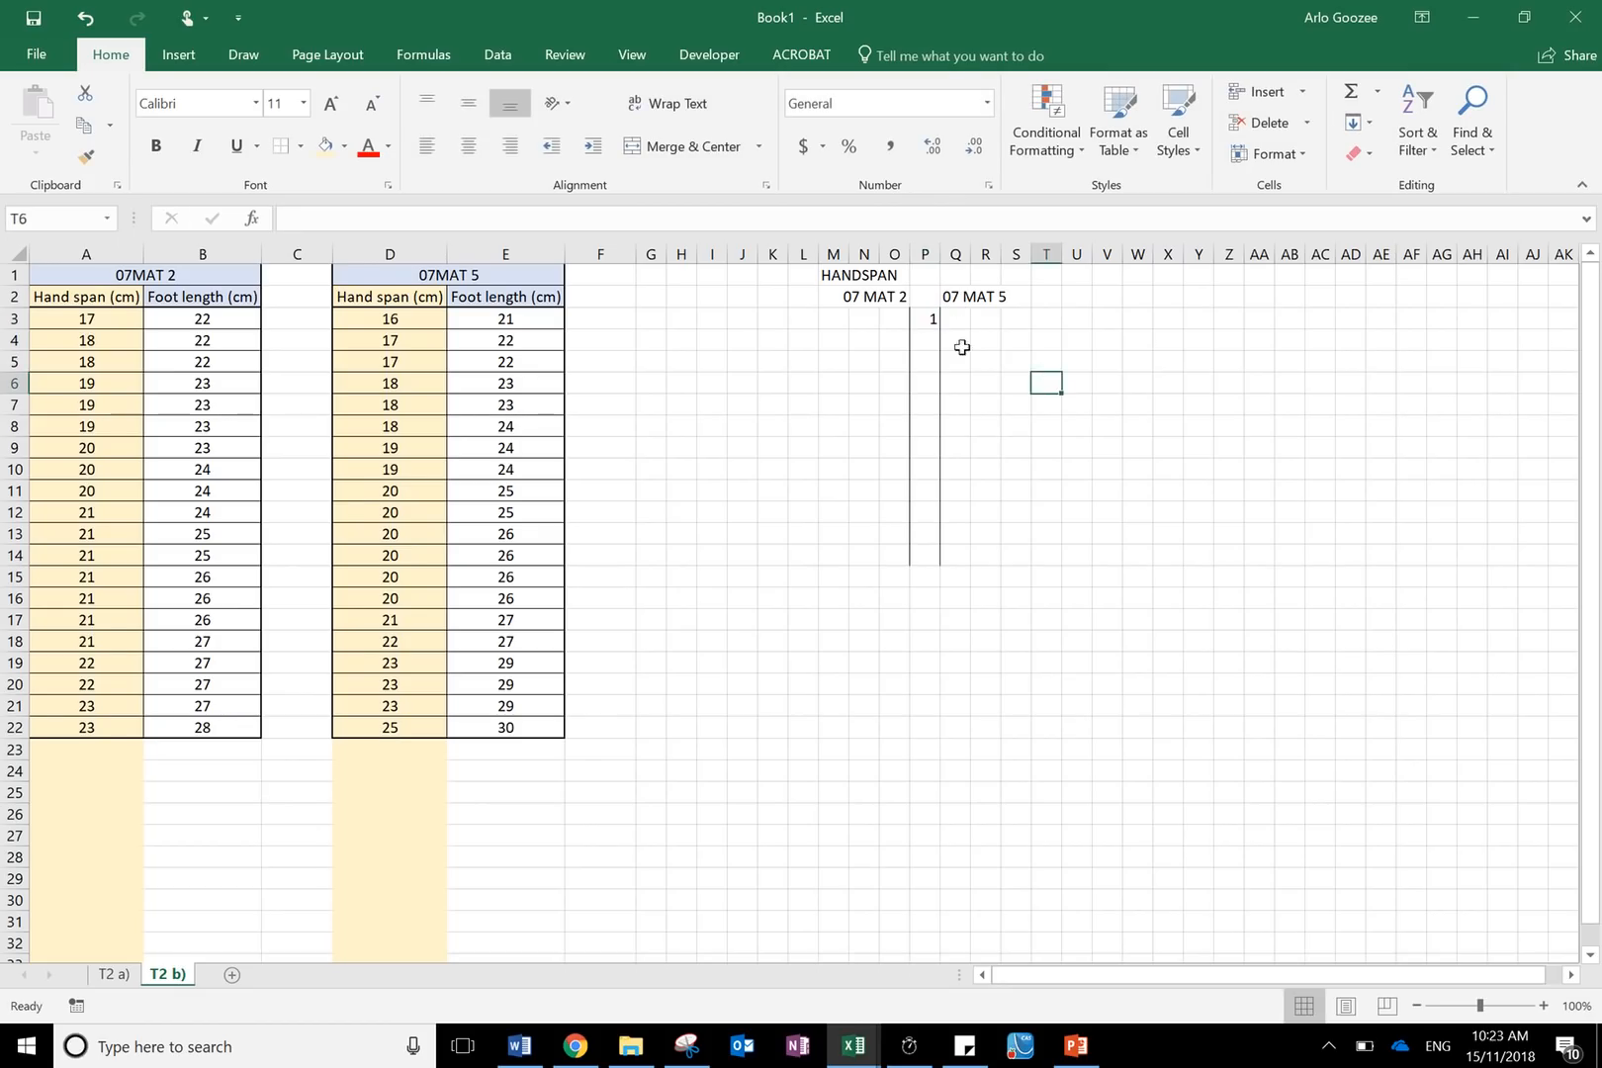
{"action": "left_click", "coordinate": [934, 339]}
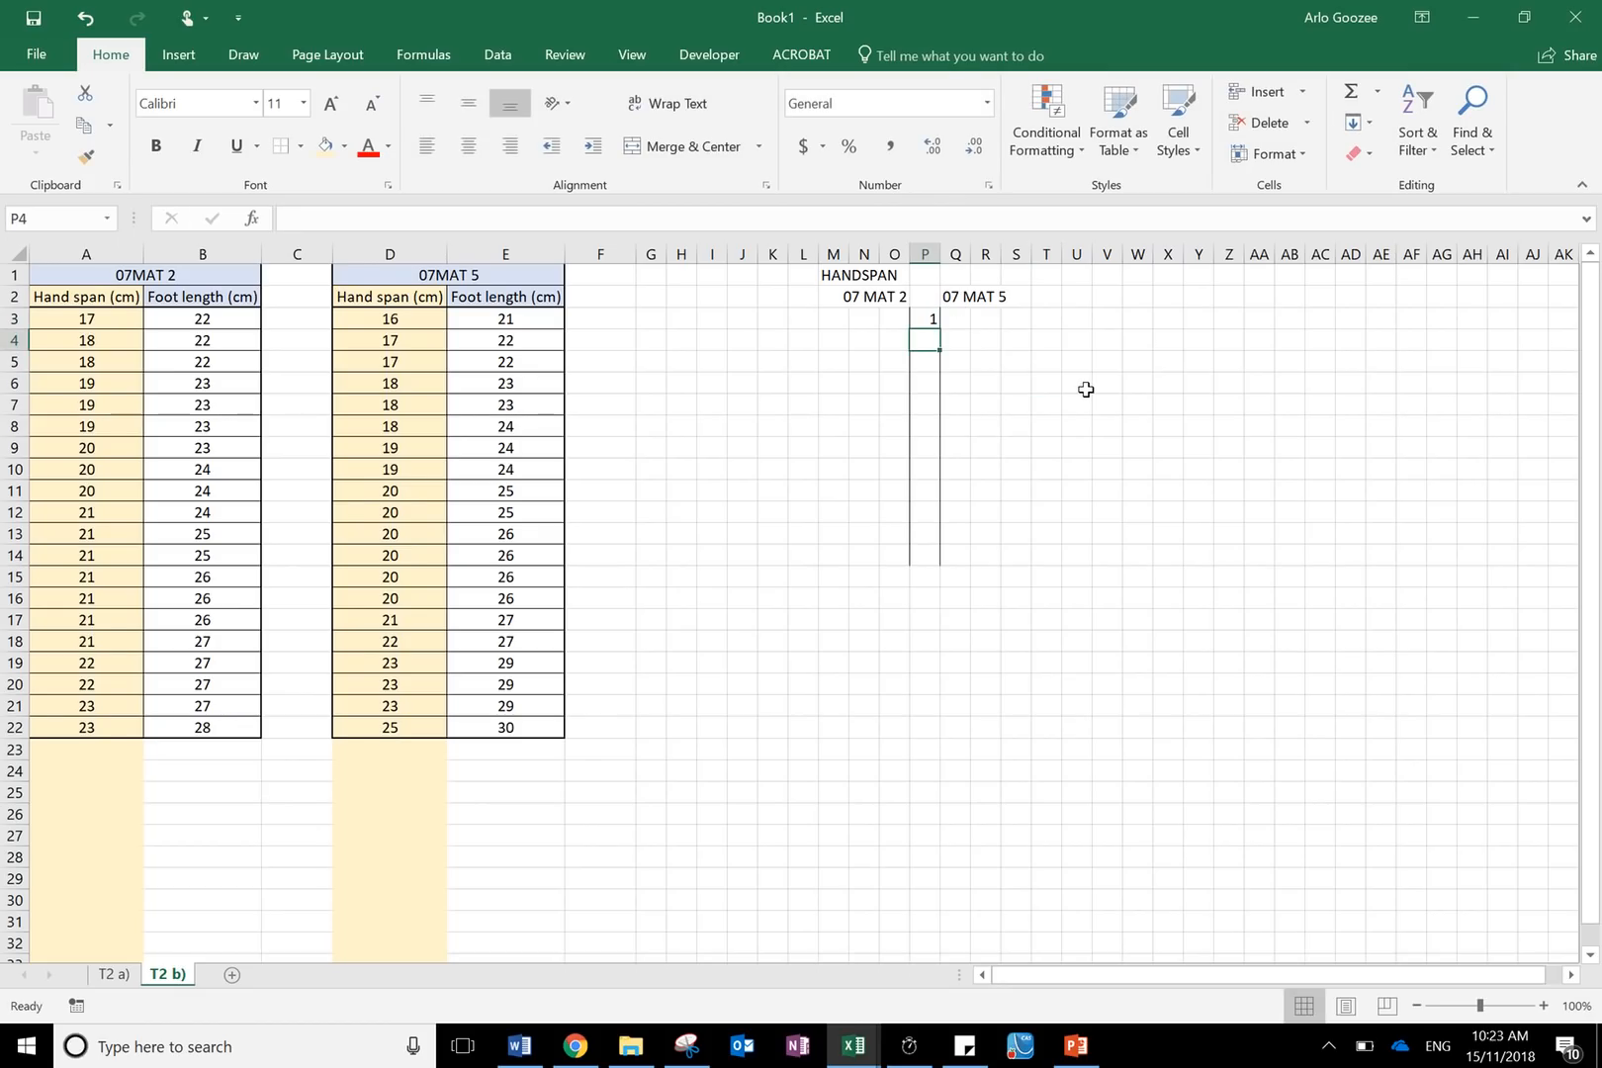
{"action": "type", "text": "2"}
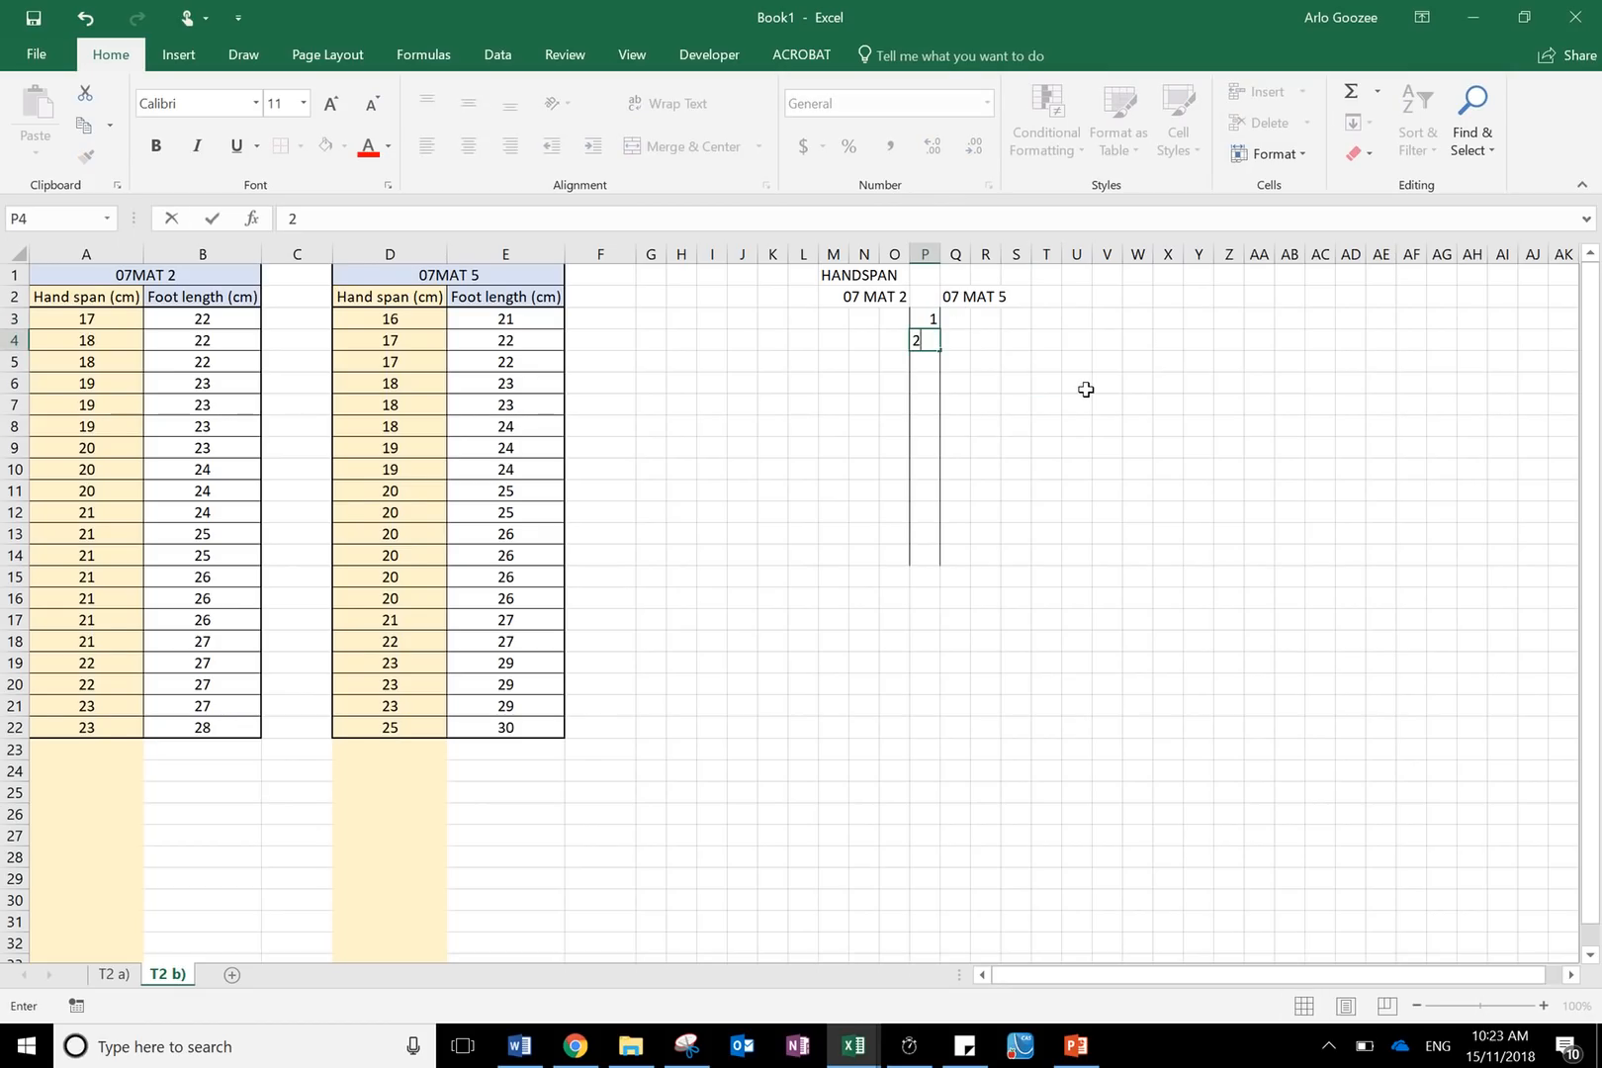
{"action": "left_click", "coordinate": [1159, 492]}
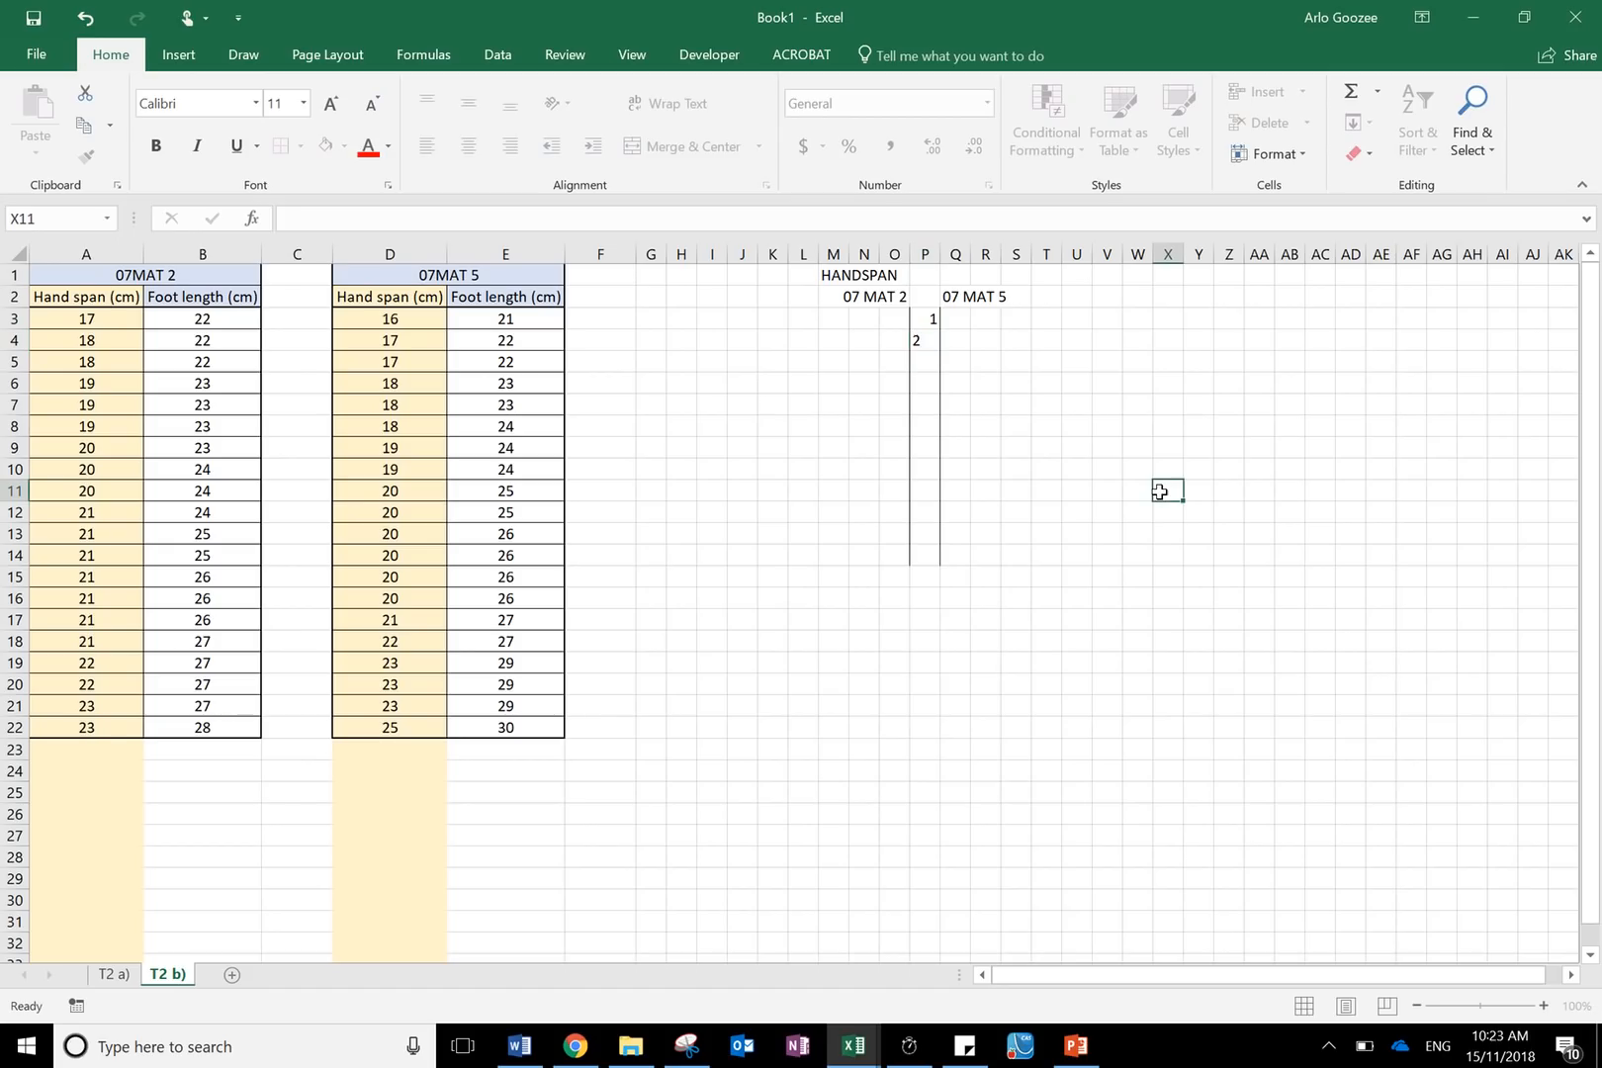
- Colour the 07MAT 5 hand span values in D3:D10 red
{"action": "left_click", "coordinate": [929, 303]}
{"action": "left_click", "coordinate": [930, 340]}
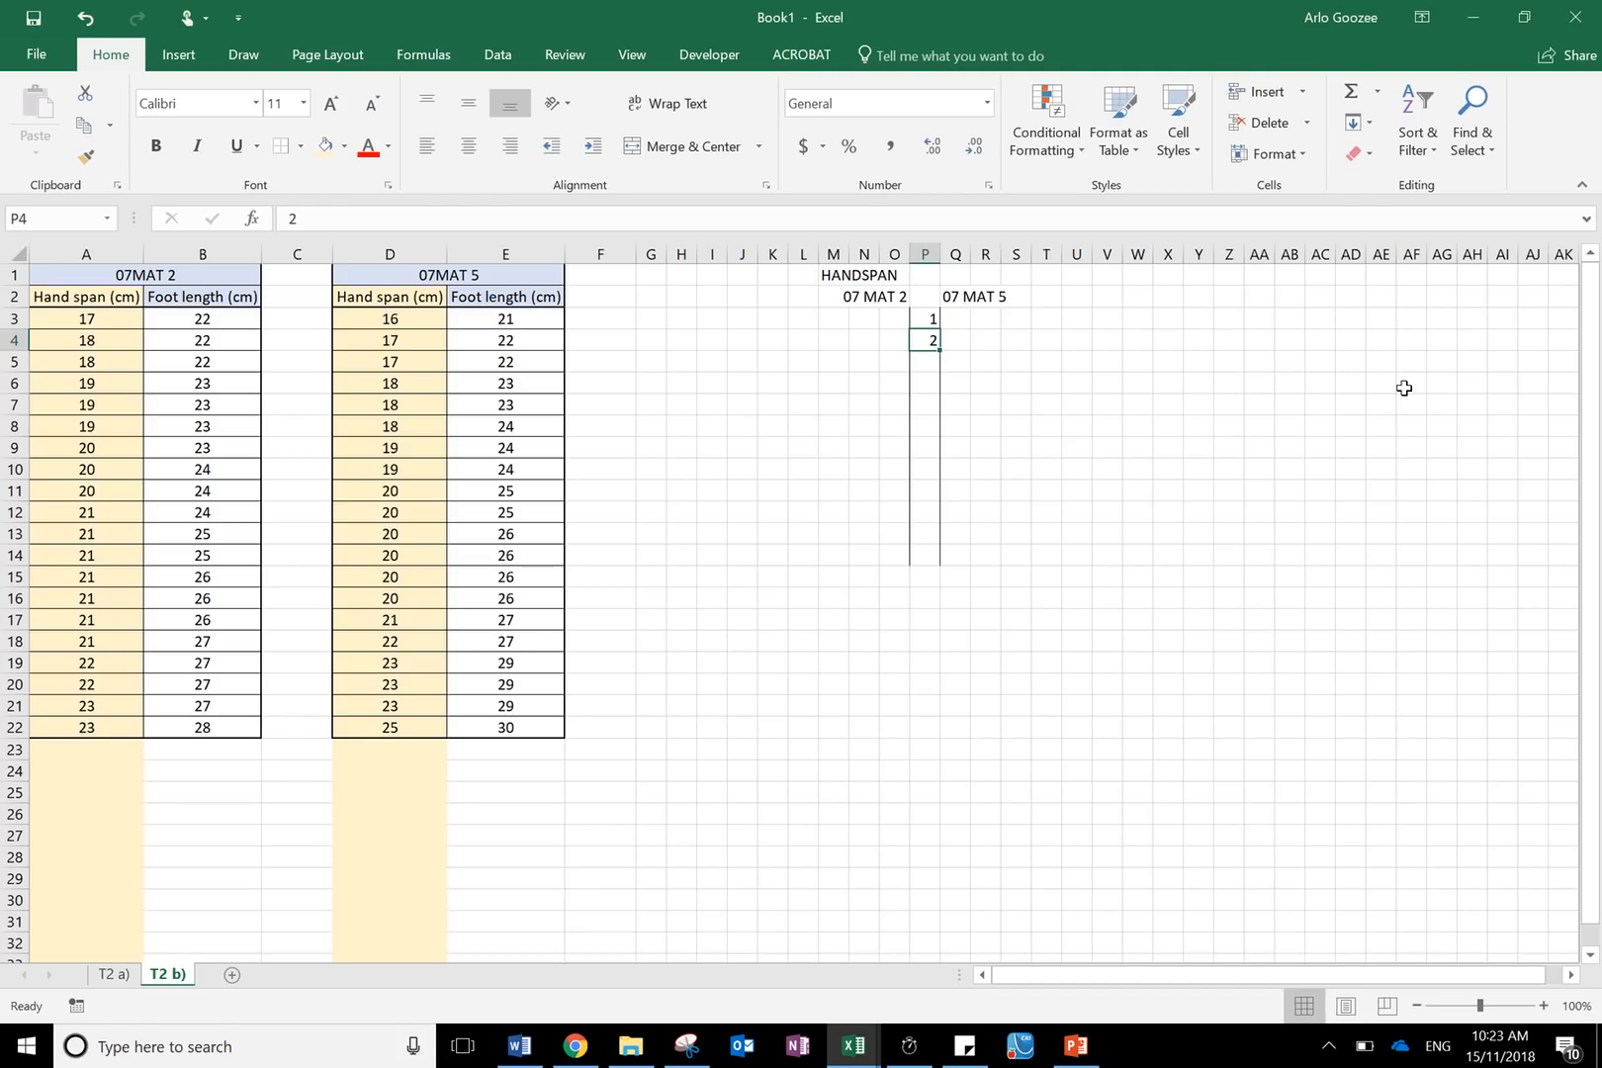
{"action": "left_click", "coordinate": [415, 294]}
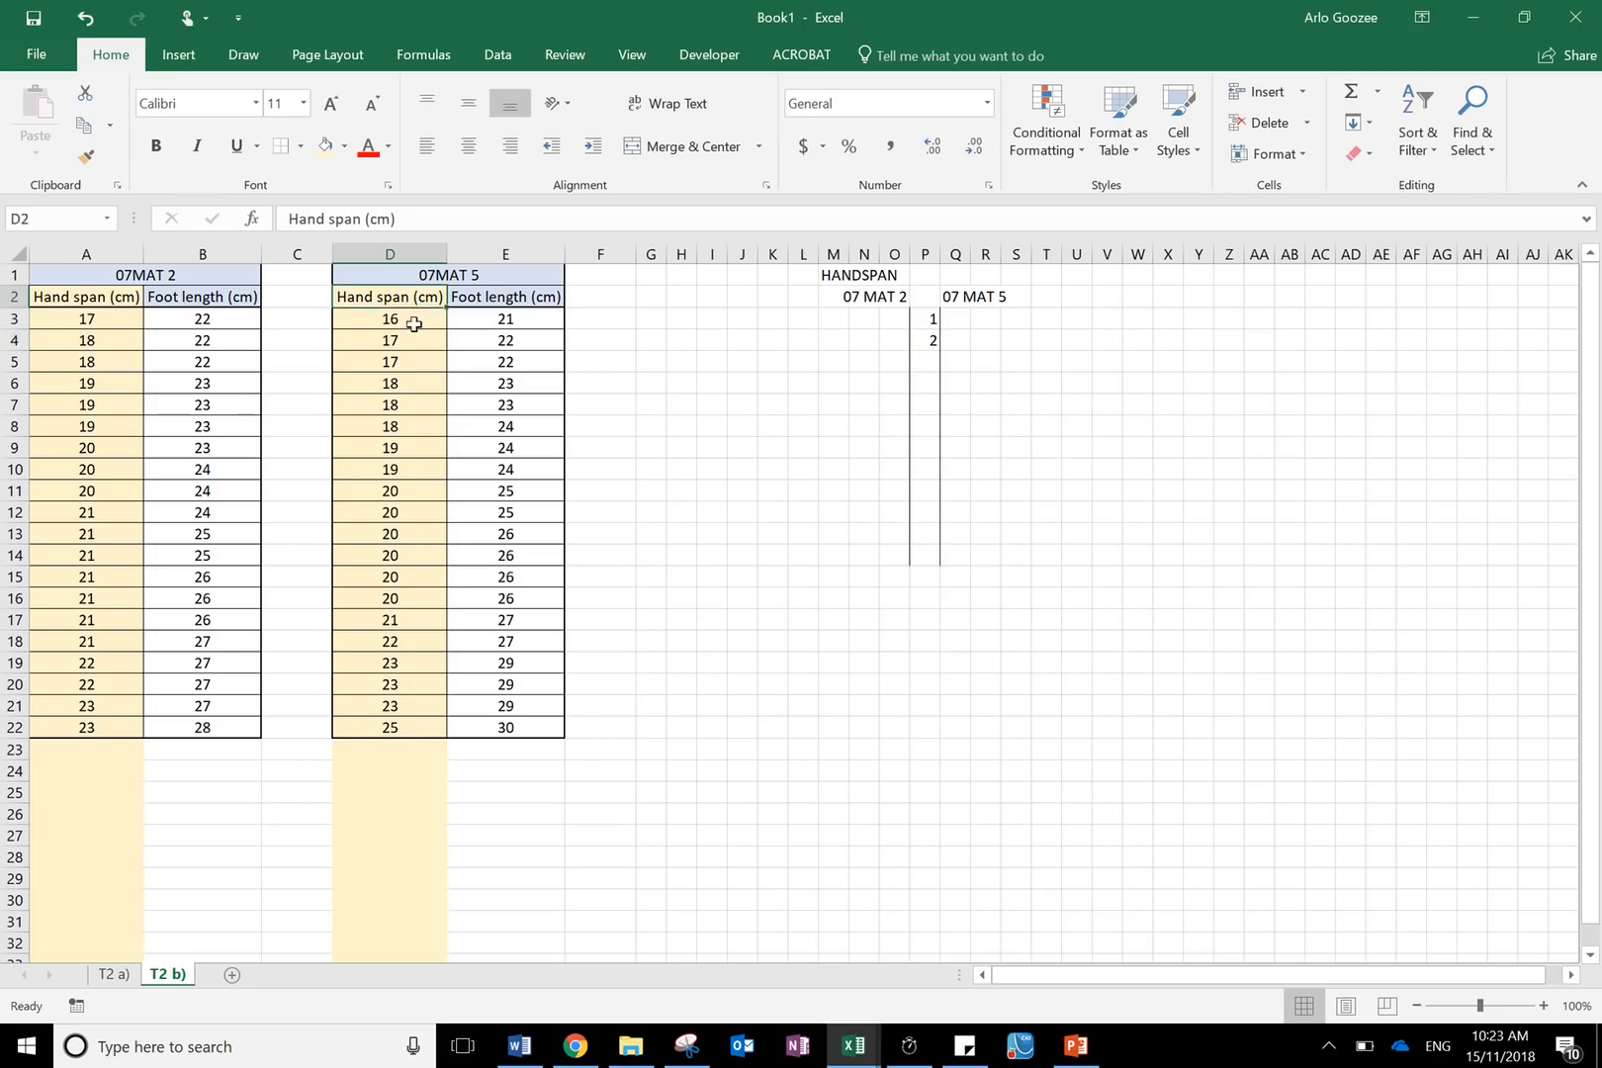
{"action": "left_click_drag", "start_coordinate": [414, 325], "coordinate": [387, 726]}
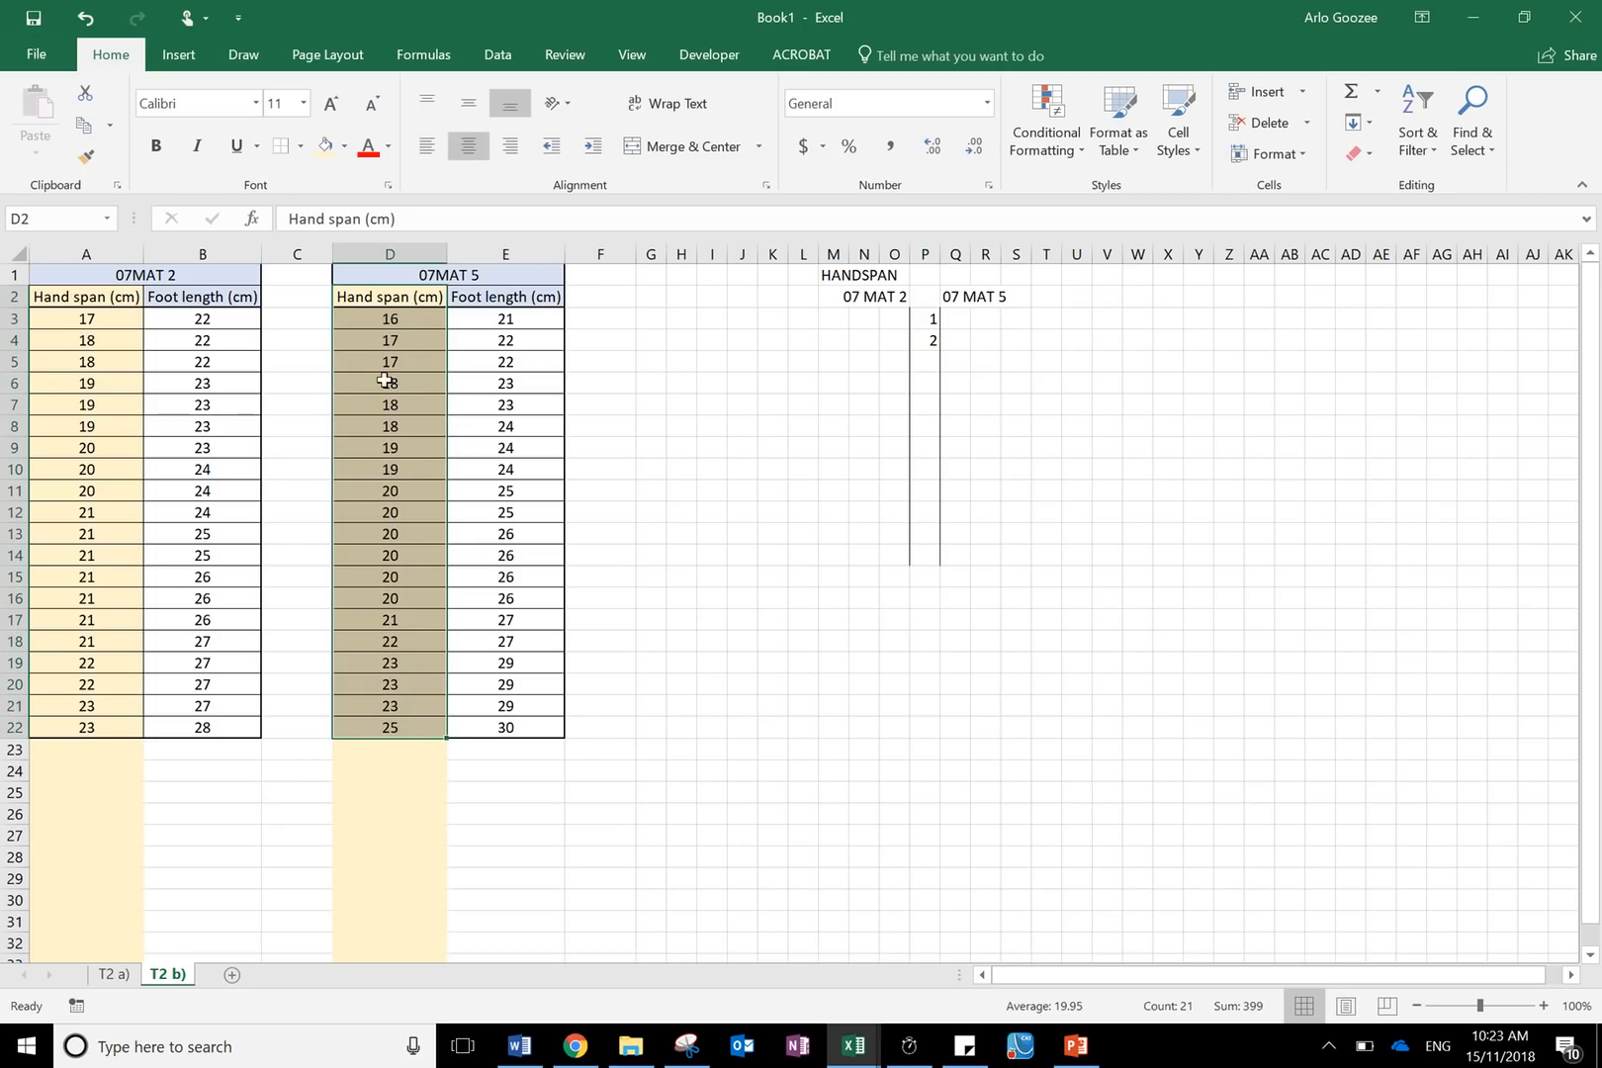
{"action": "left_click", "coordinate": [410, 319]}
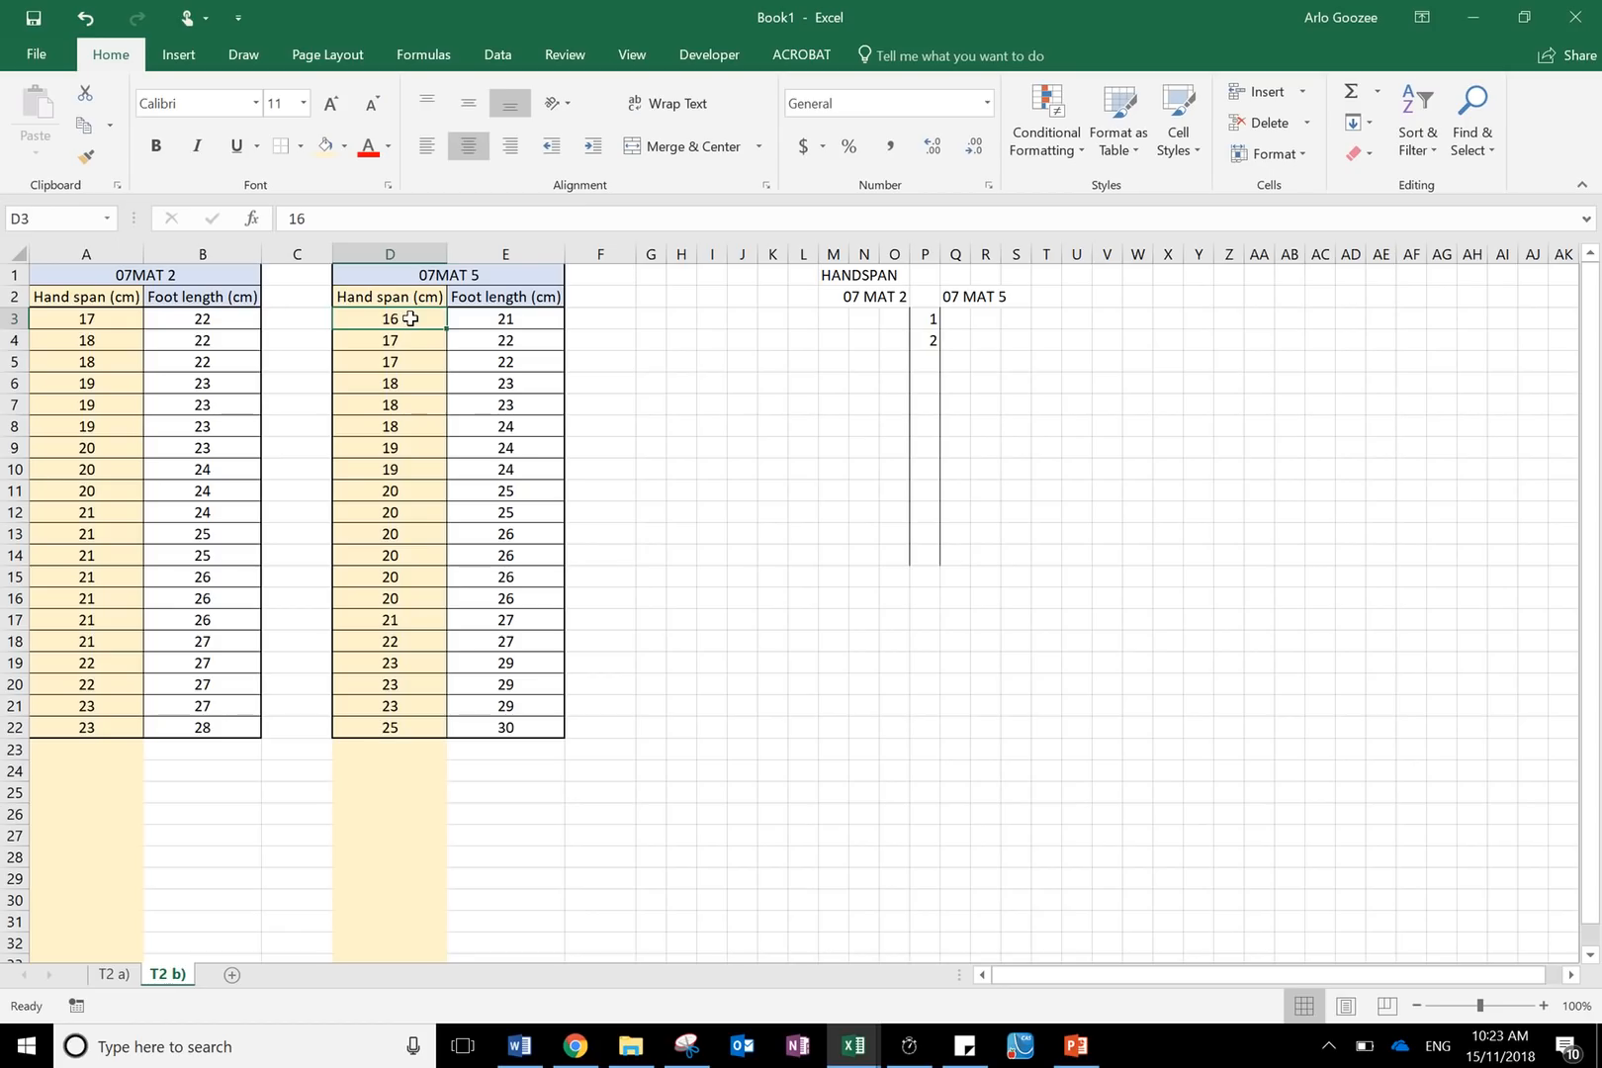
{"action": "left_click_drag", "start_coordinate": [410, 318], "coordinate": [411, 469]}
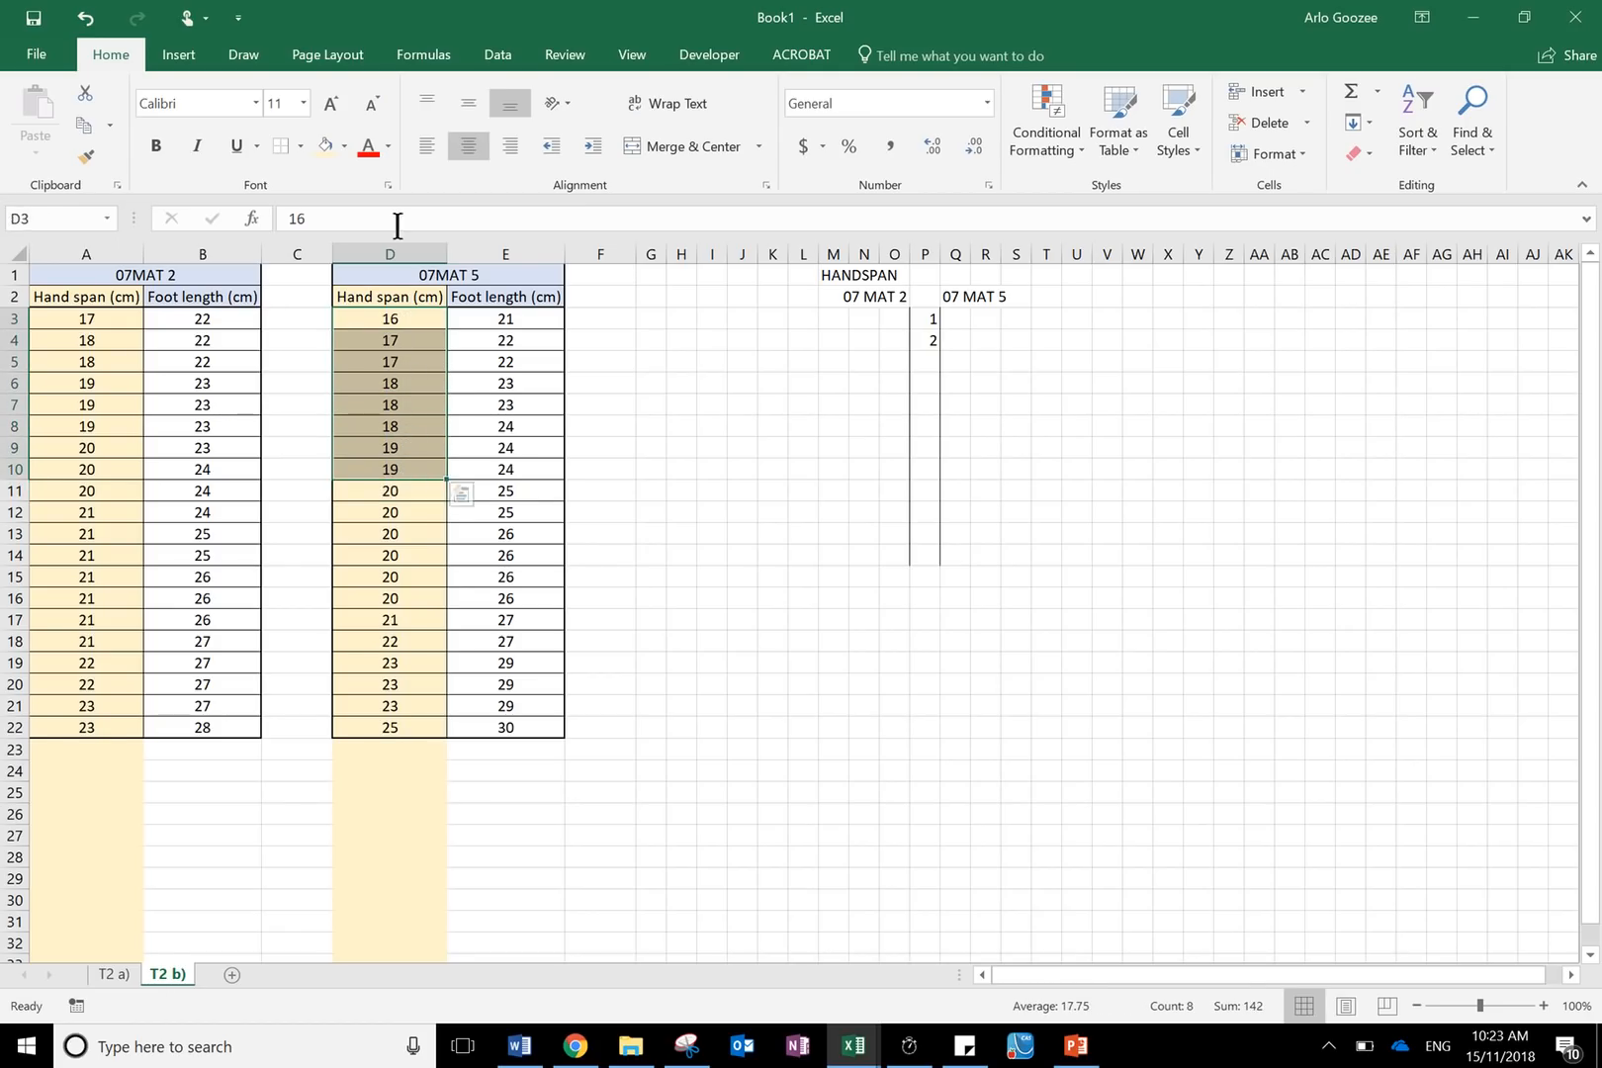
{"action": "left_click", "coordinate": [366, 146]}
{"action": "left_click", "coordinate": [975, 491]}
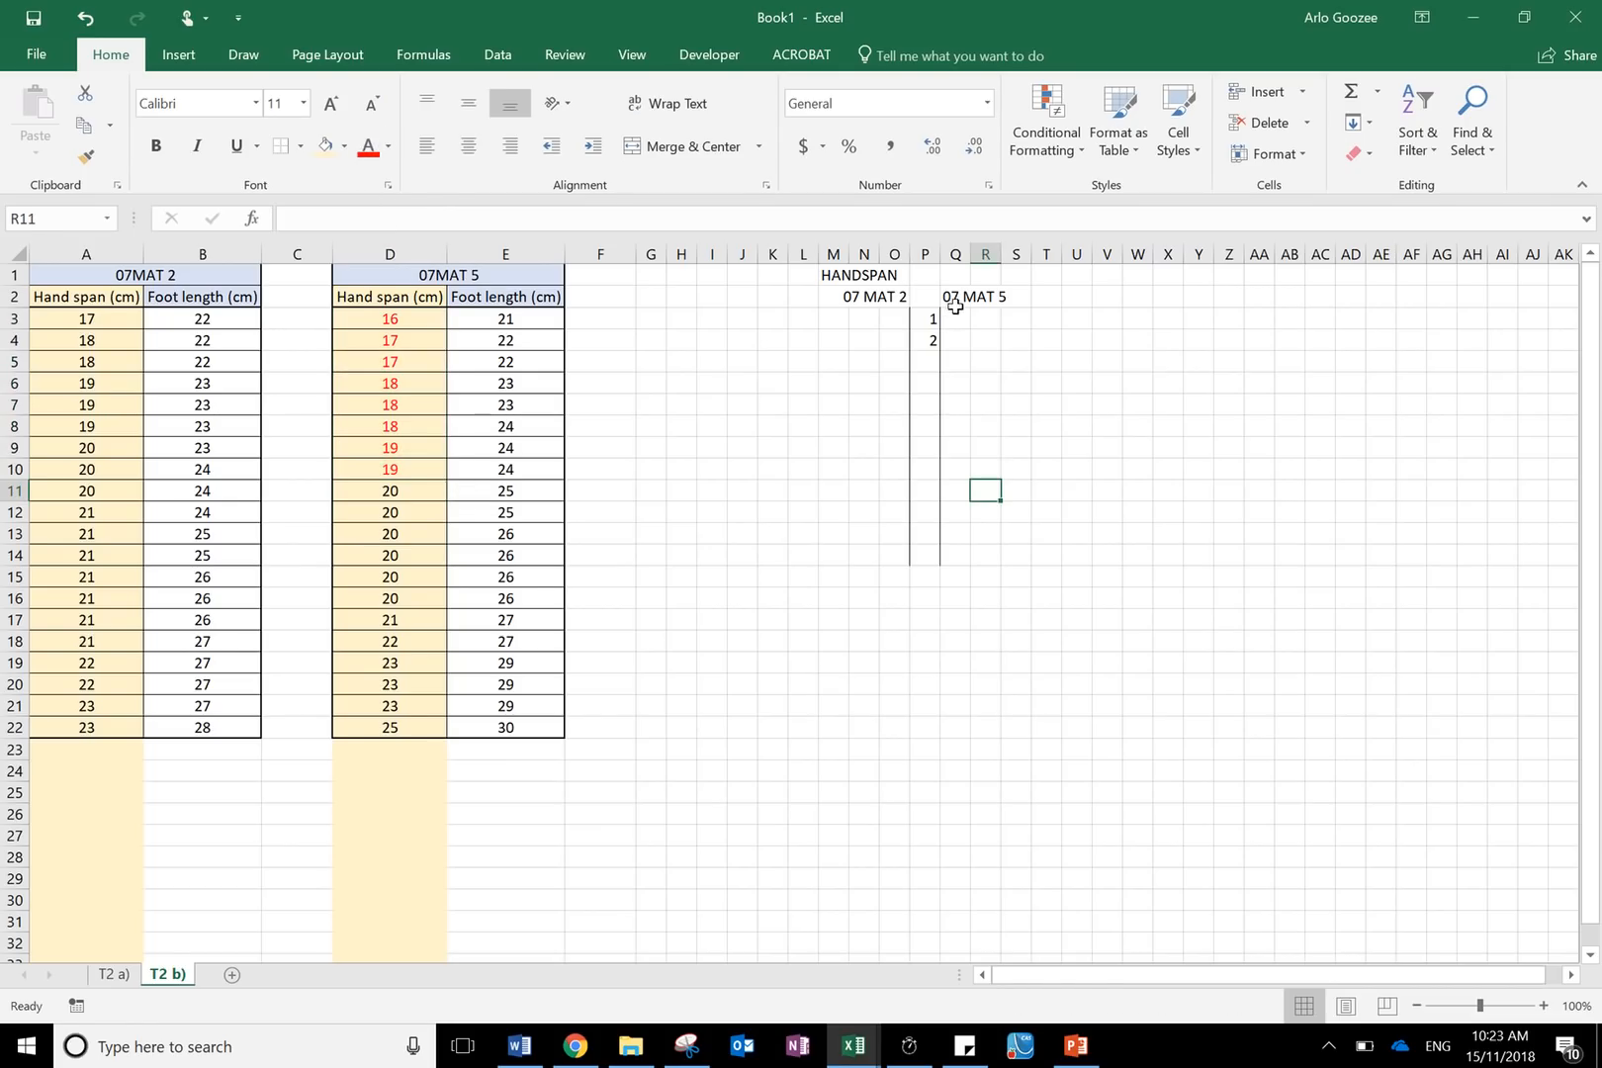
- Copy the red hand span values from D3:D10 into G3:G10
{"action": "left_click_drag", "start_coordinate": [951, 317], "coordinate": [1177, 324]}
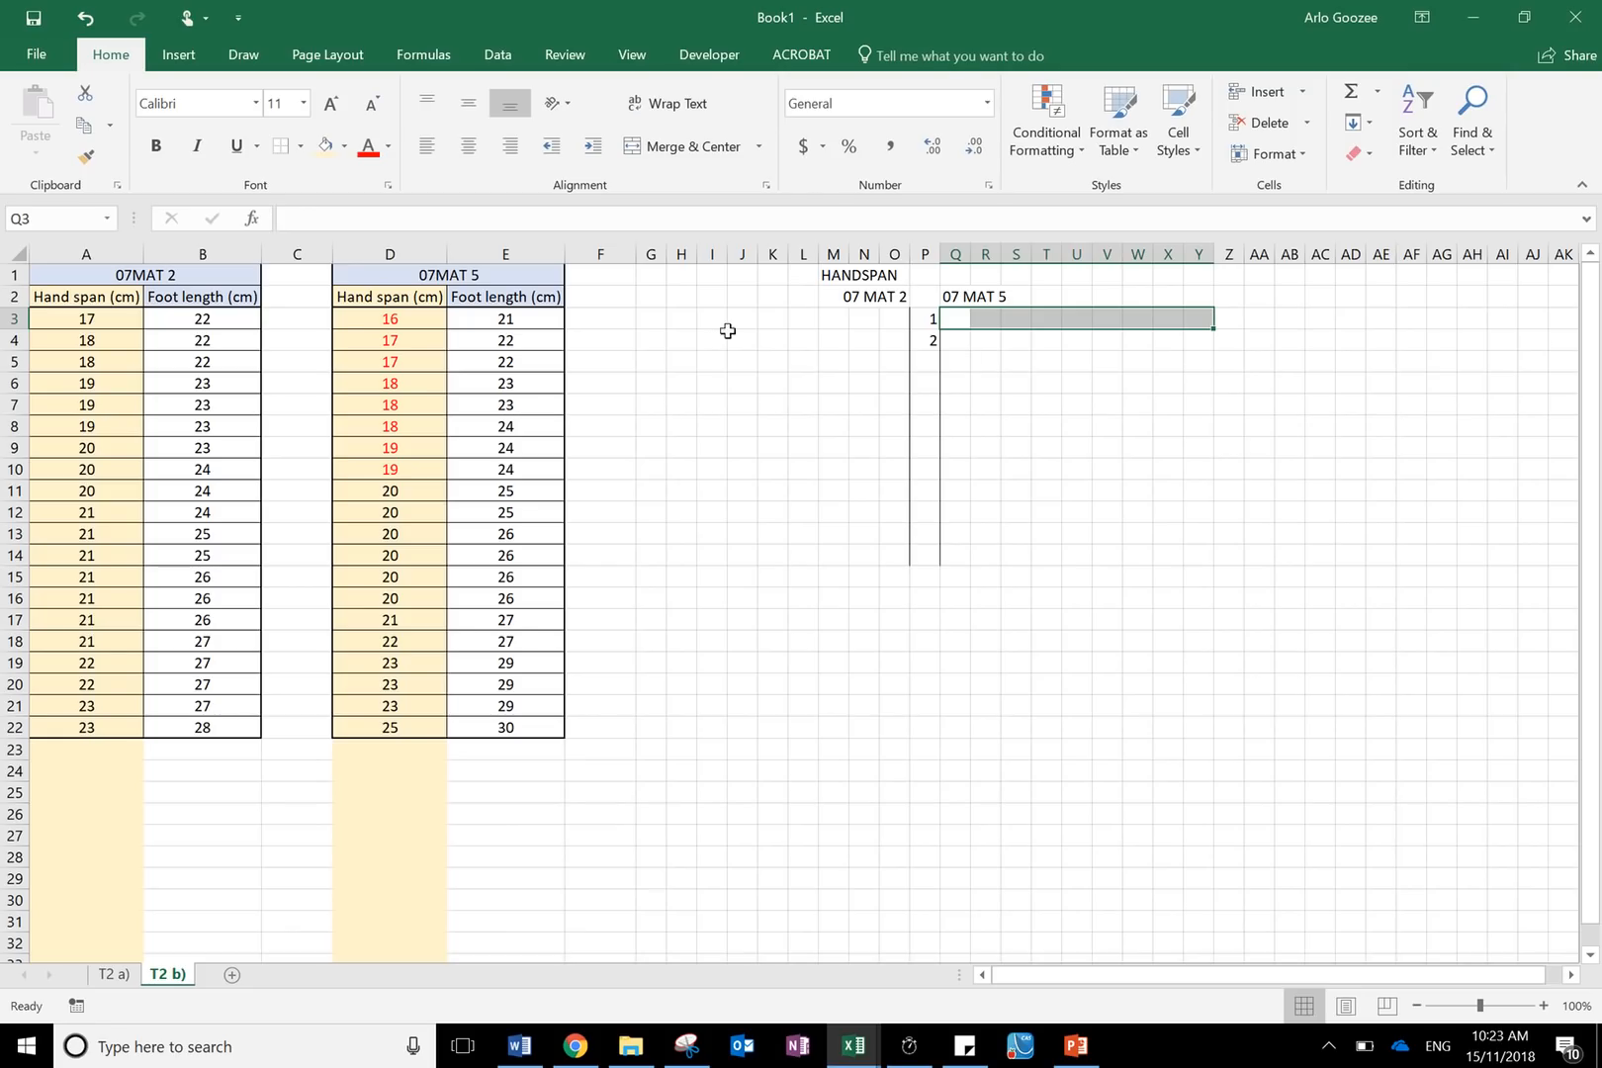
{"action": "left_click_drag", "start_coordinate": [376, 319], "coordinate": [364, 471]}
{"action": "key", "text": "ctrl+c"}
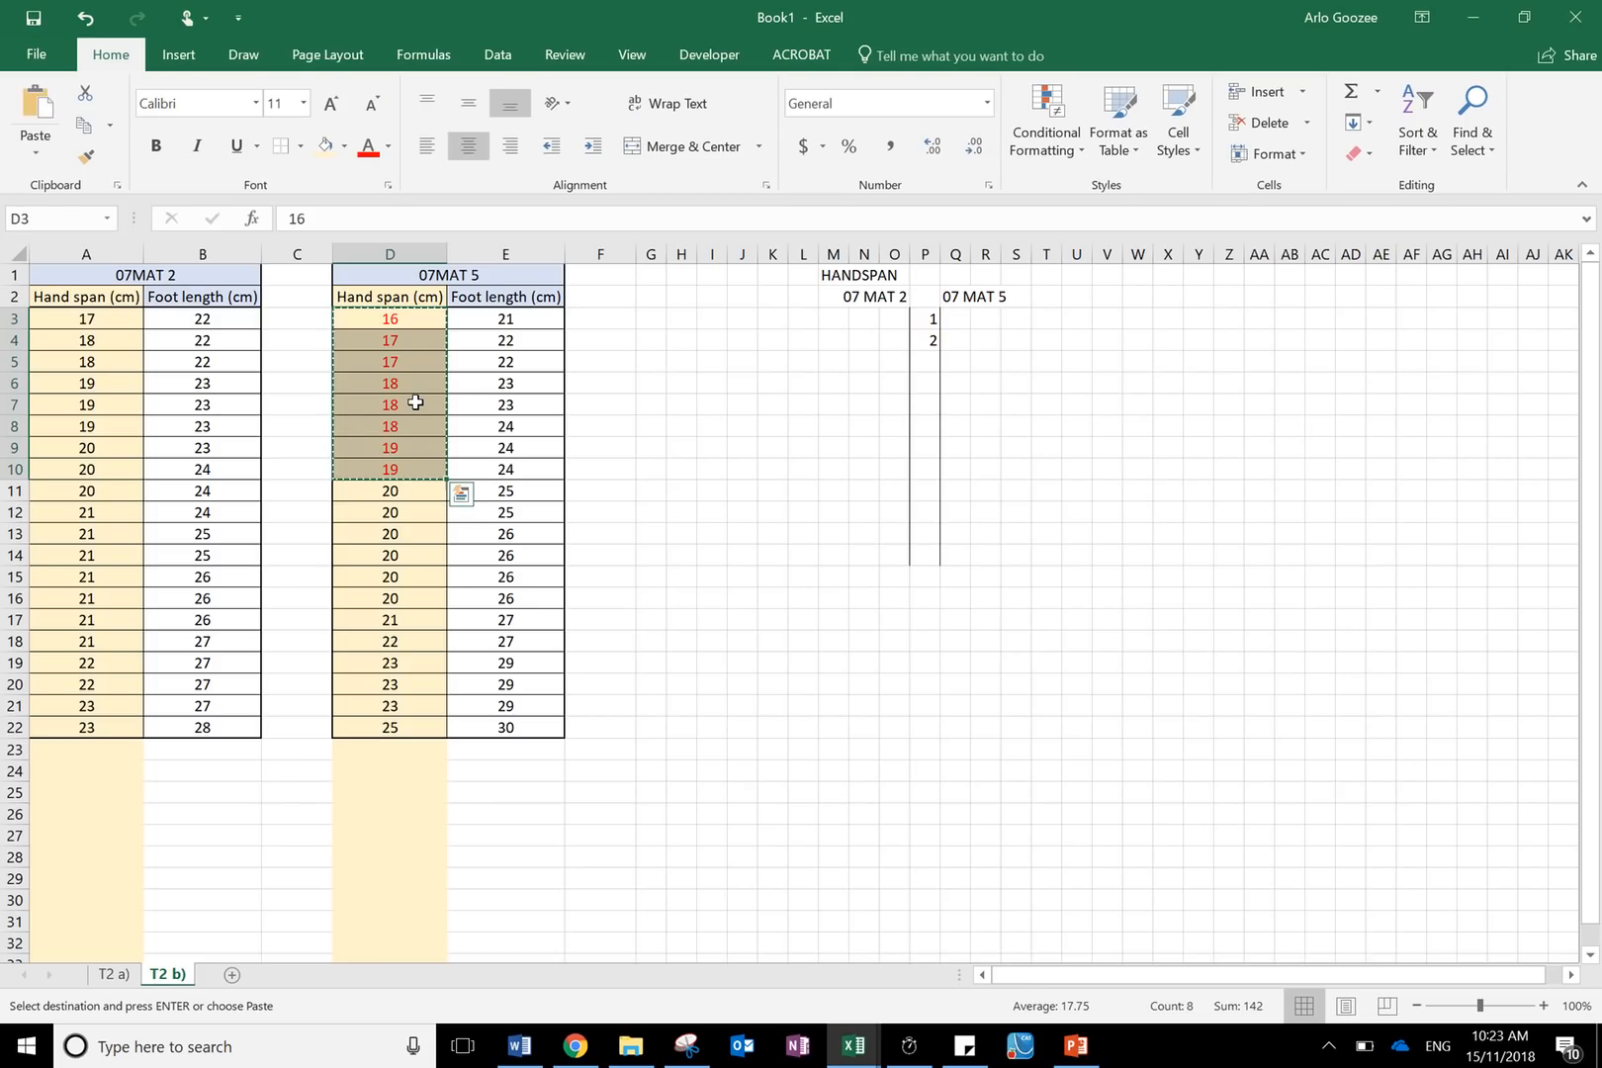
{"action": "left_click", "coordinate": [961, 318]}
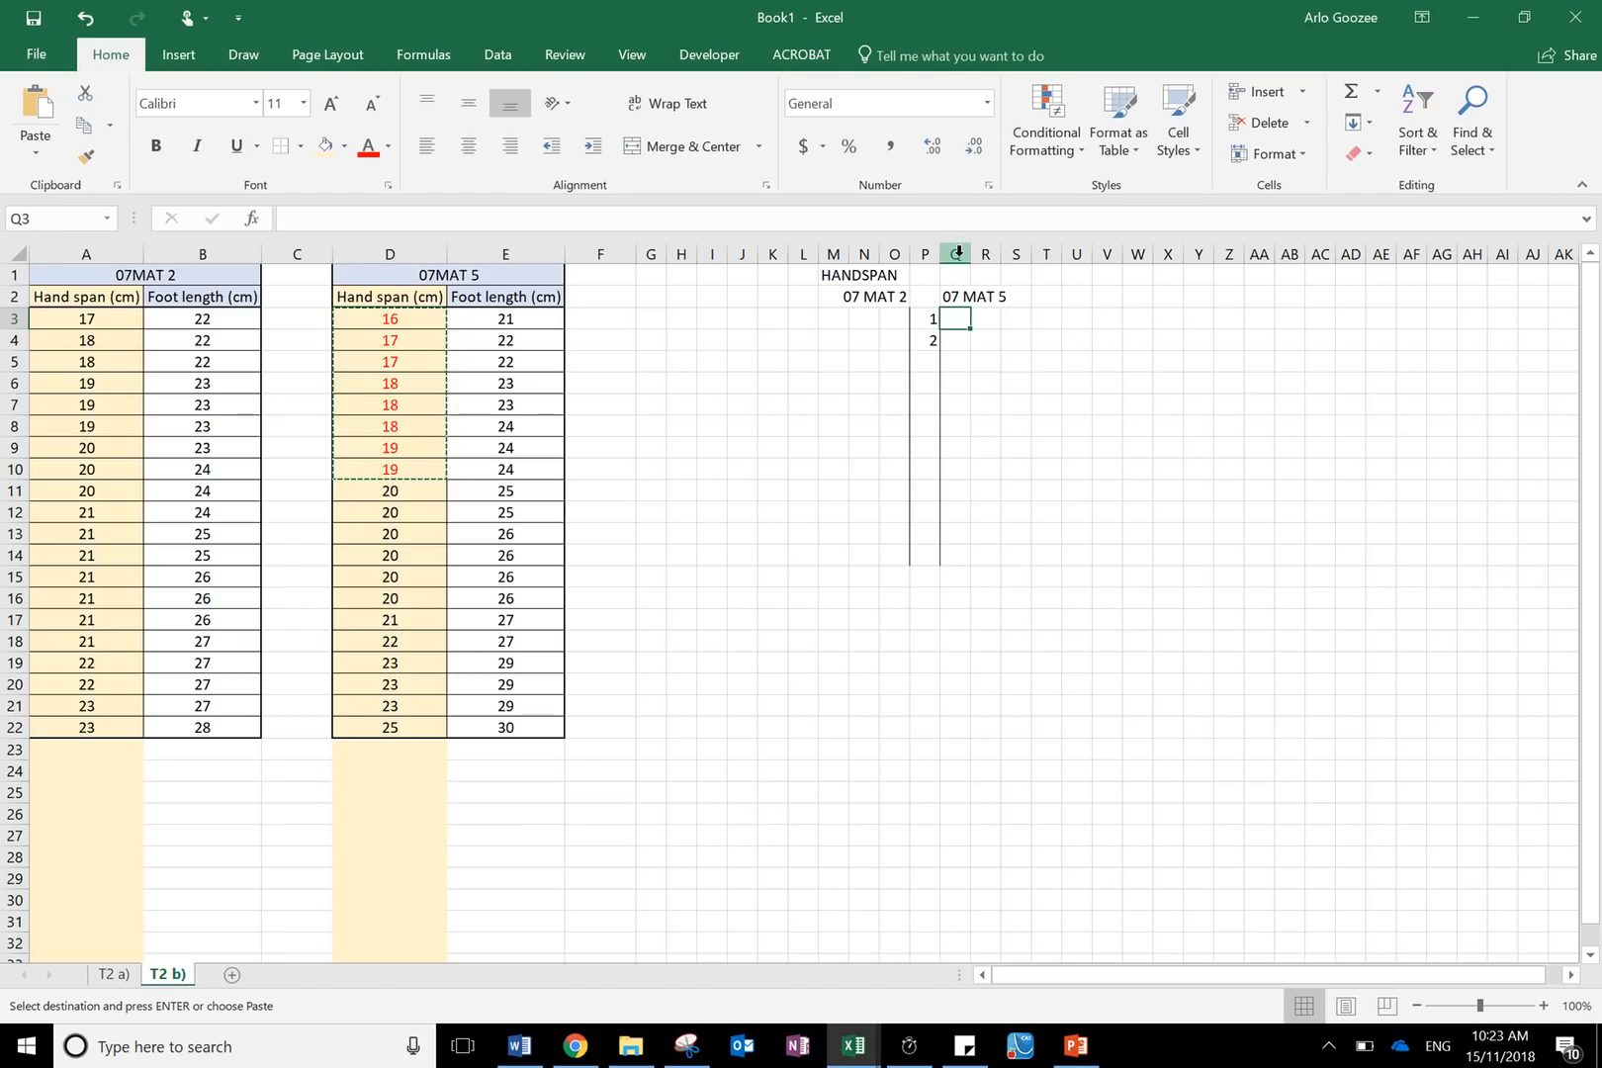
{"action": "right_click", "coordinate": [958, 316]}
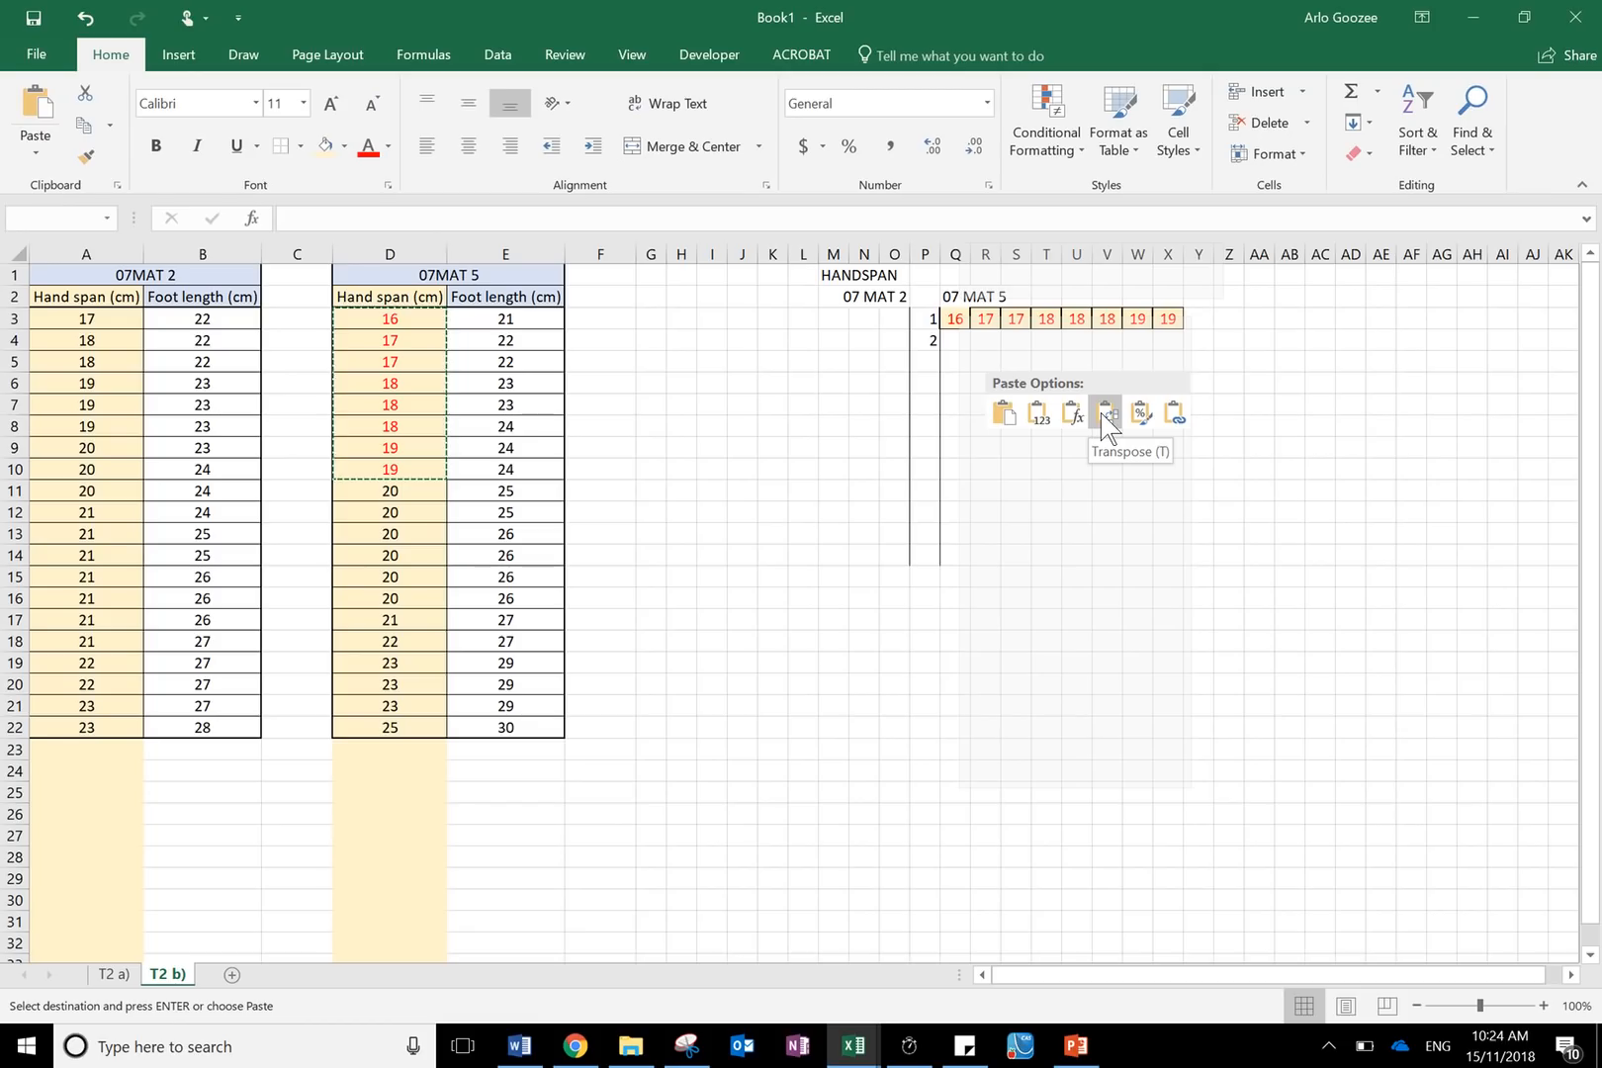
{"action": "left_click", "coordinate": [678, 334]}
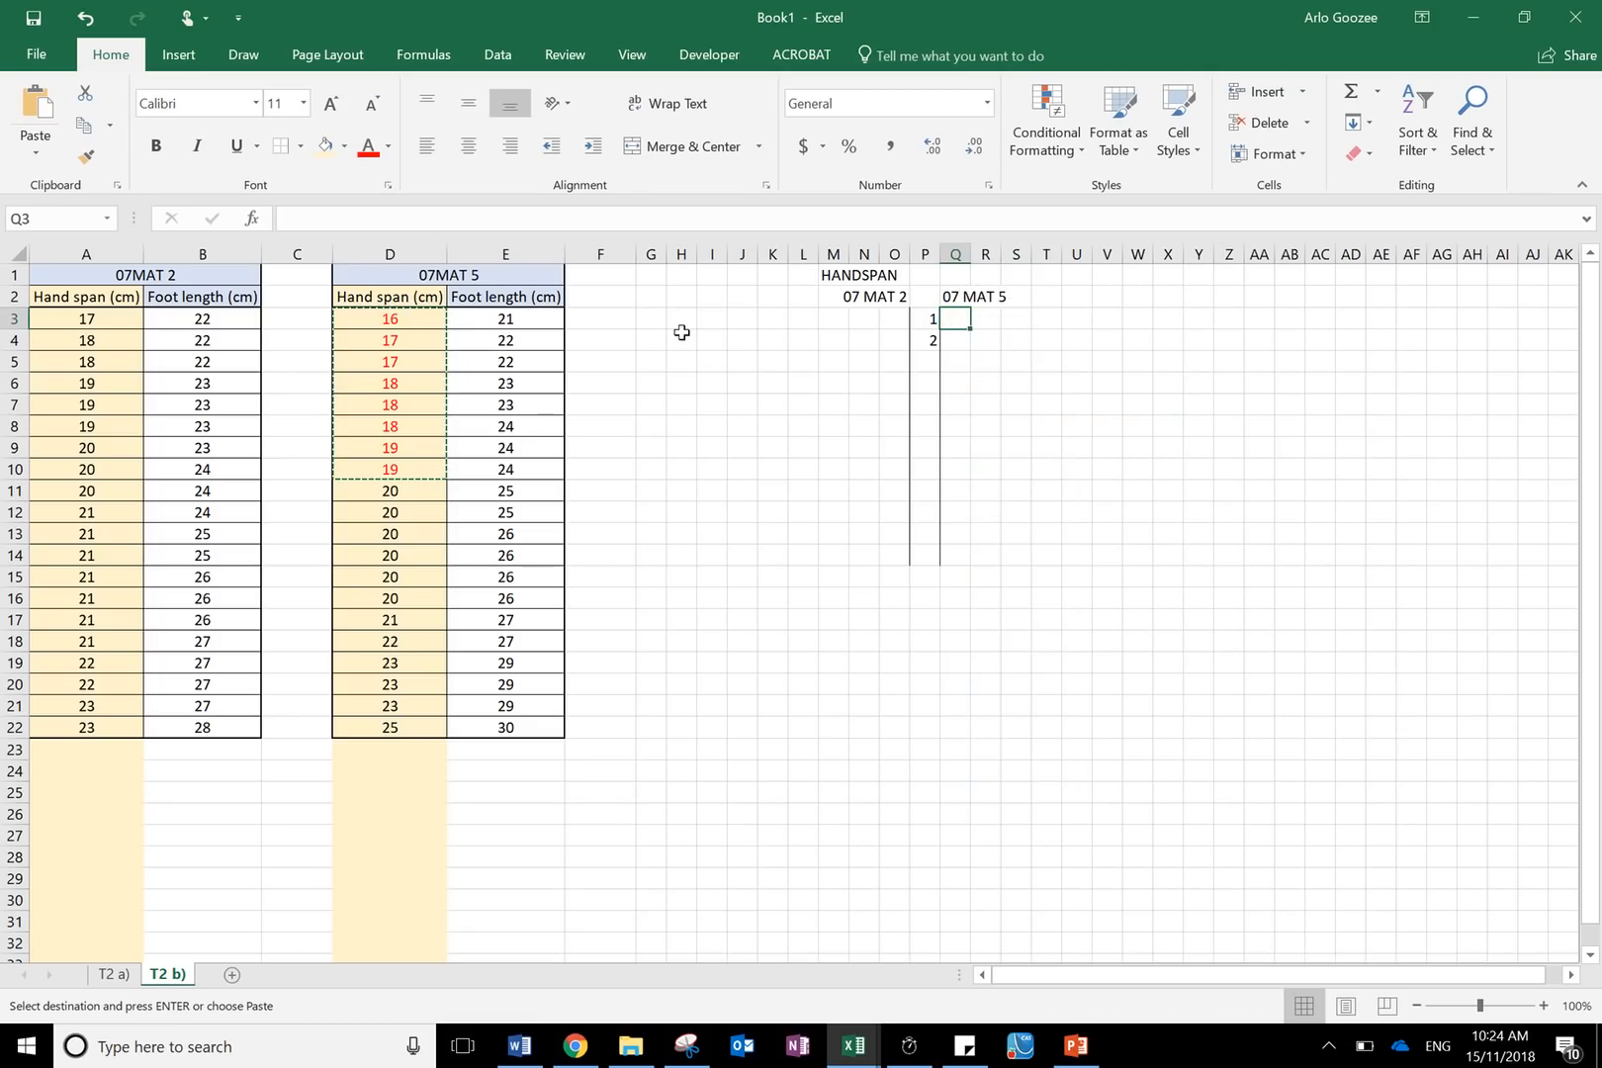
{"action": "left_click", "coordinate": [675, 334]}
{"action": "left_click", "coordinate": [653, 318]}
{"action": "right_click", "coordinate": [654, 318]}
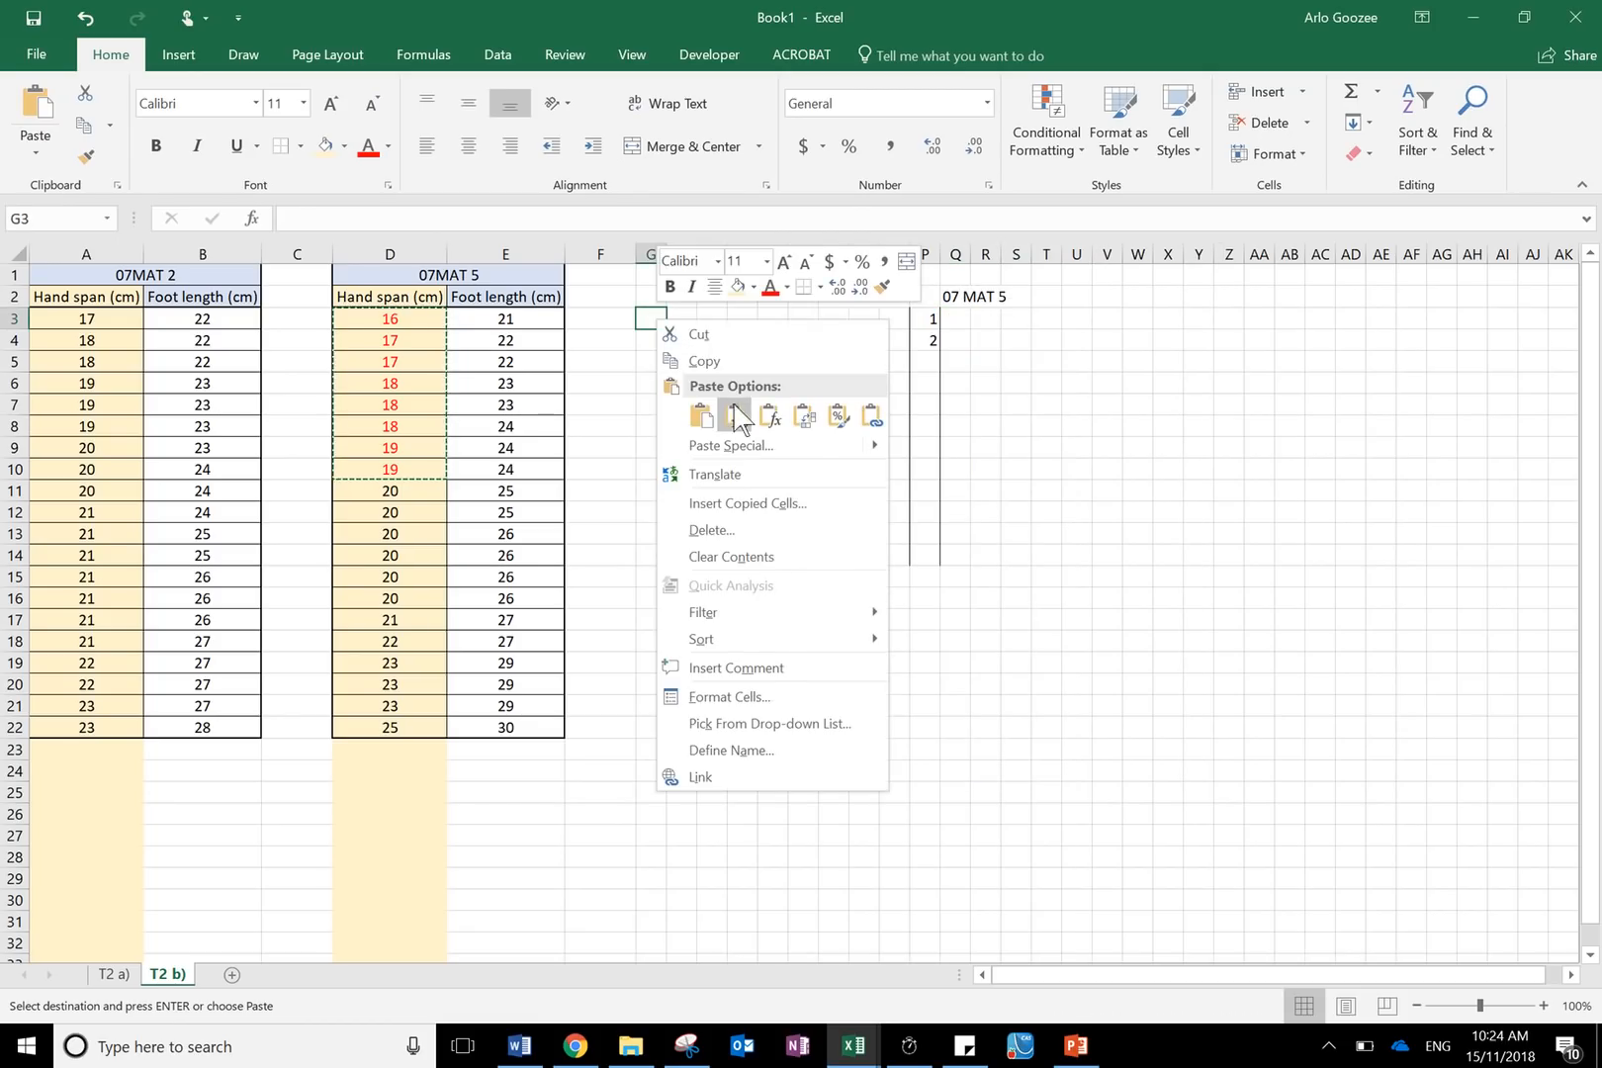
{"action": "key", "text": "Escape"}
{"action": "key", "text": "ctrl+v"}
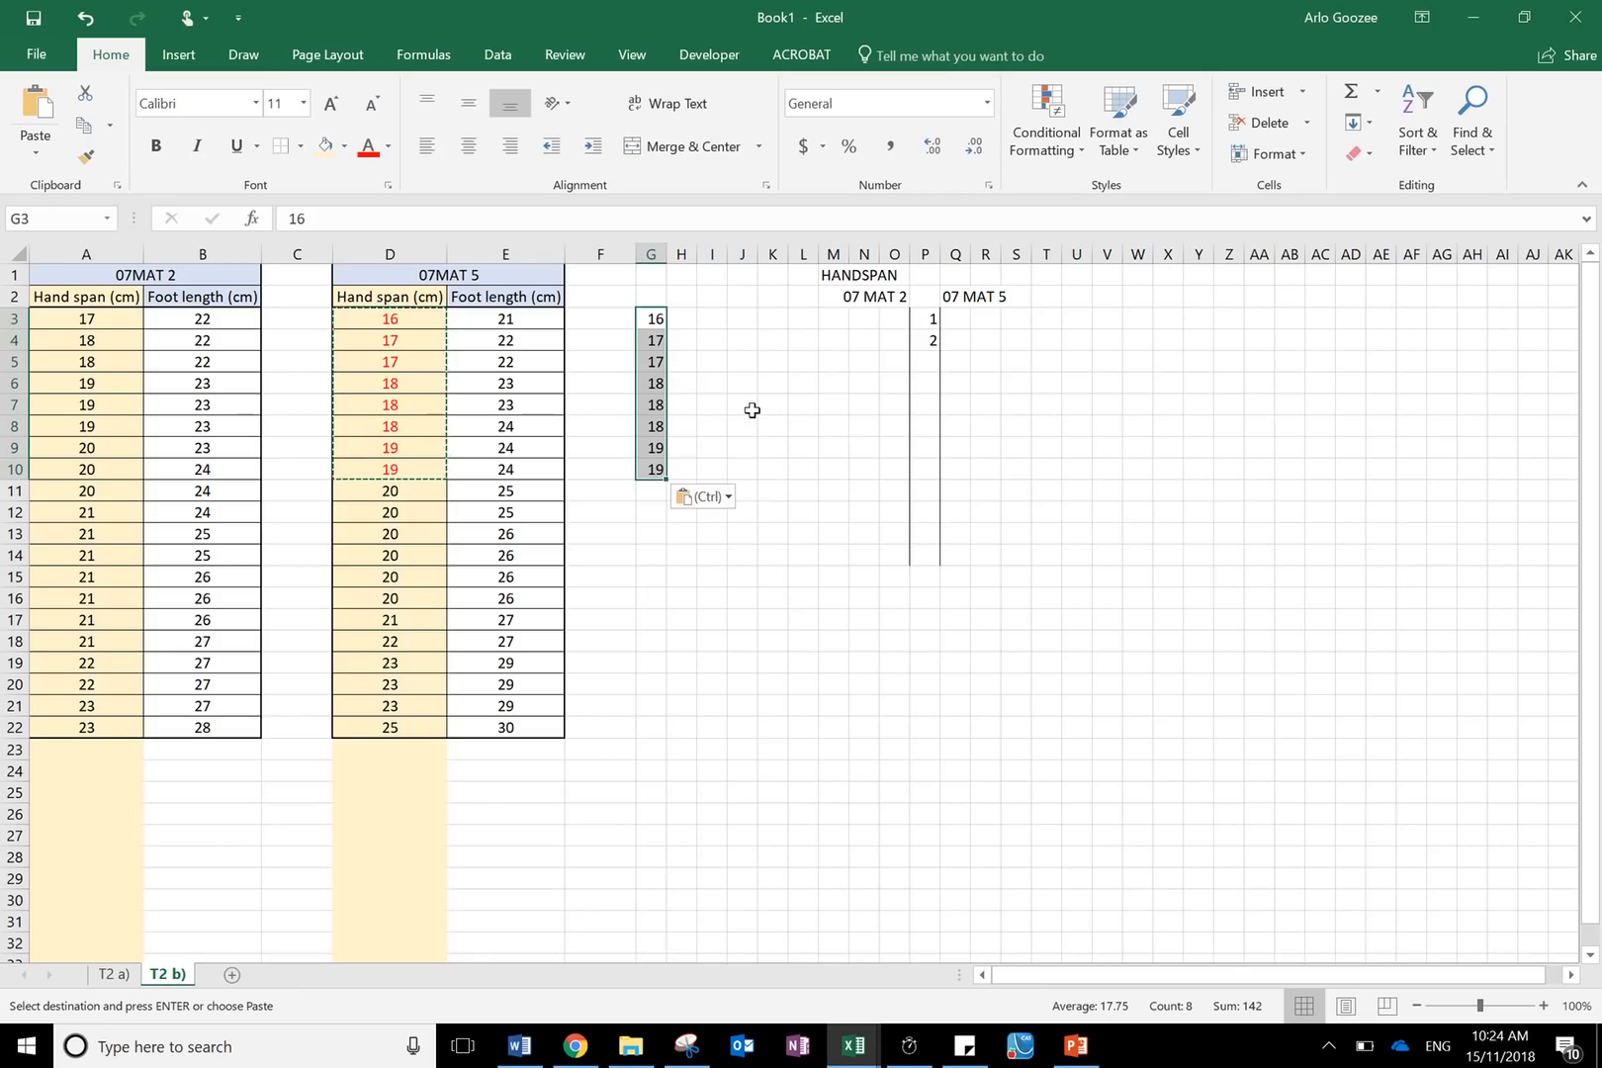
- Try pasting the copied values transposed into row 3 starting at Q3, then clear them
{"action": "key", "text": "ctrl+c"}
{"action": "left_click", "coordinate": [959, 323]}
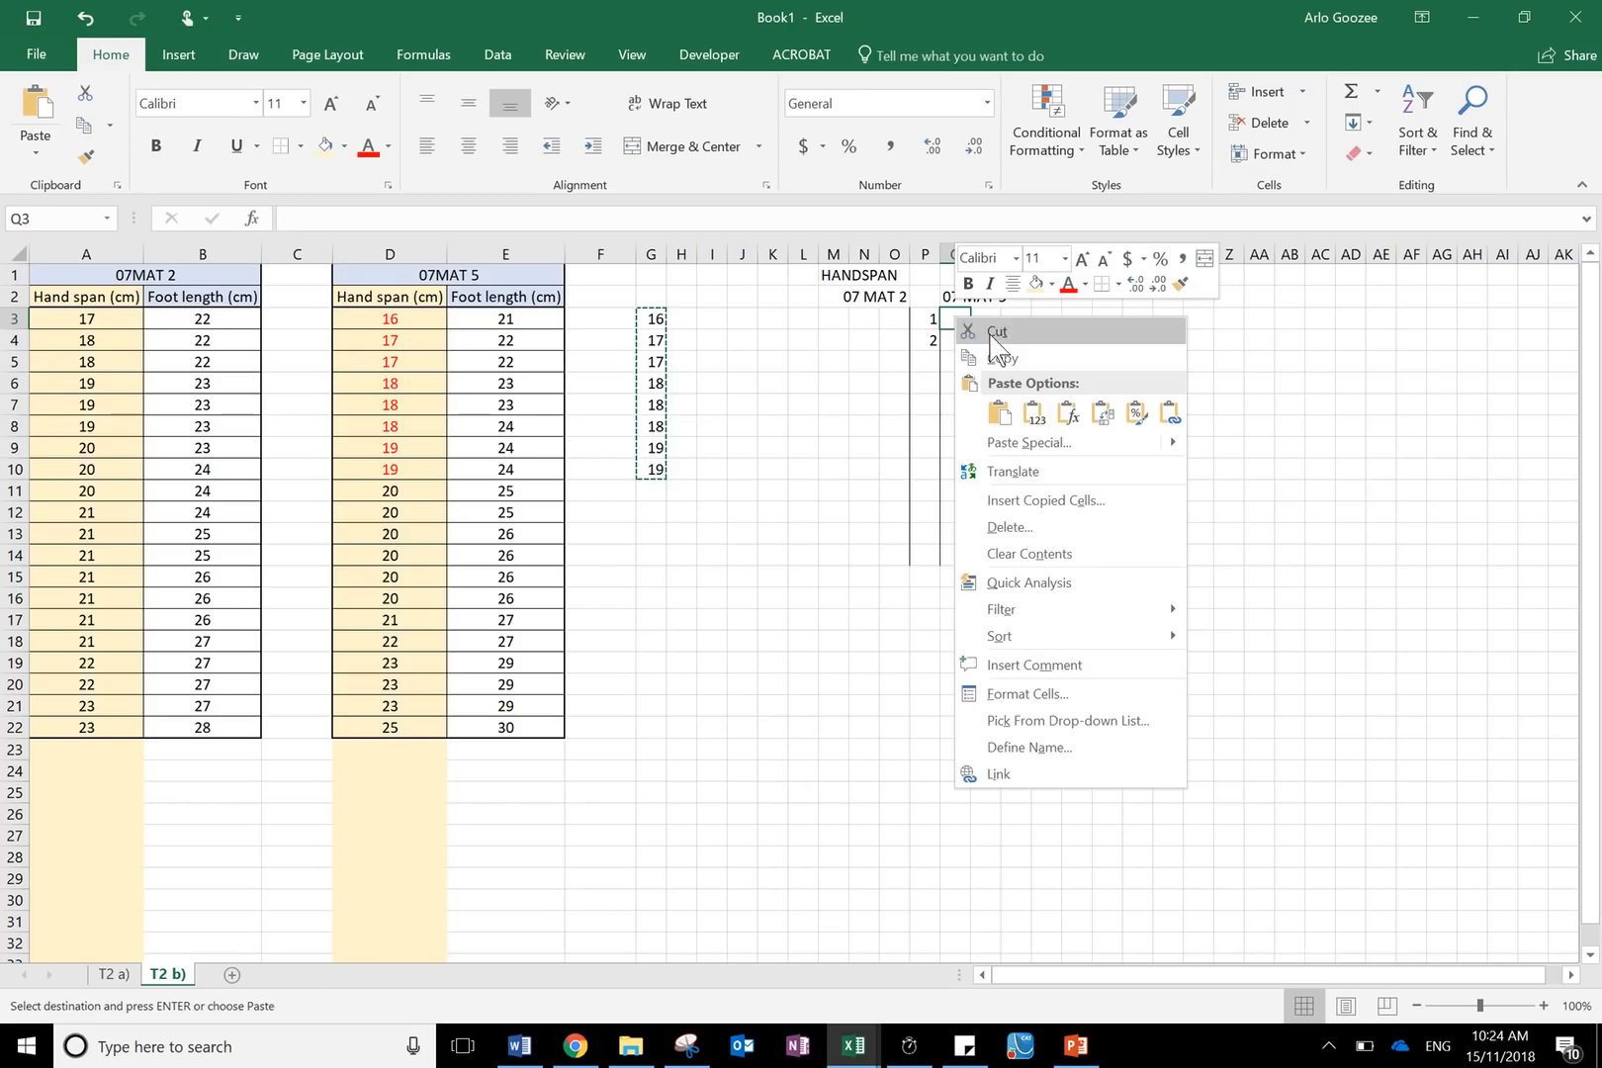
{"action": "left_click", "coordinate": [1095, 409]}
{"action": "left_click", "coordinate": [1088, 404]}
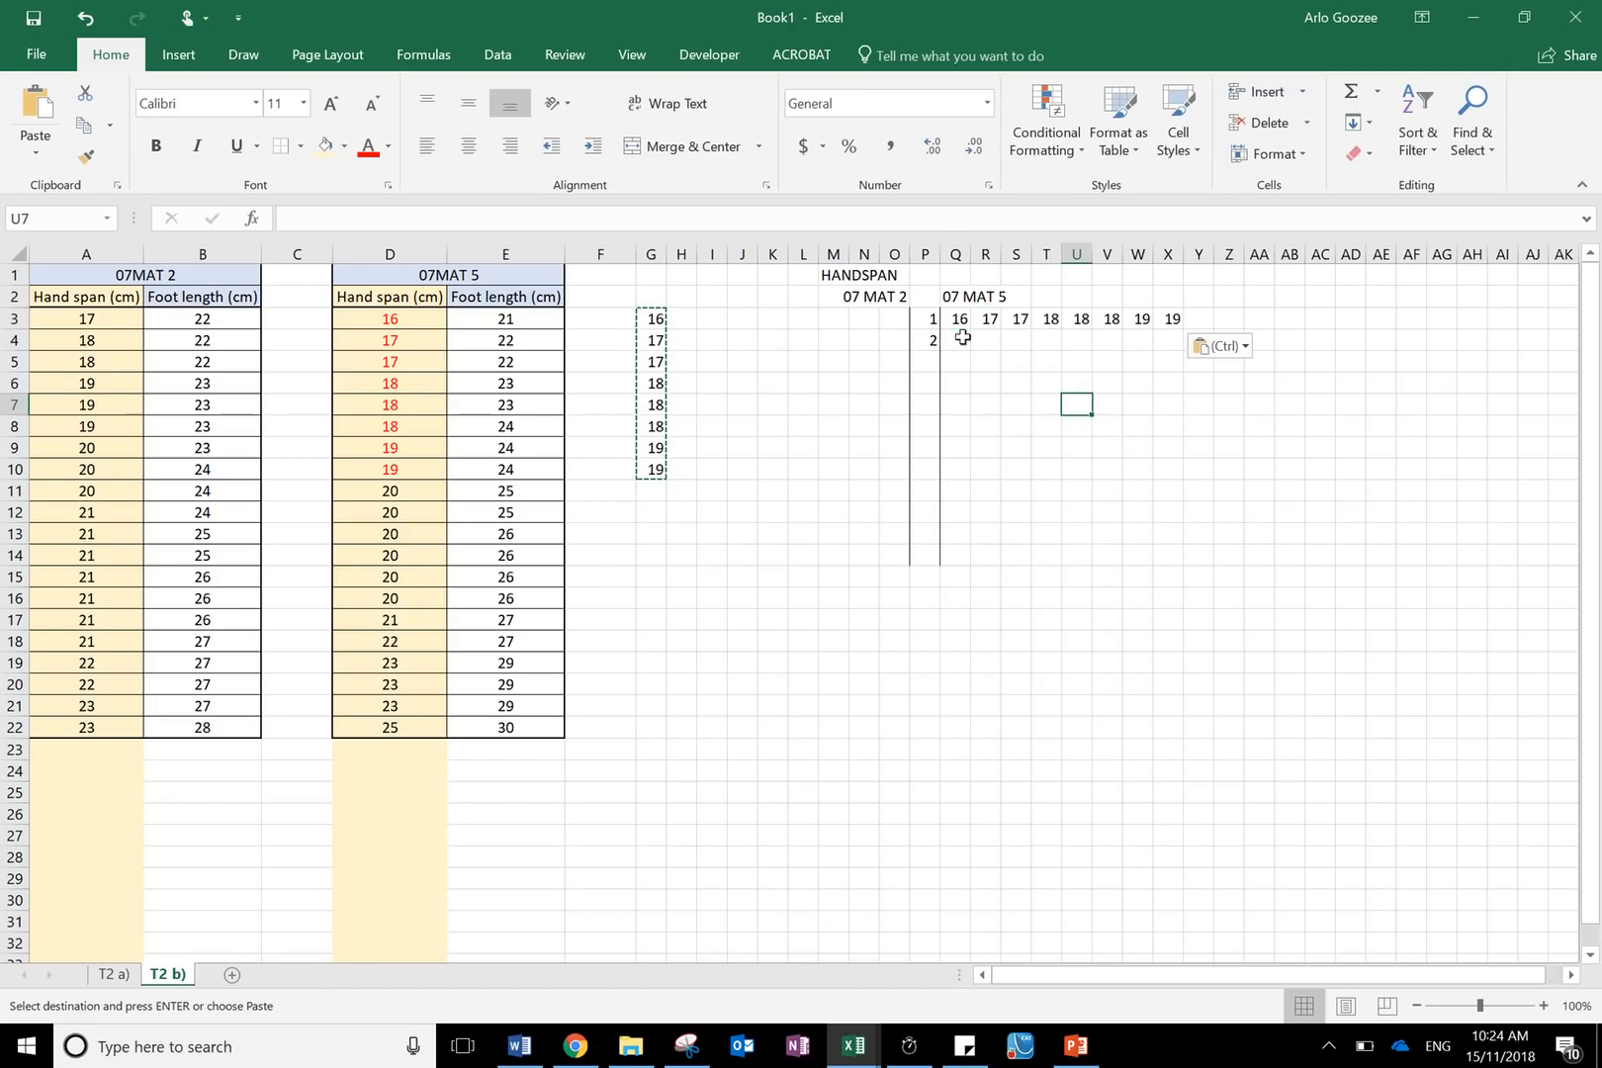
{"action": "left_click", "coordinate": [954, 325]}
{"action": "left_click_drag", "start_coordinate": [954, 324], "coordinate": [1256, 346]}
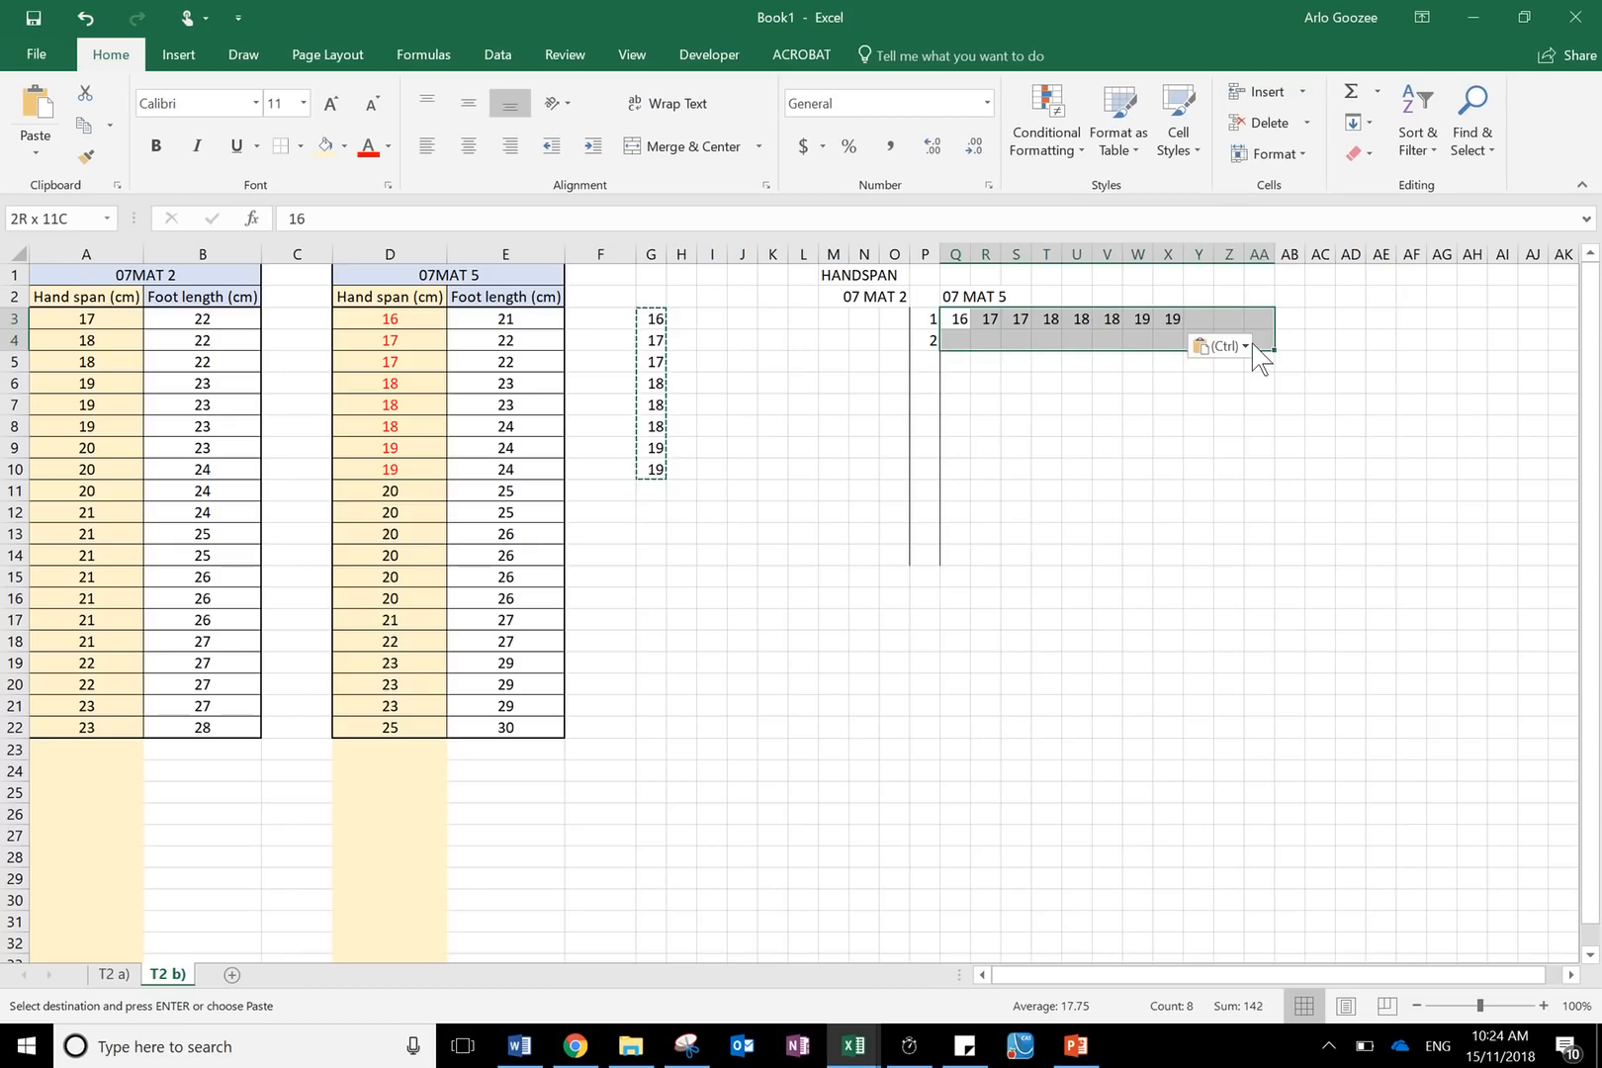
{"action": "key", "text": "Delete"}
- Enter the 07 MAT 5 leaves 6, 7, 7, 8, 8, 8, 9, 9 for stem 1 across Q3:X3
{"action": "left_click_drag", "start_coordinate": [757, 302], "coordinate": [652, 516]}
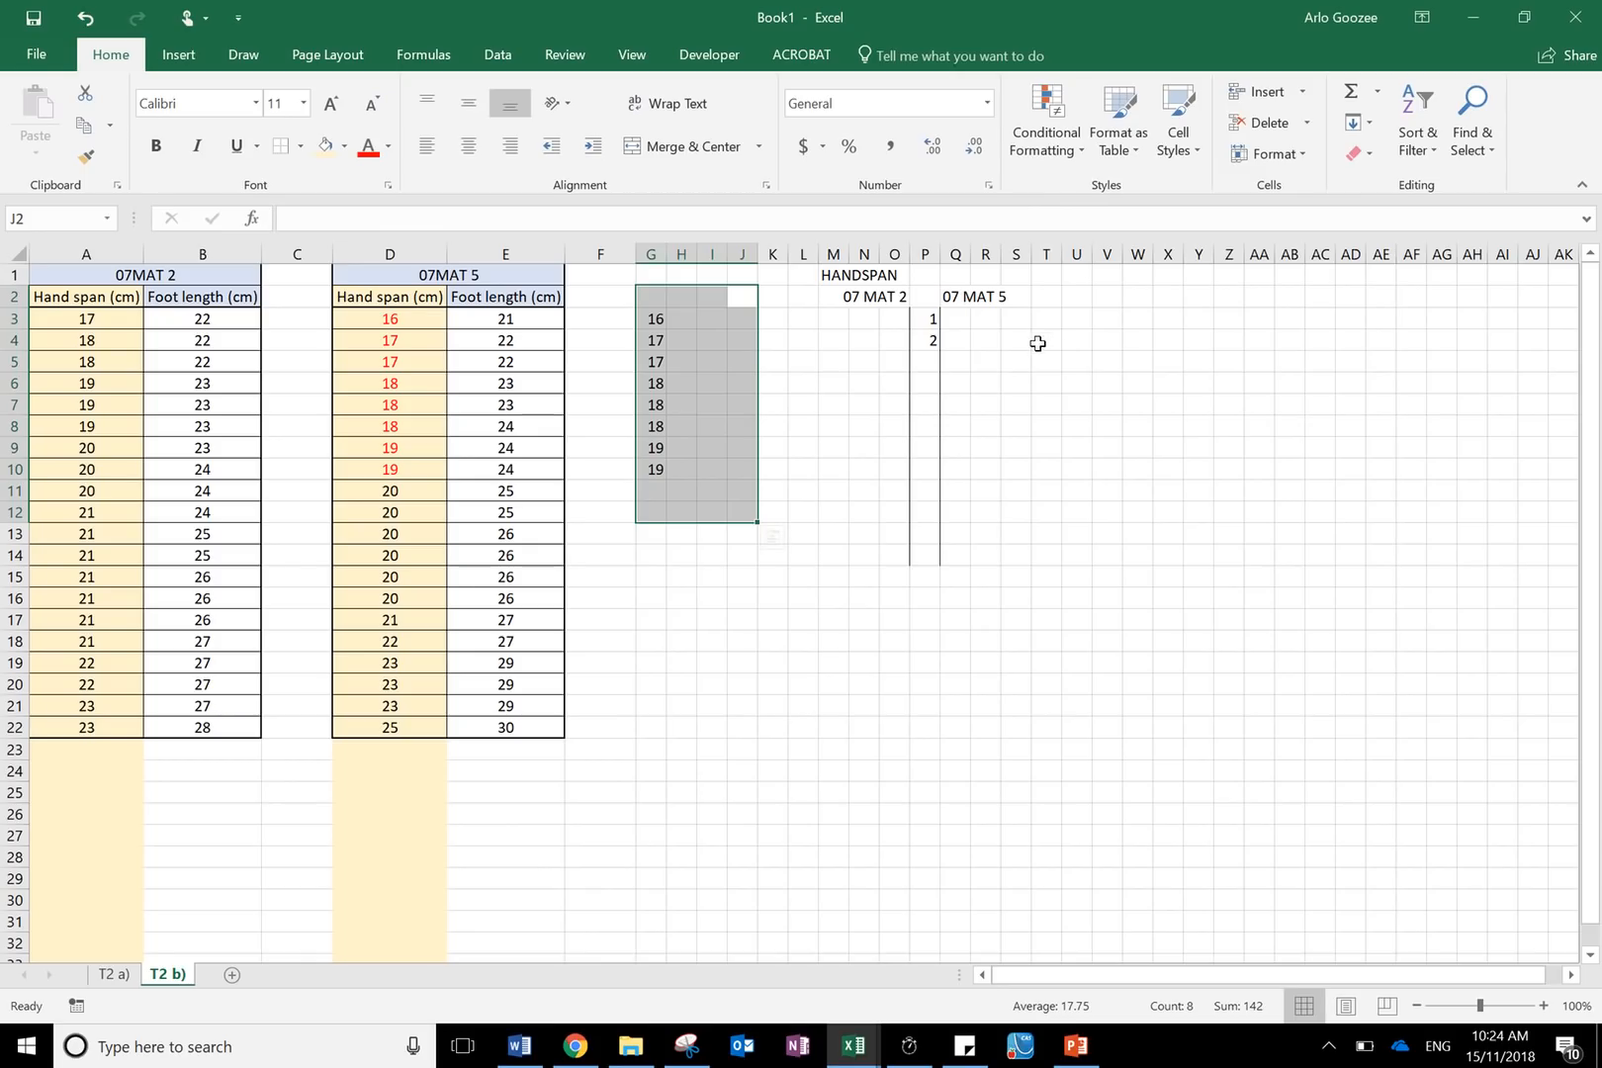
{"action": "left_click", "coordinate": [956, 319]}
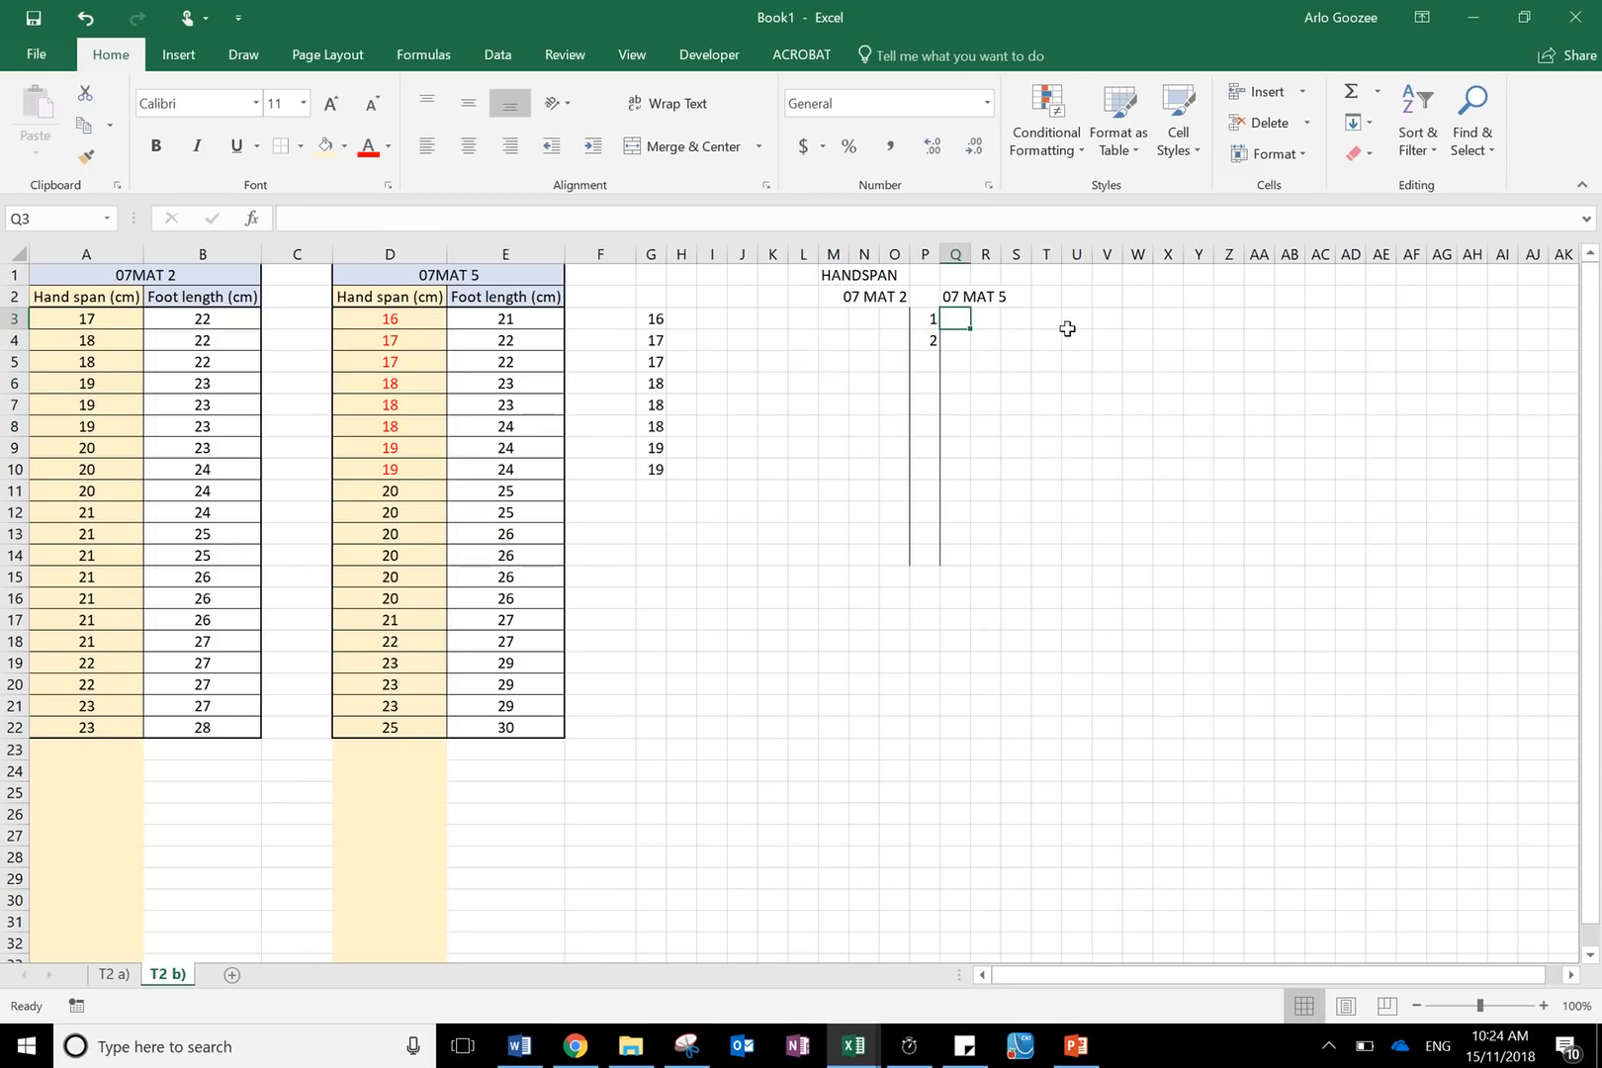
{"action": "type", "text": "6"}
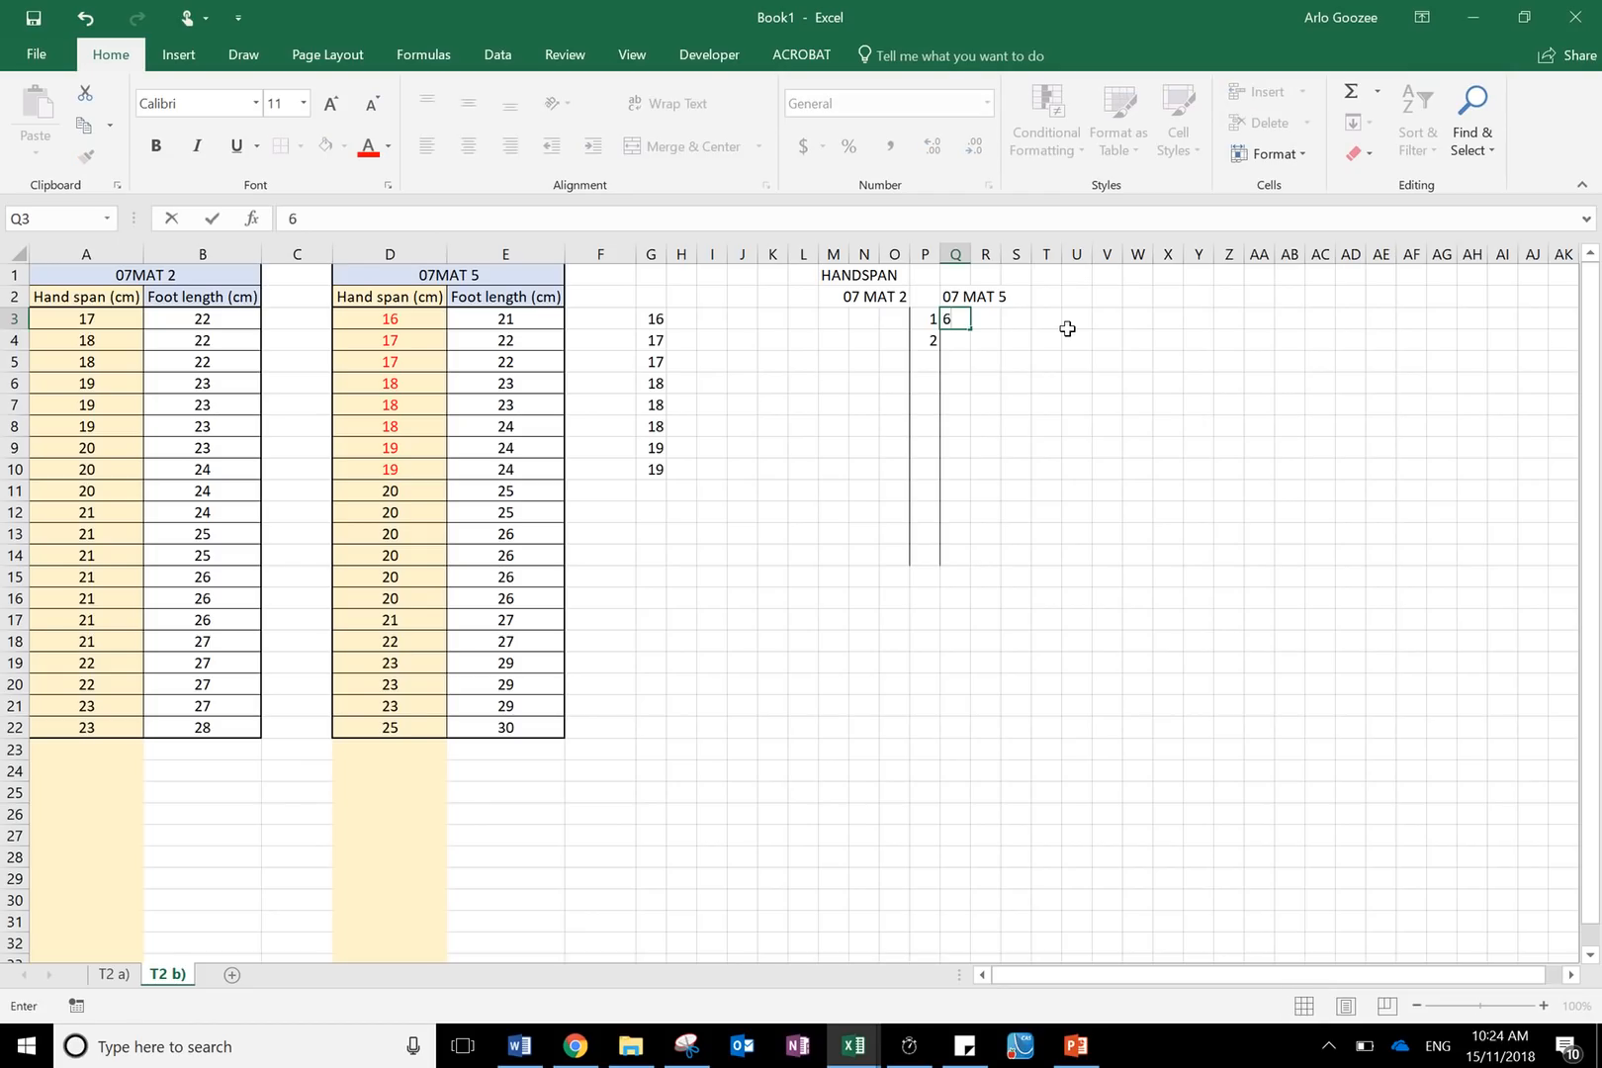
{"action": "key", "text": "Return"}
{"action": "key", "text": "Up"}
{"action": "key", "text": "Right"}
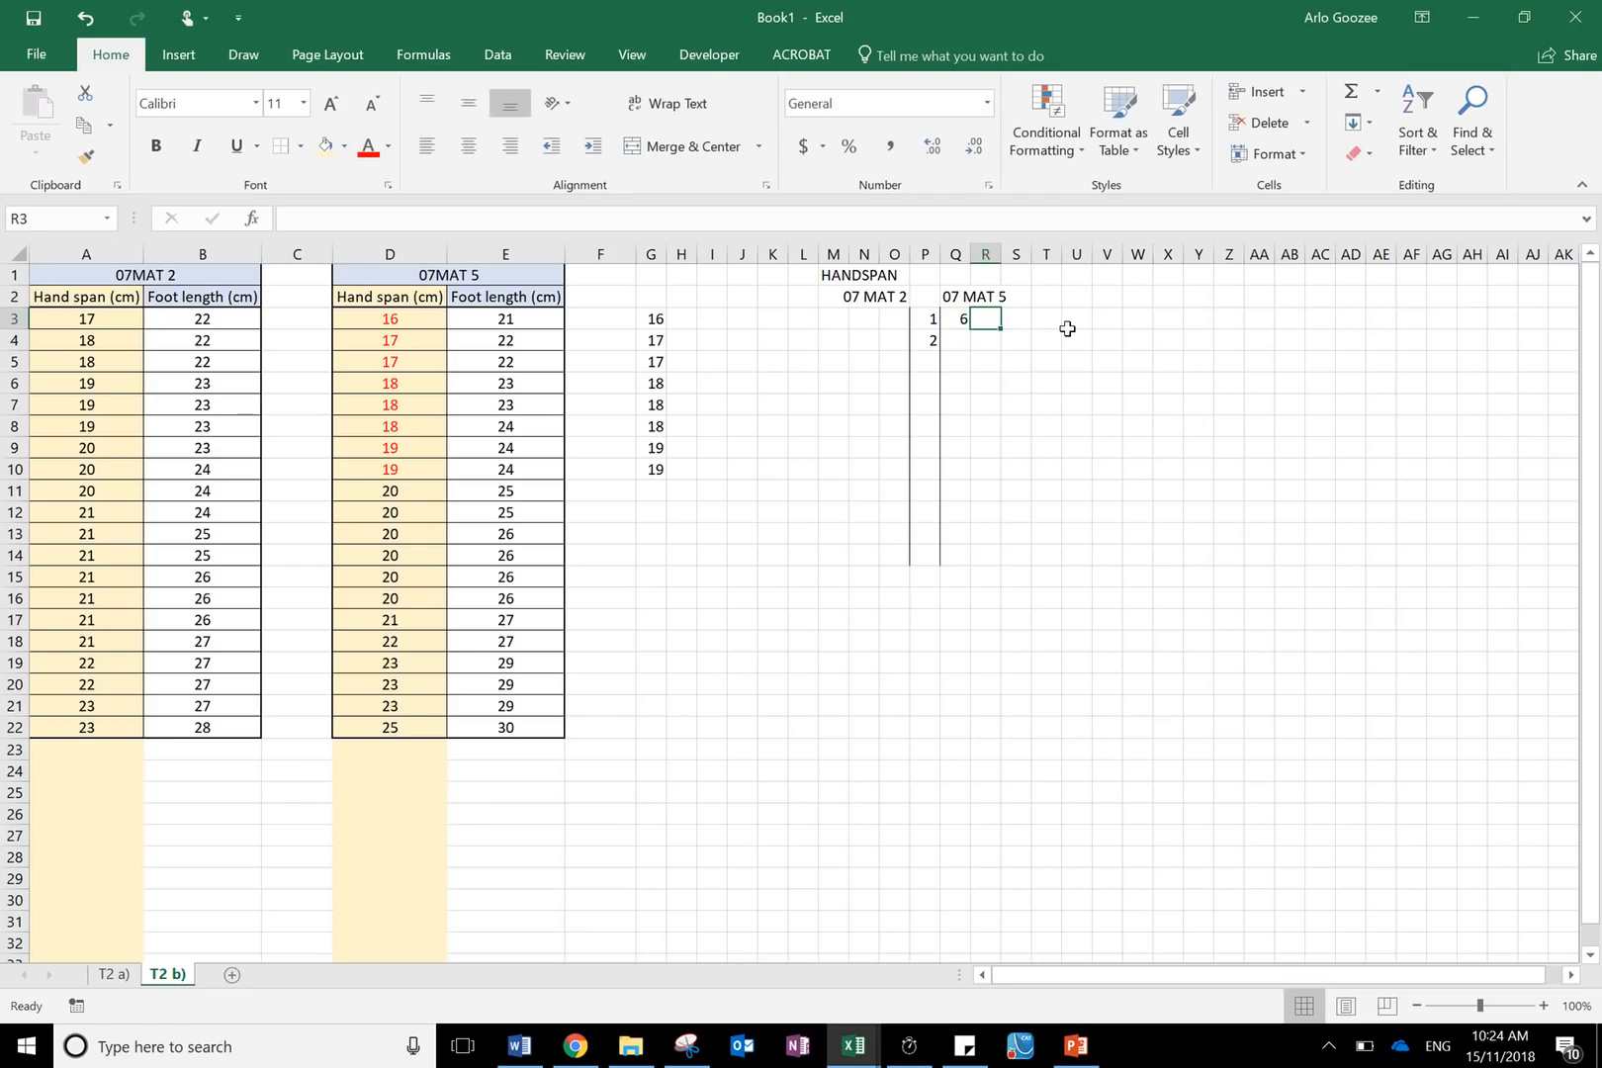
{"action": "type", "text": "7"}
{"action": "key", "text": "Right"}
{"action": "type", "text": "7"}
{"action": "key", "text": "Right"}
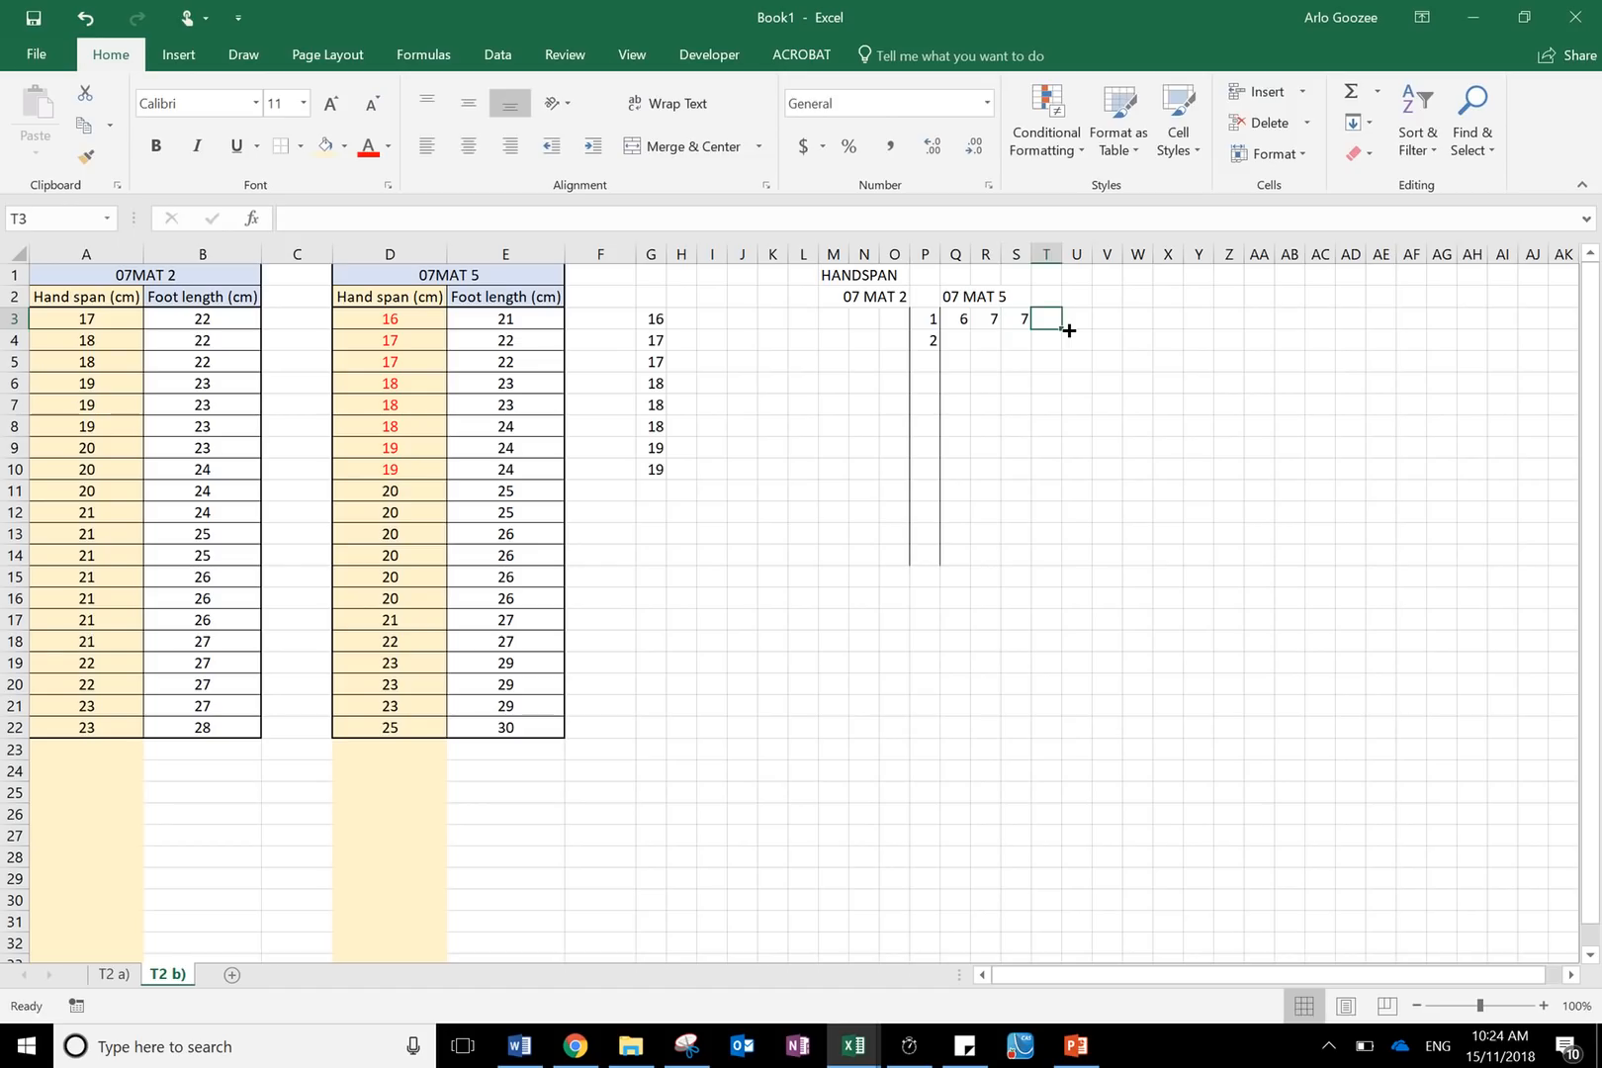
{"action": "type", "text": "8"}
{"action": "key", "text": "Right"}
{"action": "type", "text": "8"}
{"action": "key", "text": "Right"}
{"action": "type", "text": "8"}
{"action": "key", "text": "Right"}
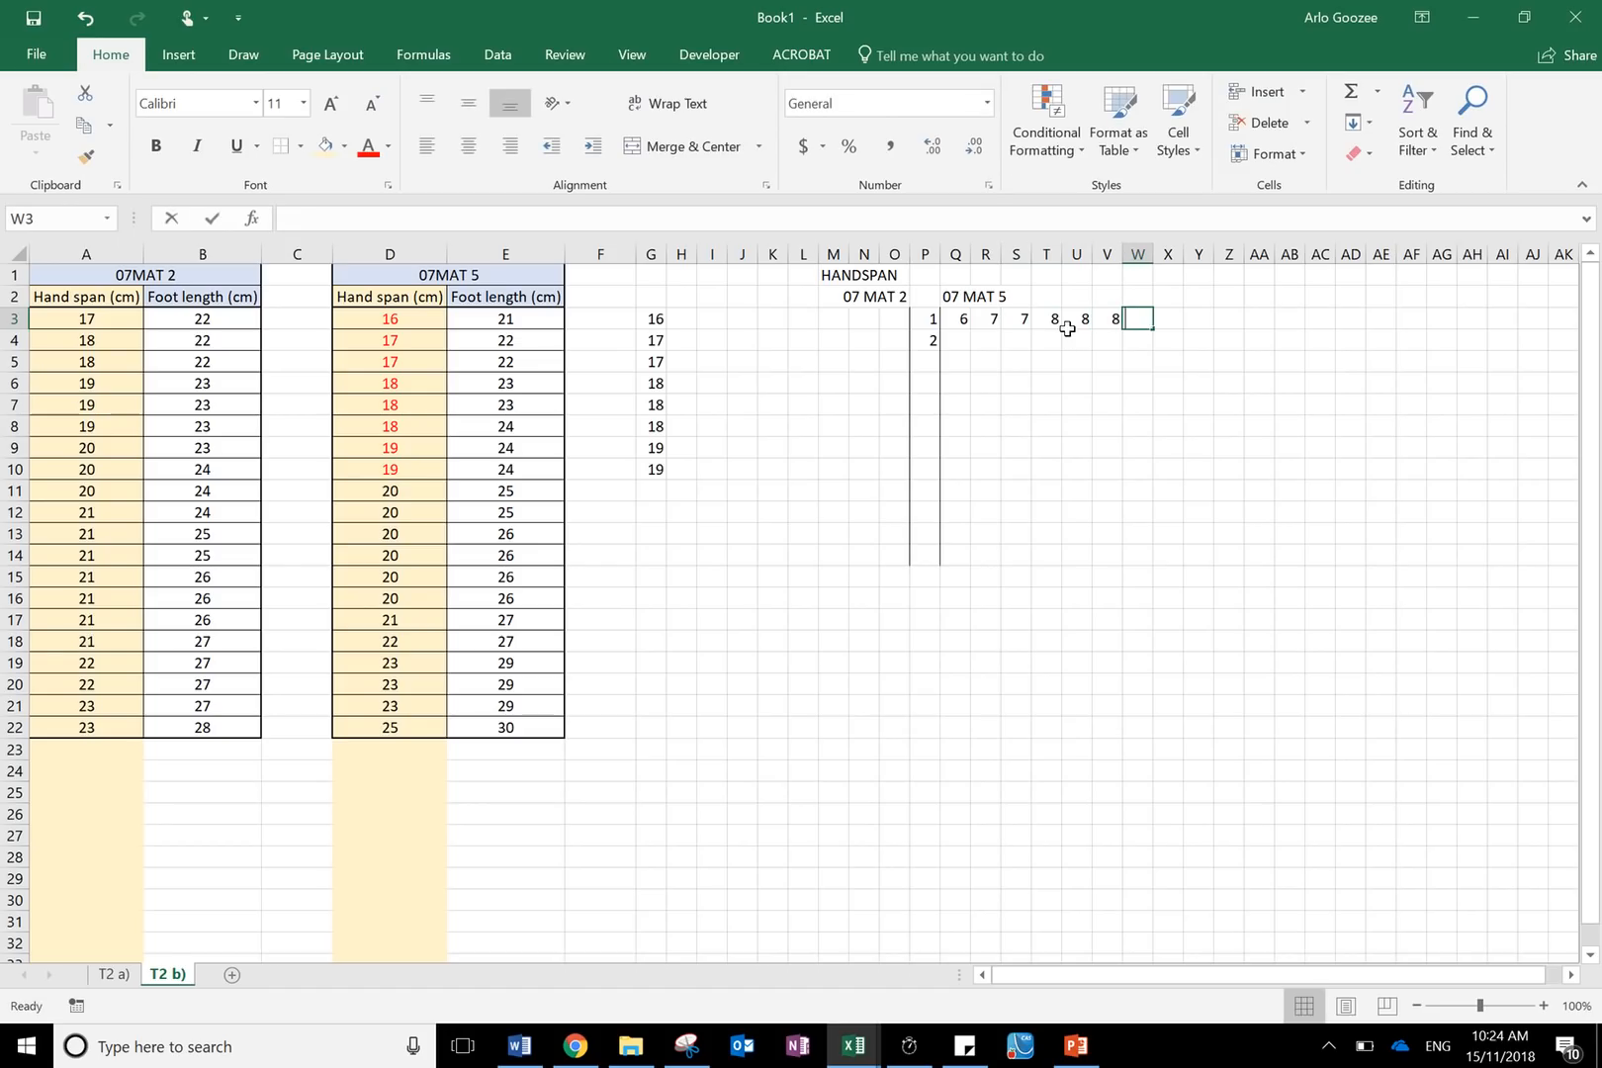
{"action": "type", "text": "9"}
{"action": "key", "text": "Right"}
{"action": "type", "text": "9"}
{"action": "key", "text": "Right"}
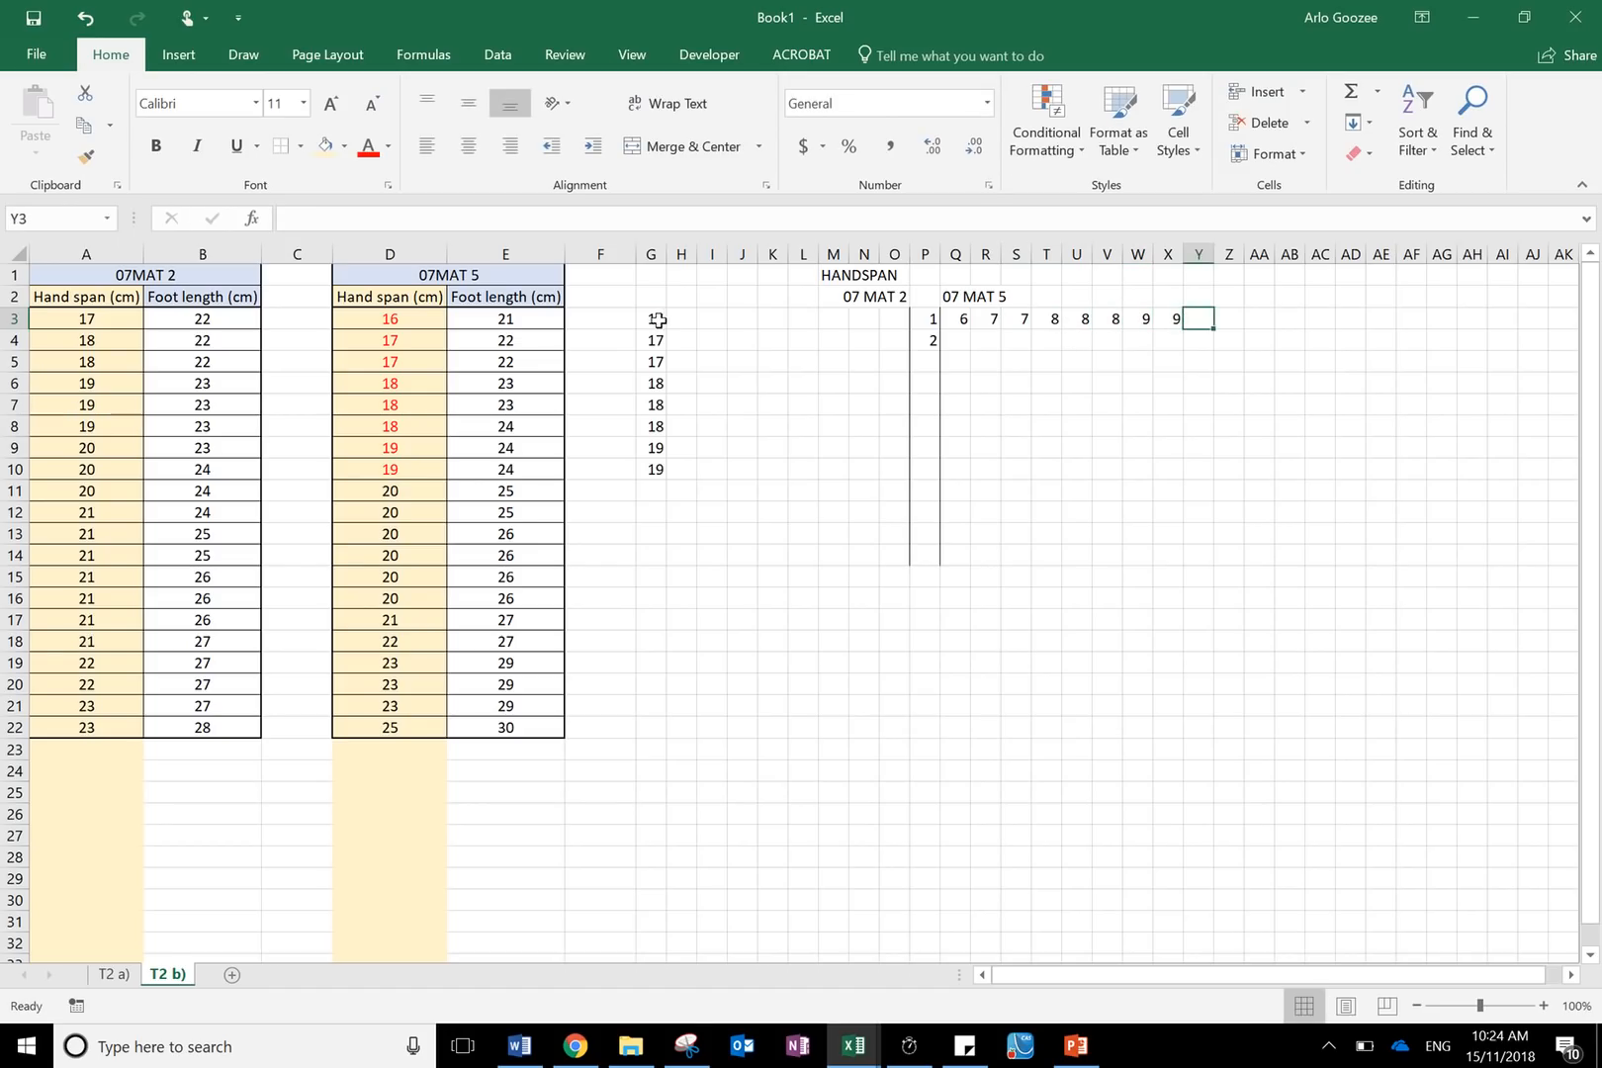
- Paste the G3:G10 values transposed into row 5 from Q5 to check the leaves, then clear that row
{"action": "left_click_drag", "start_coordinate": [655, 318], "coordinate": [663, 461]}
{"action": "key", "text": "ctrl+c"}
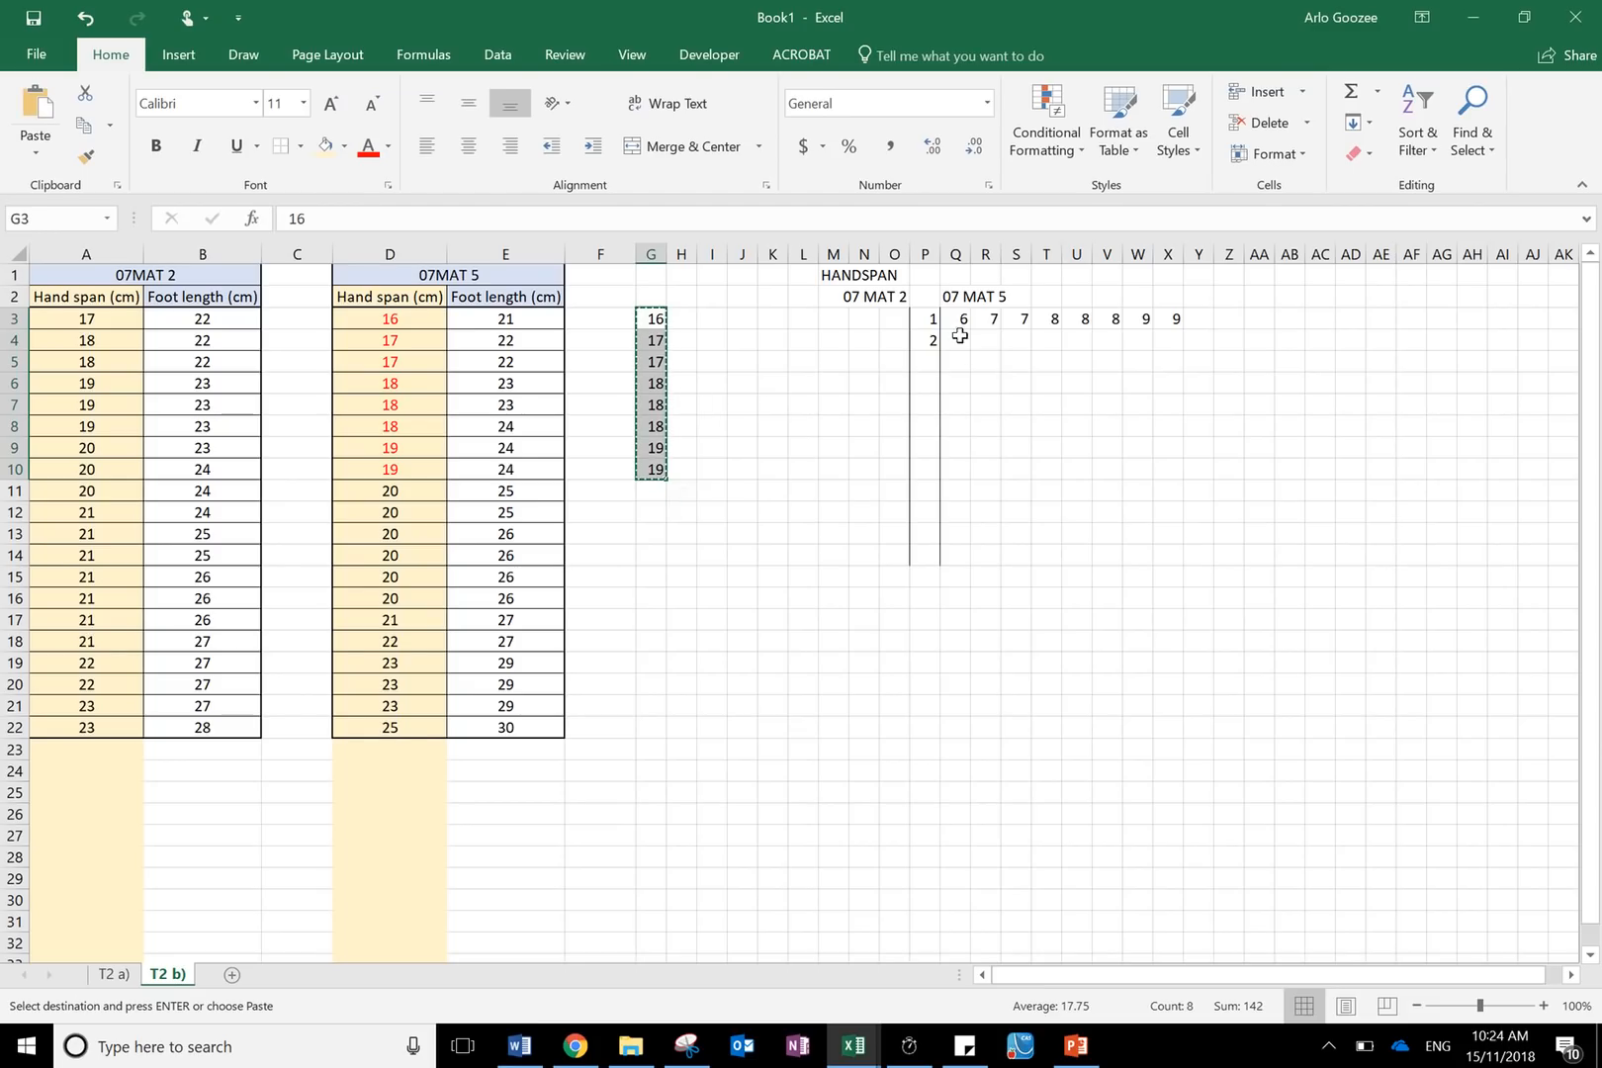
{"action": "left_click", "coordinate": [954, 366]}
{"action": "right_click", "coordinate": [954, 366]}
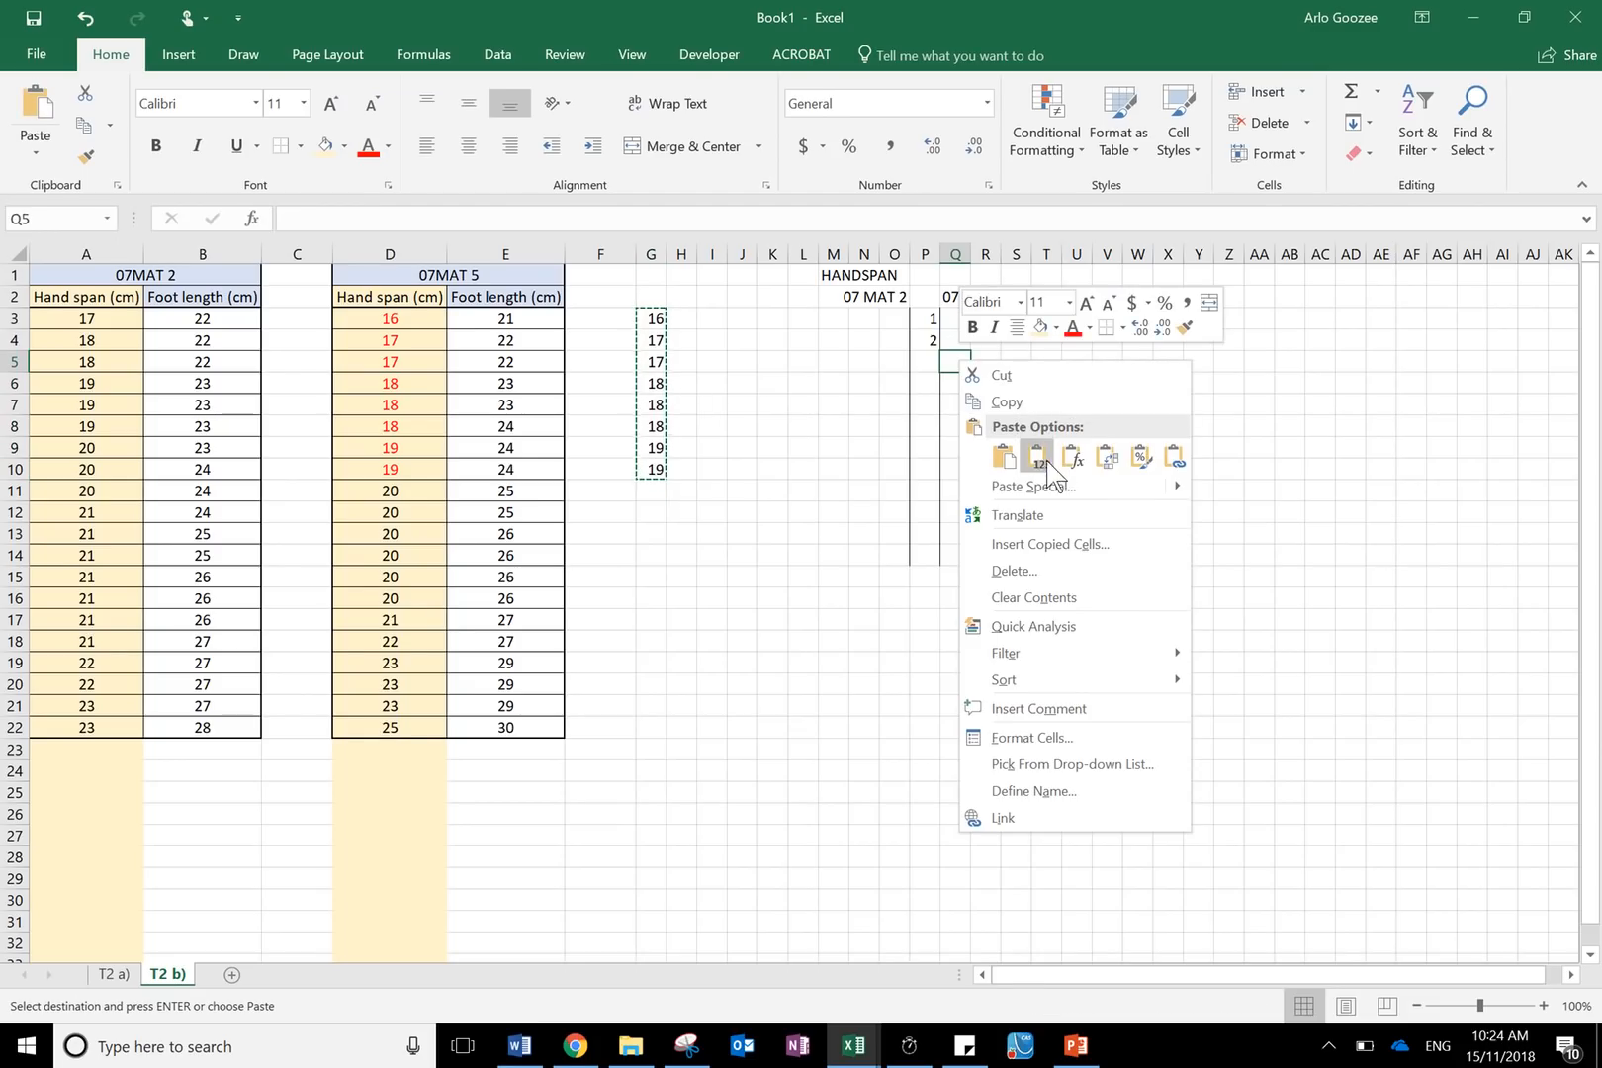
{"action": "left_click", "coordinate": [1098, 463]}
{"action": "left_click", "coordinate": [957, 319]}
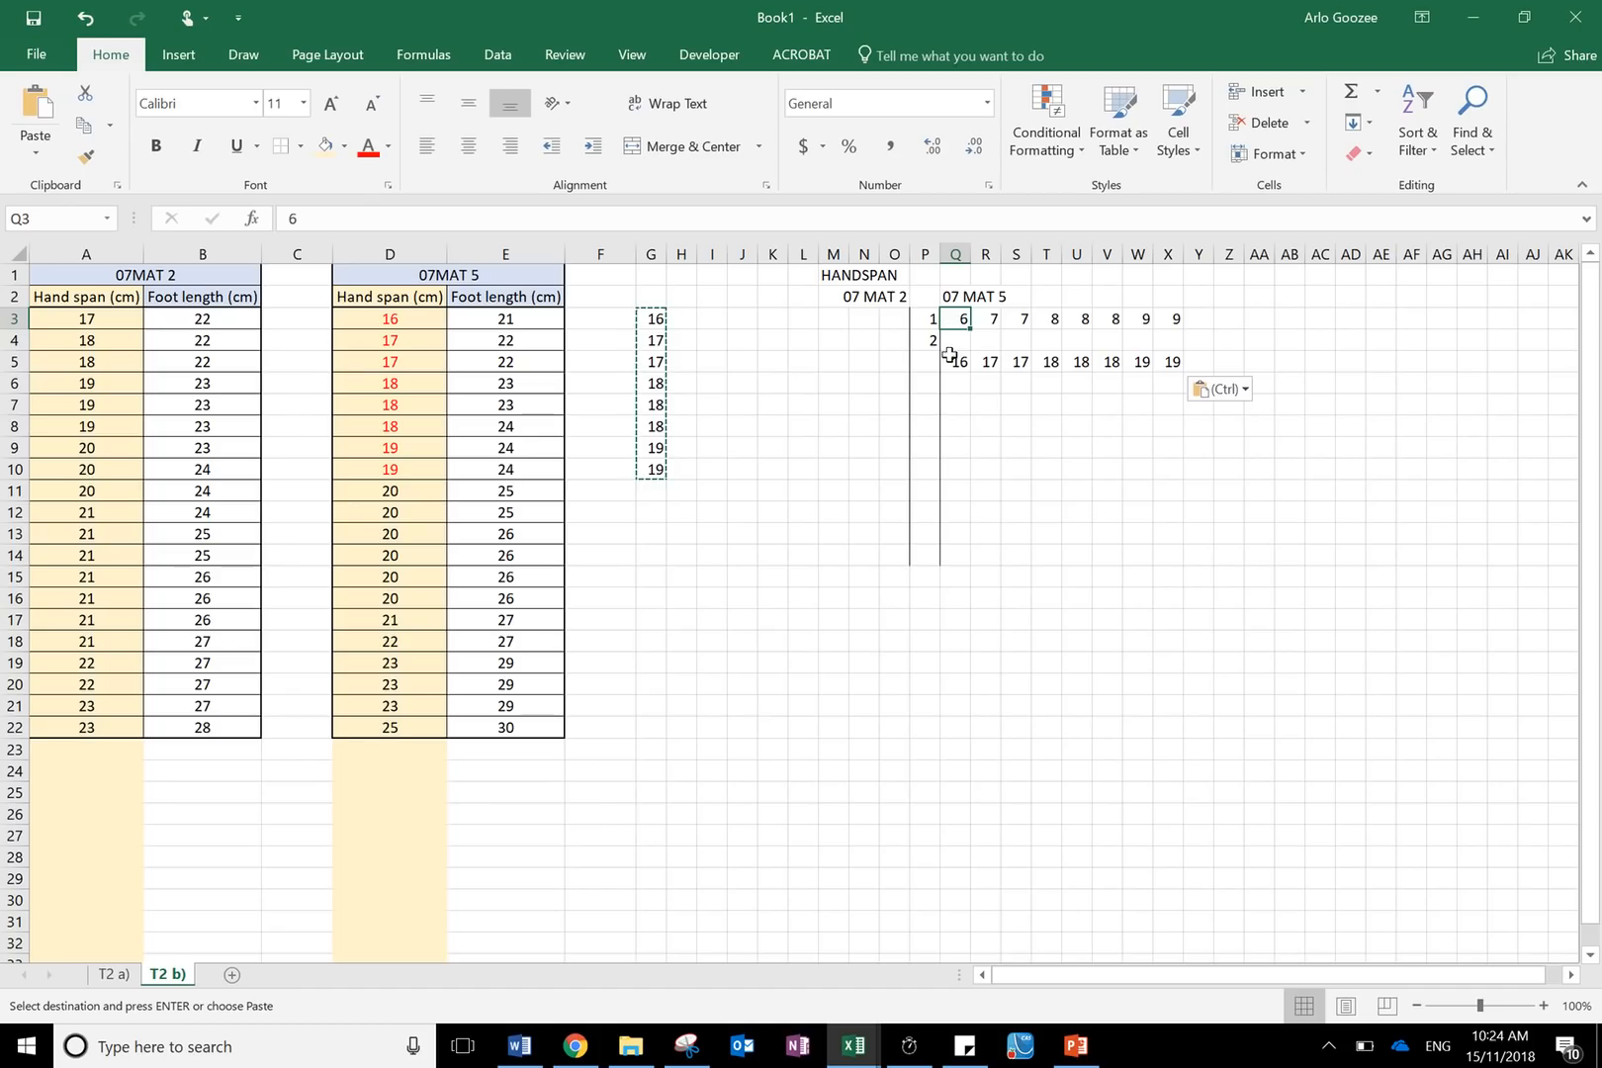
{"action": "left_click", "coordinate": [951, 360]}
{"action": "left_click", "coordinate": [928, 317]}
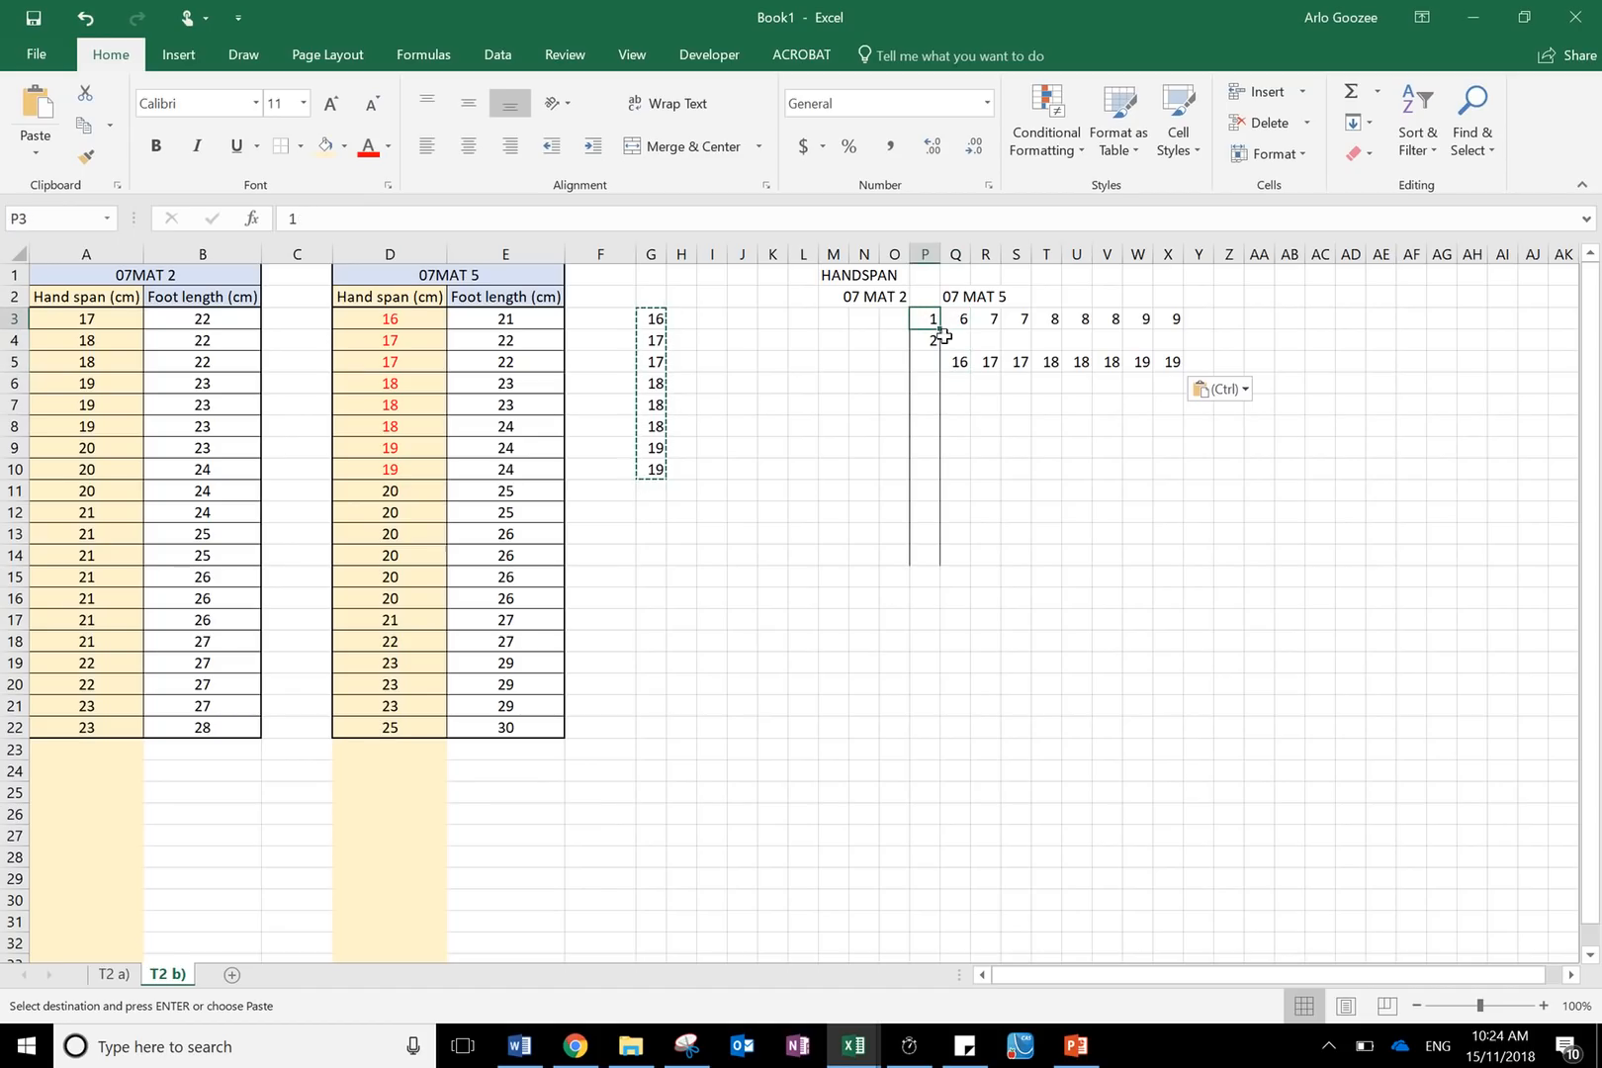
{"action": "left_click", "coordinate": [967, 322]}
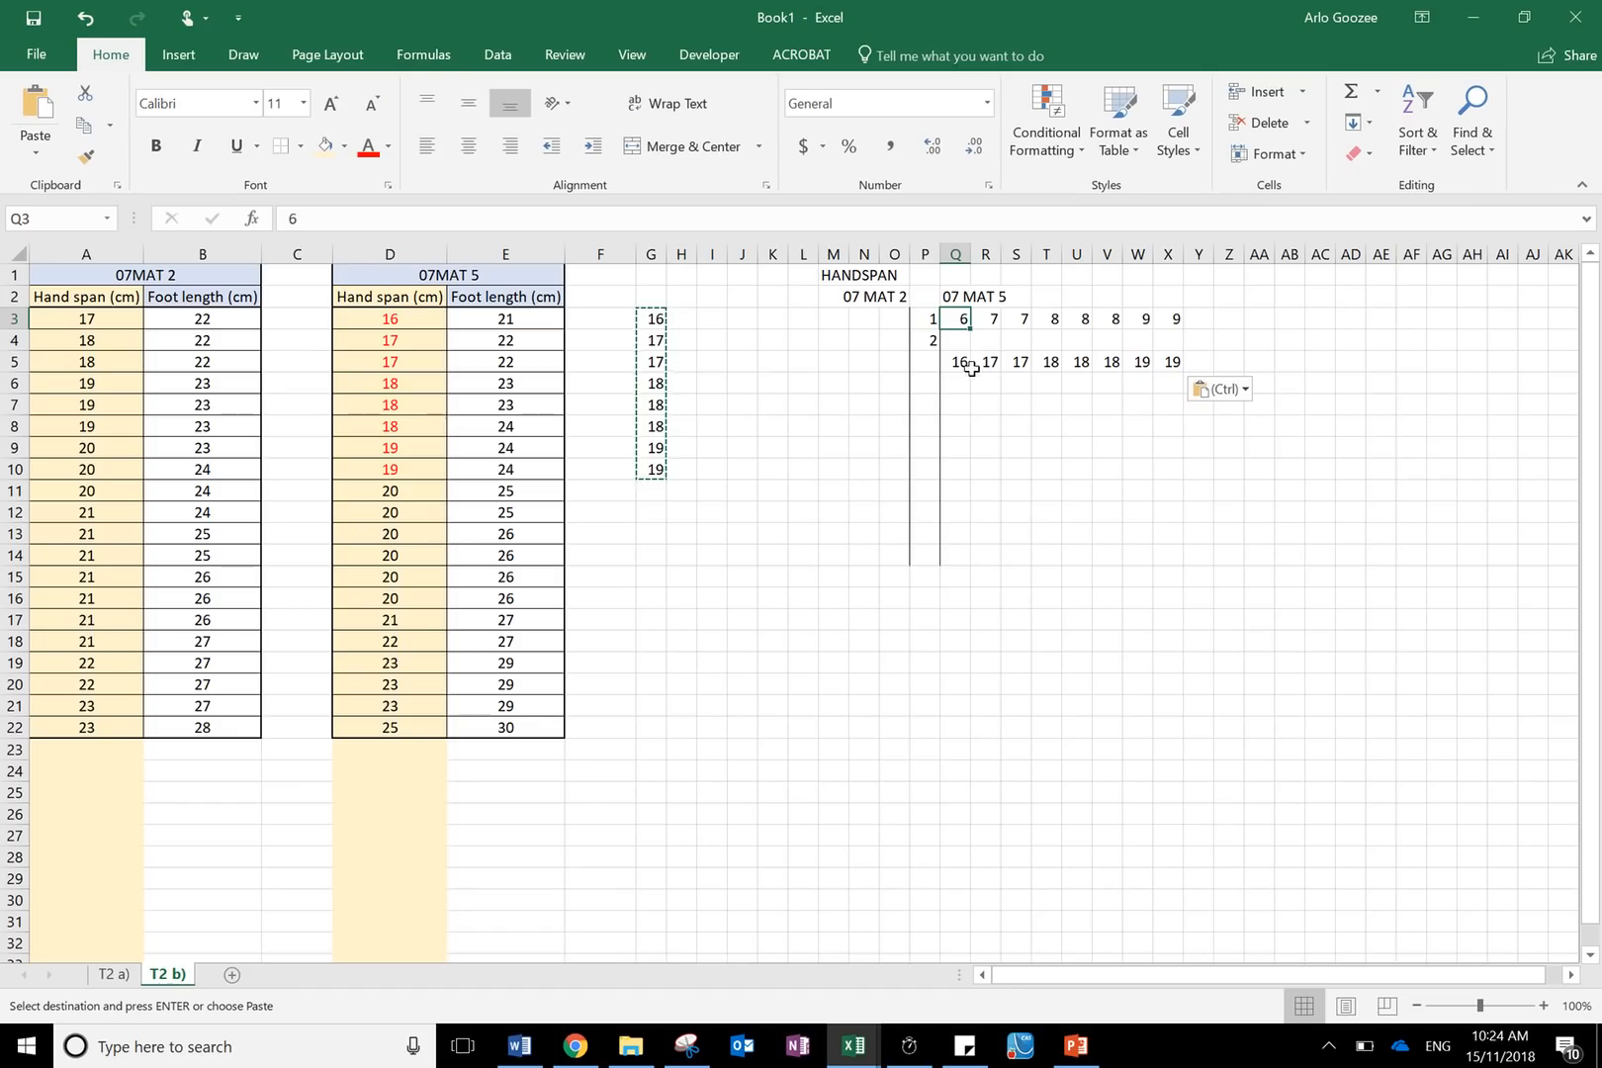
{"action": "left_click", "coordinate": [967, 364]}
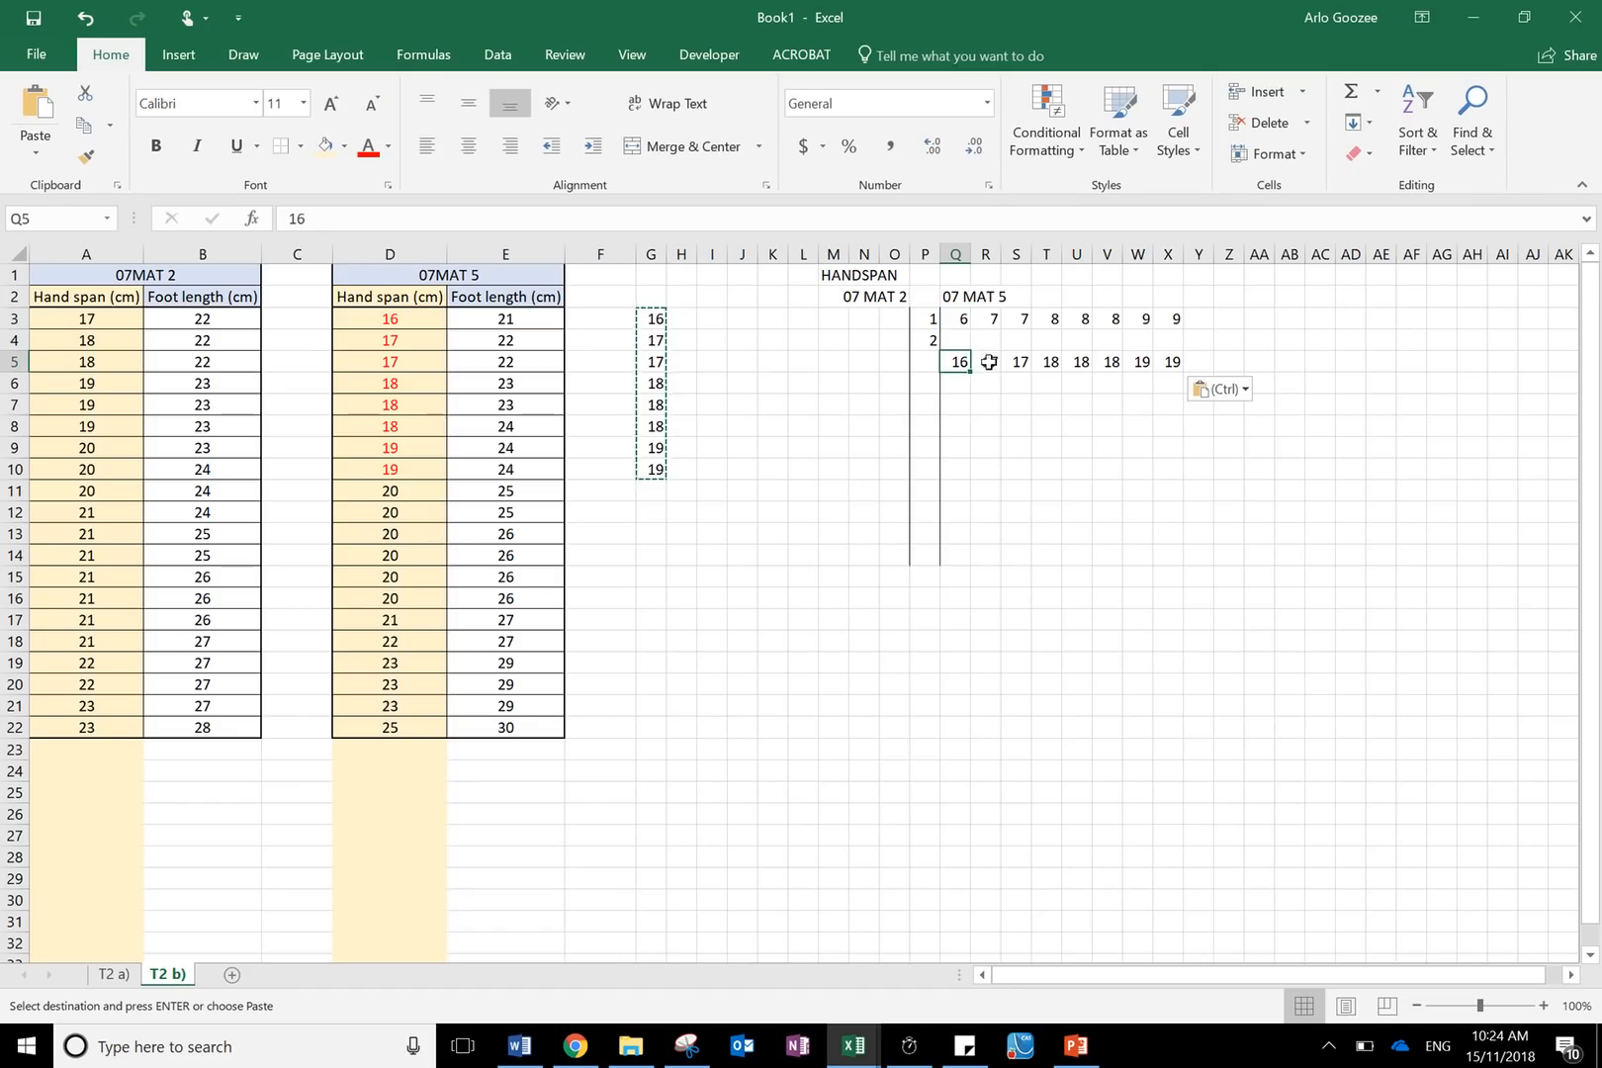
{"action": "left_click", "coordinate": [989, 362]}
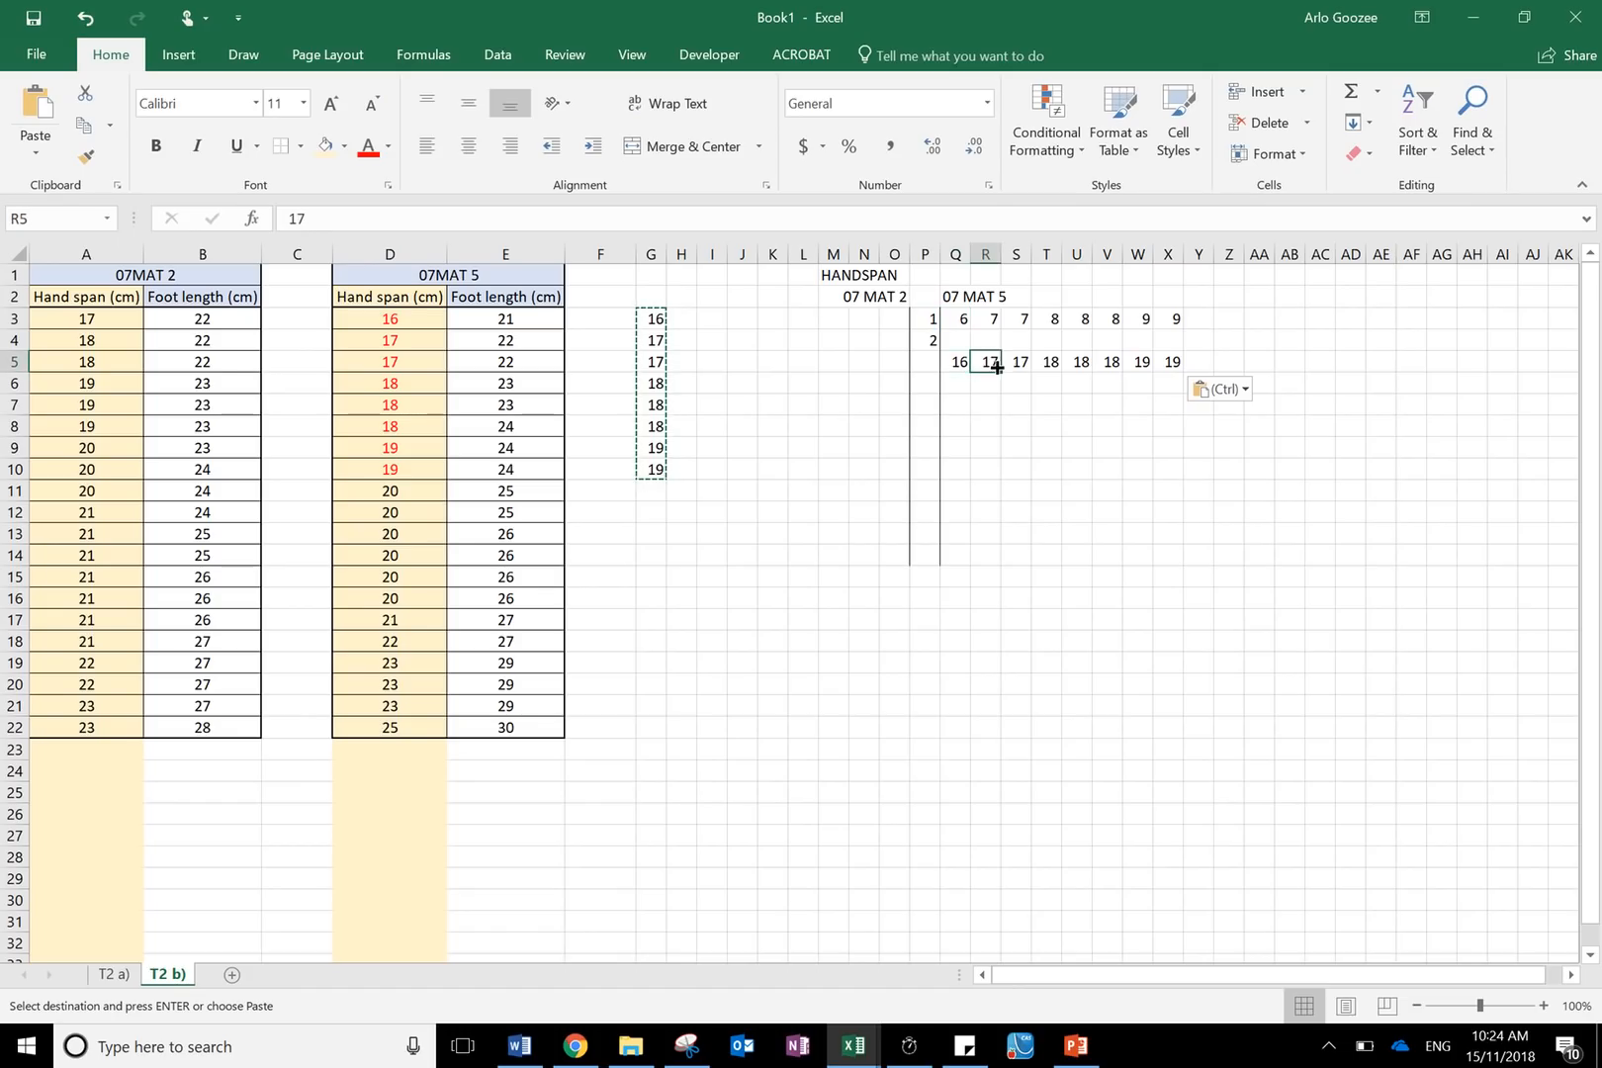
{"action": "left_click", "coordinate": [928, 318]}
{"action": "left_click", "coordinate": [995, 322]}
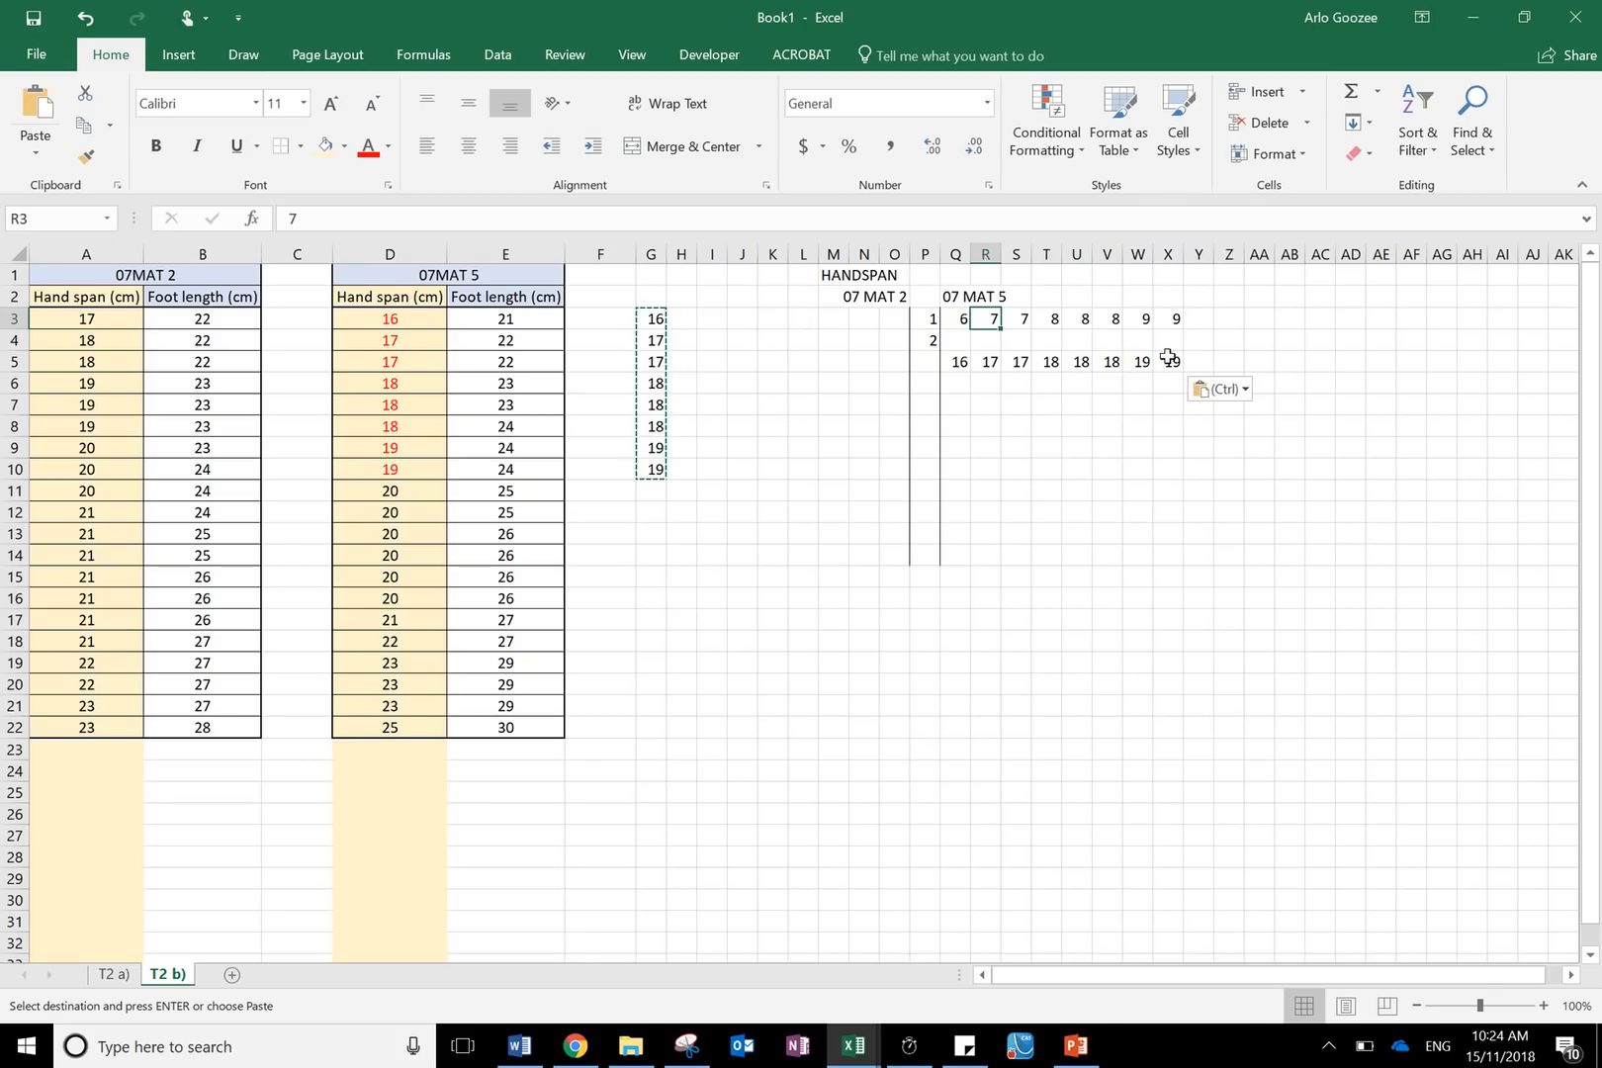
{"action": "left_click_drag", "start_coordinate": [1194, 362], "coordinate": [958, 362]}
{"action": "key", "text": "Delete"}
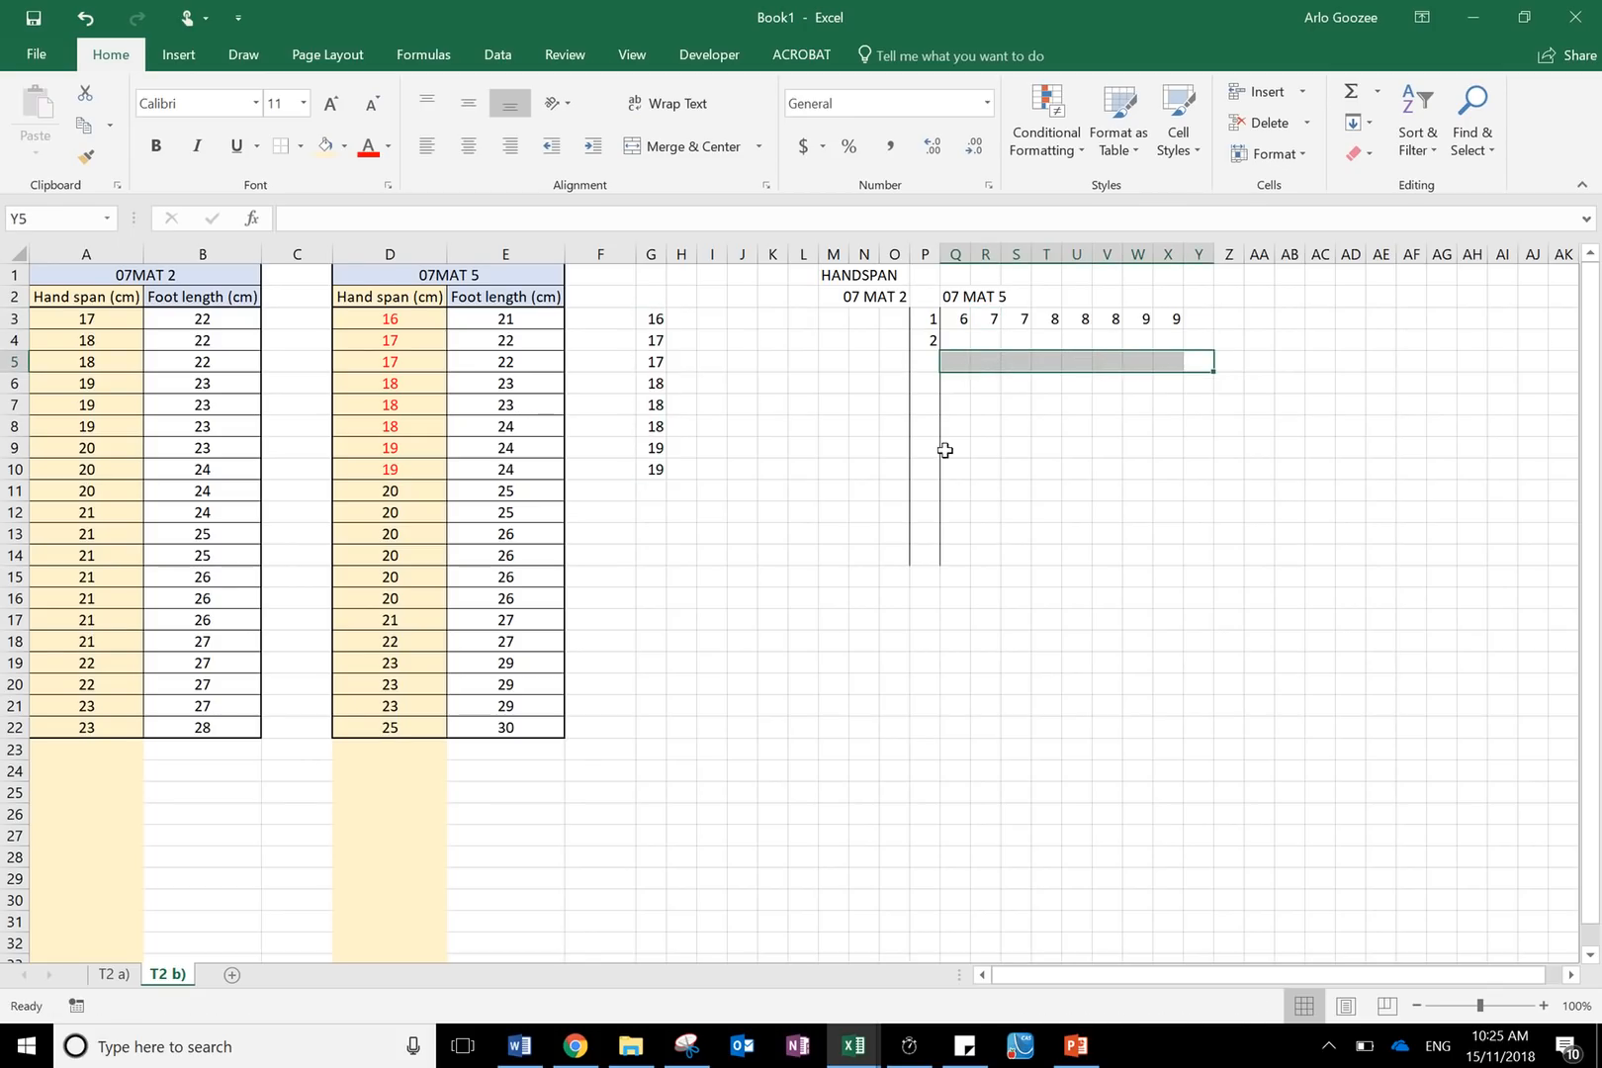
- Fill the remaining 07MAT 5 hand span cells D11:D22 with a light green colour
{"action": "left_click_drag", "start_coordinate": [398, 493], "coordinate": [385, 729]}
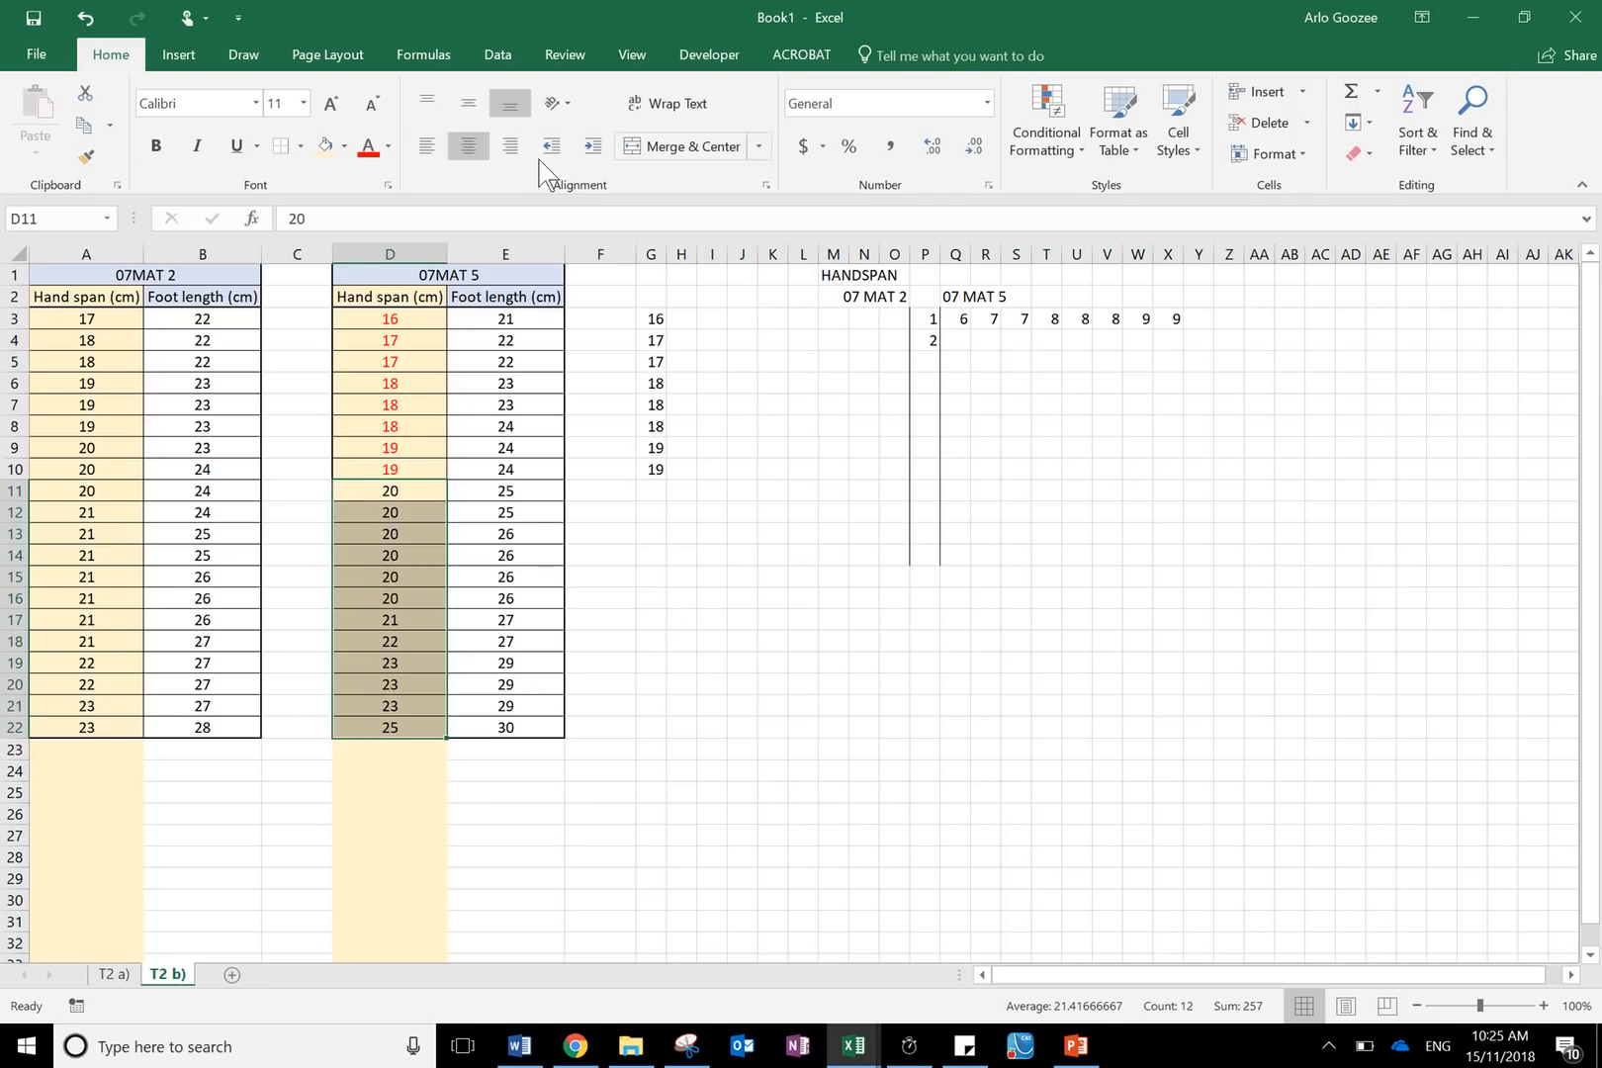
{"action": "left_click", "coordinate": [343, 146]}
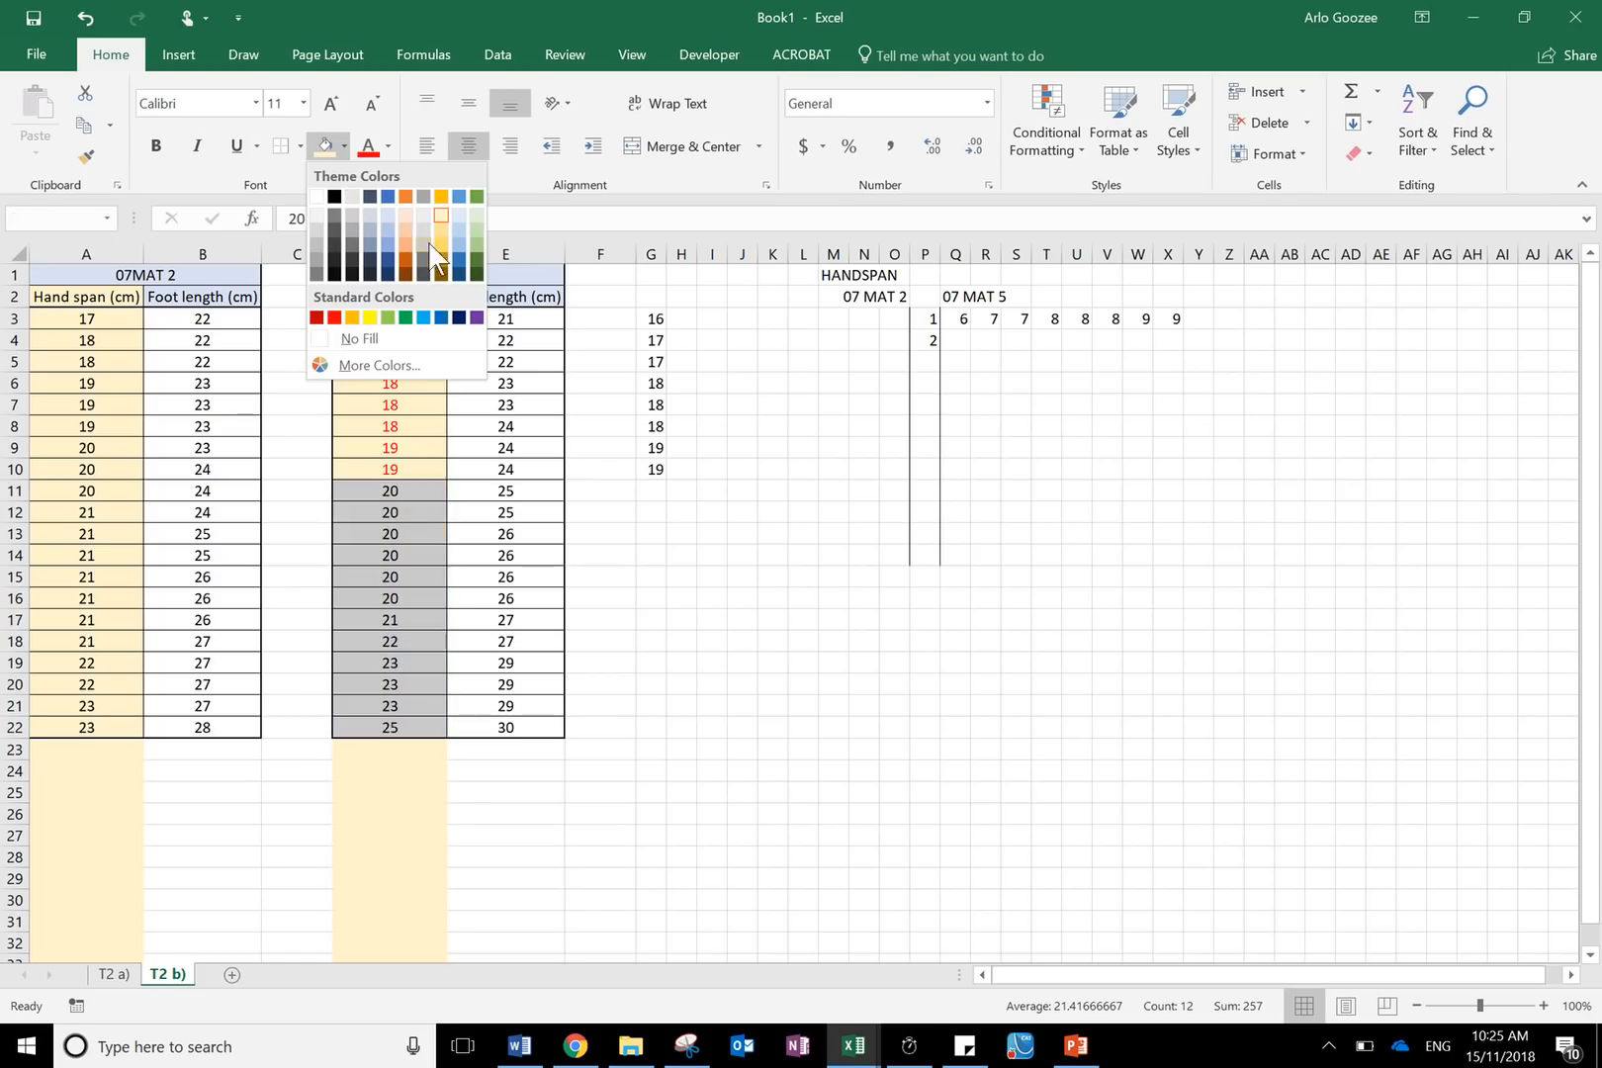
{"action": "left_click", "coordinate": [473, 248]}
{"action": "left_click", "coordinate": [1038, 593]}
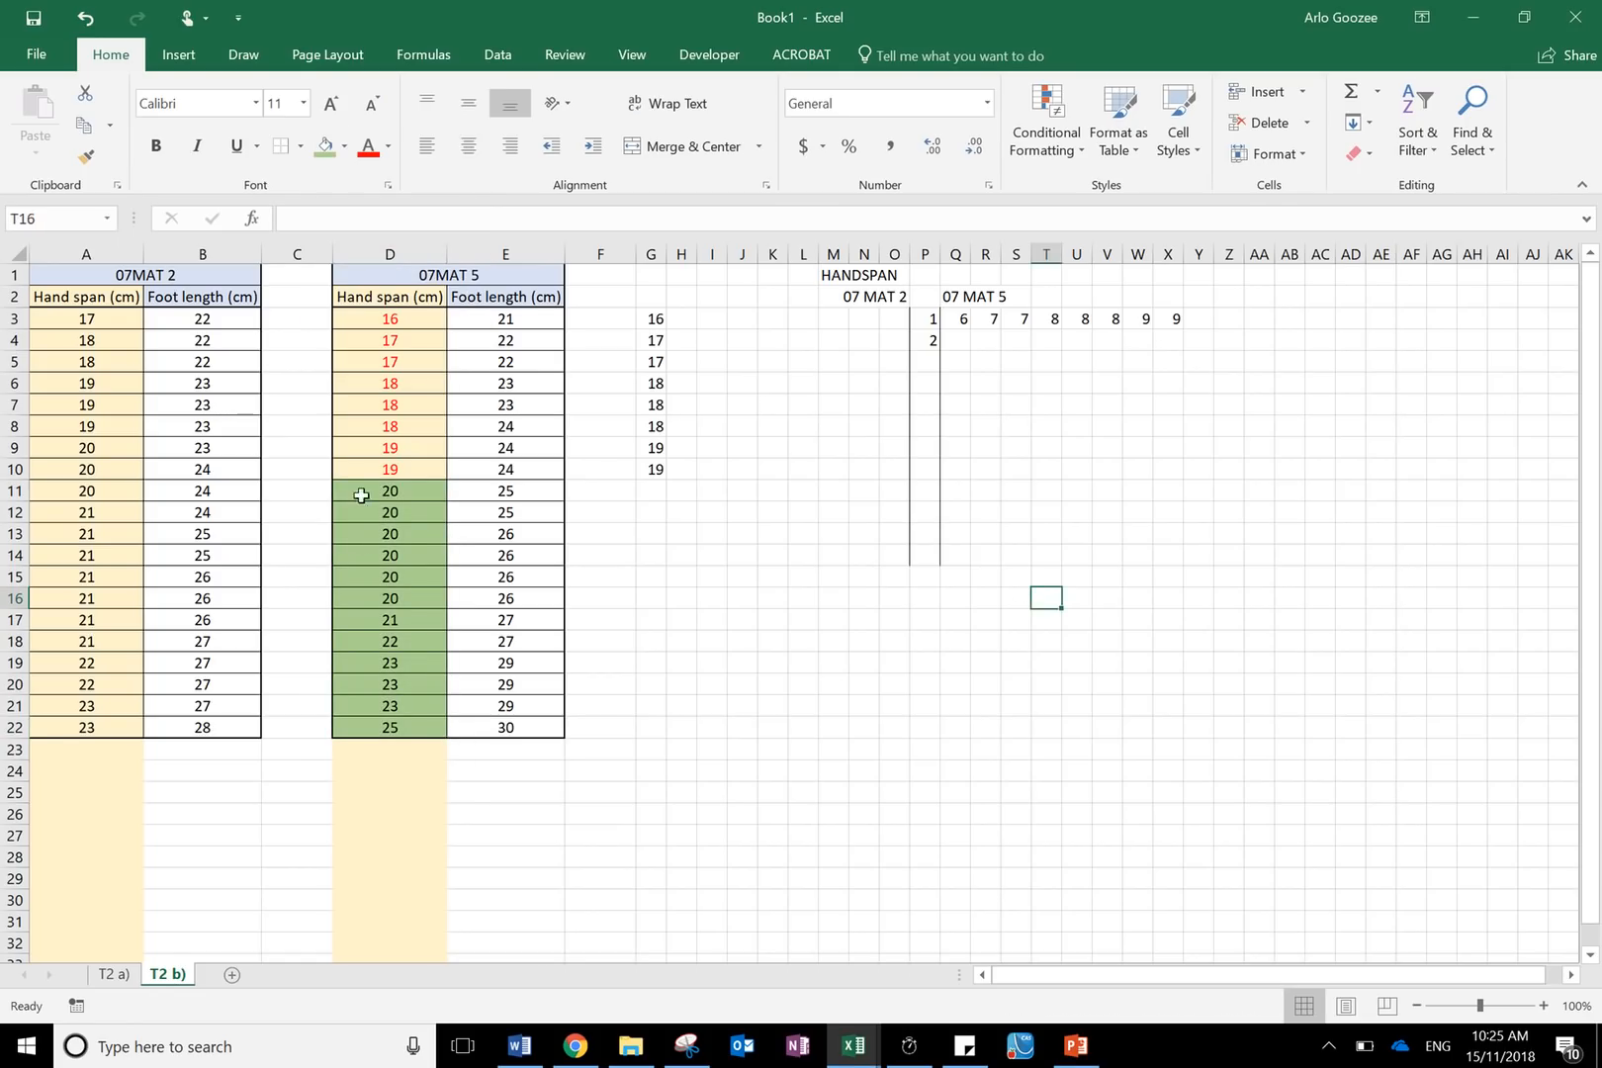
- Enter the 07 MAT 5 leaves 0, 0, 0, 0, 0, 0, 1, 2, 3, 3, 3, 5 for stem 2 across Q4:AB4
{"action": "left_click", "coordinate": [399, 493]}
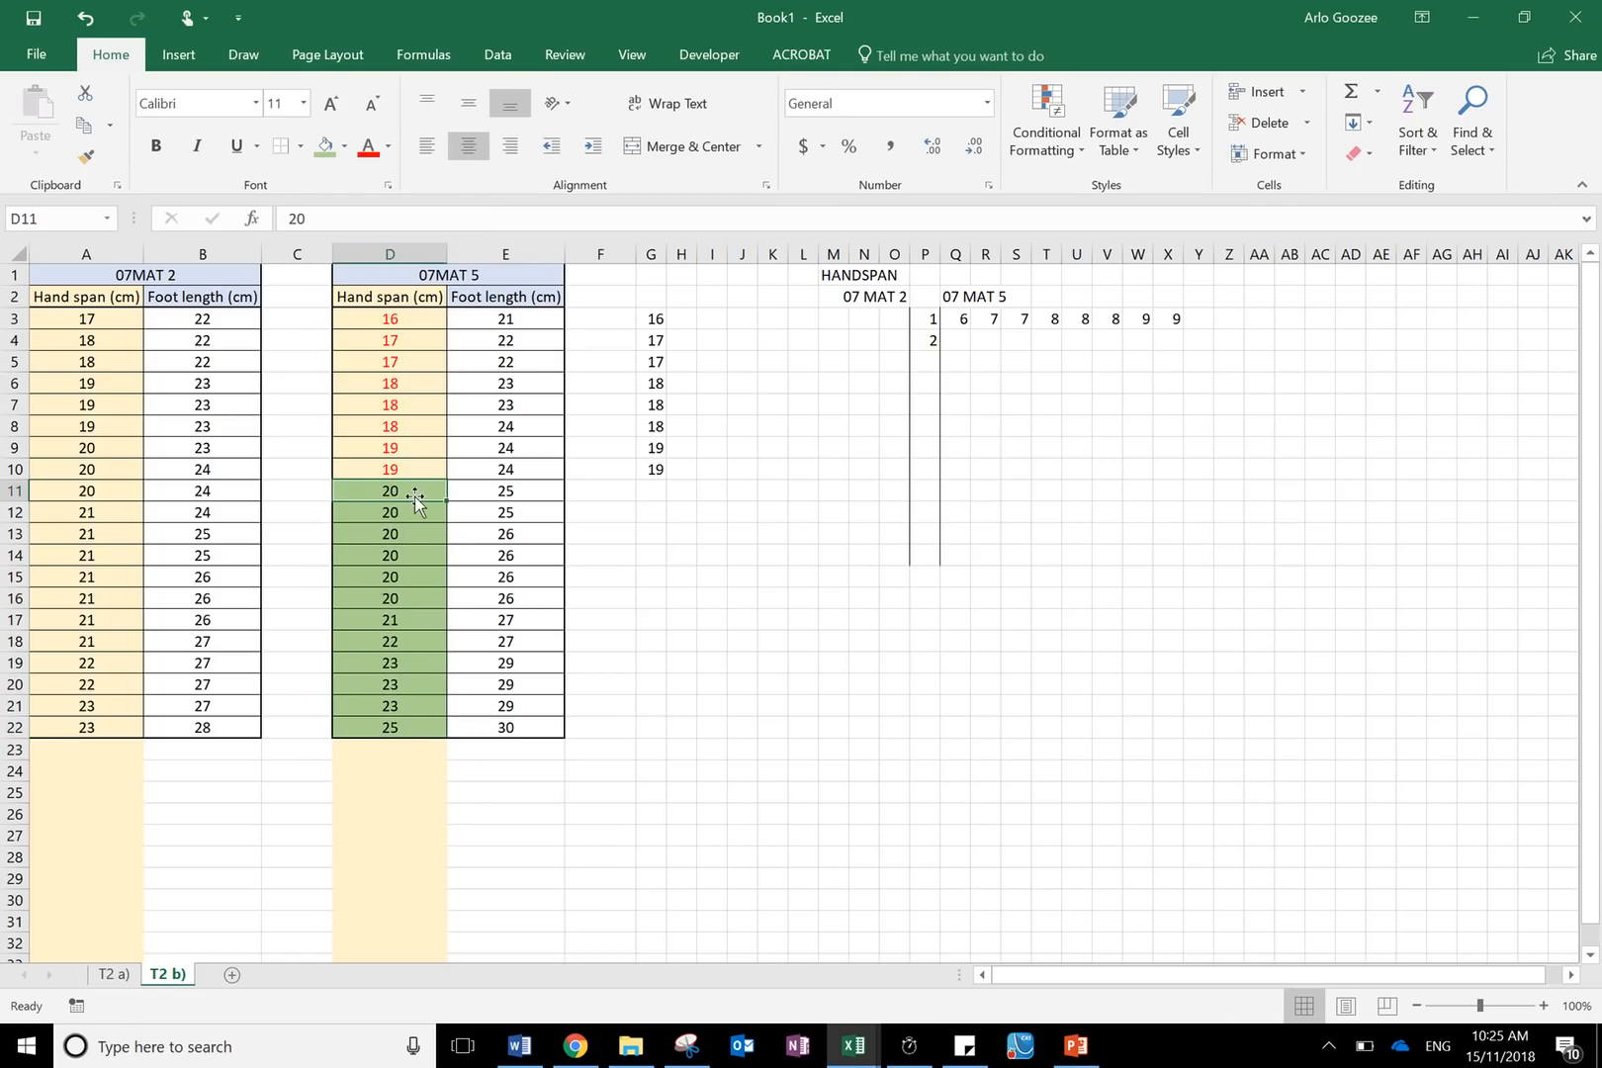
{"action": "left_click", "coordinate": [408, 517]}
{"action": "left_click", "coordinate": [393, 535]}
{"action": "left_click", "coordinate": [394, 555]}
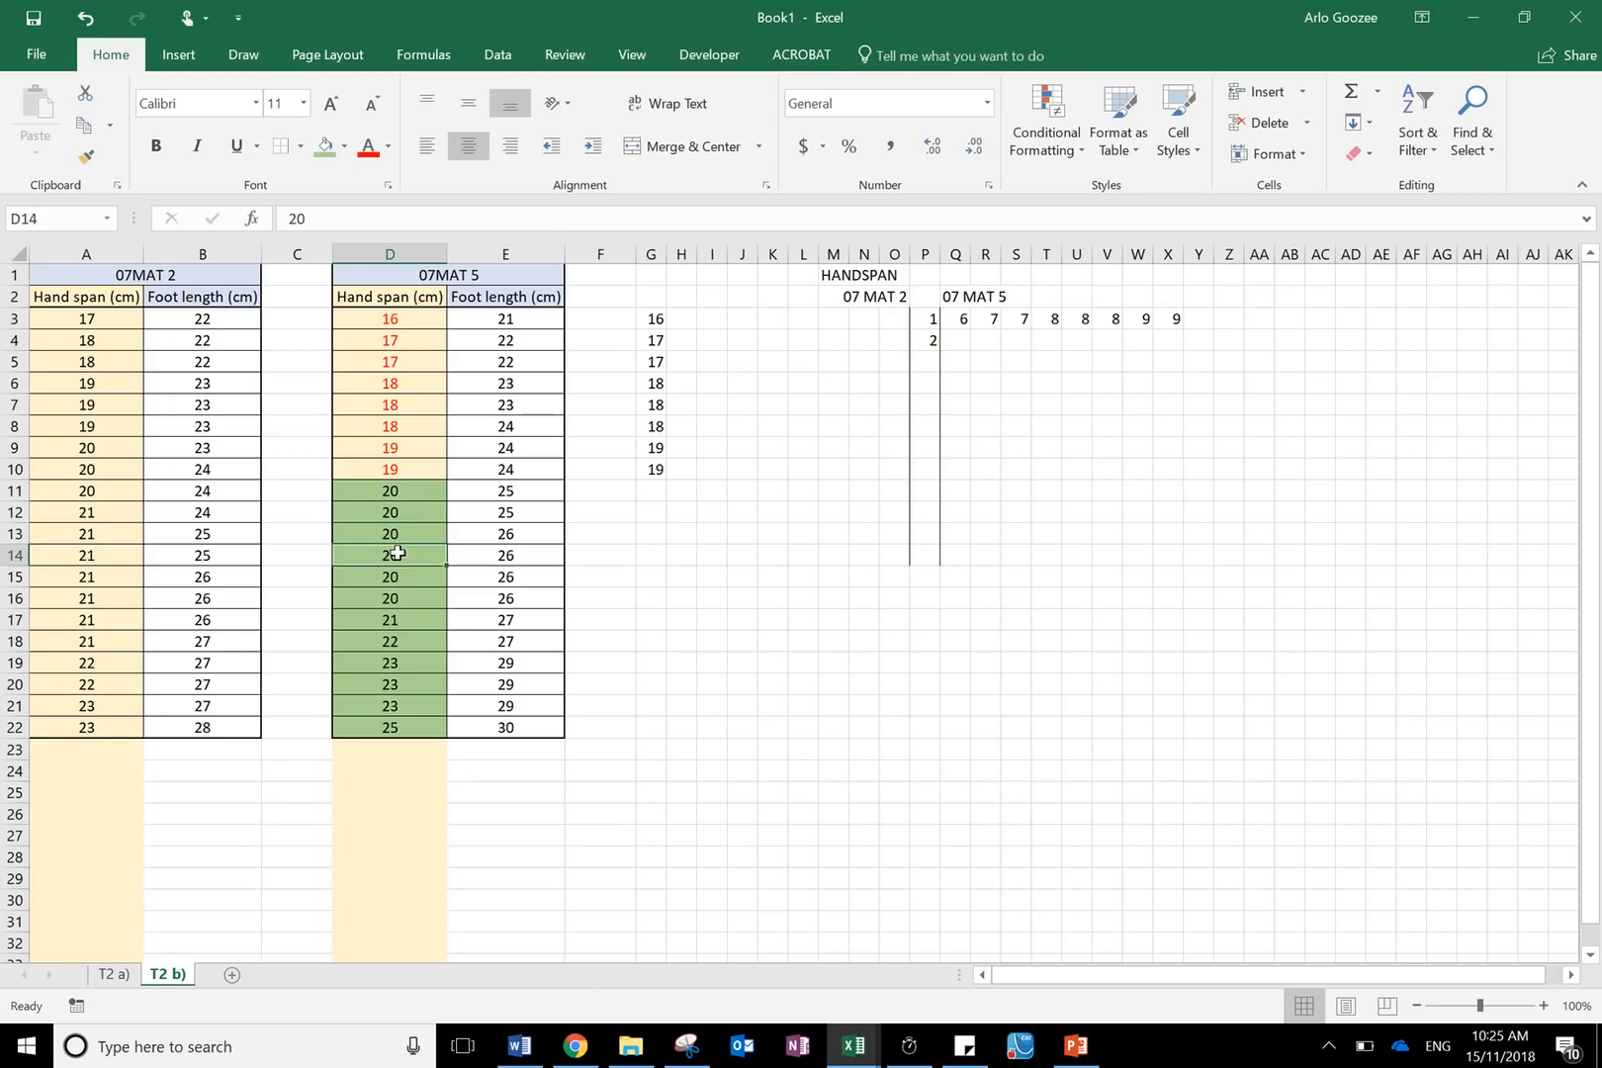
{"action": "left_click", "coordinate": [393, 575]}
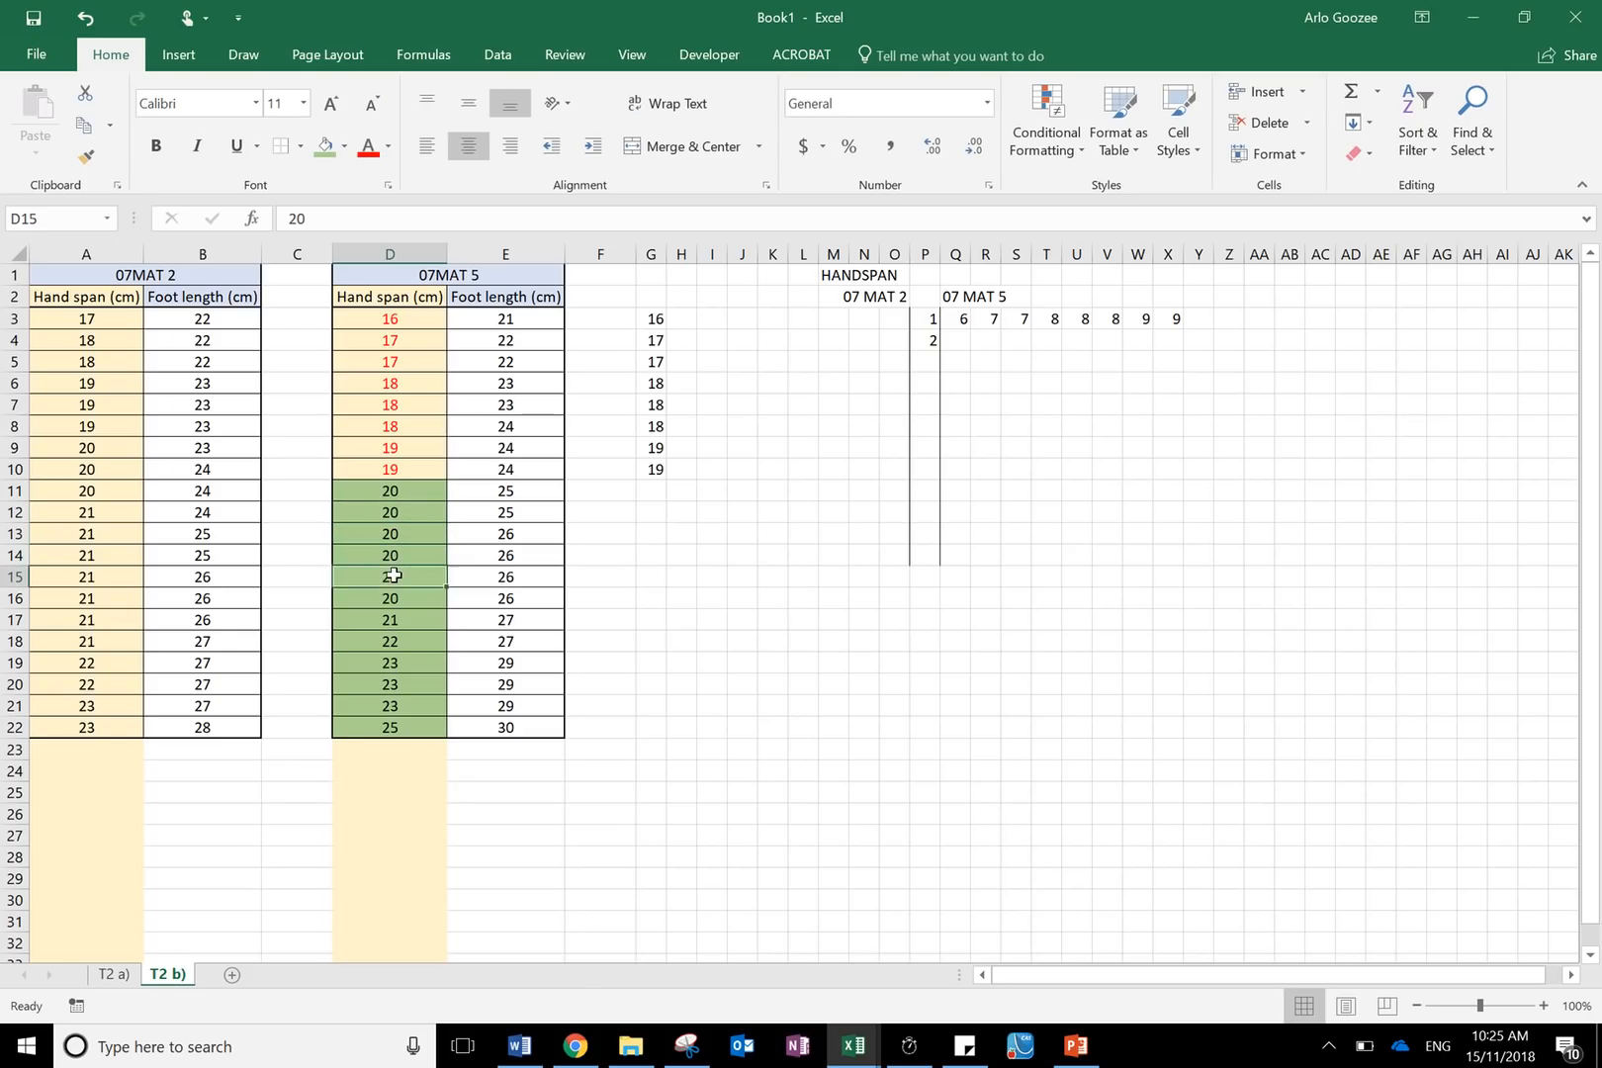
{"action": "left_click", "coordinate": [957, 339]}
{"action": "type", "text": "0"}
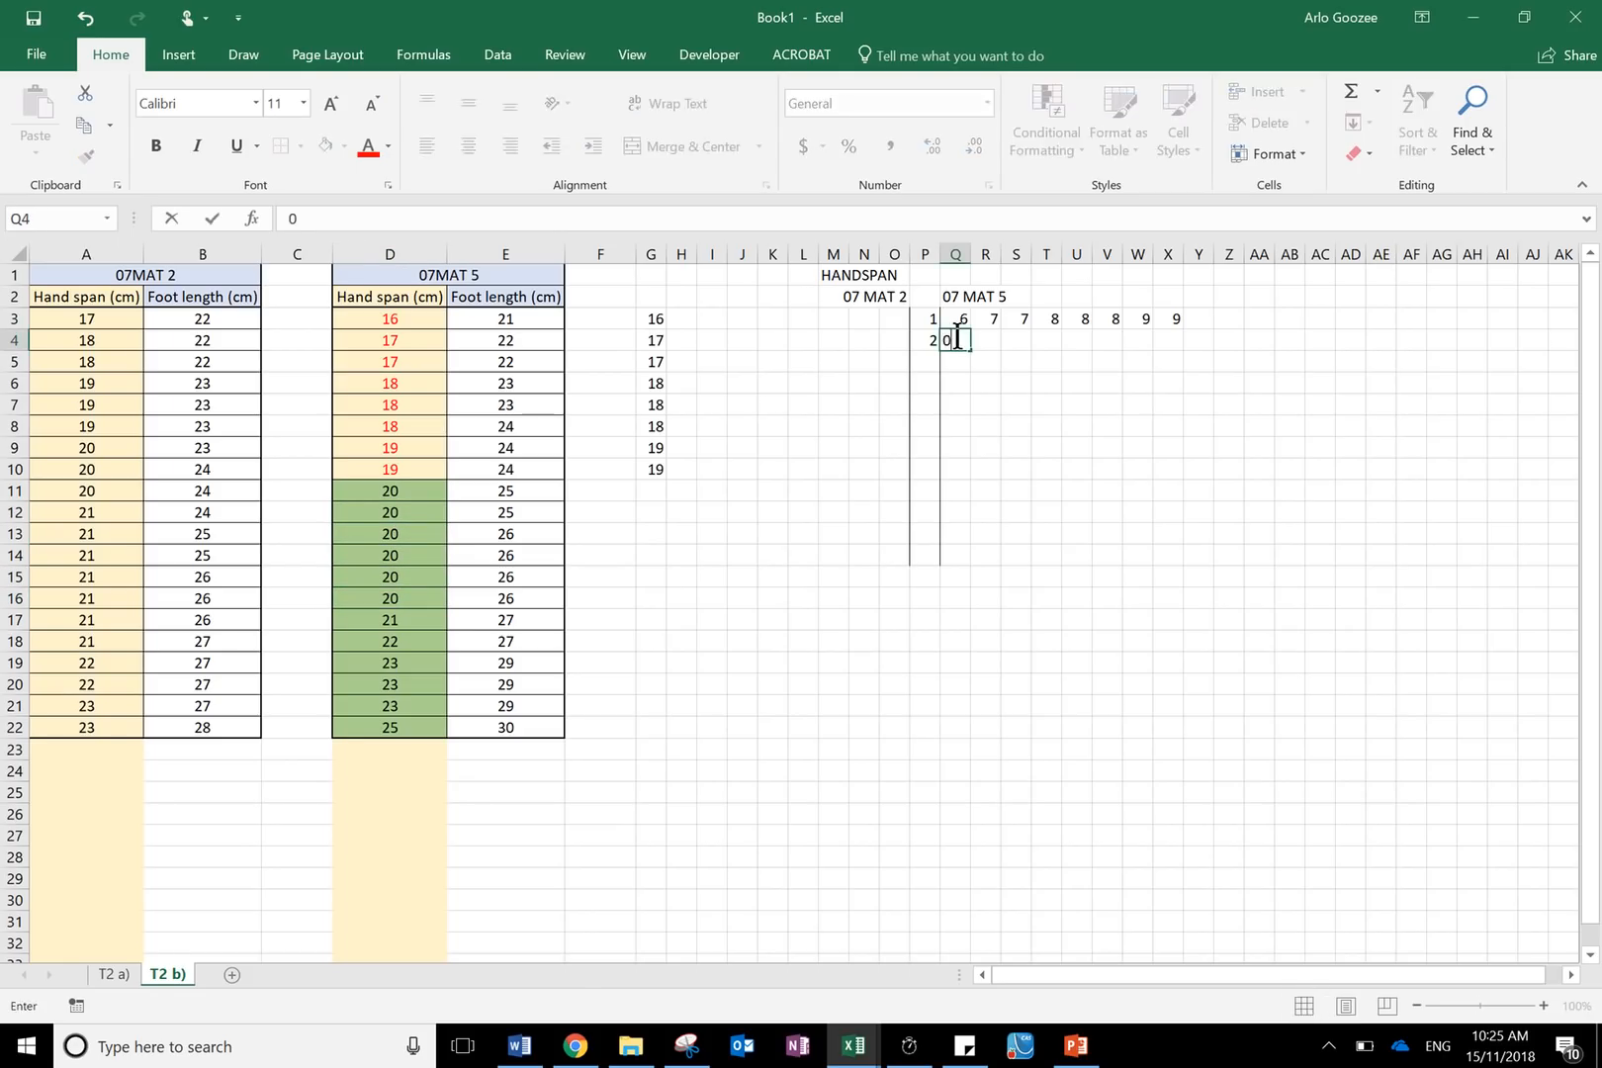
{"action": "key", "text": "Tab"}
{"action": "type", "text": "0"}
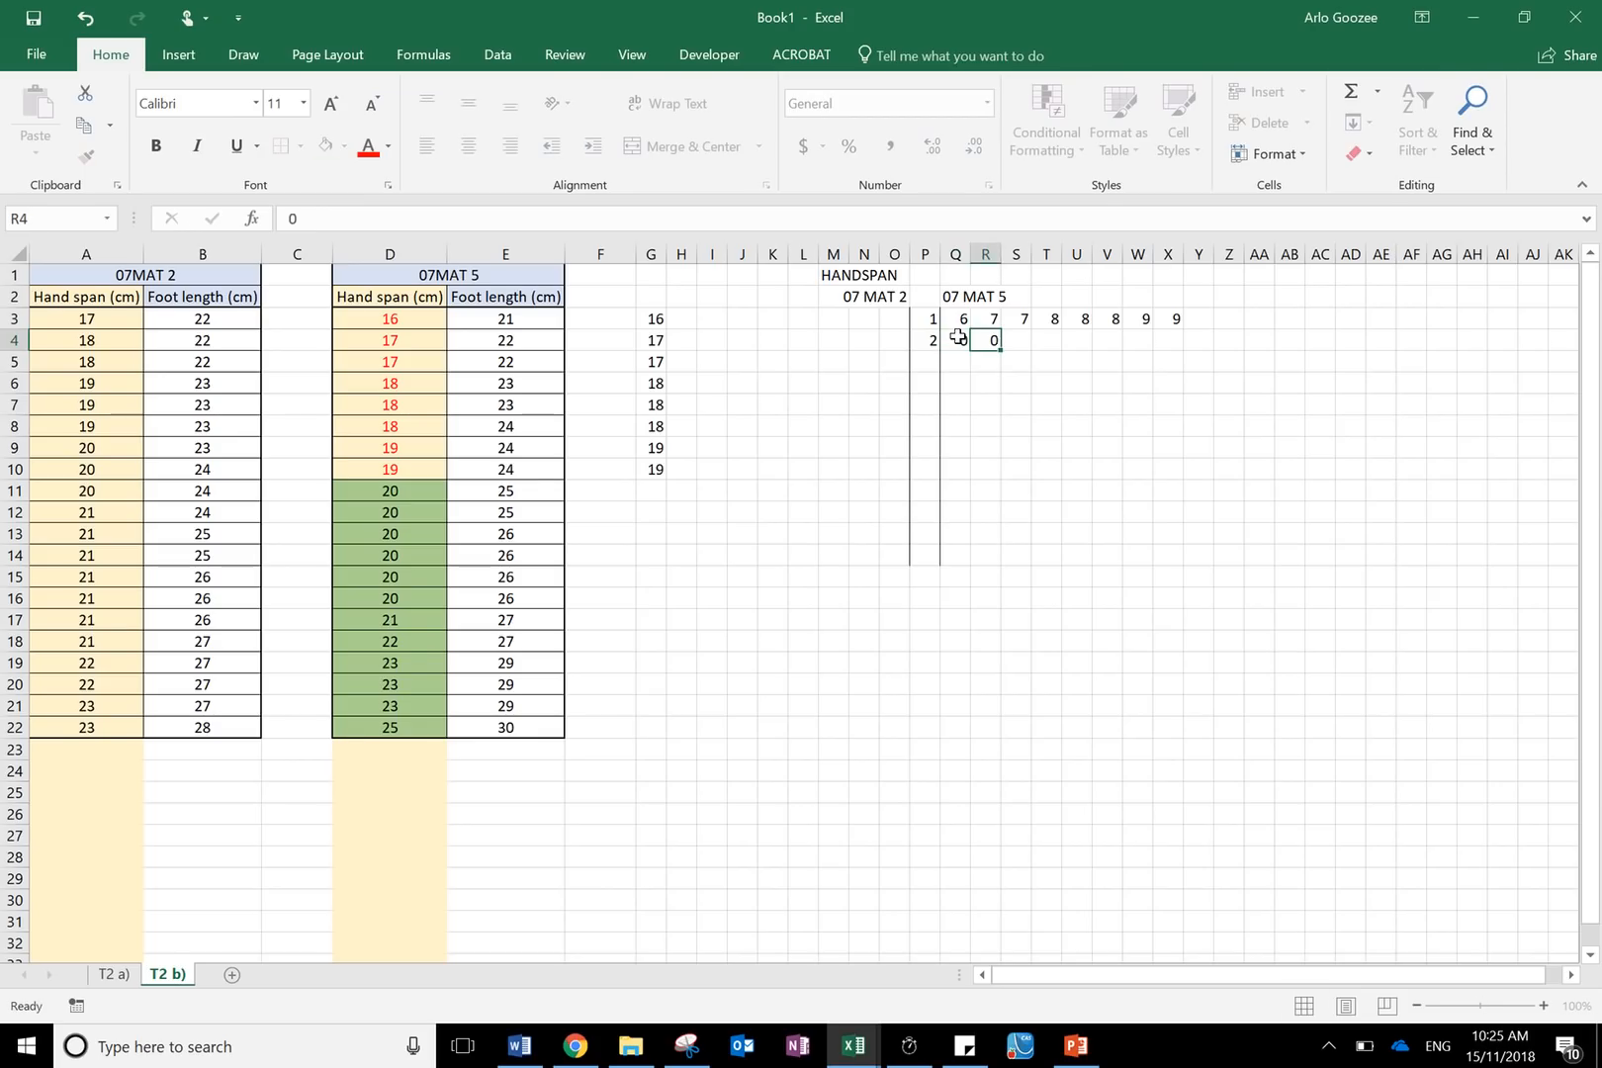
{"action": "key", "text": "Tab"}
{"action": "type", "text": "0"}
{"action": "key", "text": "Tab"}
{"action": "type", "text": "0"}
{"action": "key", "text": "Tab"}
{"action": "type", "text": "0"}
{"action": "key", "text": "Tab"}
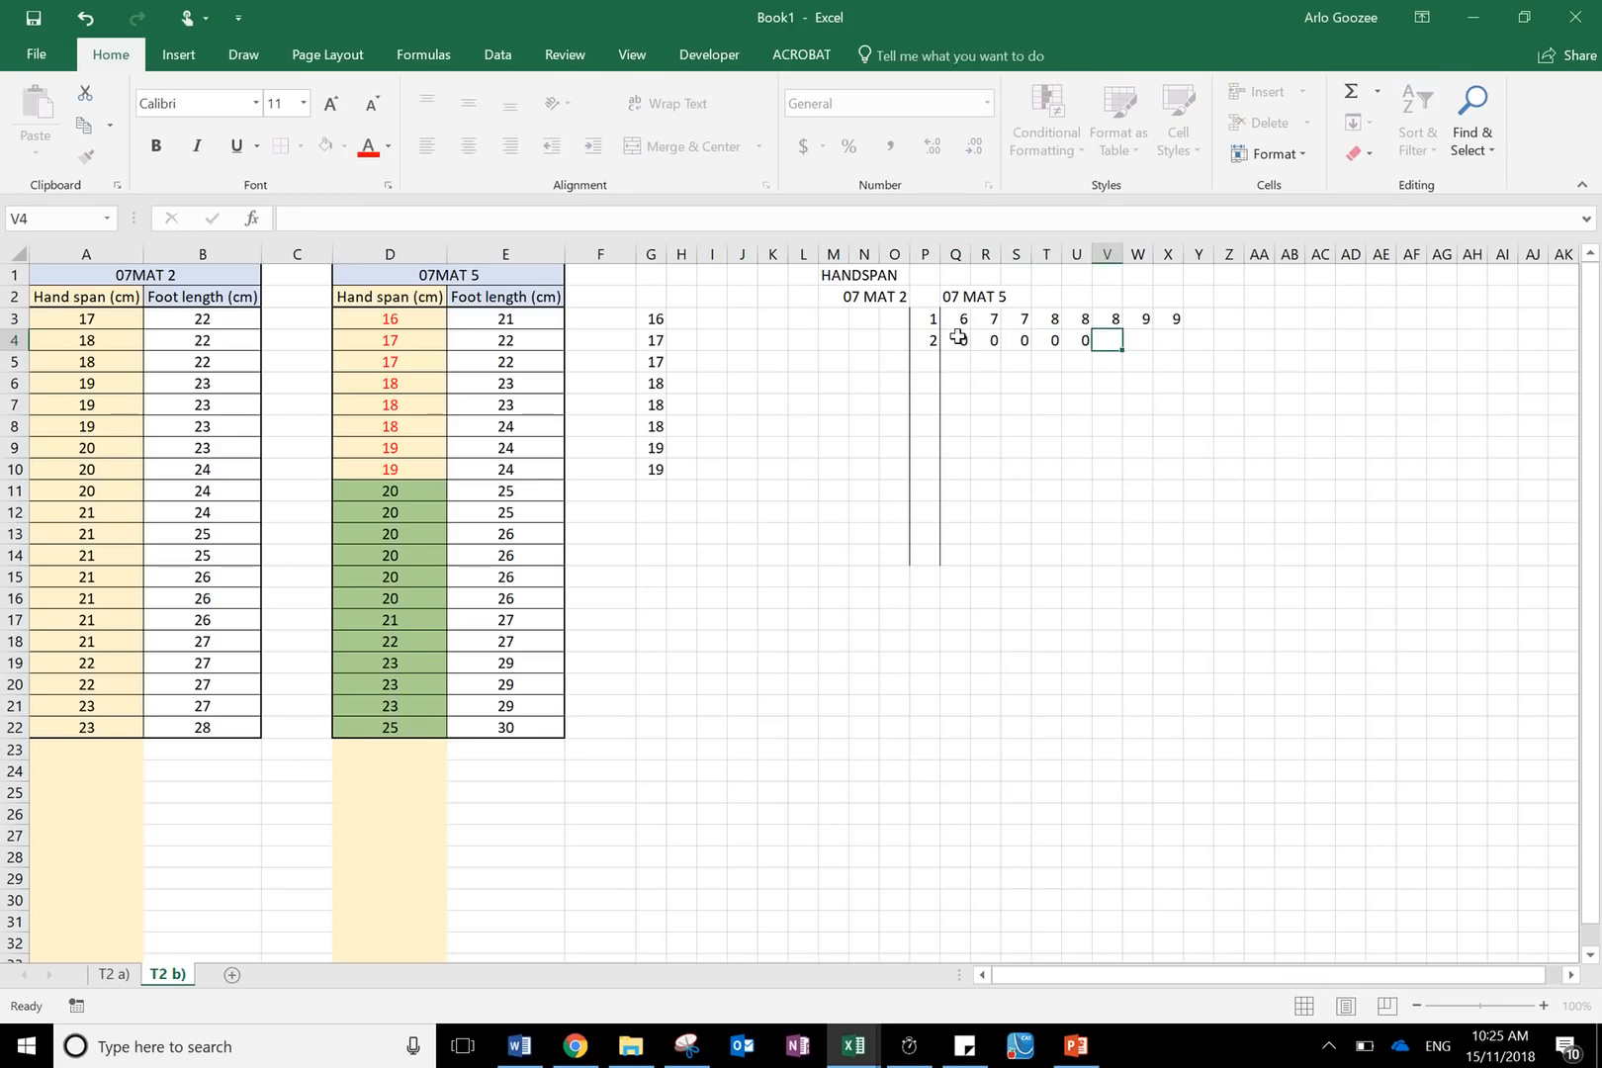
{"action": "type", "text": "0"}
{"action": "key", "text": "Tab"}
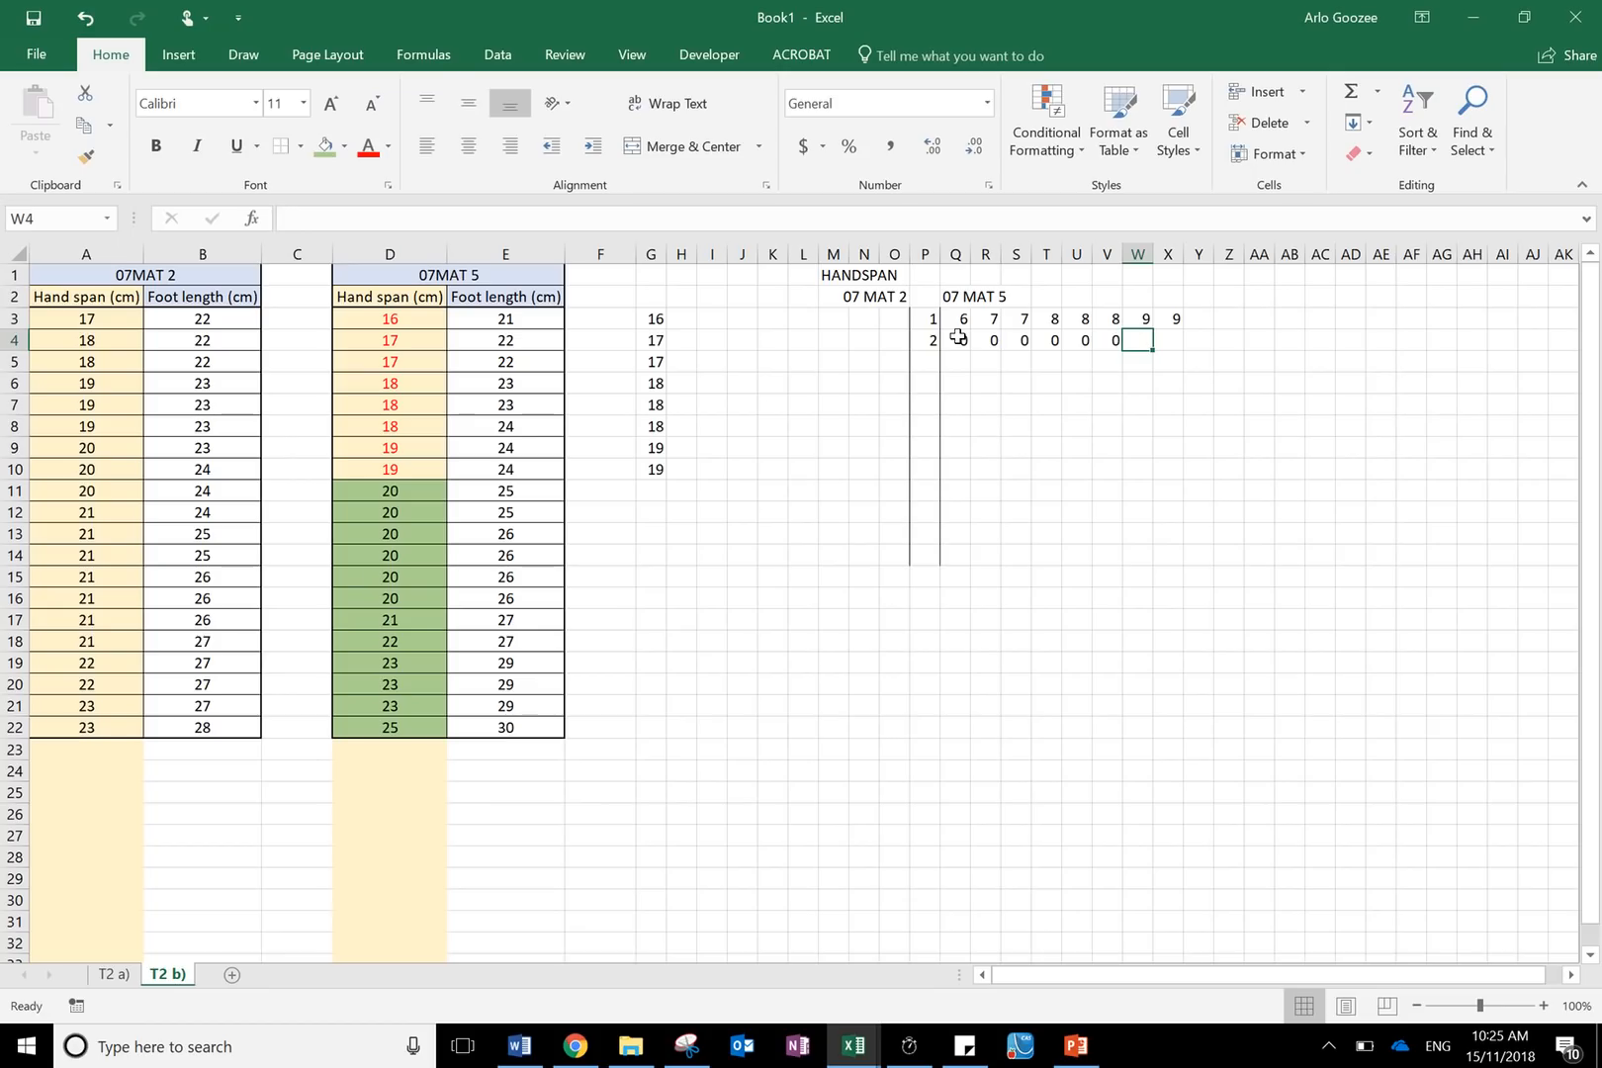
{"action": "type", "text": "1"}
{"action": "key", "text": "Tab"}
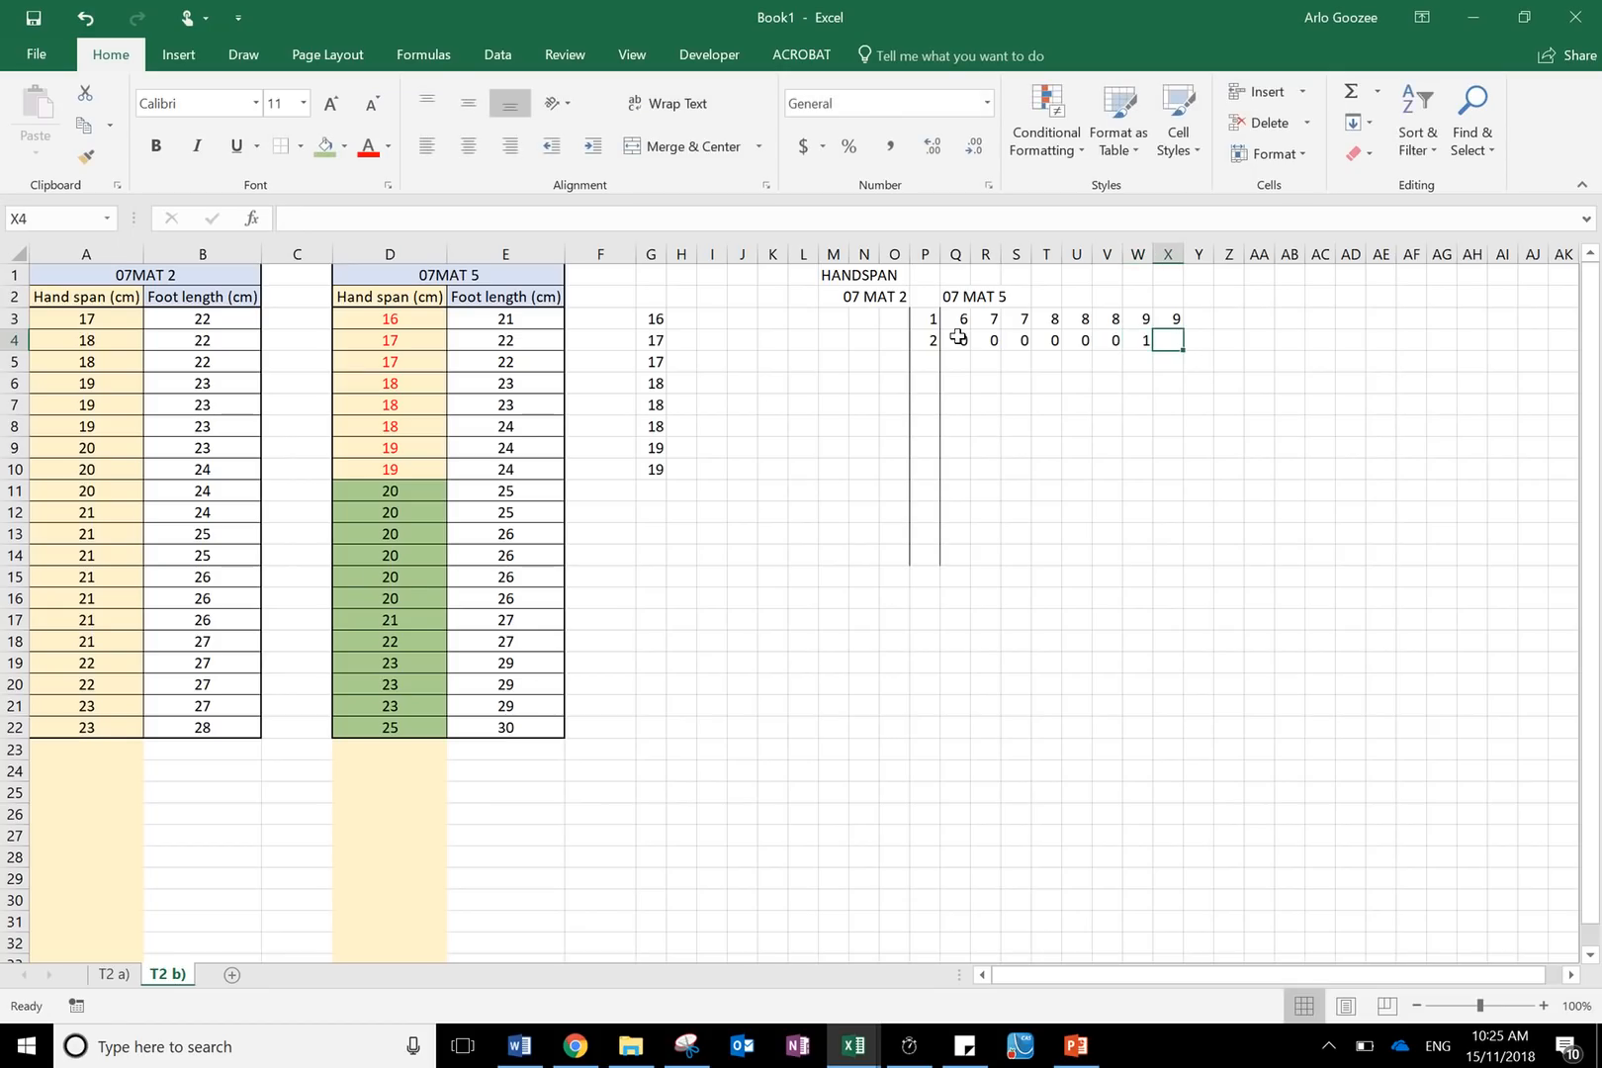
{"action": "type", "text": "2"}
{"action": "key", "text": "Tab"}
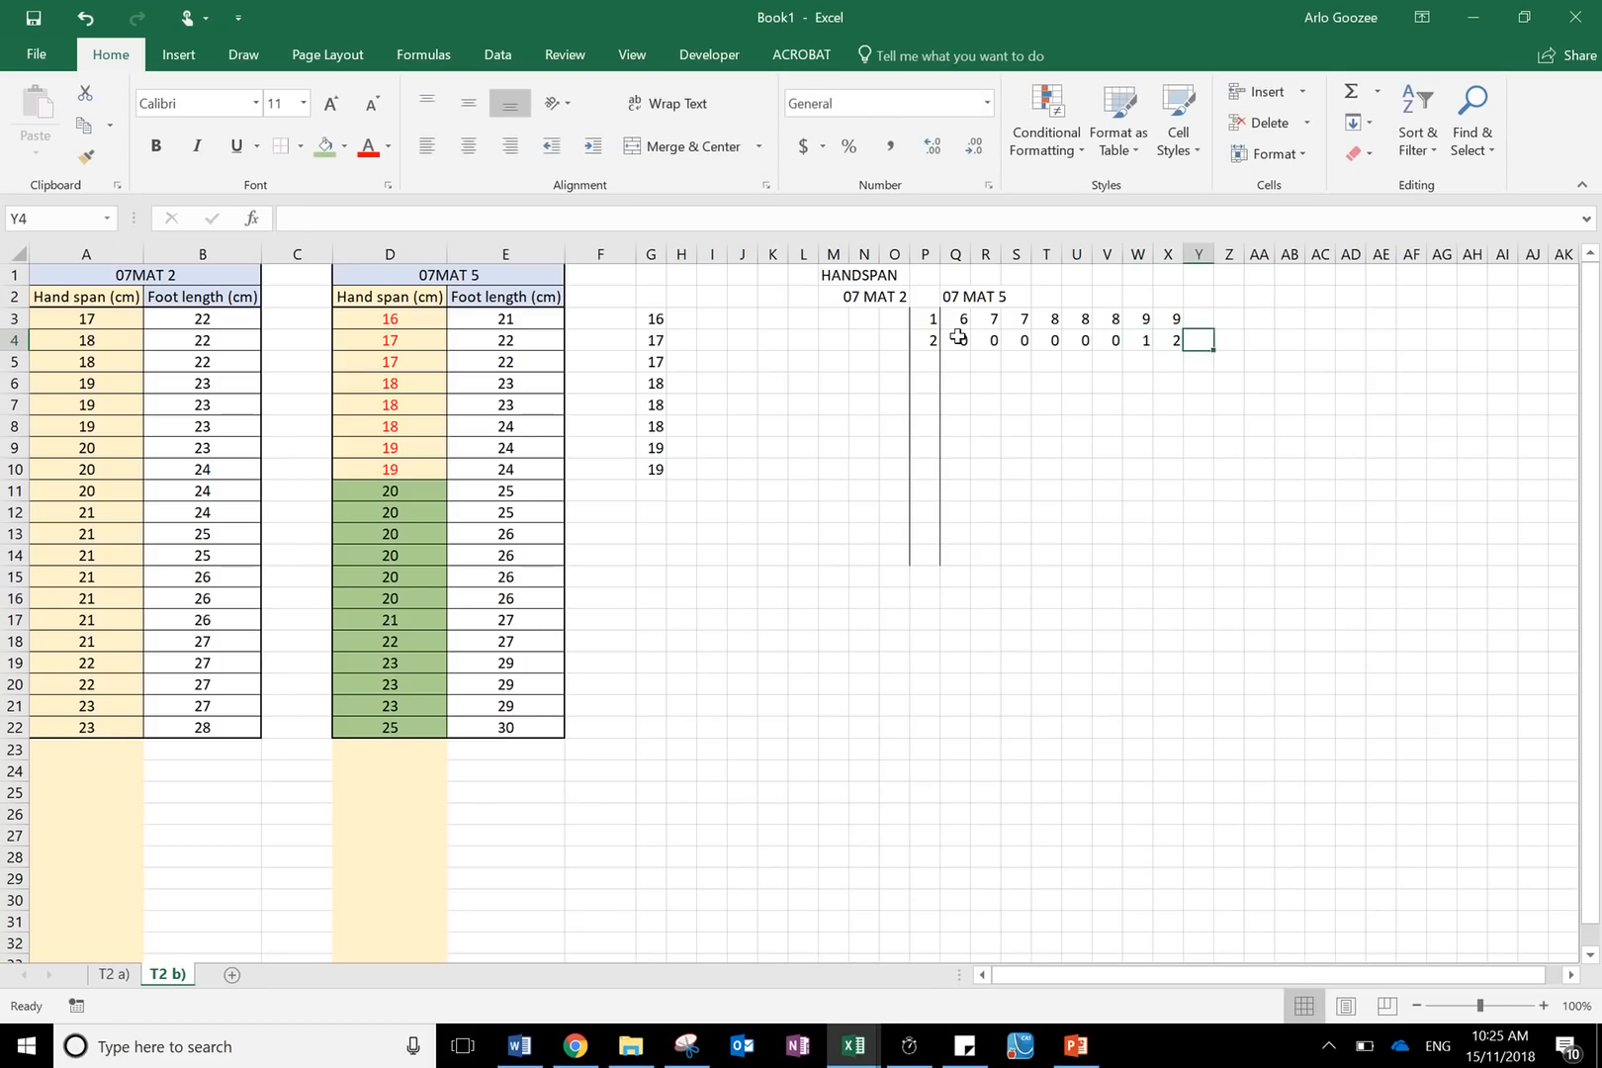
{"action": "type", "text": "3"}
{"action": "key", "text": "Tab"}
{"action": "type", "text": "3"}
{"action": "key", "text": "Tab"}
{"action": "type", "text": "3"}
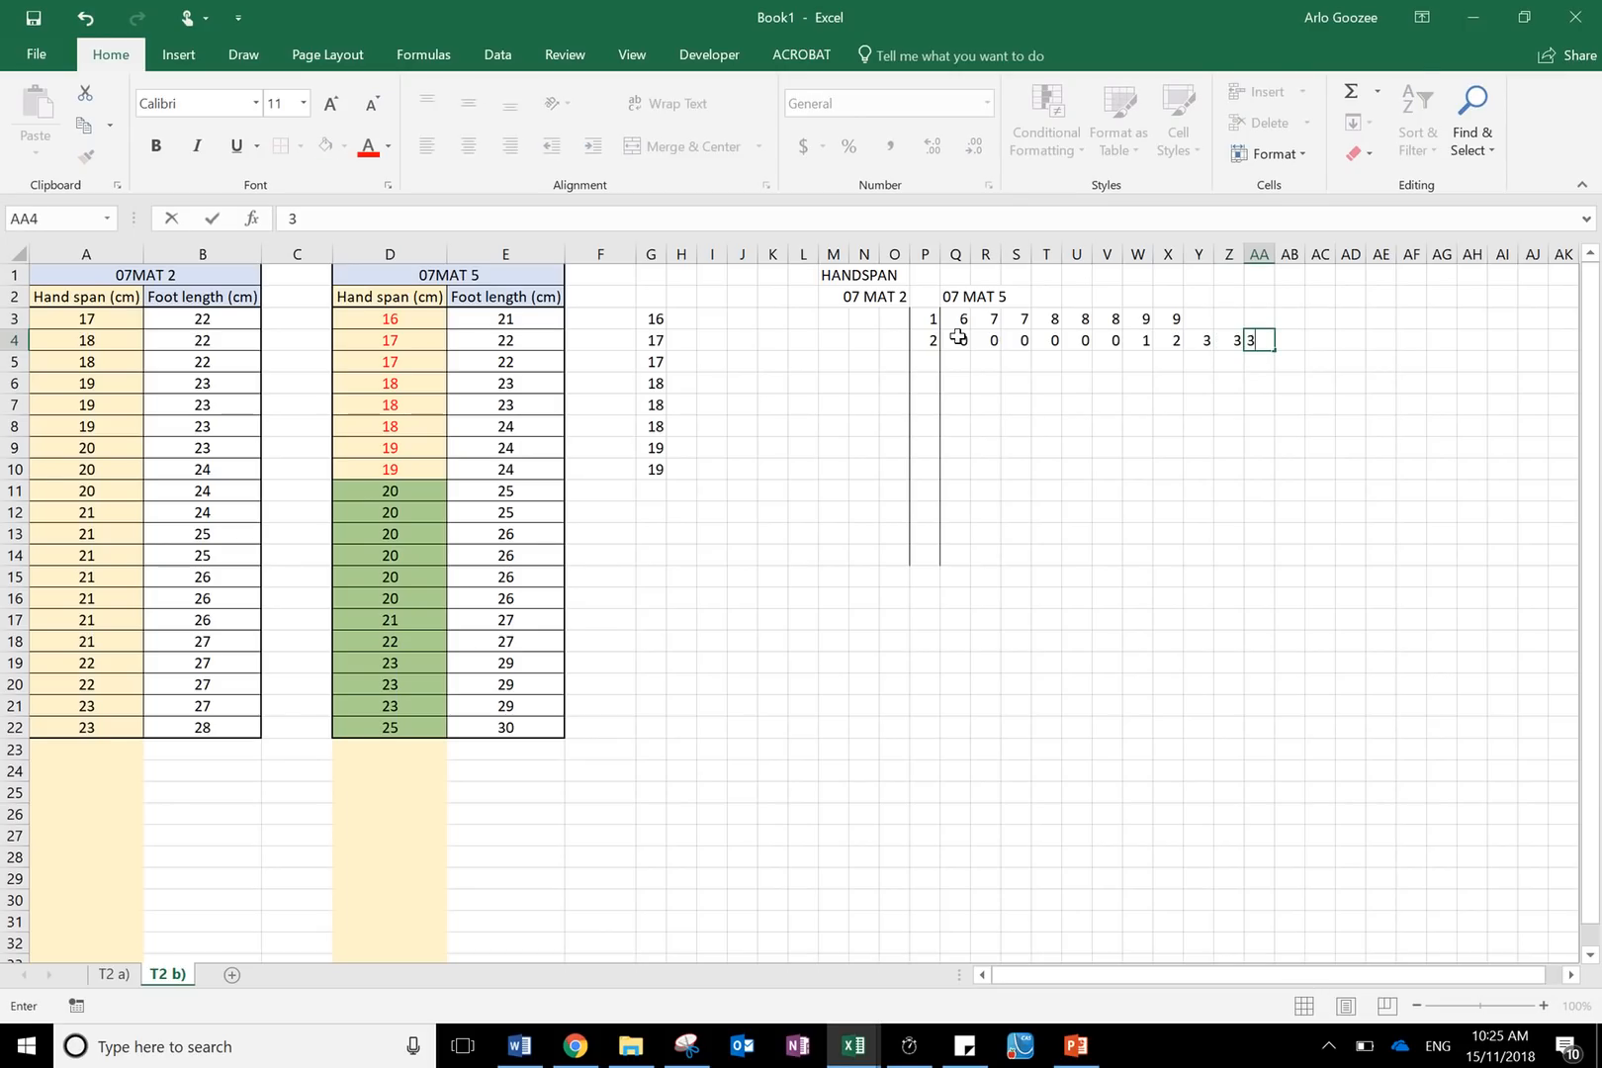
{"action": "key", "text": "Tab"}
{"action": "type", "text": "5"}
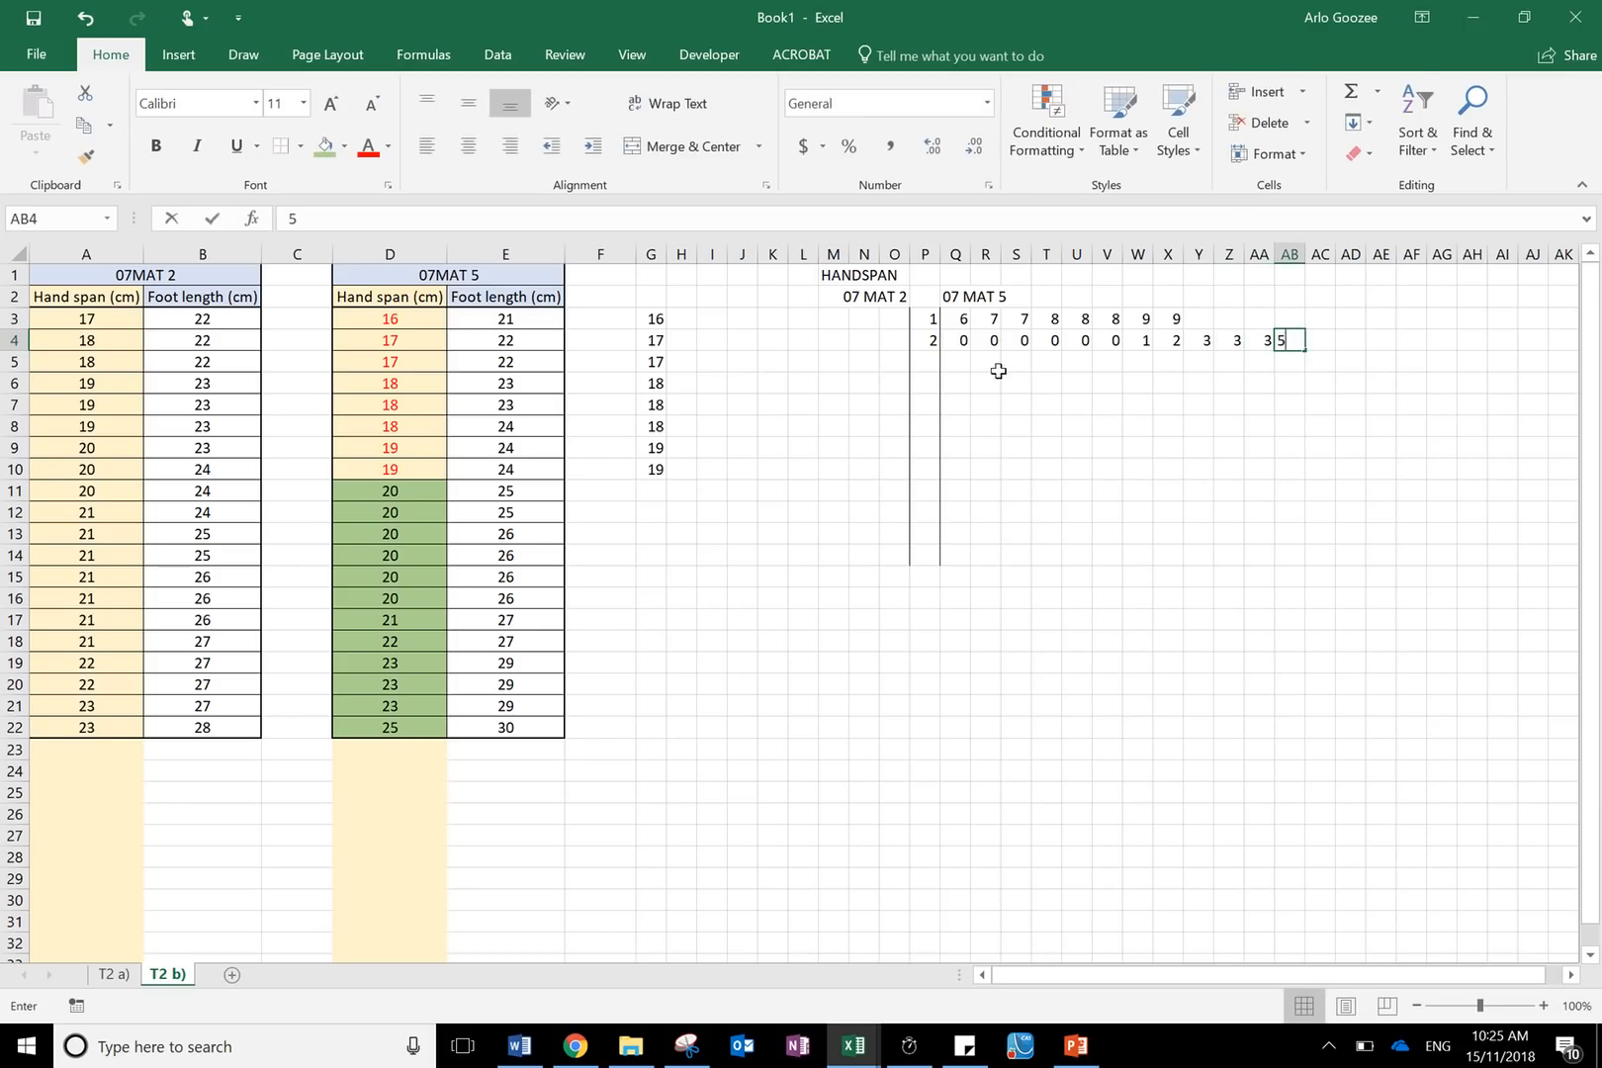
{"action": "left_click", "coordinate": [1071, 447]}
- Clear the helper copy of hand span values from column G
{"action": "left_click_drag", "start_coordinate": [687, 317], "coordinate": [659, 493]}
{"action": "key", "text": "Delete"}
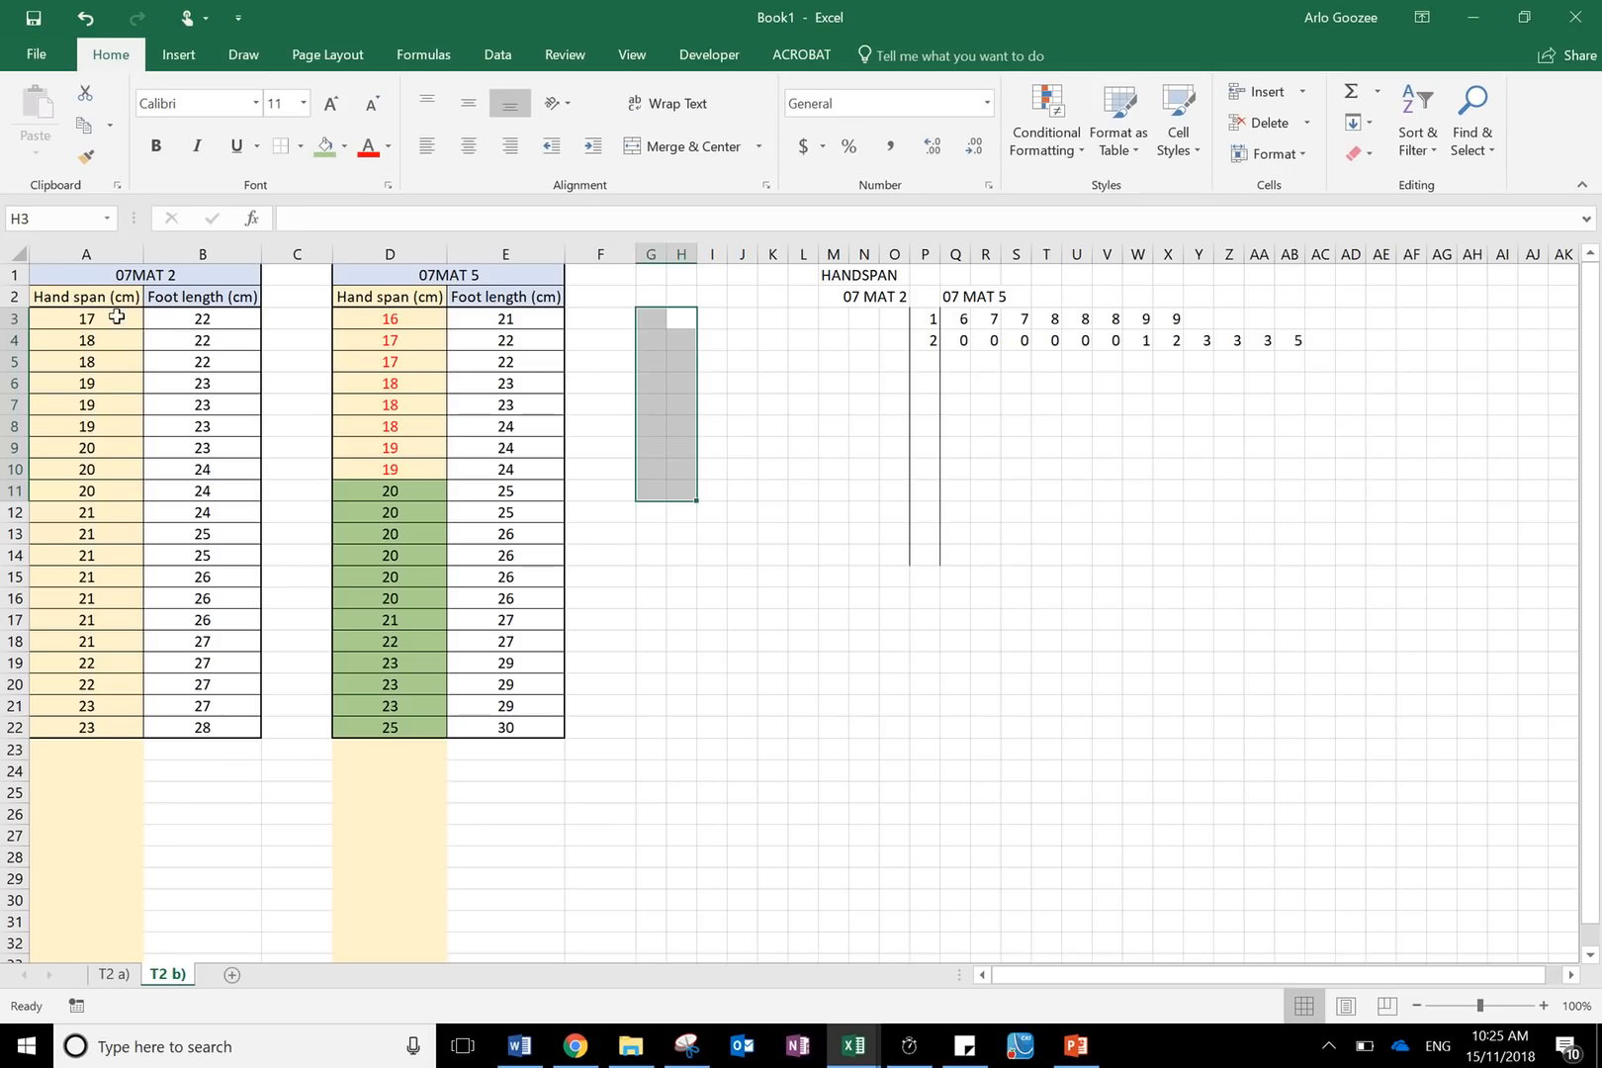
- Enter the 07 MAT 2 leaves 7, 8, 8, 9, 9, 9 for stem 1, running leftwards from O3 to J3
{"action": "left_click_drag", "start_coordinate": [111, 314], "coordinate": [127, 425]}
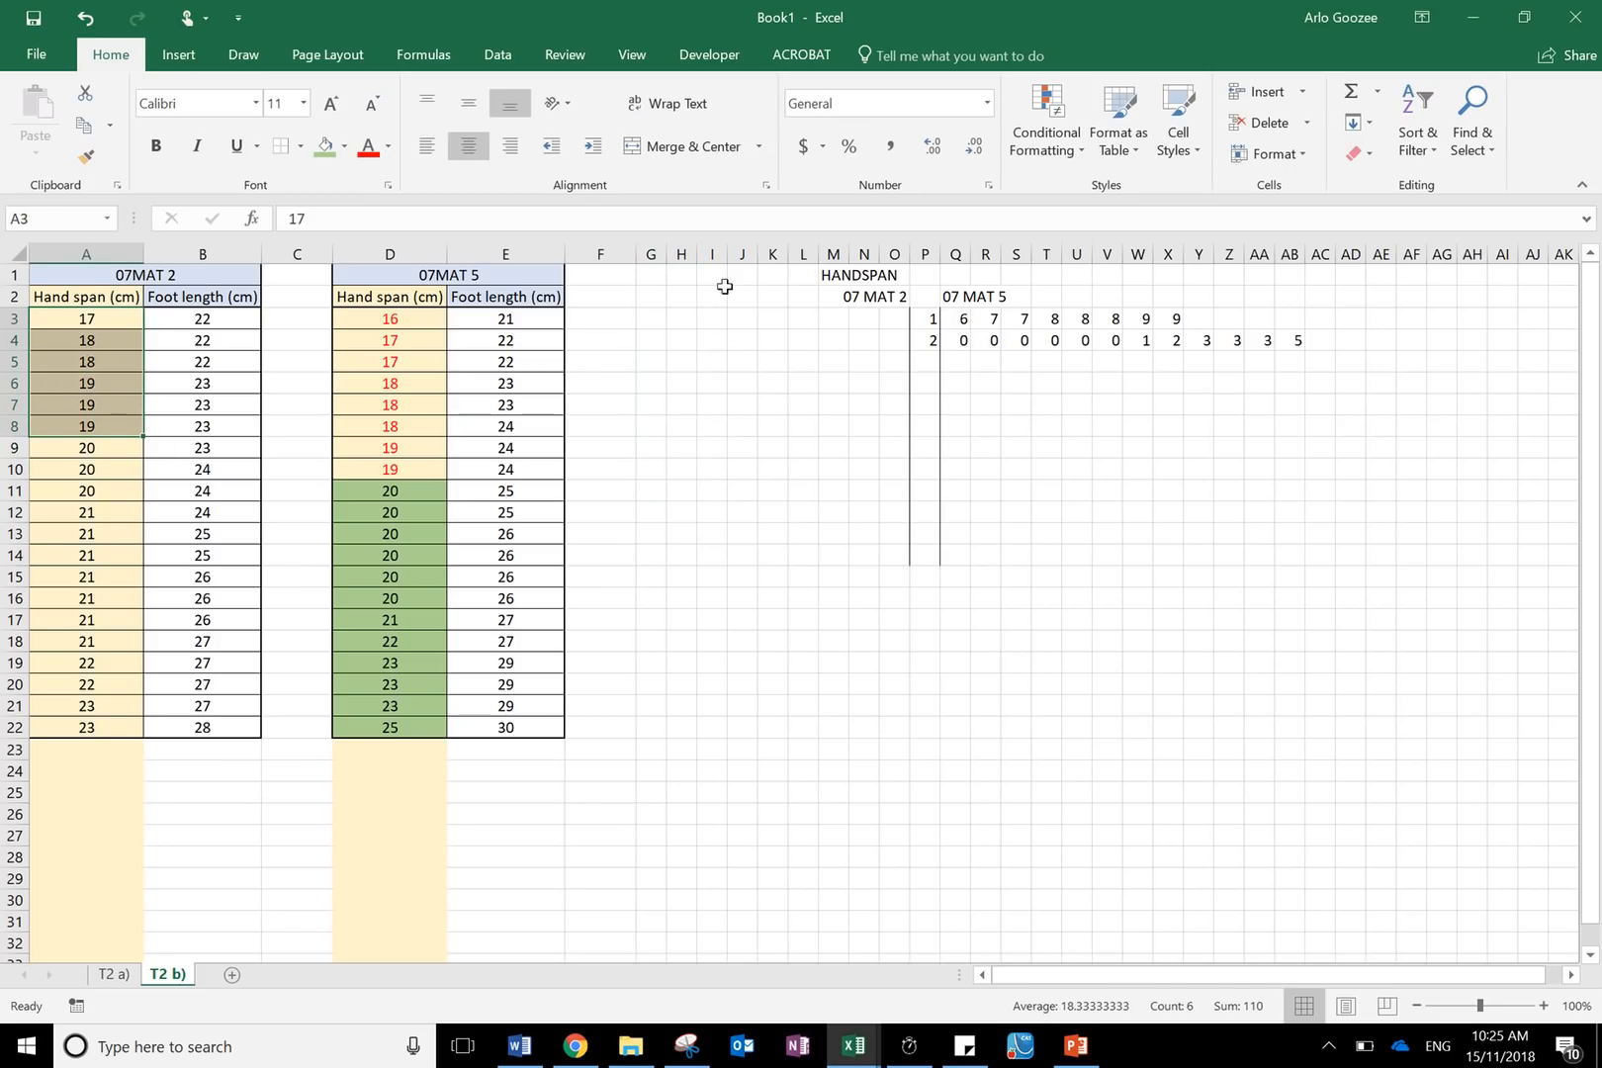
{"action": "left_click", "coordinate": [881, 315]}
{"action": "left_click", "coordinate": [894, 314]}
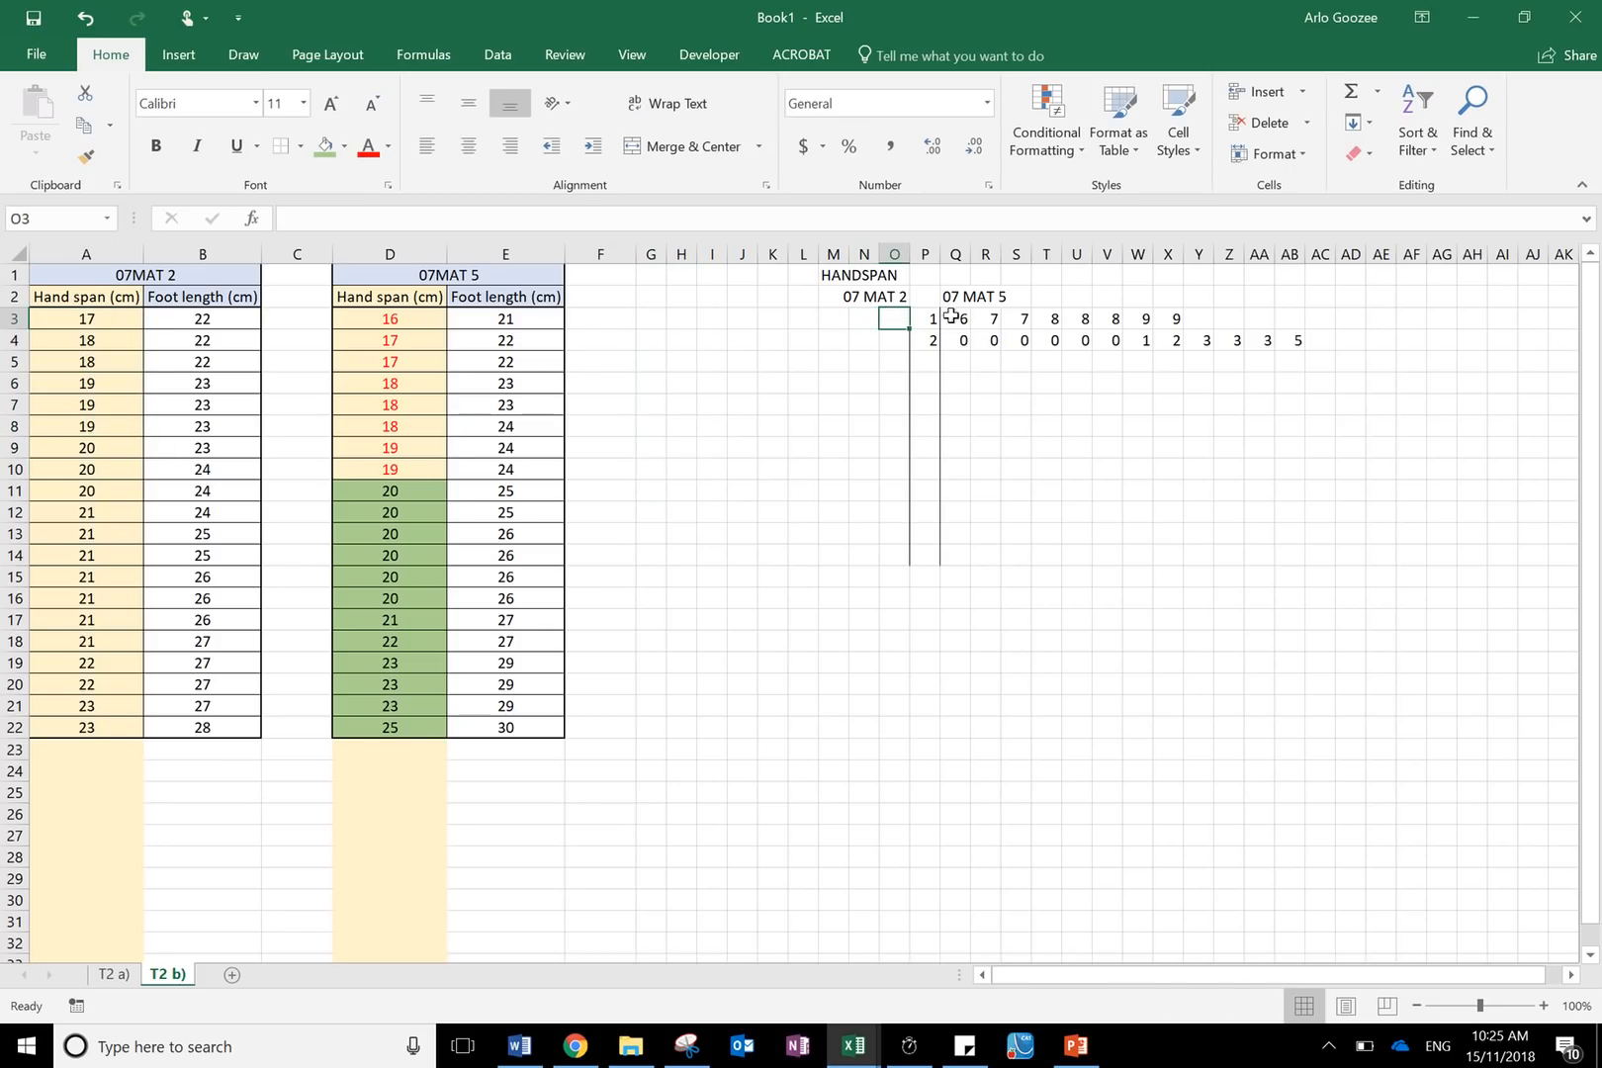
{"action": "type", "text": "7"}
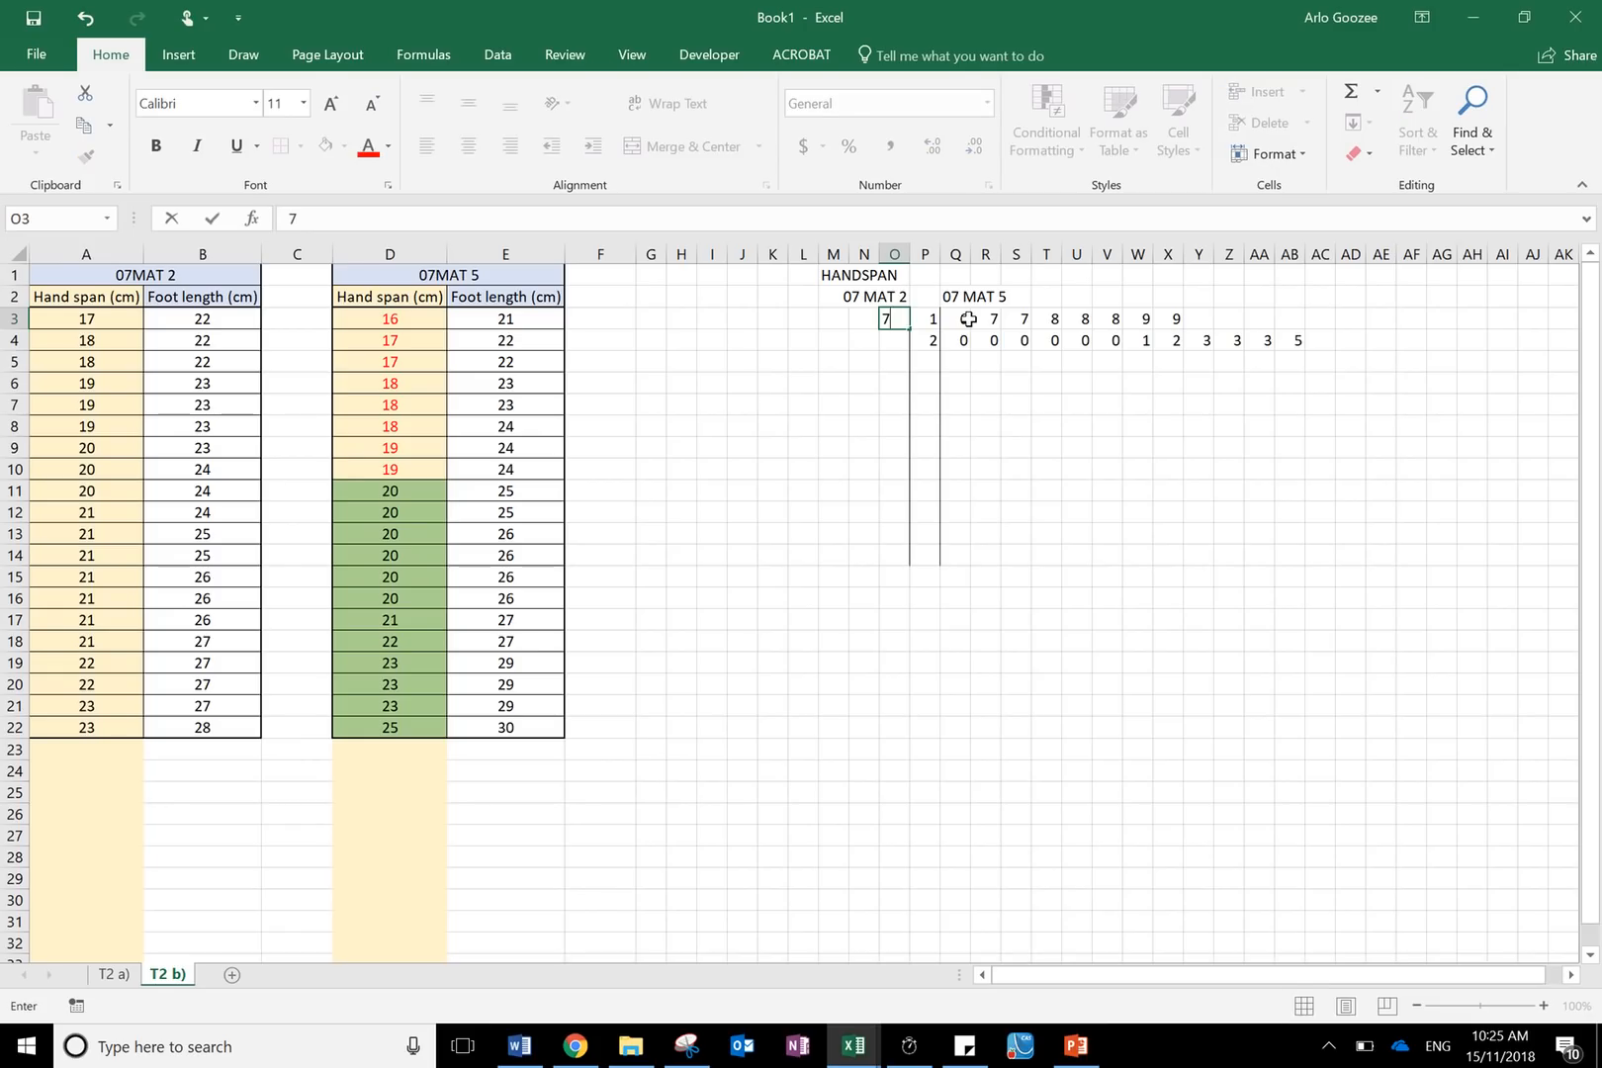
{"action": "key", "text": "Left"}
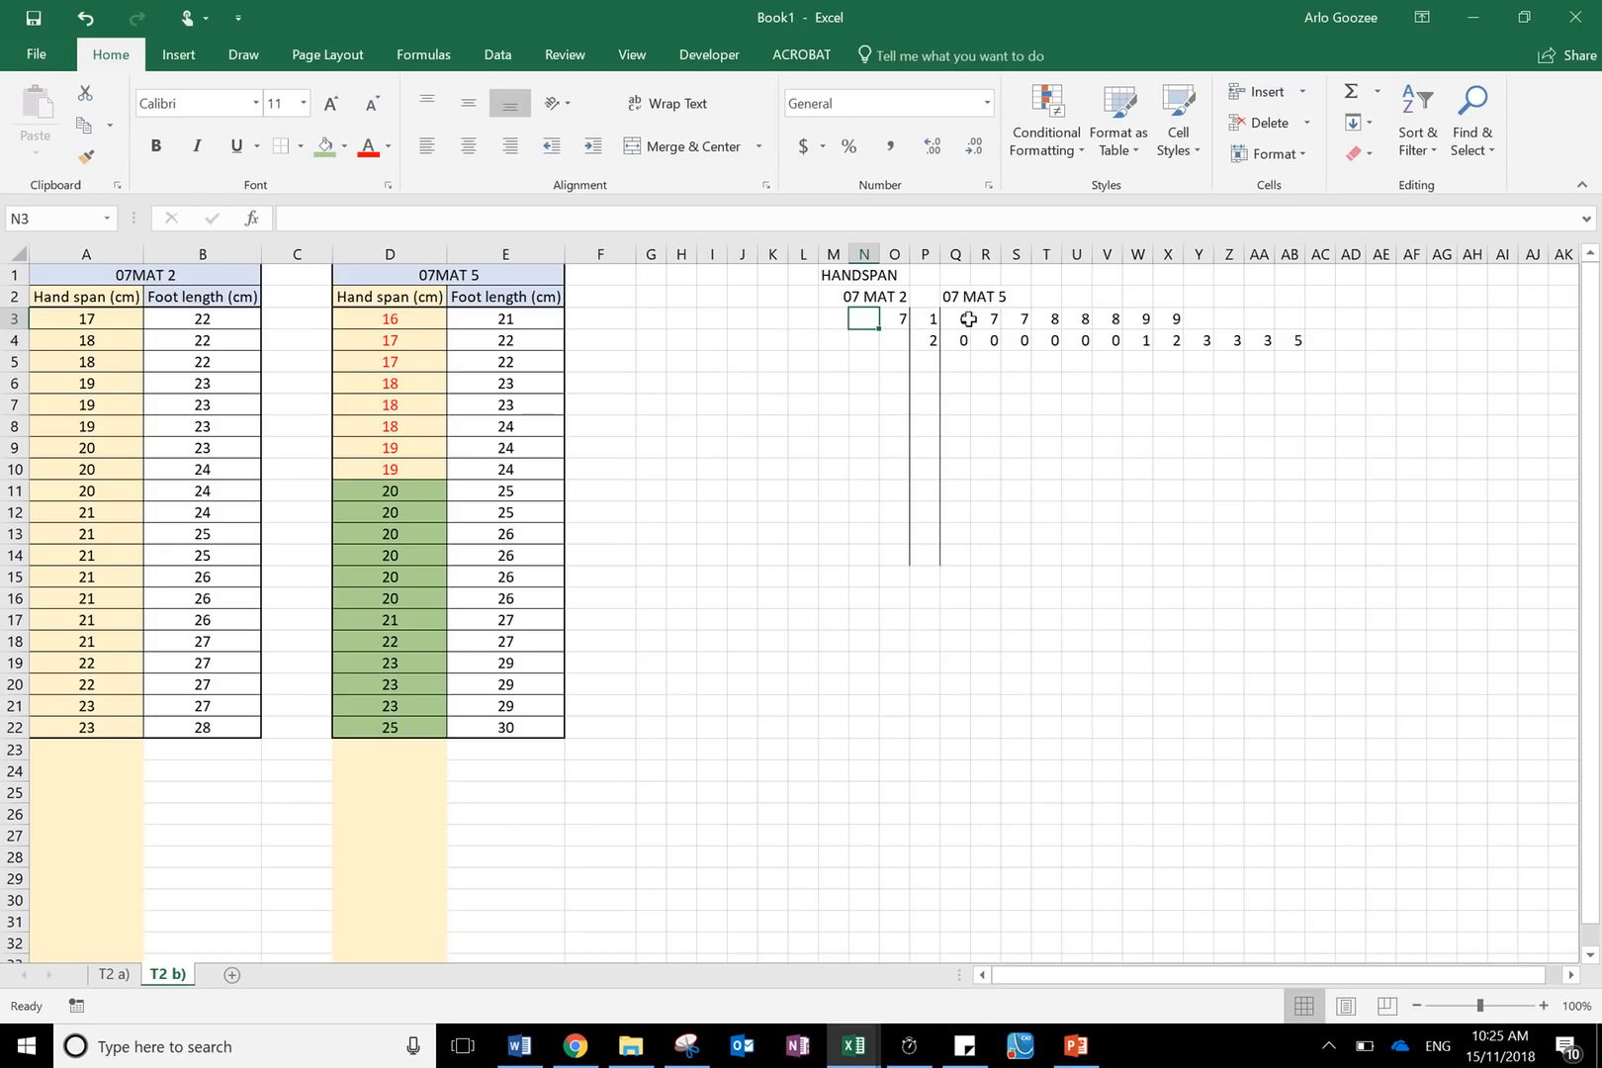
{"action": "type", "text": "8"}
{"action": "key", "text": "Left"}
{"action": "type", "text": "8"}
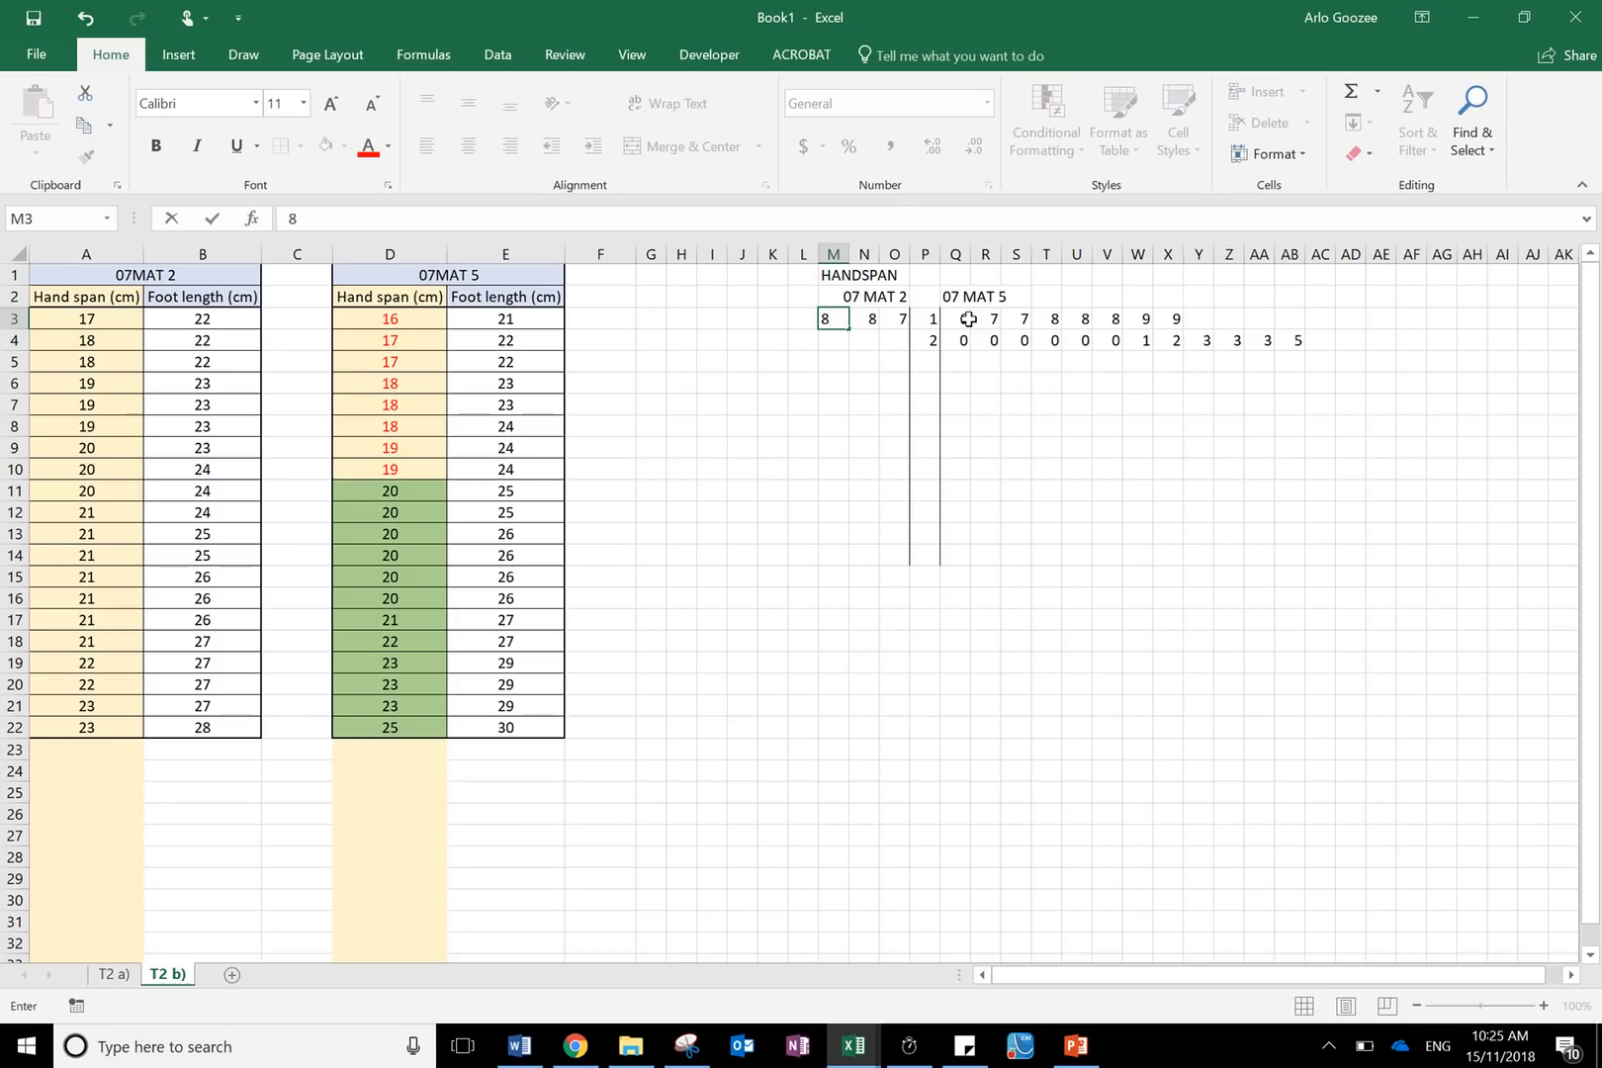
{"action": "key", "text": "Left"}
{"action": "type", "text": "9"}
{"action": "key", "text": "Left"}
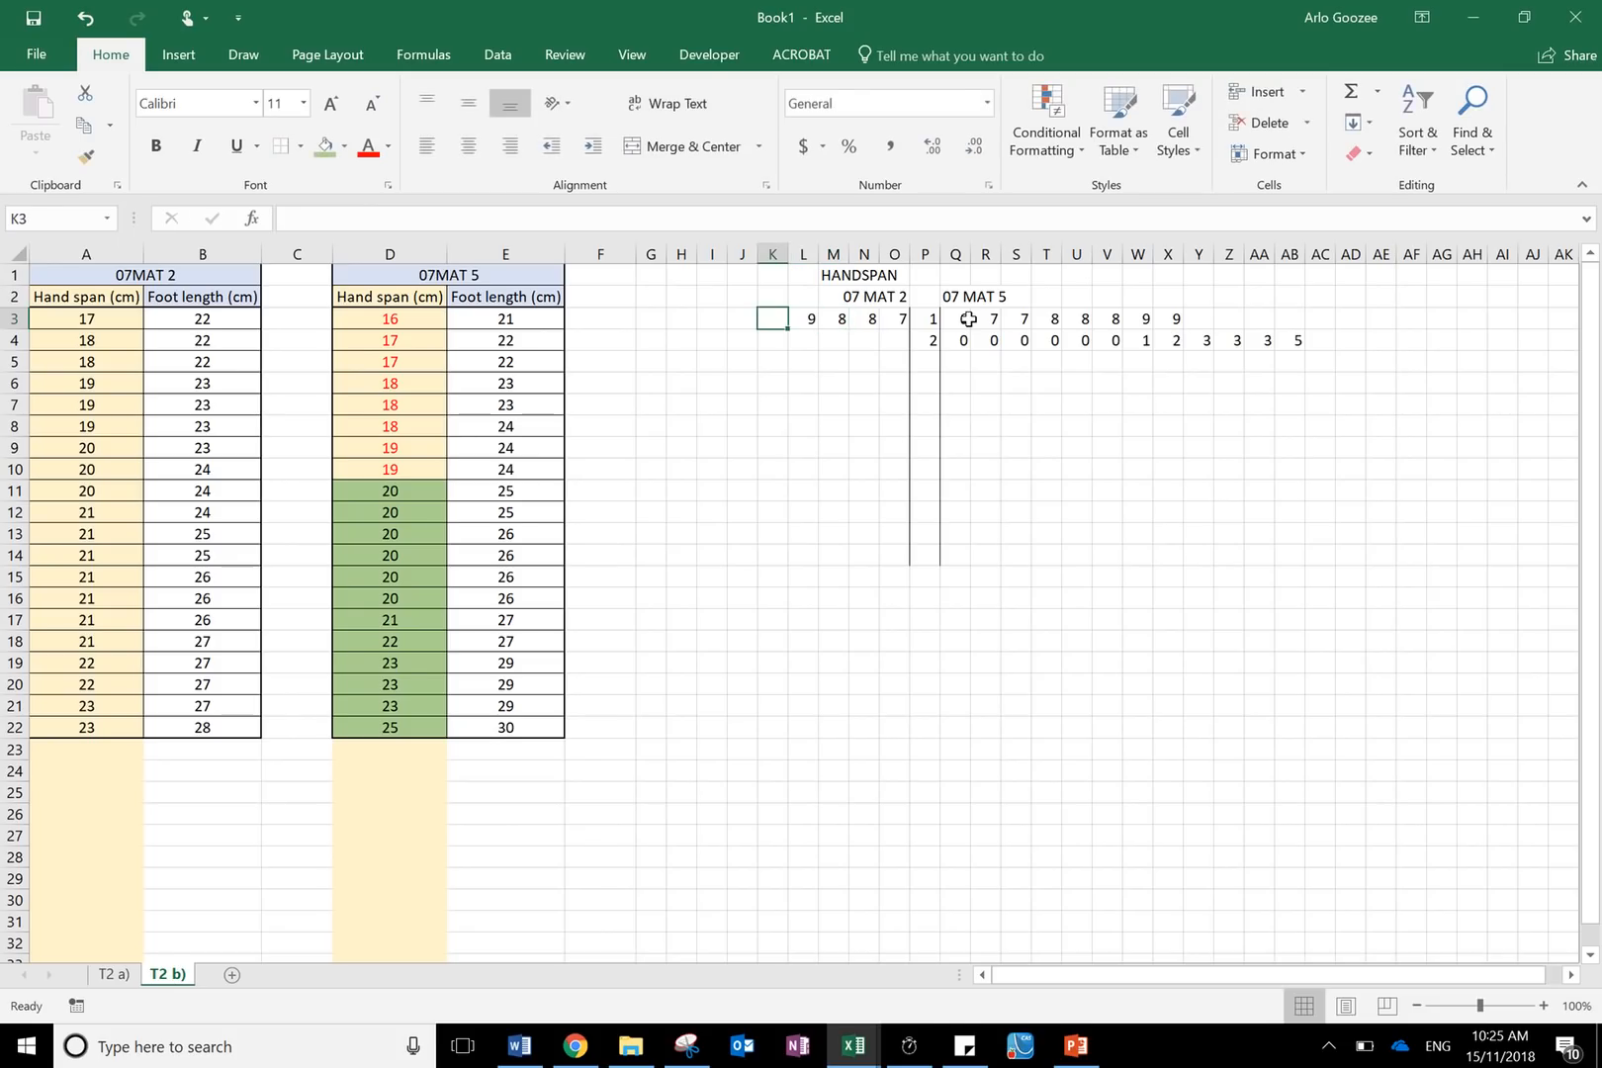
{"action": "type", "text": "9"}
{"action": "key", "text": "Left"}
{"action": "type", "text": "9"}
{"action": "key", "text": "Left"}
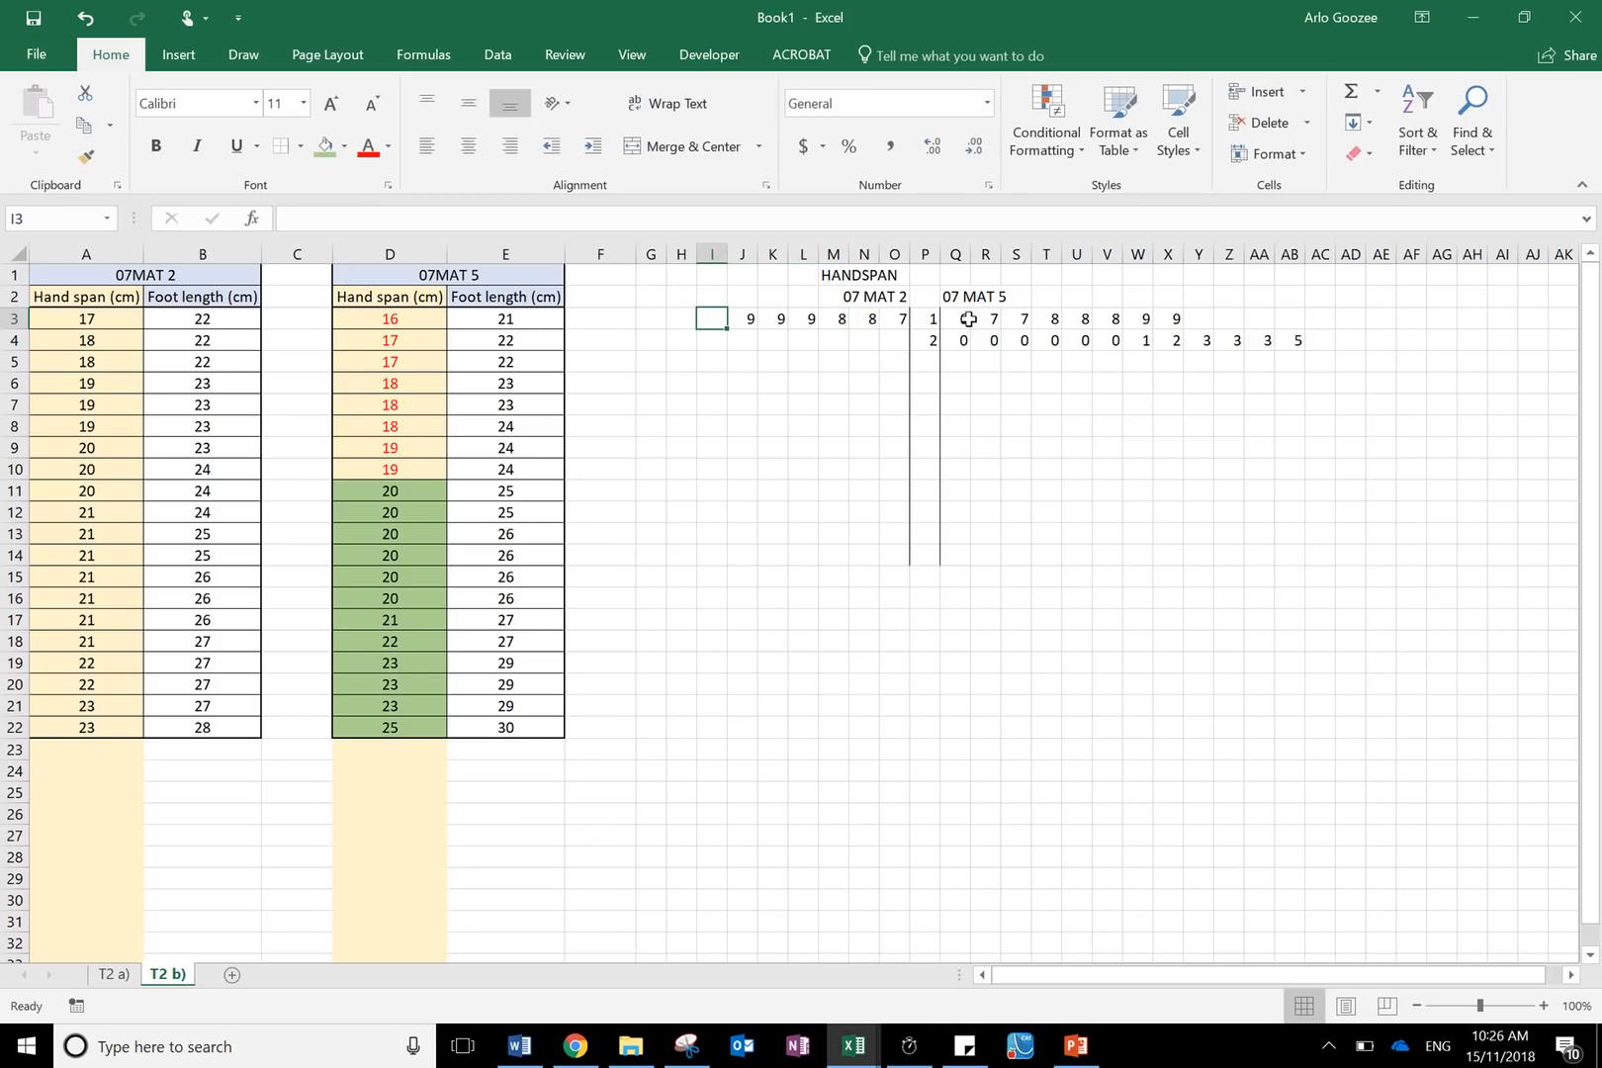
{"action": "mouse_move", "coordinate": [808, 29]}
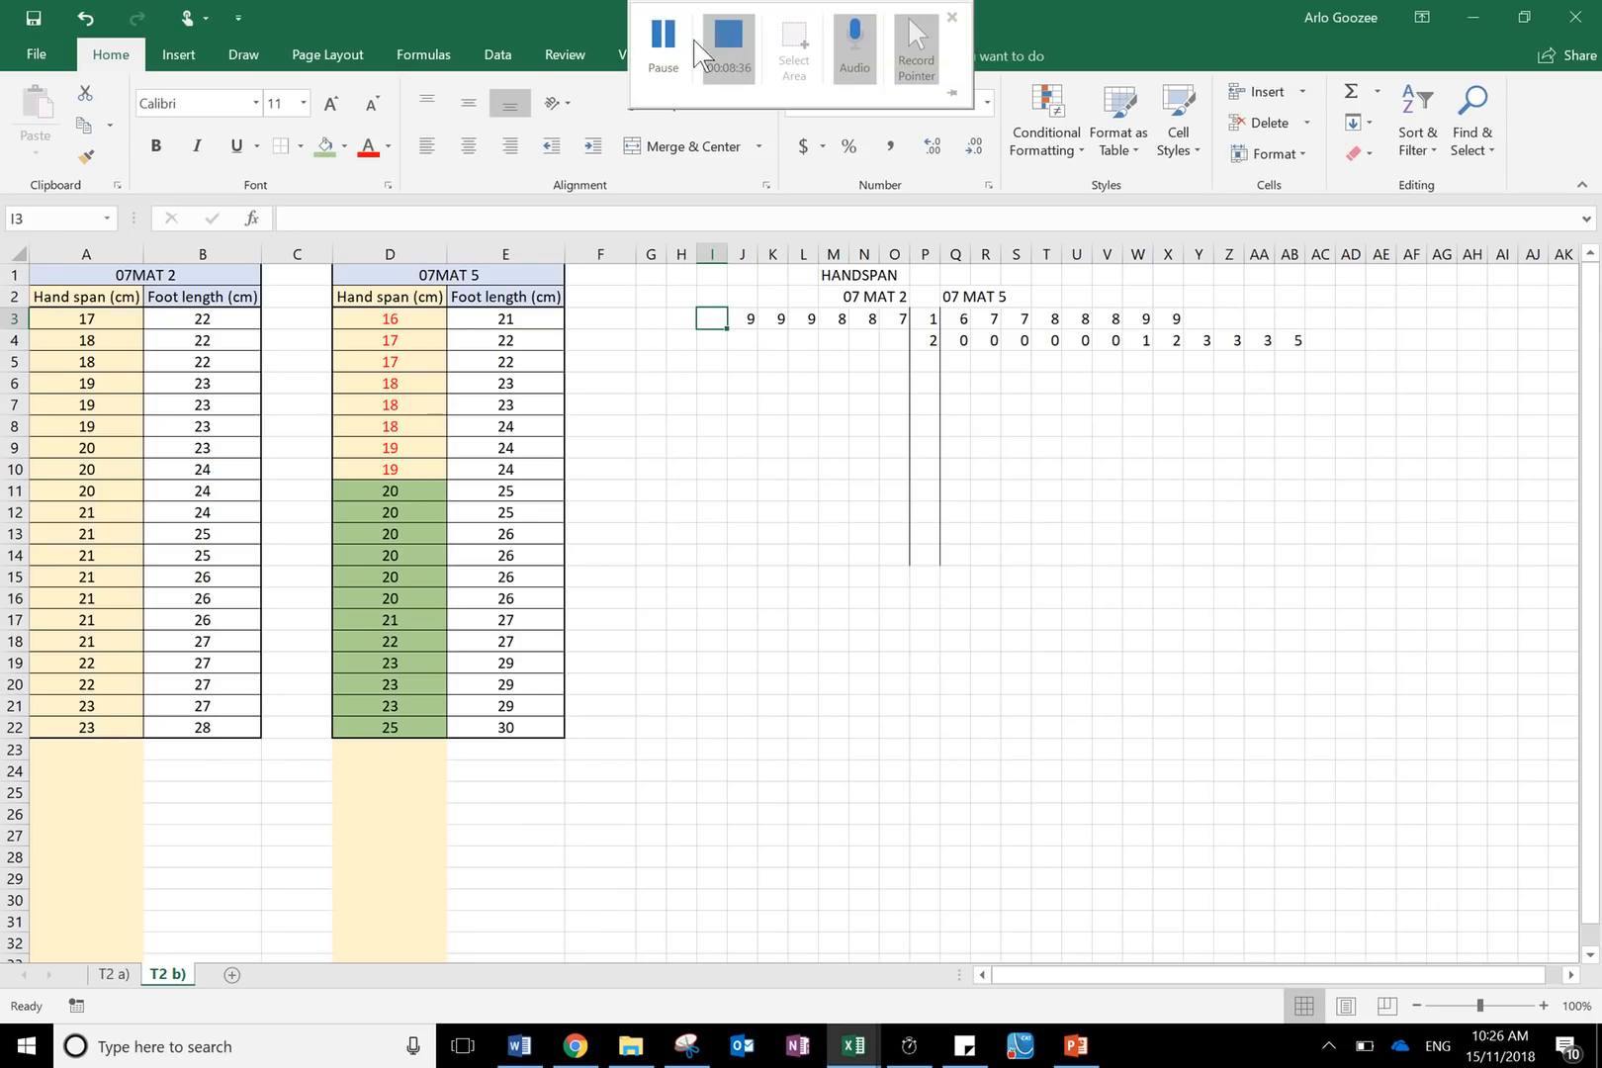
{"action": "left_click", "coordinate": [663, 52]}
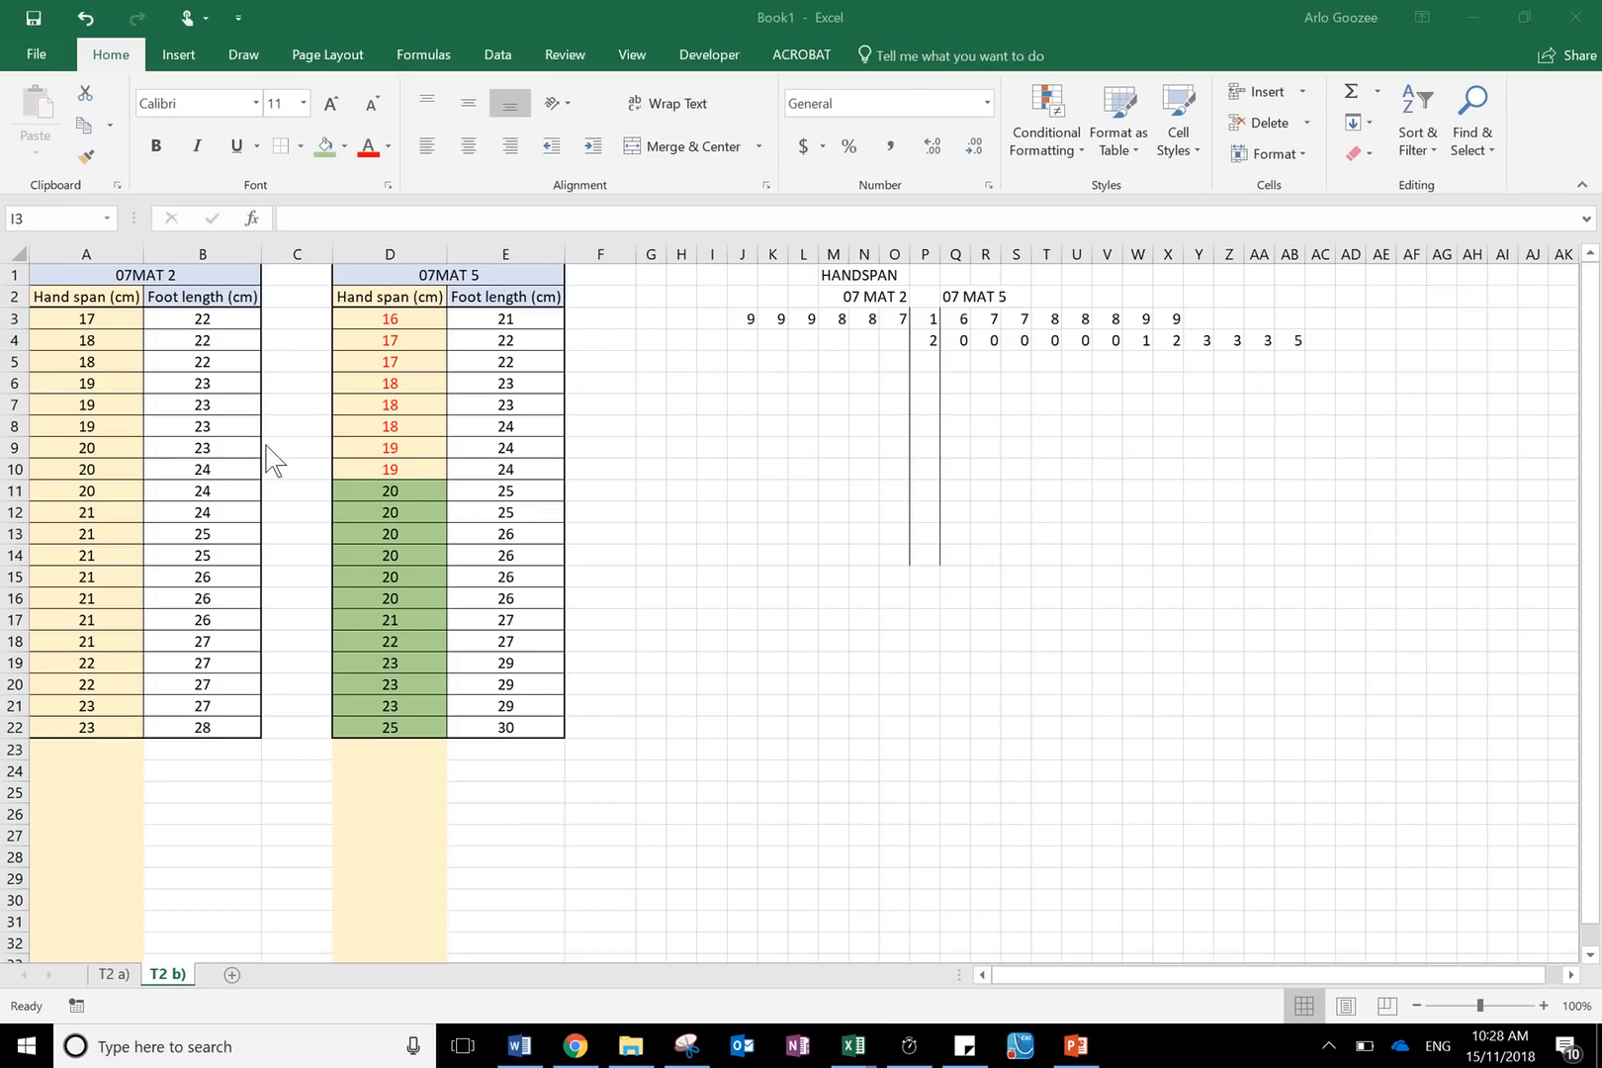
- Enter the 07 MAT 2 stem 2 leaves three 0s and seven 1s, running leftwards from O4 to F4
{"action": "left_click_drag", "start_coordinate": [105, 448], "coordinate": [99, 640]}
{"action": "left_click", "coordinate": [891, 341]}
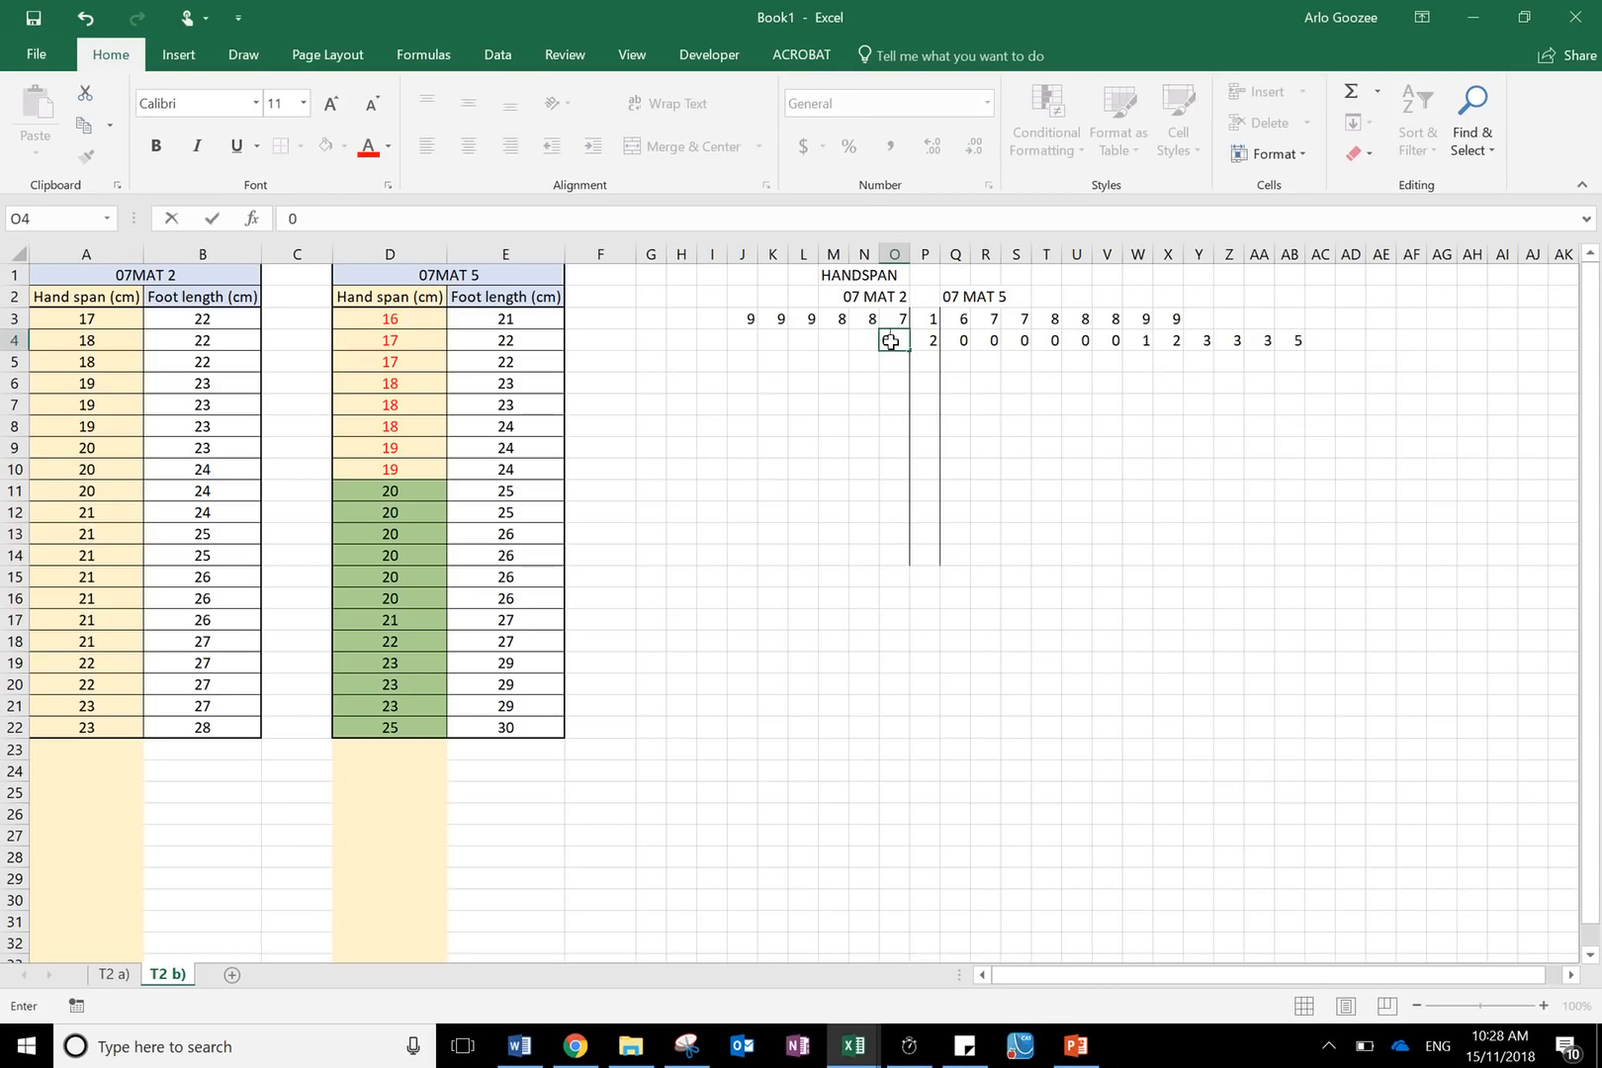
{"action": "type", "text": "0"}
{"action": "key", "text": "Left"}
{"action": "type", "text": "0"}
{"action": "key", "text": "Left"}
{"action": "type", "text": "0"}
{"action": "key", "text": "Left"}
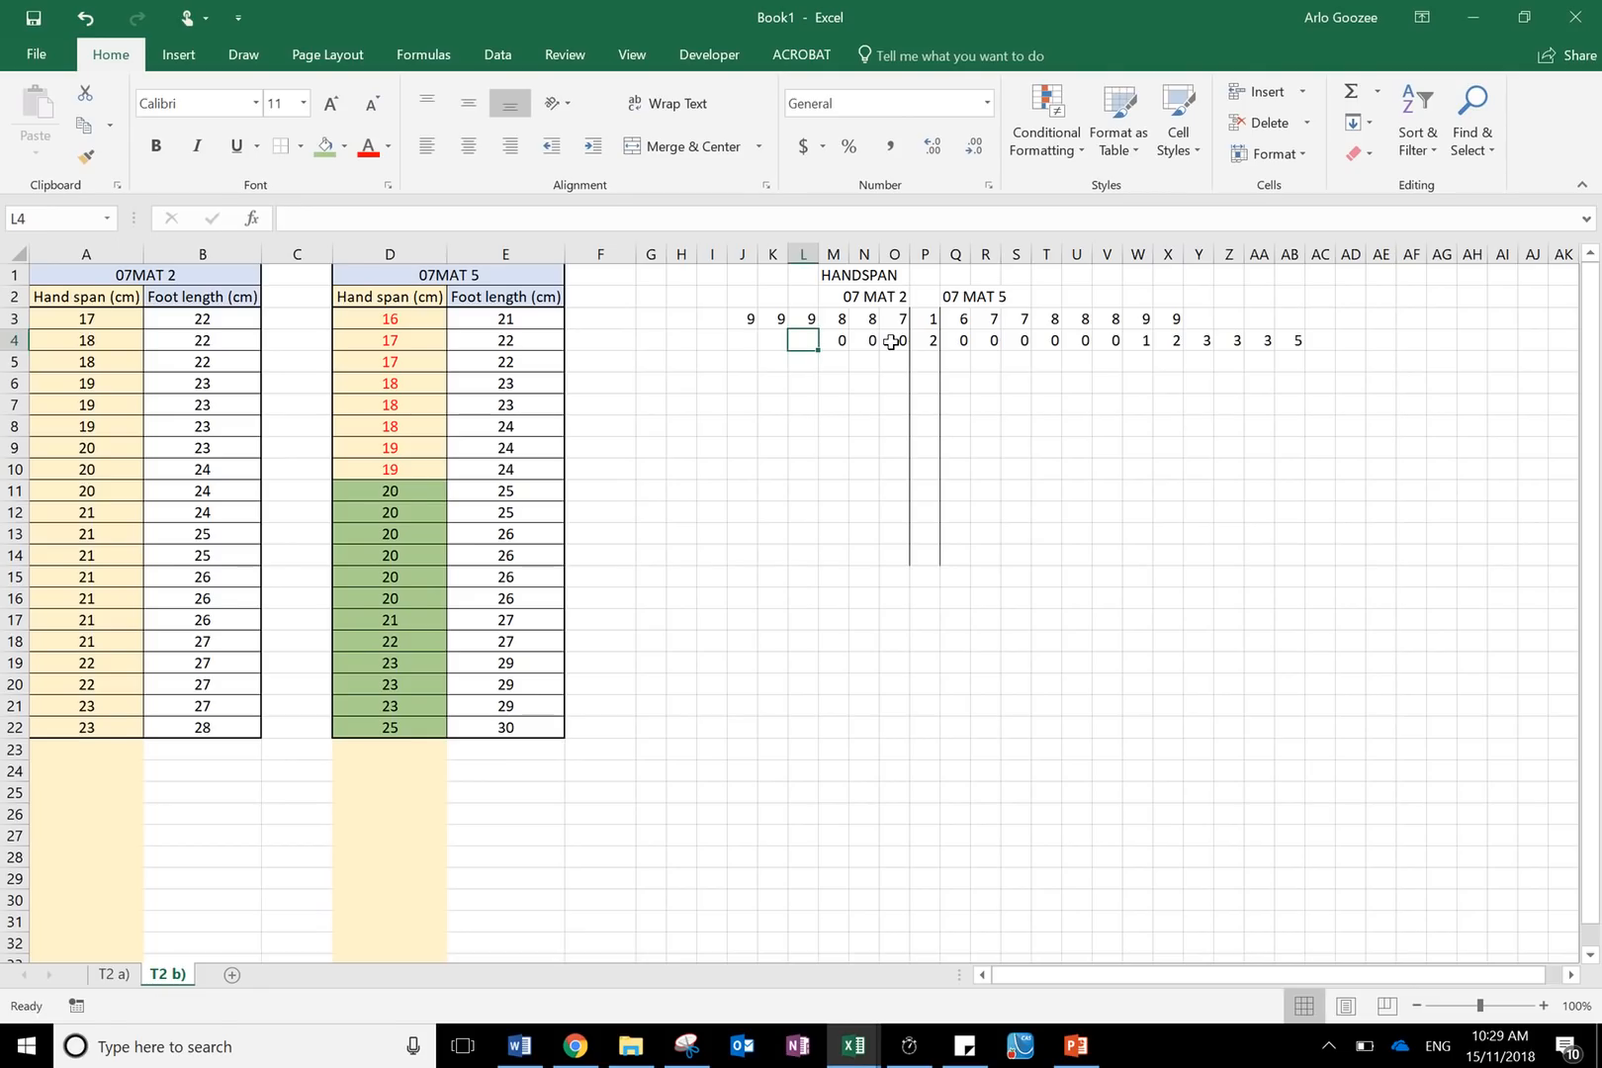
{"action": "type", "text": "1"}
{"action": "key", "text": "Left"}
{"action": "type", "text": "1"}
{"action": "key", "text": "Left"}
{"action": "type", "text": "1"}
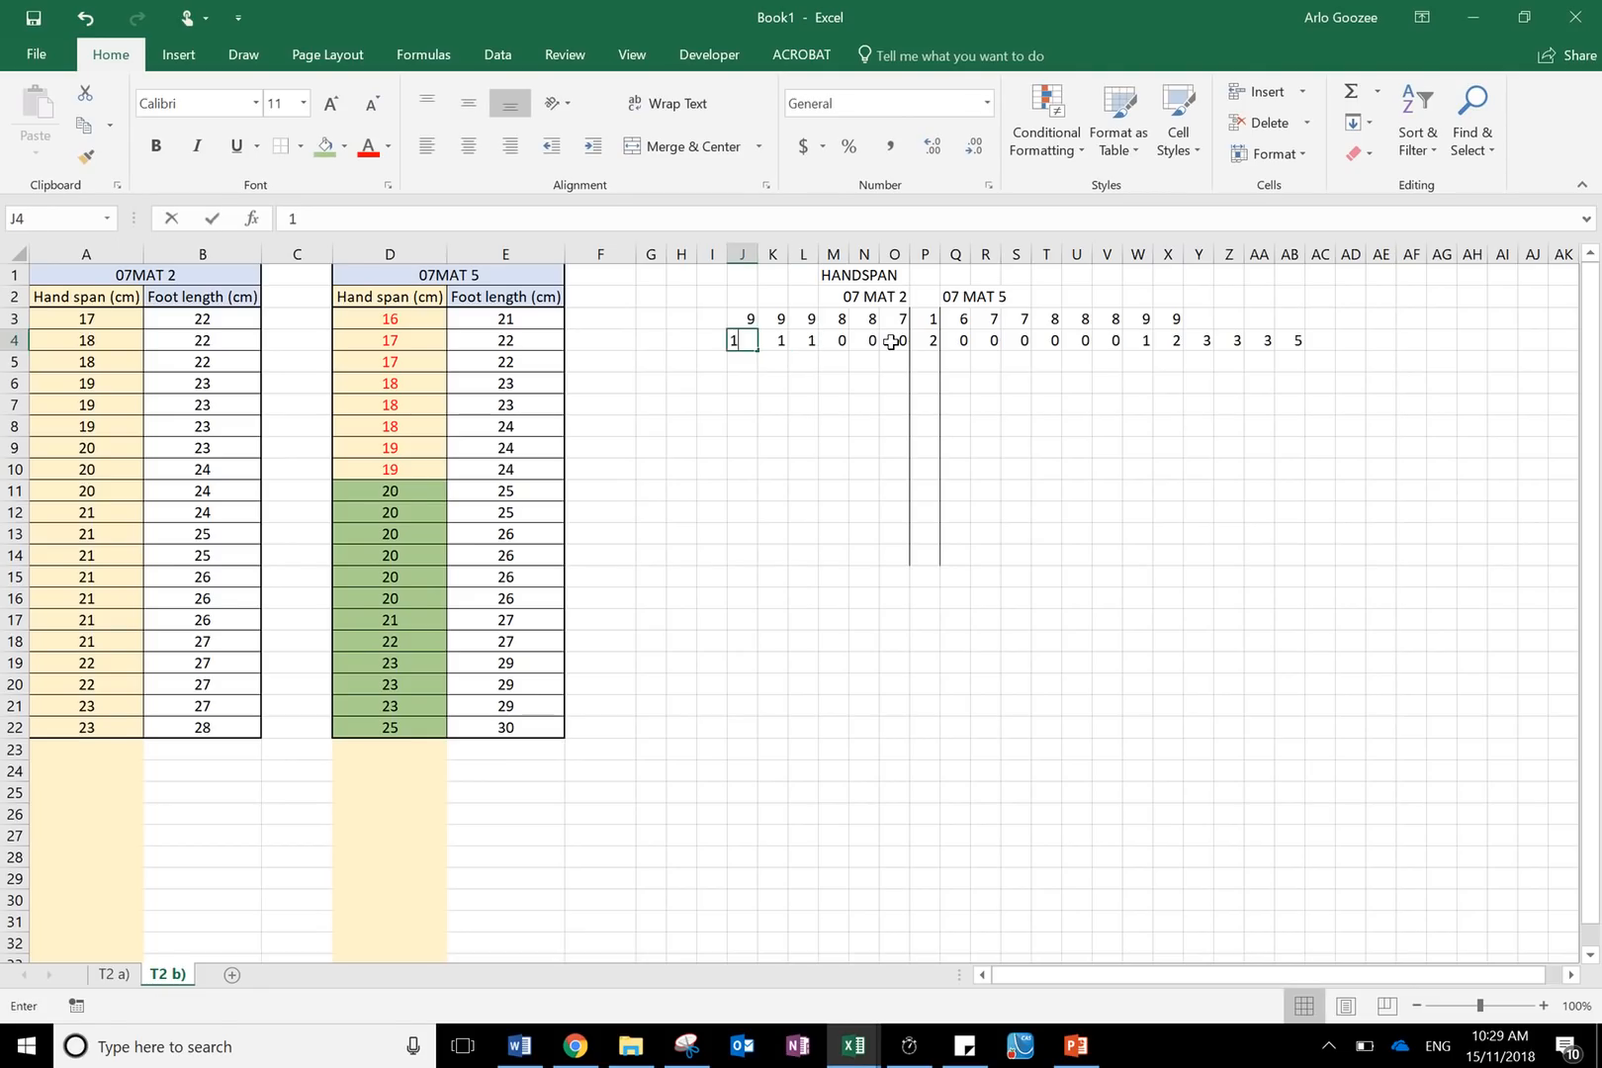
{"action": "key", "text": "Left"}
{"action": "type", "text": "1"}
{"action": "key", "text": "Left"}
{"action": "type", "text": "1"}
{"action": "key", "text": "Left"}
{"action": "type", "text": "1"}
{"action": "key", "text": "Left"}
{"action": "type", "text": "1"}
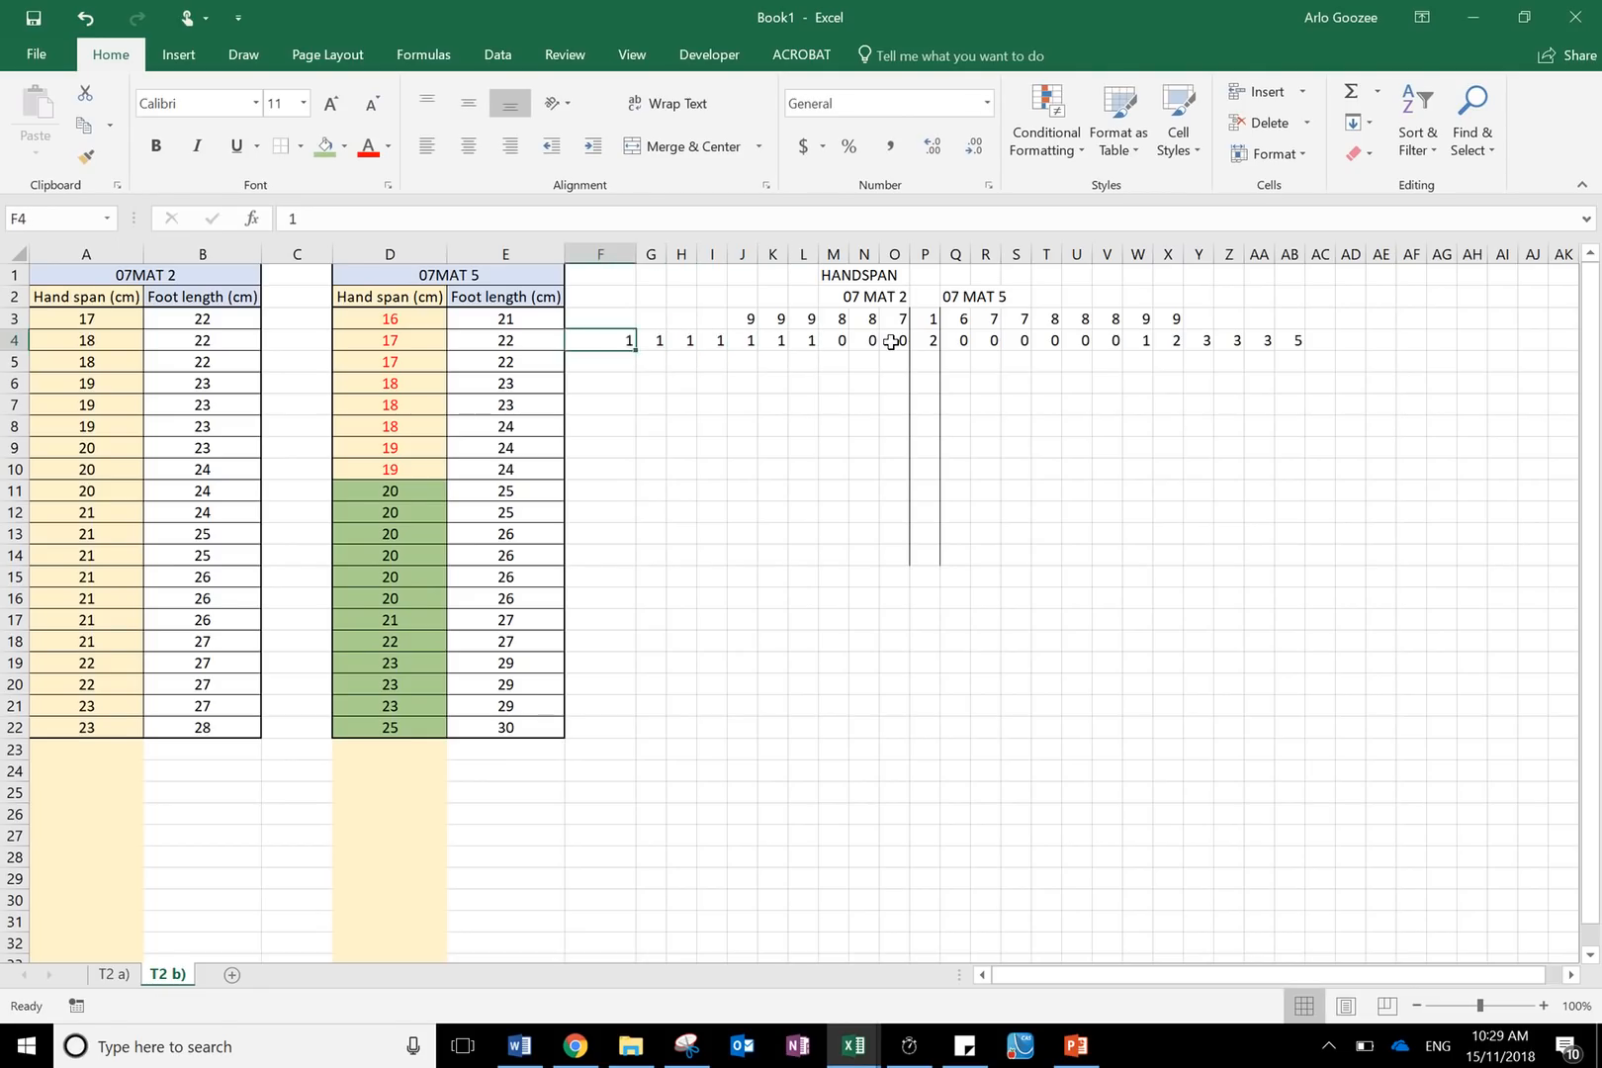
{"action": "key", "text": "Left"}
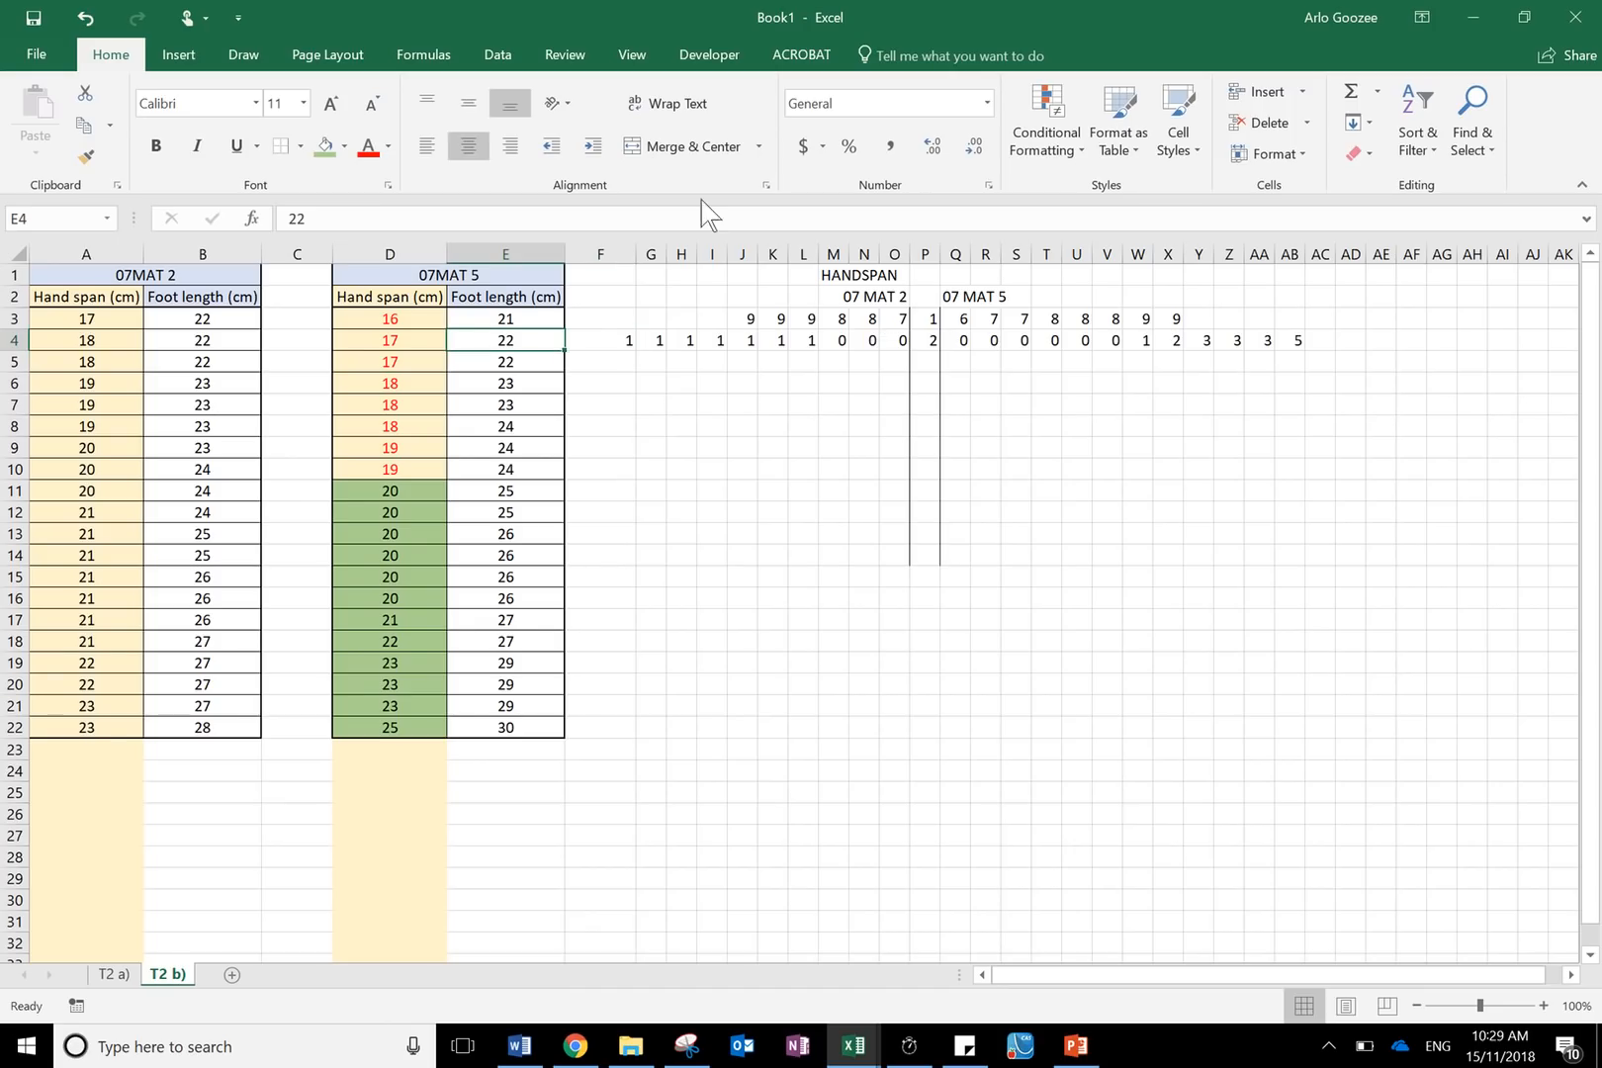
- Move the whole stem and leaf plot range F1:AB14 eight columns to the right
{"action": "left_click", "coordinate": [625, 274]}
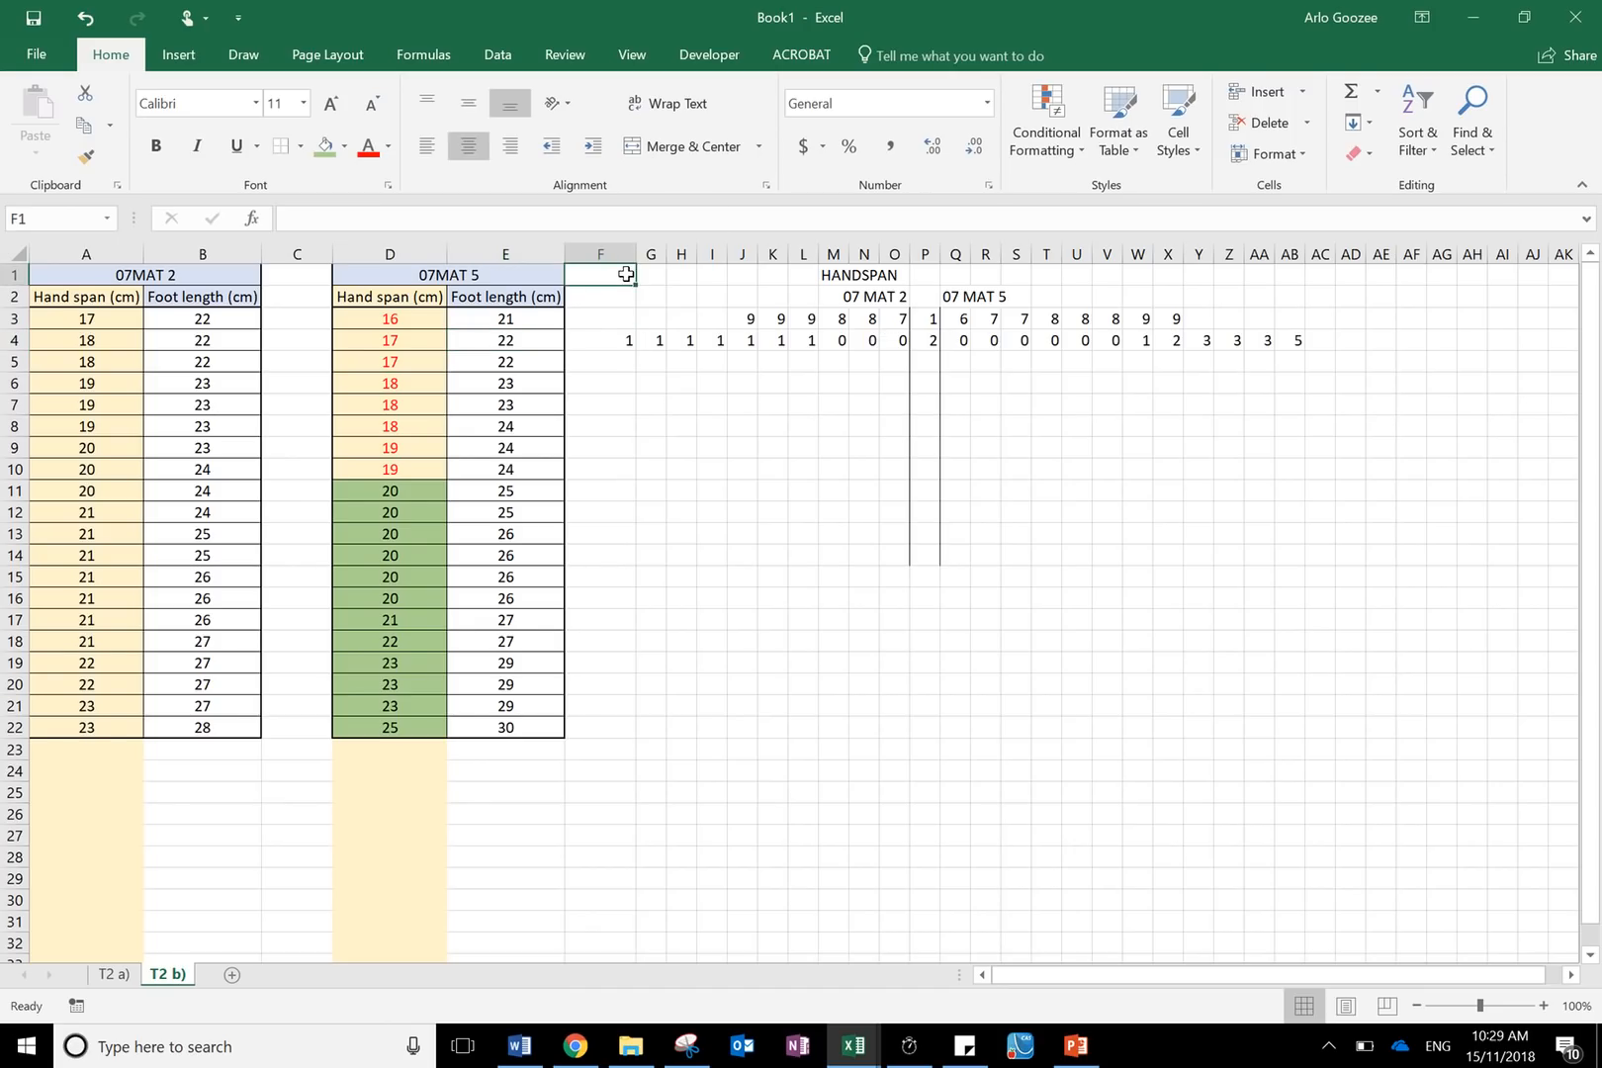
{"action": "left_click_drag", "start_coordinate": [626, 273], "coordinate": [1295, 556]}
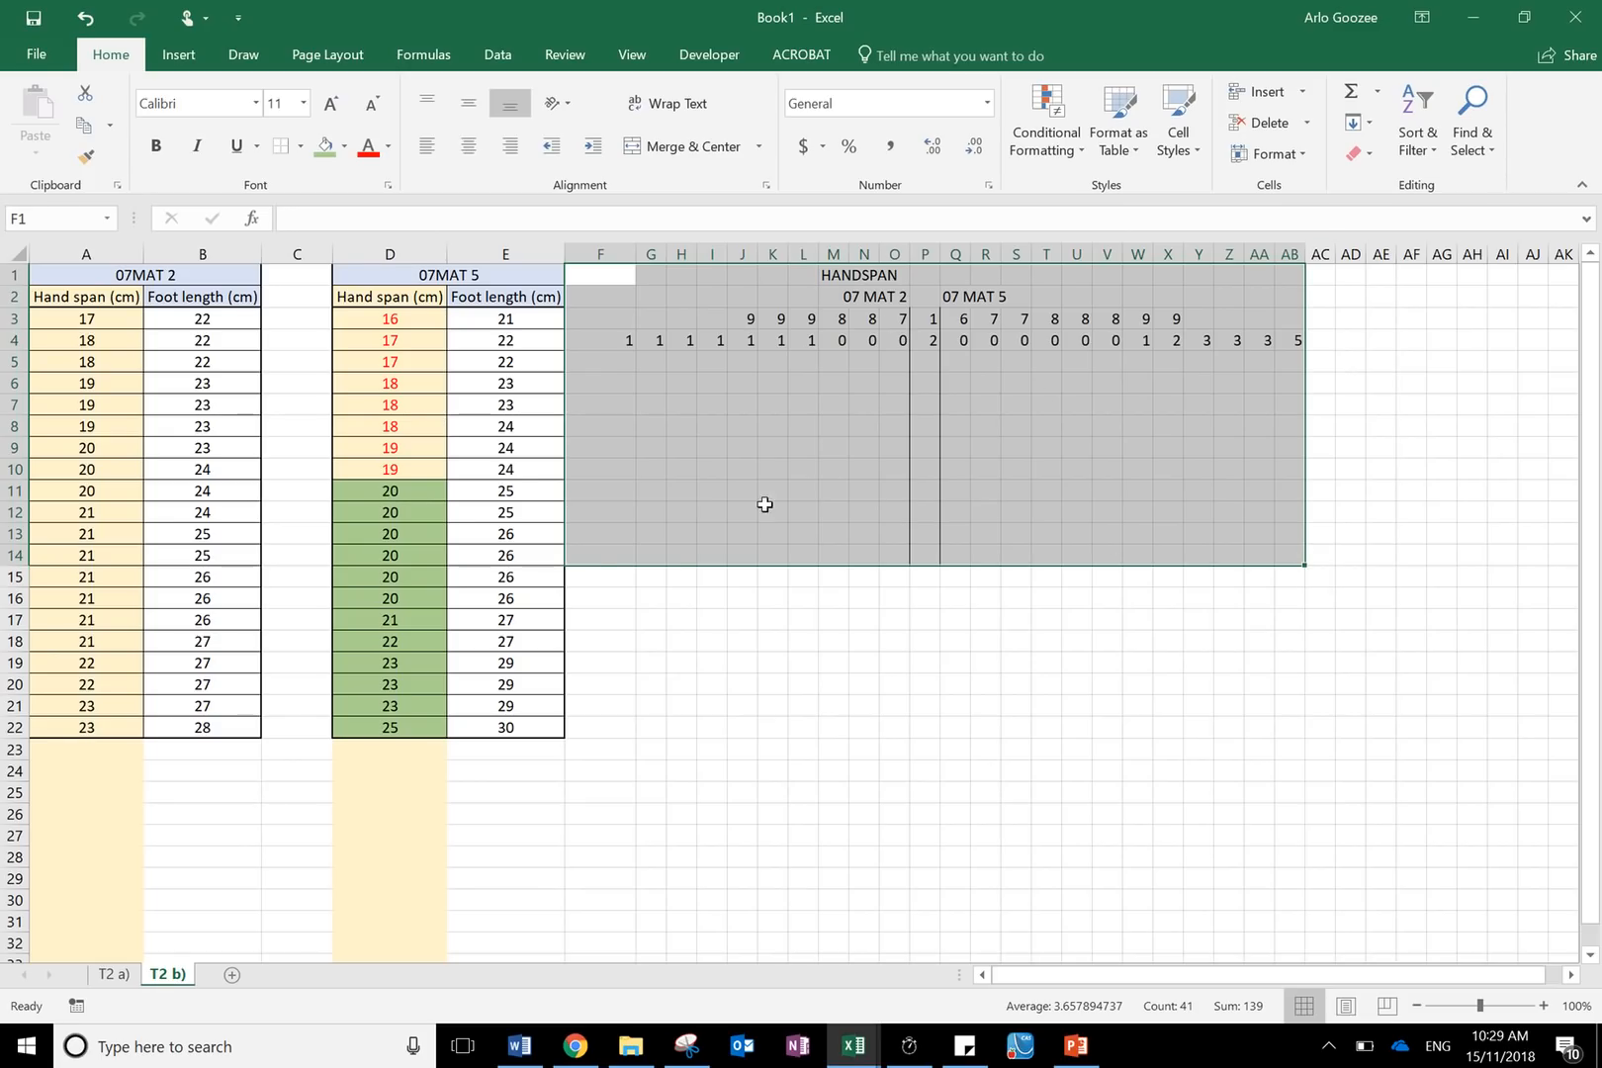
{"action": "left_click_drag", "start_coordinate": [641, 566], "coordinate": [906, 554]}
{"action": "left_click", "coordinate": [925, 661]}
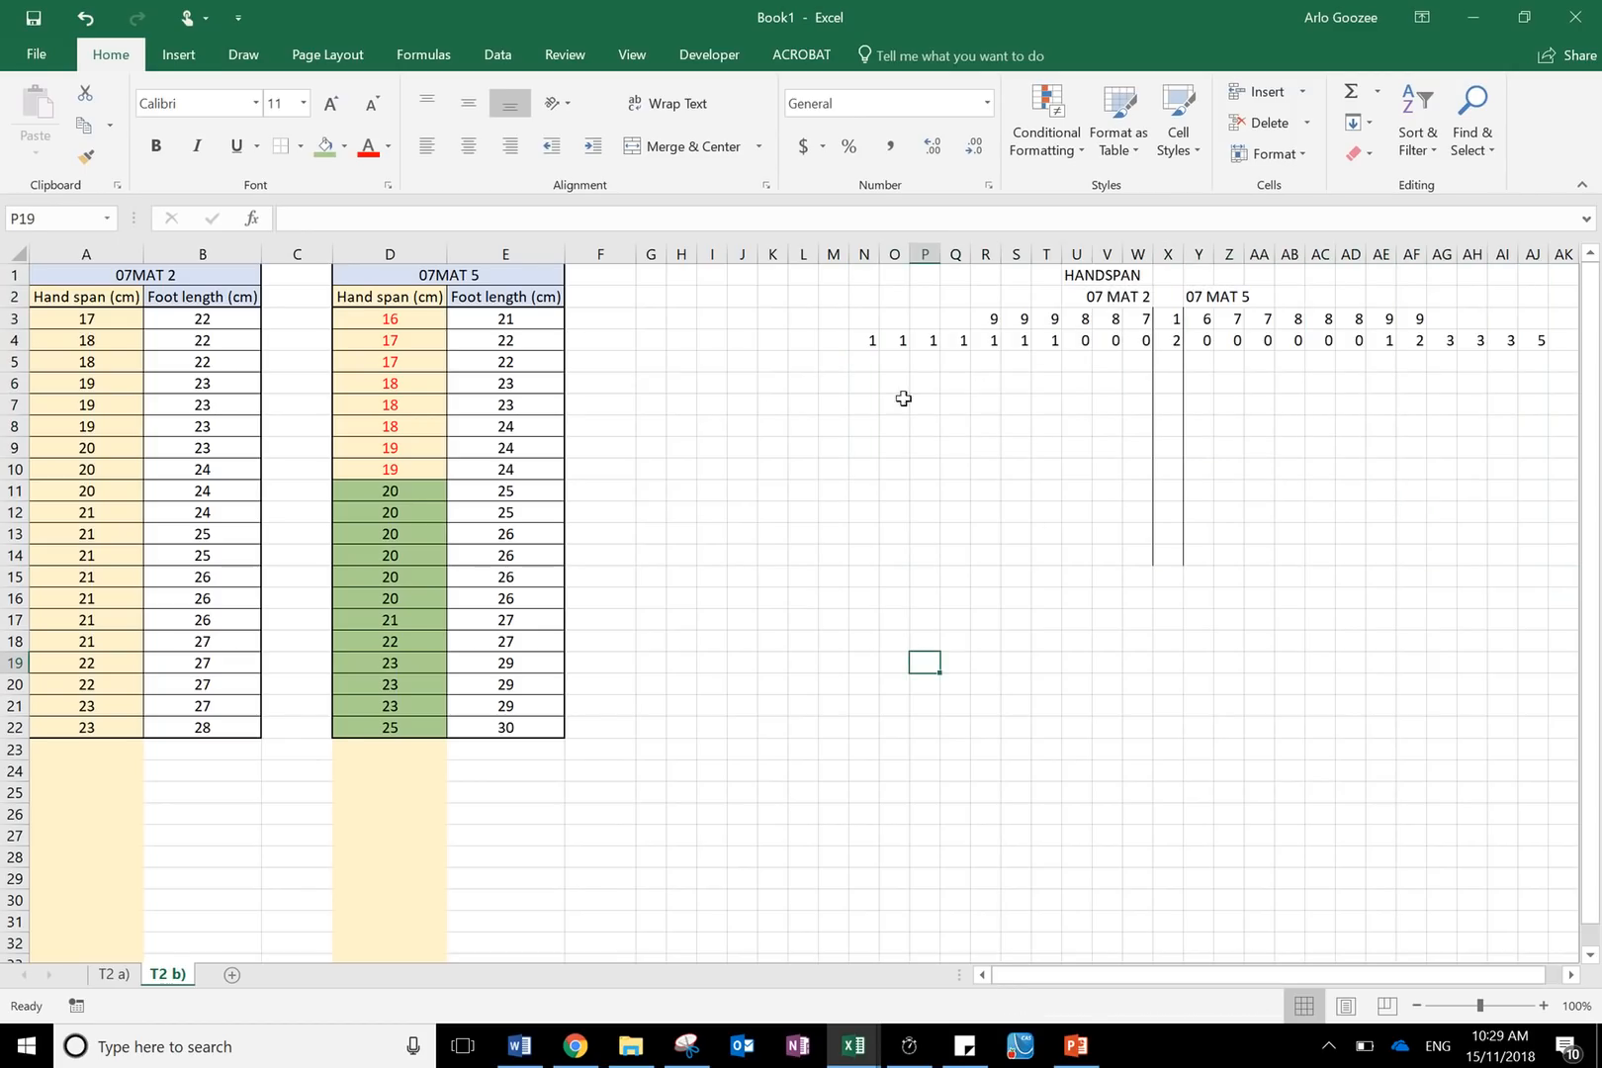
{"action": "mouse_move", "coordinate": [796, 8]}
{"action": "left_click", "coordinate": [682, 42]}
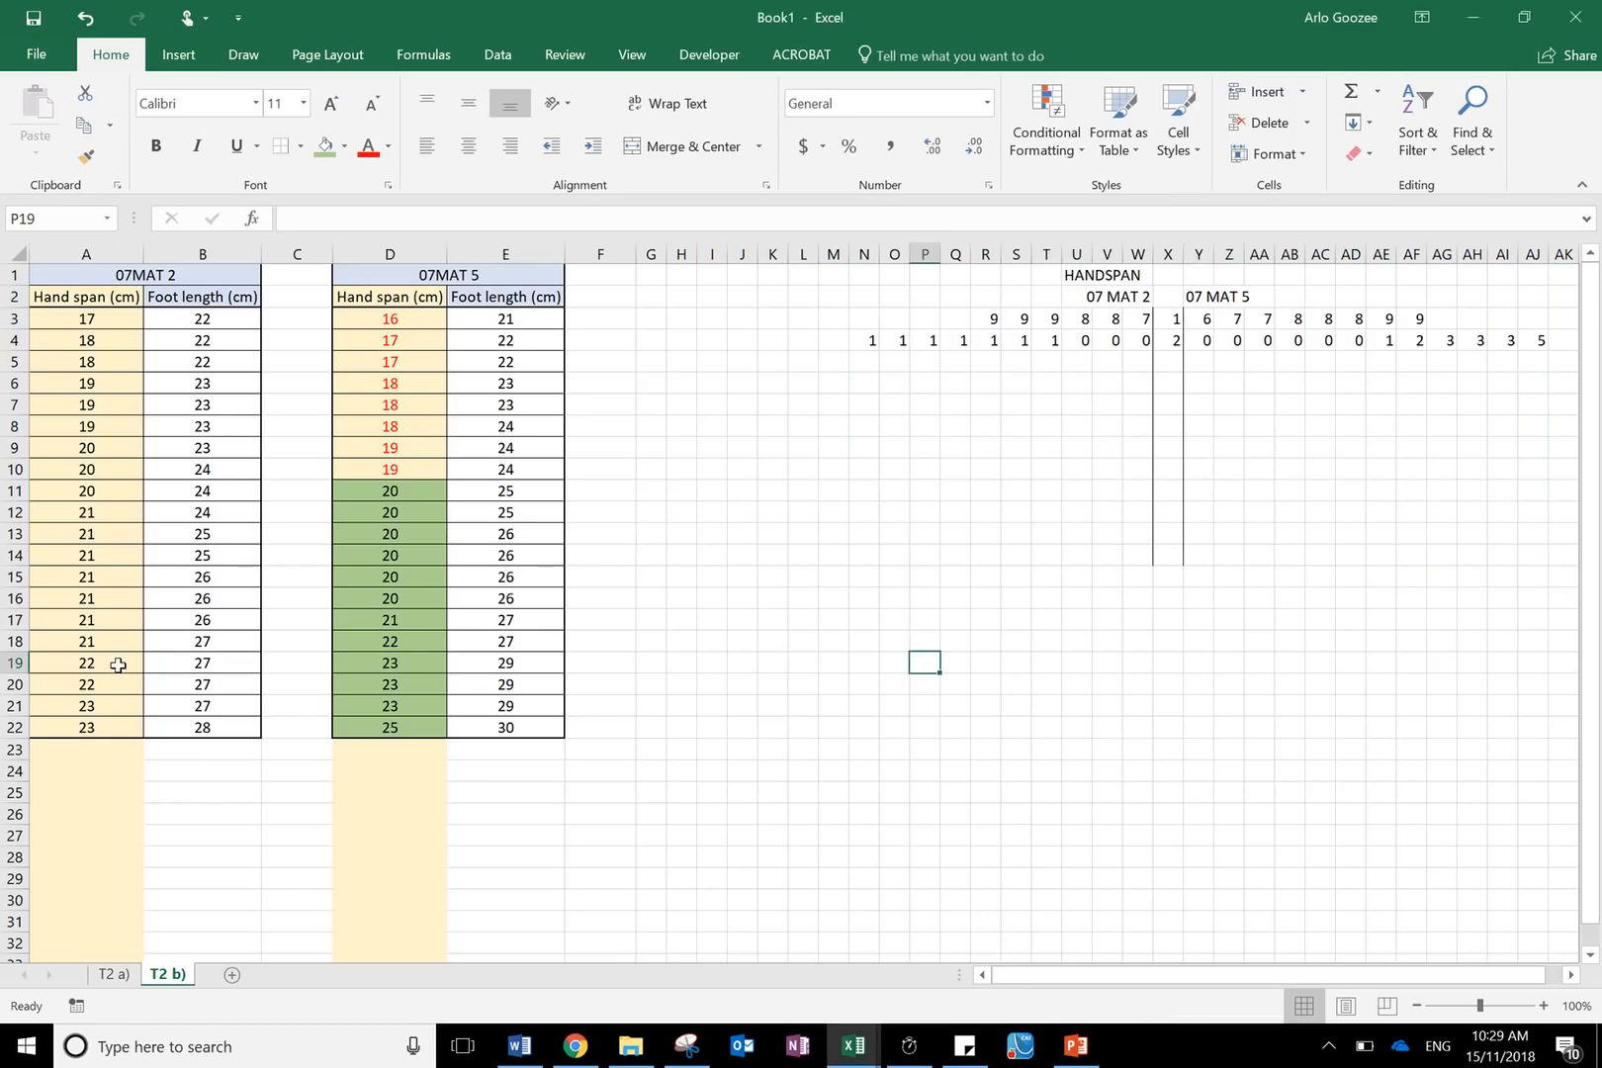
- Add the remaining 07 MAT 2 stem 2 leaves 2, 2, 3, 3 leftwards from M4 to J4
{"action": "left_click_drag", "start_coordinate": [118, 664], "coordinate": [118, 682]}
{"action": "left_click", "coordinate": [830, 346]}
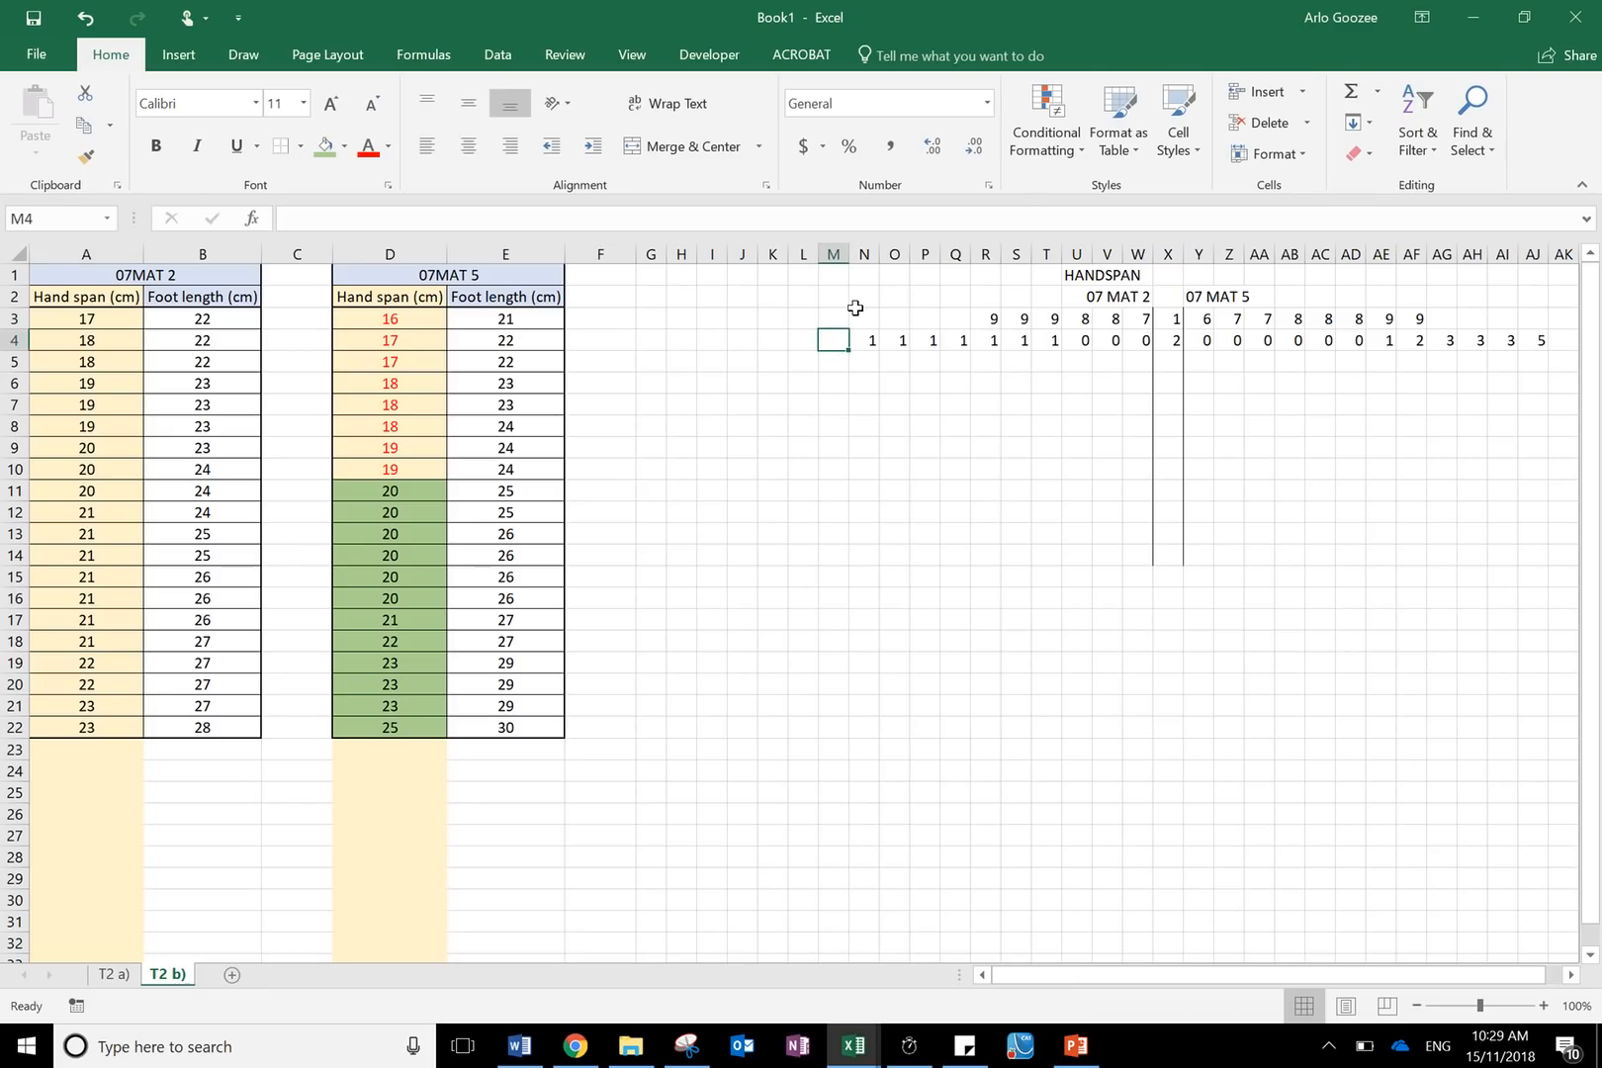
{"action": "type", "text": "2"}
{"action": "key", "text": "Return"}
{"action": "key", "text": "Up"}
{"action": "key", "text": "Left"}
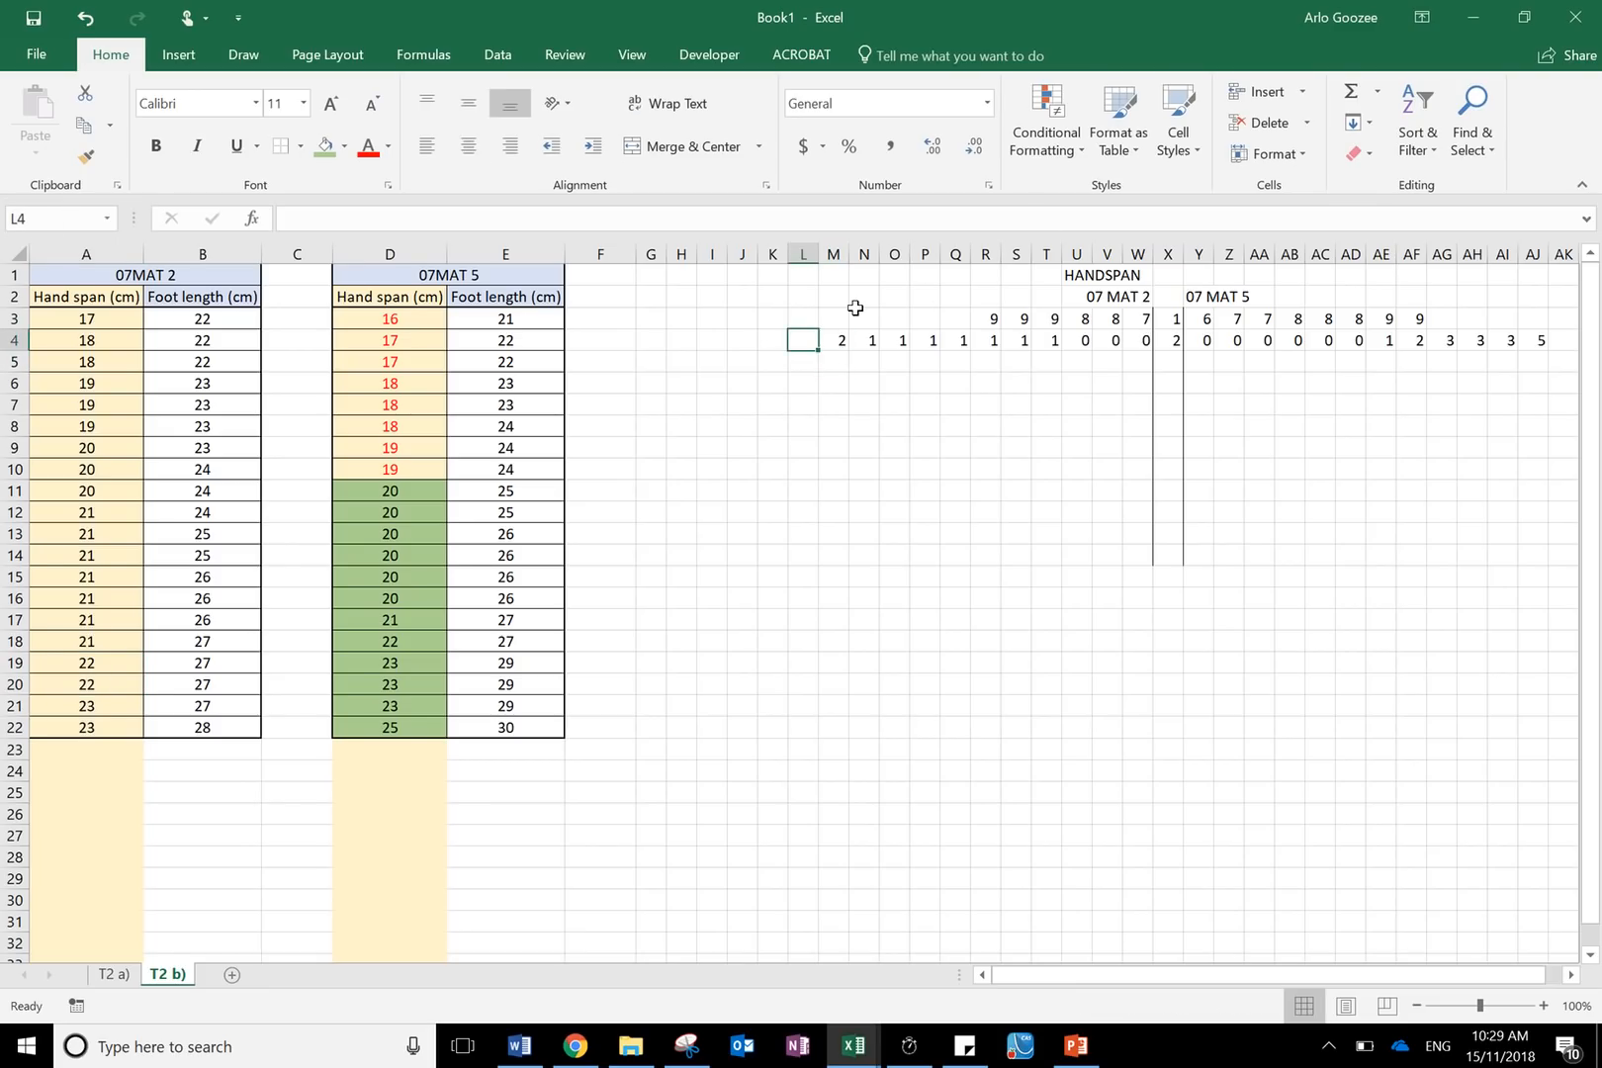
{"action": "type", "text": "2"}
{"action": "key", "text": "Return"}
{"action": "key", "text": "Left"}
{"action": "key", "text": "Up"}
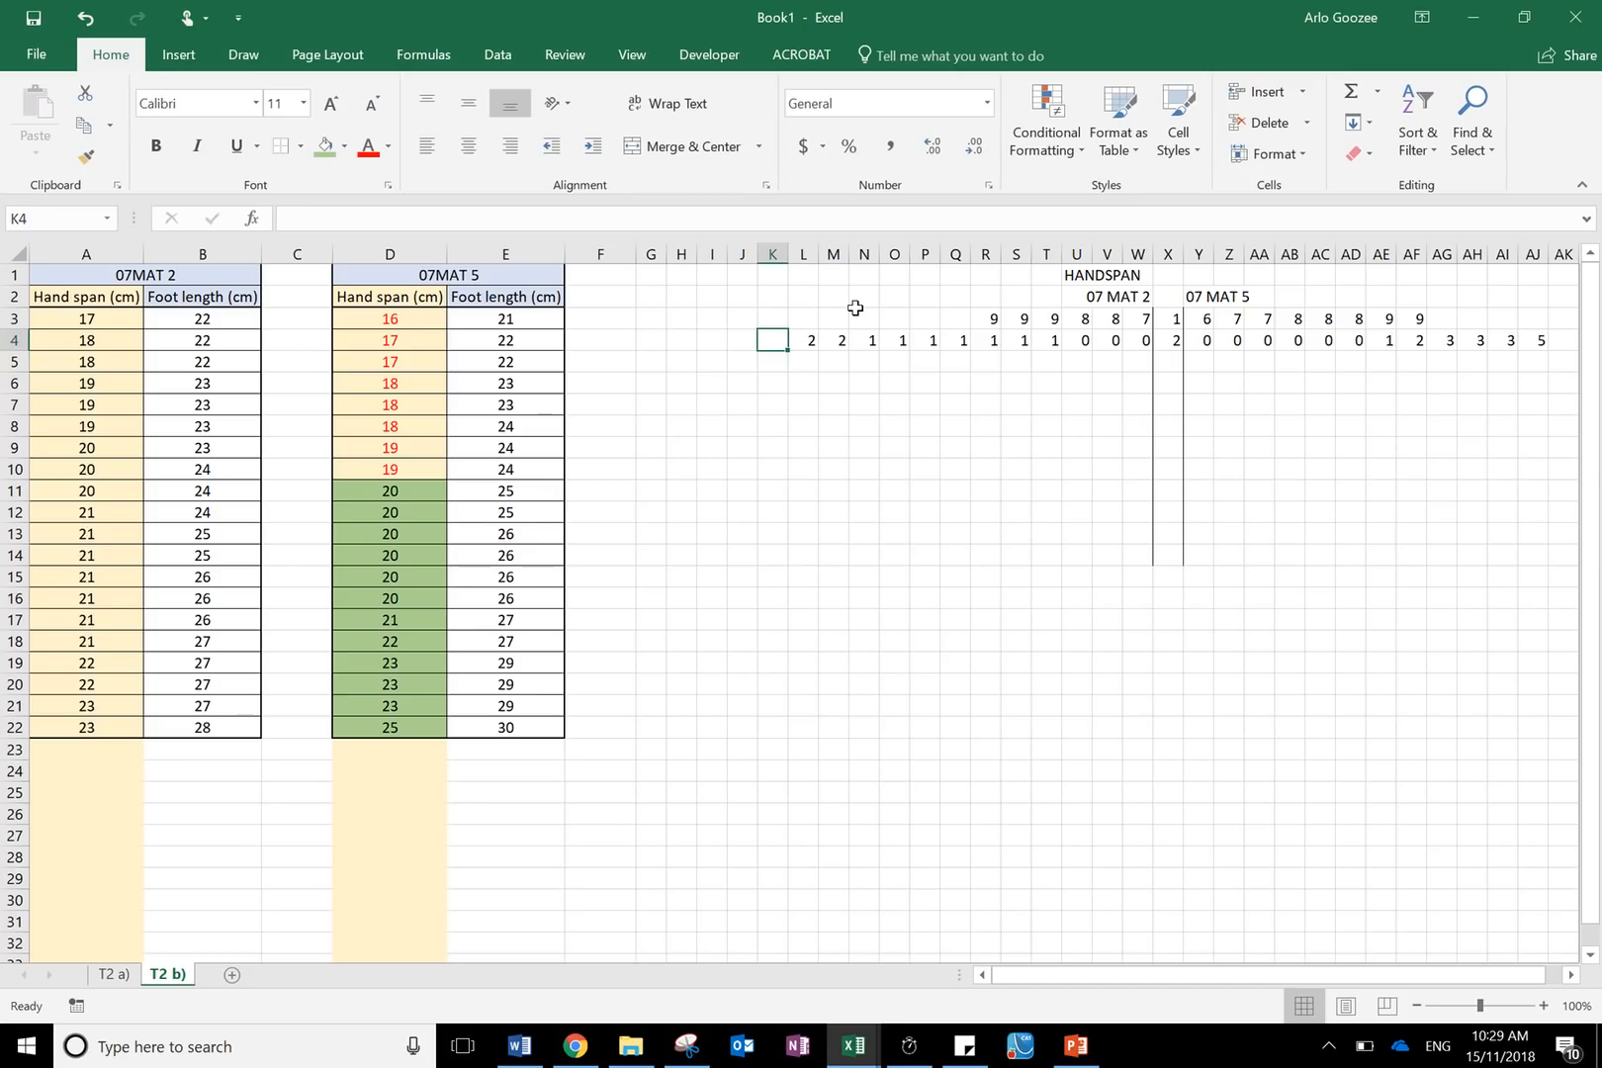
{"action": "type", "text": "3"}
{"action": "key", "text": "Return"}
{"action": "key", "text": "Left"}
{"action": "key", "text": "Up"}
{"action": "type", "text": "3"}
{"action": "key", "text": "Return"}
{"action": "key", "text": "Left"}
{"action": "key", "text": "Up"}
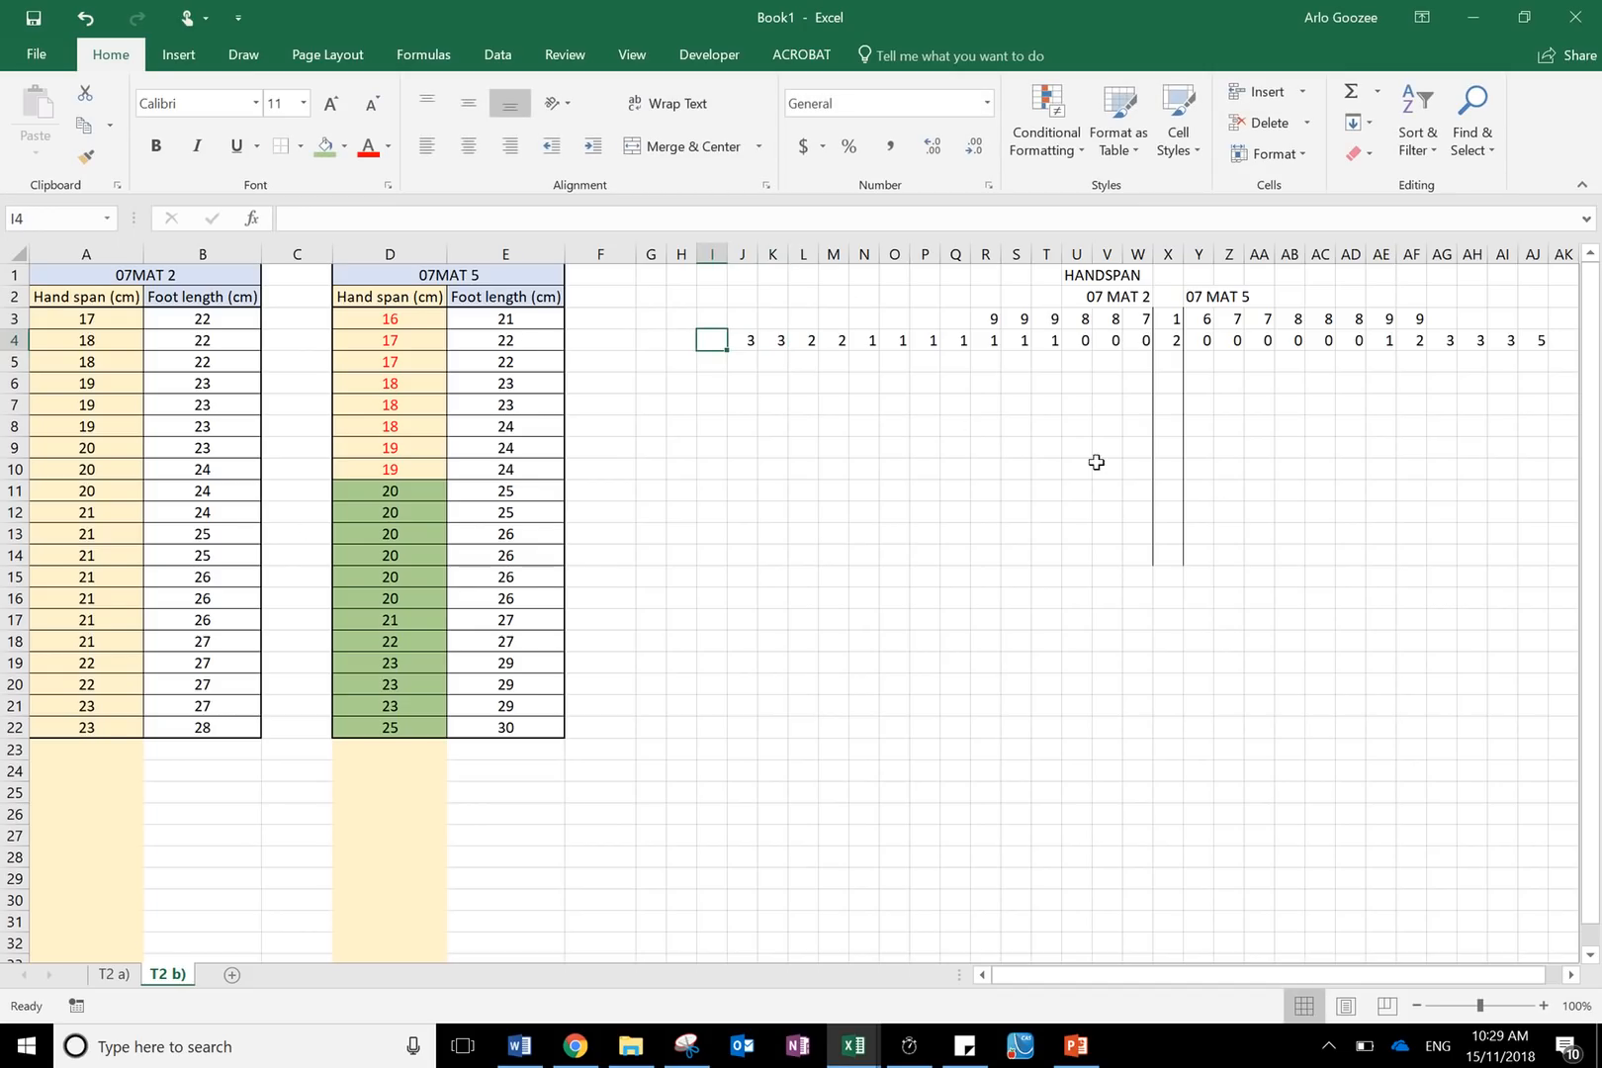
- Compare the number of entered leaves for each class with the count of its hand span values
{"action": "left_click_drag", "start_coordinate": [1142, 316], "coordinate": [744, 342]}
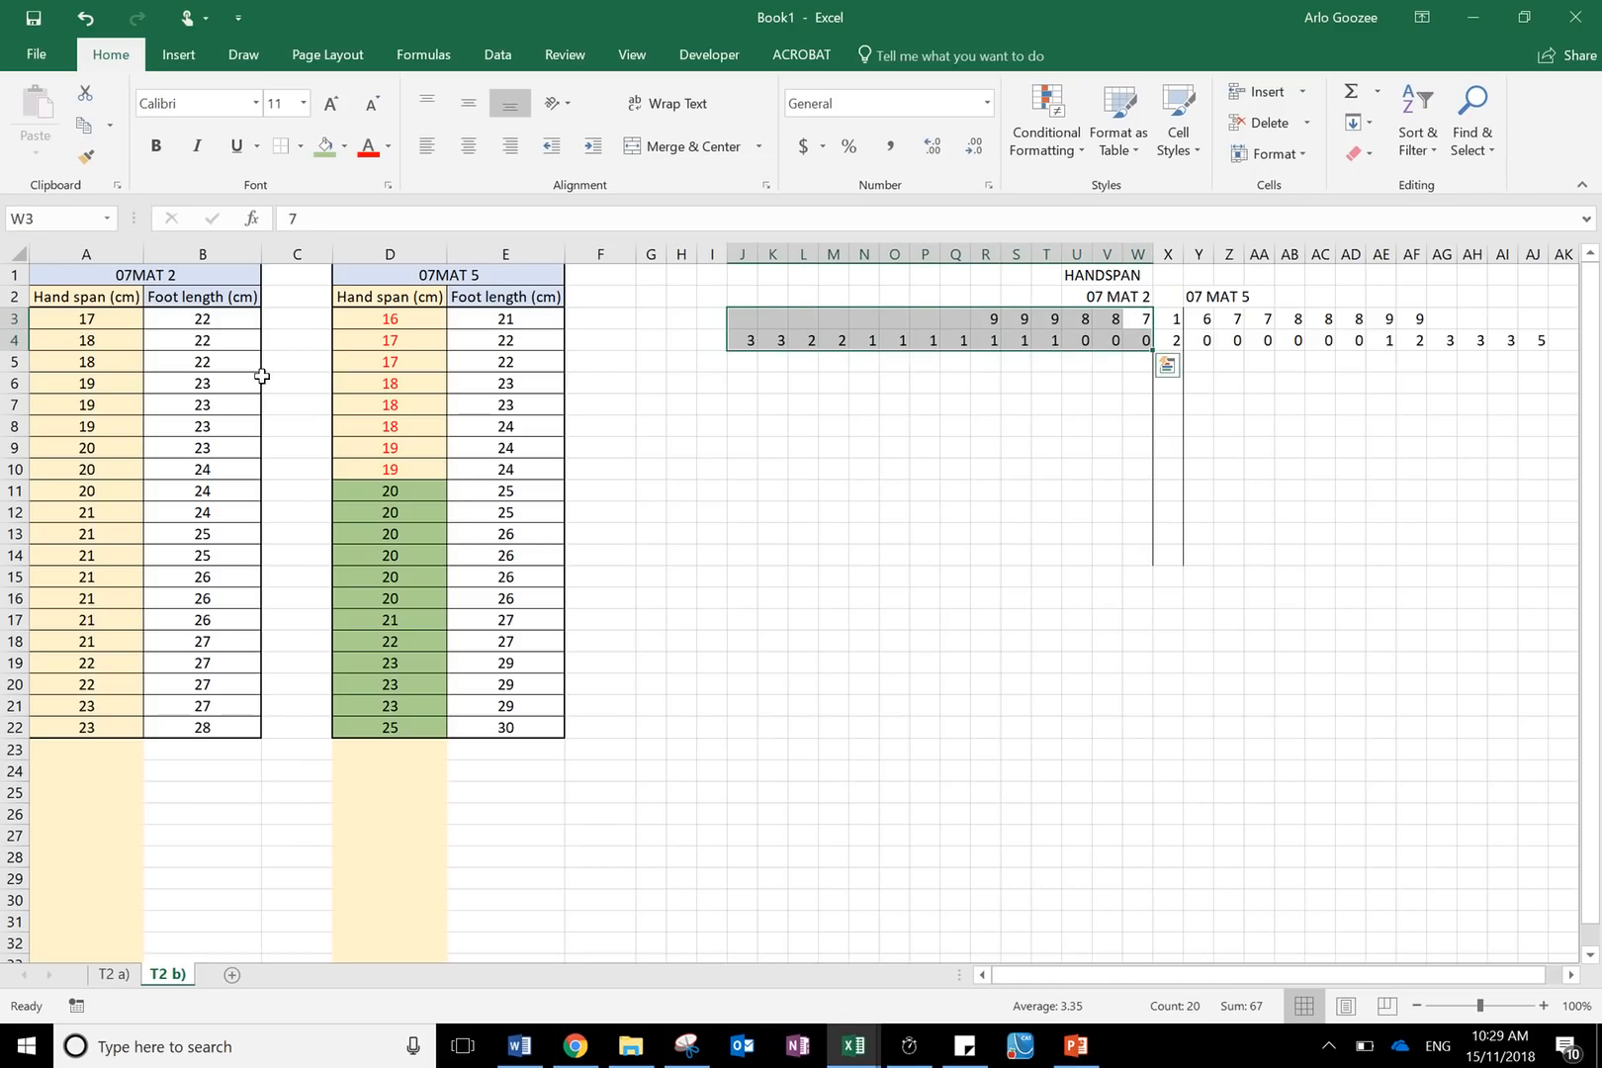
{"action": "left_click_drag", "start_coordinate": [82, 313], "coordinate": [64, 757]}
{"action": "left_click_drag", "start_coordinate": [99, 318], "coordinate": [102, 724]}
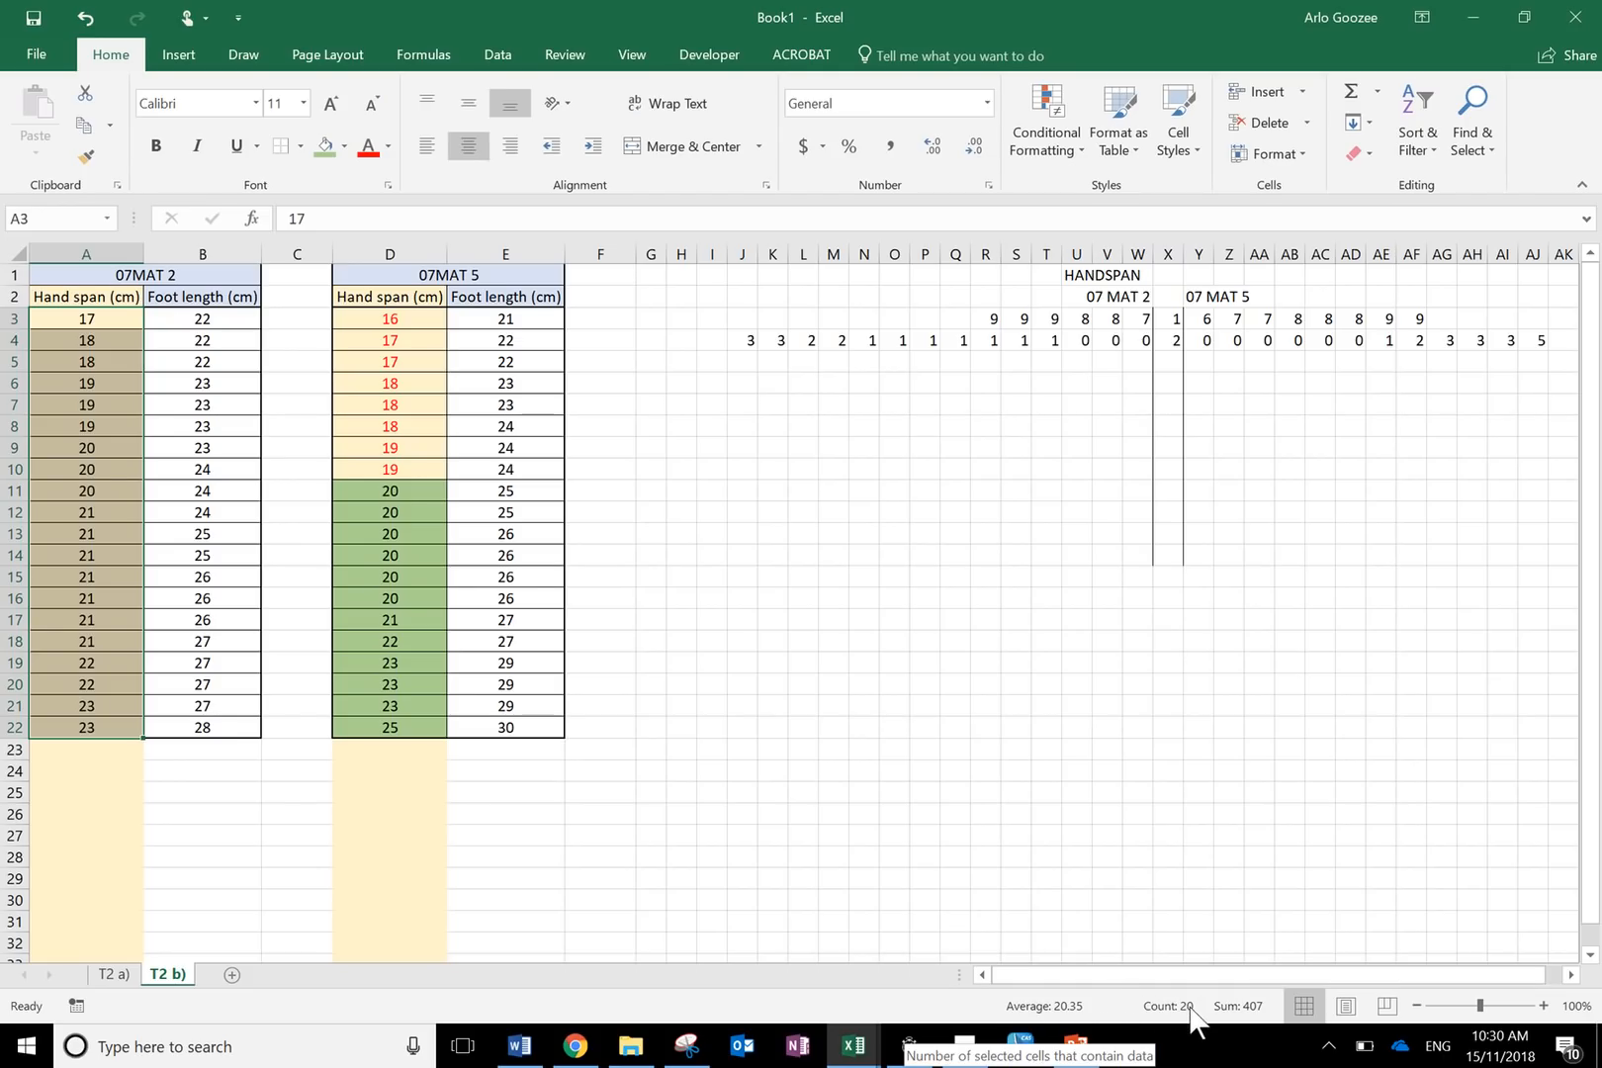
{"action": "left_click_drag", "start_coordinate": [1140, 340], "coordinate": [753, 318]}
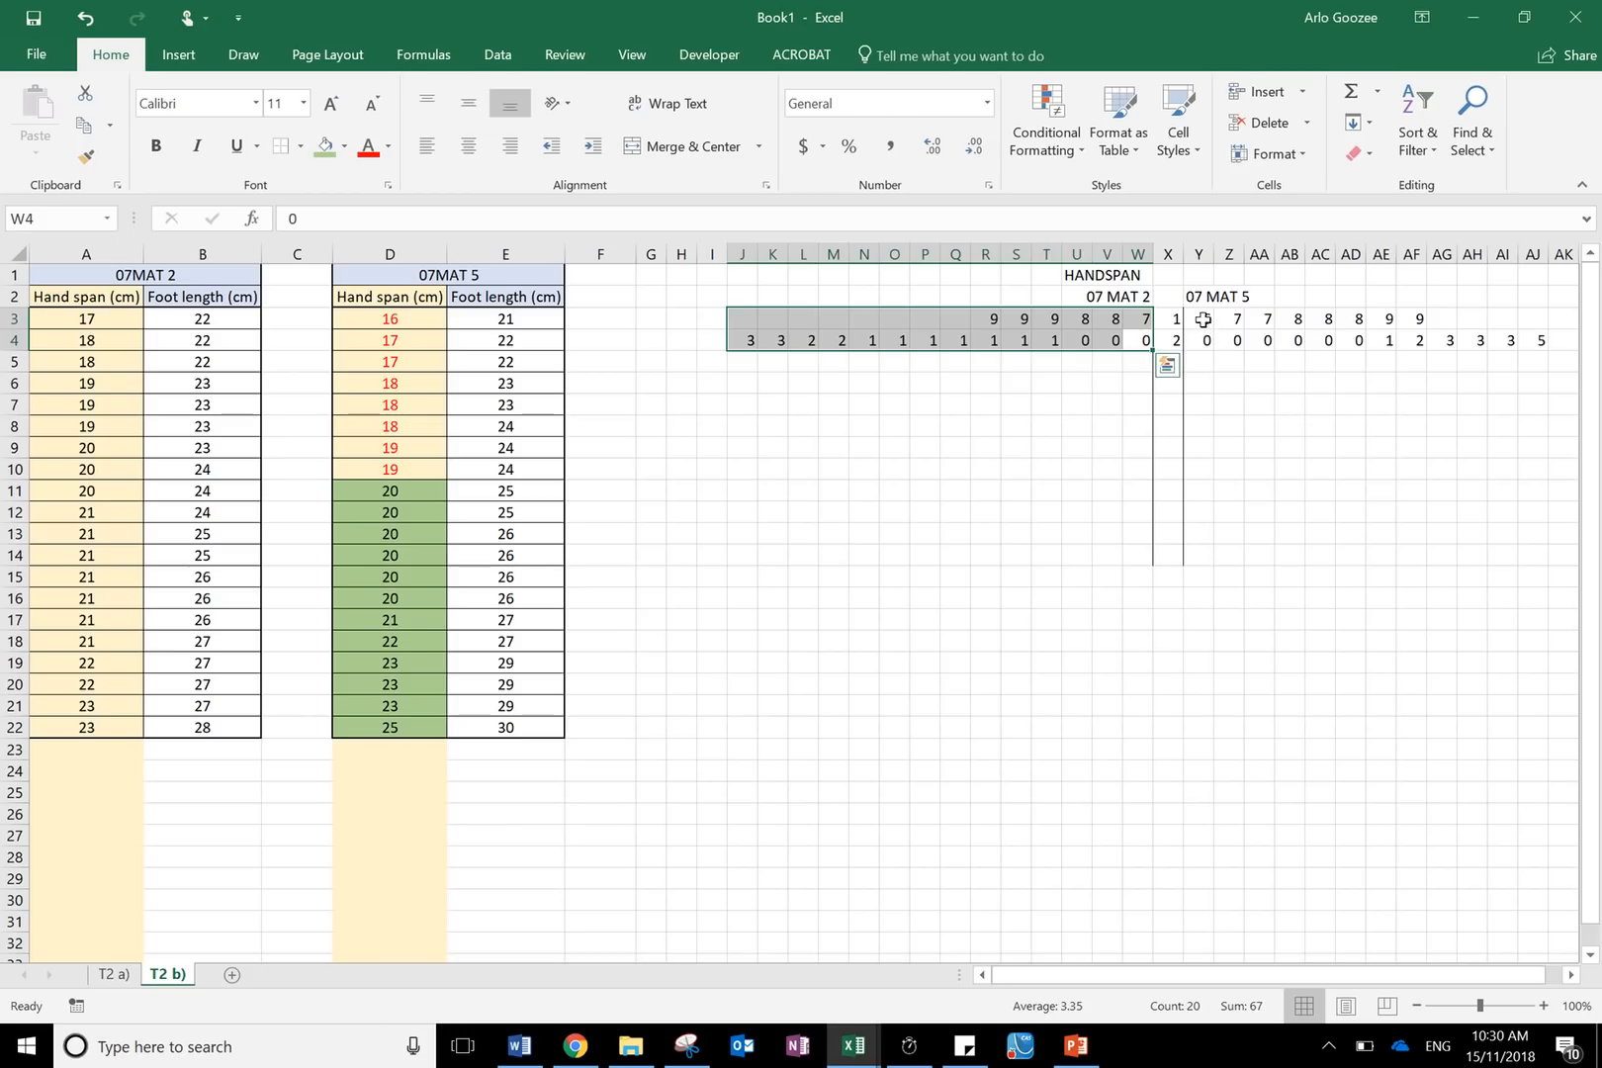
{"action": "left_click_drag", "start_coordinate": [1202, 319], "coordinate": [1531, 342]}
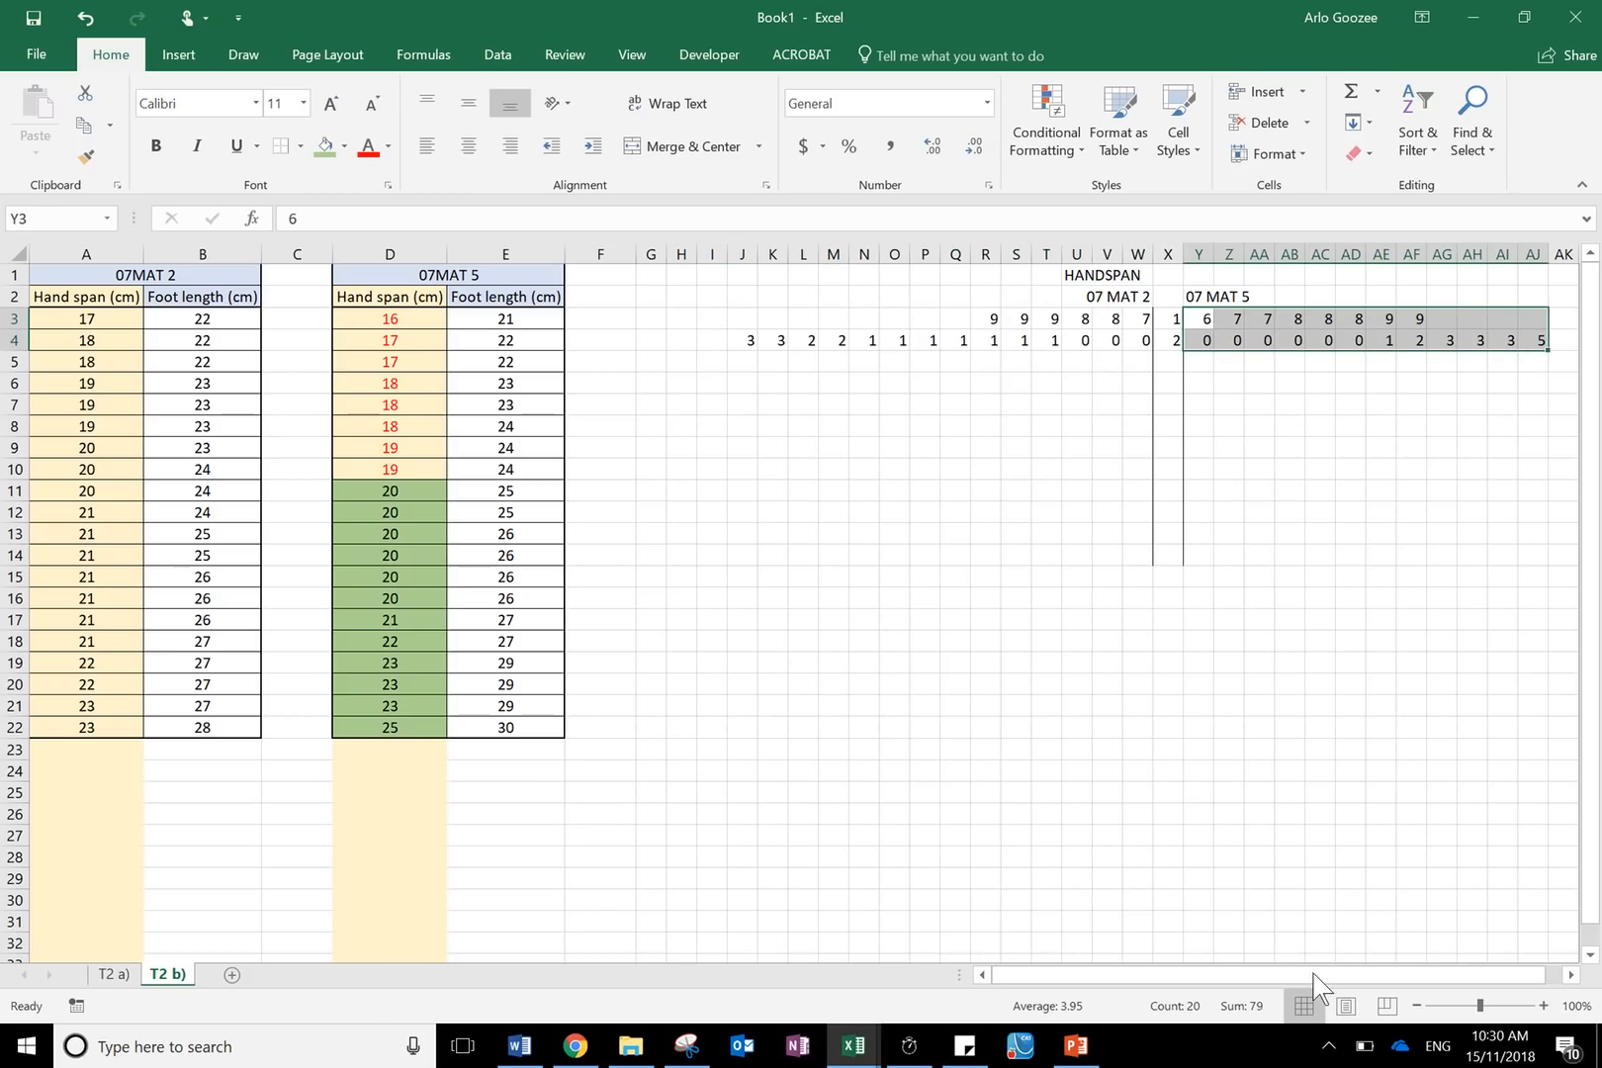
{"action": "left_click_drag", "start_coordinate": [366, 315], "coordinate": [400, 726]}
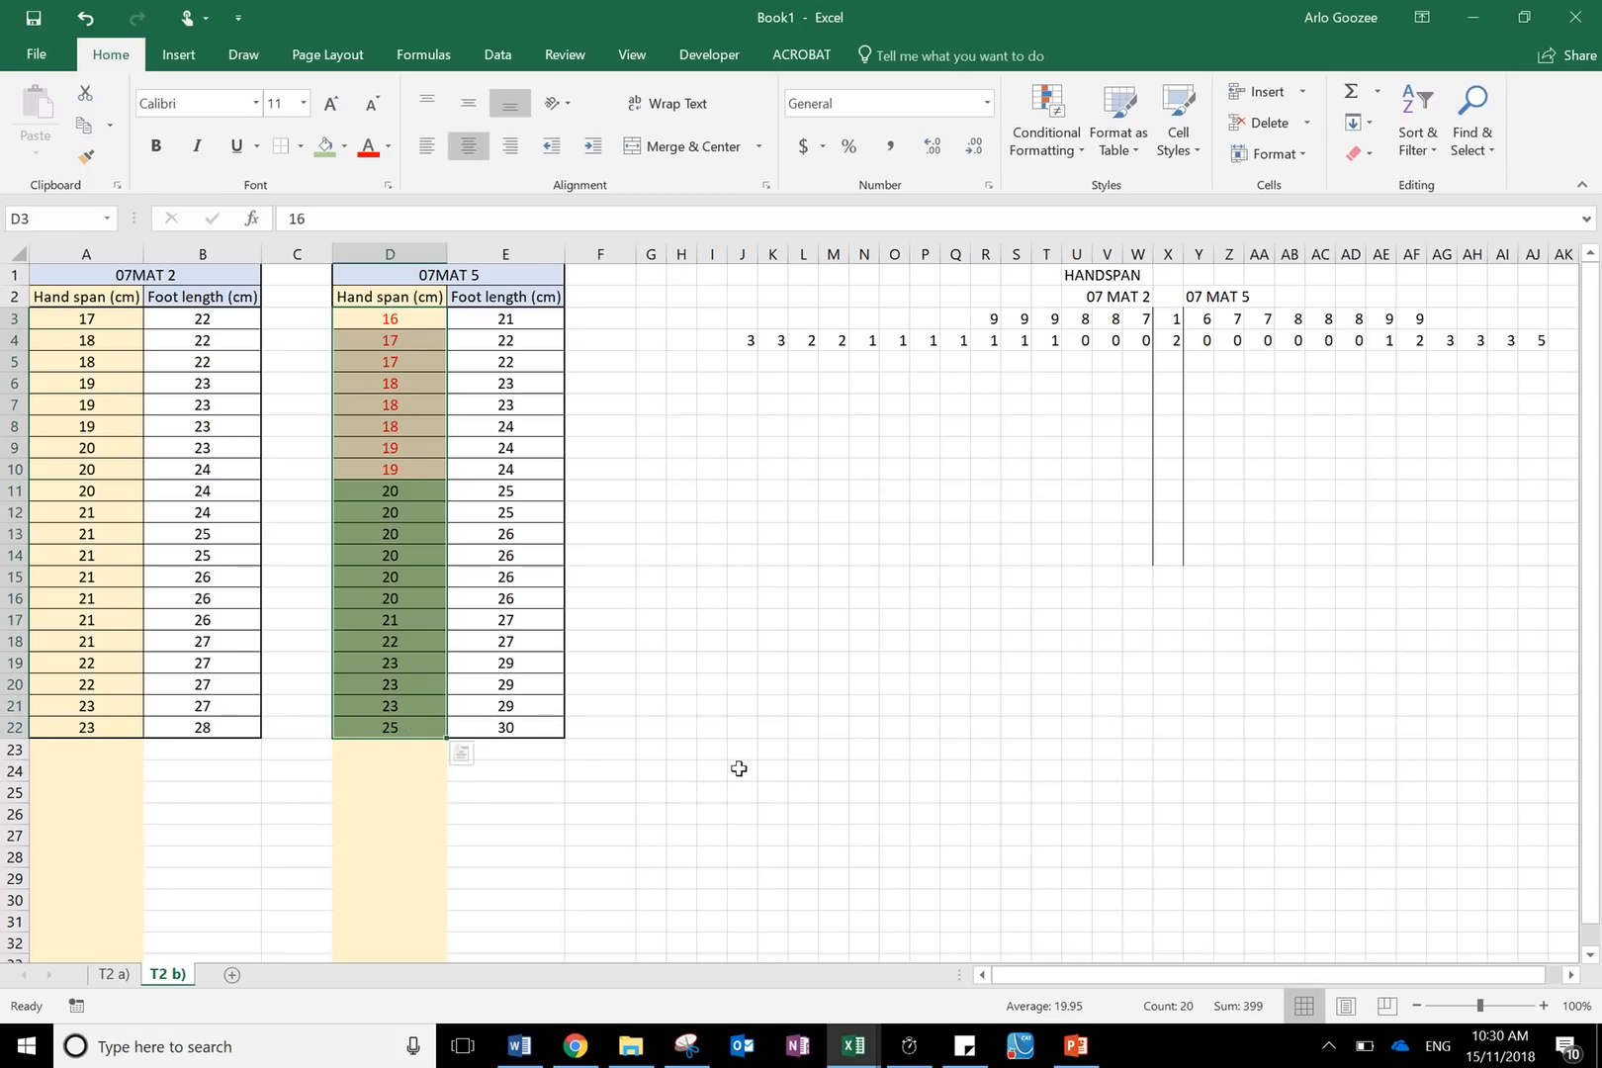
{"action": "left_click", "coordinate": [1258, 415]}
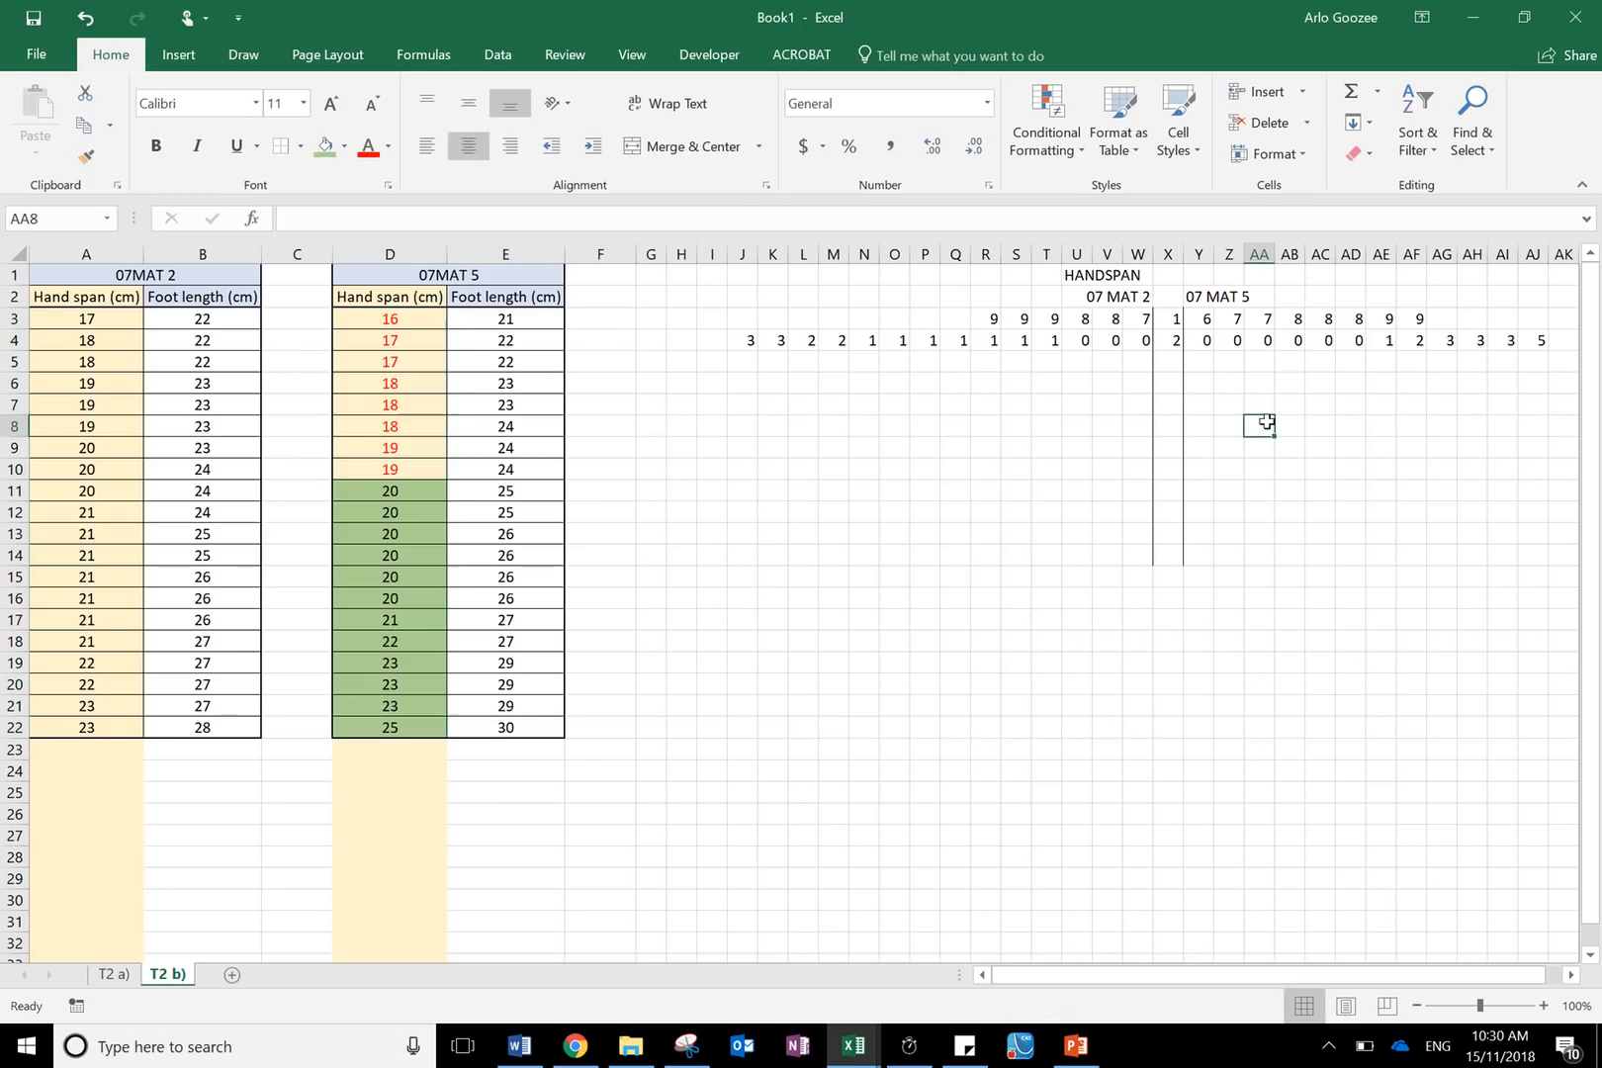
- Clear the borders from the stem column cells below row 4
{"action": "left_click", "coordinate": [1166, 380]}
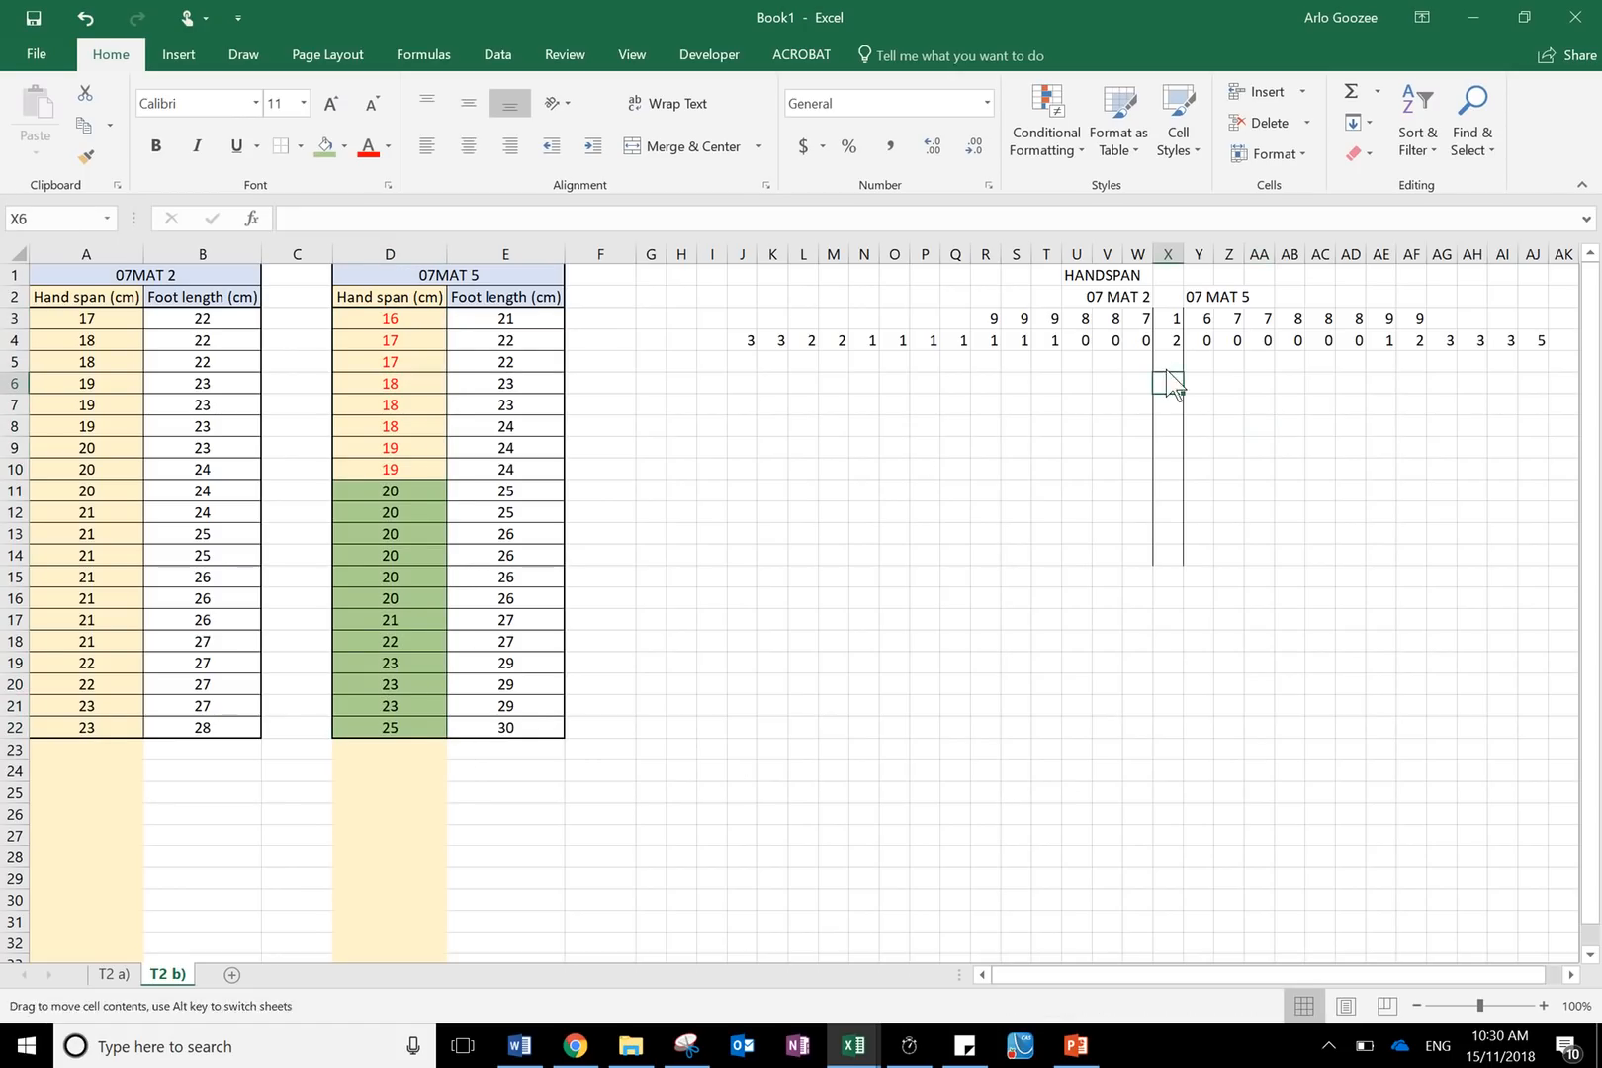
{"action": "left_click_drag", "start_coordinate": [1170, 364], "coordinate": [1157, 545]}
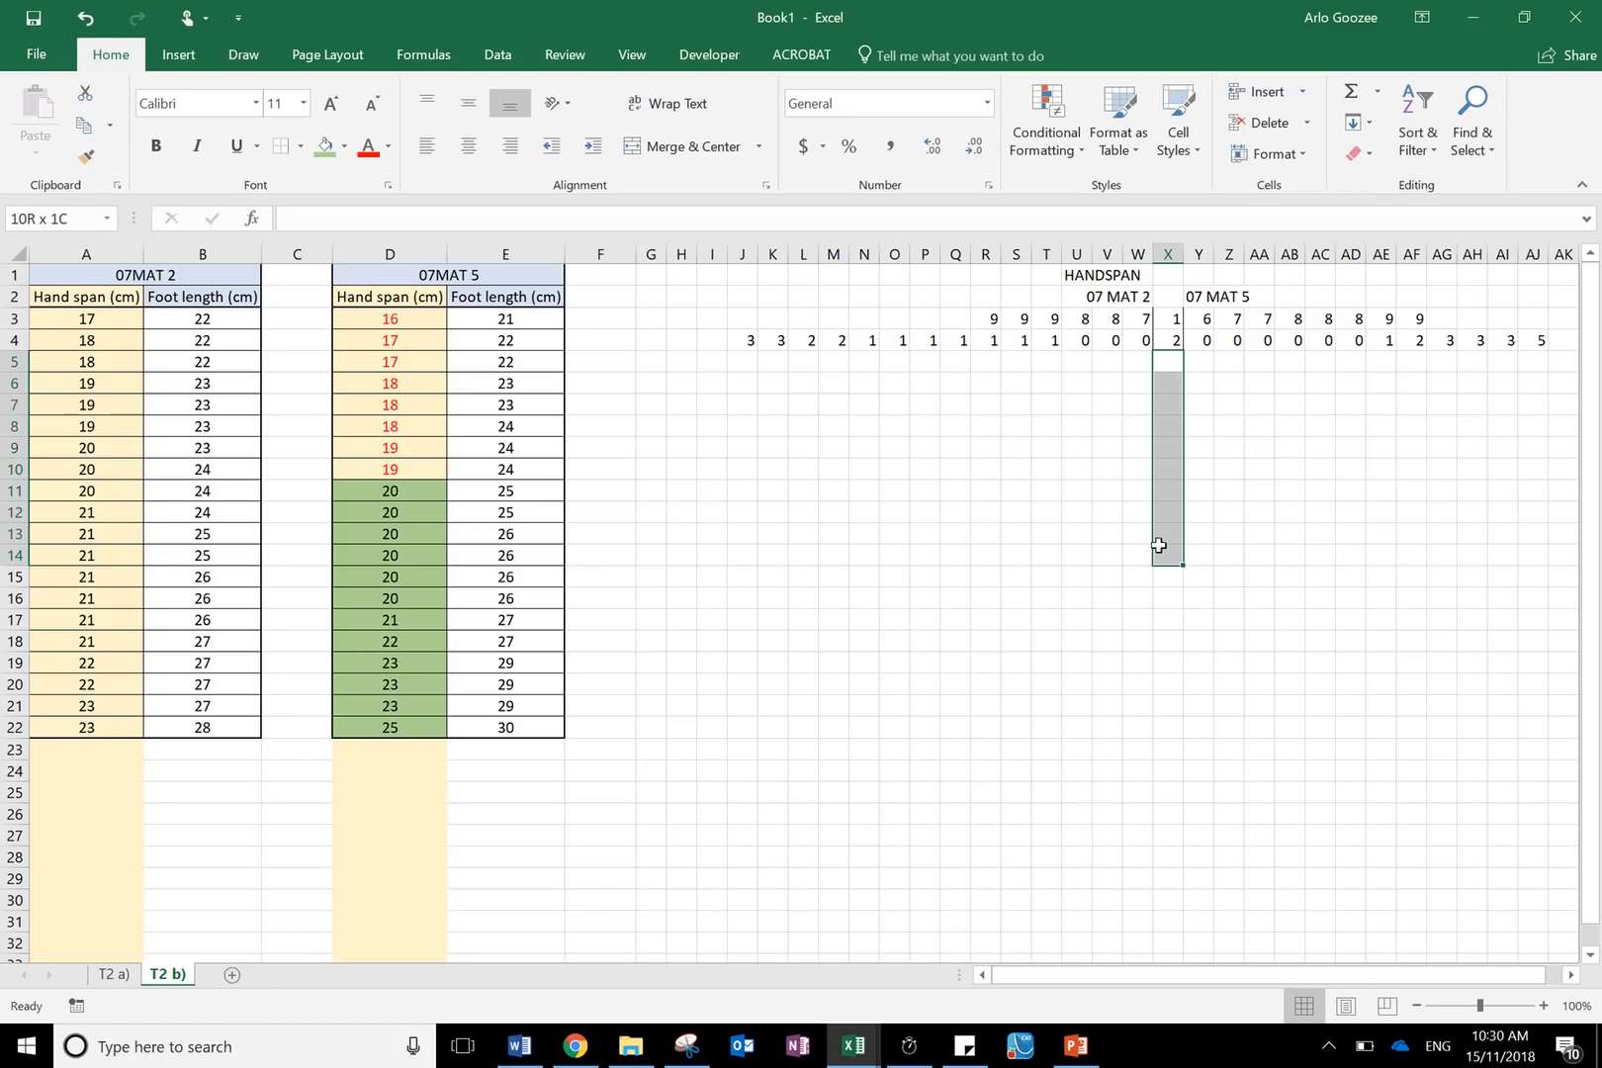
{"action": "left_click_drag", "start_coordinate": [1125, 420], "coordinate": [1167, 380]}
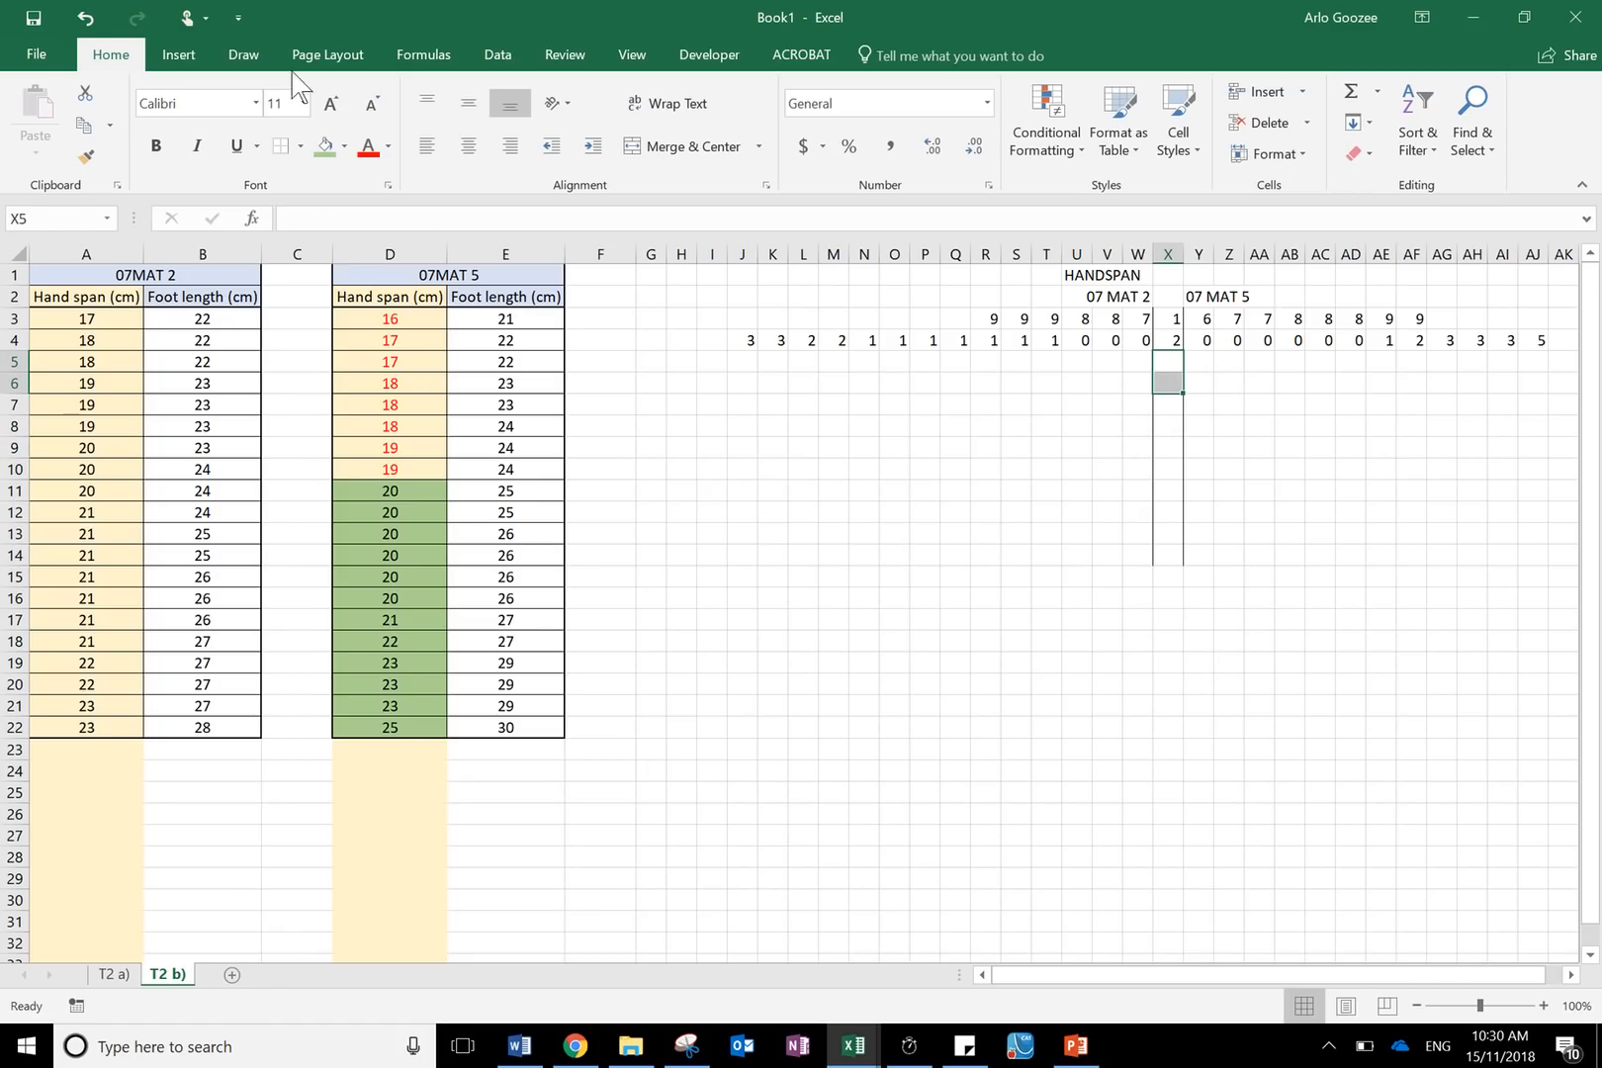
{"action": "left_click", "coordinate": [299, 138]}
{"action": "left_click", "coordinate": [325, 305]}
{"action": "left_click_drag", "start_coordinate": [1170, 383], "coordinate": [1169, 580]}
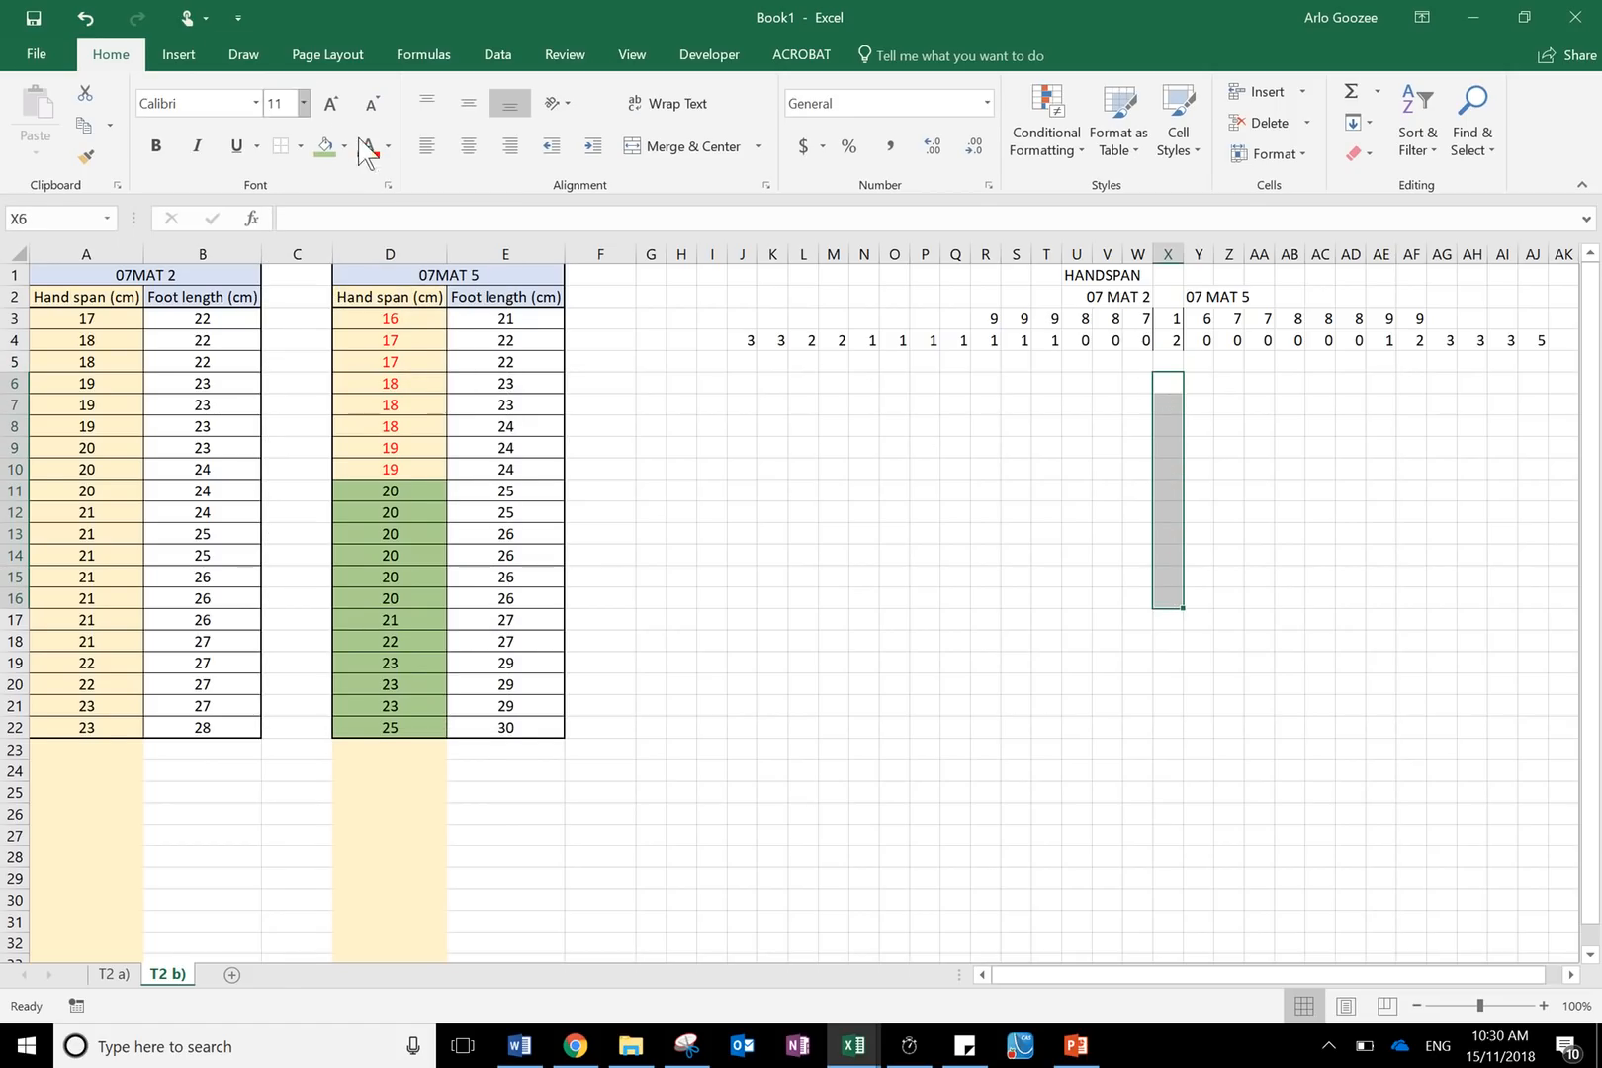
{"action": "left_click_drag", "start_coordinate": [956, 577], "coordinate": [981, 576]}
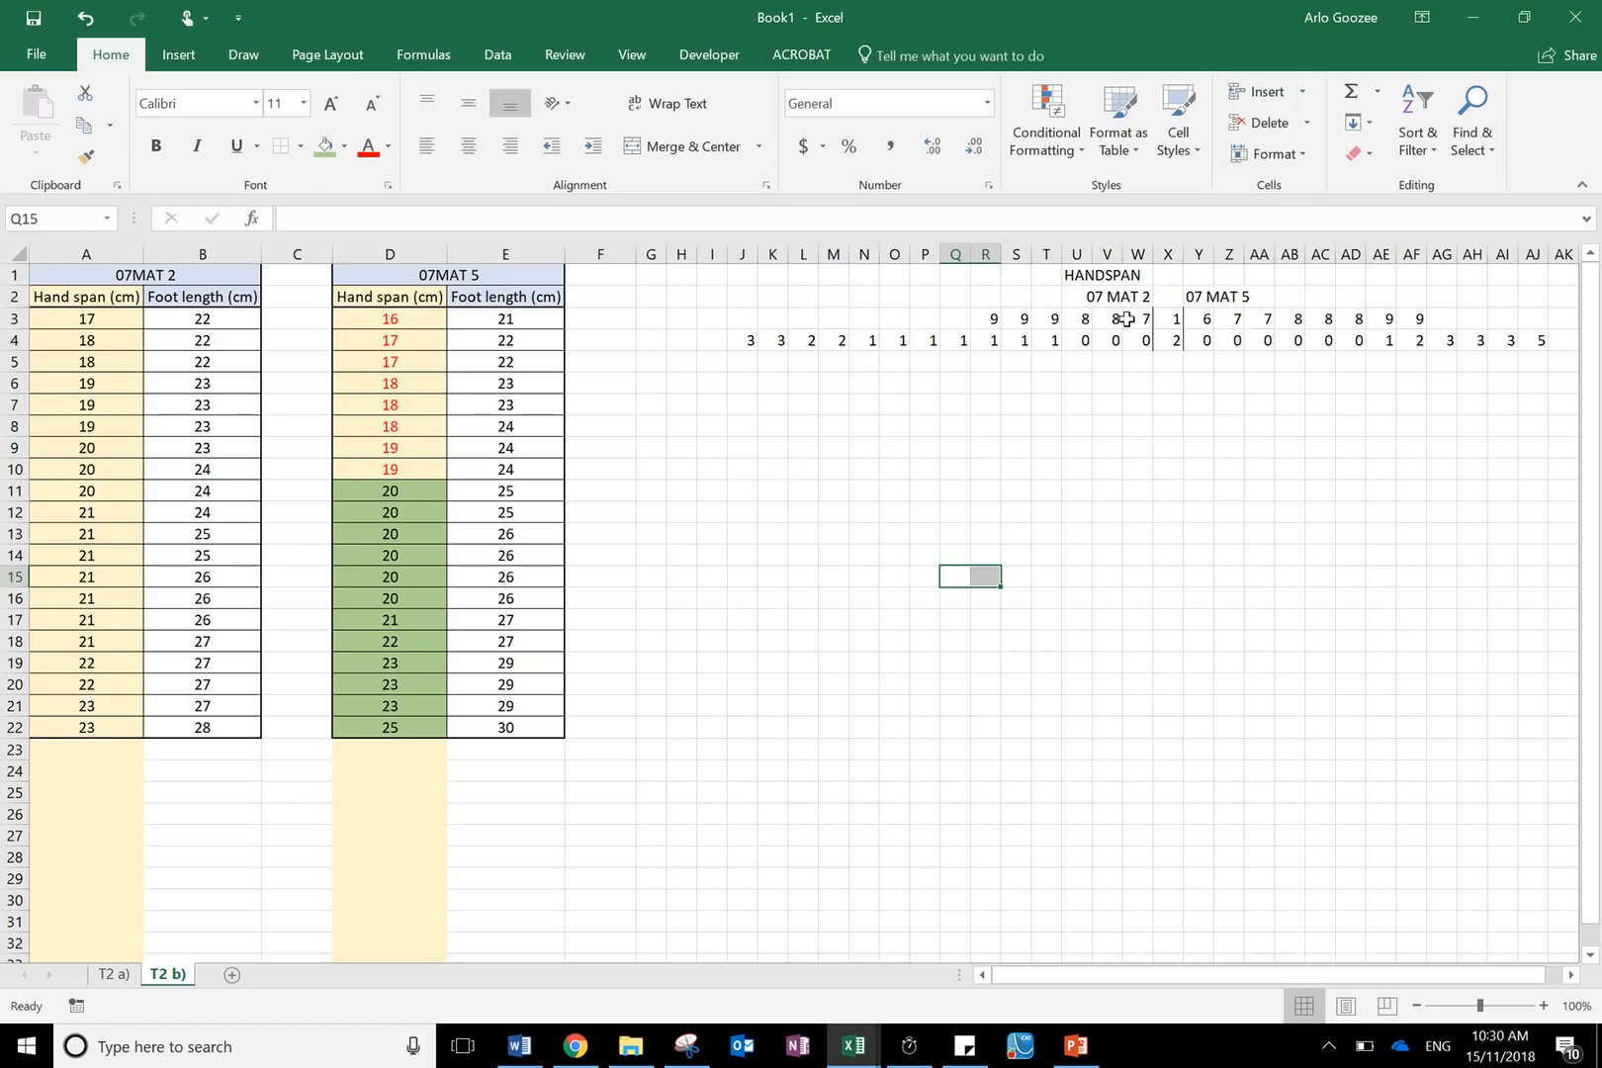
- Copy the class headings 07 MAT 2 and 07 MAT 5 from row 2 into row 8
{"action": "left_click_drag", "start_coordinate": [1135, 297], "coordinate": [1241, 299]}
{"action": "left_click", "coordinate": [1104, 276]}
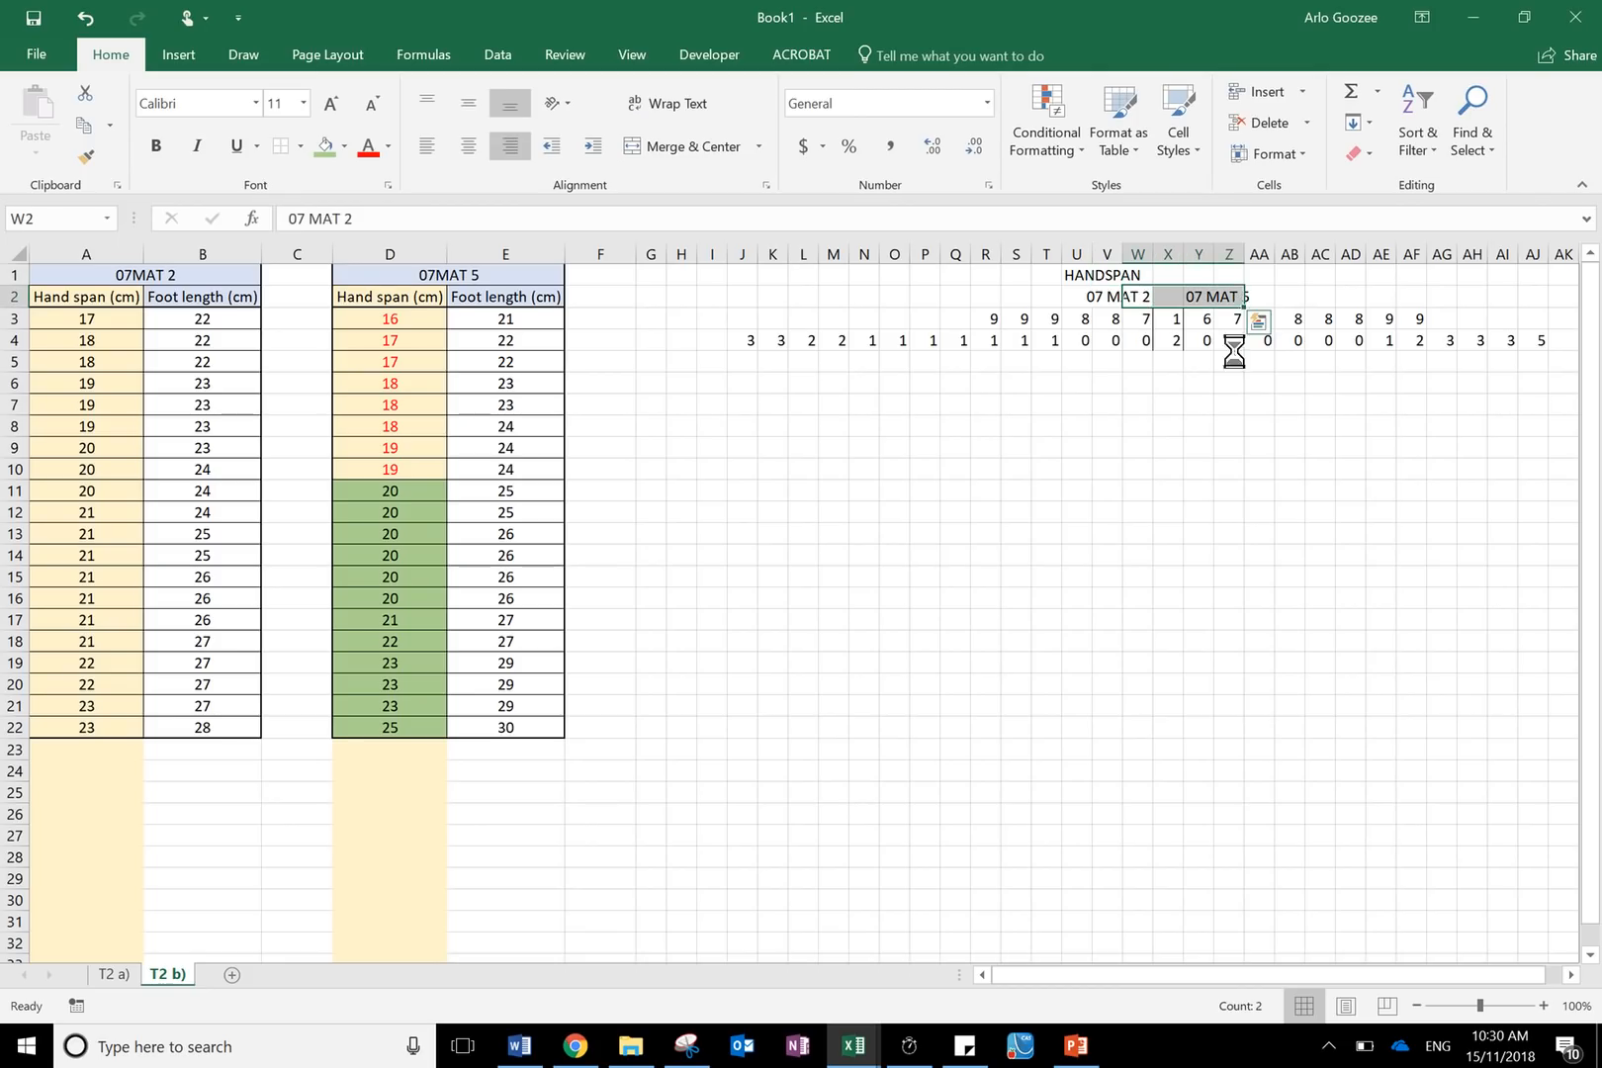
{"action": "key", "text": "ctrl+c"}
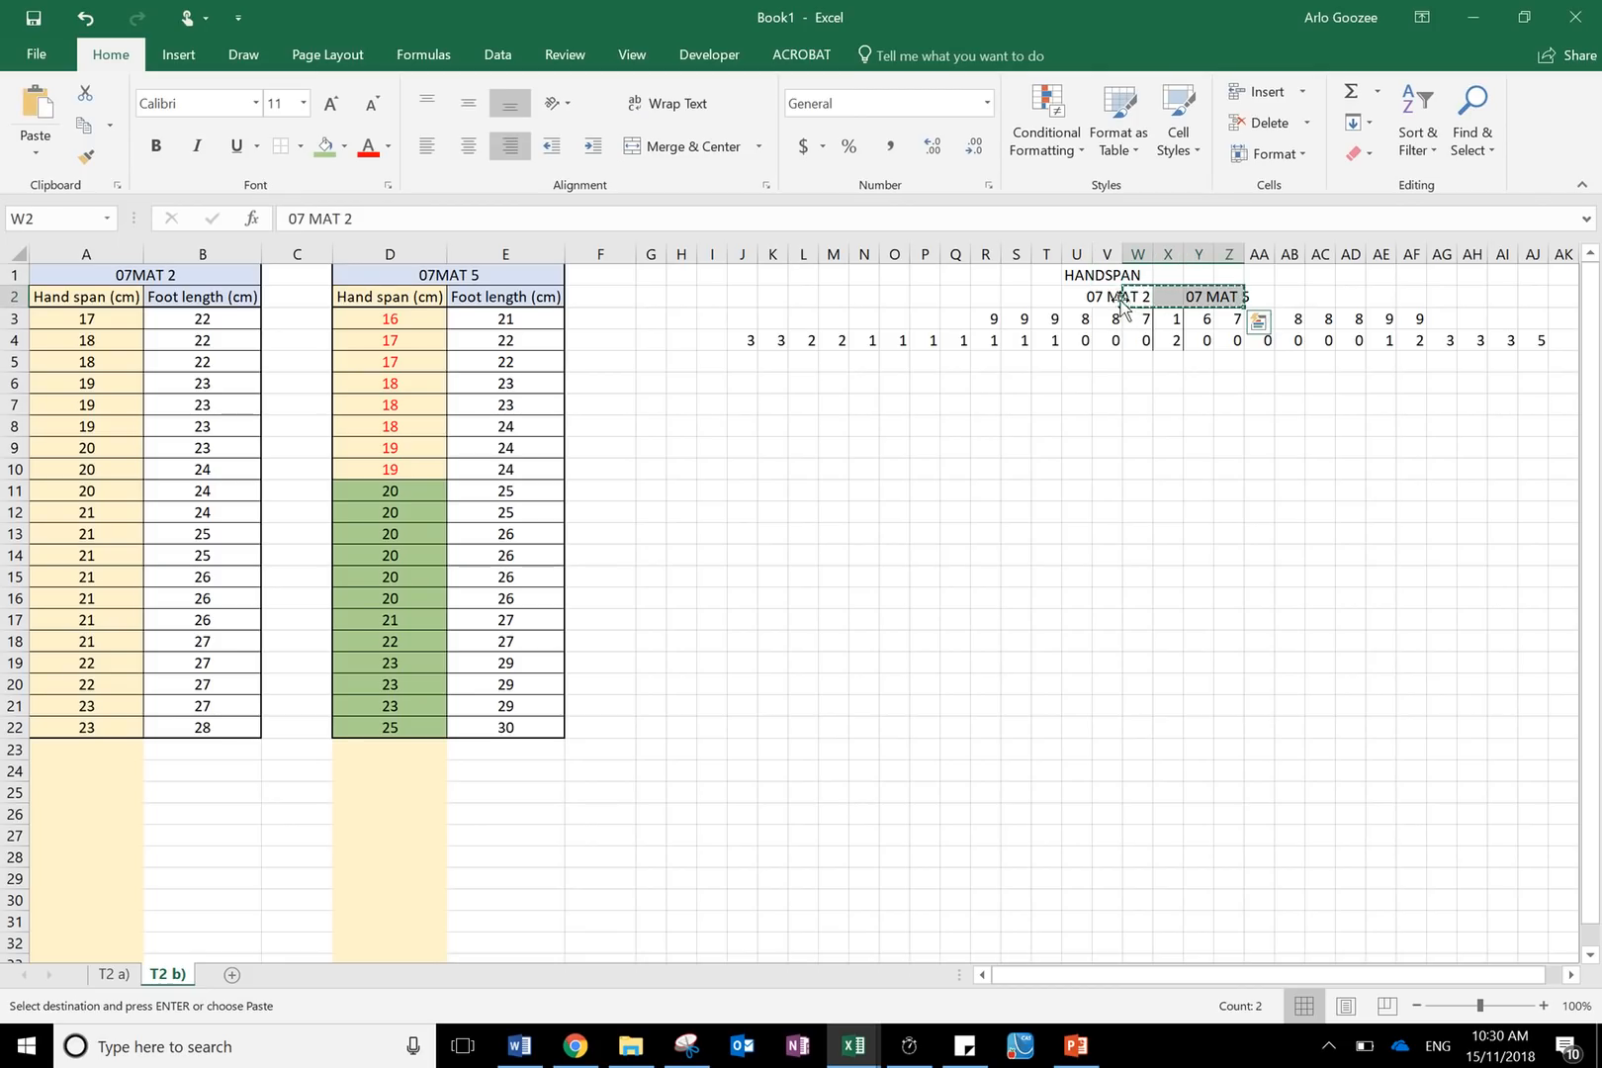
{"action": "left_click_drag", "start_coordinate": [1083, 297], "coordinate": [1235, 299]}
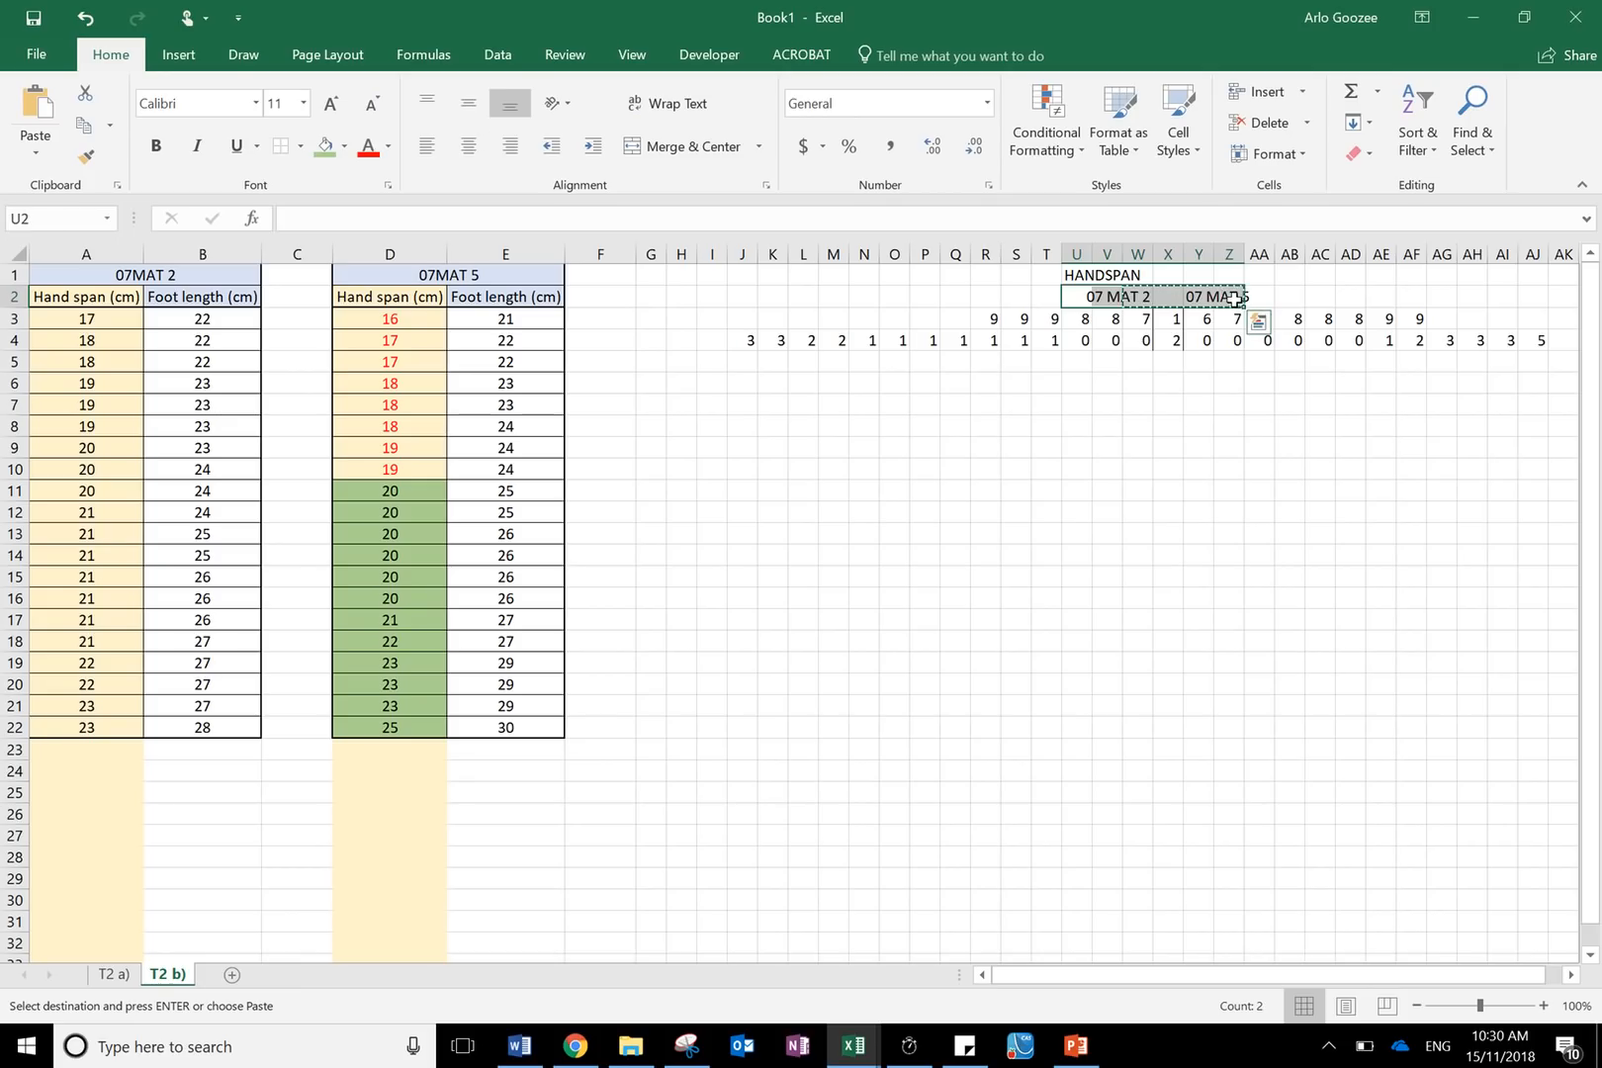
{"action": "key", "text": "ctrl+c"}
{"action": "left_click", "coordinate": [1077, 428]}
{"action": "key", "text": "ctrl+v"}
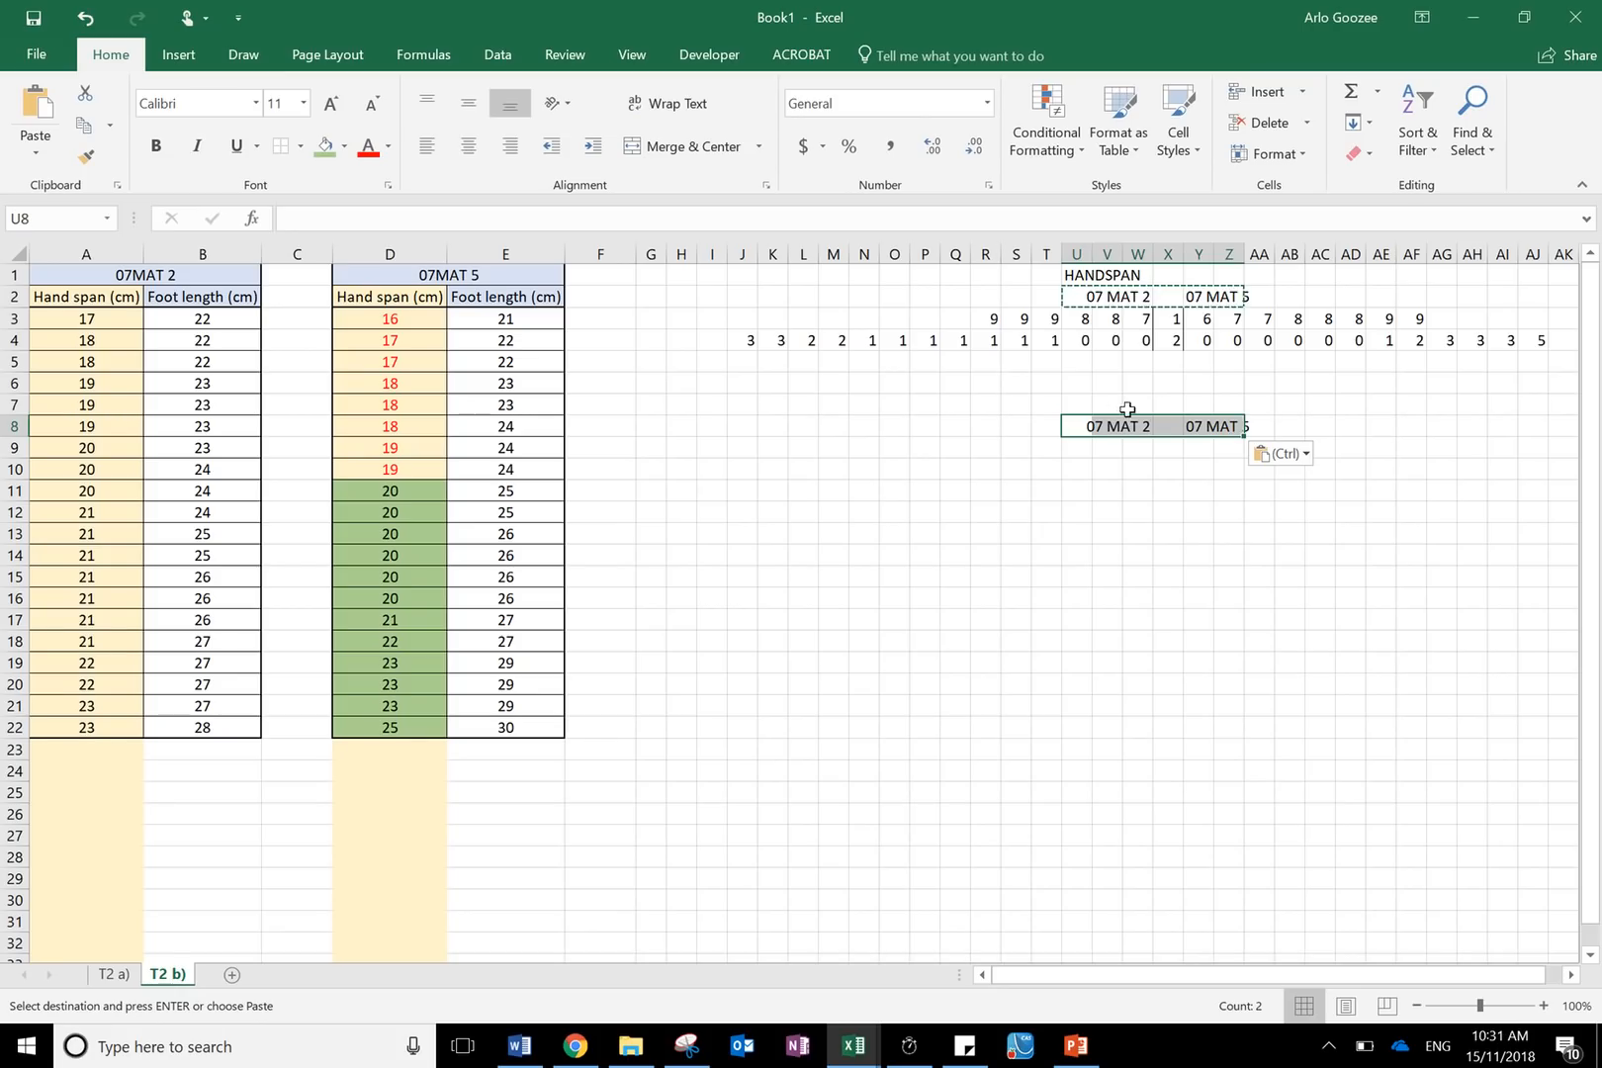
- Enter the title FOOT LENGTH in U7 above the copied class headings
{"action": "left_click", "coordinate": [1088, 404]}
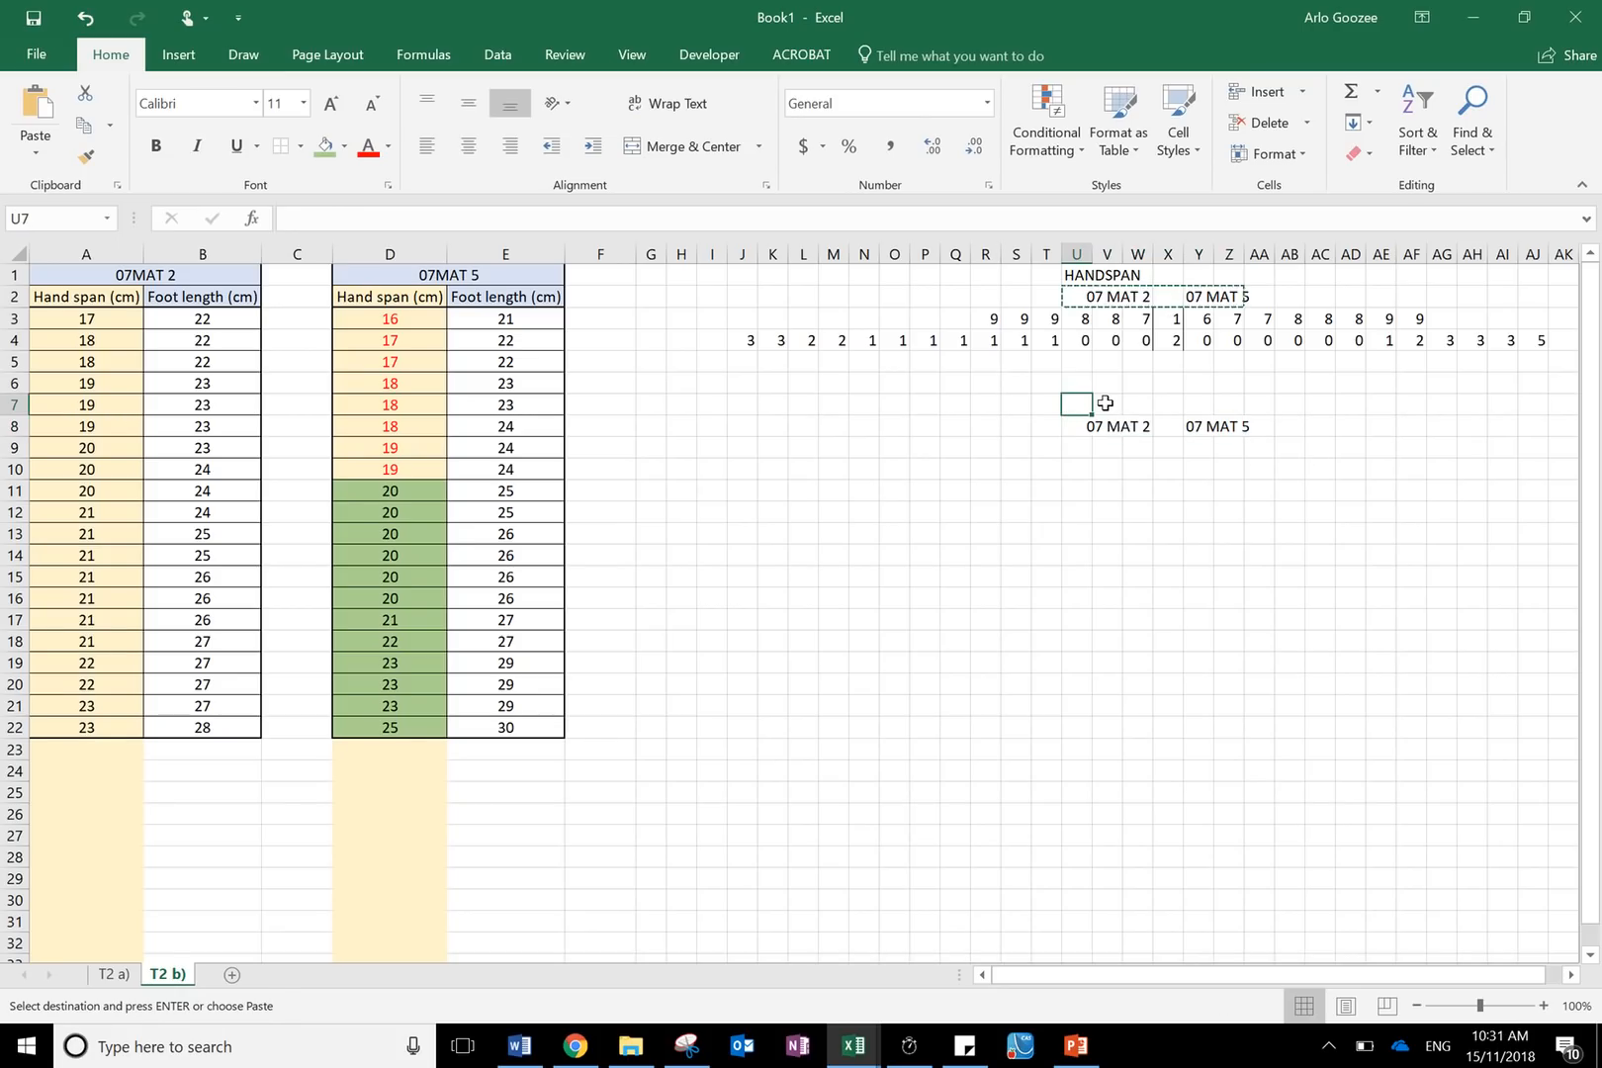
{"action": "type", "text": "FOOT LENG"}
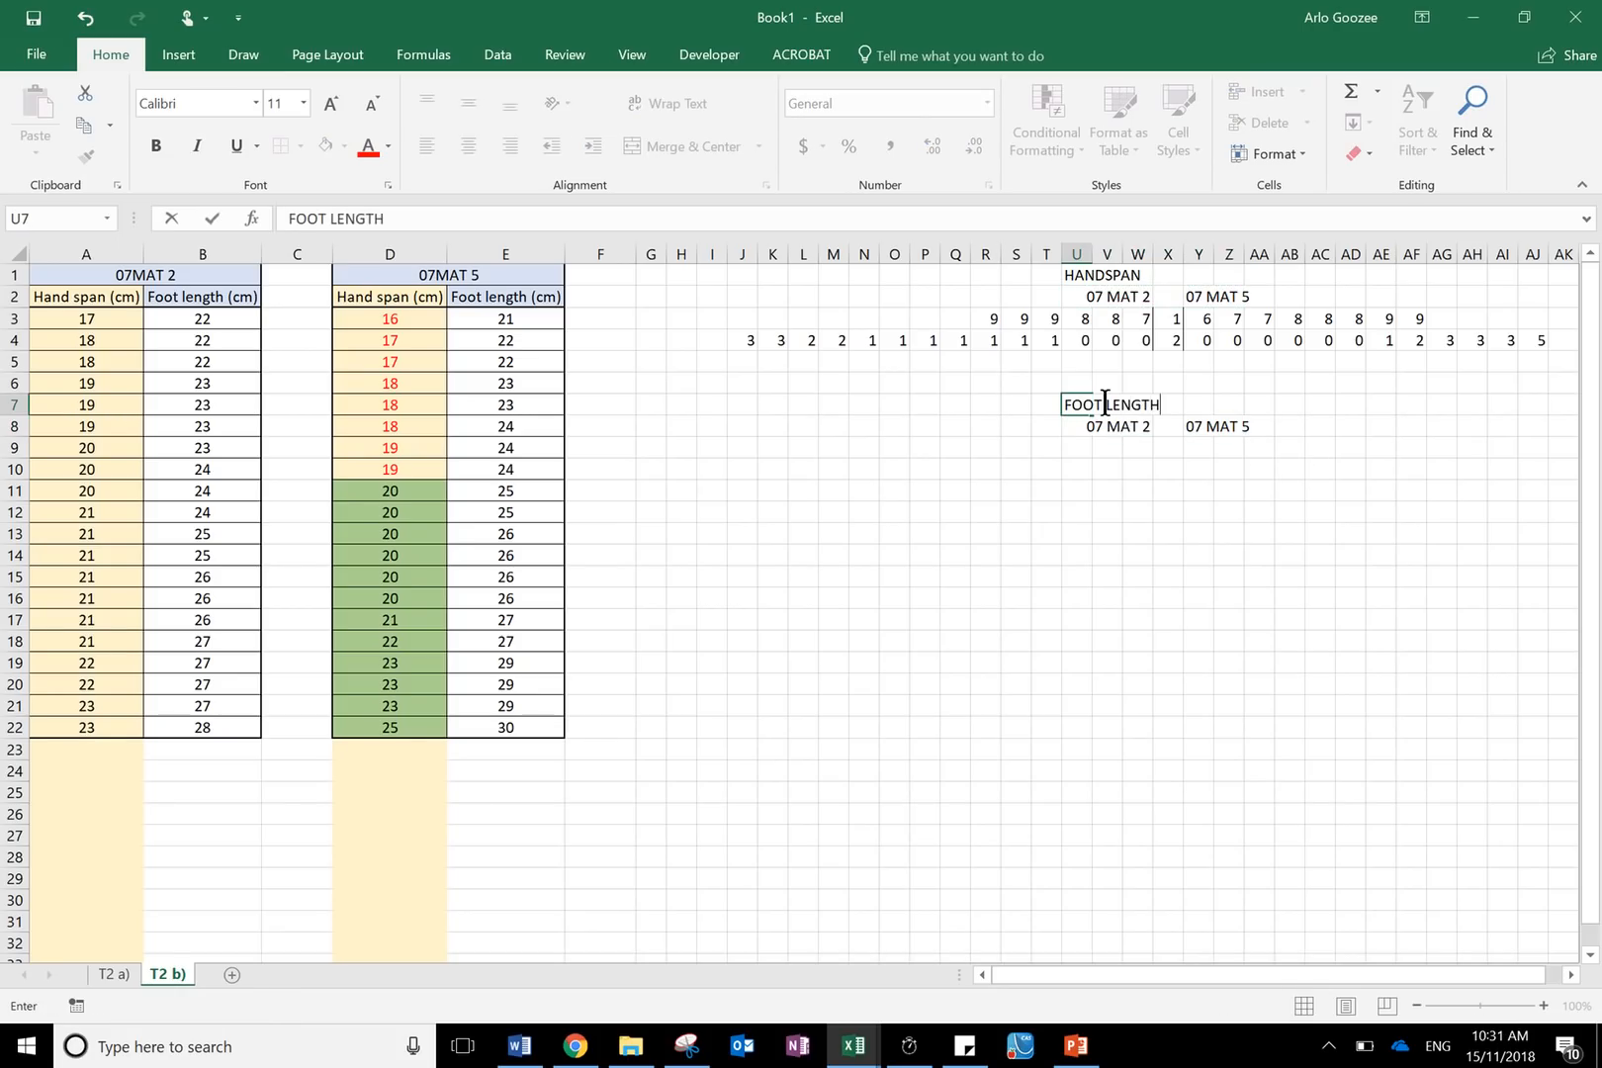
{"action": "type", "text": "TH"}
{"action": "left_click", "coordinate": [682, 470]}
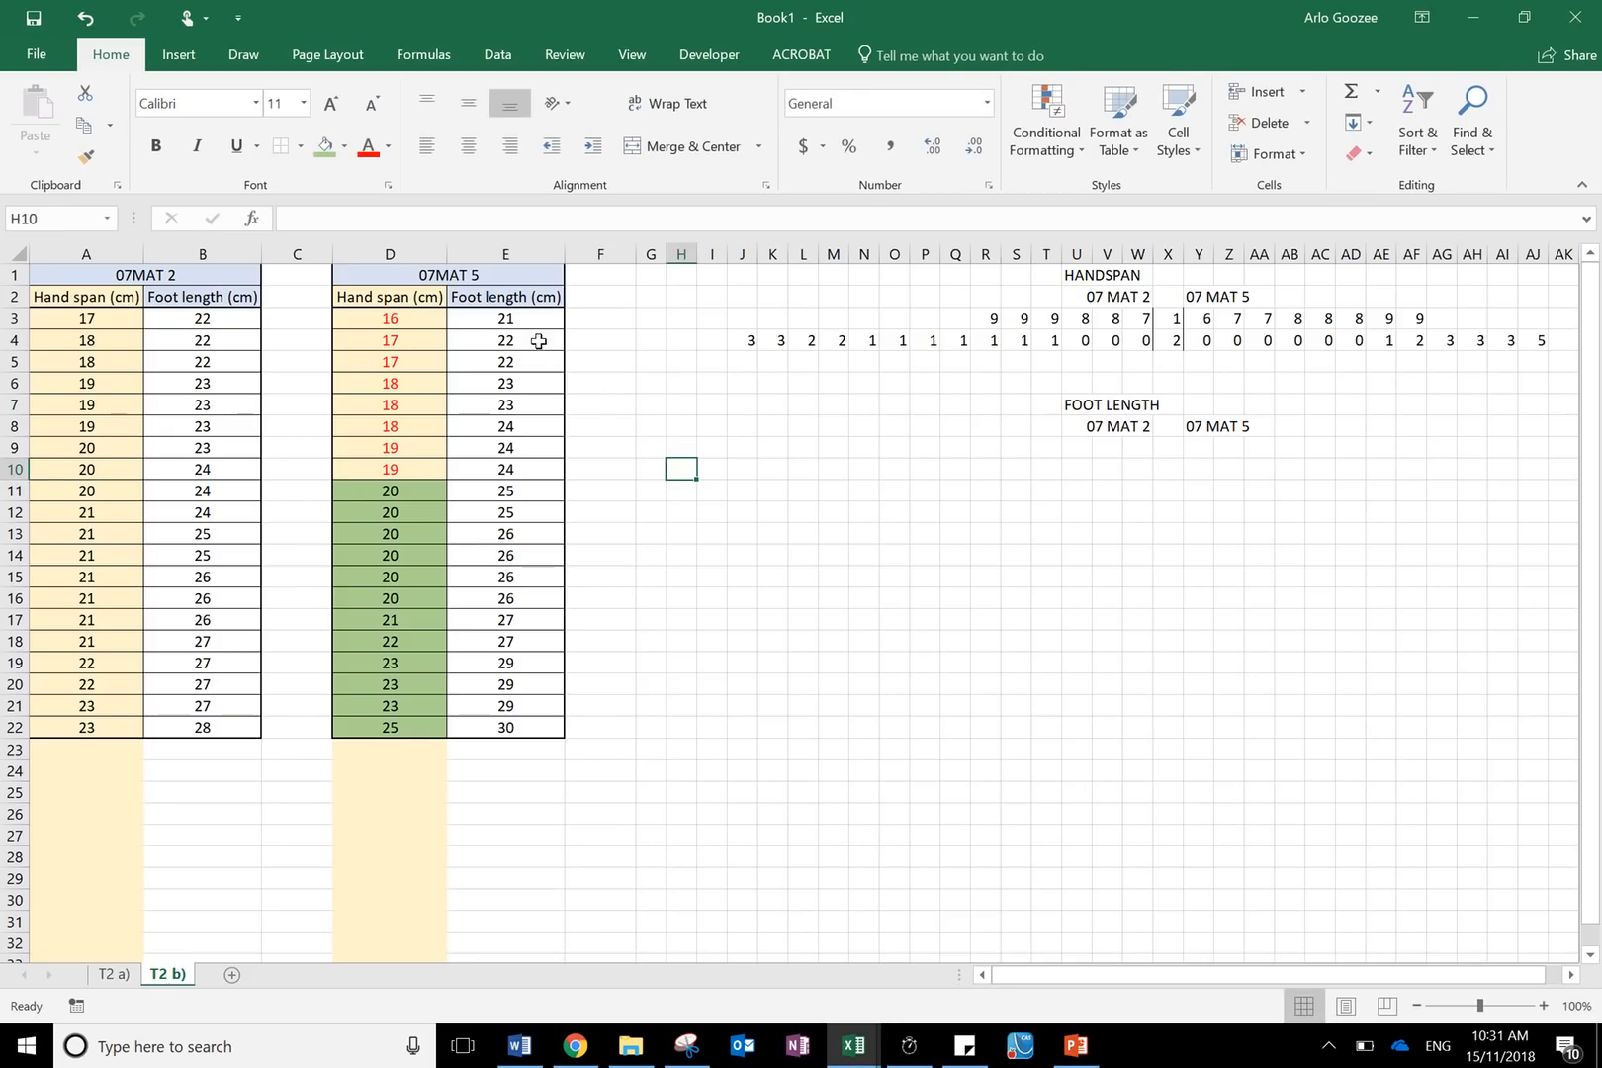
- Add left and right borders to the stem cells X9:X10 of the foot length plot
{"action": "left_click_drag", "start_coordinate": [512, 318], "coordinate": [459, 729]}
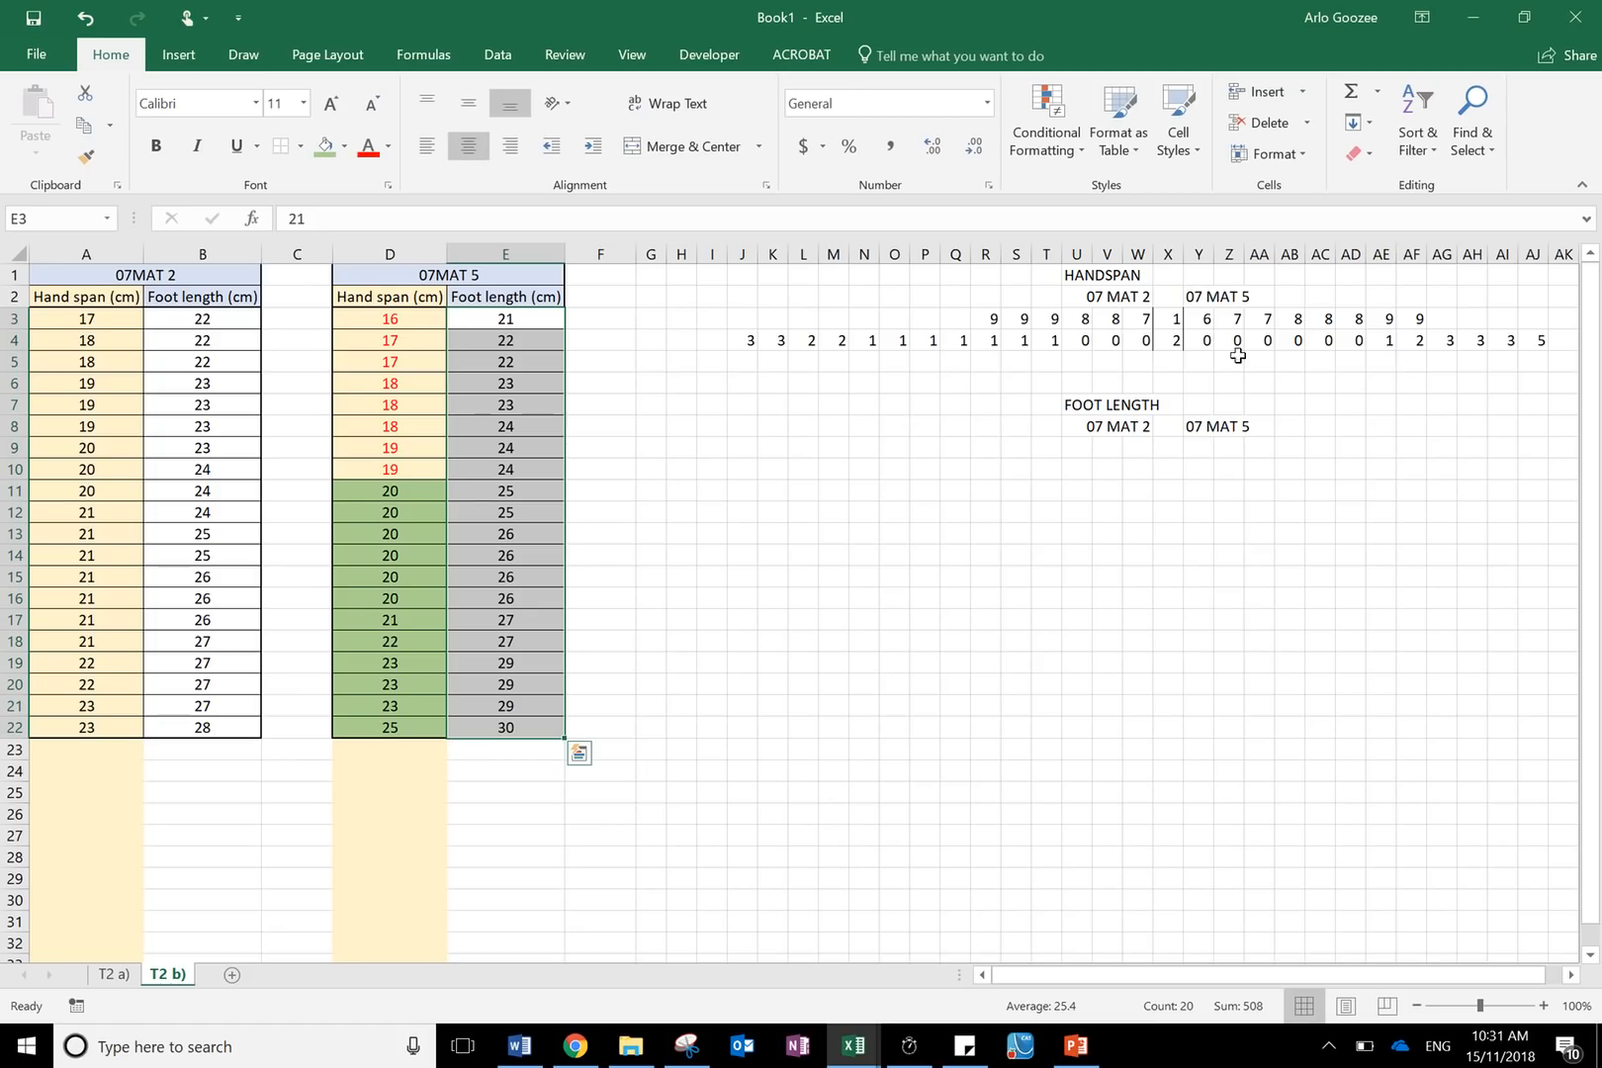
{"action": "left_click_drag", "start_coordinate": [1169, 447], "coordinate": [1170, 472]}
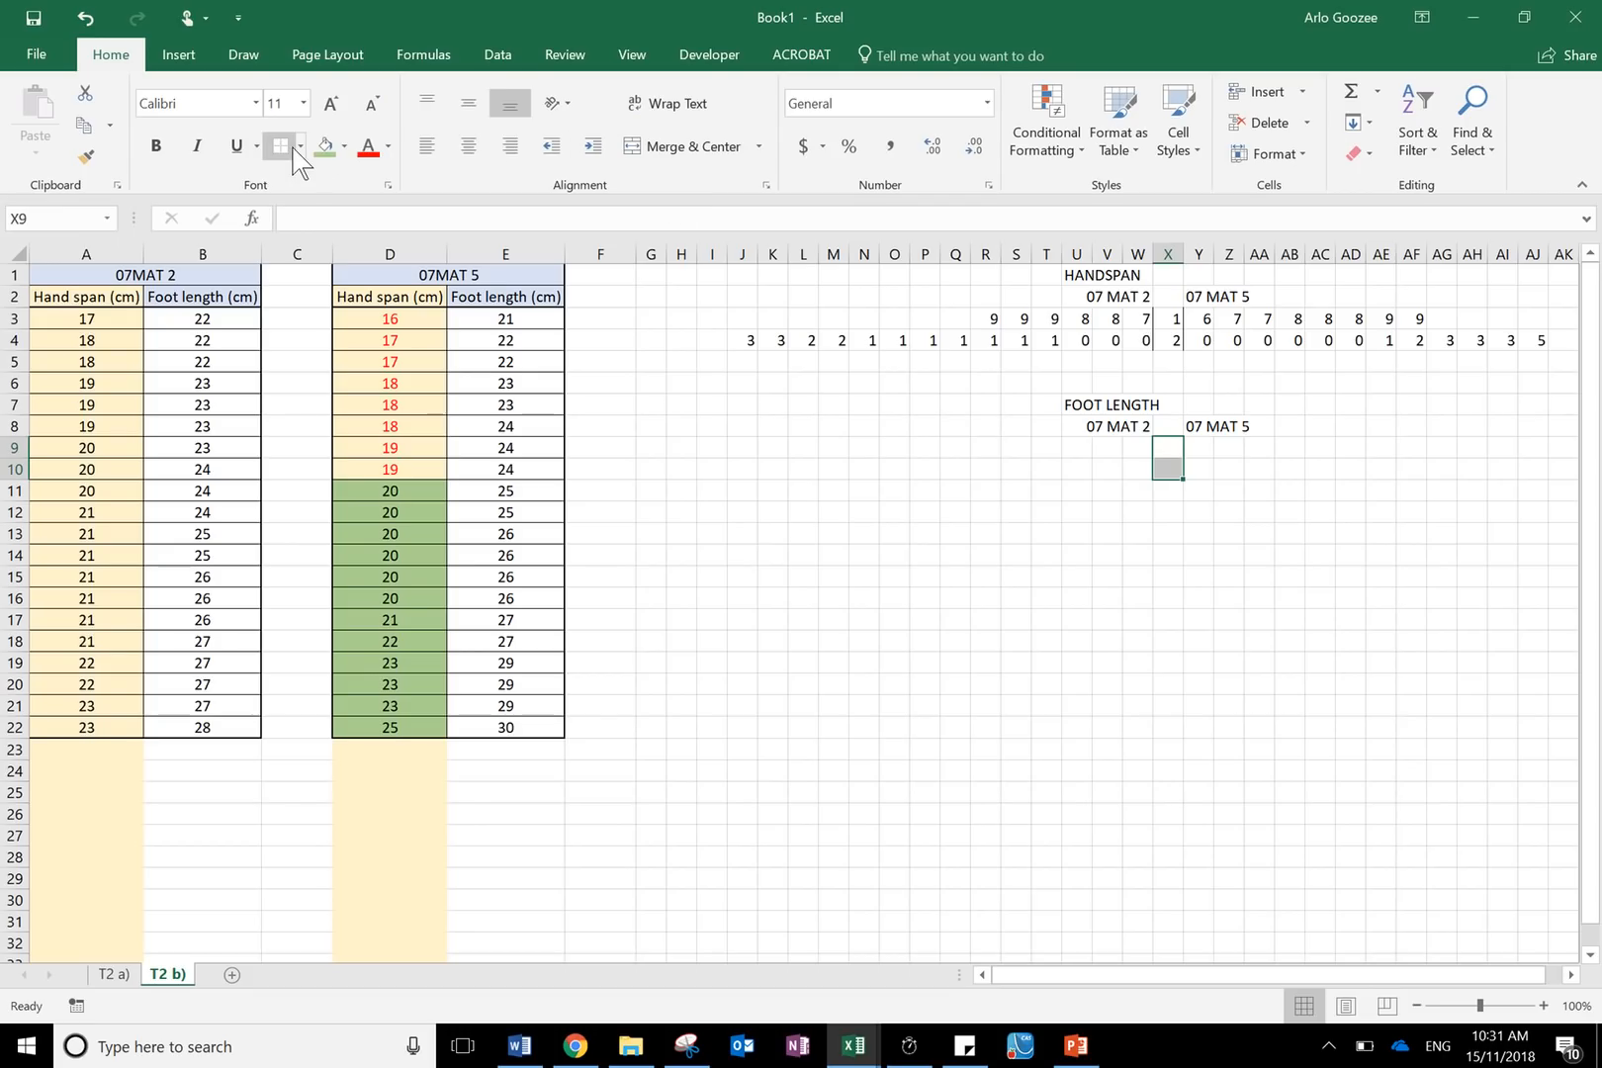
{"action": "left_click", "coordinate": [298, 147]}
{"action": "left_click", "coordinate": [315, 257]}
{"action": "left_click", "coordinate": [300, 146]}
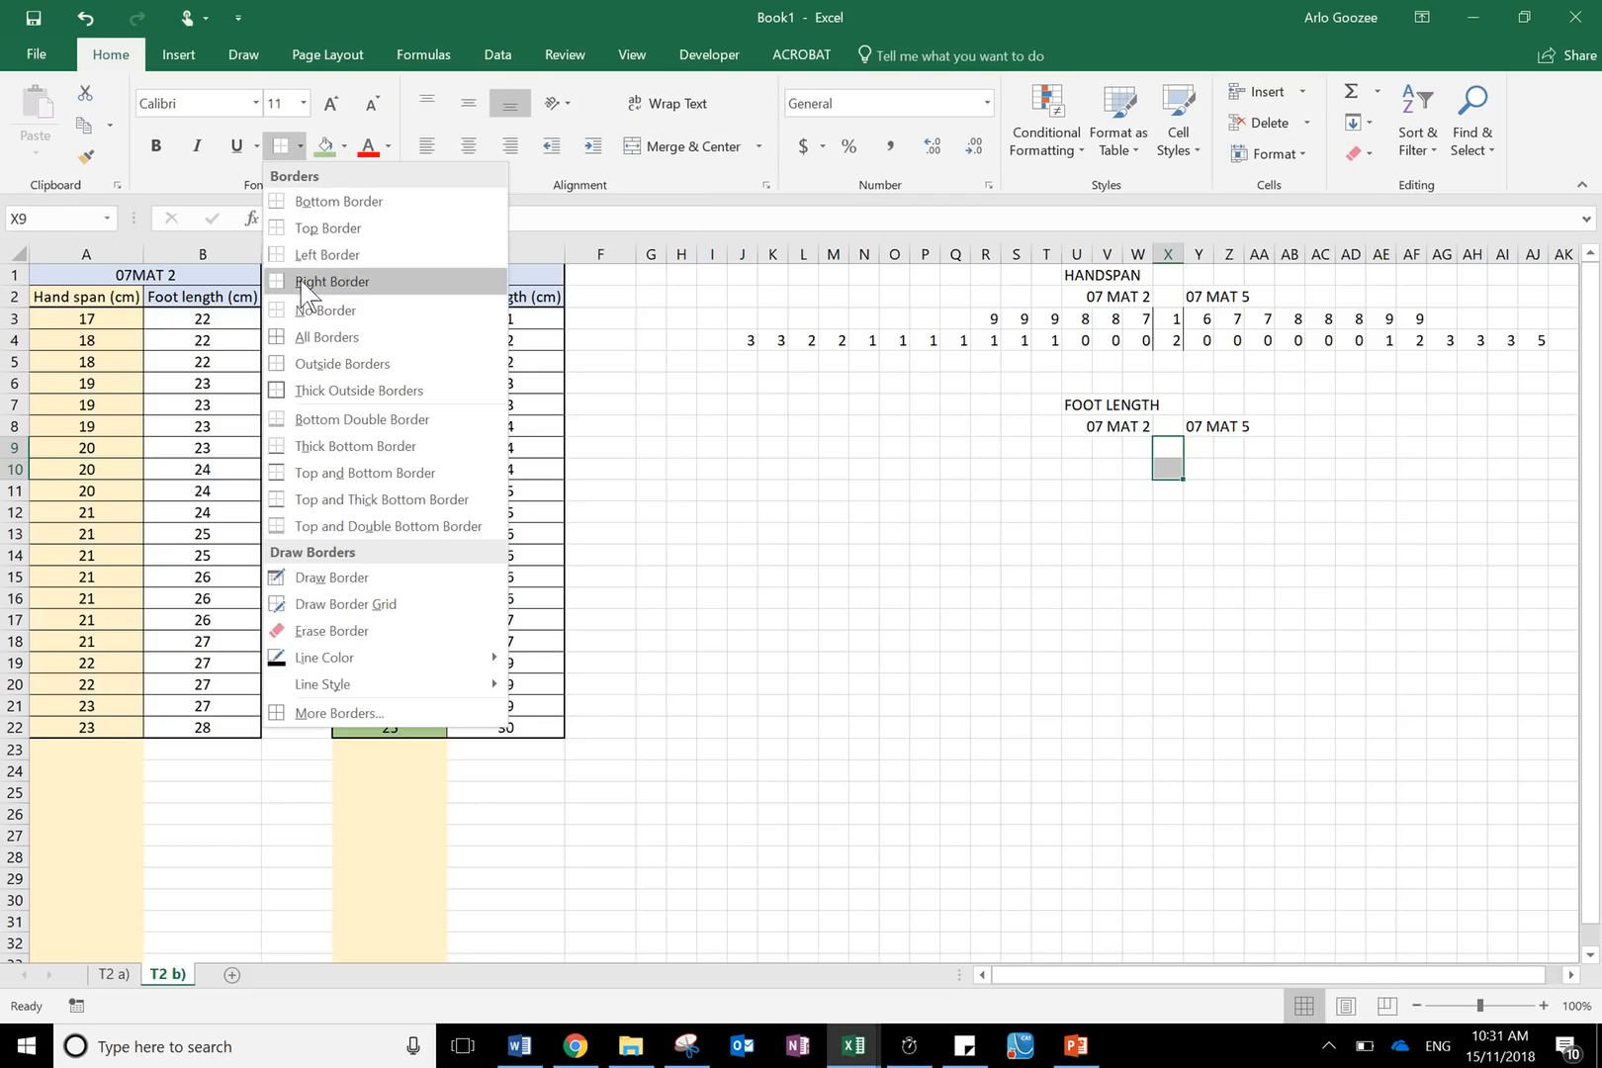
{"action": "left_click", "coordinate": [312, 279]}
{"action": "left_click", "coordinate": [1046, 488]}
- Enter the foot length stems 2L in X9 and 2H in X10
{"action": "left_click", "coordinate": [1161, 446]}
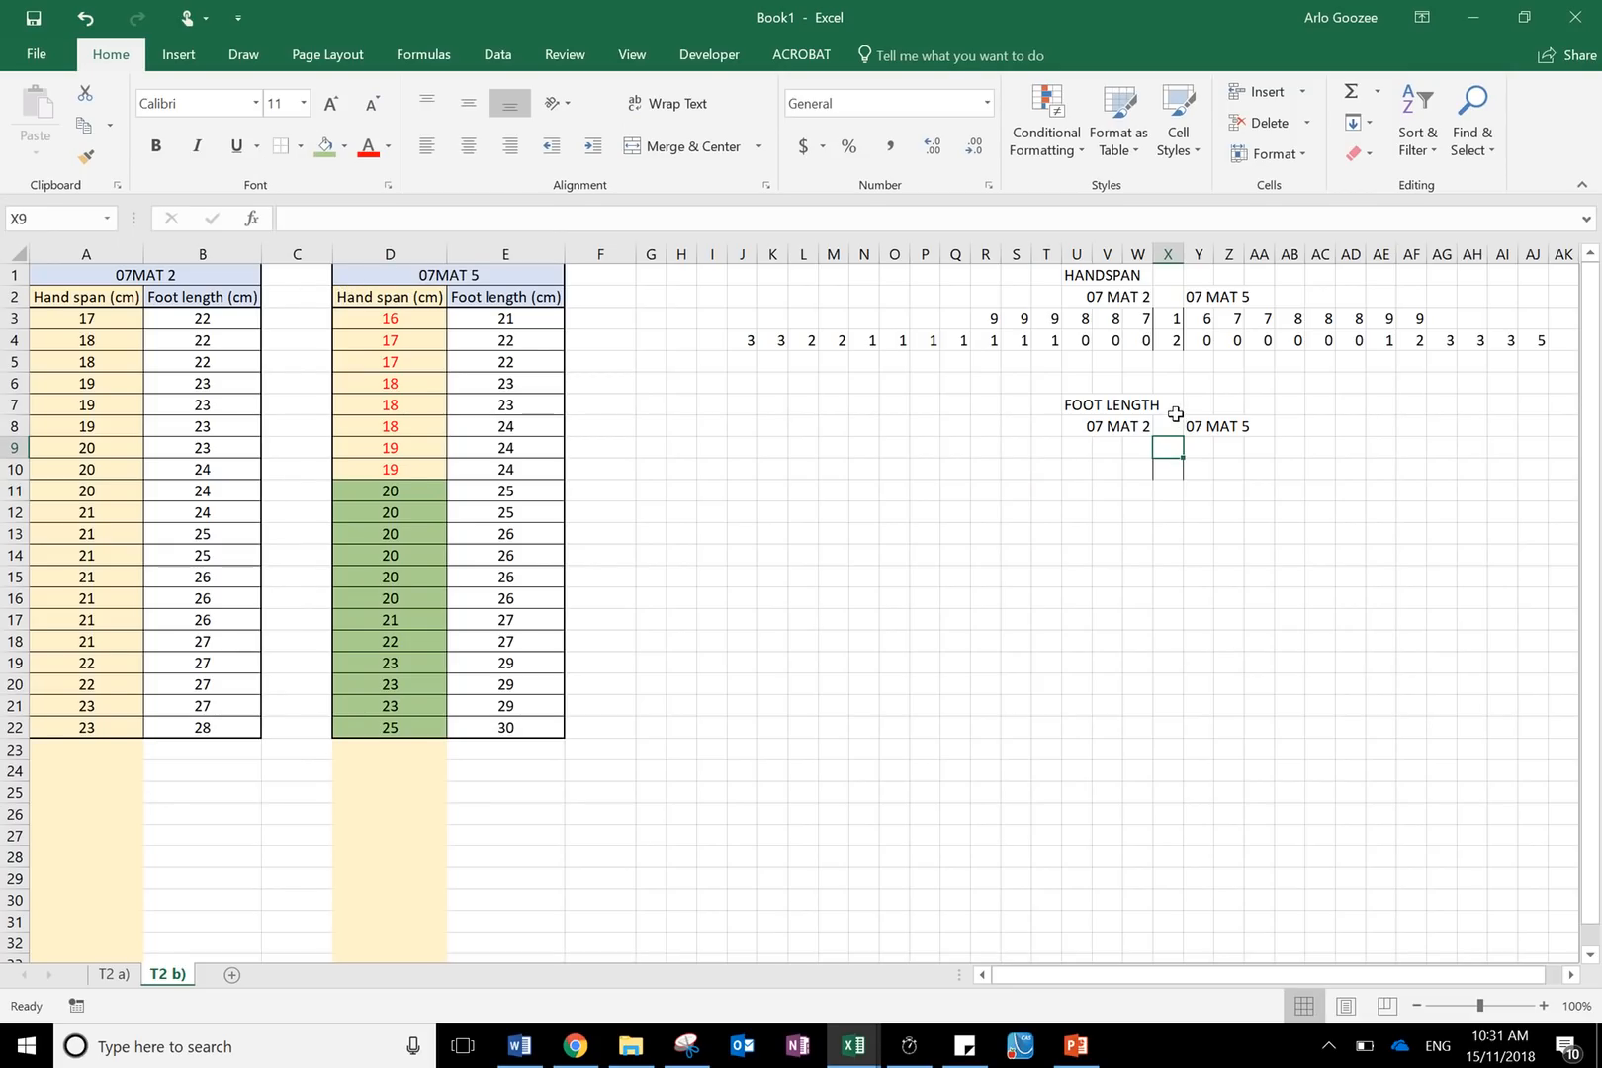
{"action": "type", "text": "2(L"}
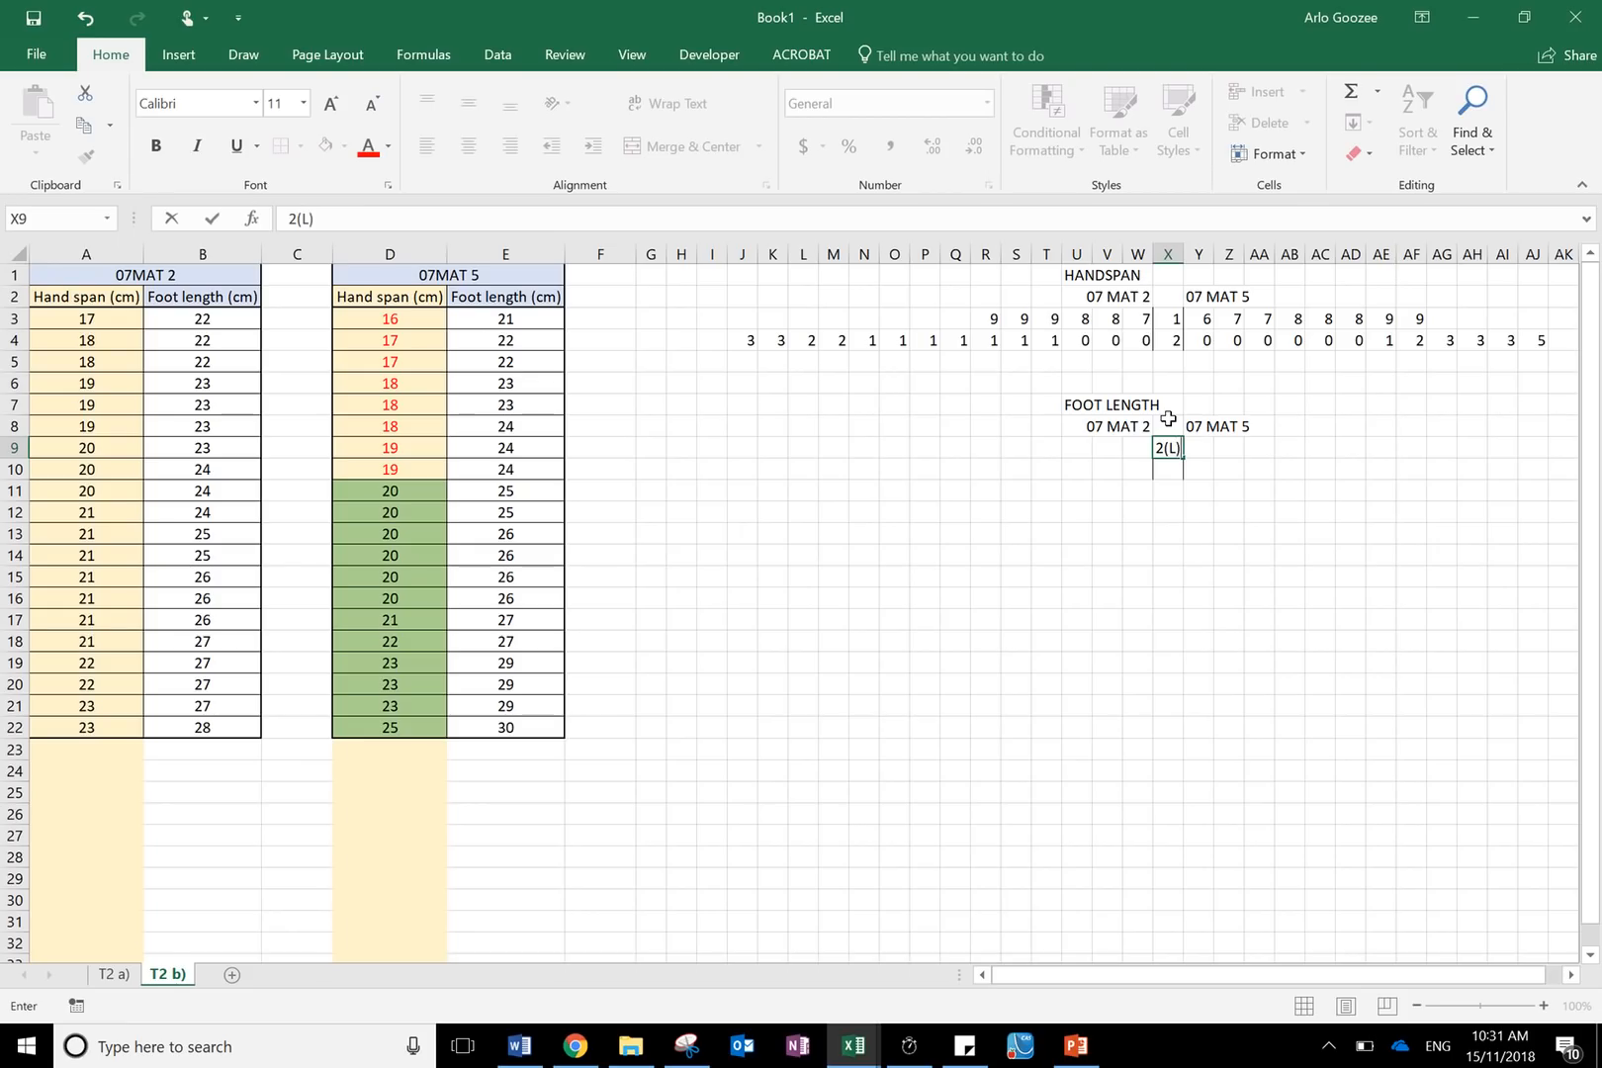
{"action": "left_click", "coordinate": [1345, 534]}
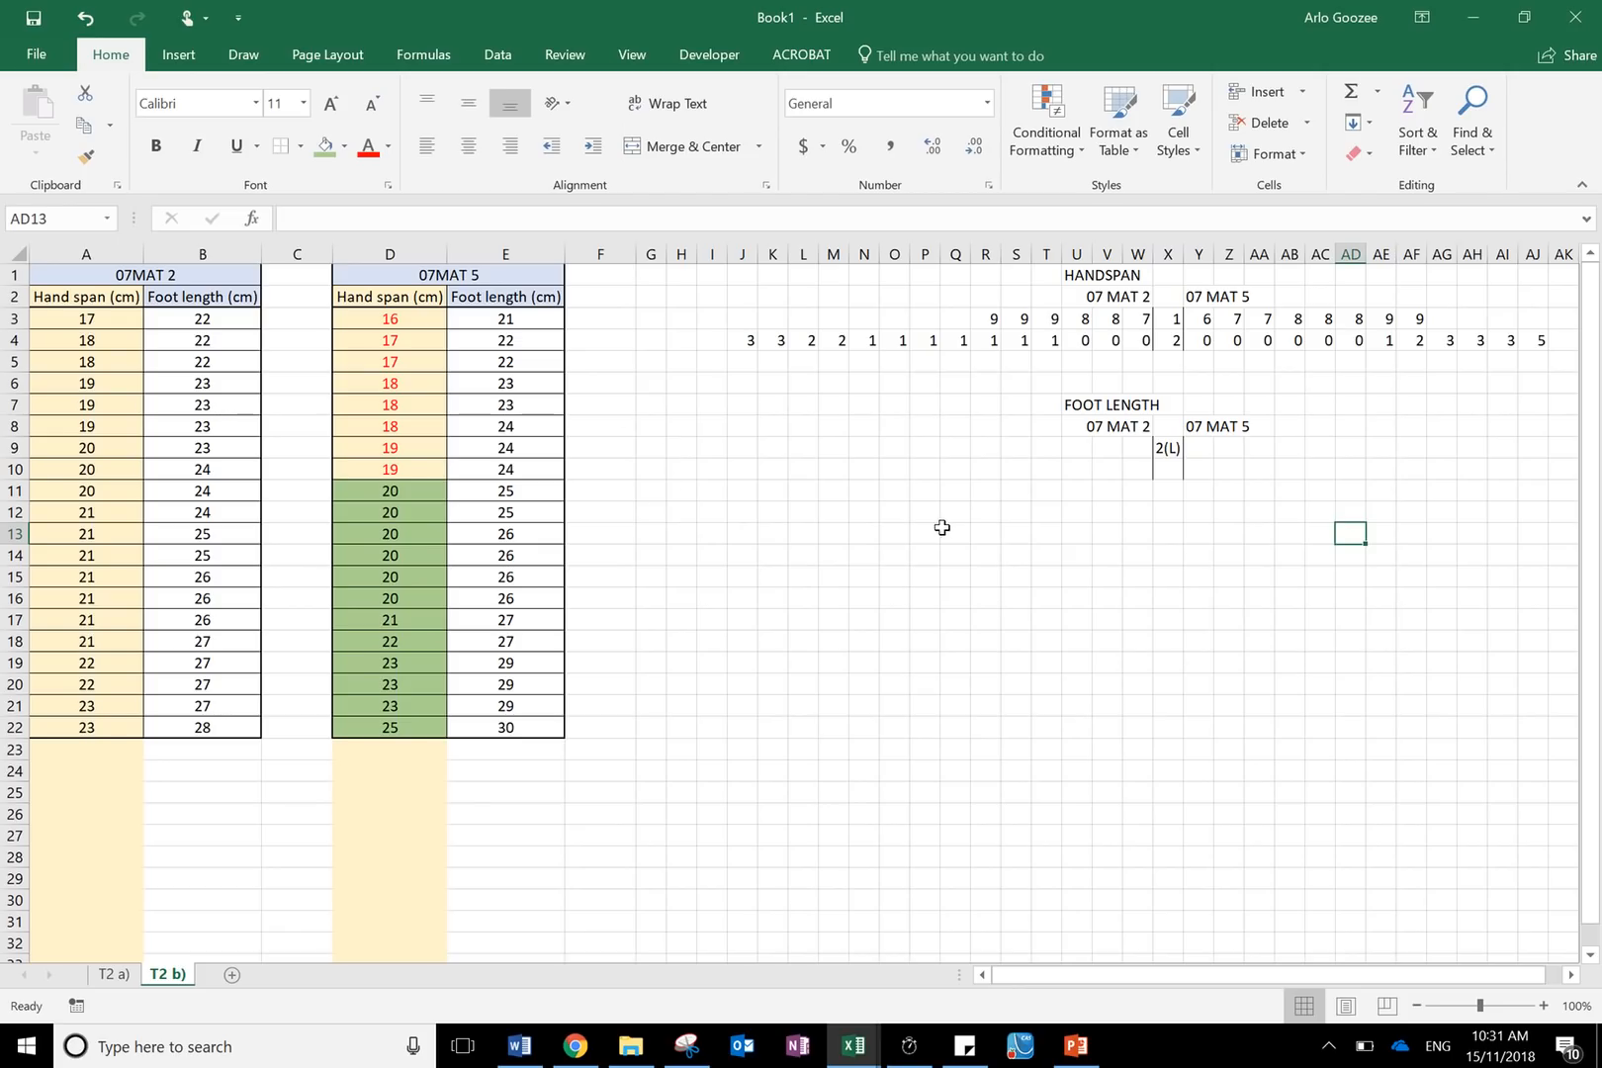
{"action": "left_click", "coordinate": [1176, 471]}
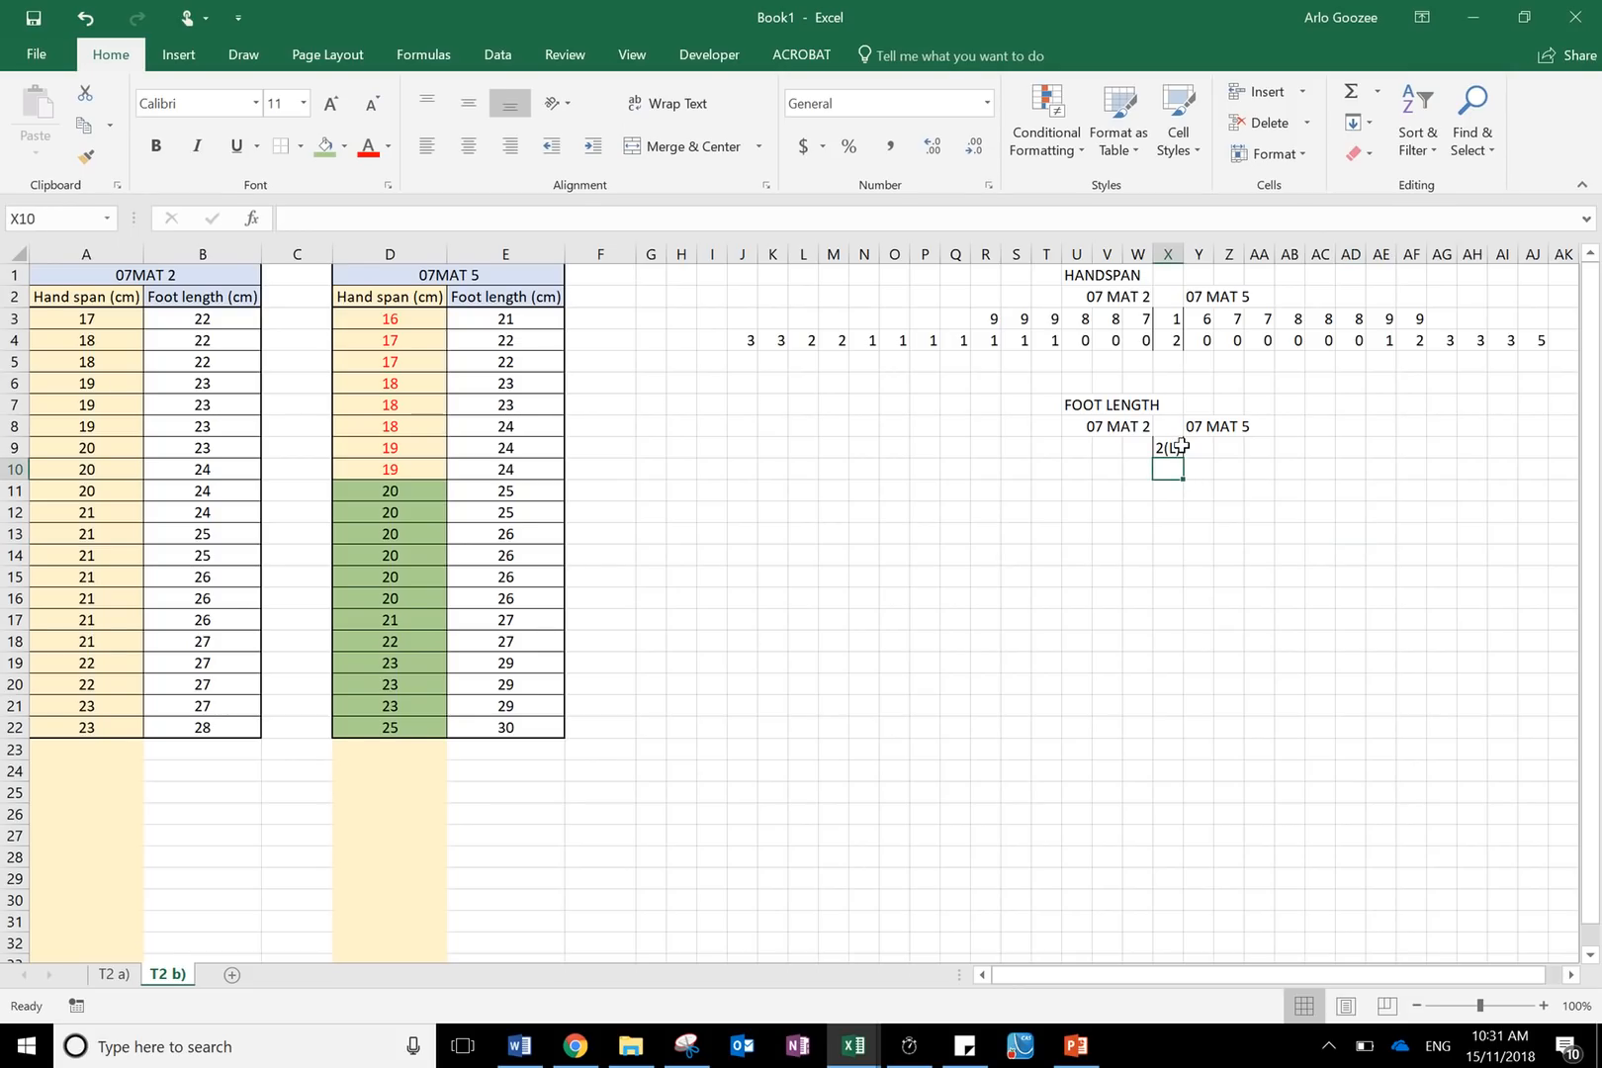
{"action": "type", "text": "2H"}
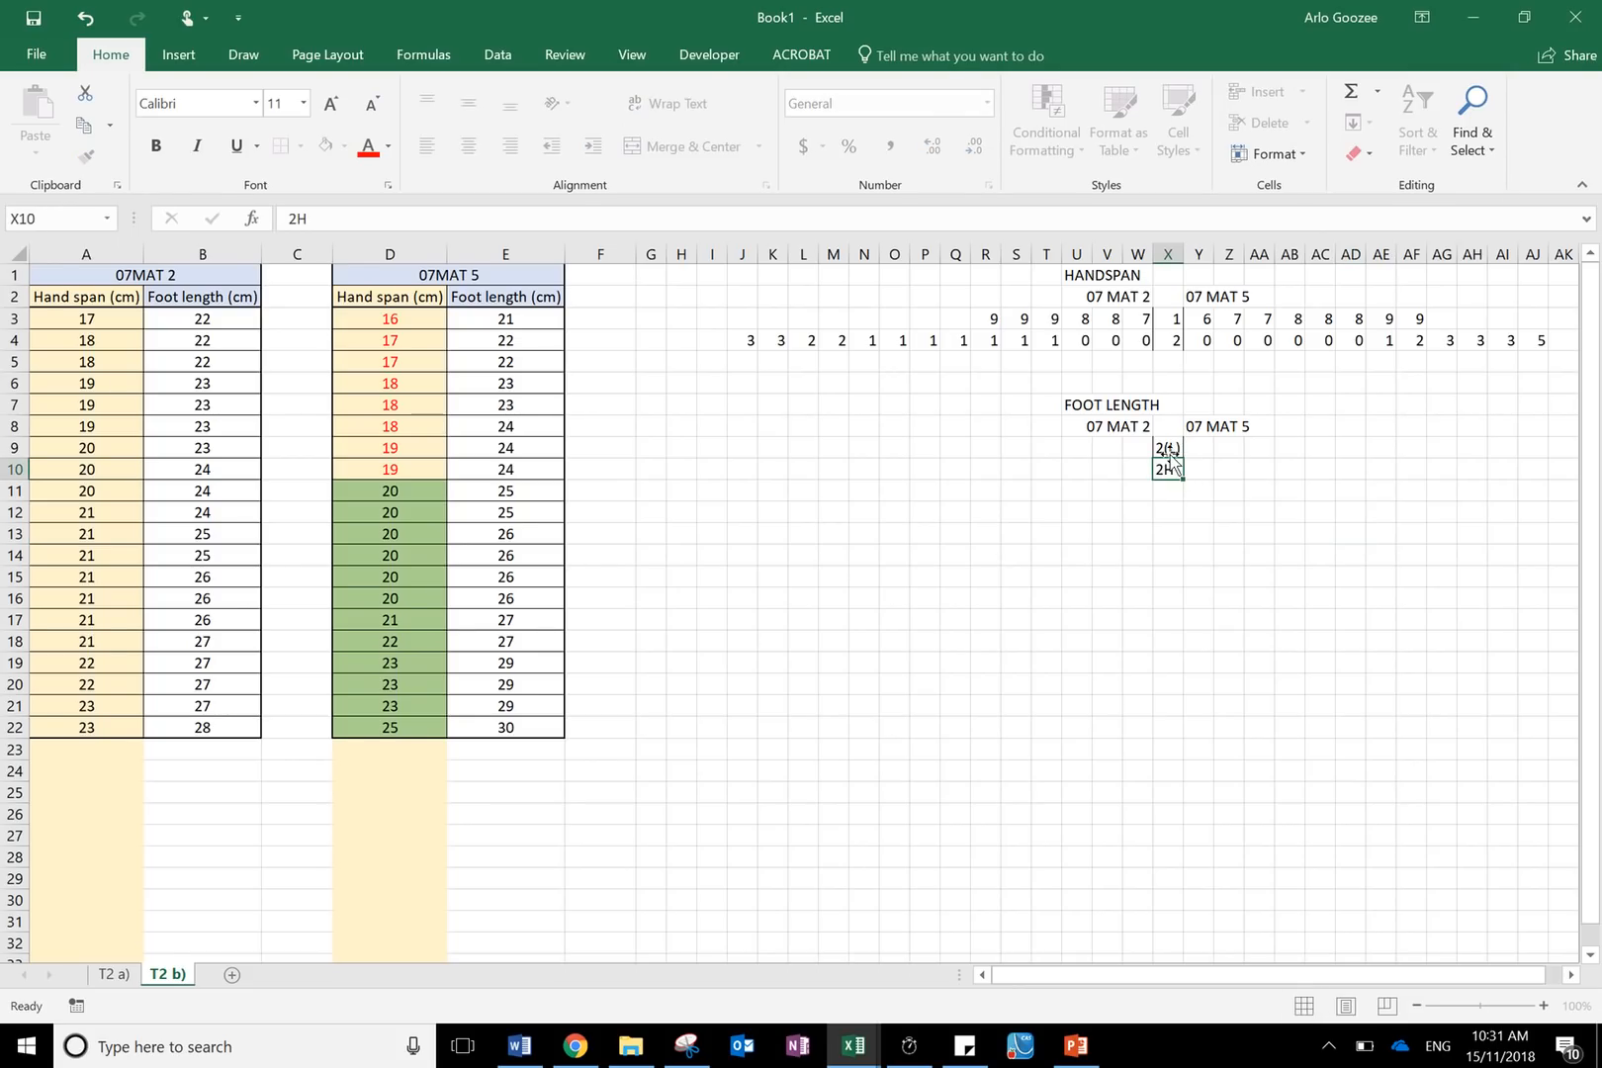
{"action": "key", "text": "ctrl+Return"}
{"action": "left_click", "coordinate": [1171, 449]}
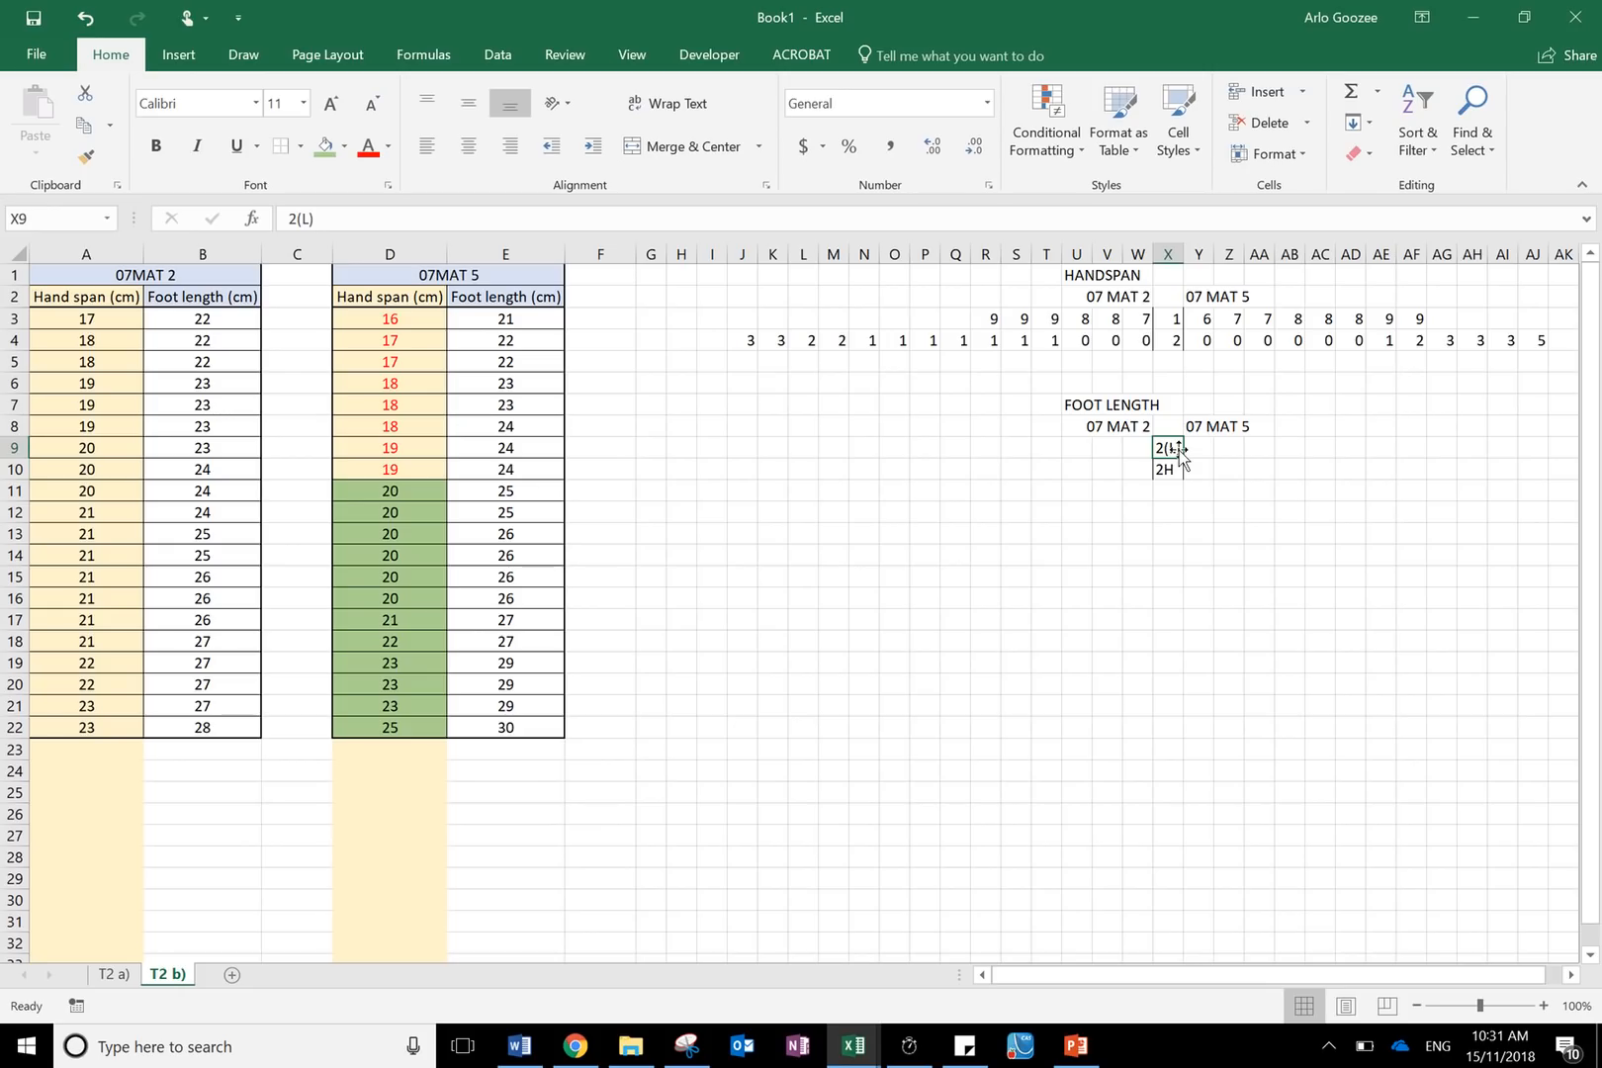
{"action": "type", "text": "2"}
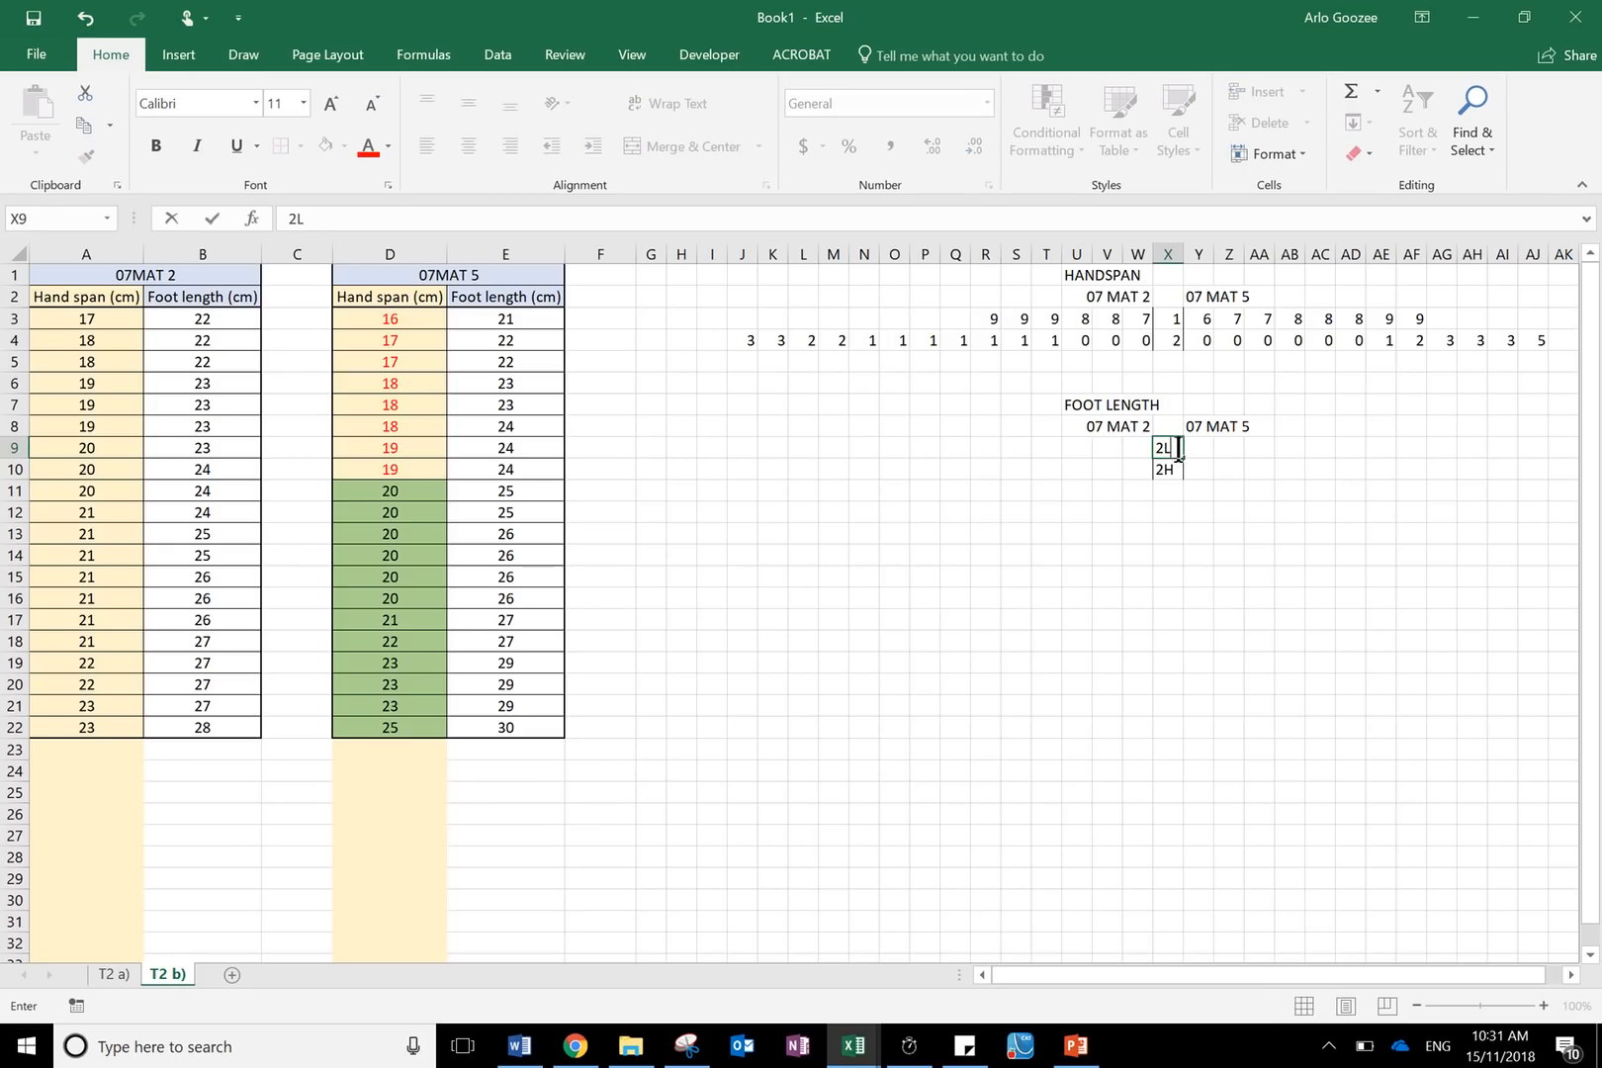
{"action": "left_click", "coordinate": [662, 33]}
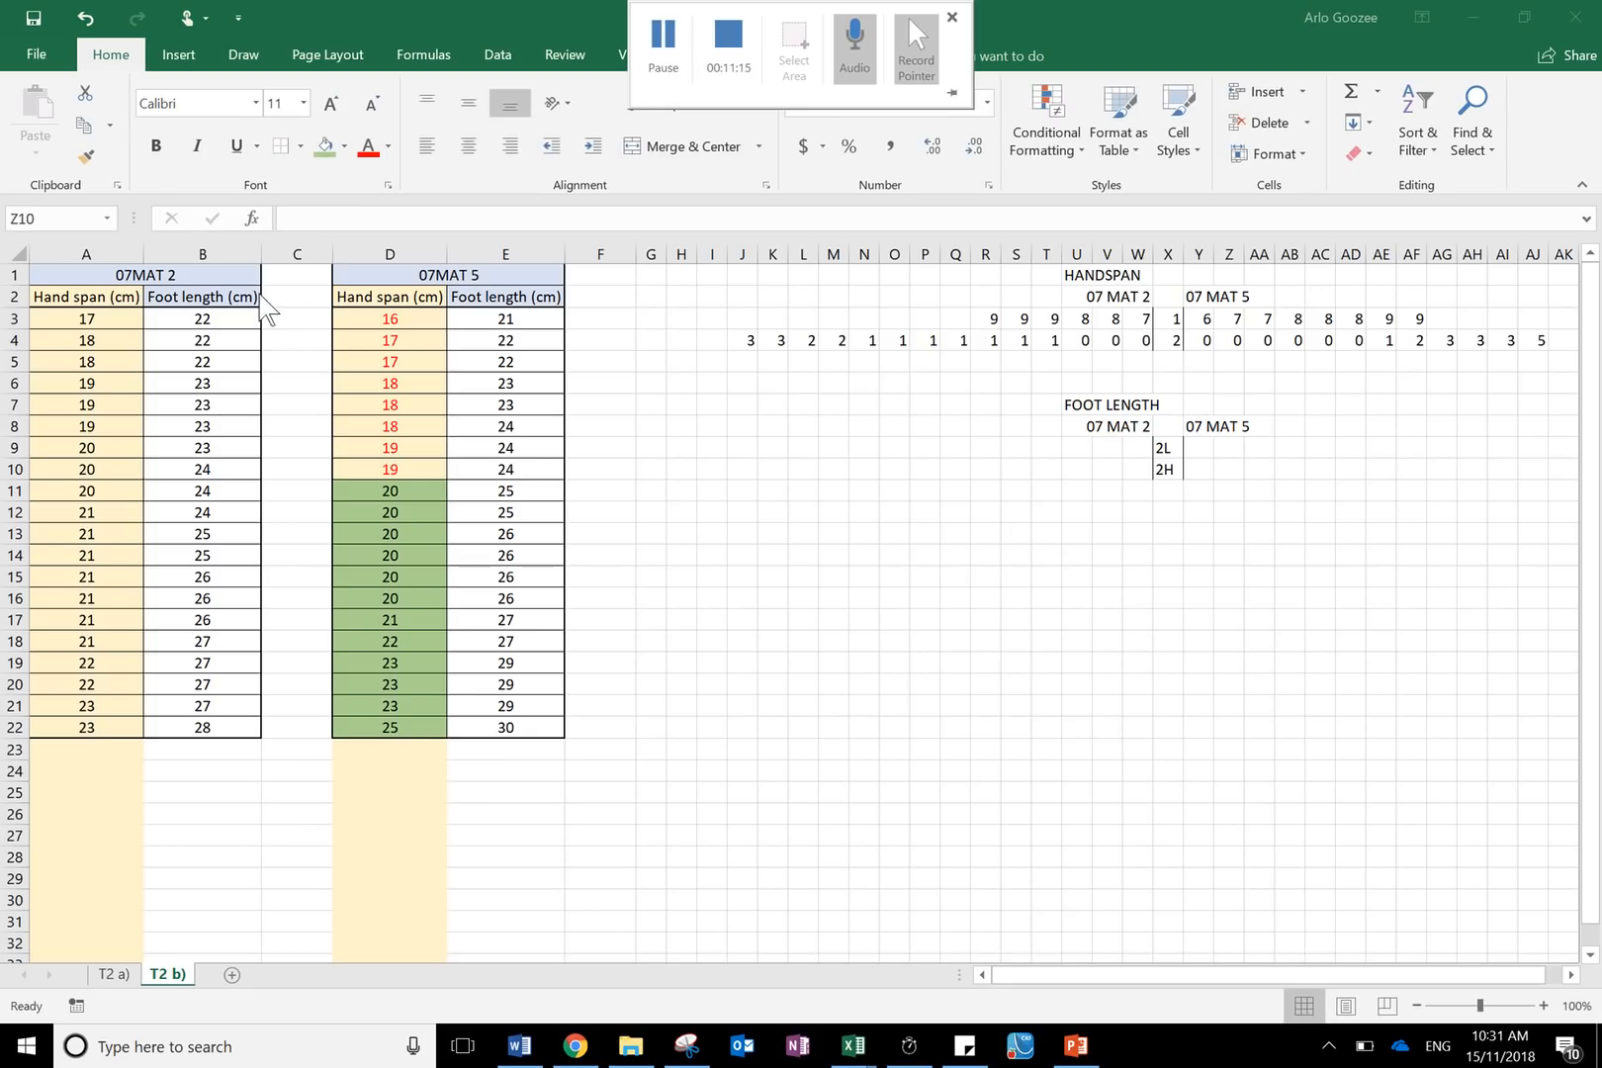
- Fill both foot length columns B and E with an orange fill colour
{"action": "left_click", "coordinate": [198, 253]}
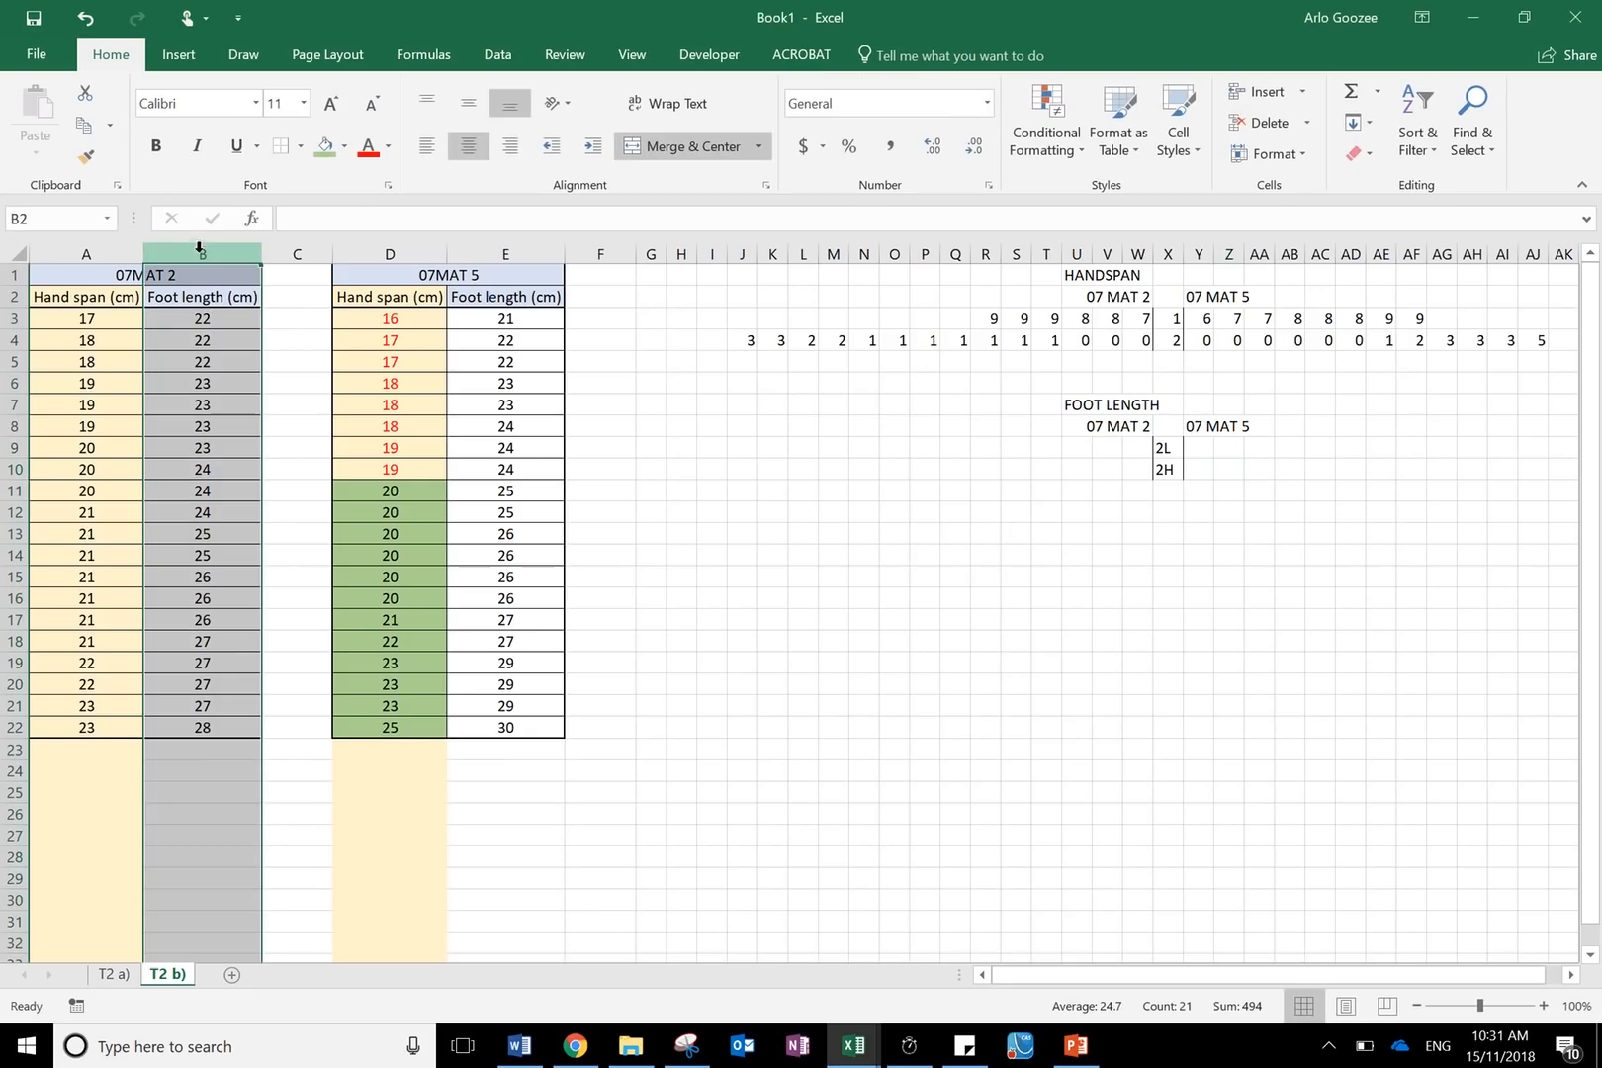
{"action": "left_click", "coordinate": [500, 254], "text": "ctrl"}
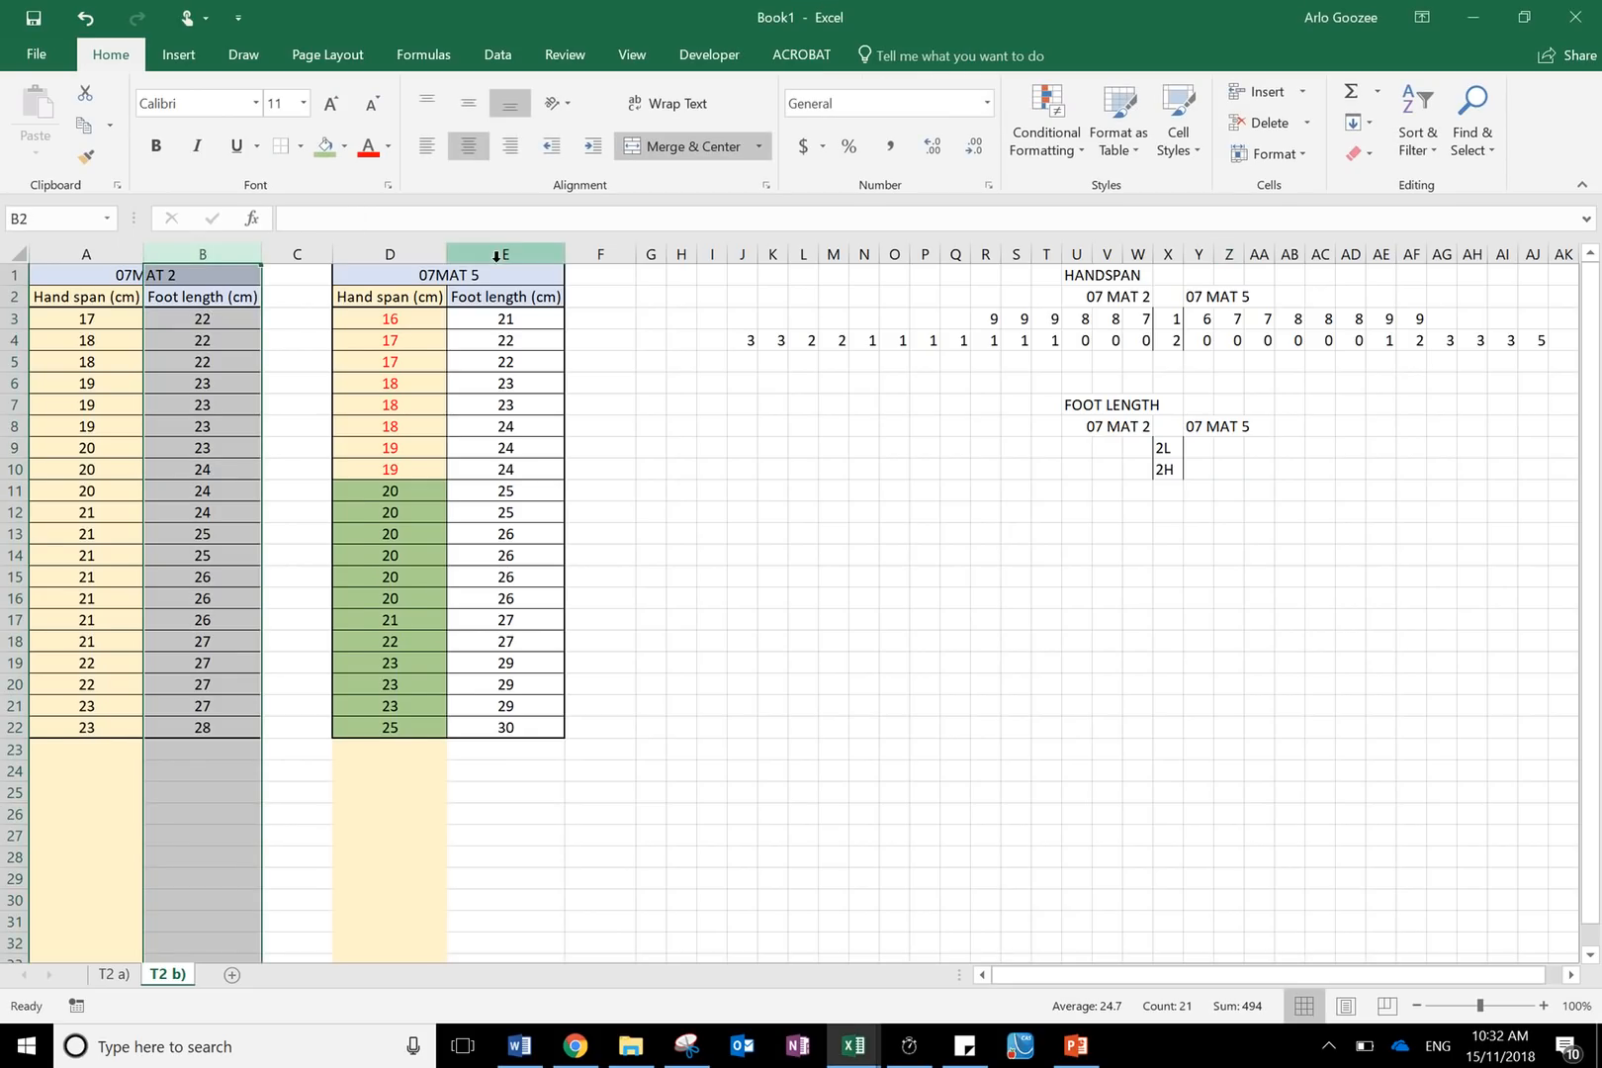
{"action": "left_click", "coordinate": [344, 147]}
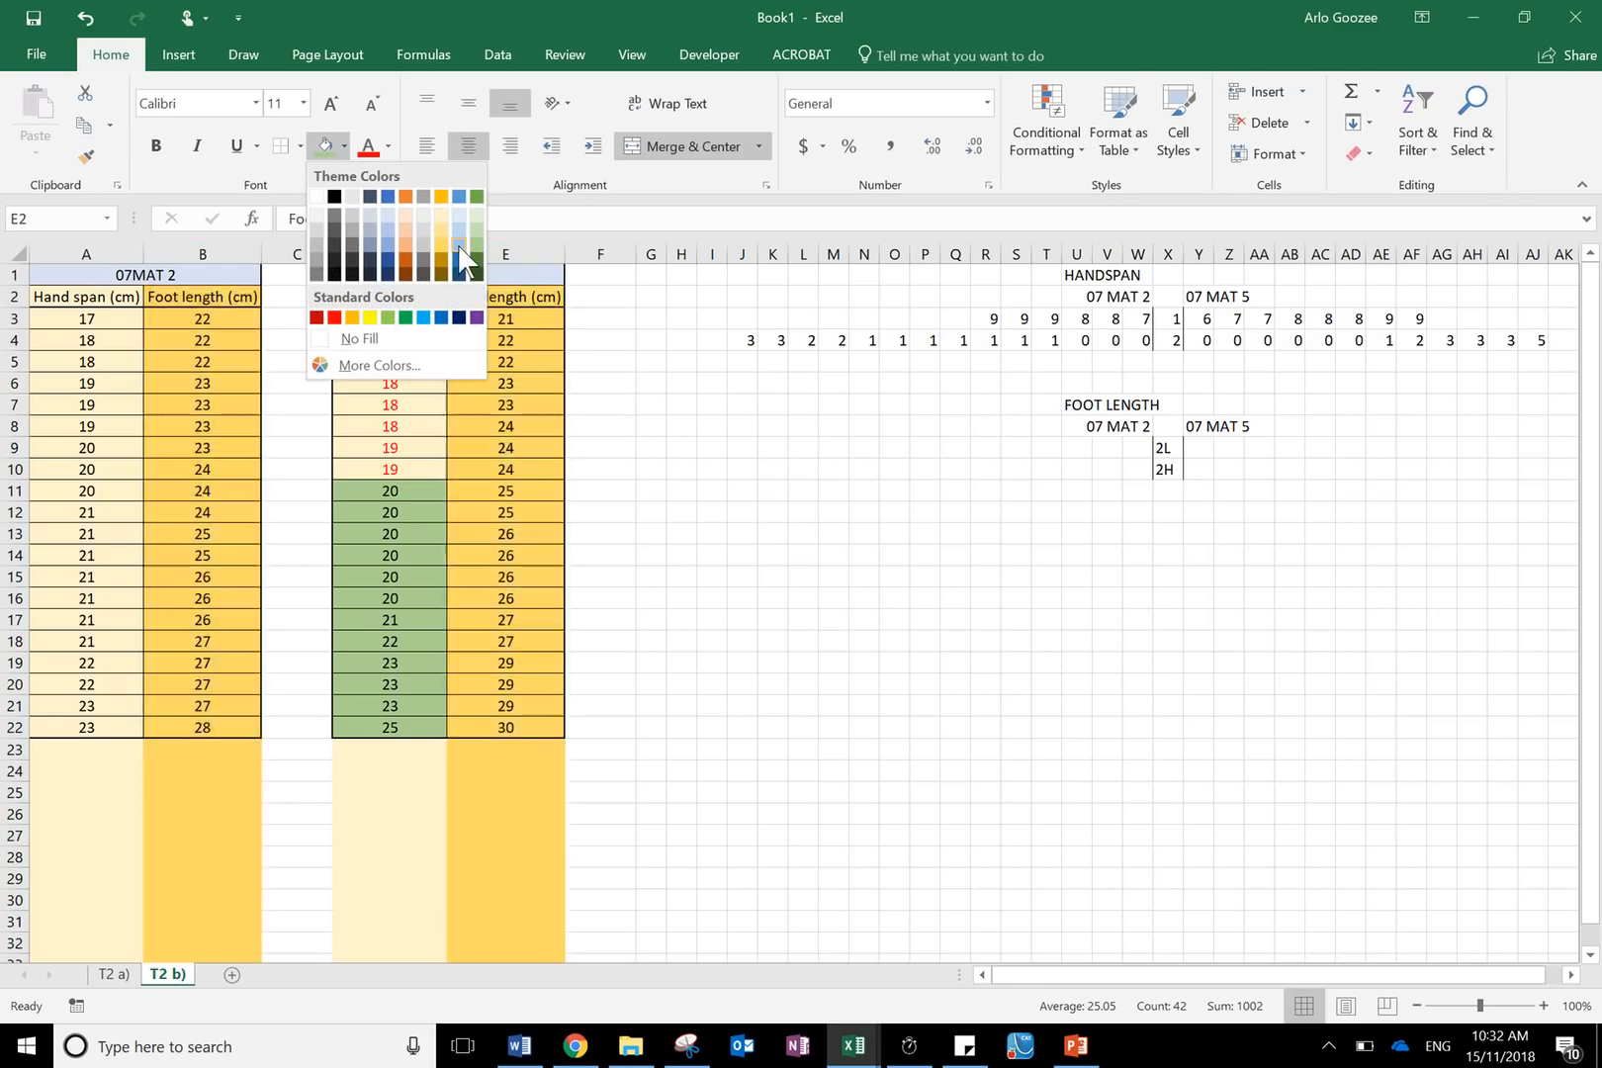
{"action": "left_click", "coordinate": [406, 225]}
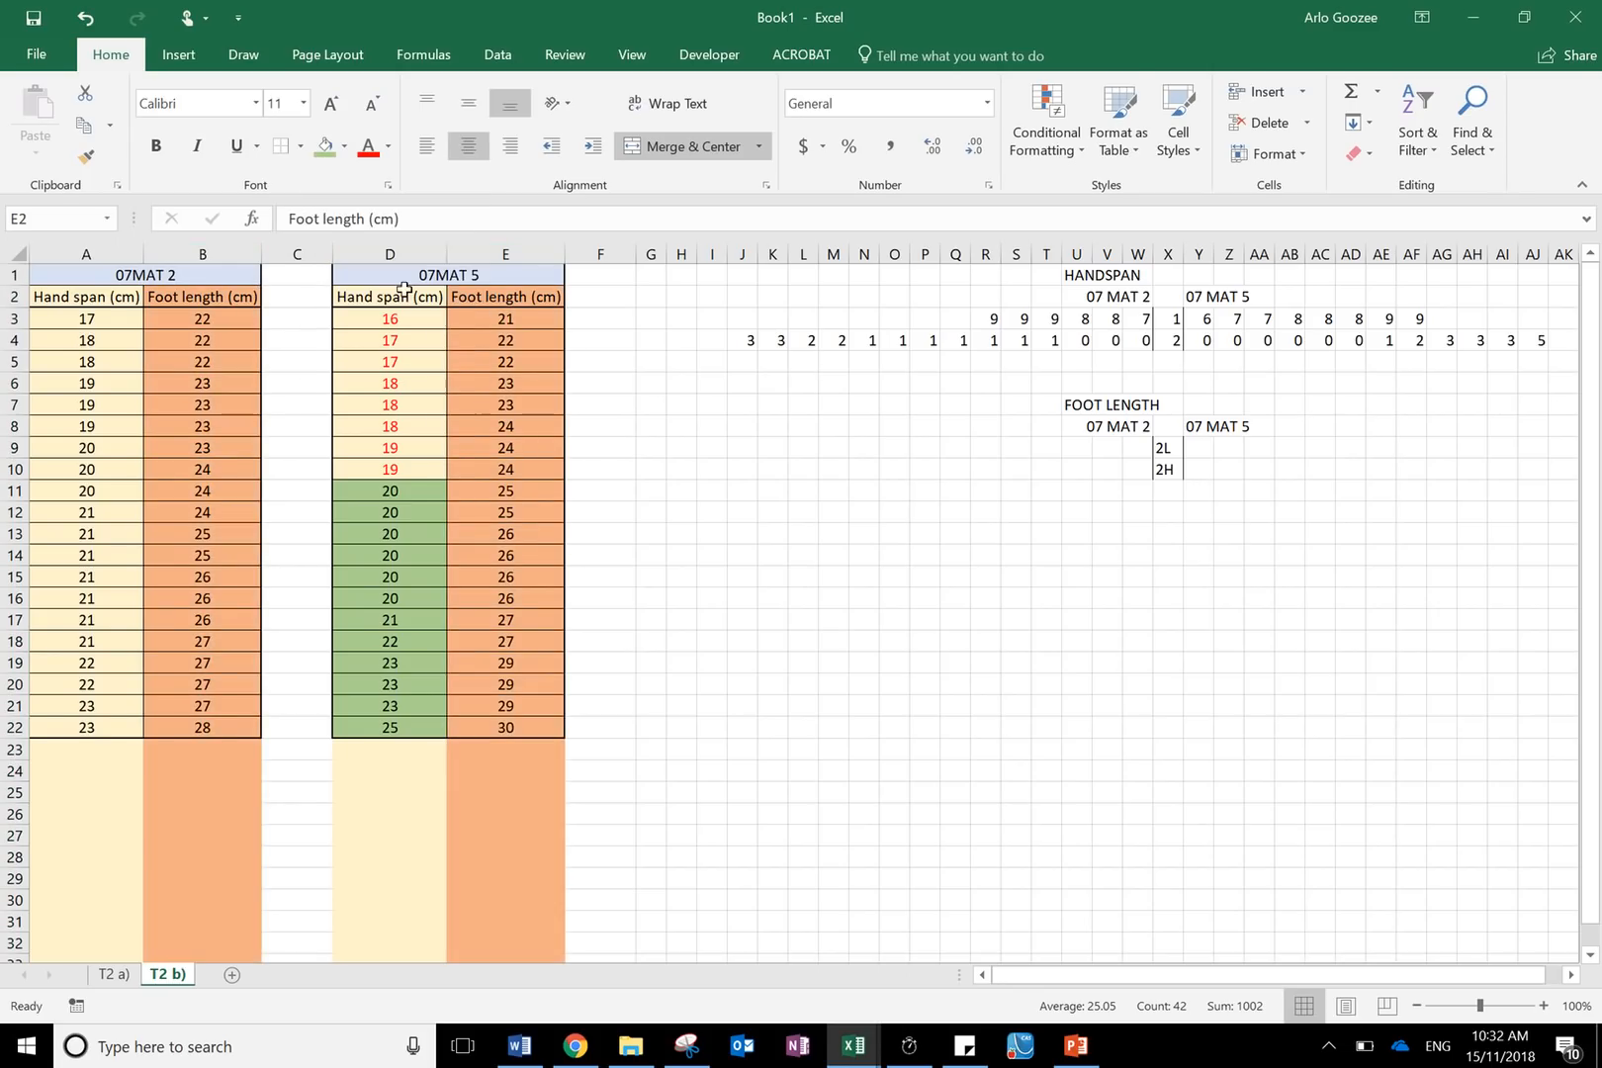
- Highlight the 07 MAT 2 foot length cells B3:B12 with a yellow fill
{"action": "left_click", "coordinate": [772, 469]}
{"action": "left_click_drag", "start_coordinate": [219, 328], "coordinate": [214, 512]}
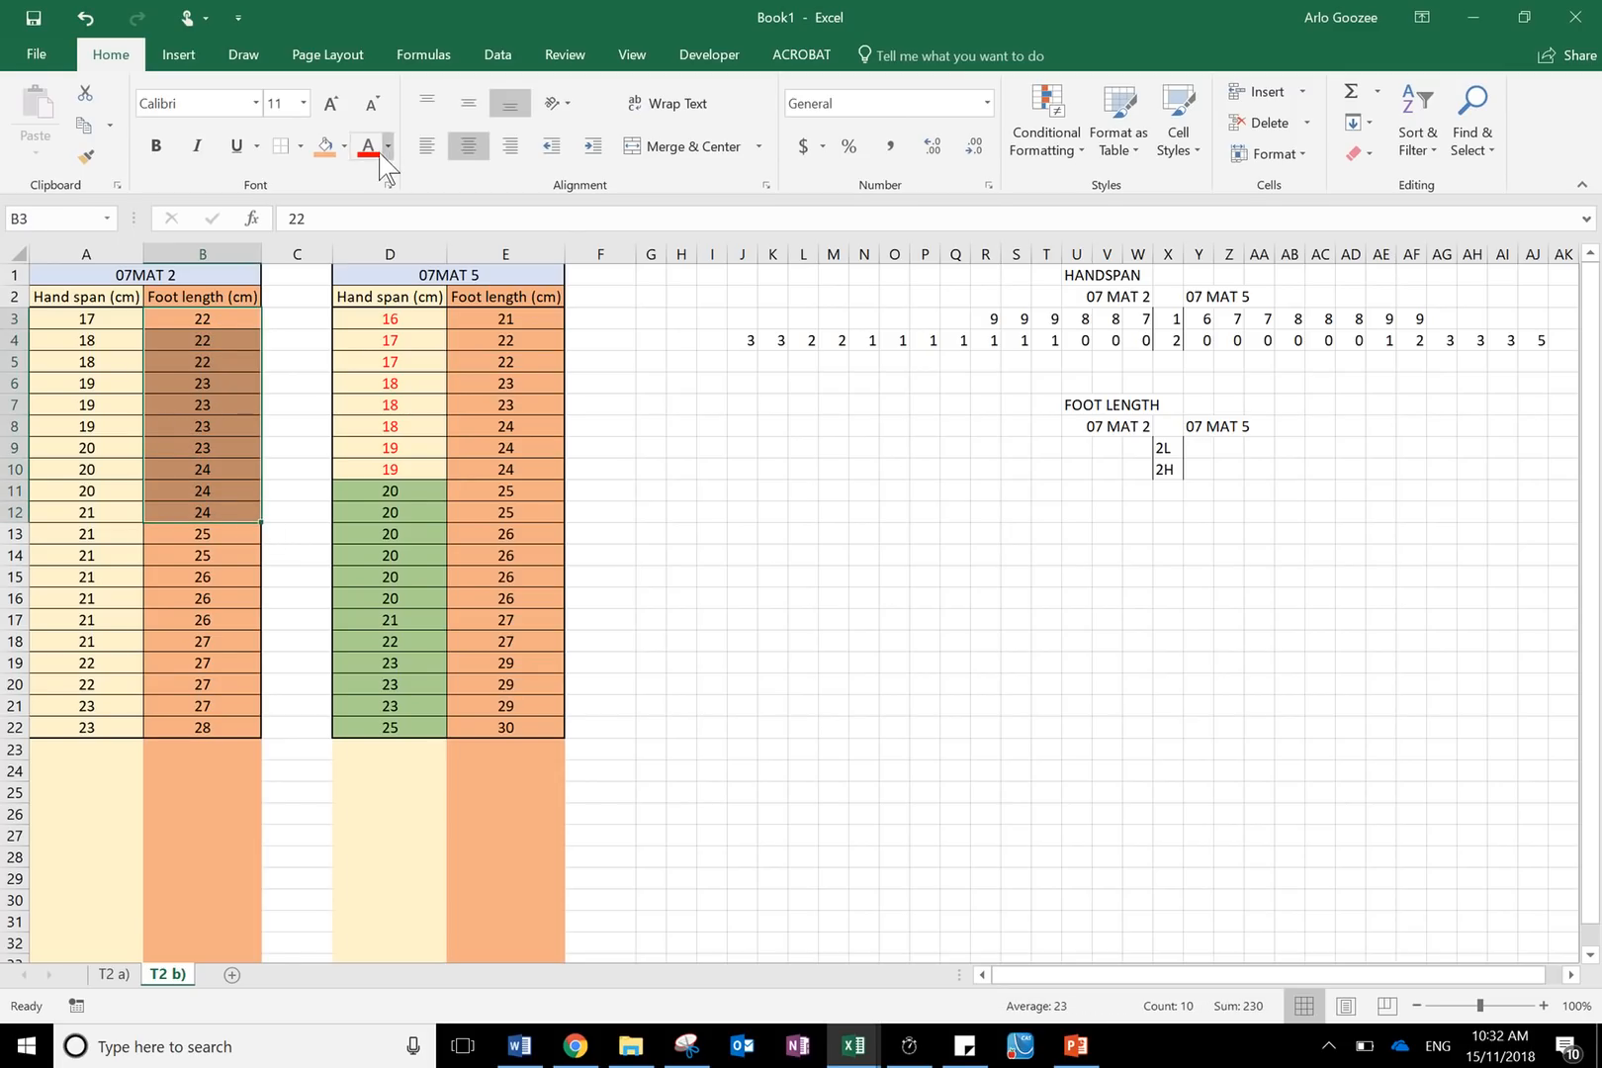
{"action": "left_click", "coordinate": [345, 151]}
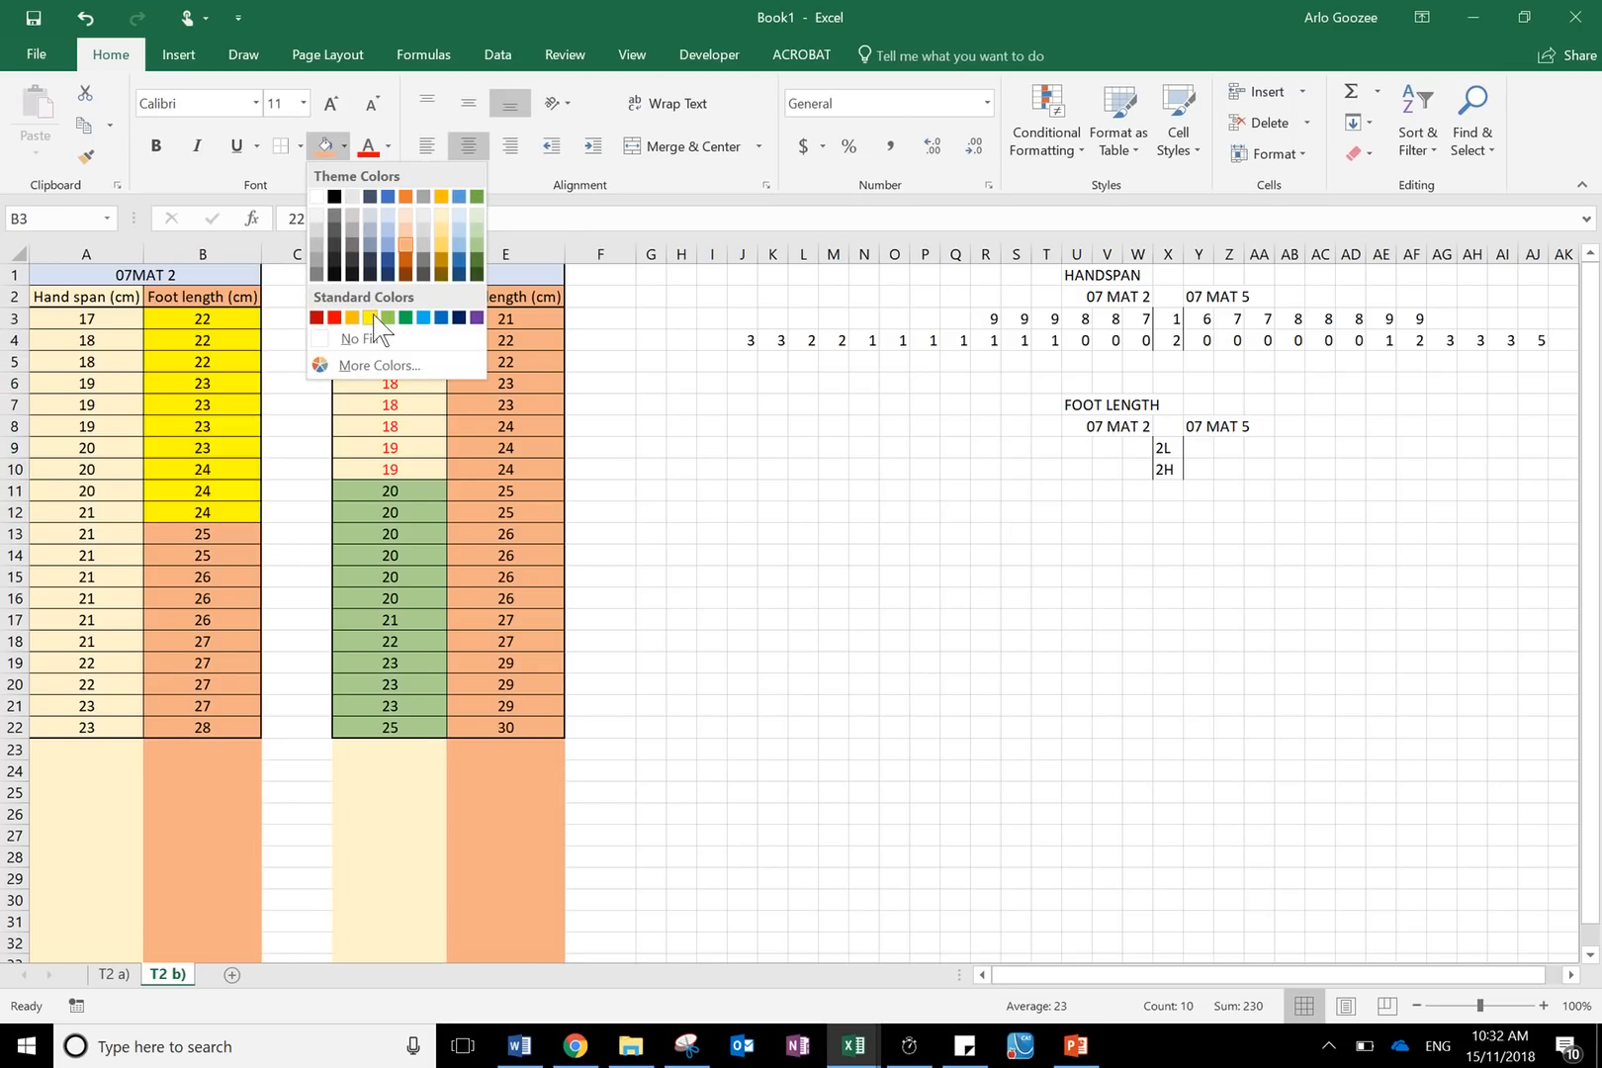
{"action": "left_click", "coordinate": [372, 317]}
{"action": "left_click", "coordinate": [256, 326]}
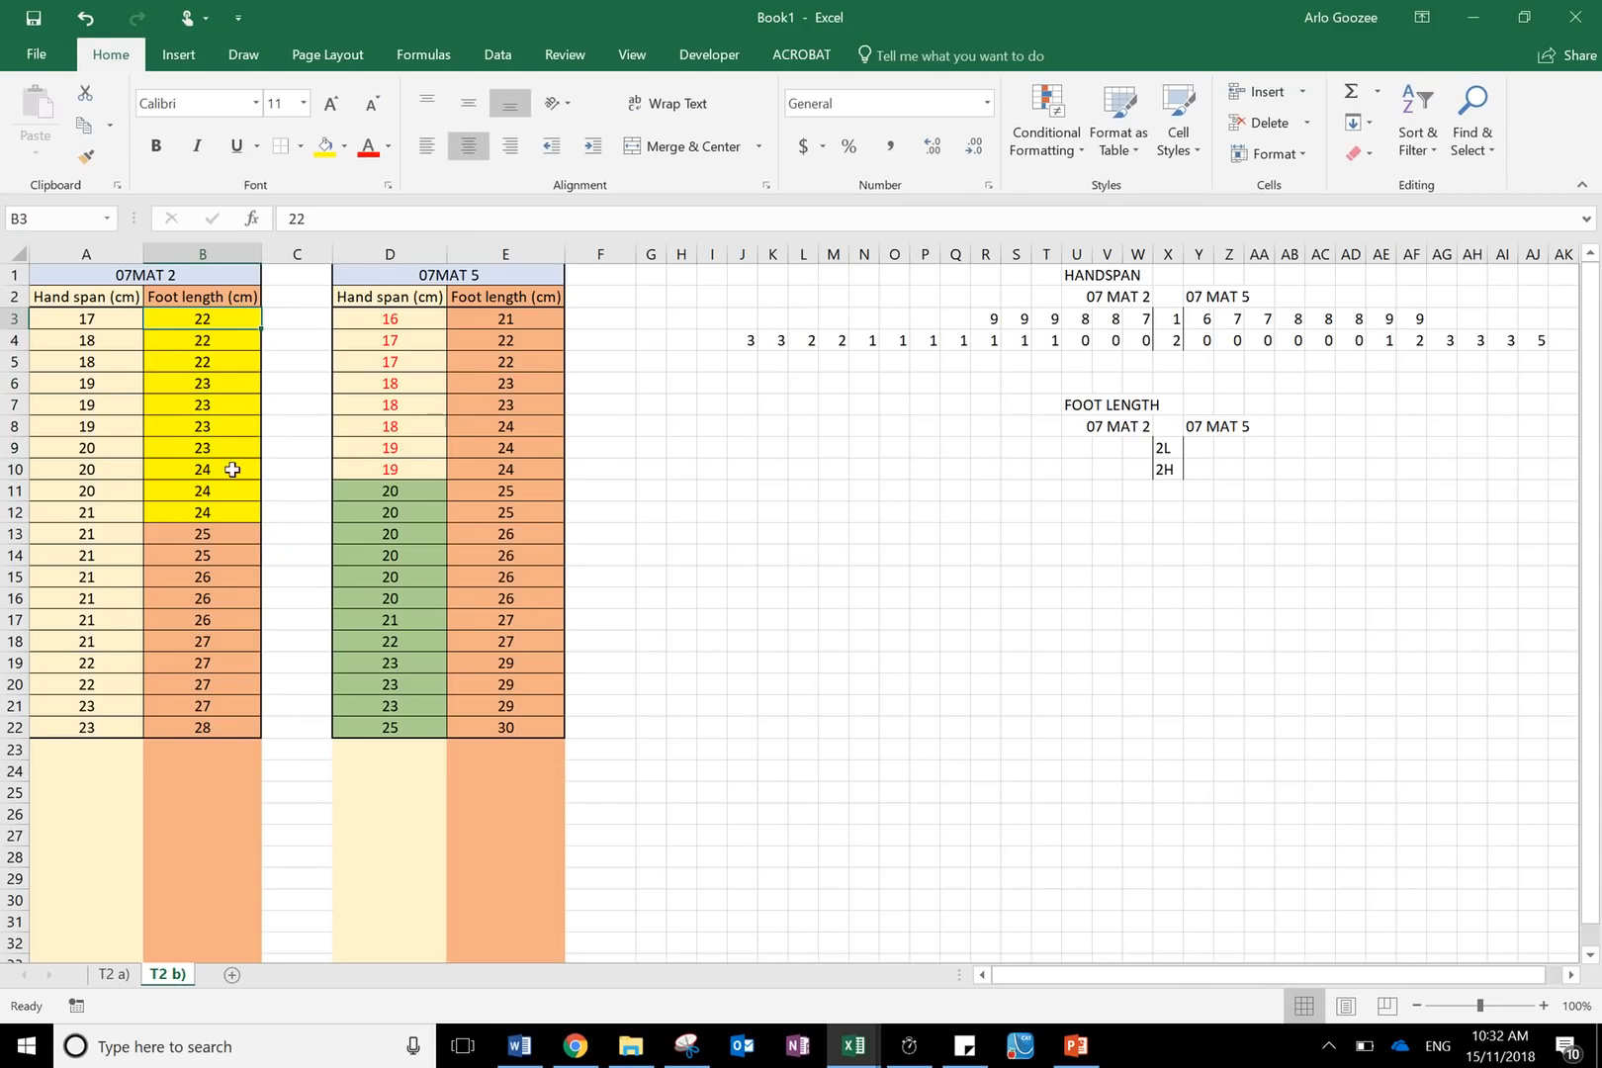
- Enter the 07 MAT 2 stem 2L leaves 2, 2, 2, 3, 3, 3, 3, 4, 4, 4 leftwards from W9 to N9
{"action": "left_click", "coordinate": [1126, 456]}
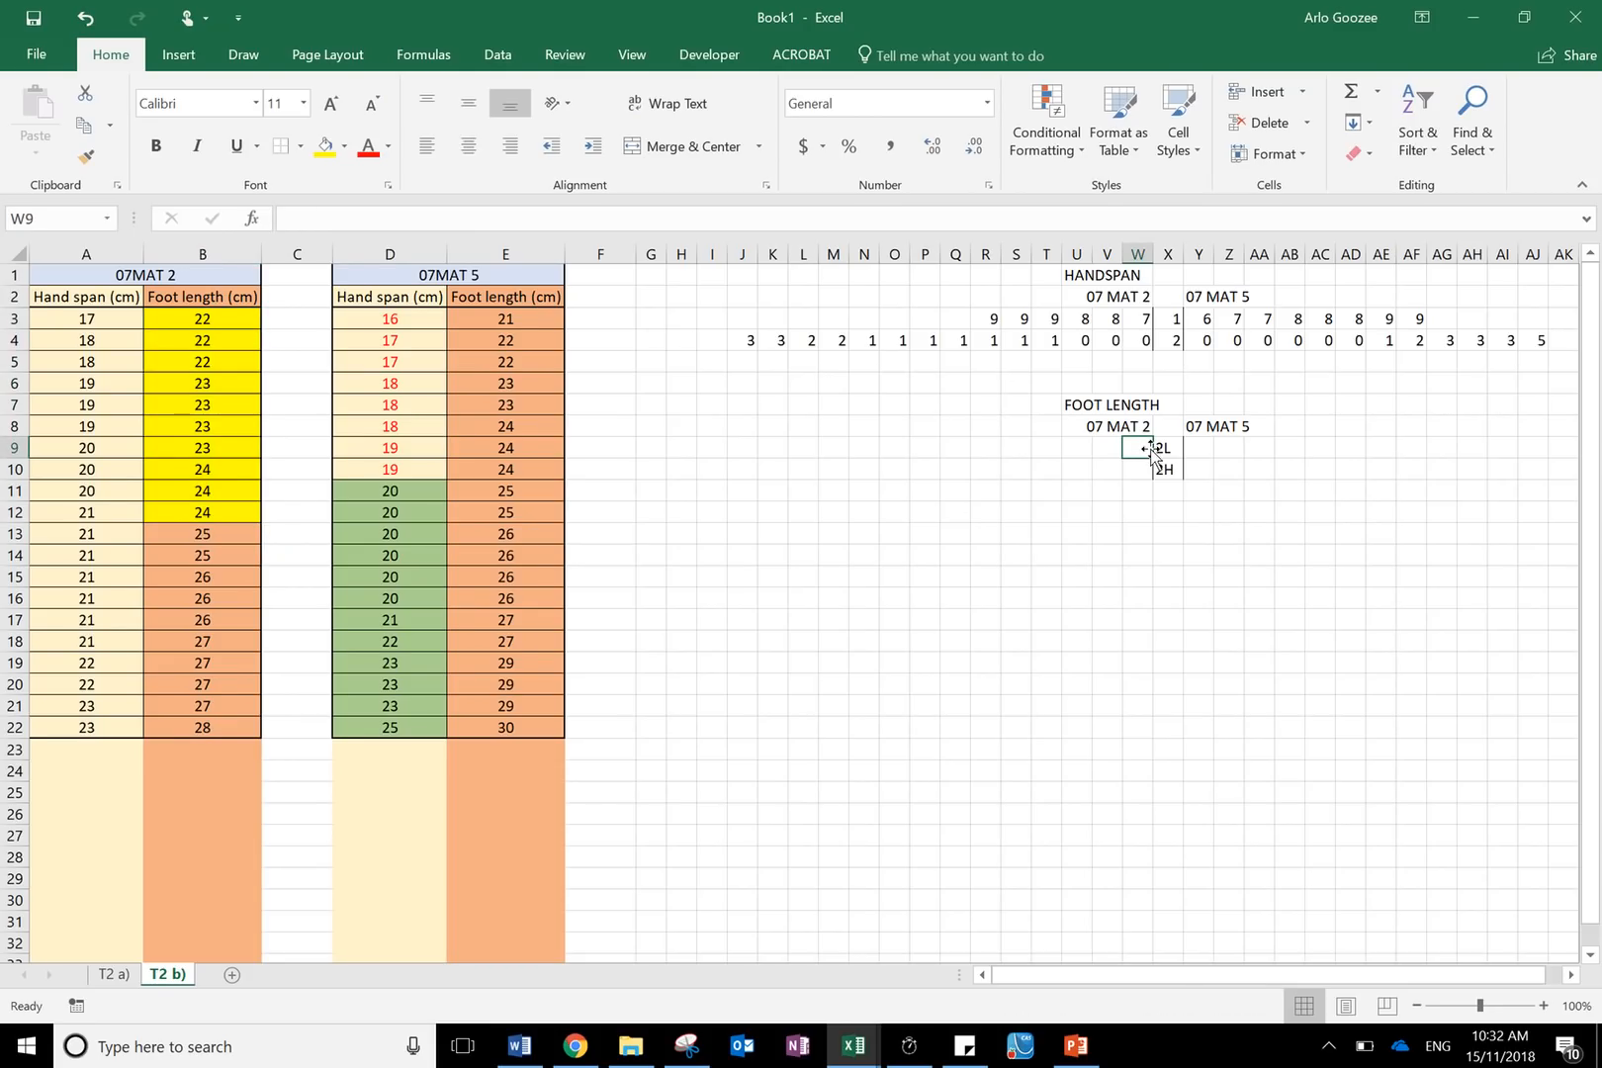
{"action": "key", "text": "Left"}
{"action": "type", "text": "2"}
{"action": "key", "text": "Left"}
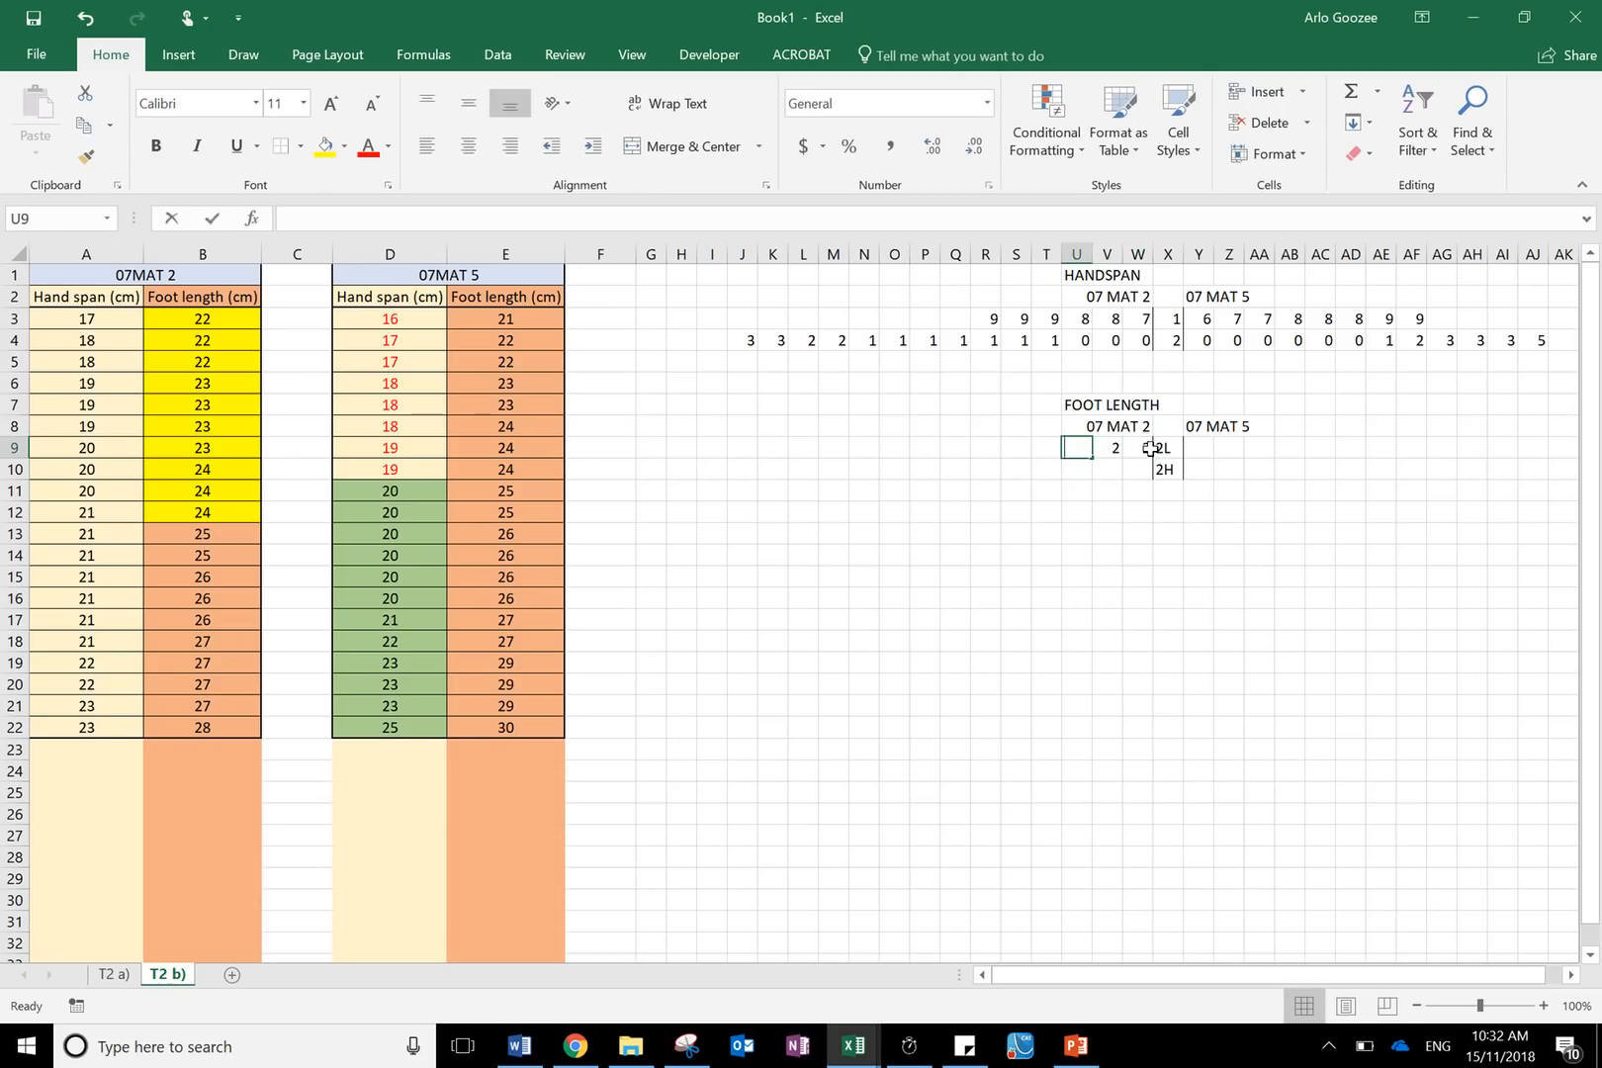
{"action": "type", "text": "2"}
{"action": "key", "text": "Left"}
{"action": "key", "text": "Down"}
{"action": "key", "text": "Right"}
{"action": "key", "text": "Right"}
{"action": "key", "text": "Right"}
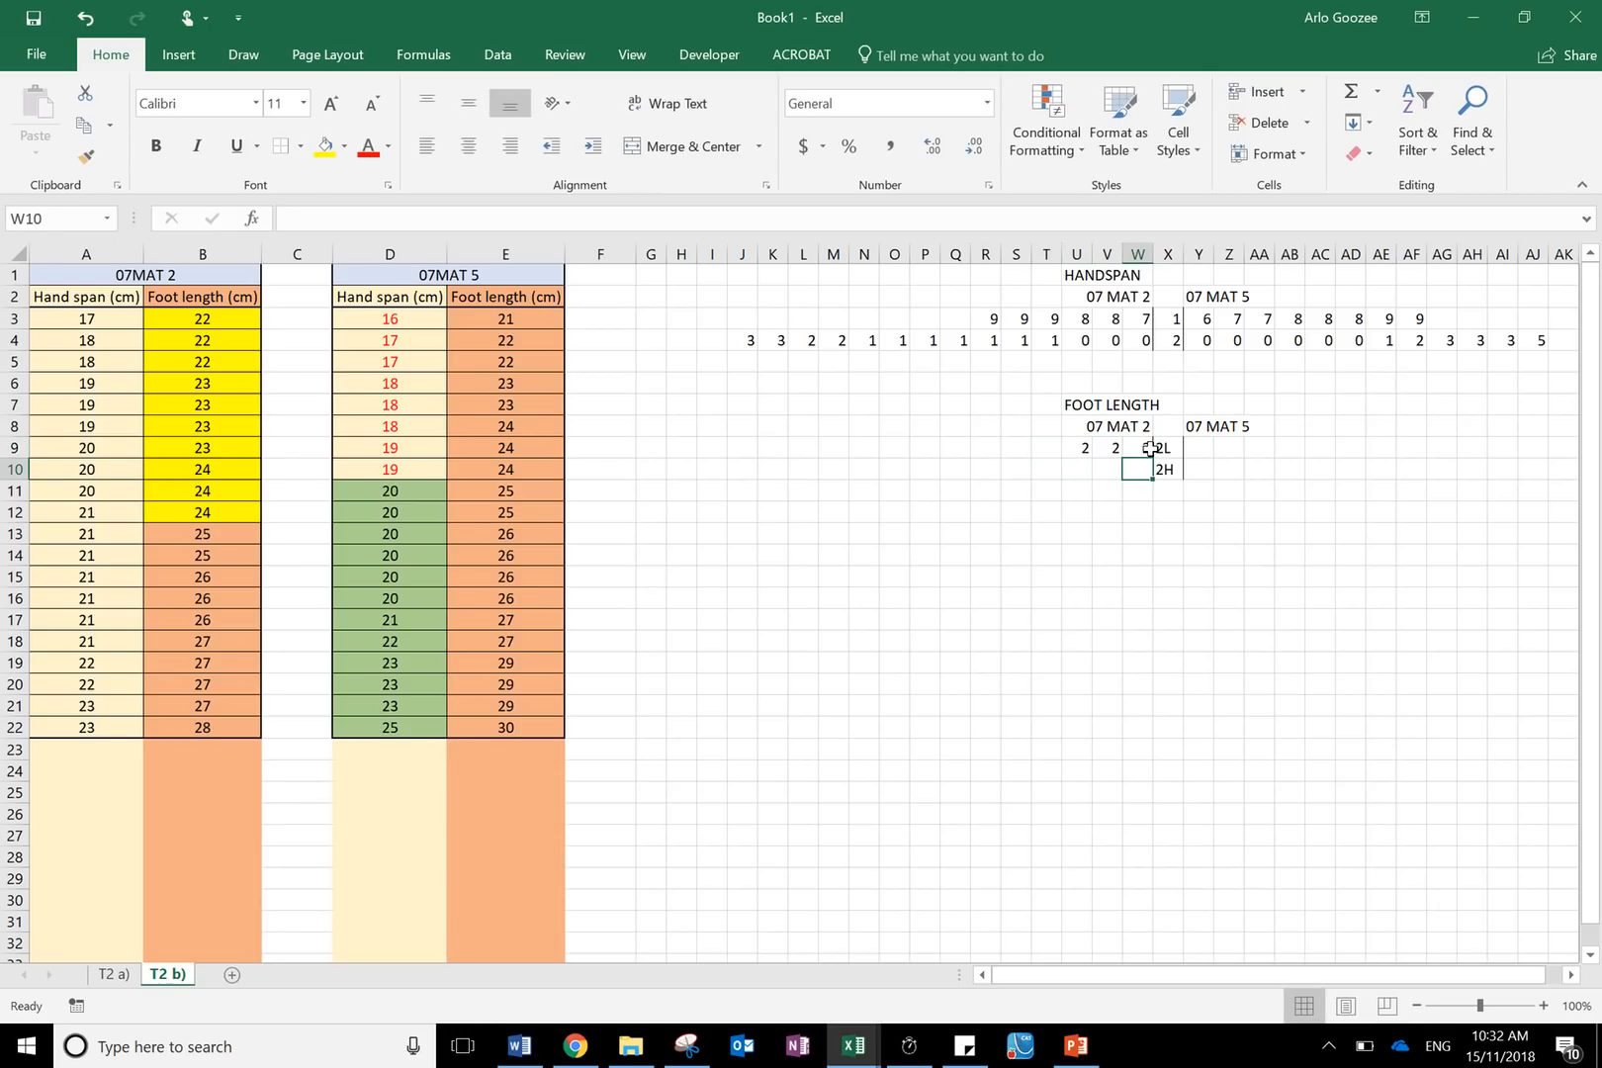
{"action": "key", "text": "Left"}
{"action": "key", "text": "Left"}
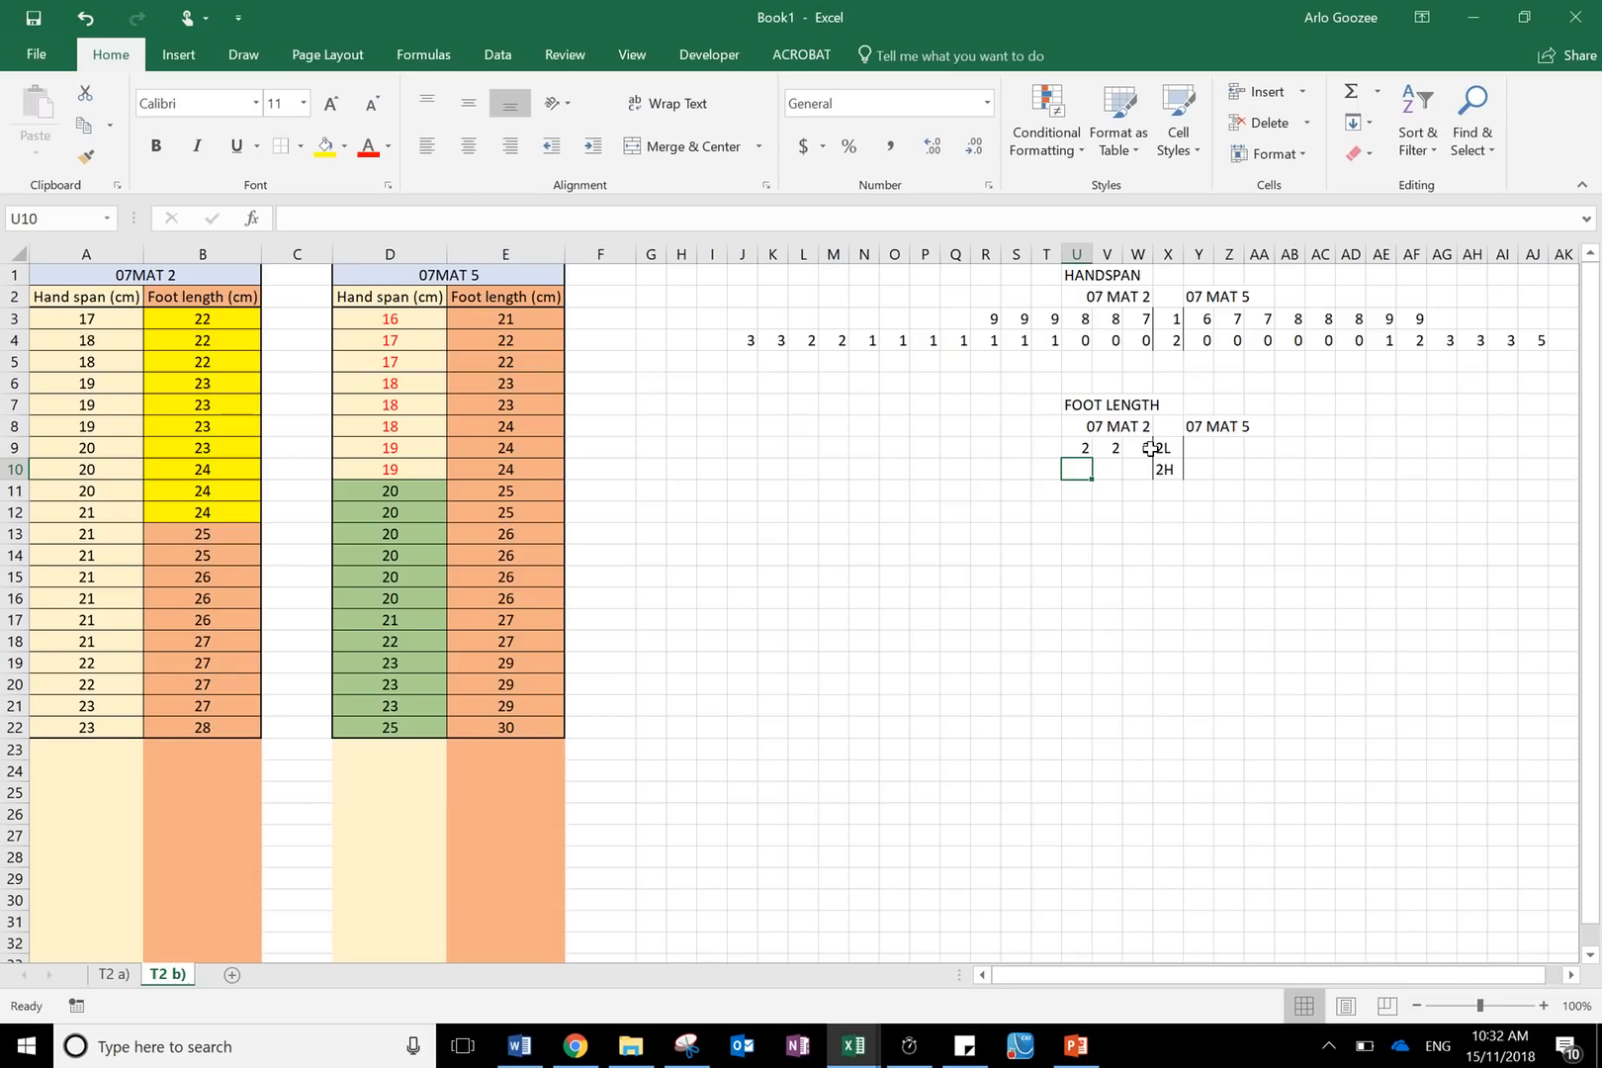
{"action": "key", "text": "Up"}
{"action": "key", "text": "Left"}
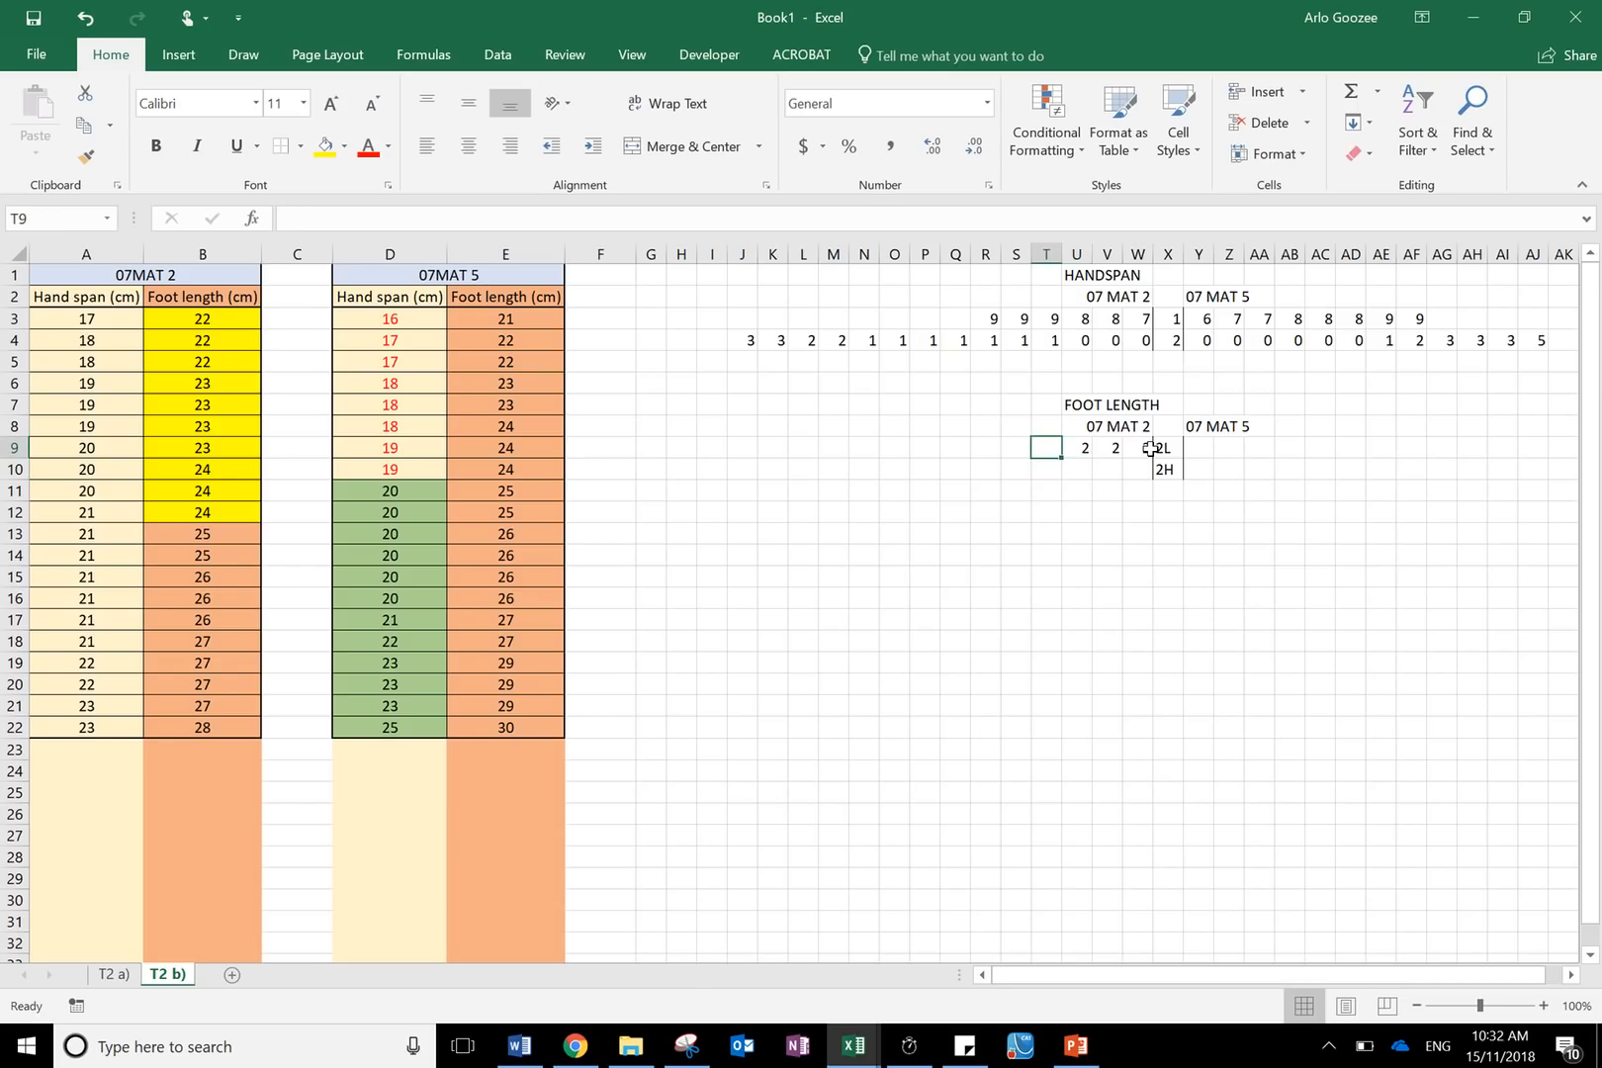
{"action": "type", "text": "3"}
{"action": "key", "text": "Left"}
{"action": "type", "text": "3"}
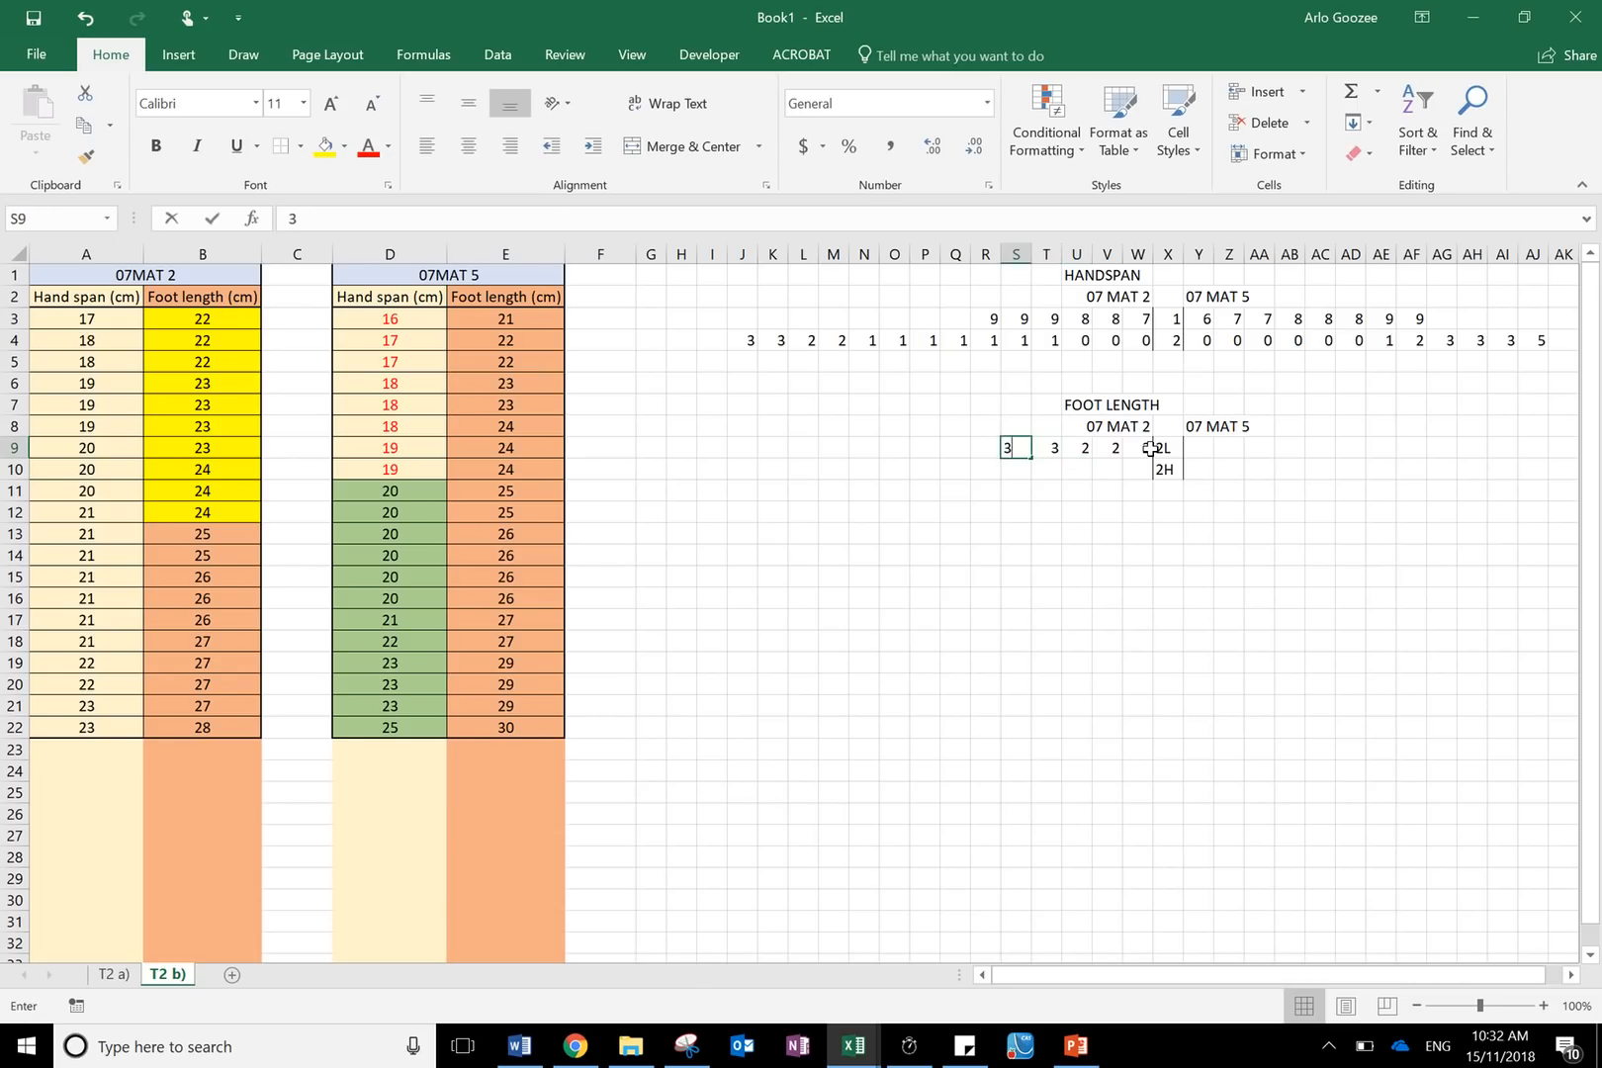
{"action": "key", "text": "Left"}
{"action": "type", "text": "3"}
{"action": "key", "text": "Left"}
{"action": "type", "text": "3"}
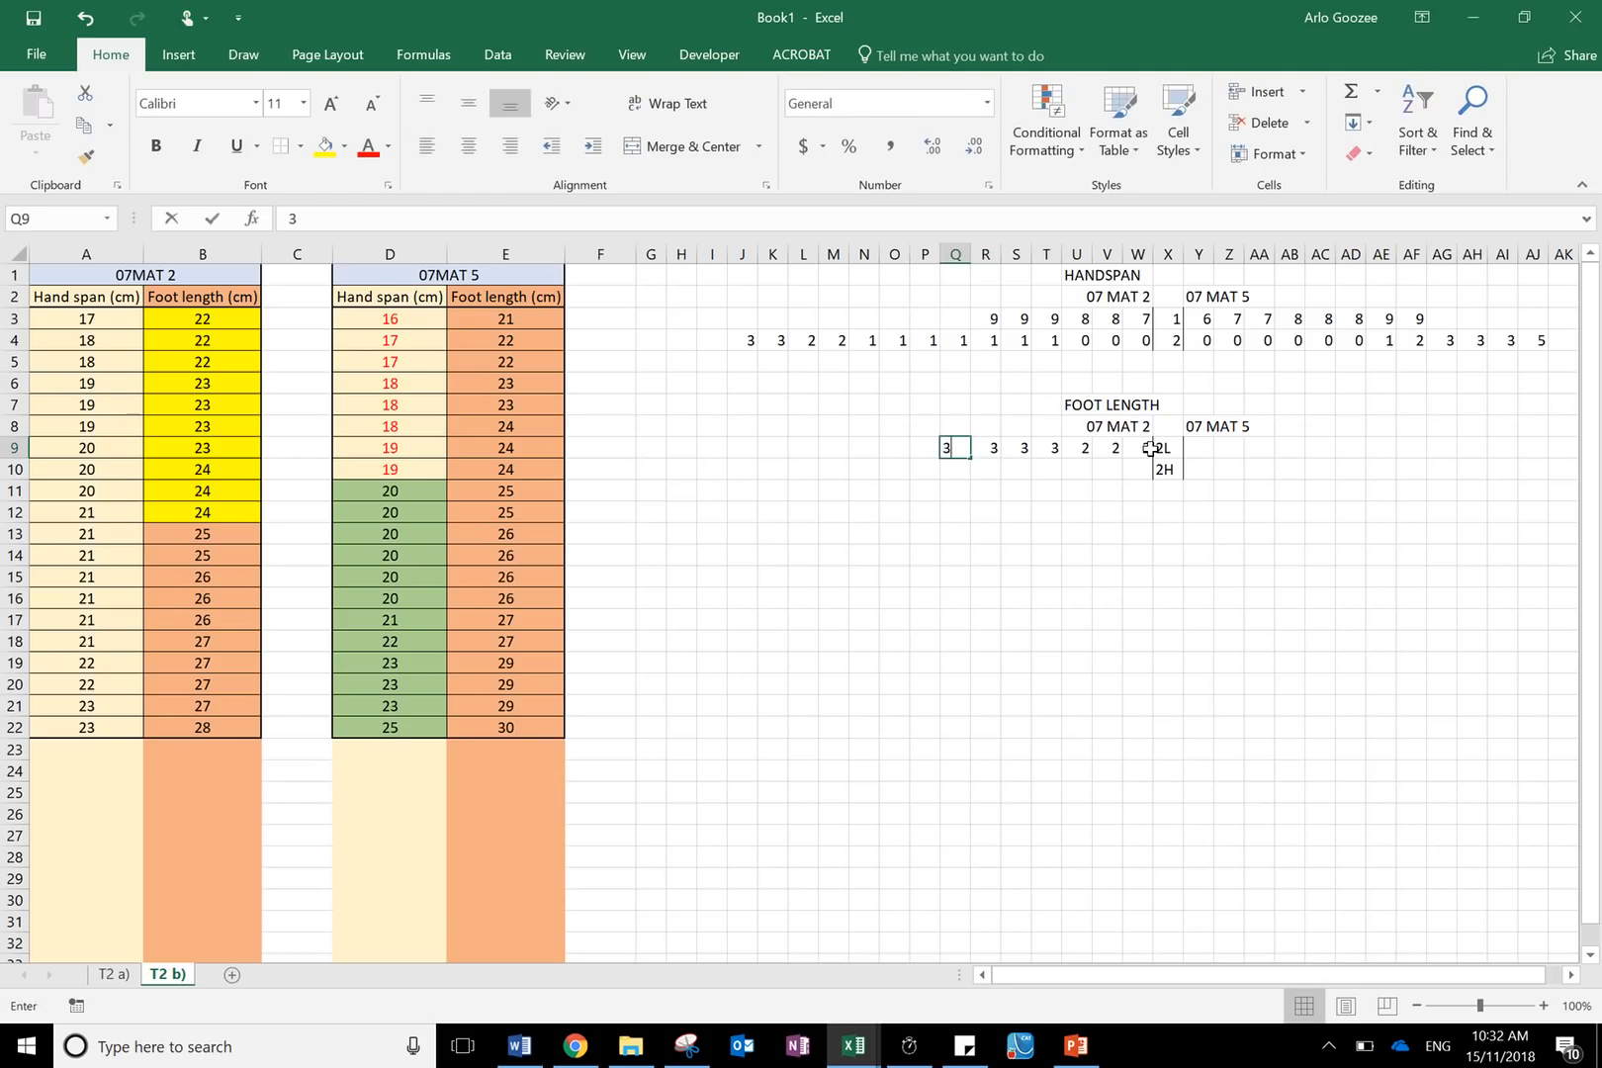
{"action": "key", "text": "Left"}
{"action": "type", "text": "4"}
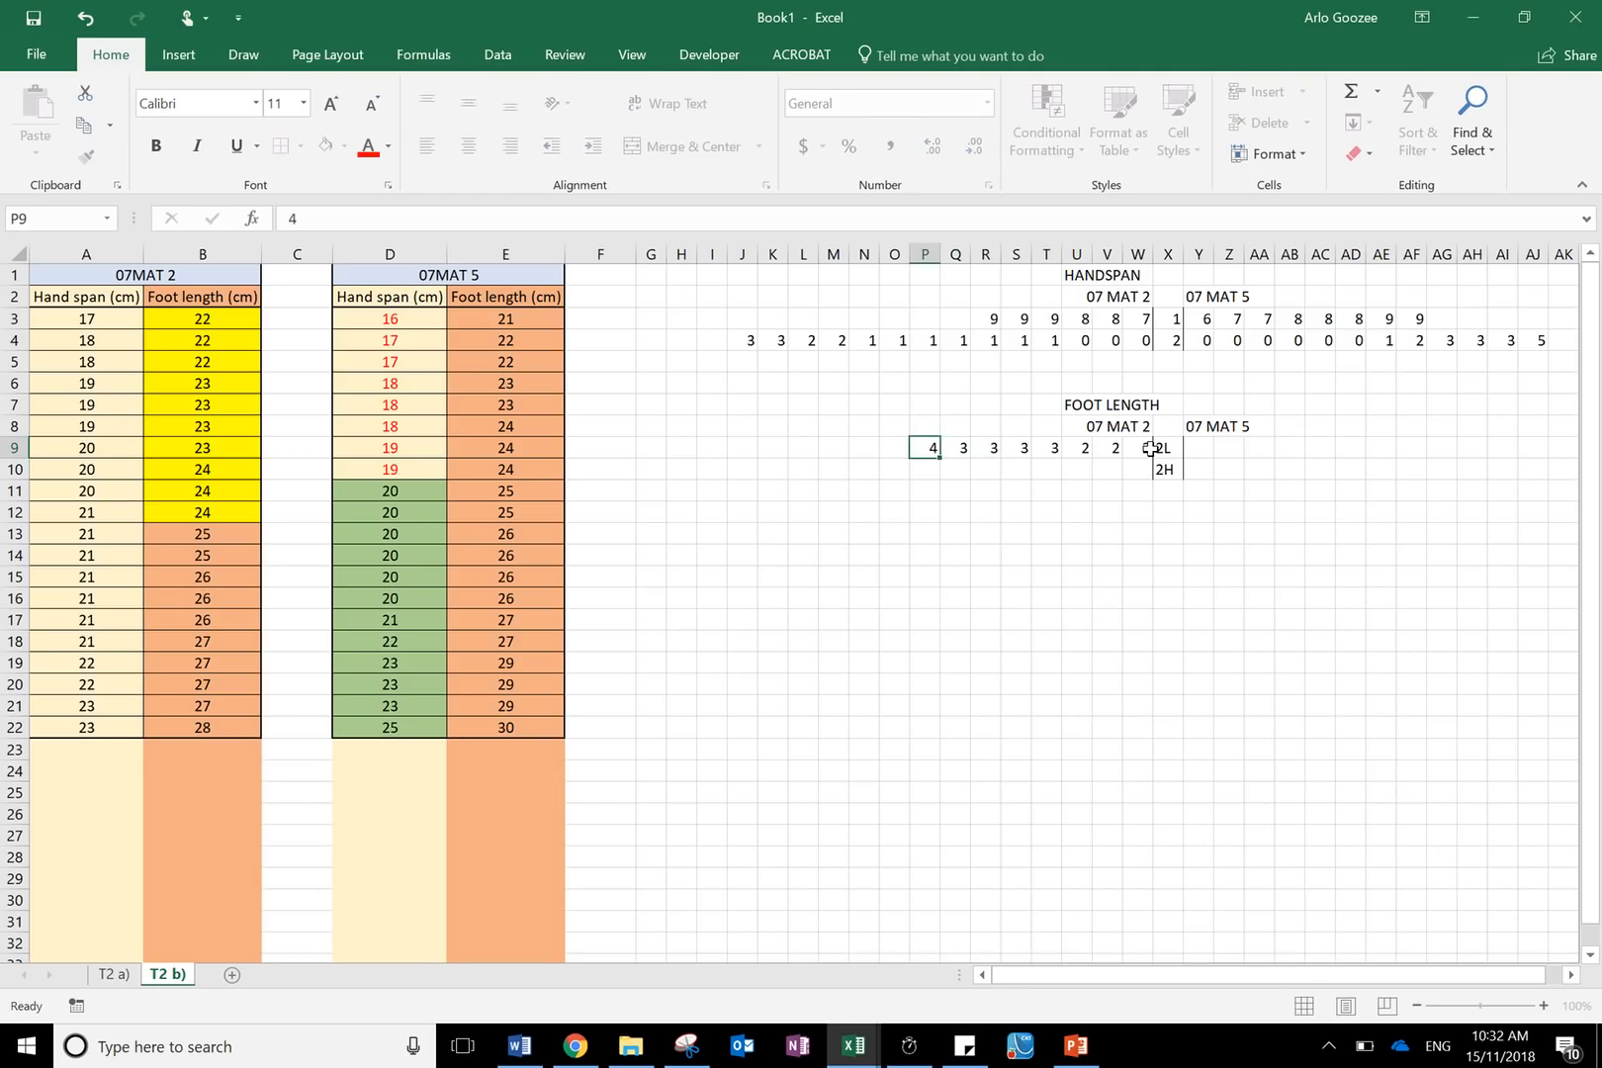
{"action": "key", "text": "Left"}
{"action": "type", "text": "4"}
{"action": "key", "text": "Left"}
{"action": "type", "text": "4"}
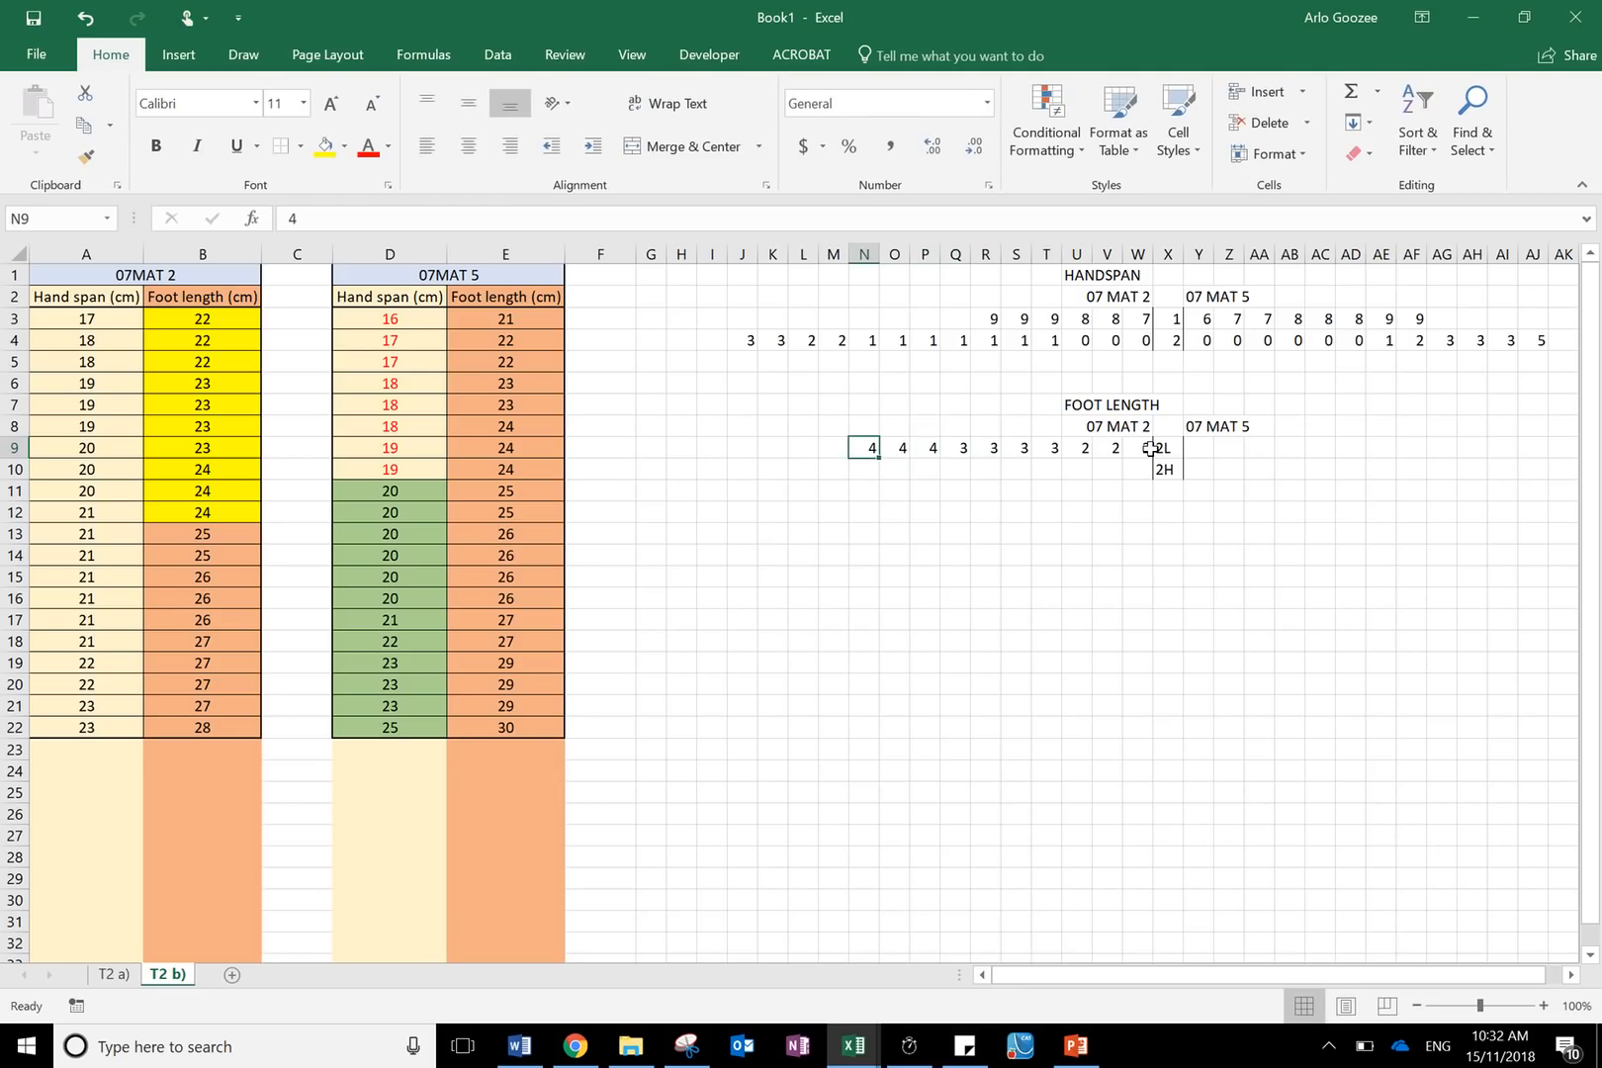
{"action": "left_click", "coordinate": [156, 532]}
{"action": "left_click", "coordinate": [1131, 464]}
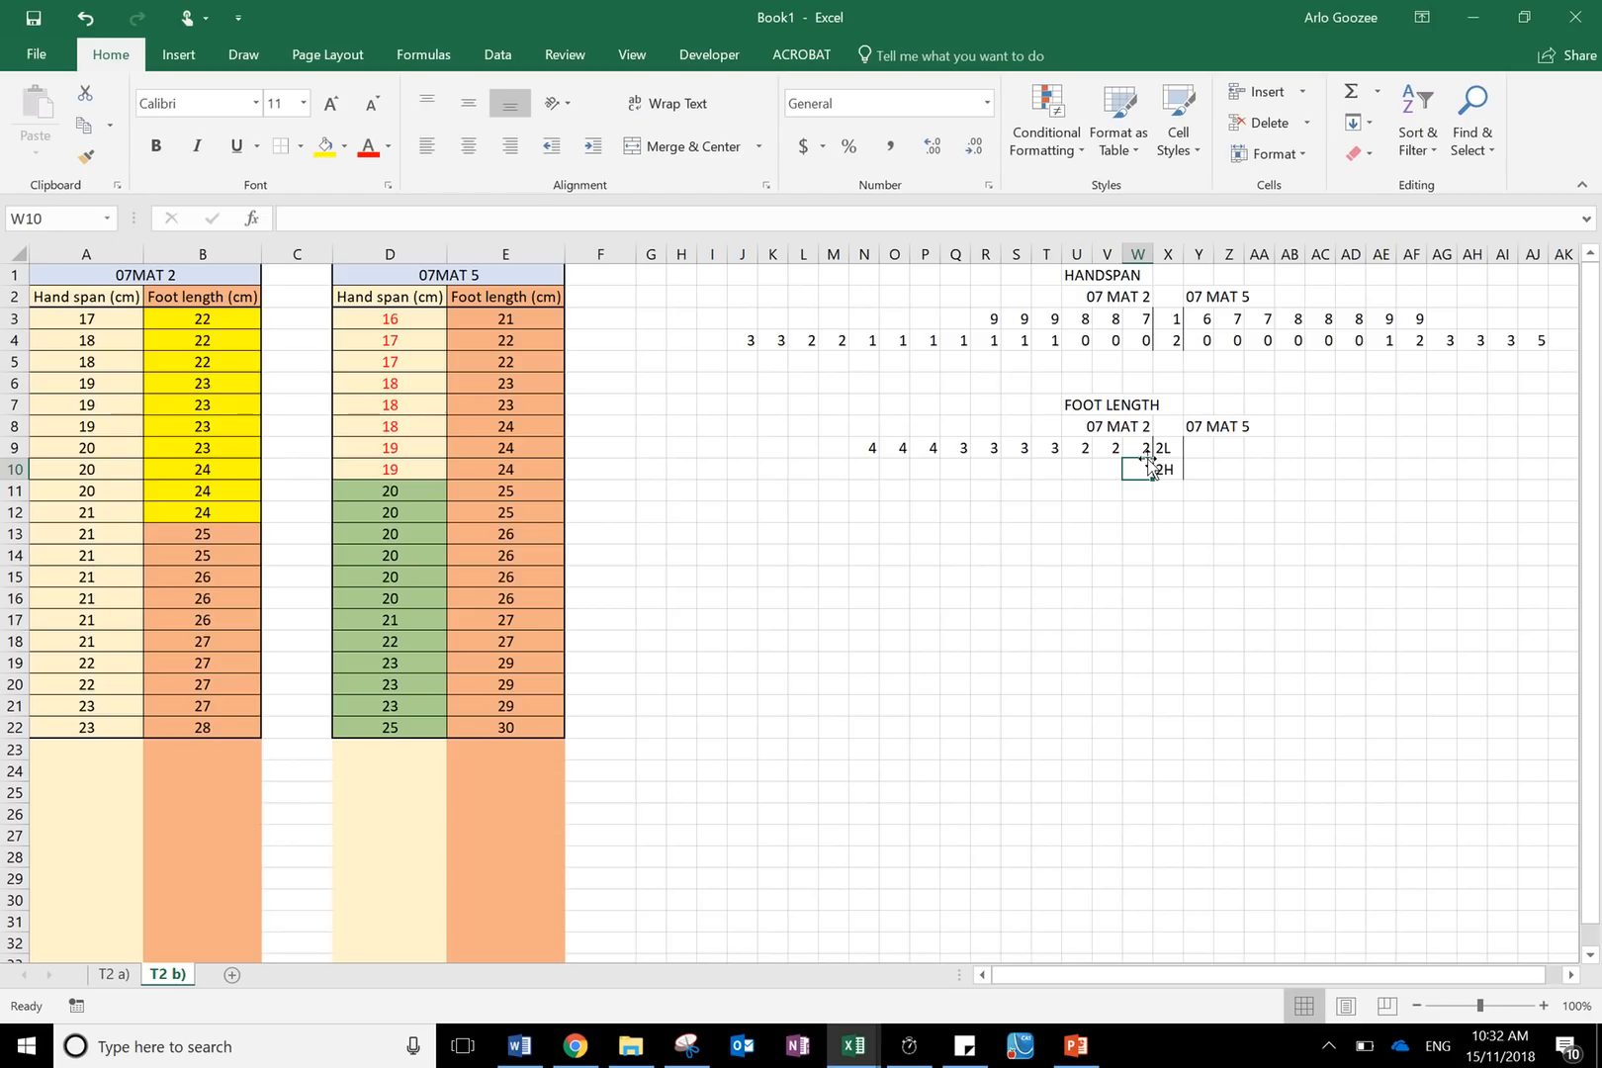
- Enter the 07 MAT 2 stem 2H leaves 5, 5, 6, 6, 6, 7, 7, 7, 7, 8 leftwards from W10 to N10
{"action": "type", "text": "5"}
{"action": "key", "text": "Left"}
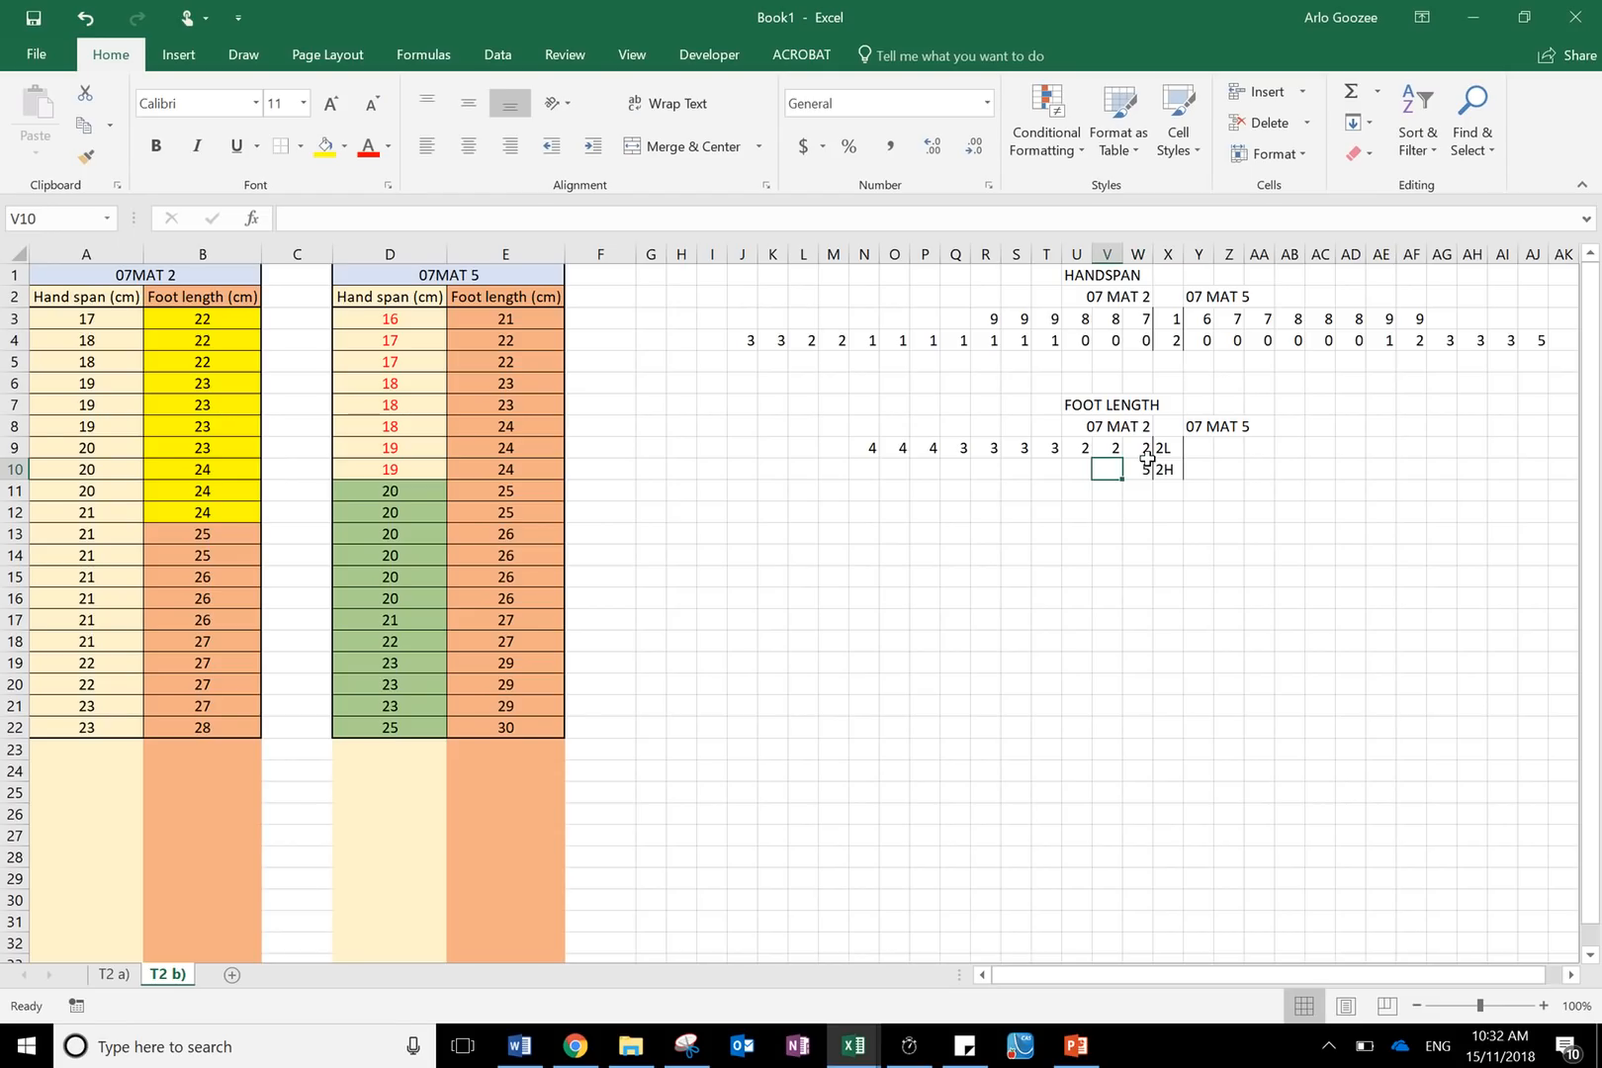
{"action": "type", "text": "5"}
{"action": "key", "text": "Left"}
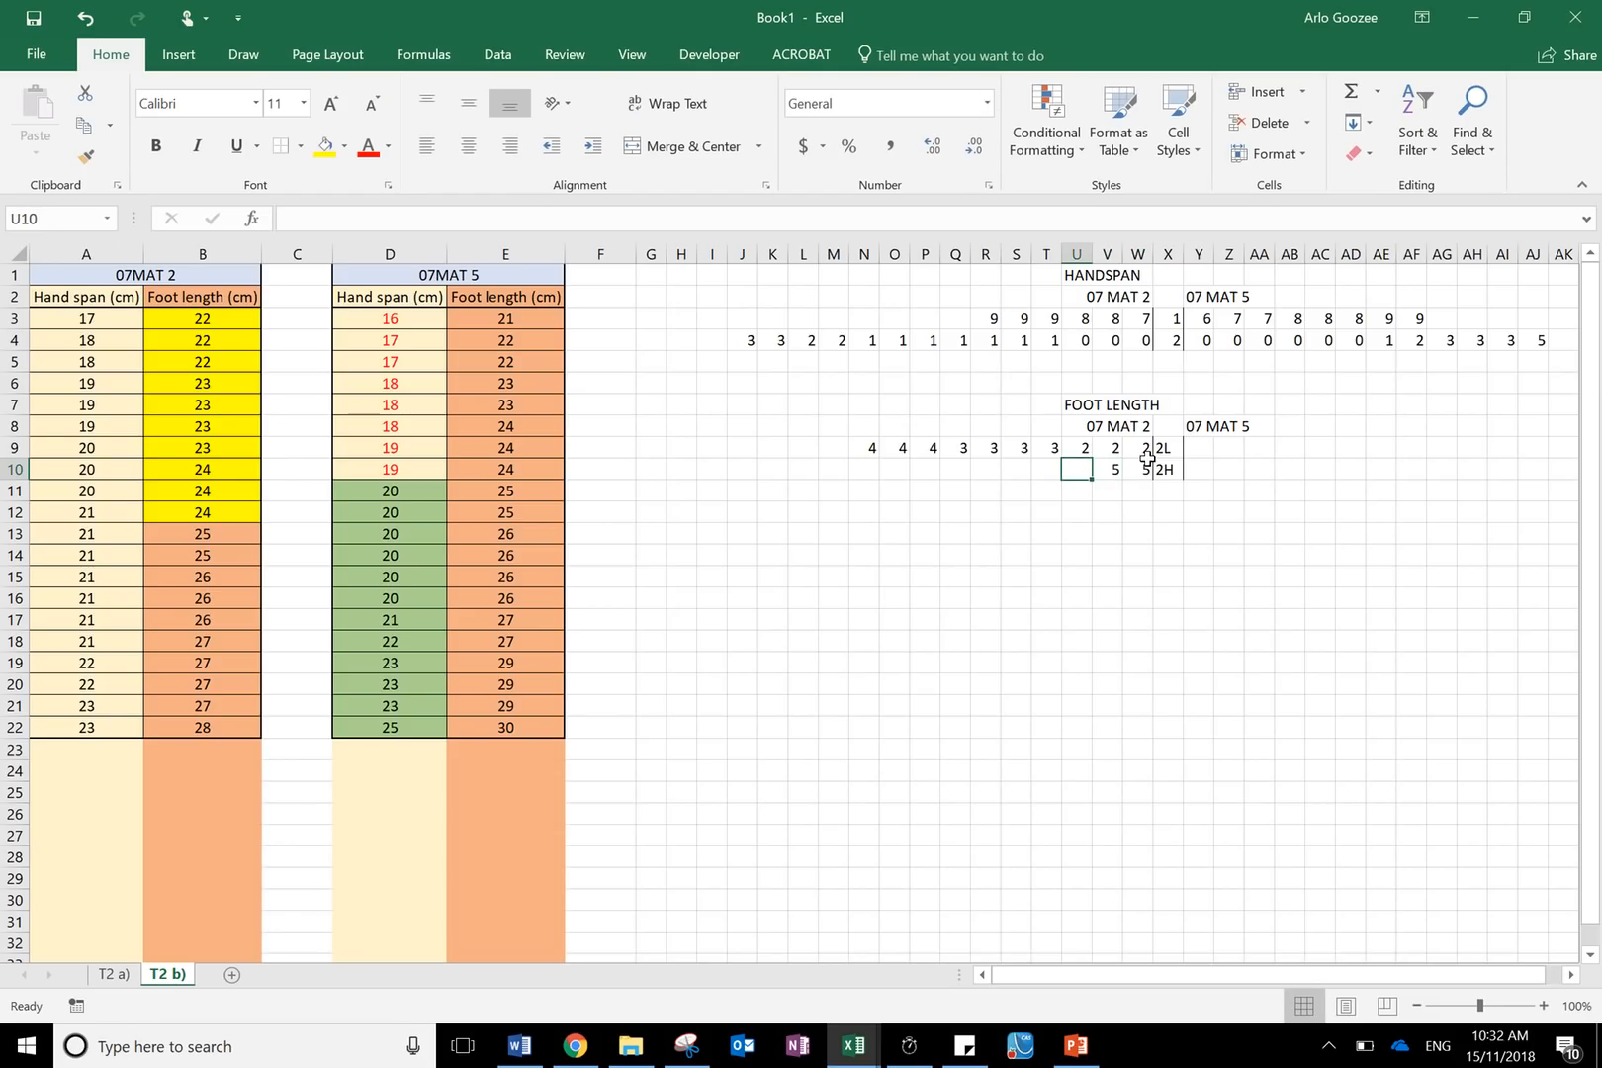
{"action": "type", "text": "6"}
{"action": "key", "text": "Left"}
{"action": "type", "text": "6"}
{"action": "key", "text": "Left"}
{"action": "type", "text": "6"}
{"action": "key", "text": "Left"}
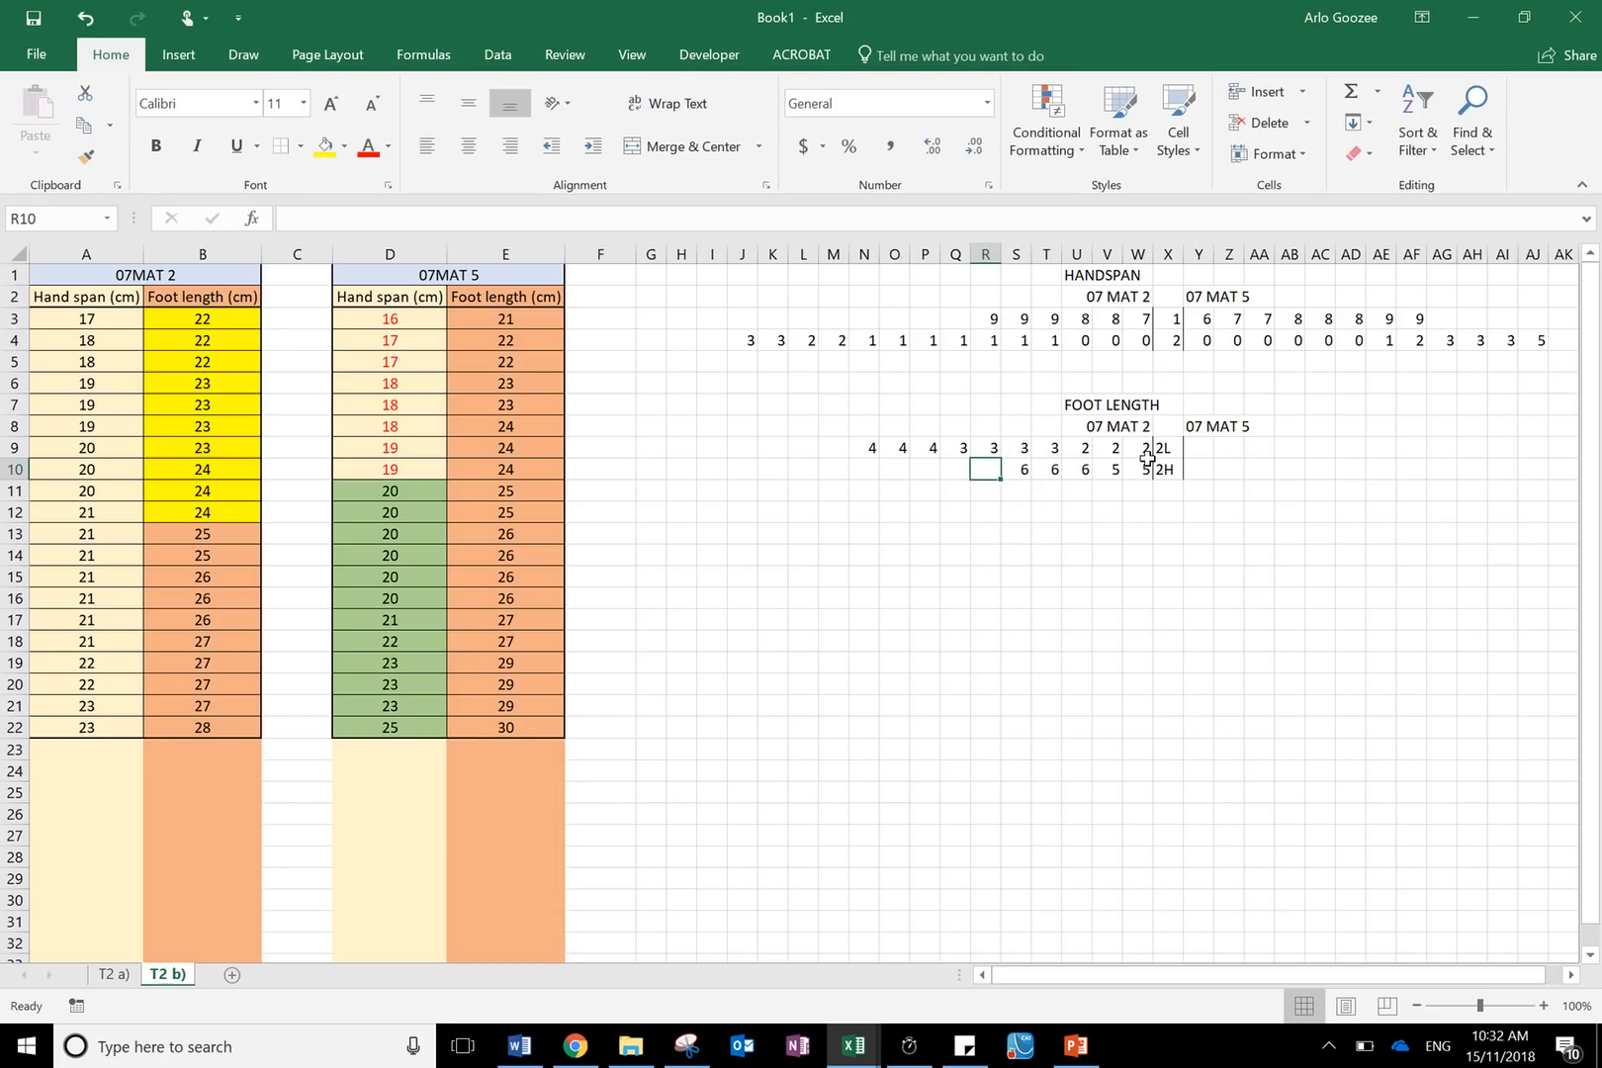
{"action": "type", "text": "7"}
{"action": "key", "text": "Left"}
{"action": "type", "text": "7"}
{"action": "key", "text": "Left"}
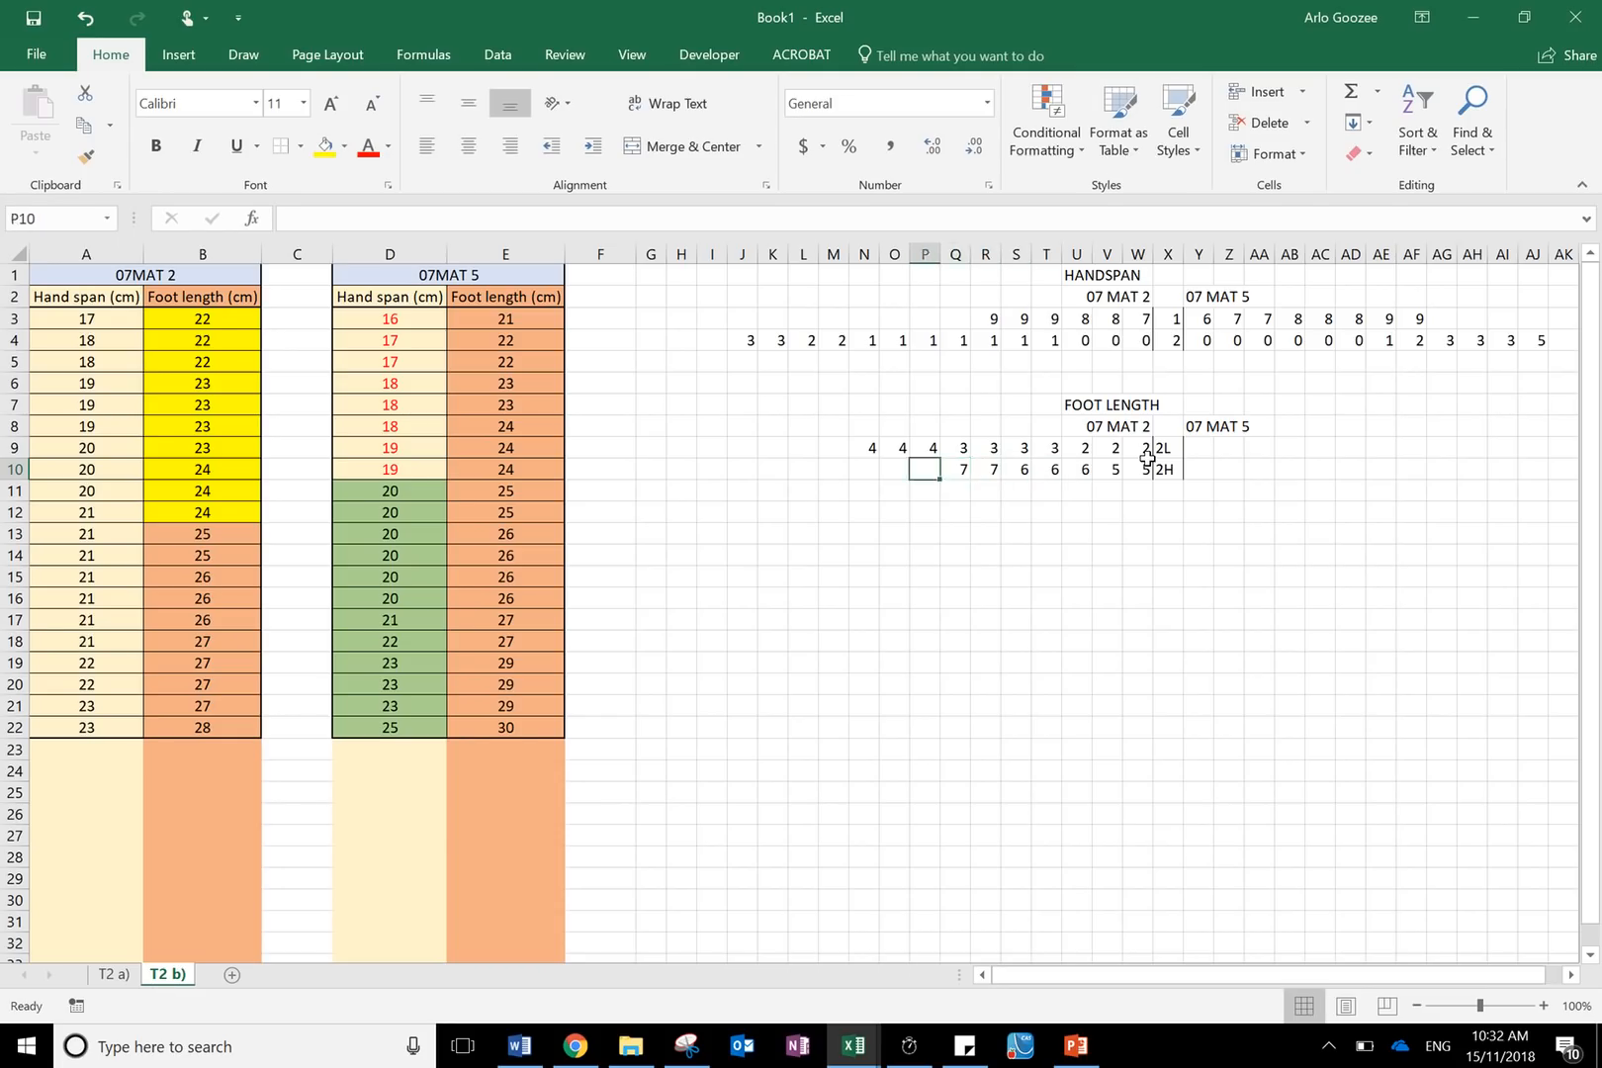
{"action": "type", "text": "7"}
{"action": "key", "text": "Left"}
{"action": "type", "text": "7"}
{"action": "key", "text": "Left"}
{"action": "type", "text": "8"}
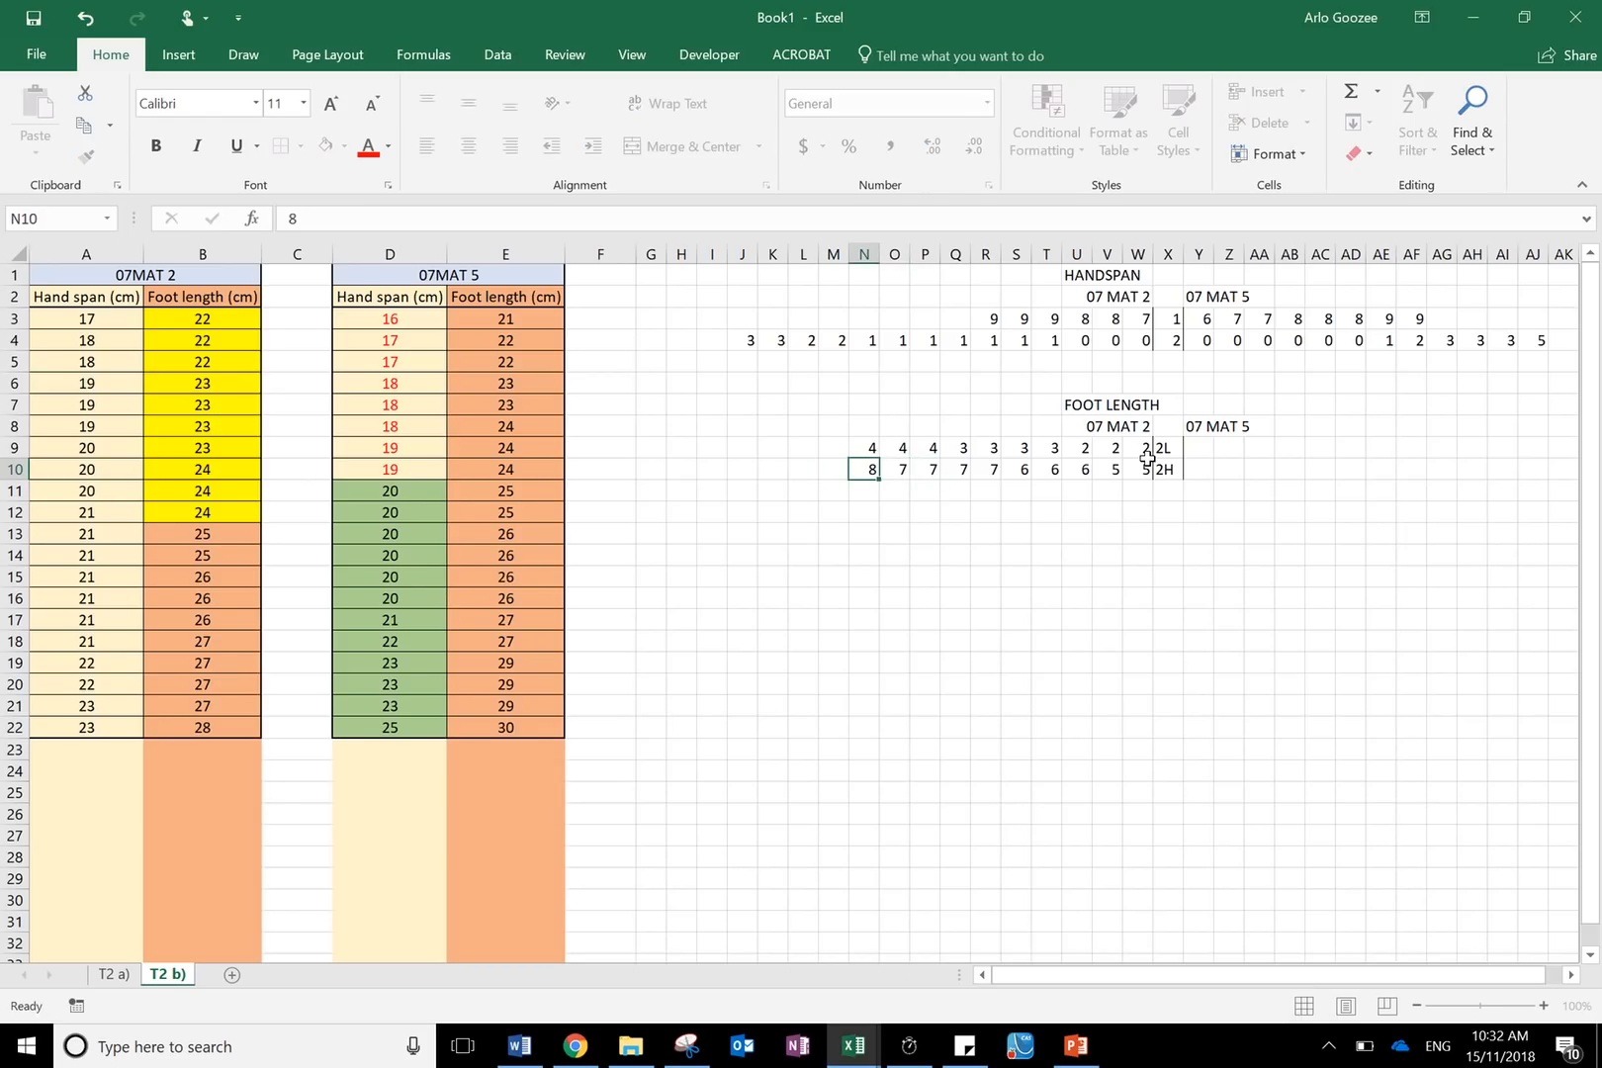
{"action": "left_click", "coordinate": [1230, 467]}
- Highlight the 07 MAT 5 foot length cells E3:E10 with a yellow fill
{"action": "left_click", "coordinate": [1199, 444]}
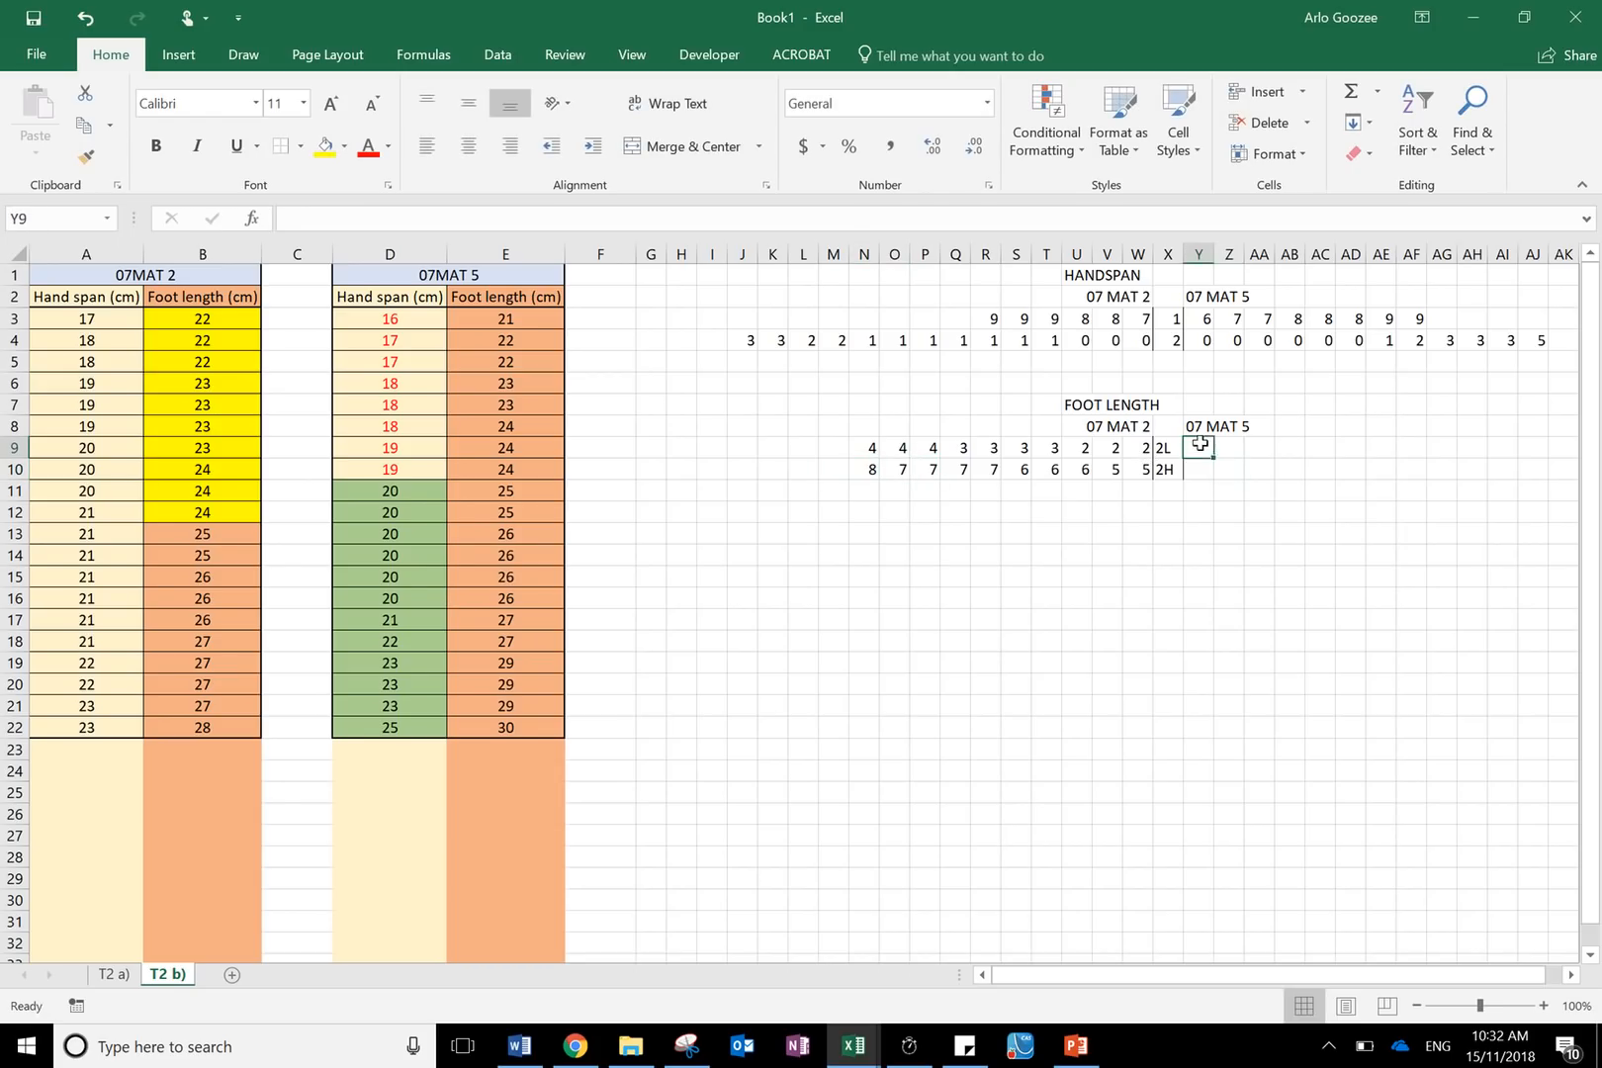
{"action": "left_click_drag", "start_coordinate": [488, 322], "coordinate": [505, 468]}
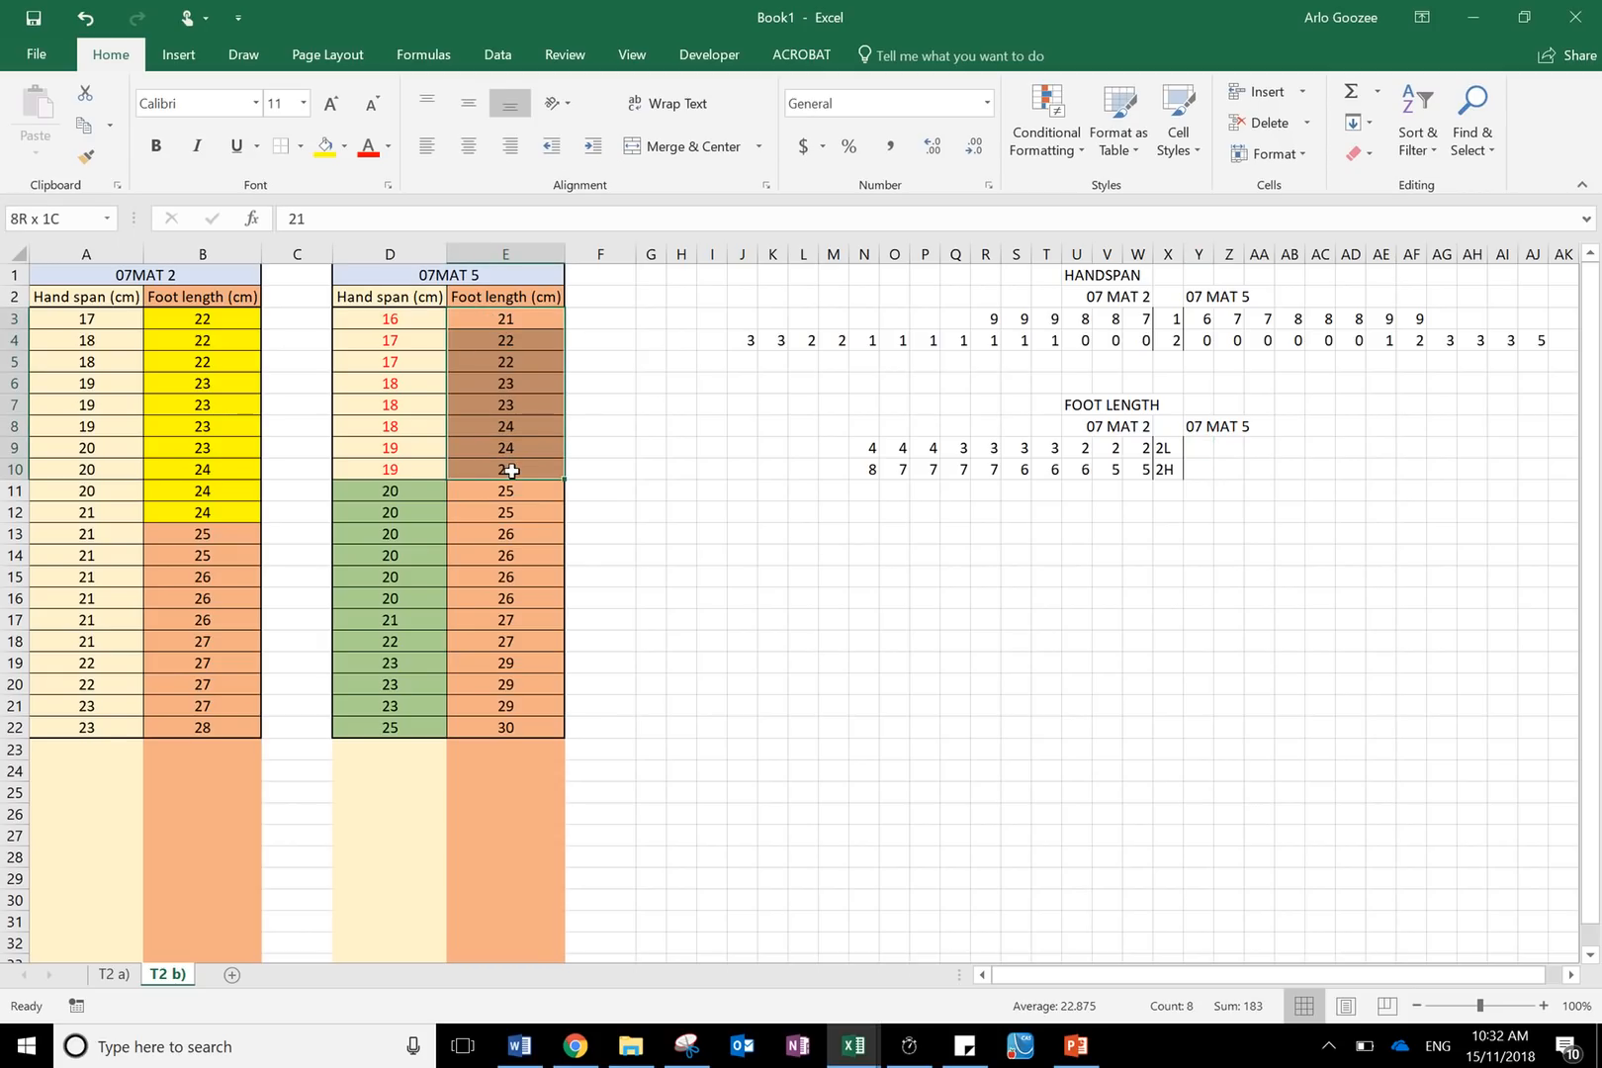
{"action": "left_click", "coordinate": [325, 145]}
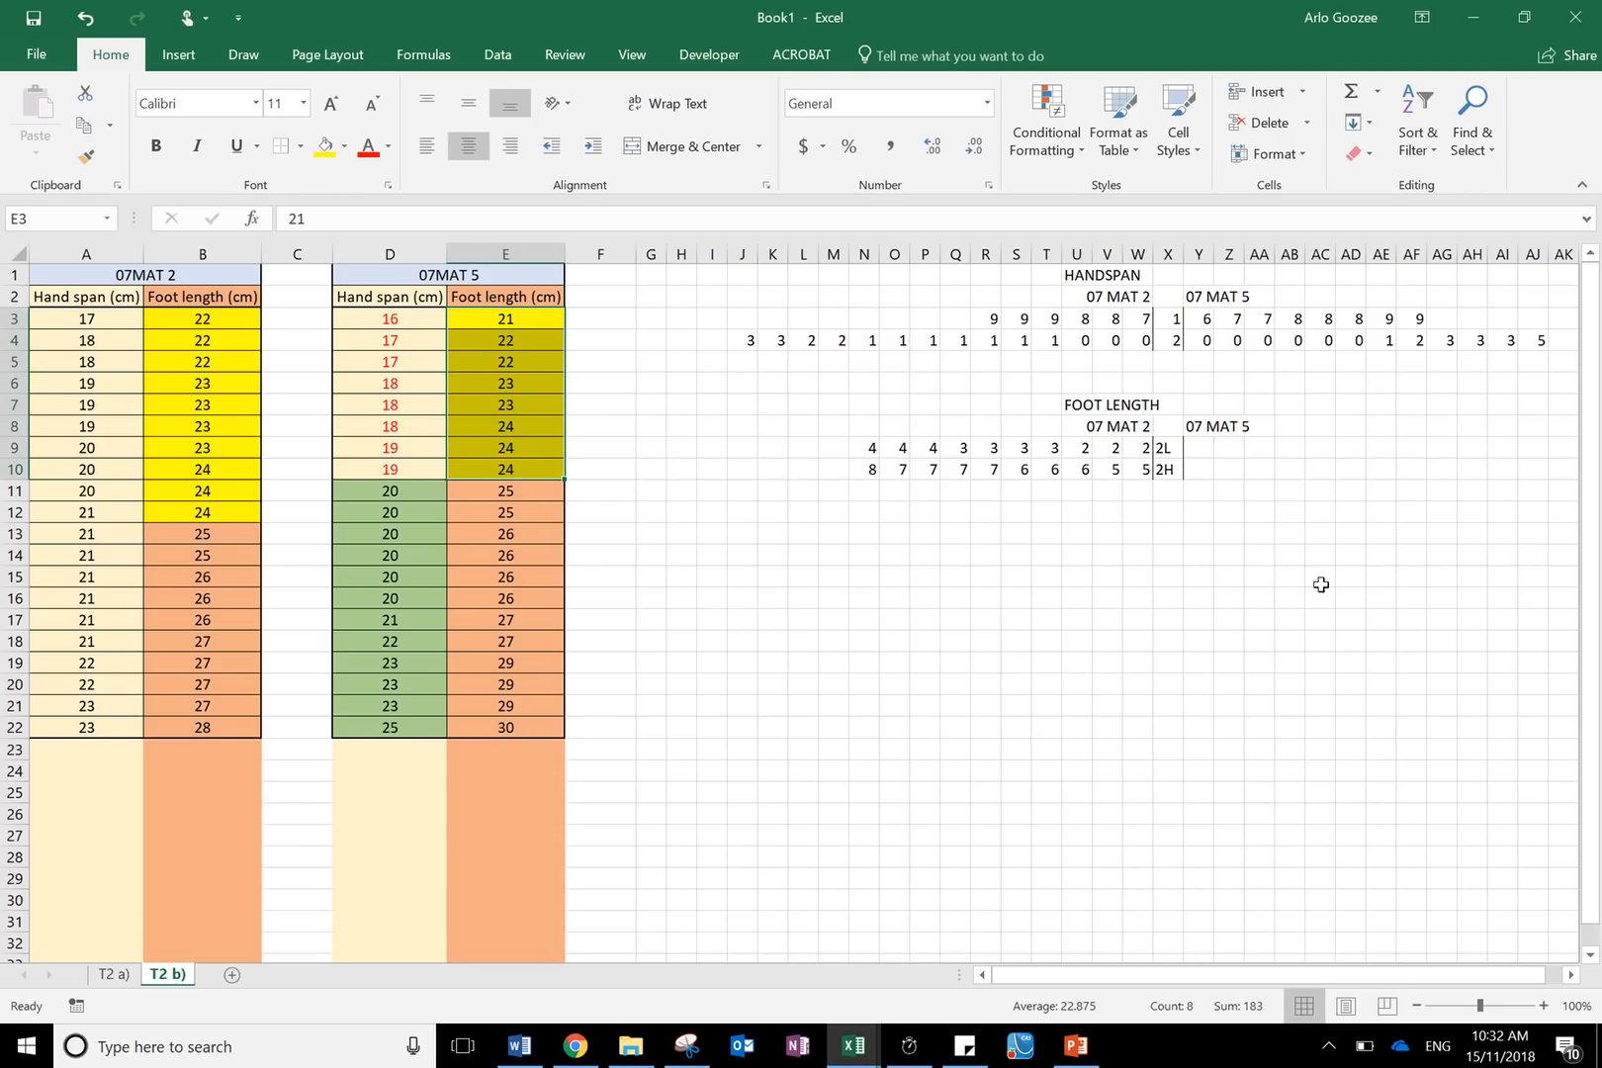
- Enter the 07 MAT 5 stem 2L leaves 1, 2, 2, 3, 3, 4, 4, 4 rightwards from Y9 to AF9
{"action": "left_click", "coordinate": [1198, 450]}
{"action": "type", "text": "1"}
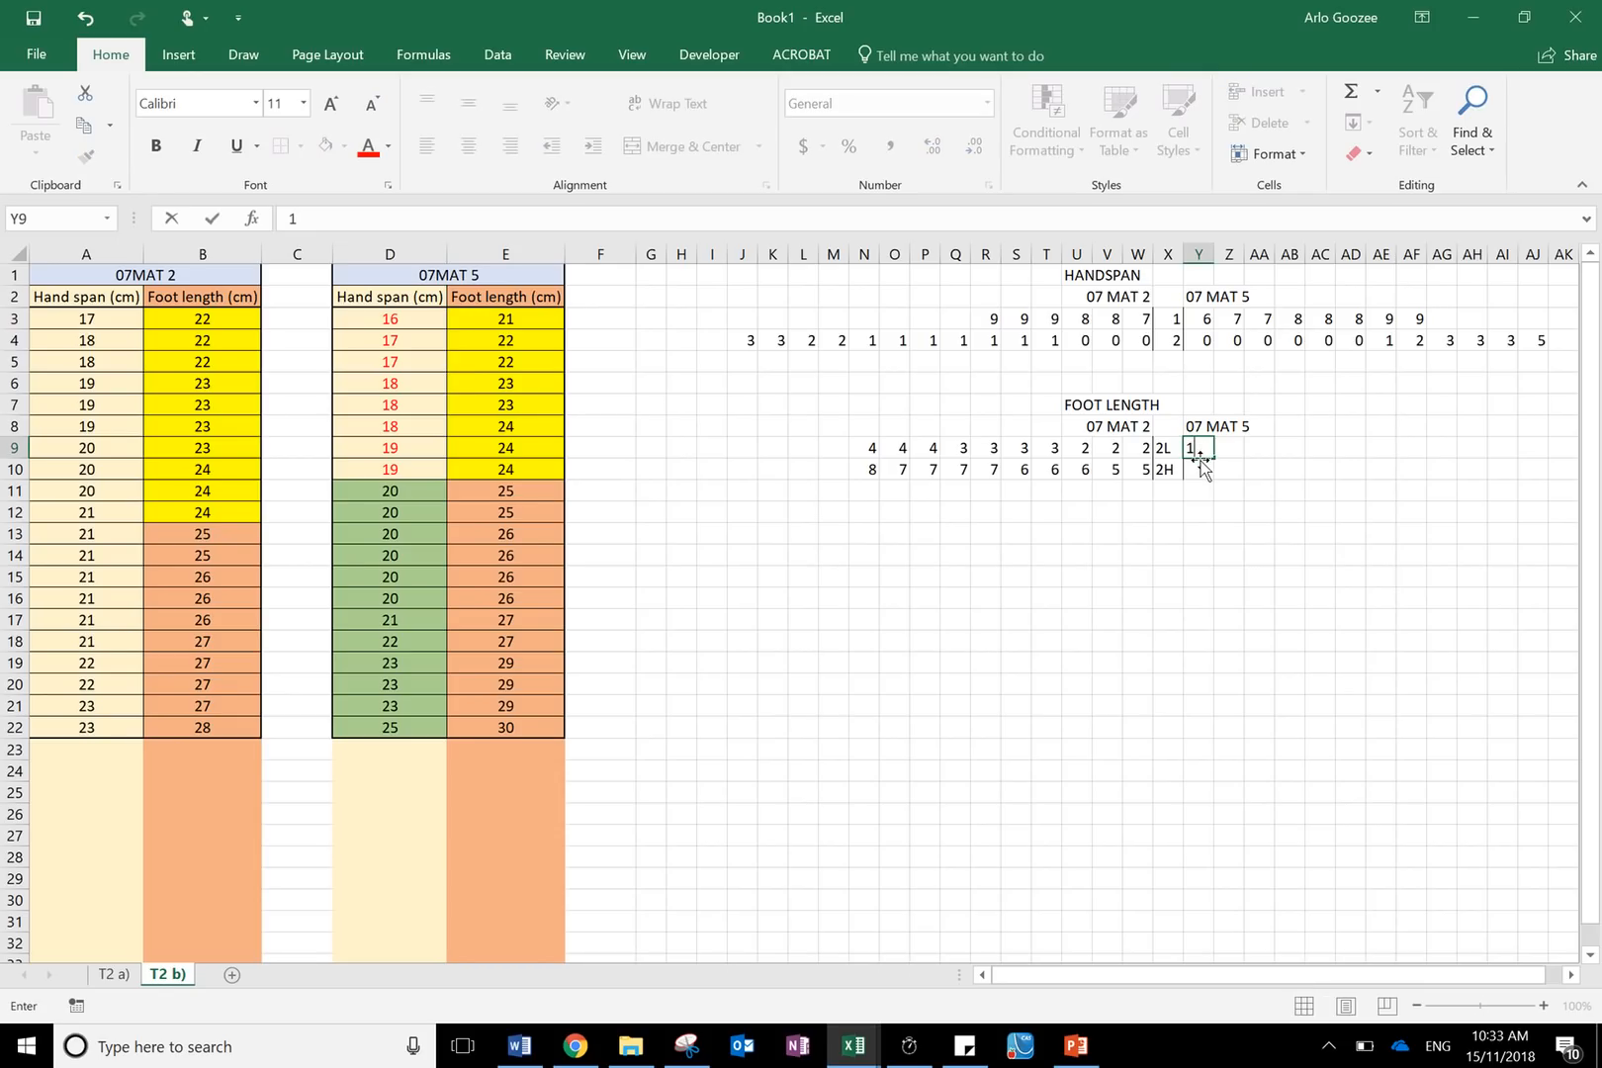
{"action": "key", "text": "Tab"}
{"action": "type", "text": "2"}
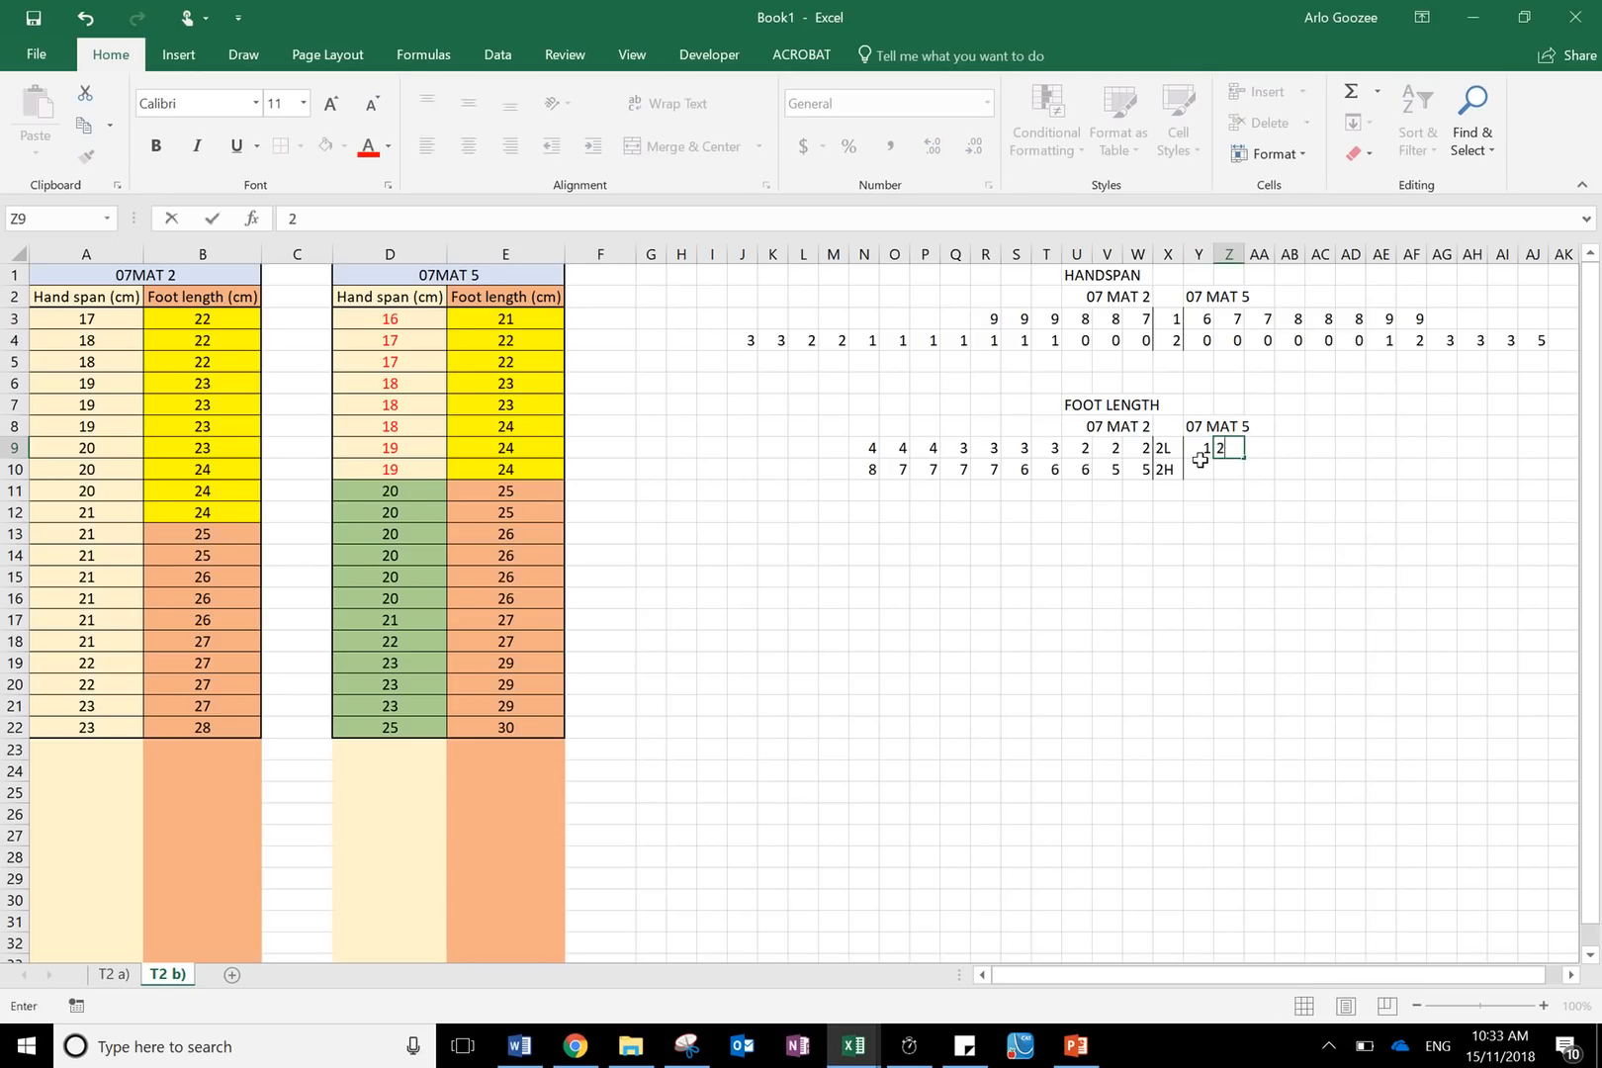
{"action": "key", "text": "Tab"}
{"action": "type", "text": "2"}
{"action": "key", "text": "Tab"}
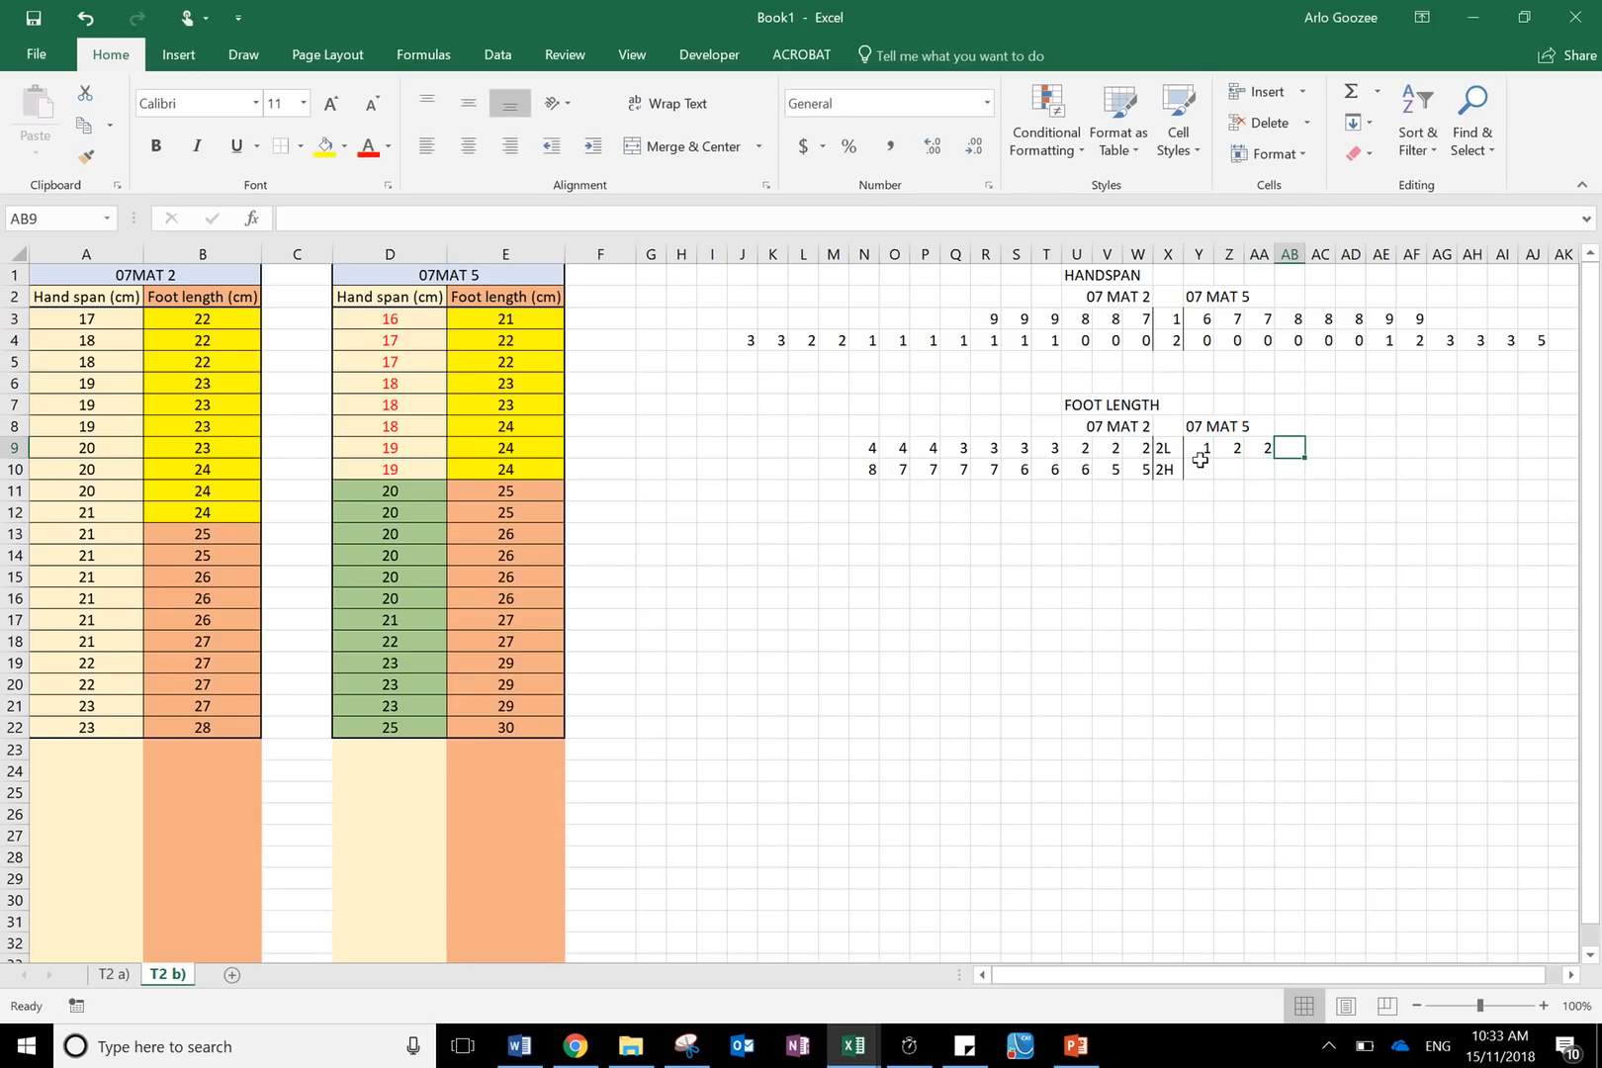
{"action": "type", "text": "3"}
{"action": "key", "text": "Tab"}
{"action": "type", "text": "3"}
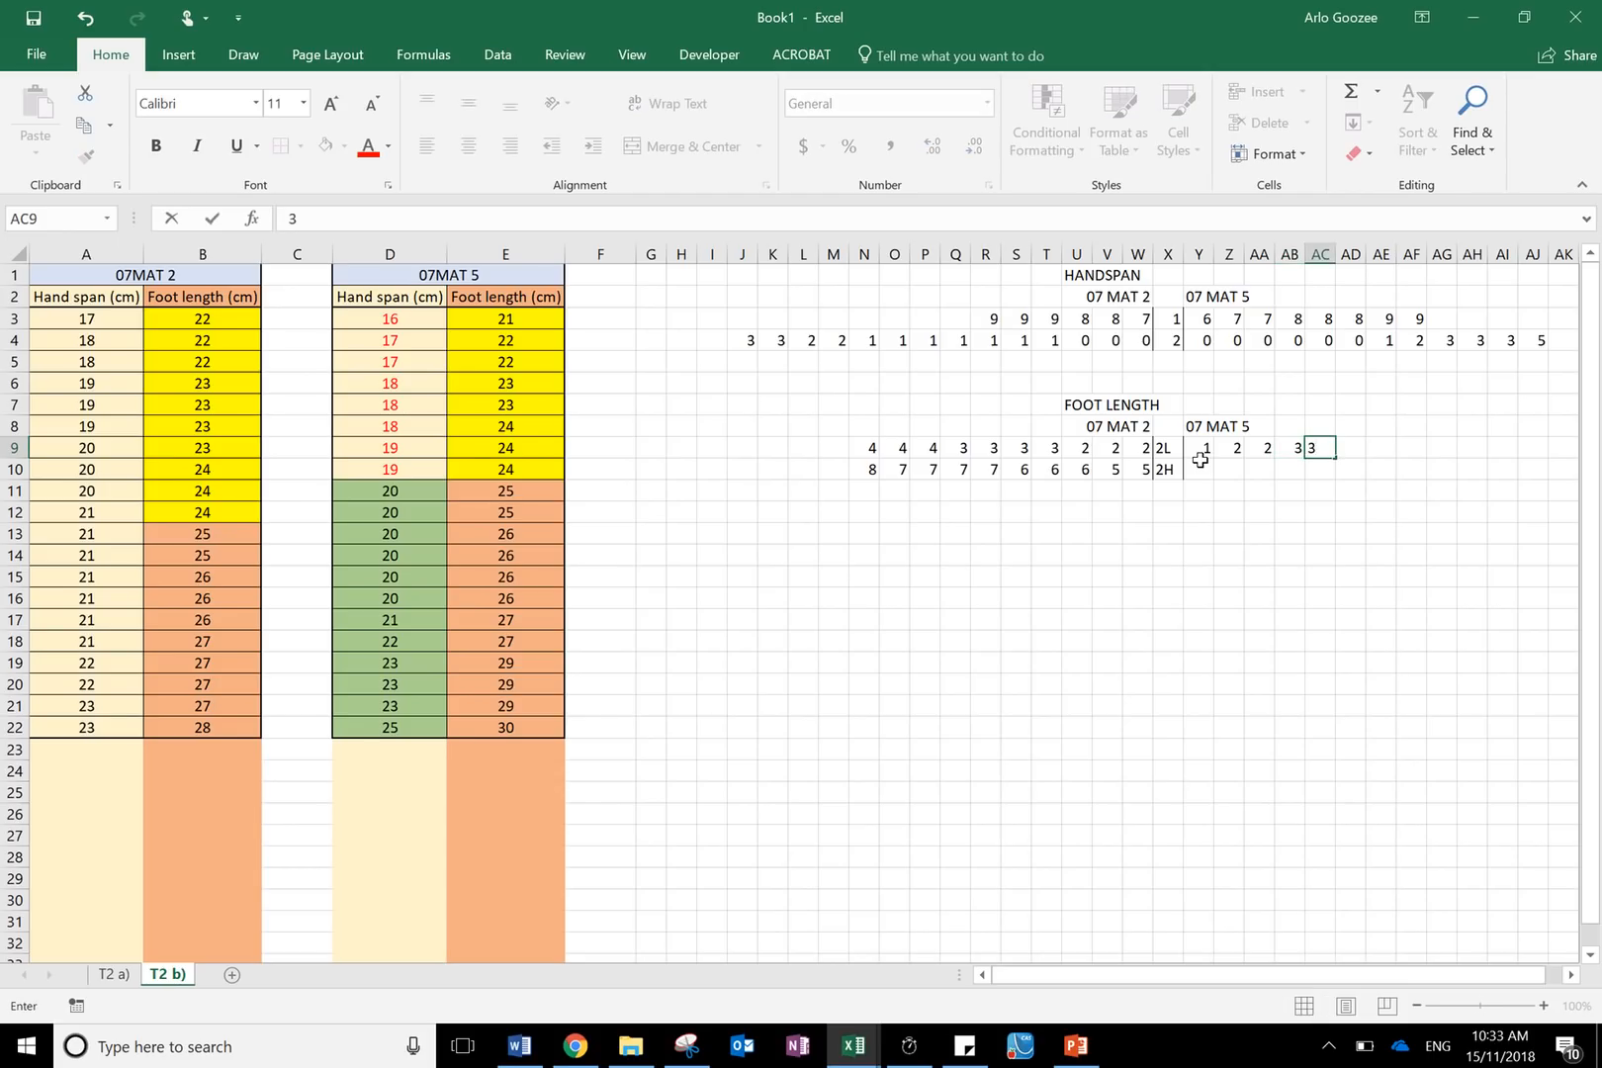
{"action": "key", "text": "Tab"}
{"action": "type", "text": "4"}
{"action": "key", "text": "Tab"}
{"action": "type", "text": "4"}
{"action": "key", "text": "Tab"}
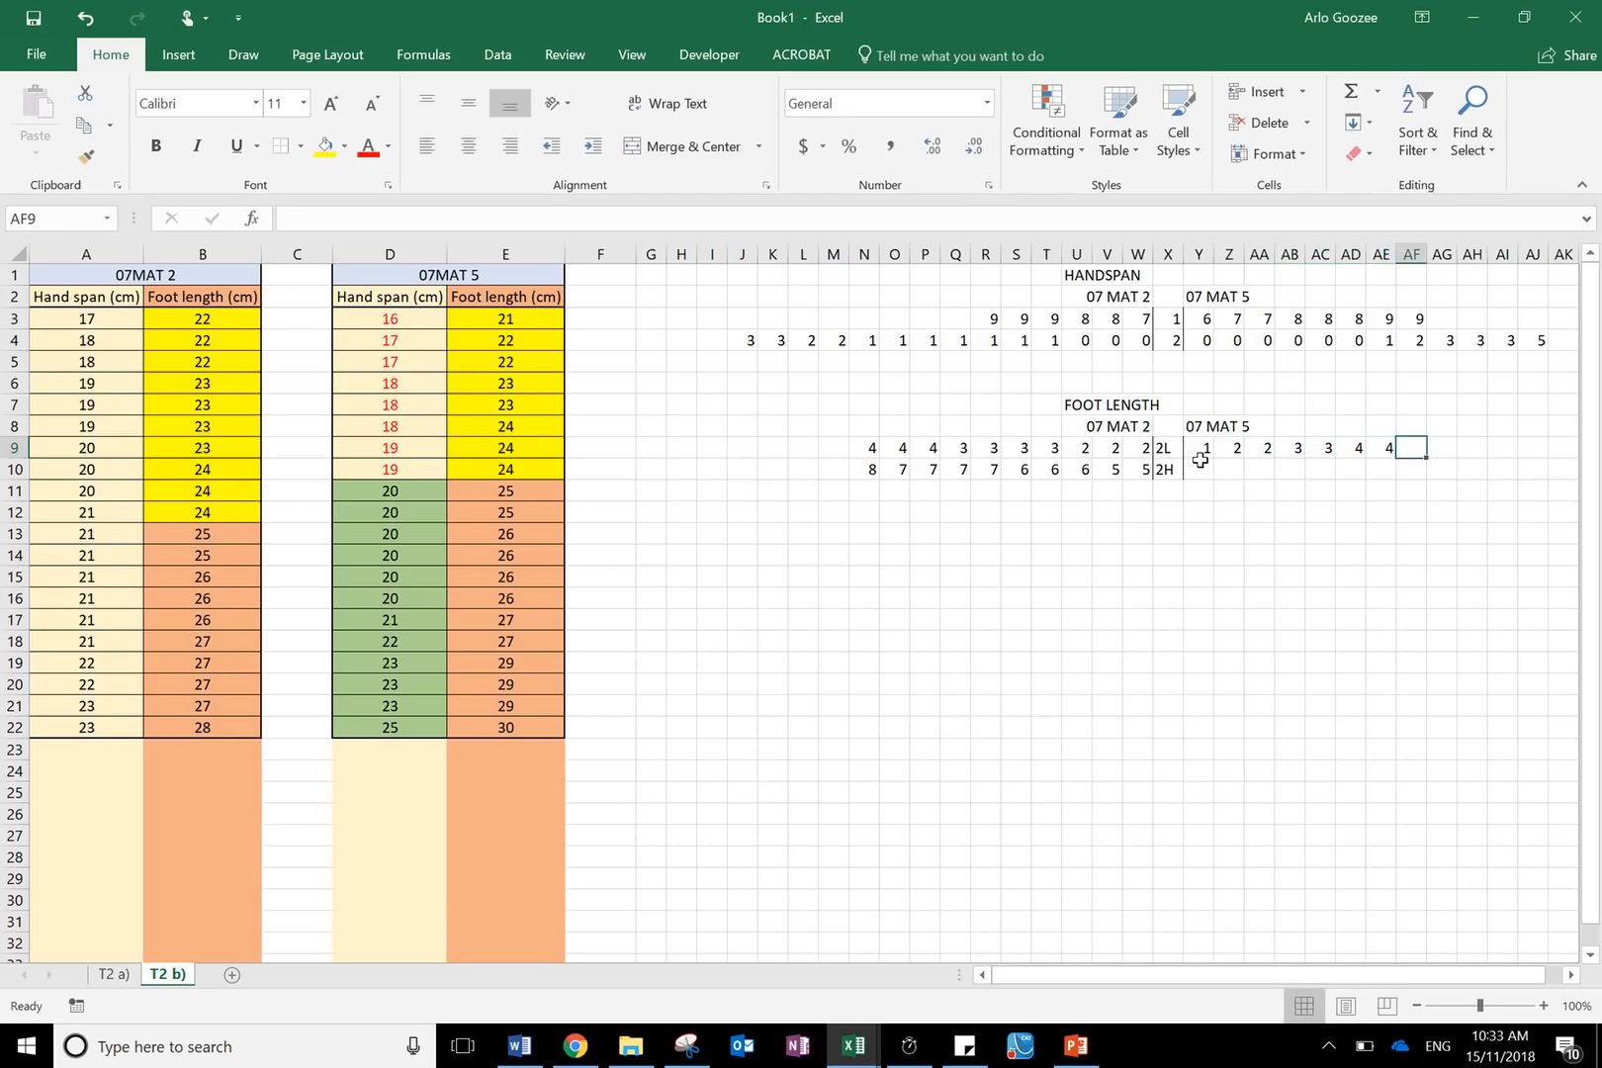
{"action": "type", "text": "4"}
{"action": "key", "text": "Tab"}
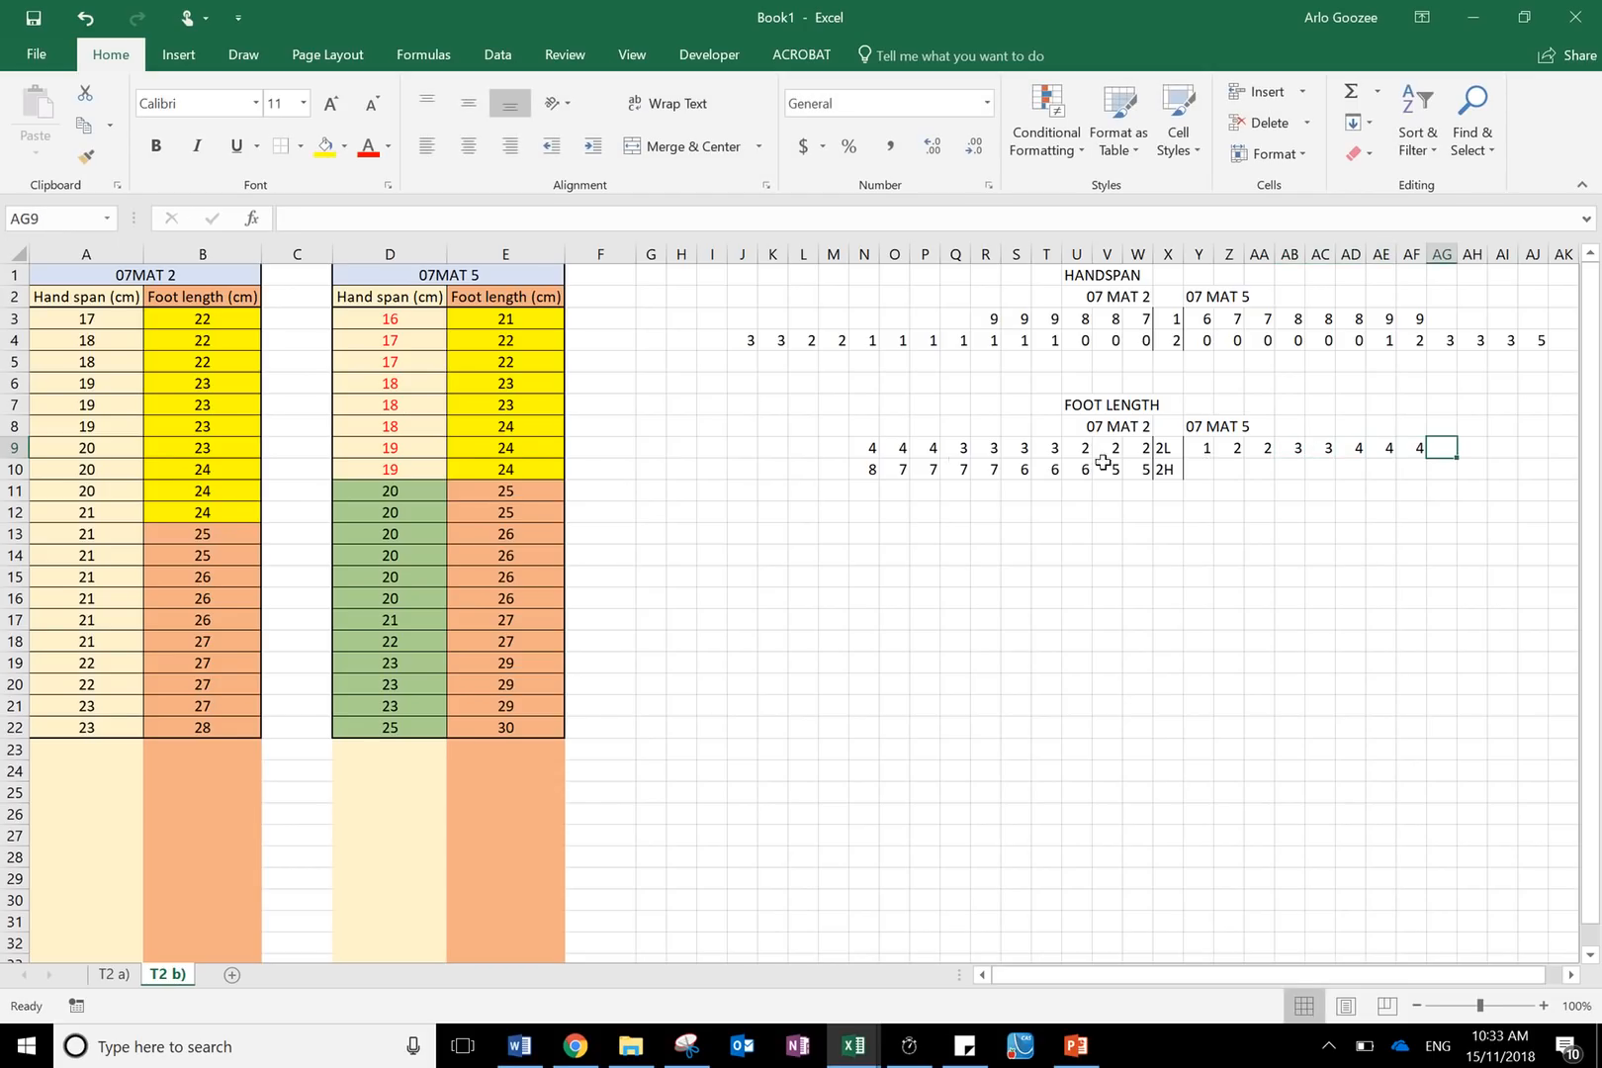
- Enter the 07 MAT 5 stem 2H leaves 5, 5, 6, 6, 6, 6, 7, 7, 9, 9, 9 rightwards from Y10 to AI10
{"action": "left_click", "coordinate": [1195, 471]}
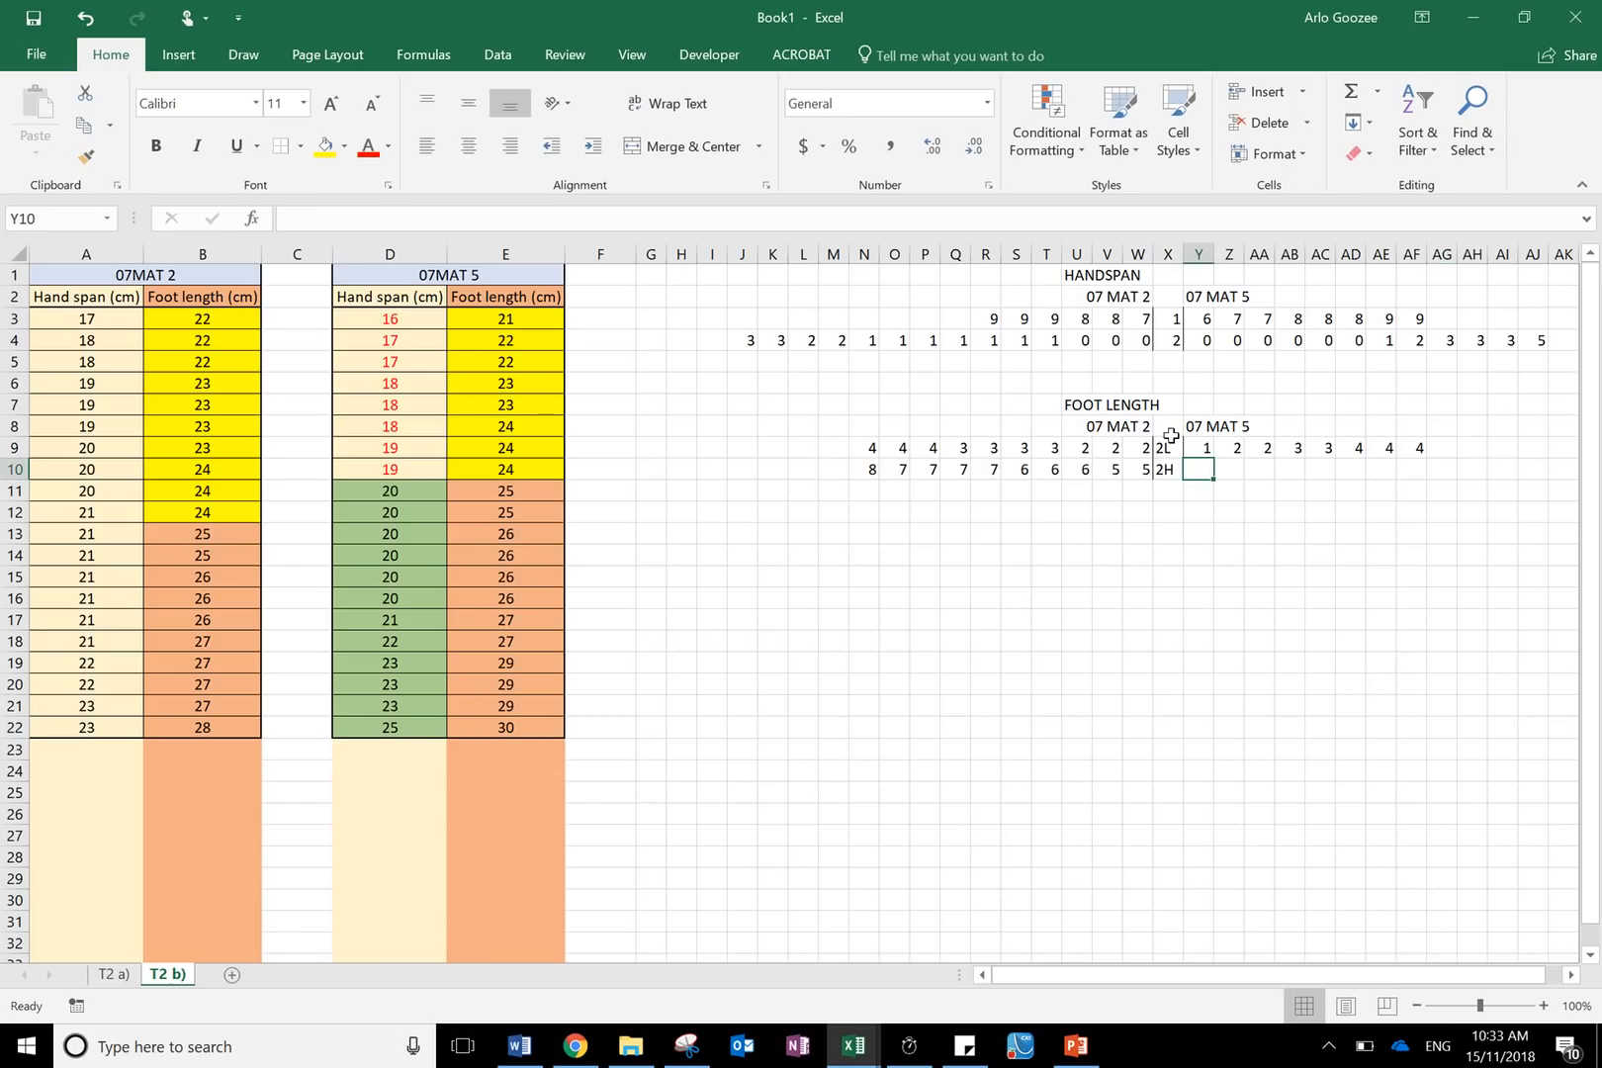
{"action": "type", "text": "5"}
{"action": "key", "text": "Tab"}
{"action": "type", "text": "5"}
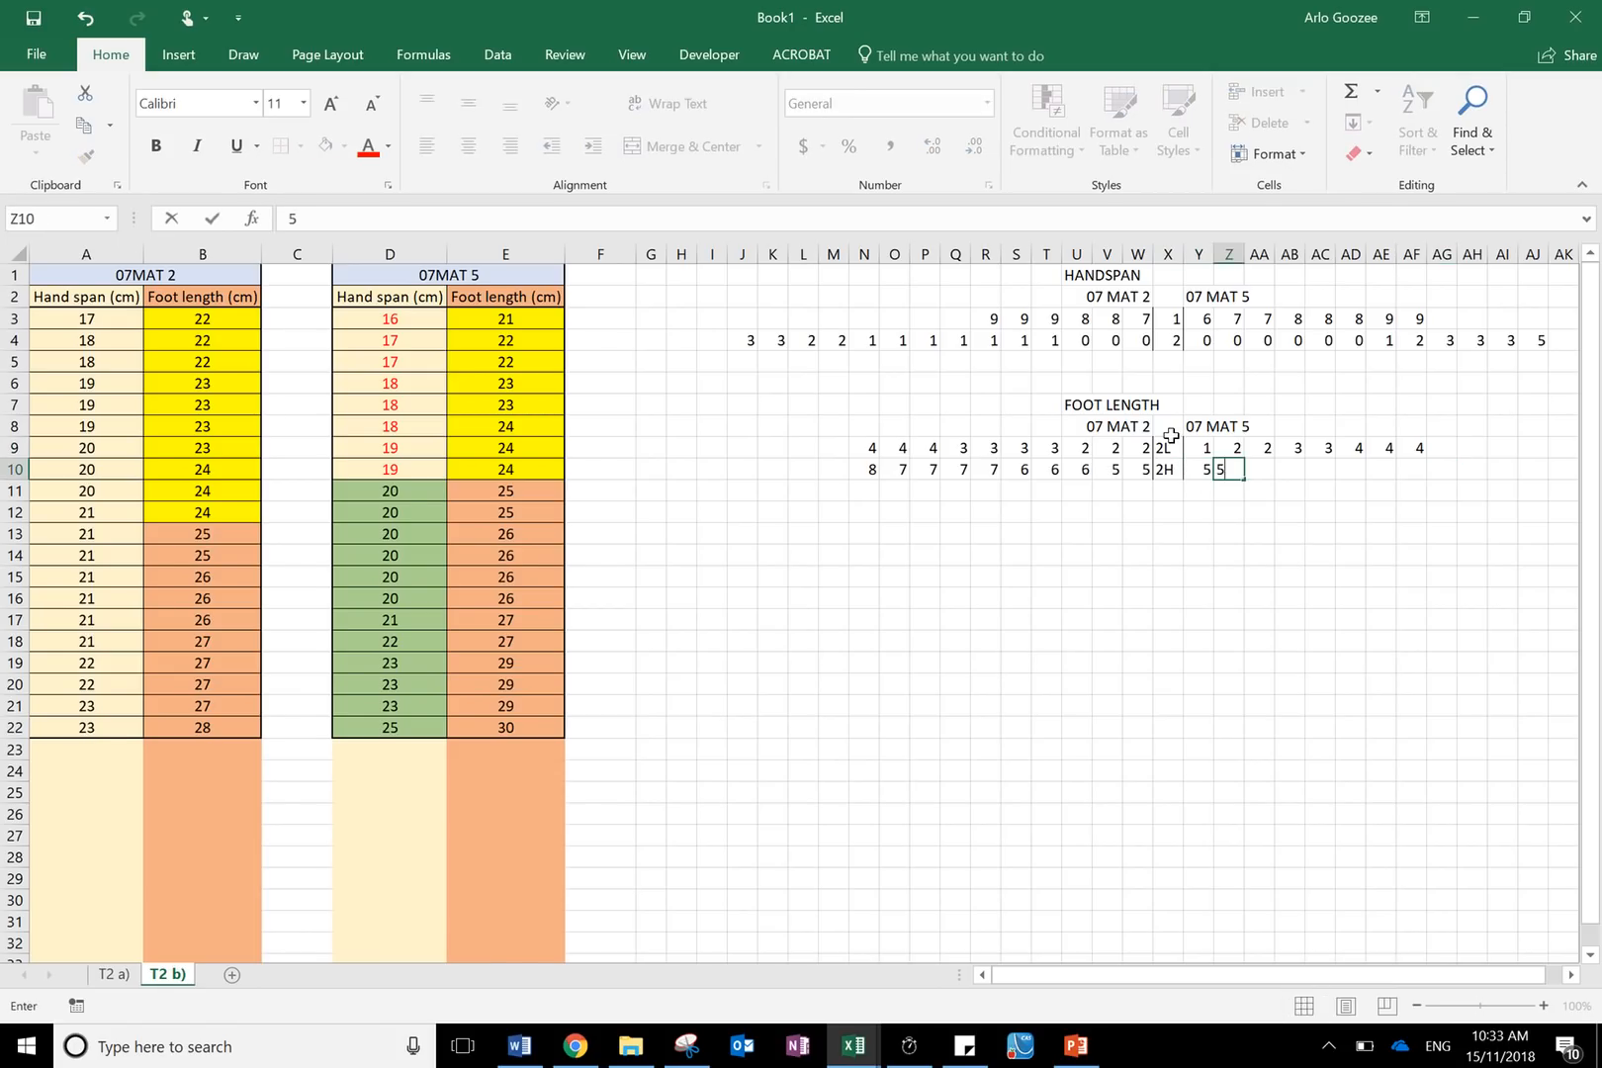
{"action": "key", "text": "Tab"}
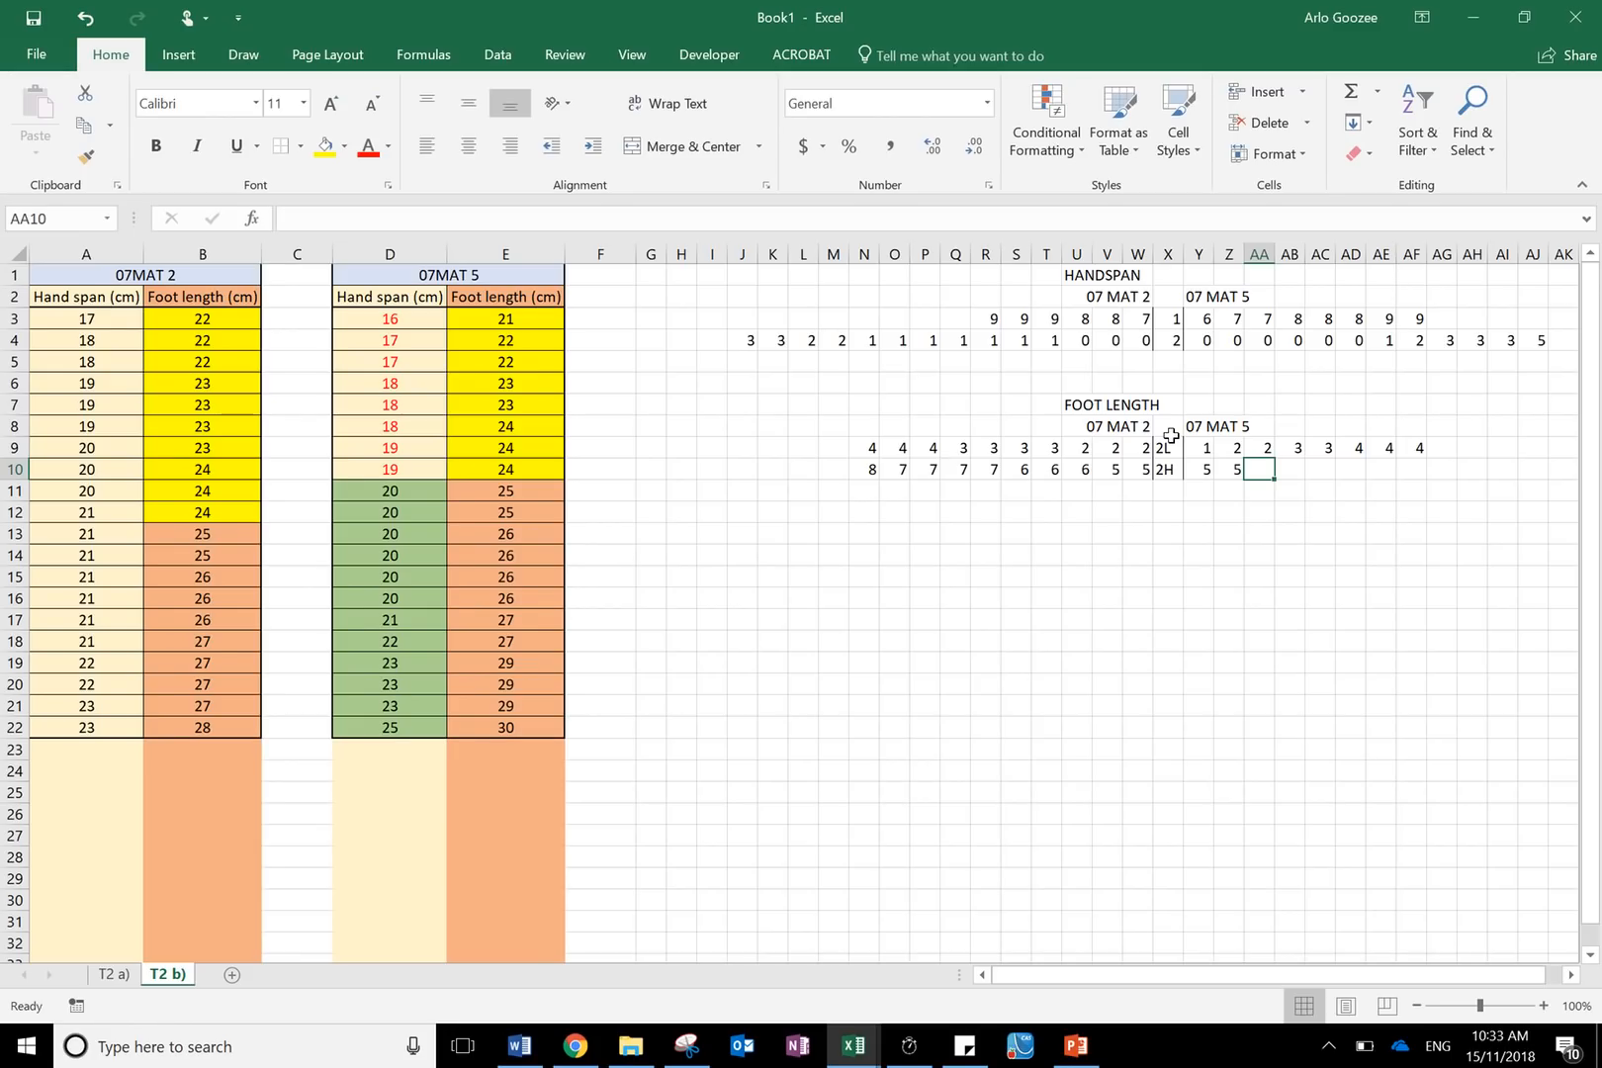
{"action": "type", "text": "6"}
{"action": "key", "text": "Tab"}
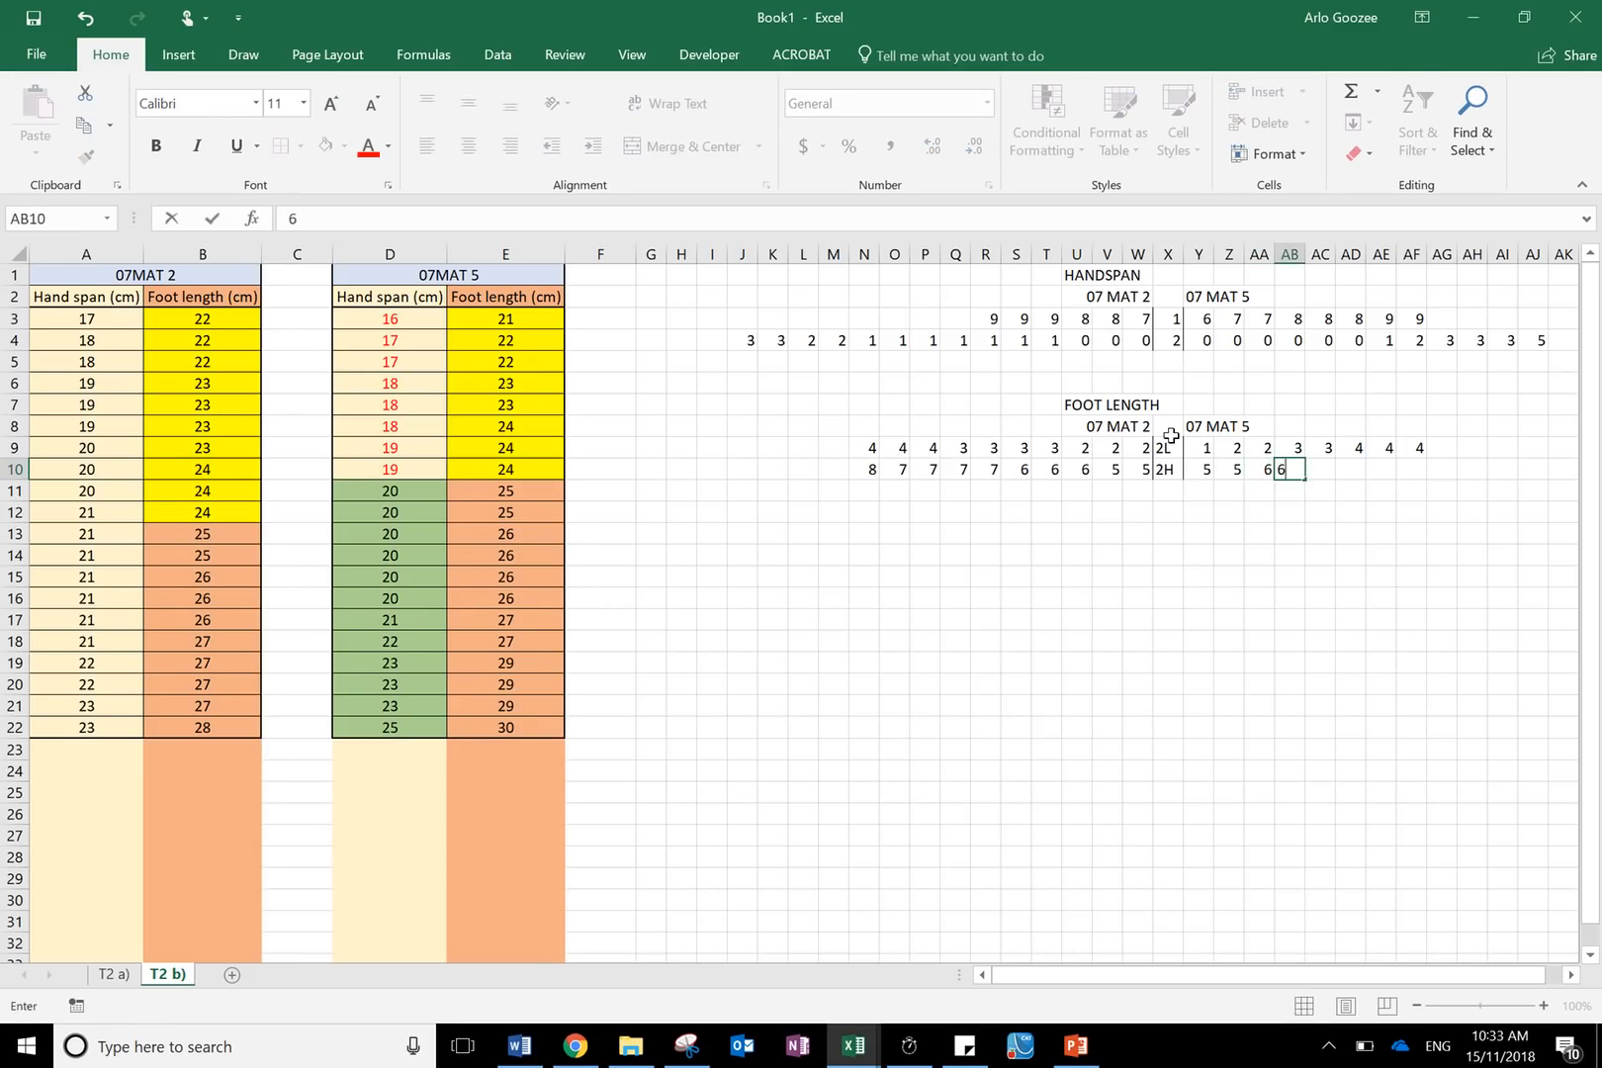
{"action": "type", "text": "6"}
{"action": "key", "text": "Tab"}
{"action": "type", "text": "6"}
{"action": "key", "text": "Tab"}
{"action": "type", "text": "6"}
{"action": "key", "text": "Tab"}
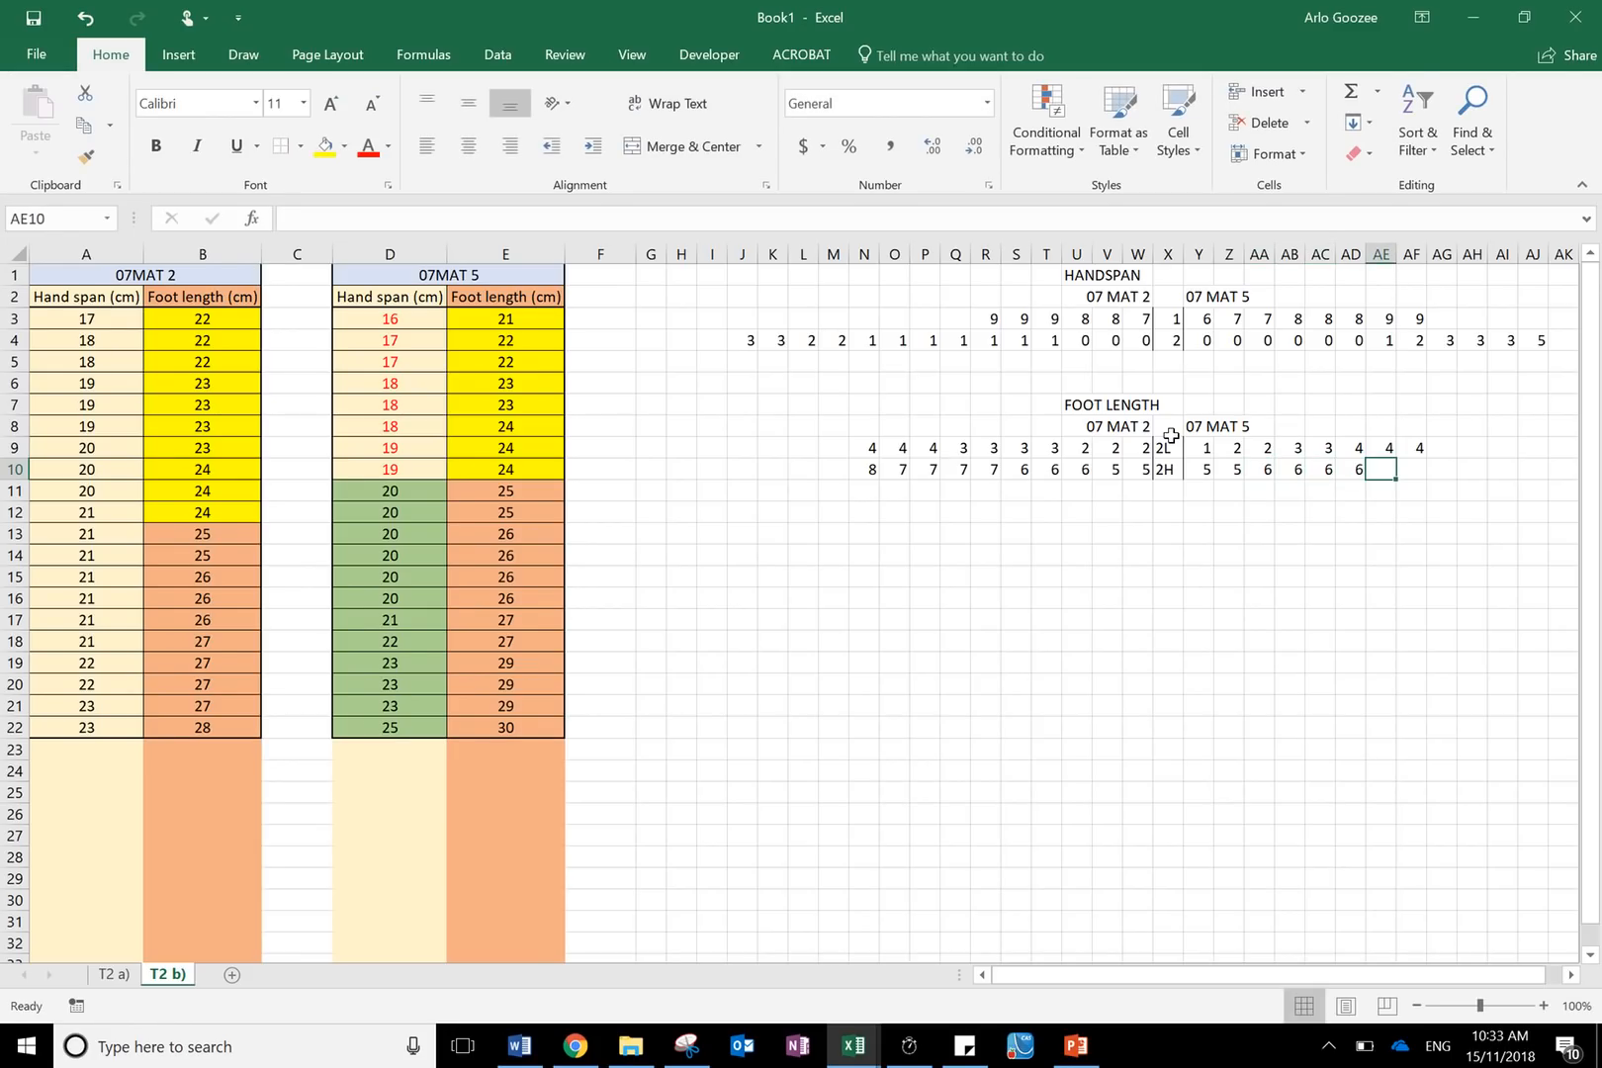
{"action": "type", "text": "7"}
{"action": "key", "text": "Tab"}
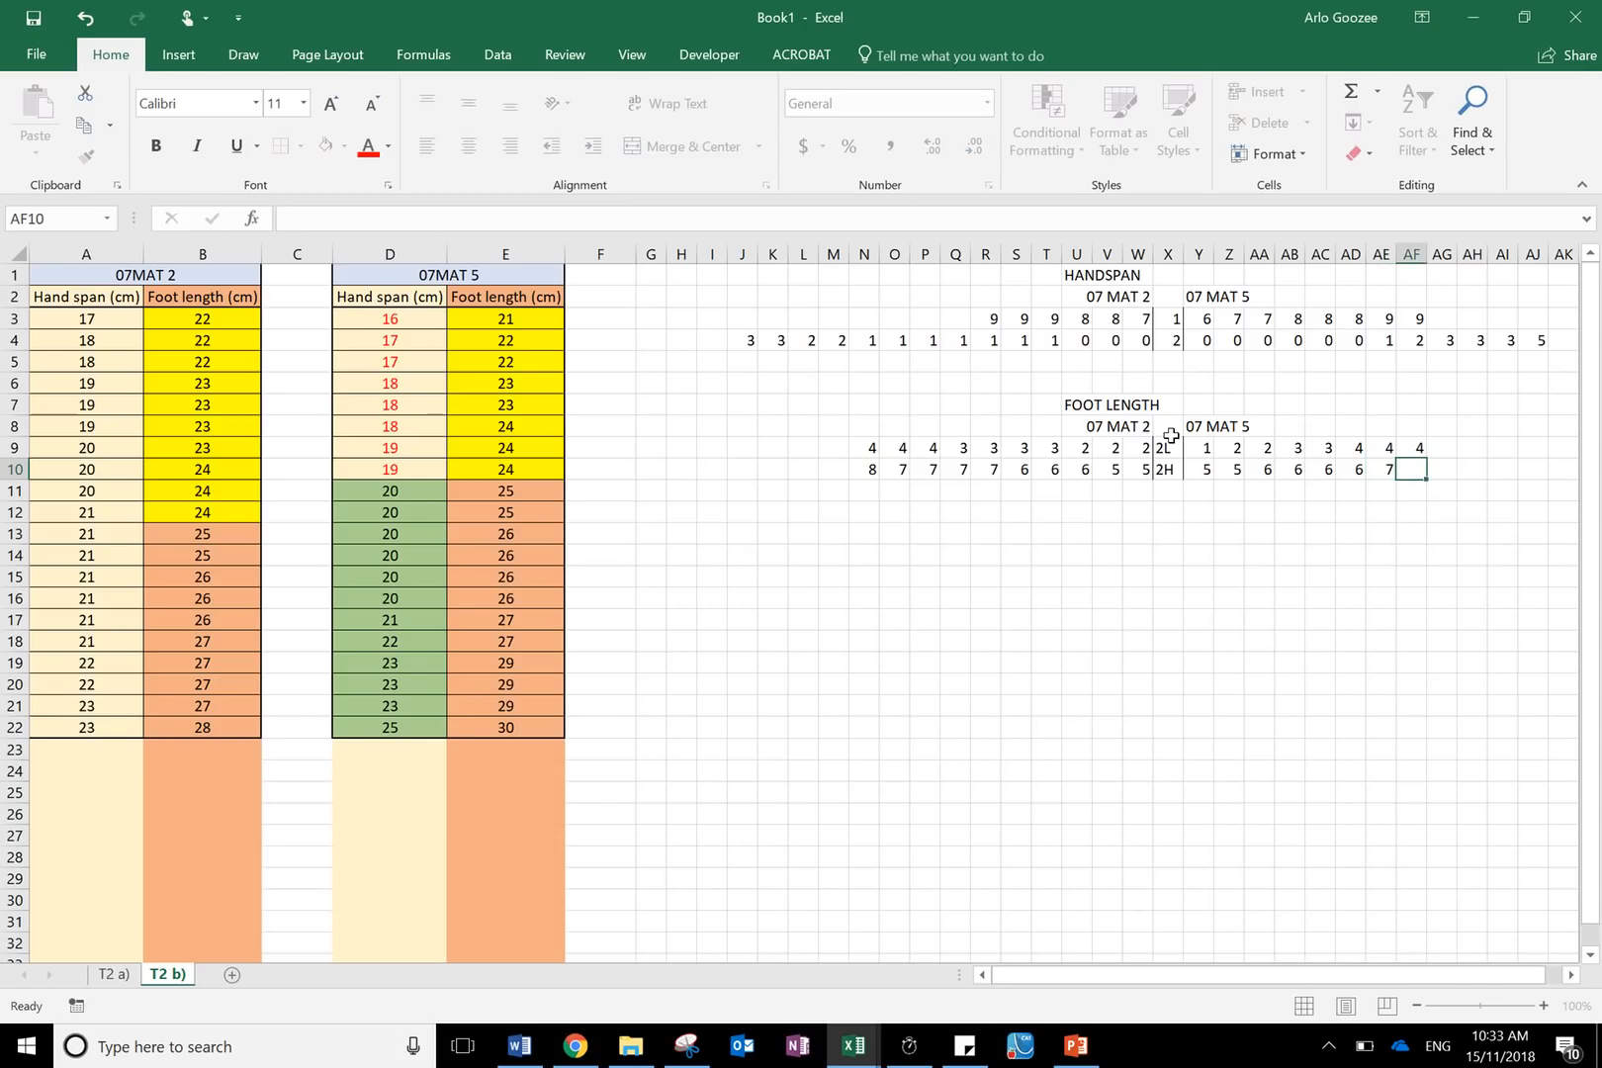
{"action": "type", "text": "7"}
{"action": "key", "text": "Tab"}
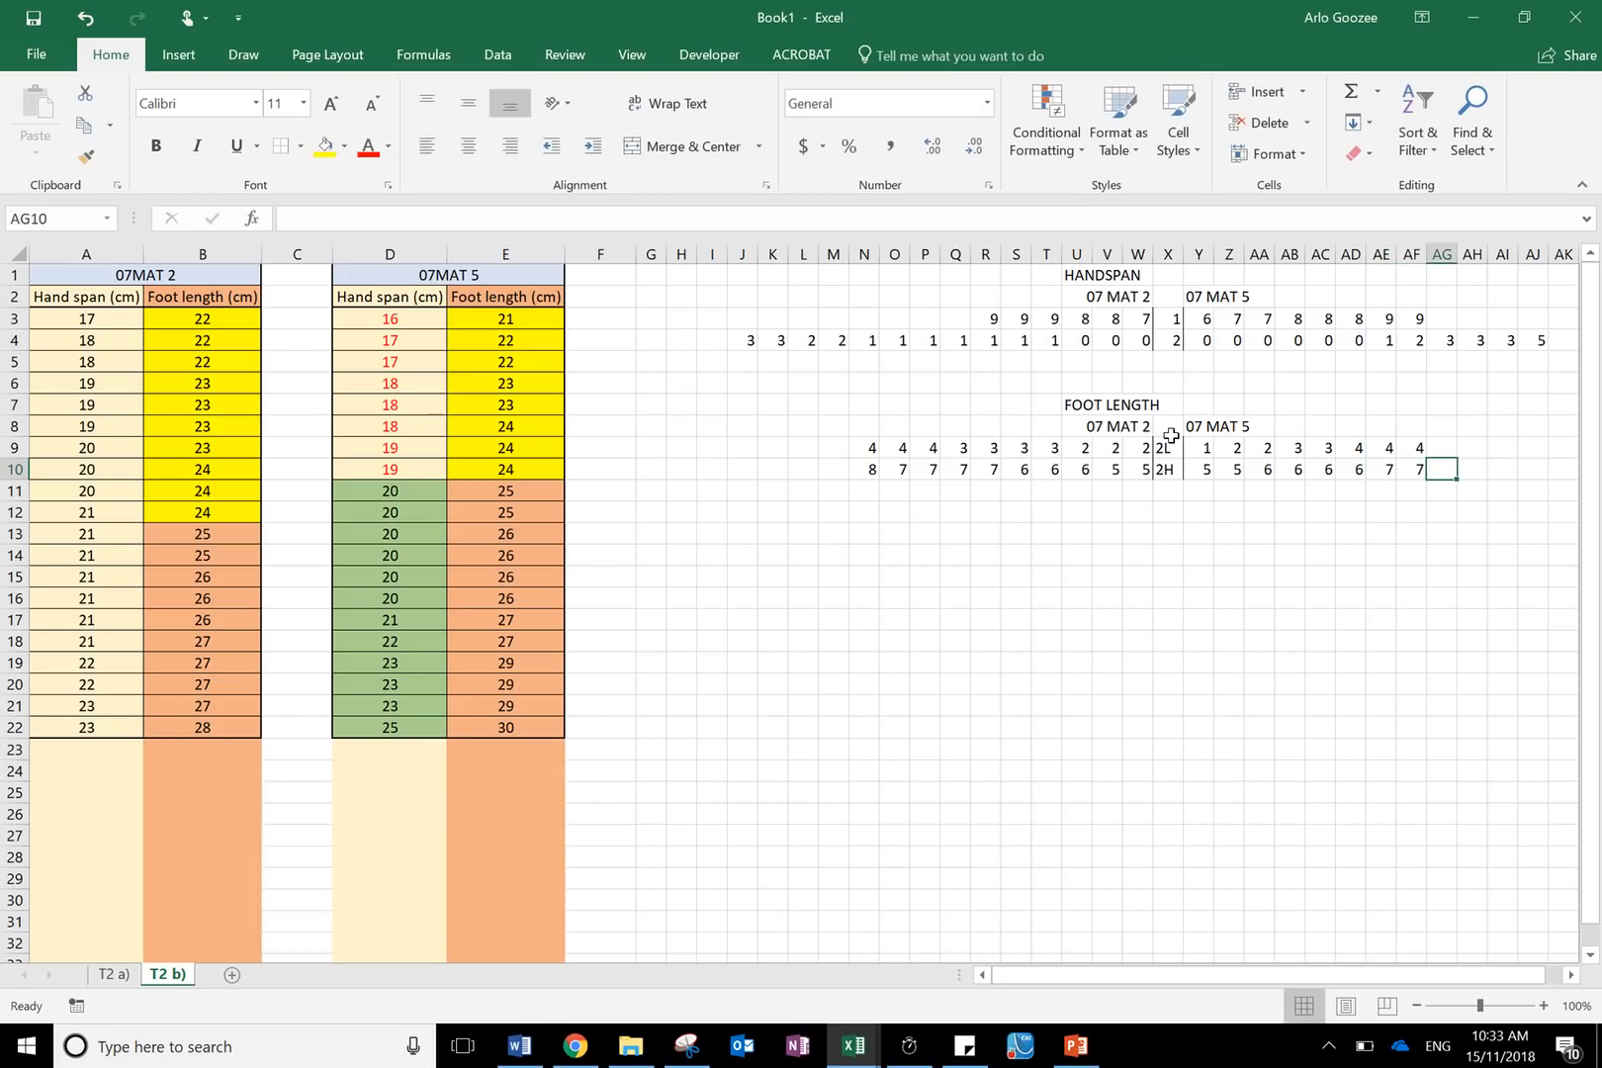
{"action": "type", "text": "9"}
{"action": "key", "text": "Tab"}
{"action": "type", "text": "9"}
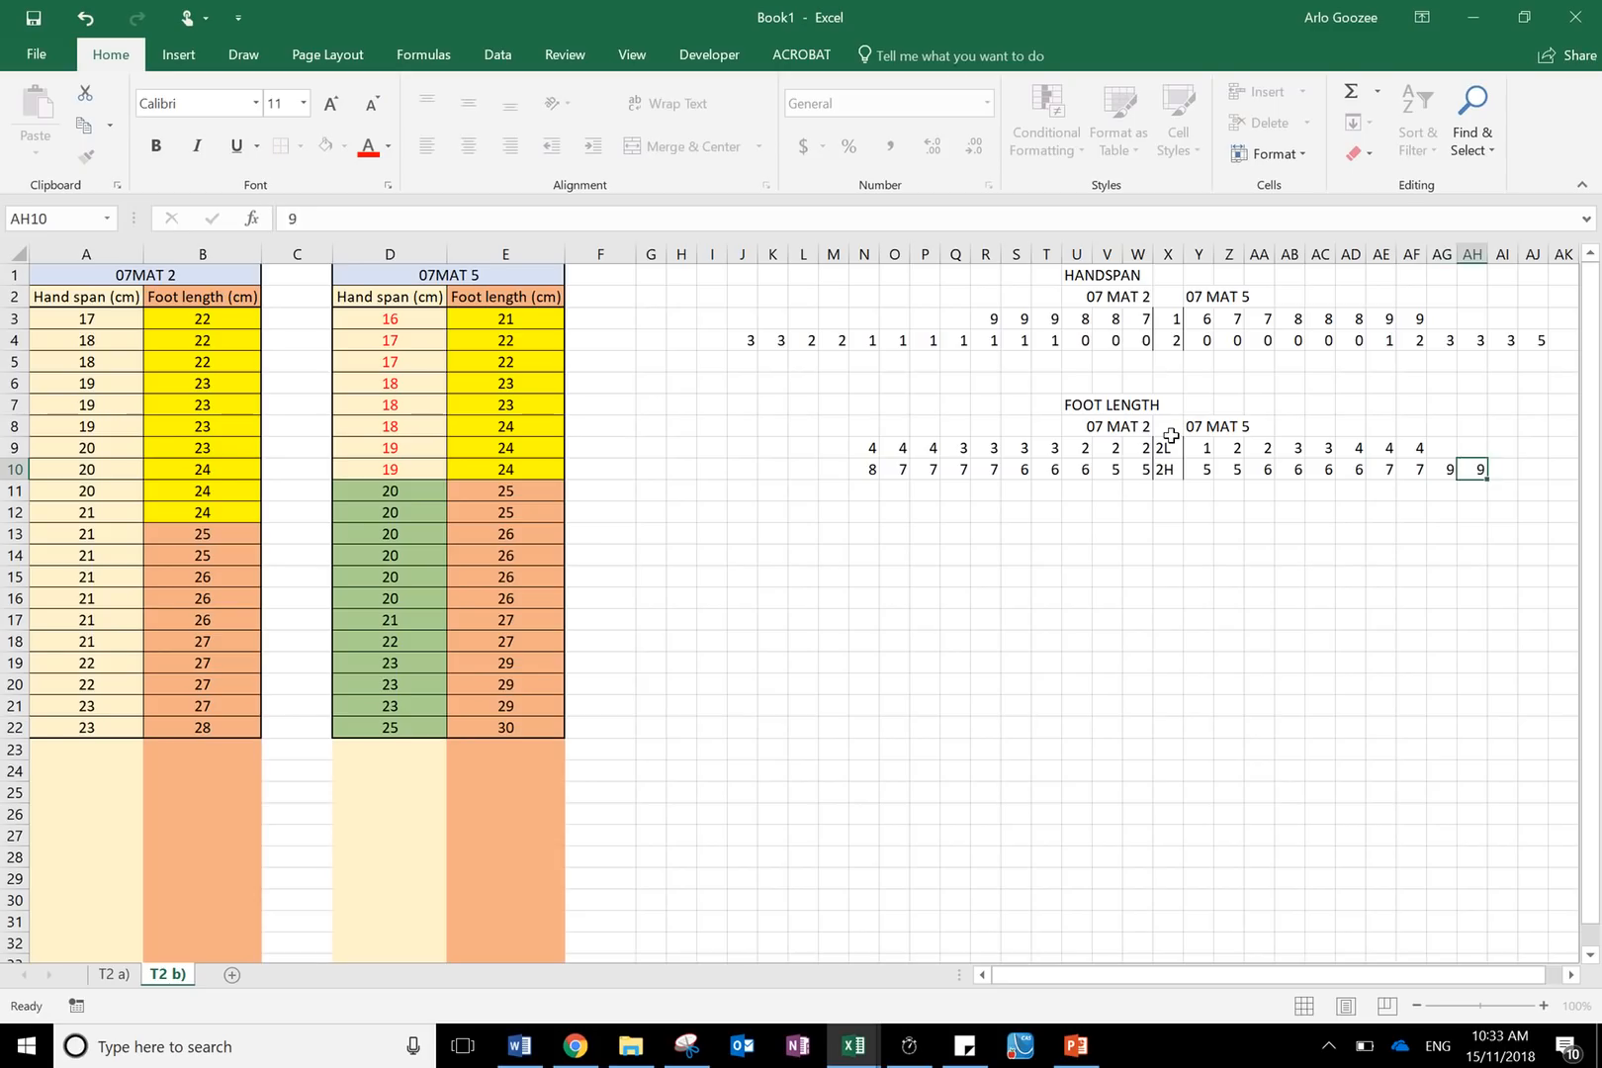
{"action": "key", "text": "Tab"}
{"action": "type", "text": "9"}
{"action": "key", "text": "Tab"}
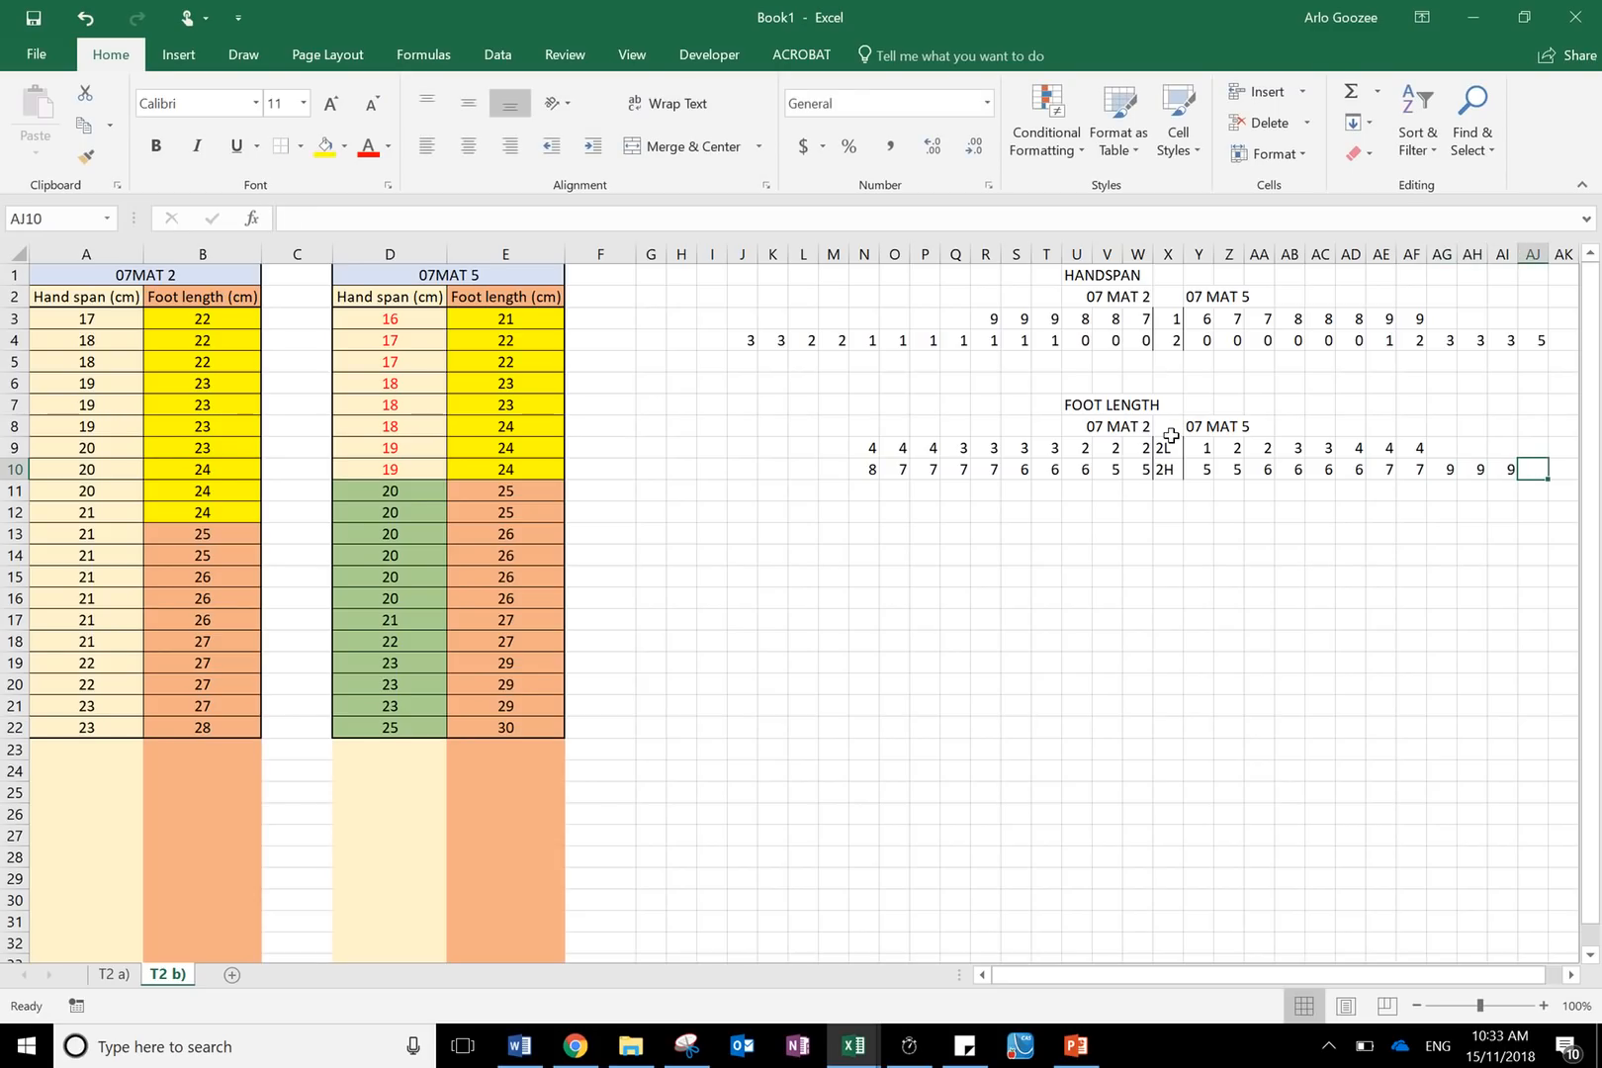
- Enter the stem 3L in X11 and give it a border line like the stem cells above
{"action": "left_click", "coordinate": [1171, 491]}
{"action": "type", "text": "3L"}
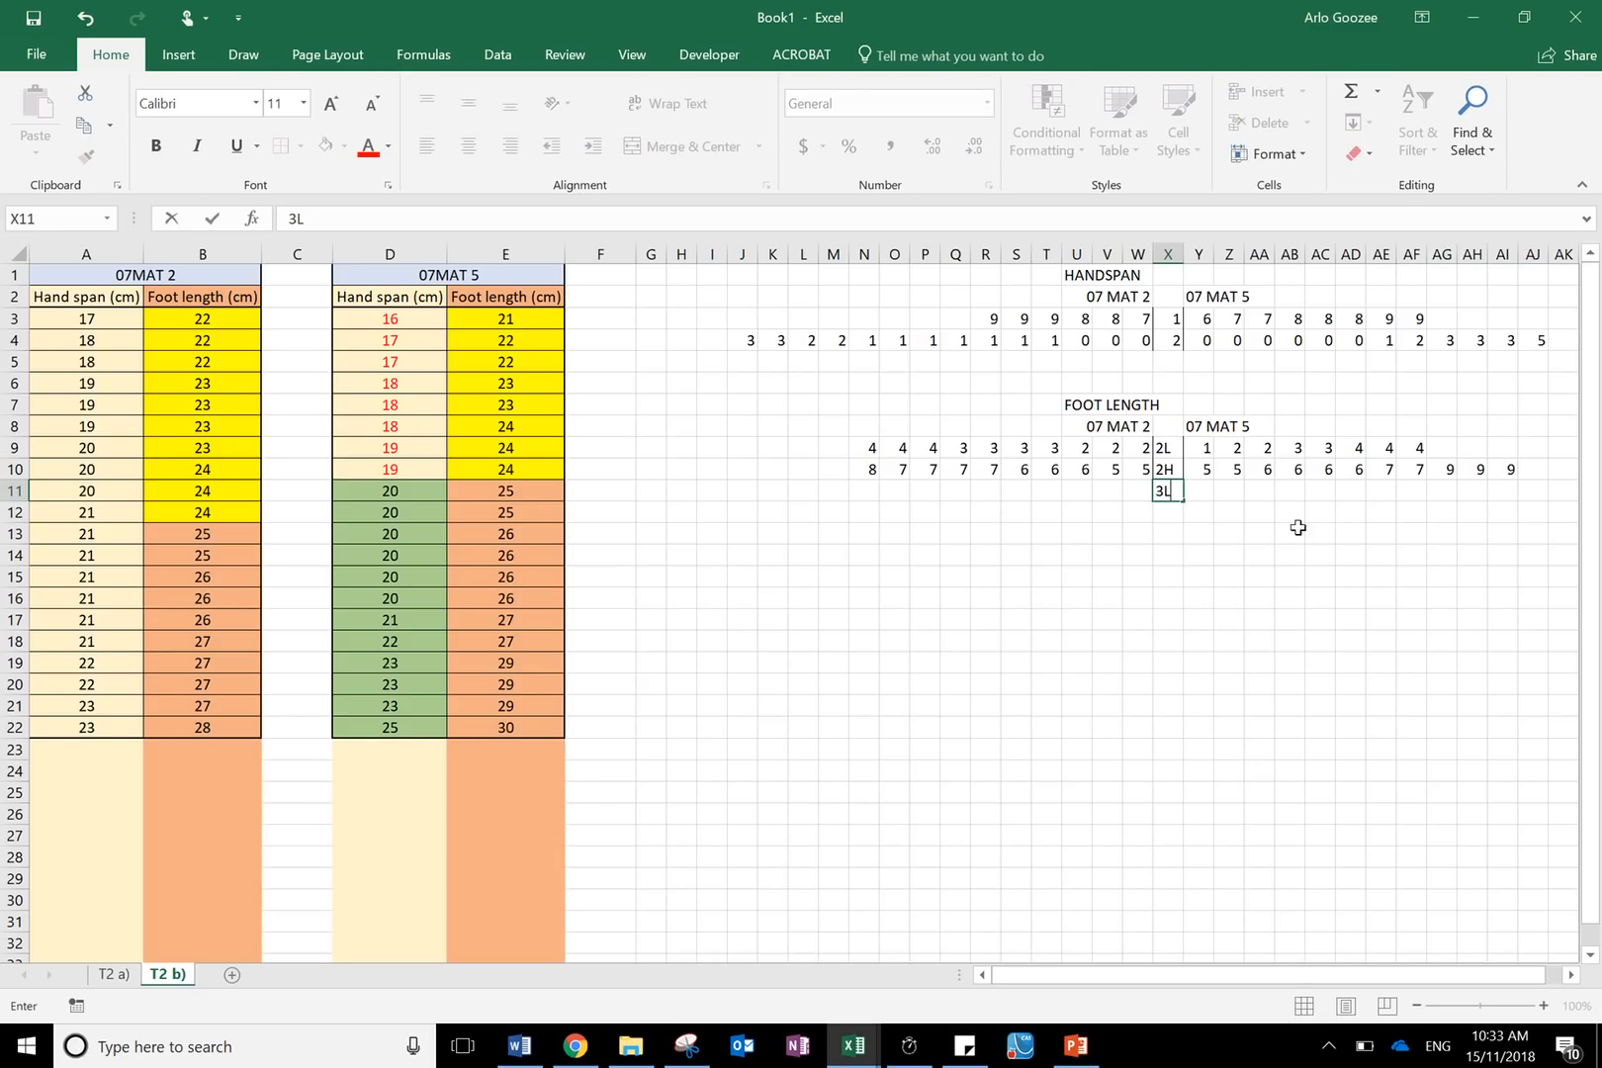
{"action": "left_click", "coordinate": [1264, 717]}
{"action": "left_click", "coordinate": [1170, 492]}
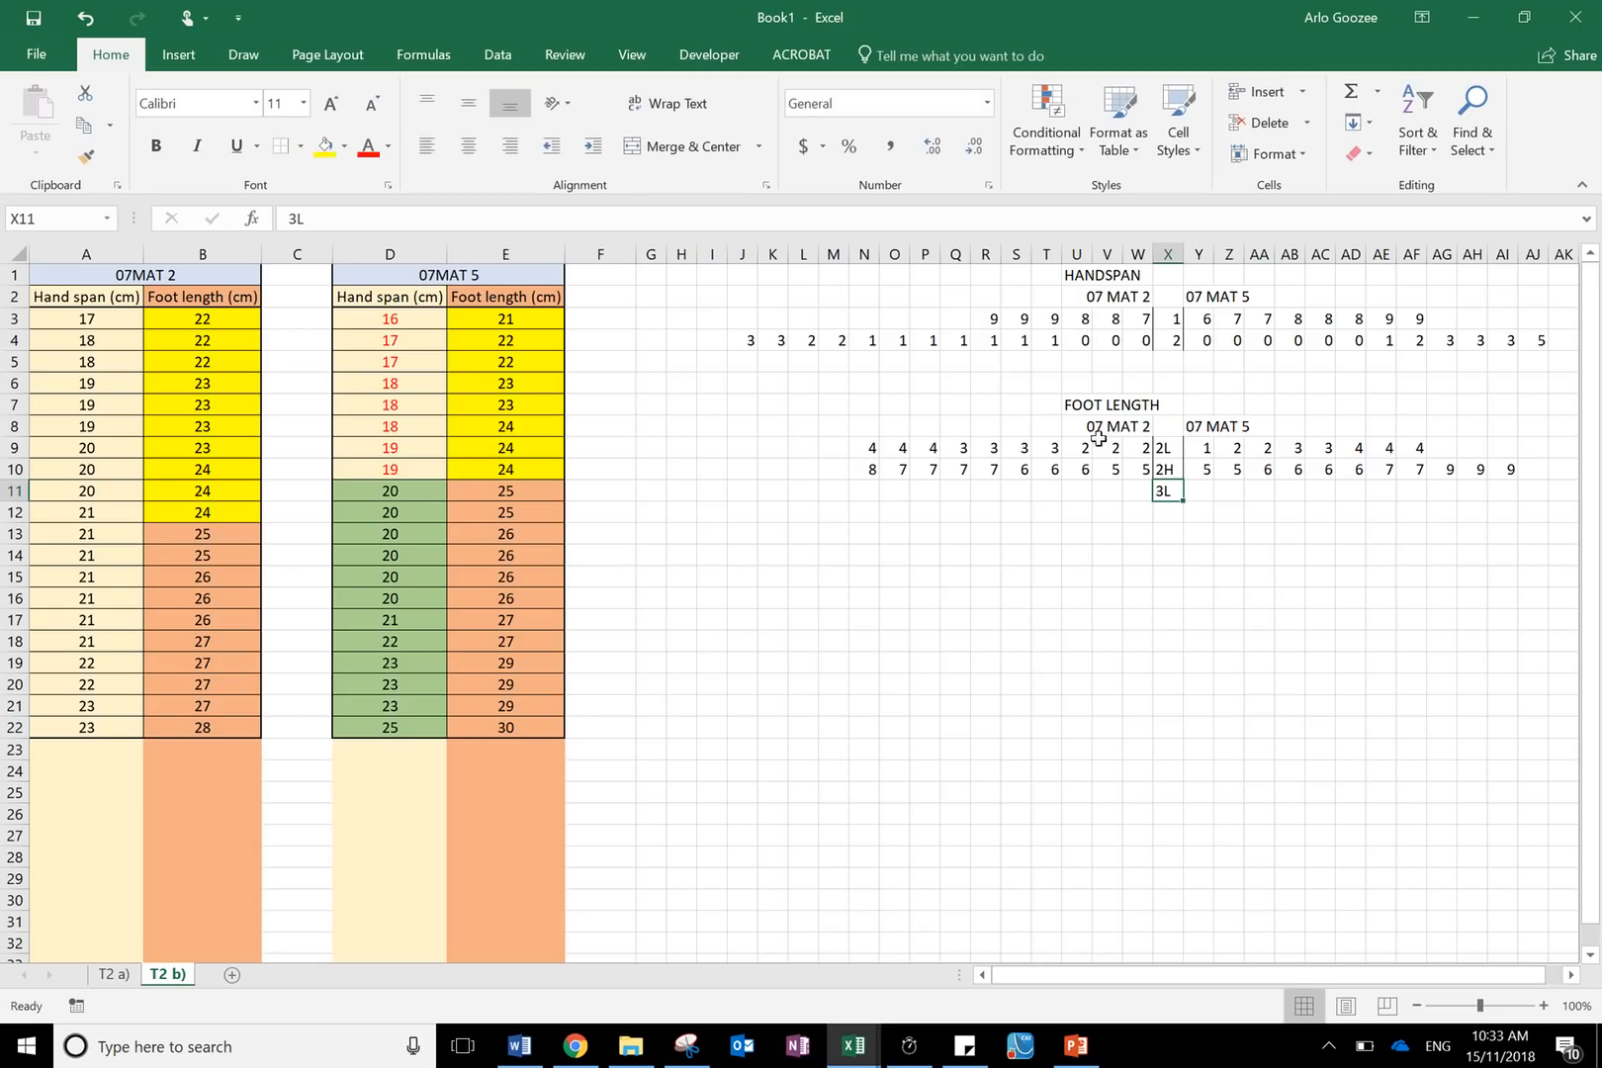
{"action": "left_click", "coordinate": [300, 146]}
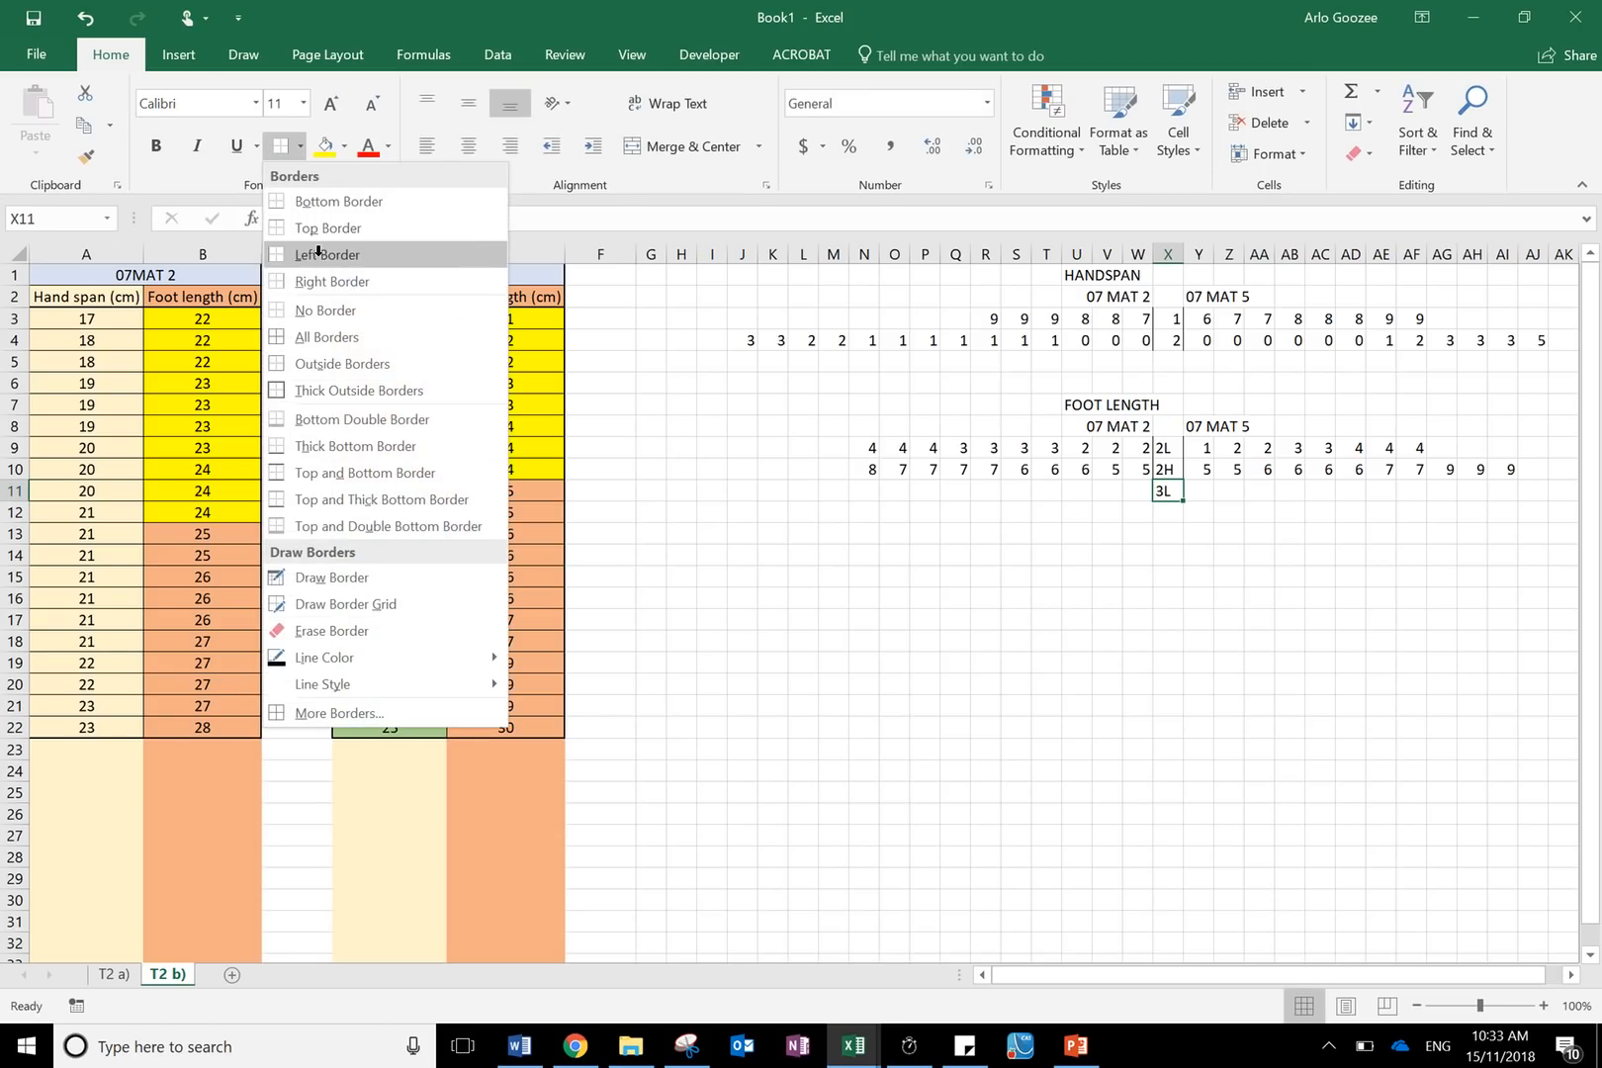
{"action": "left_click", "coordinate": [321, 254]}
{"action": "left_click", "coordinate": [664, 38]}
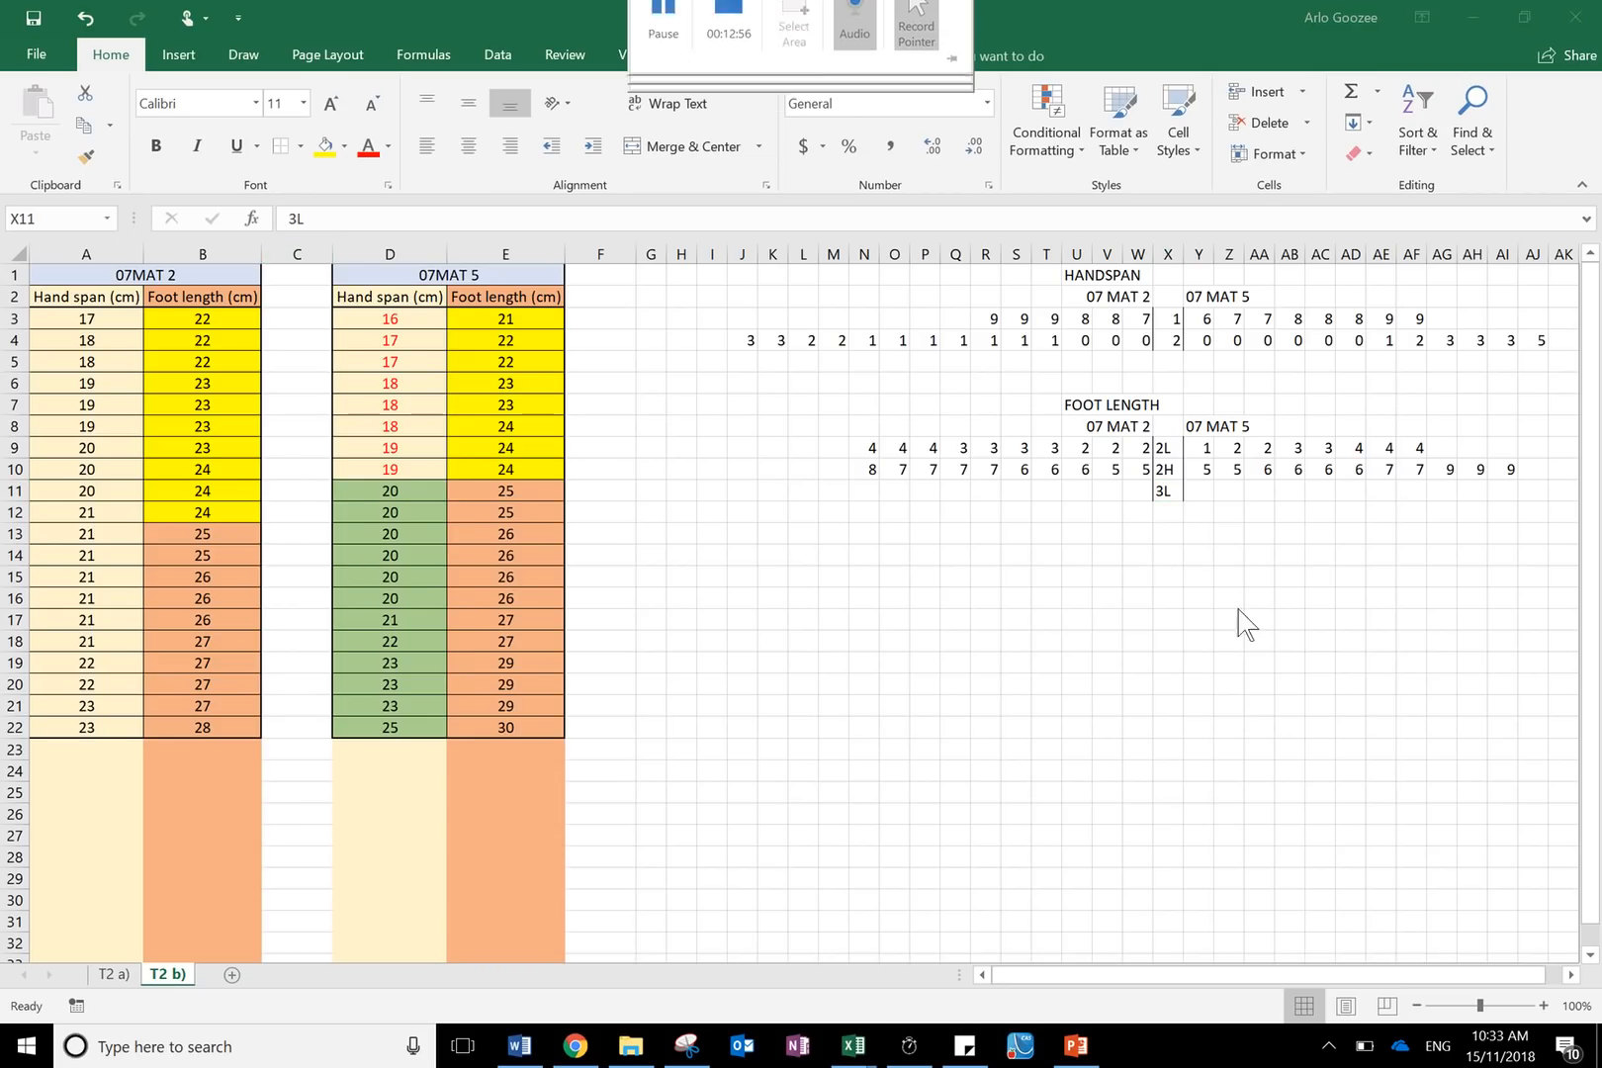
- Enter the 07 MAT 5 stem 3L leaf 0 in Y11
{"action": "left_click", "coordinate": [1197, 494]}
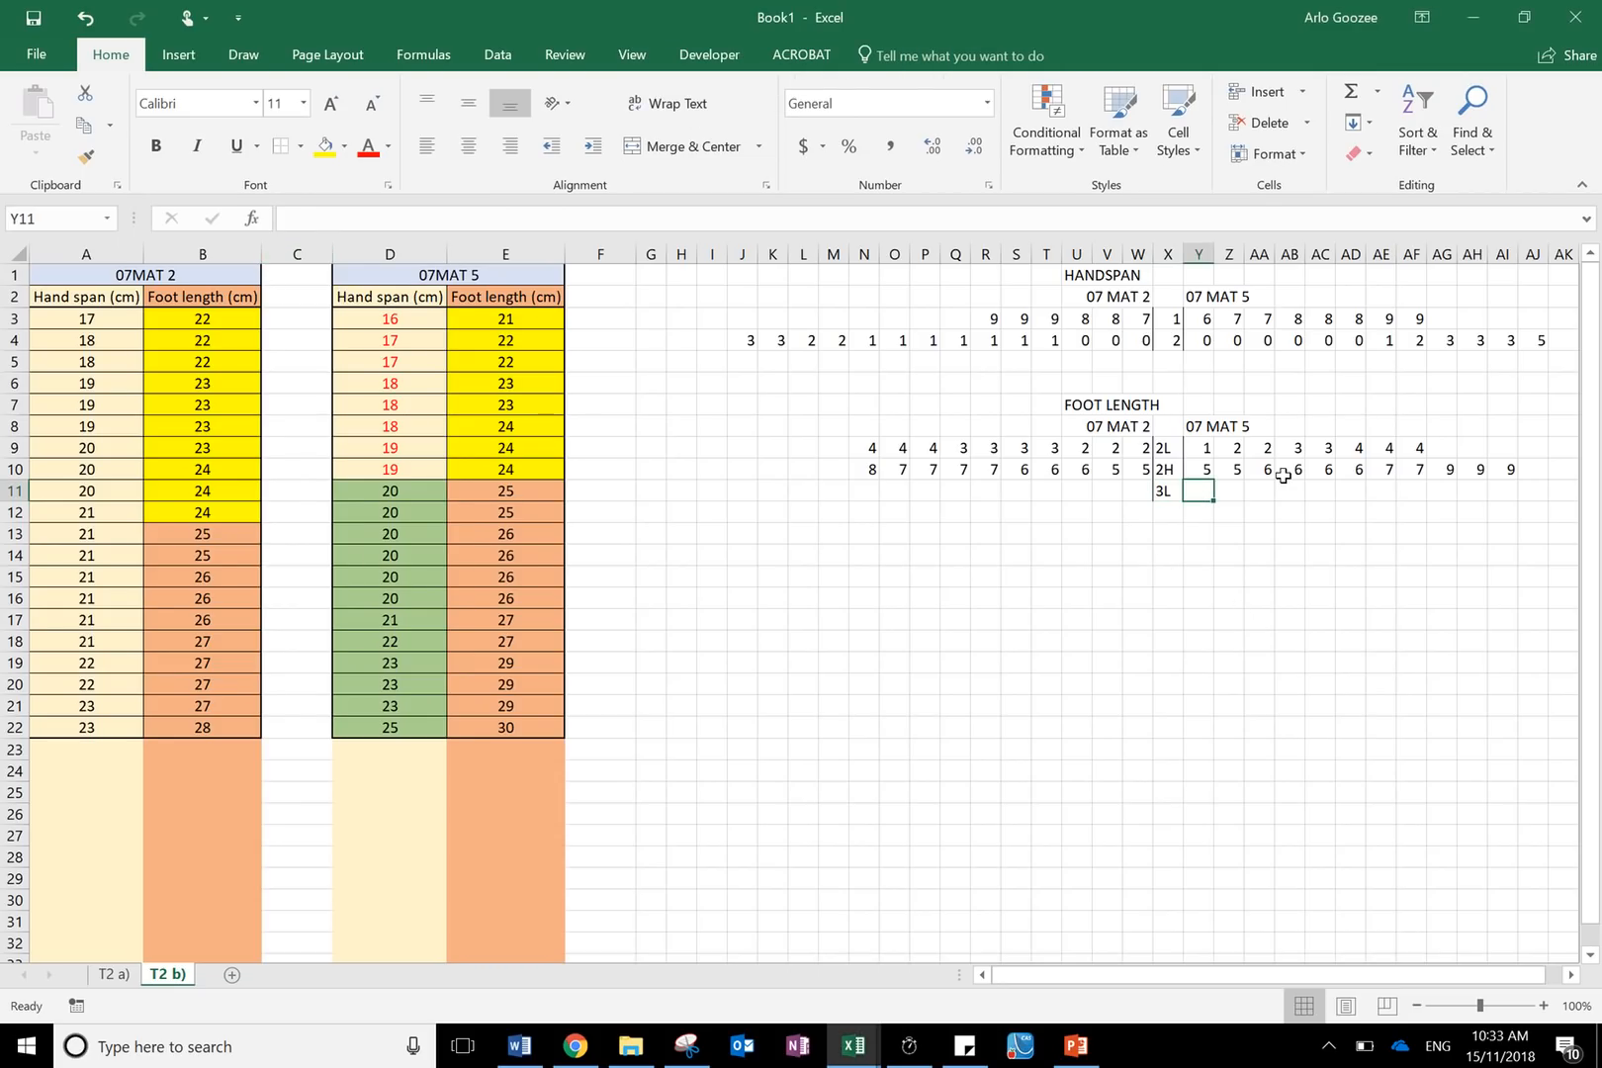
{"action": "type", "text": "0"}
{"action": "left_click", "coordinate": [1402, 598]}
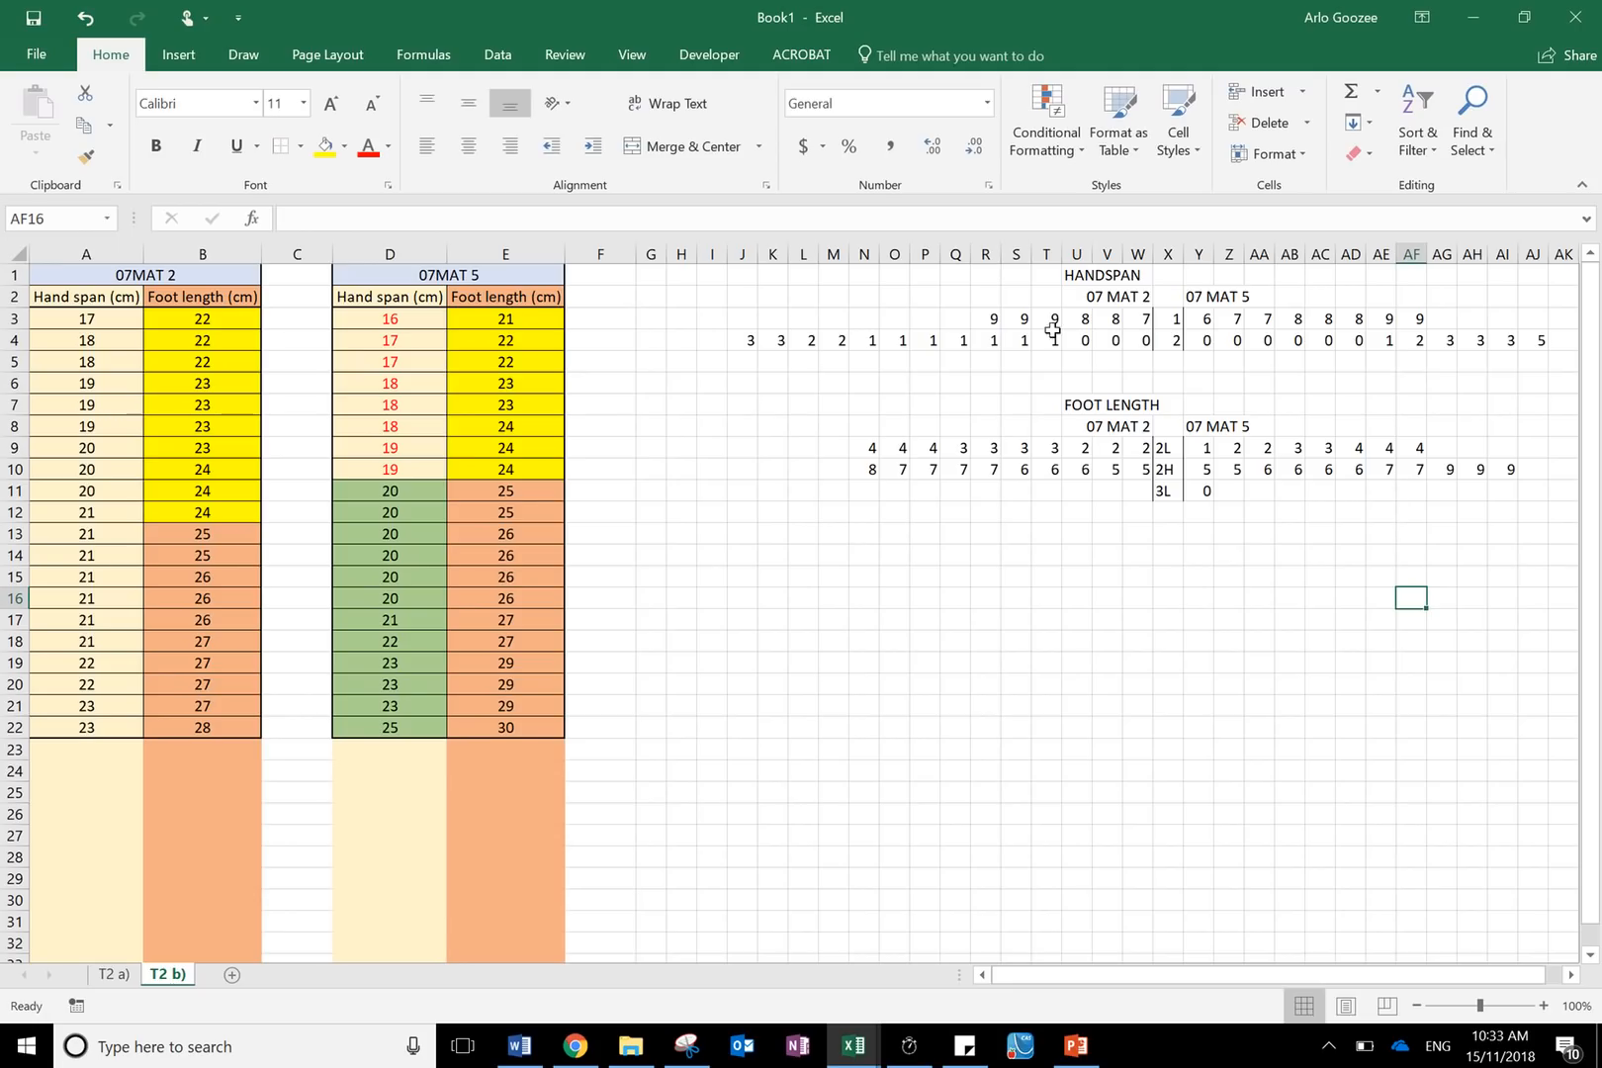
- Merge and centre the FOOT LENGTH title across U7:Z7
{"action": "left_click_drag", "start_coordinate": [1070, 406], "coordinate": [1227, 406]}
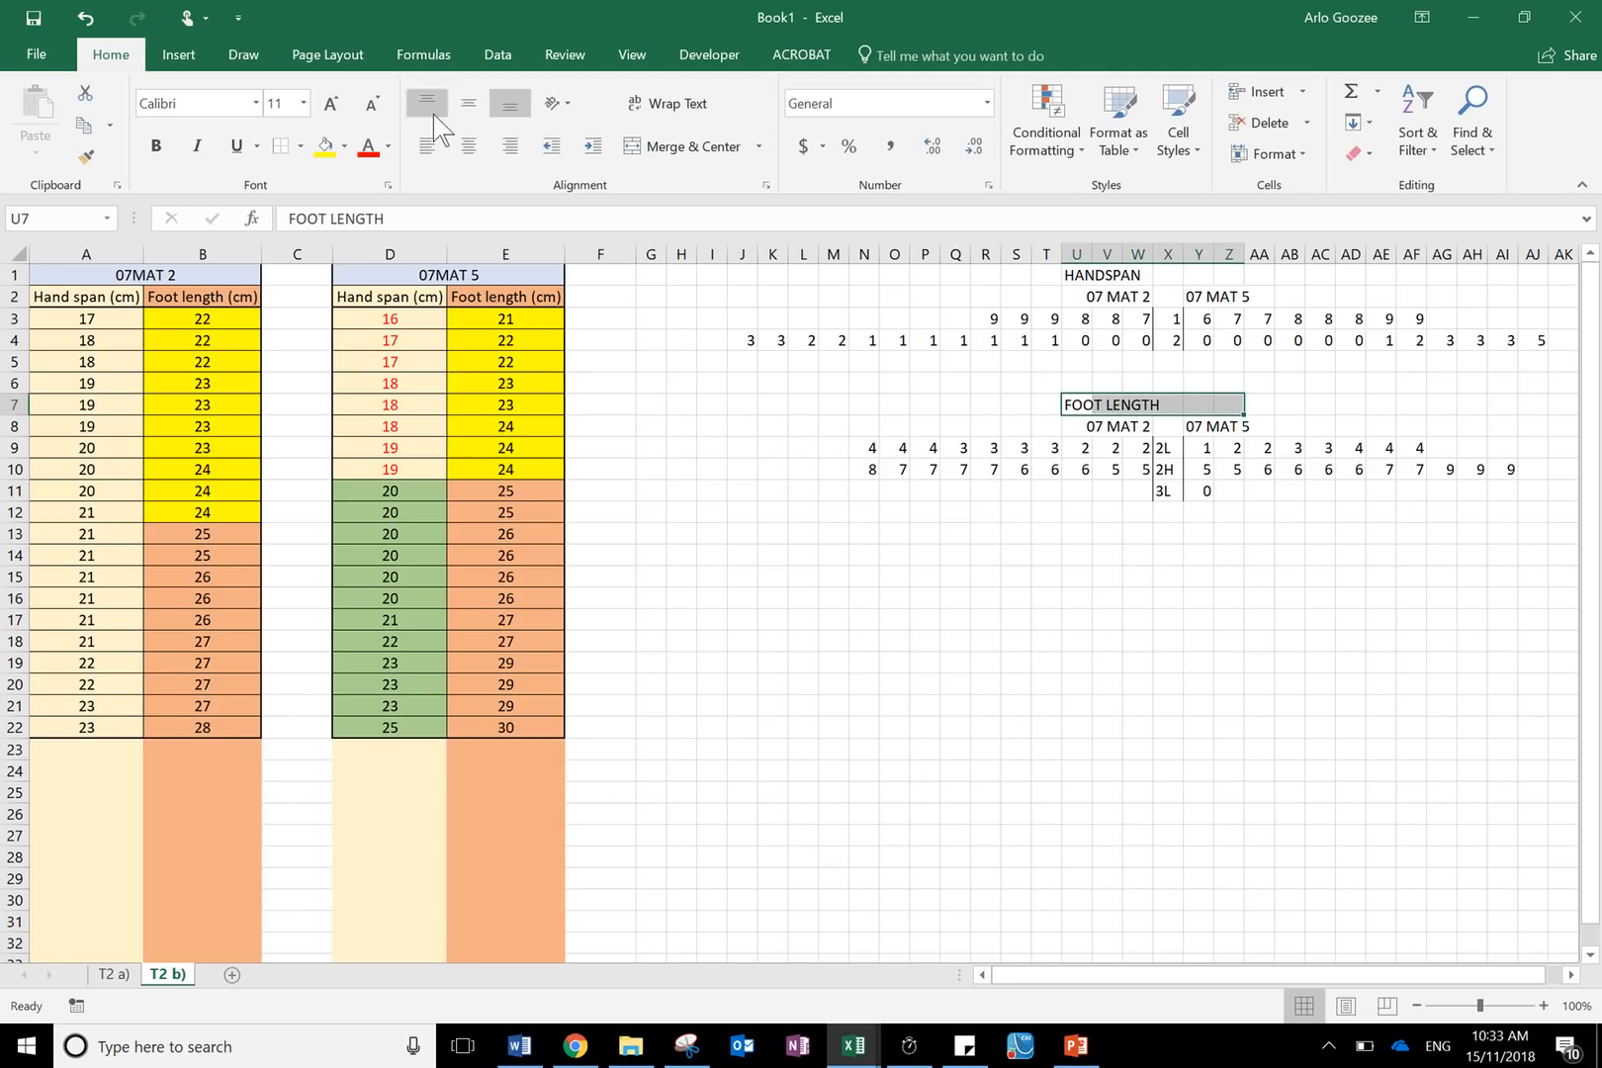
{"action": "left_click", "coordinate": [687, 146]}
{"action": "left_click", "coordinate": [1180, 777]}
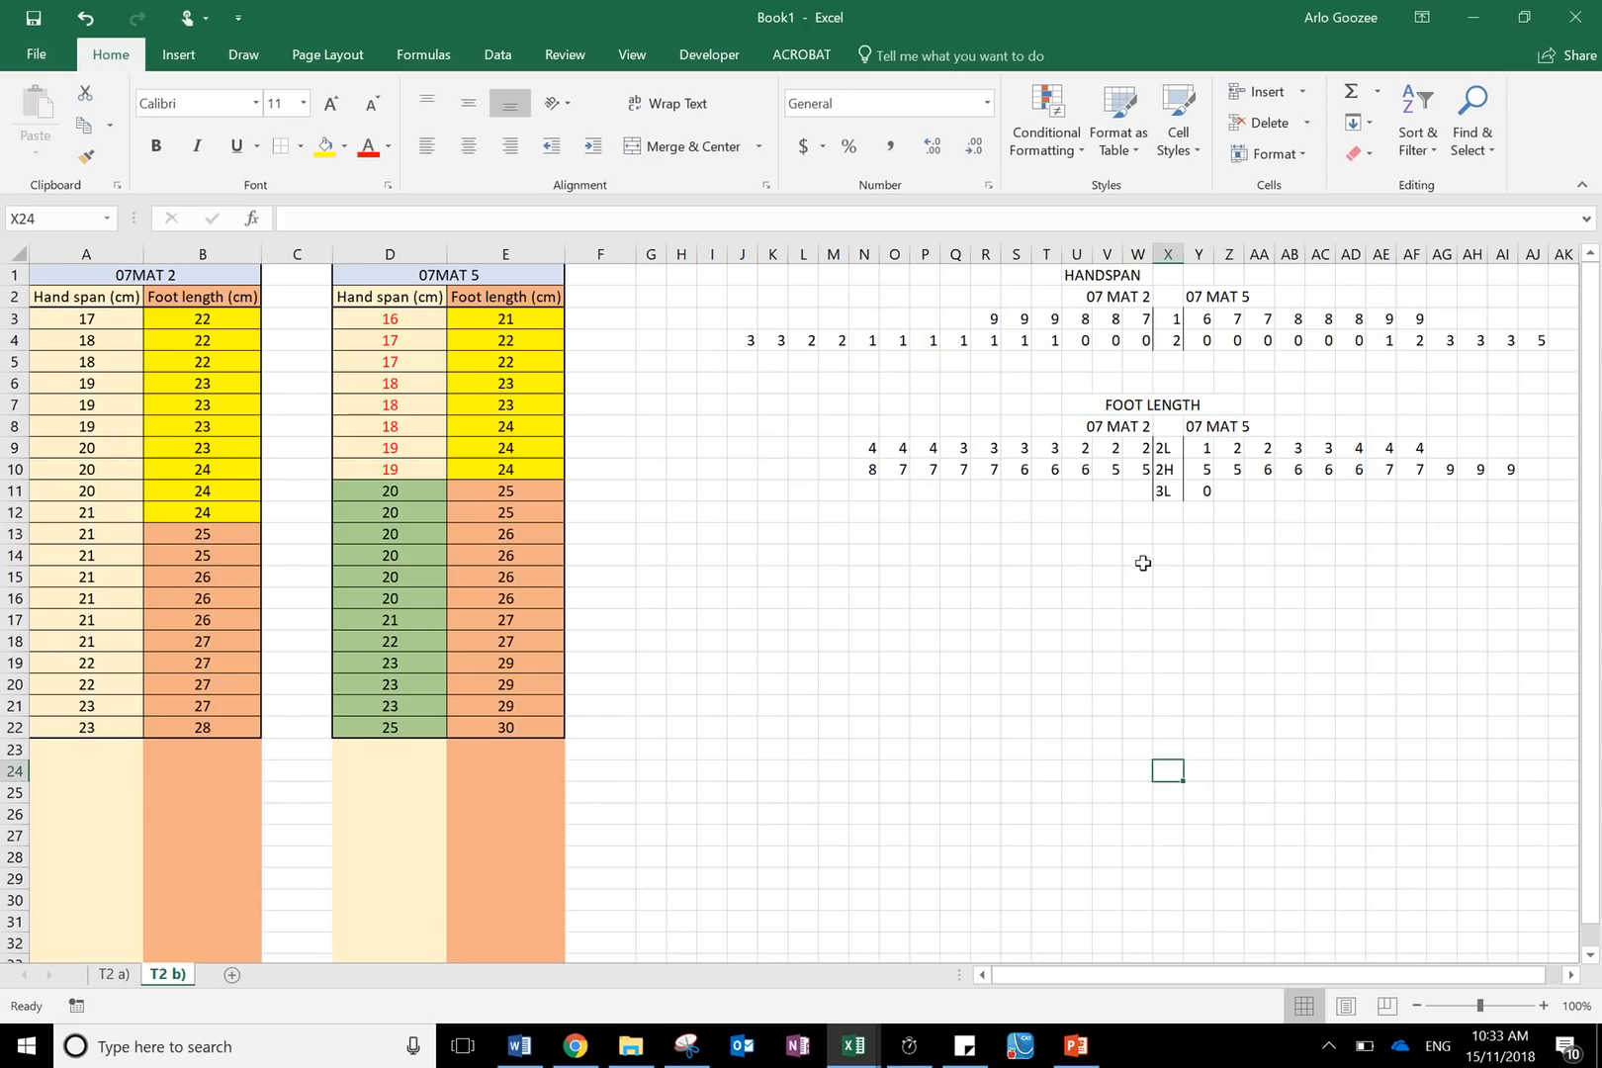
- Merge and centre the HANDSPAN title across U1:AA1
{"action": "left_click", "coordinate": [1168, 404]}
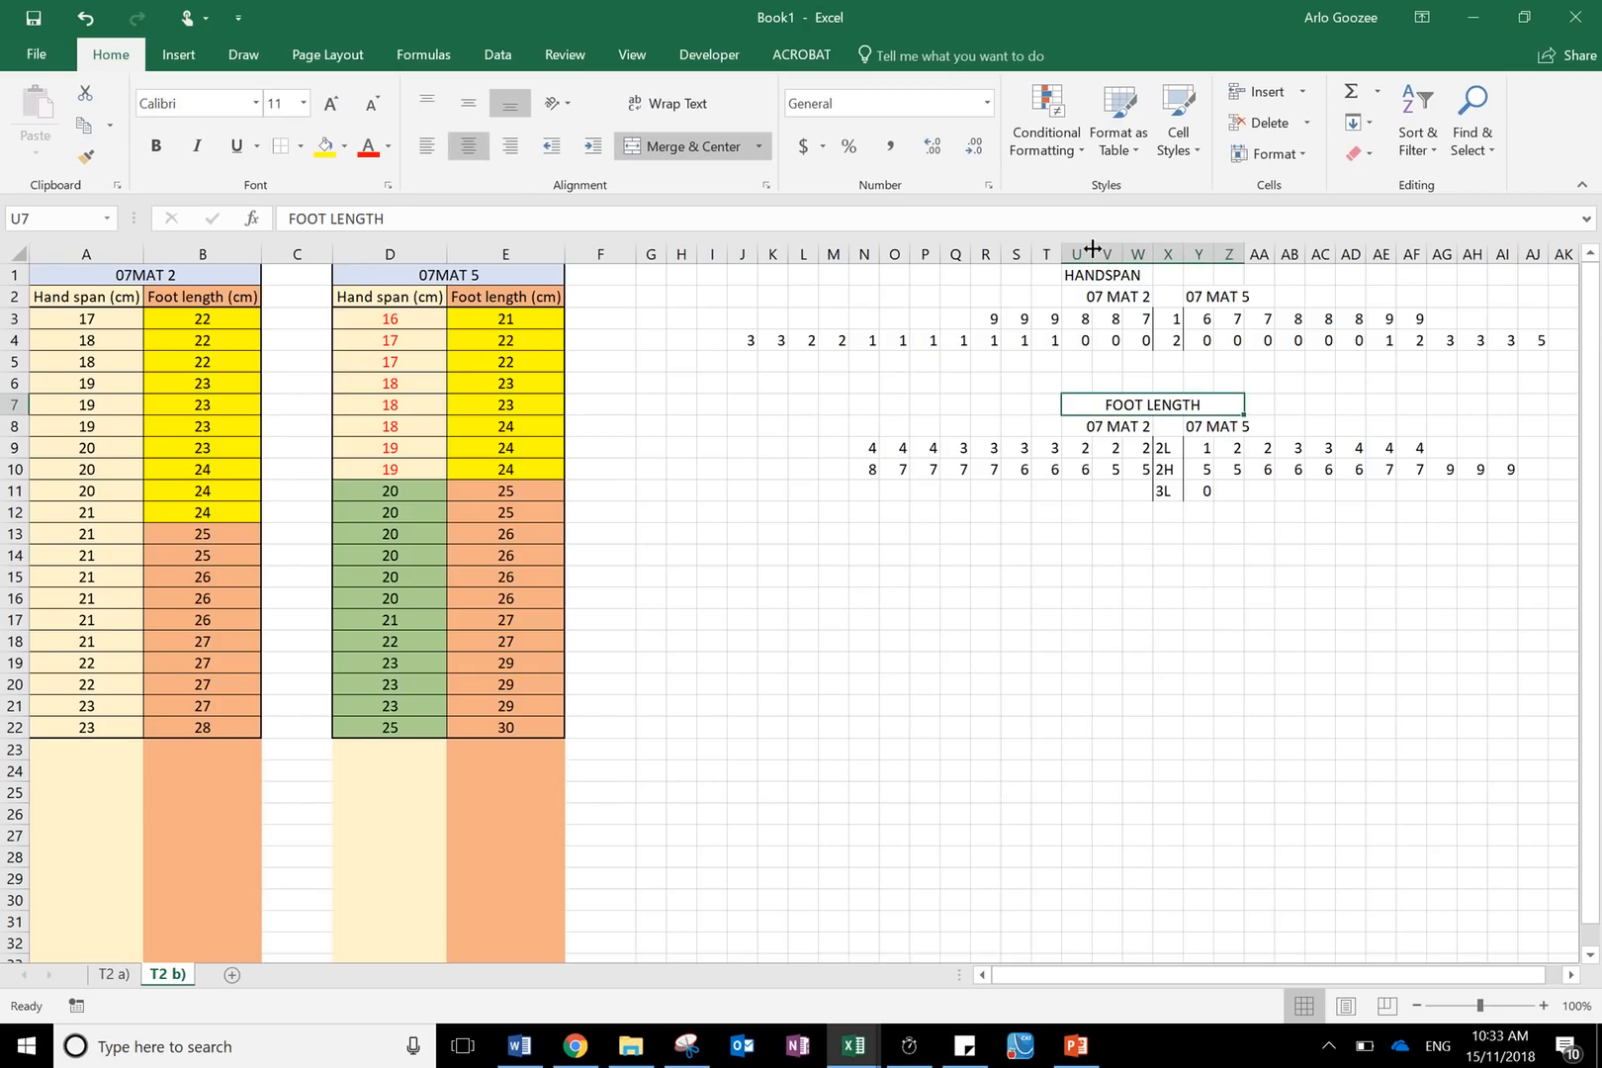
{"action": "left_click_drag", "start_coordinate": [1081, 273], "coordinate": [1263, 274]}
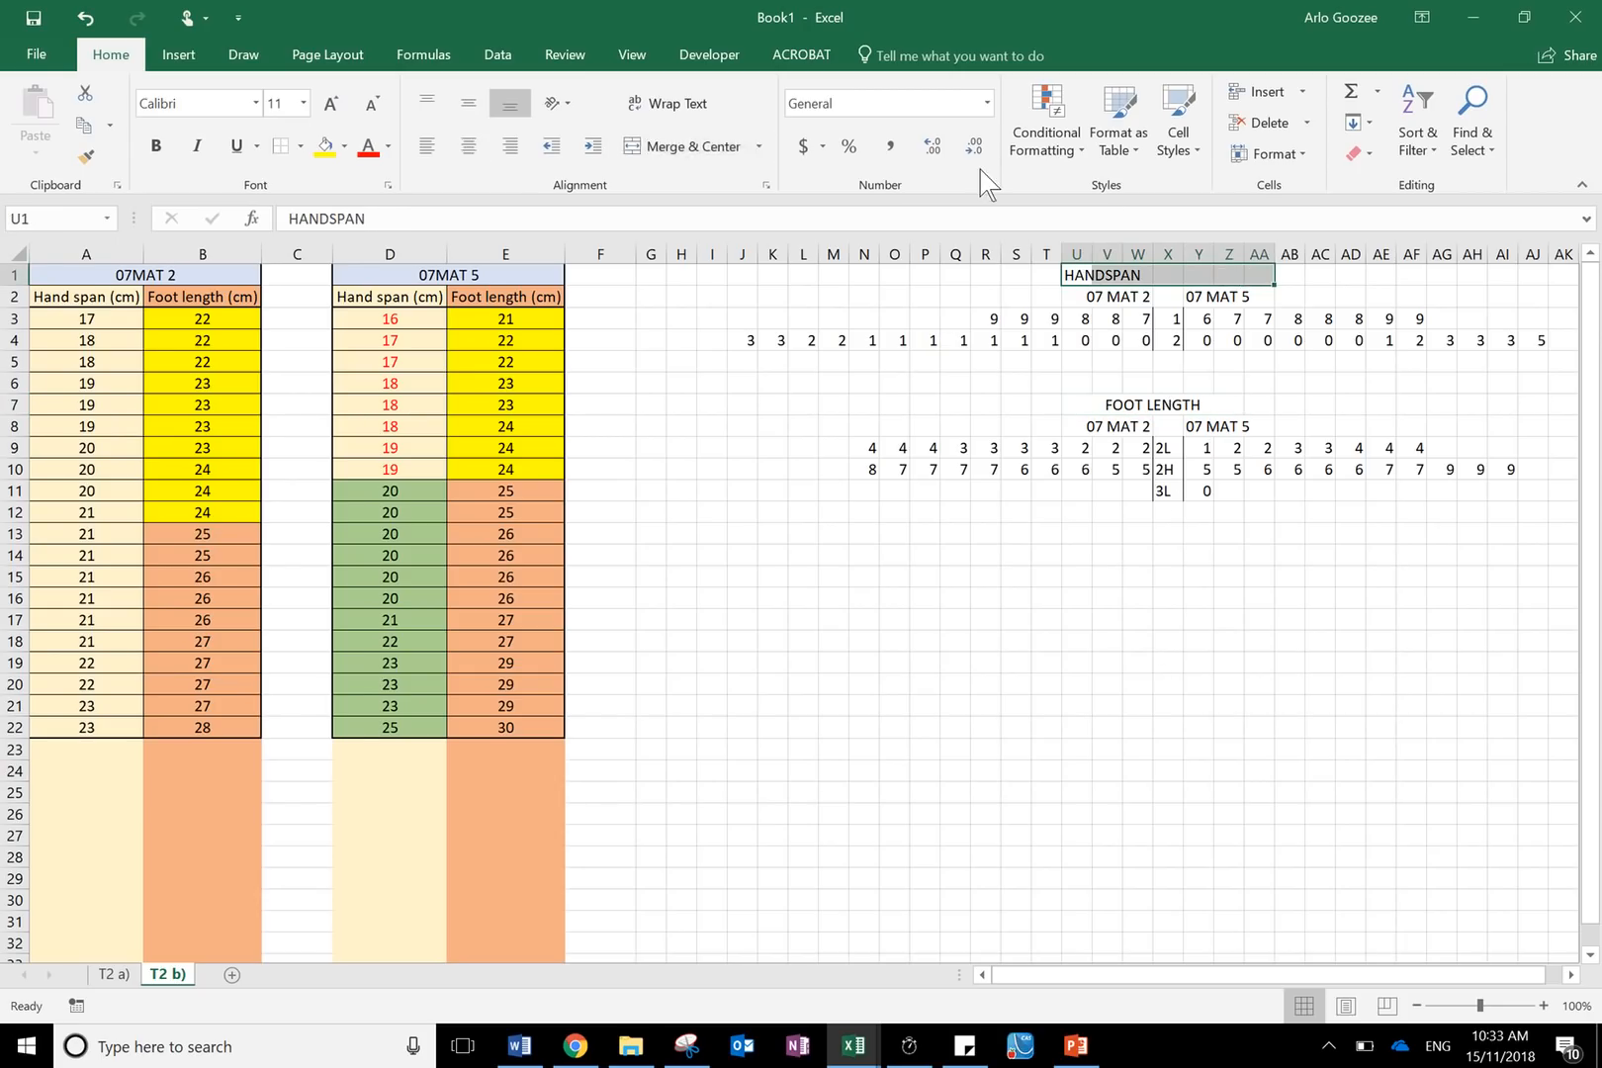
{"action": "left_click", "coordinate": [653, 141]}
{"action": "left_click", "coordinate": [1013, 618]}
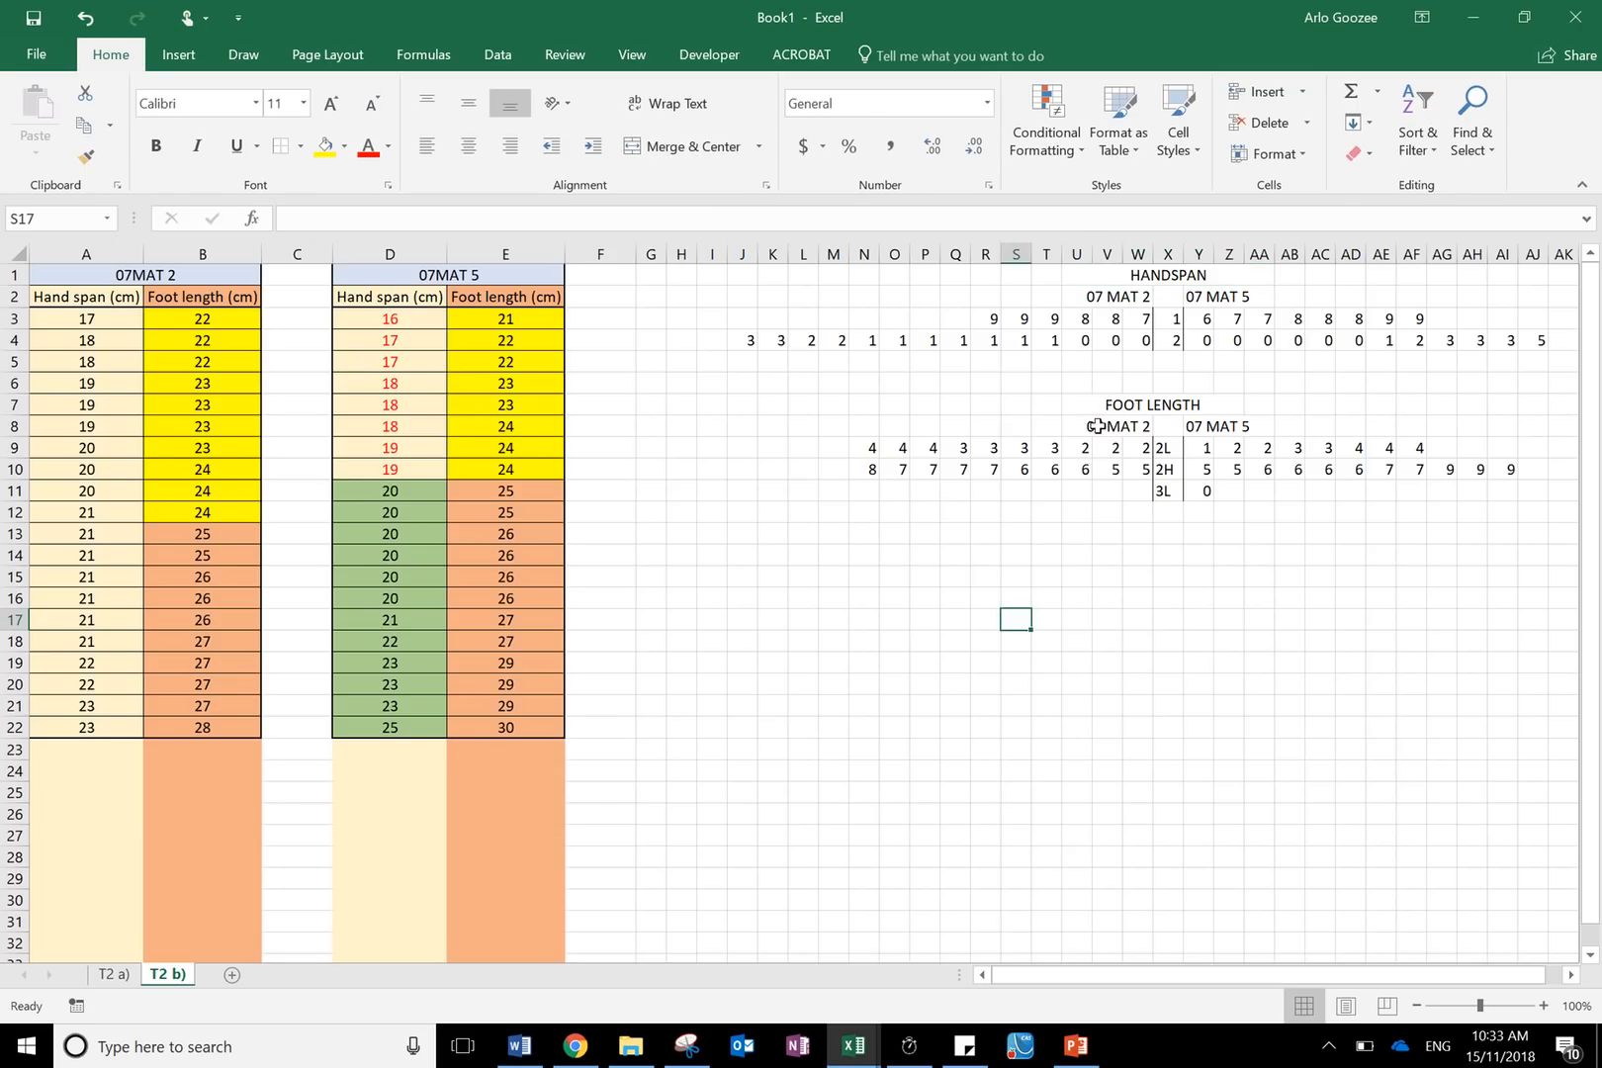
- Merge and centre the FOOT LENGTH title across U7:AA7
{"action": "left_click_drag", "start_coordinate": [1083, 407], "coordinate": [1259, 405]}
{"action": "left_click", "coordinate": [653, 148]}
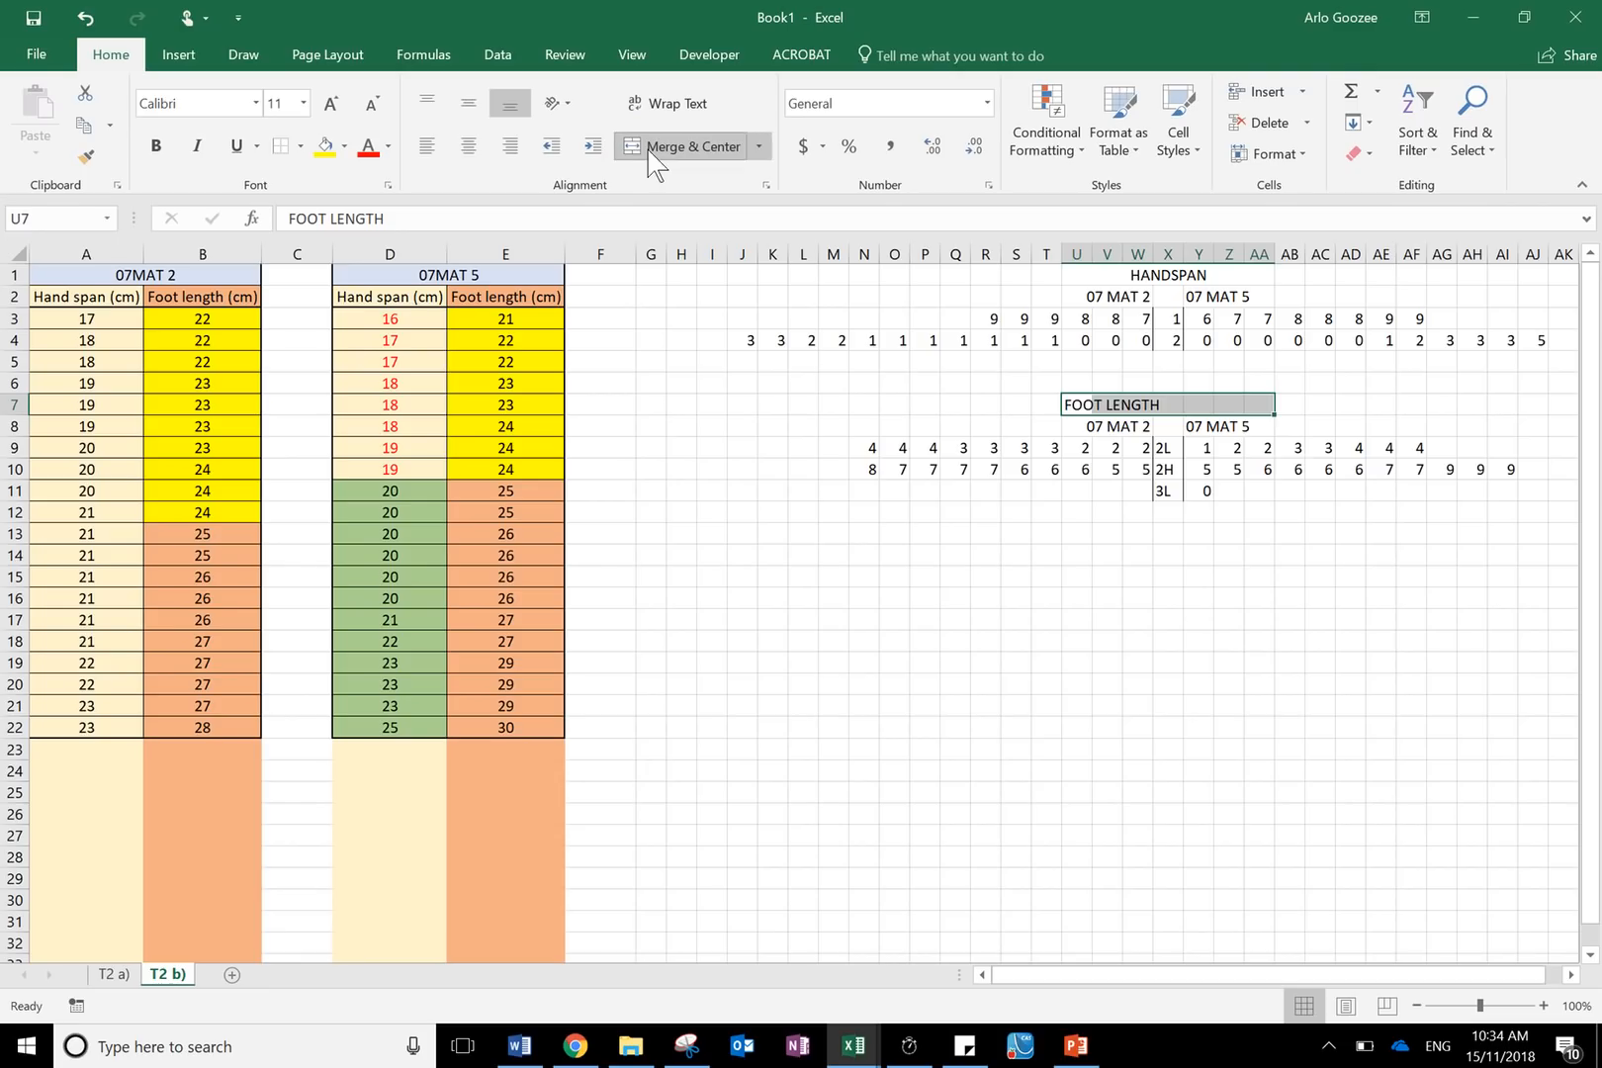
{"action": "left_click", "coordinate": [653, 148]}
{"action": "left_click", "coordinate": [1004, 727]}
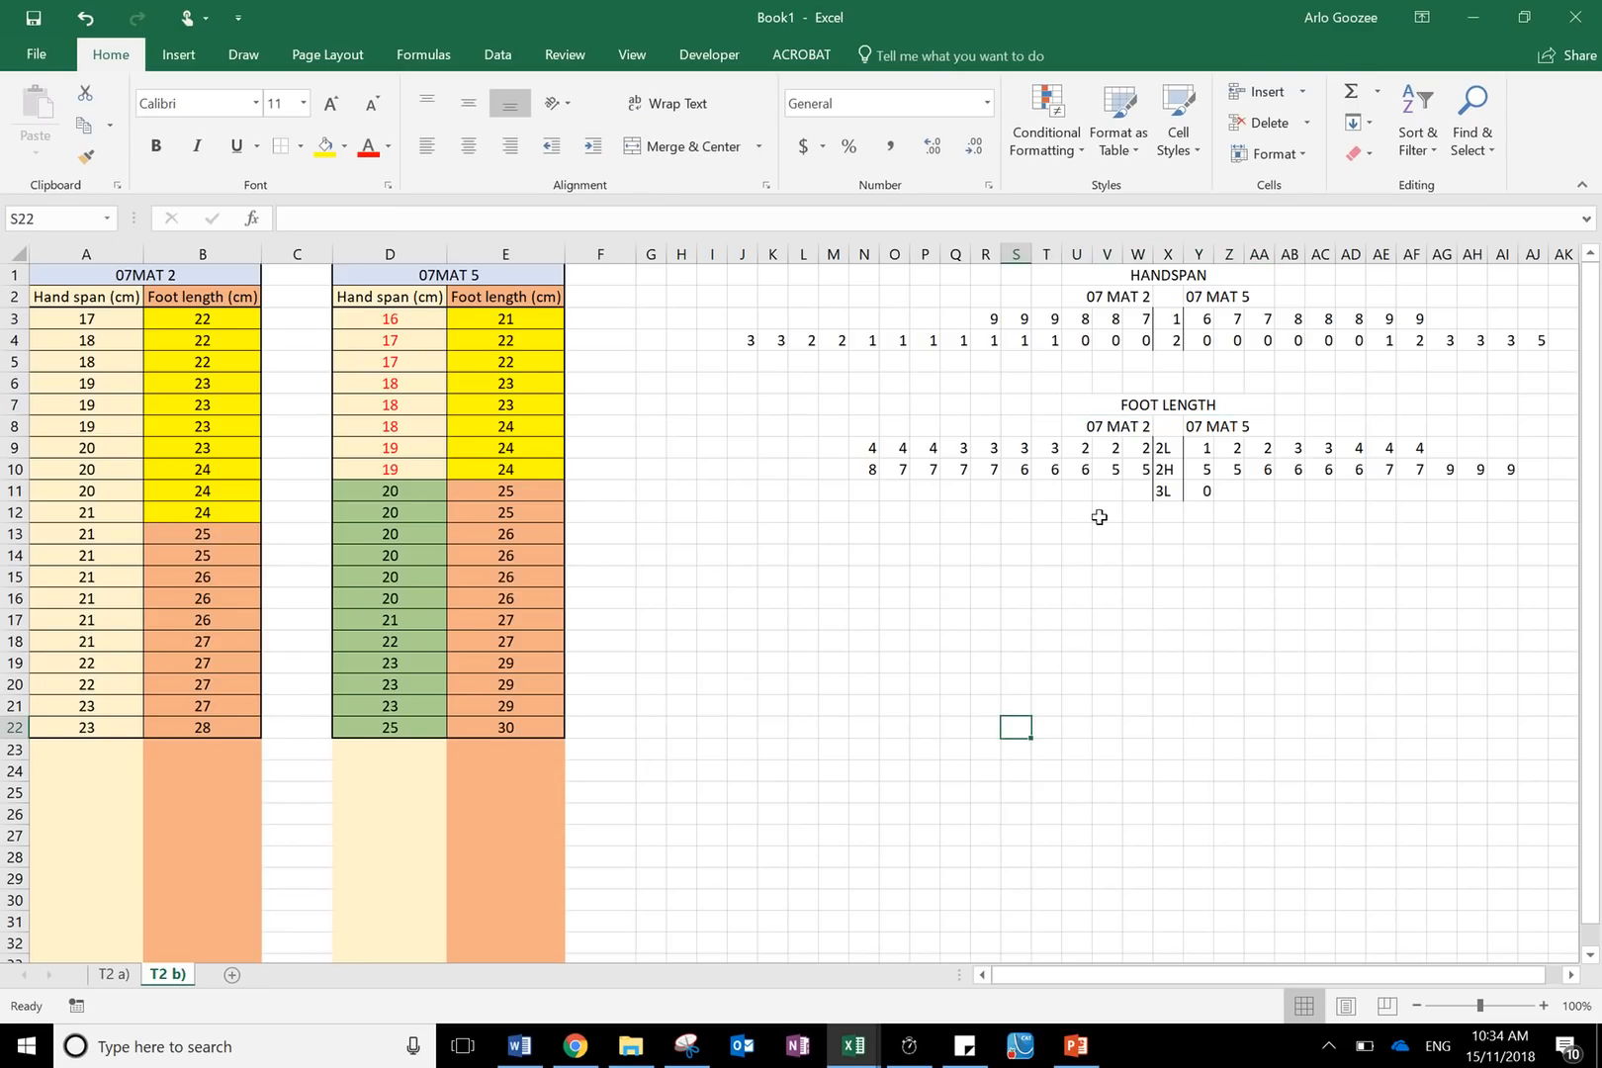
- Enter the label Key in X14 below the plots
{"action": "left_click", "coordinate": [1146, 573]}
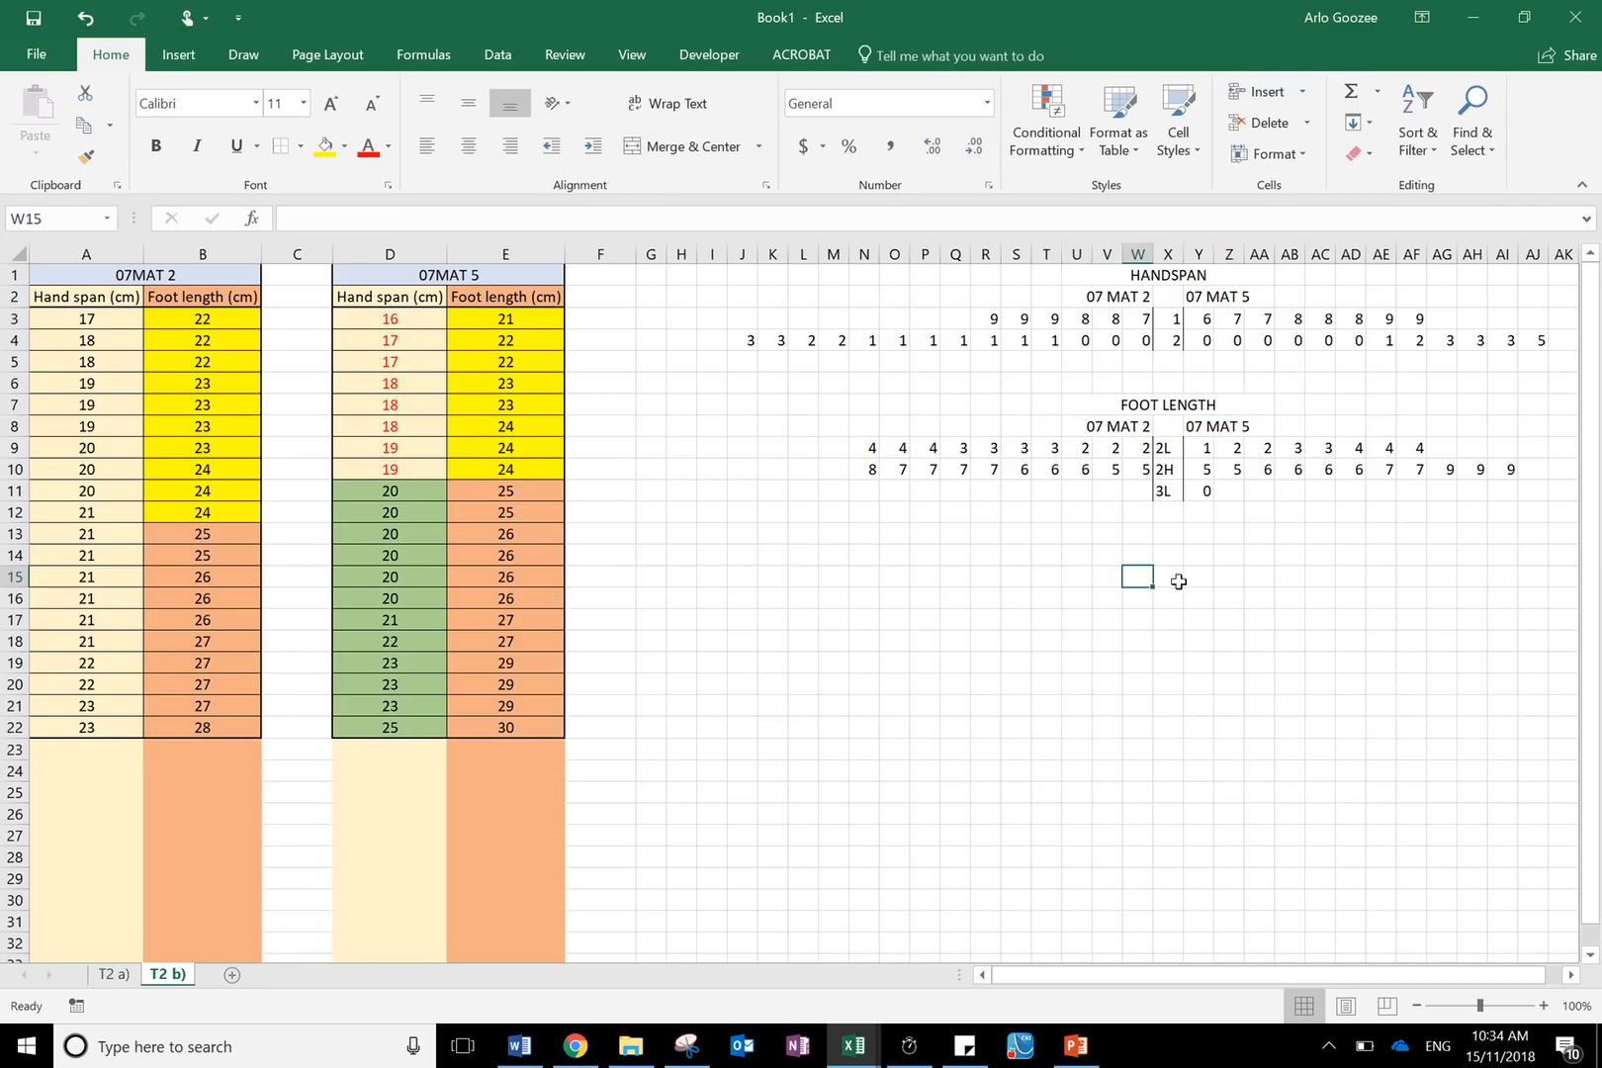
{"action": "left_click", "coordinate": [1173, 556]}
{"action": "type", "text": "Key"}
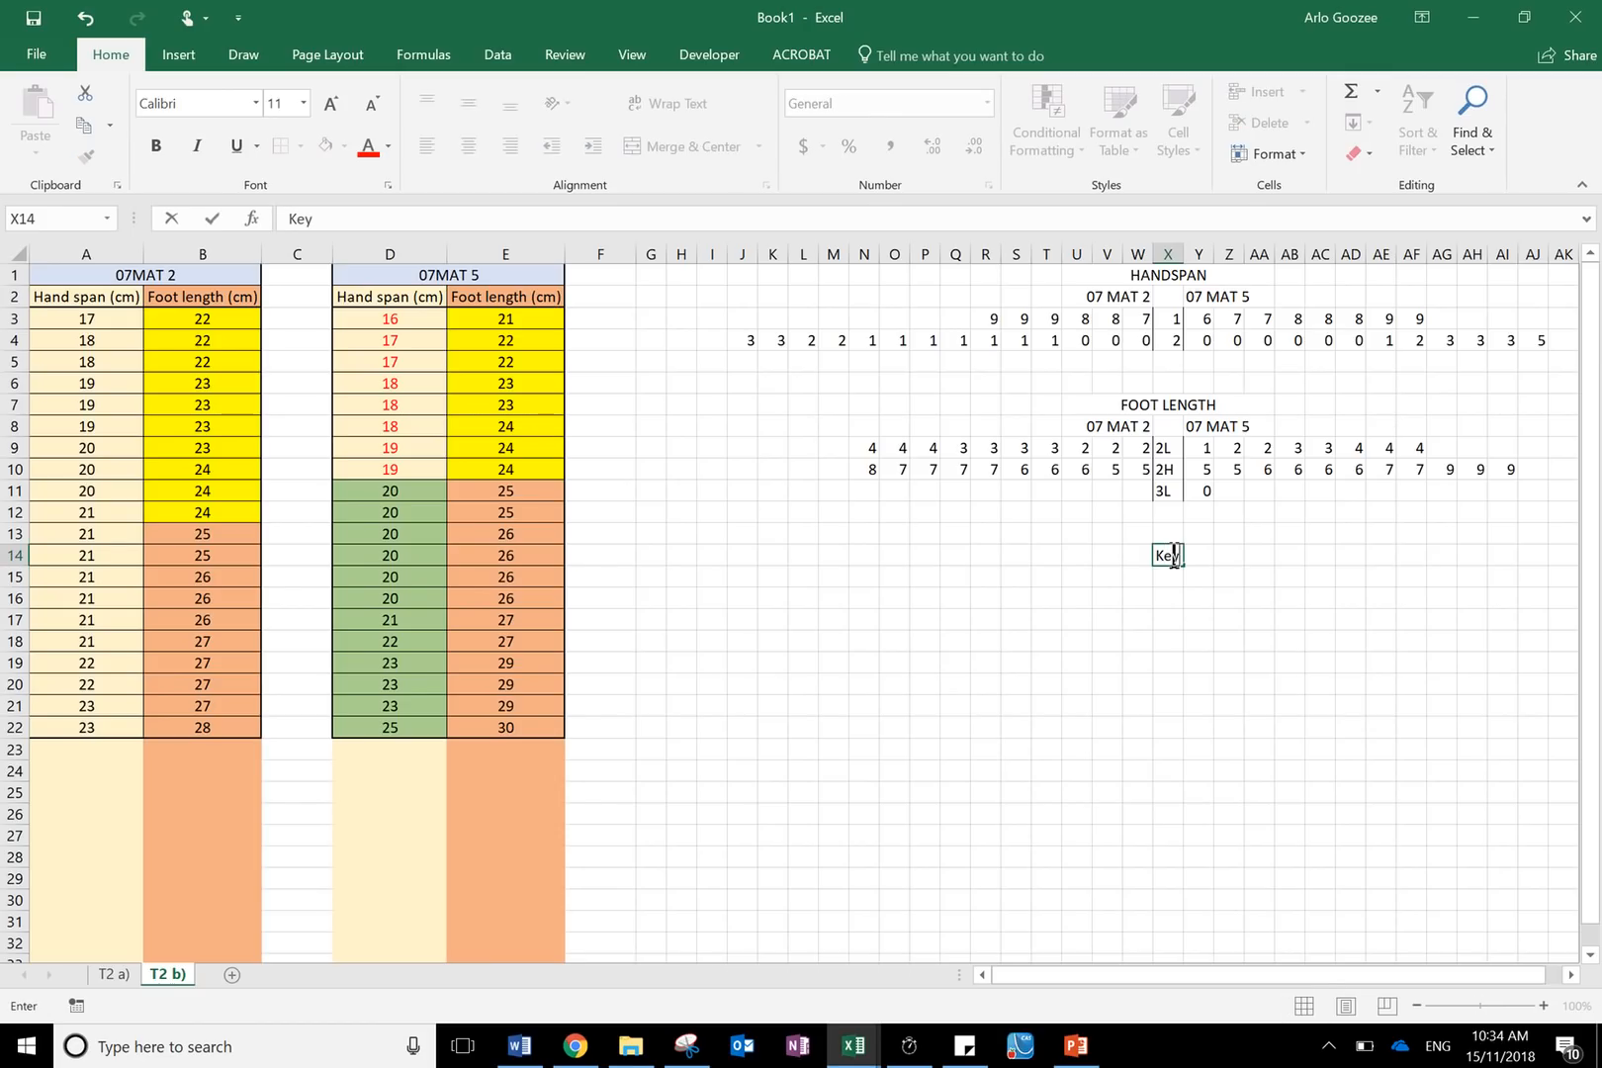
{"action": "key", "text": "Return"}
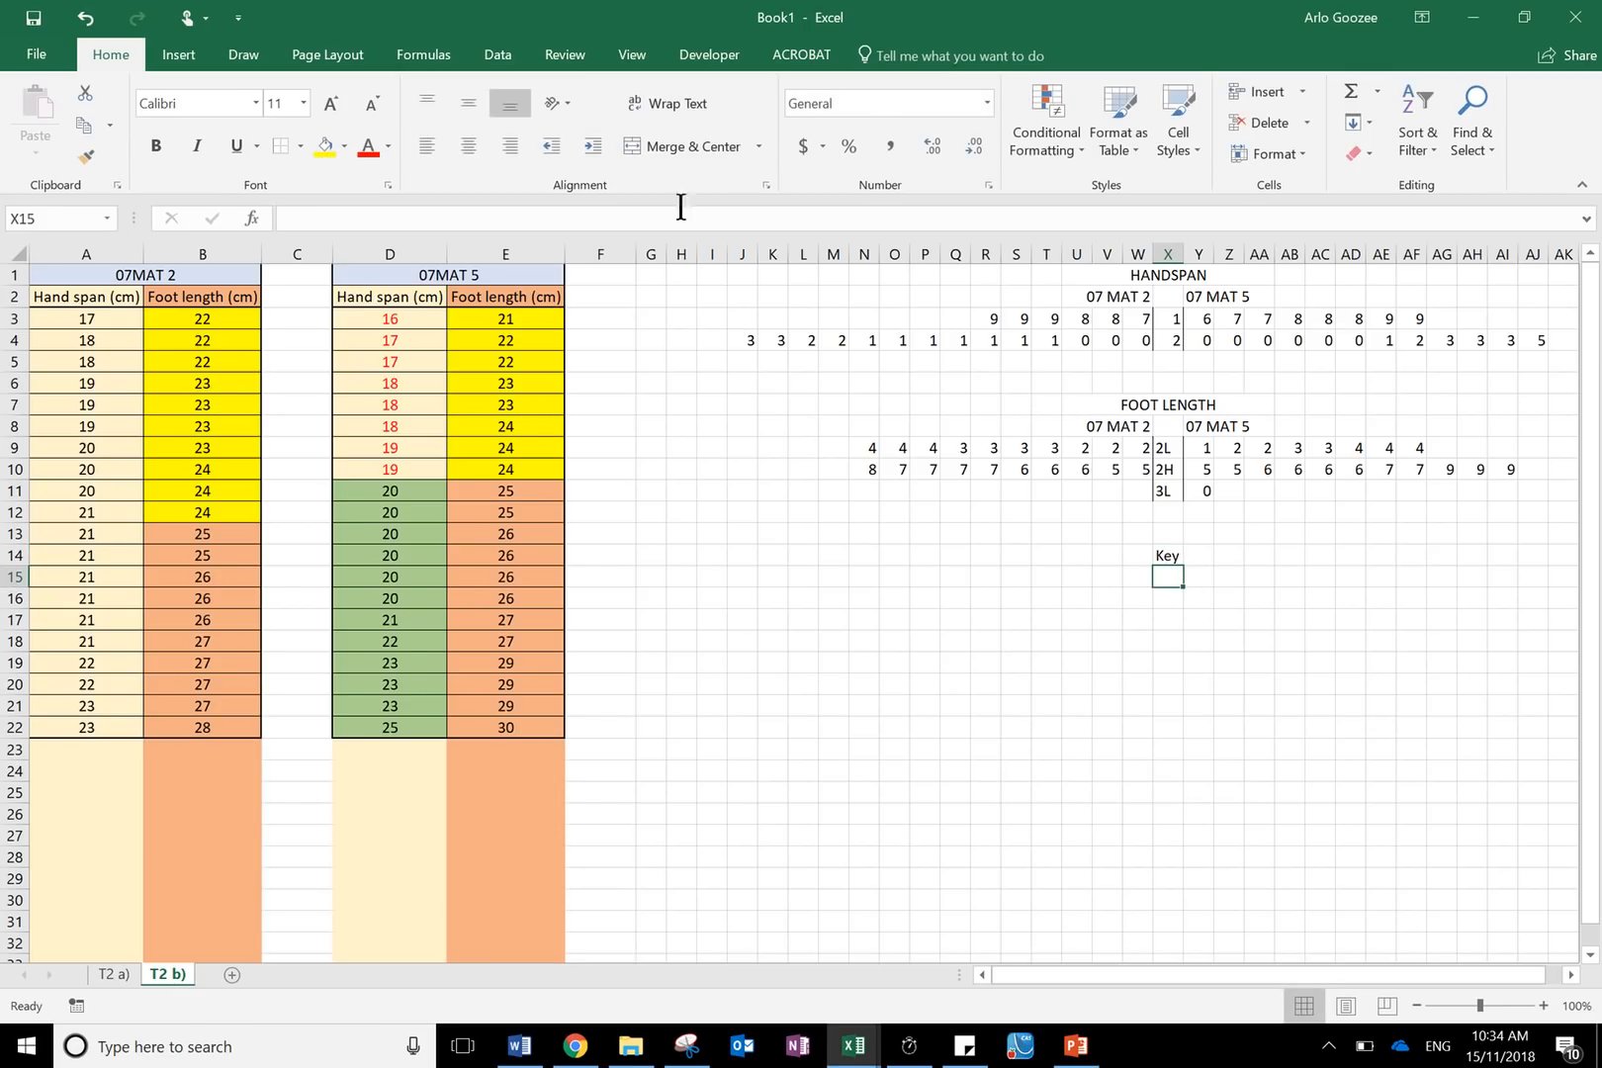
- Enter the key stem 1 in X15 and give it a right border
{"action": "type", "text": "1"}
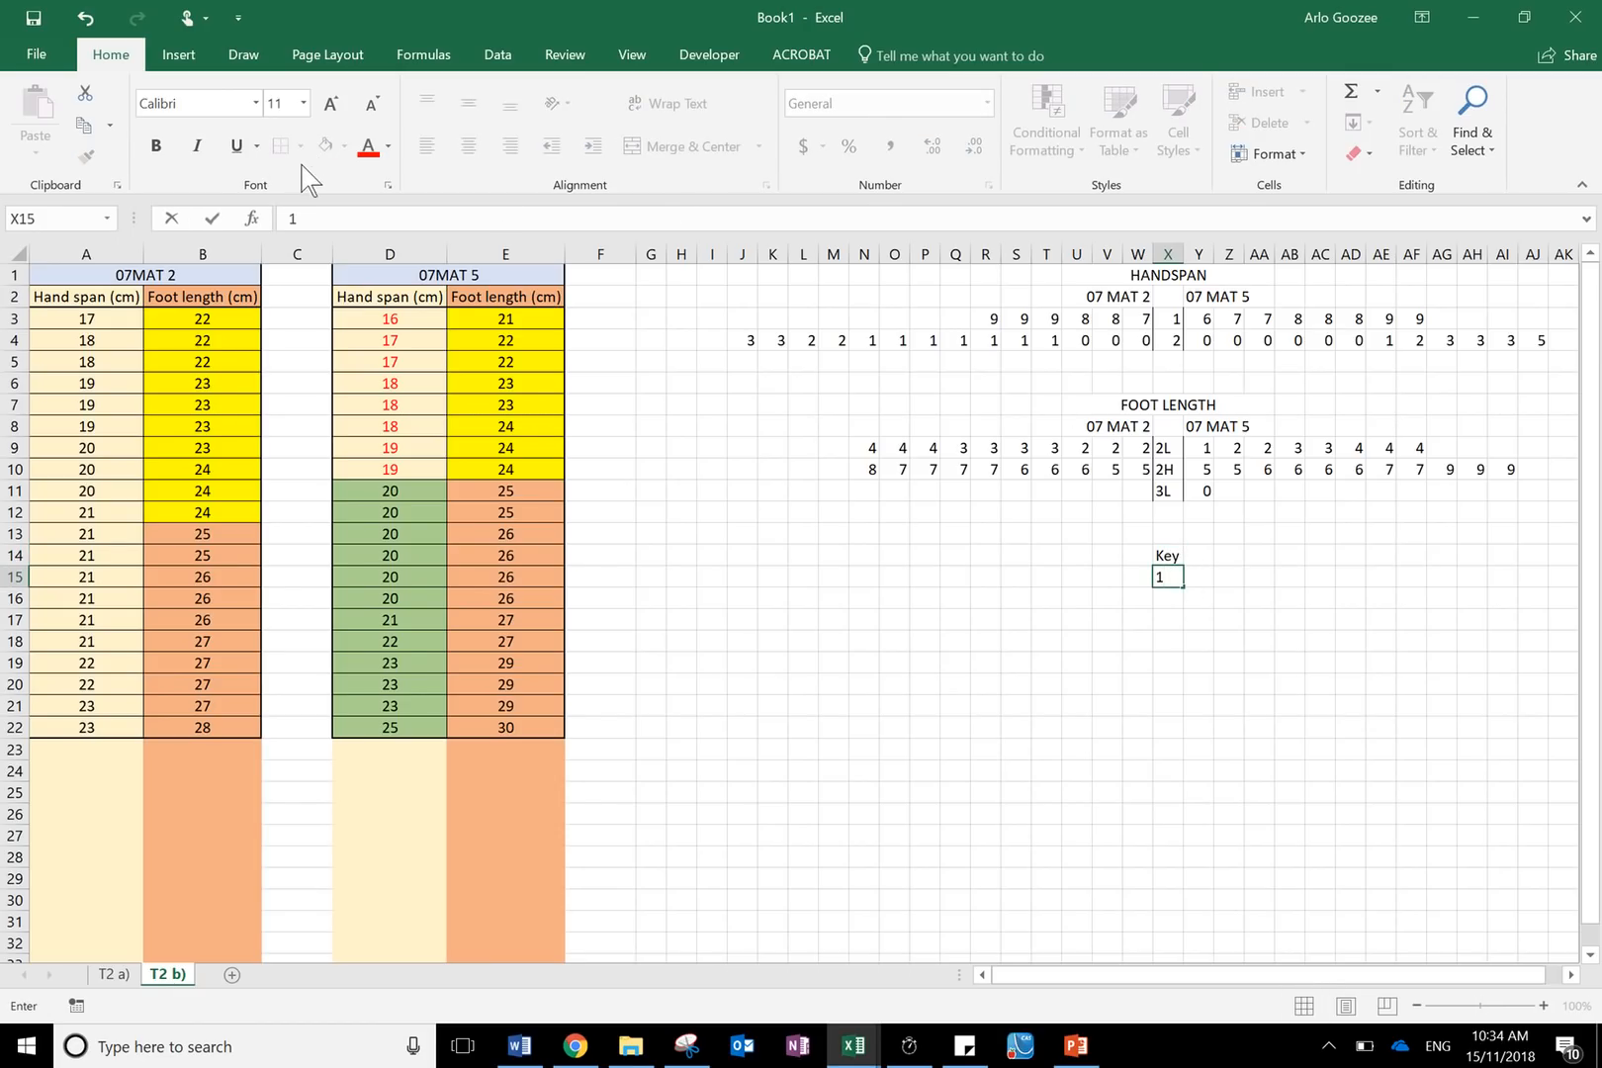
{"action": "left_click", "coordinate": [830, 494]}
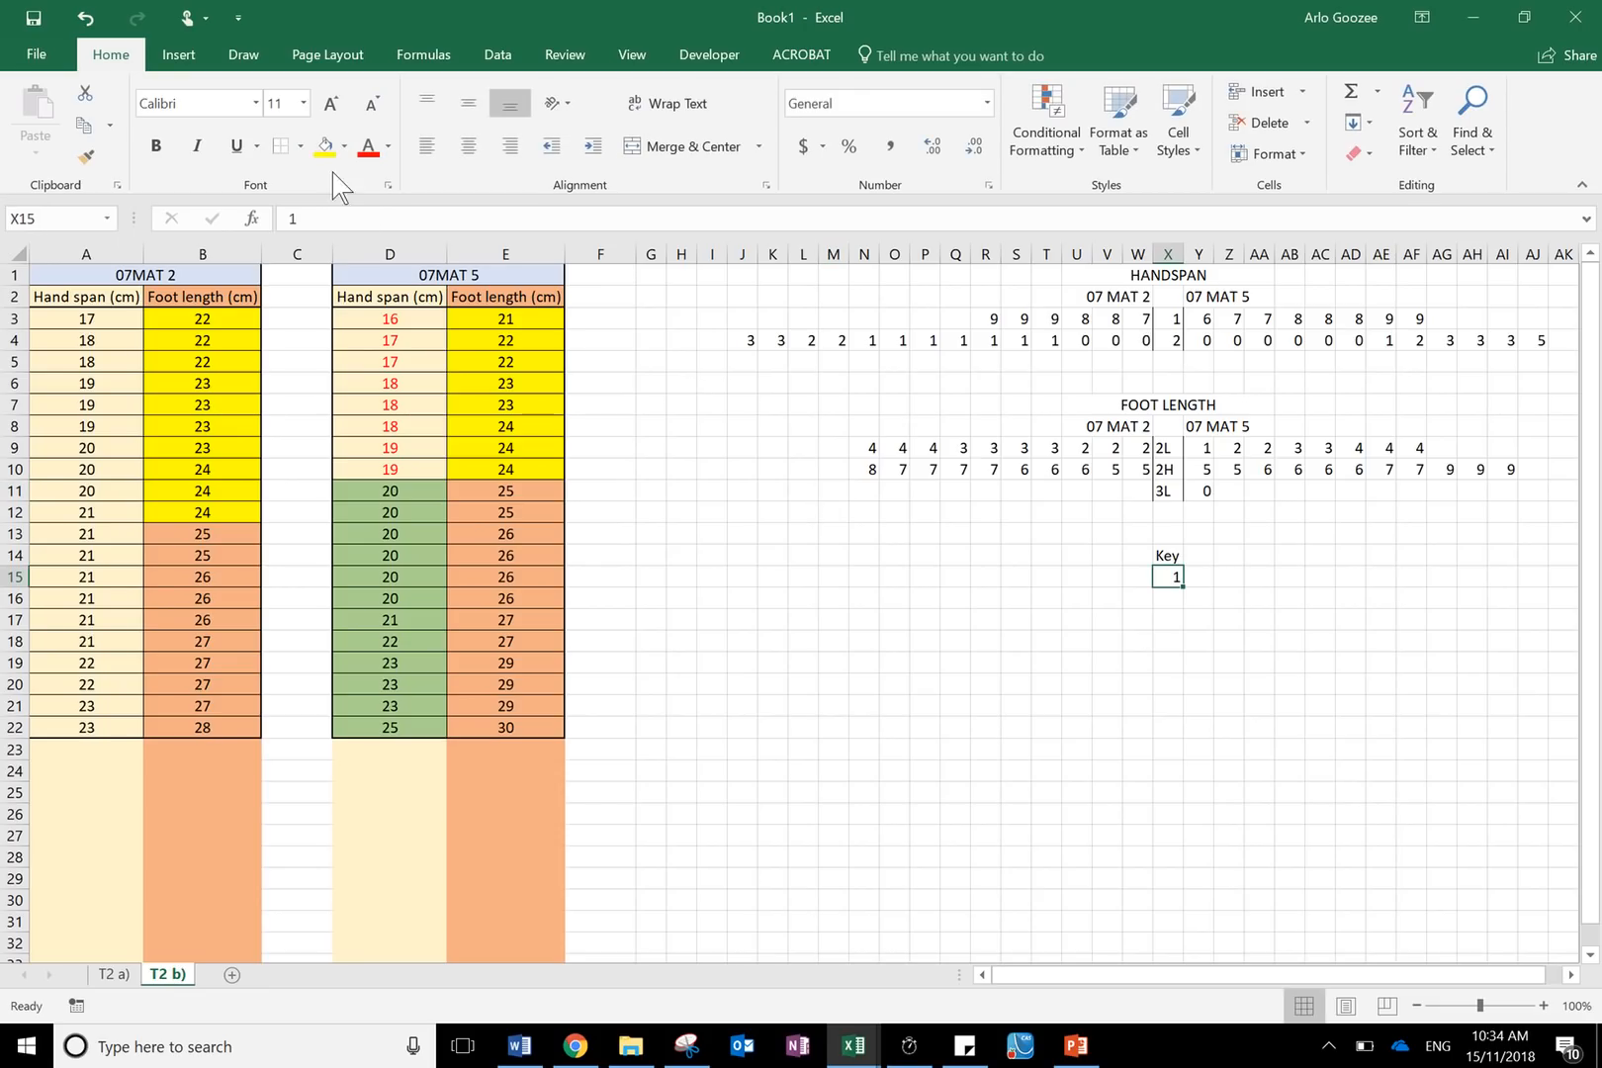
{"action": "left_click", "coordinate": [301, 146]}
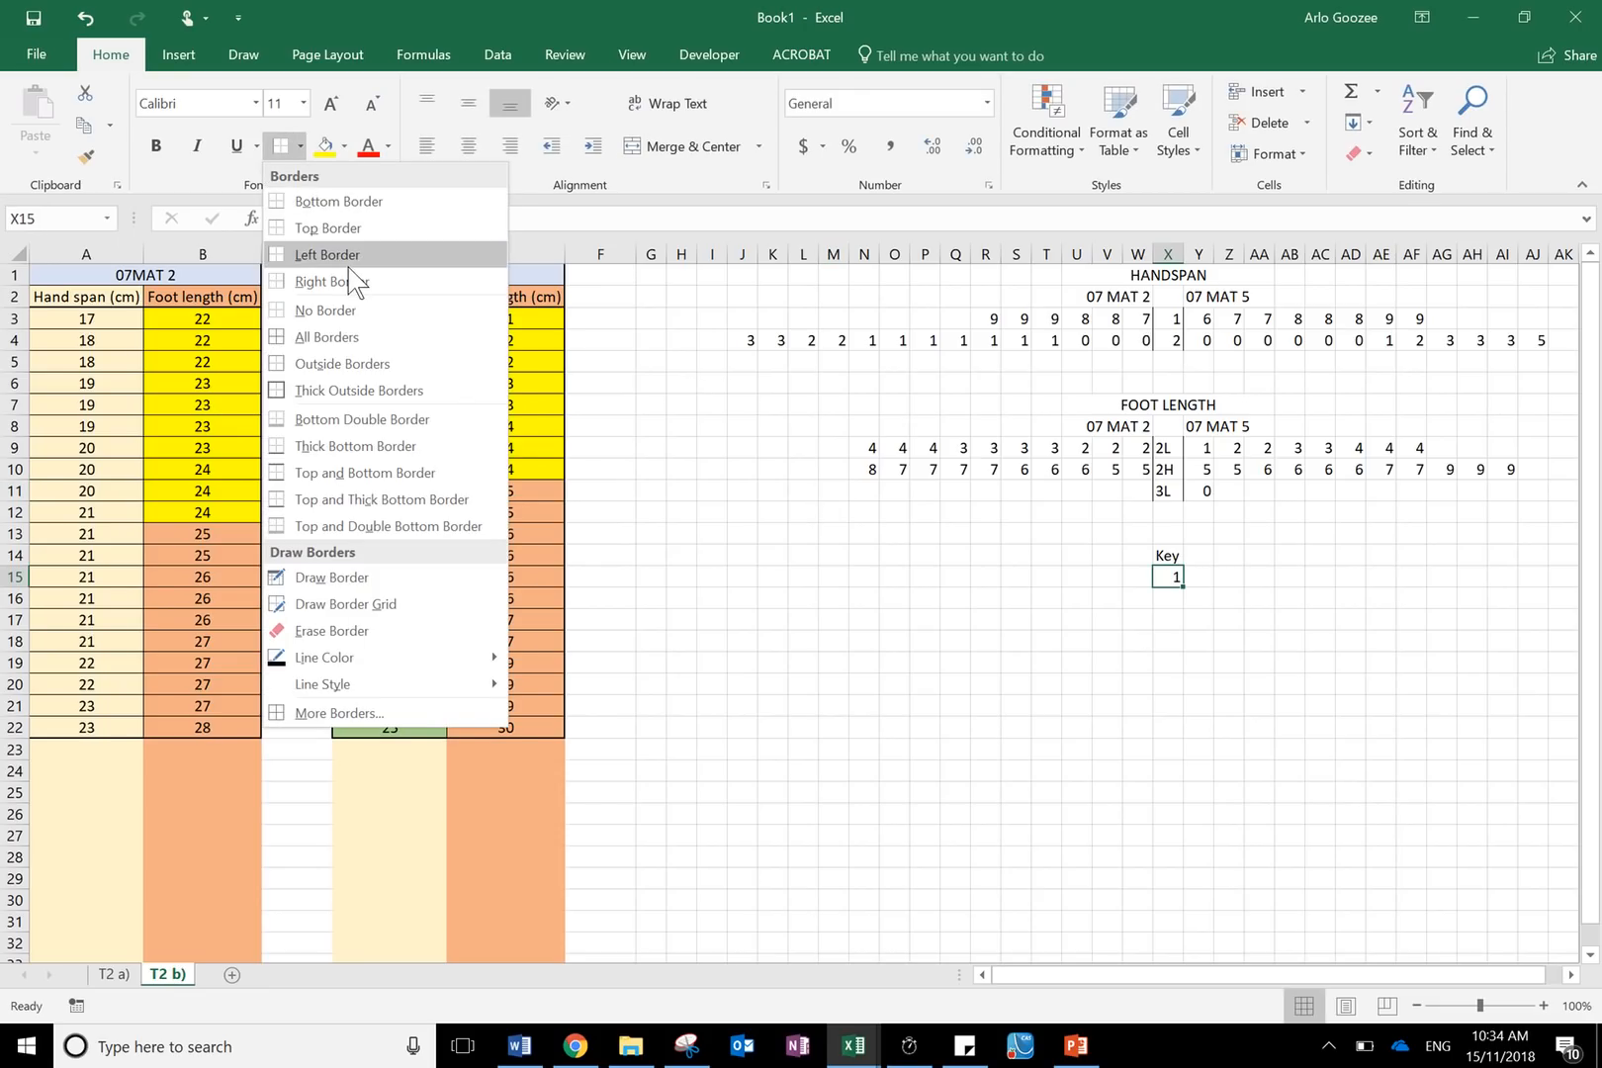
{"action": "left_click", "coordinate": [348, 282]}
- Enter the key leaf 4 in Y15
{"action": "left_click", "coordinate": [1199, 580]}
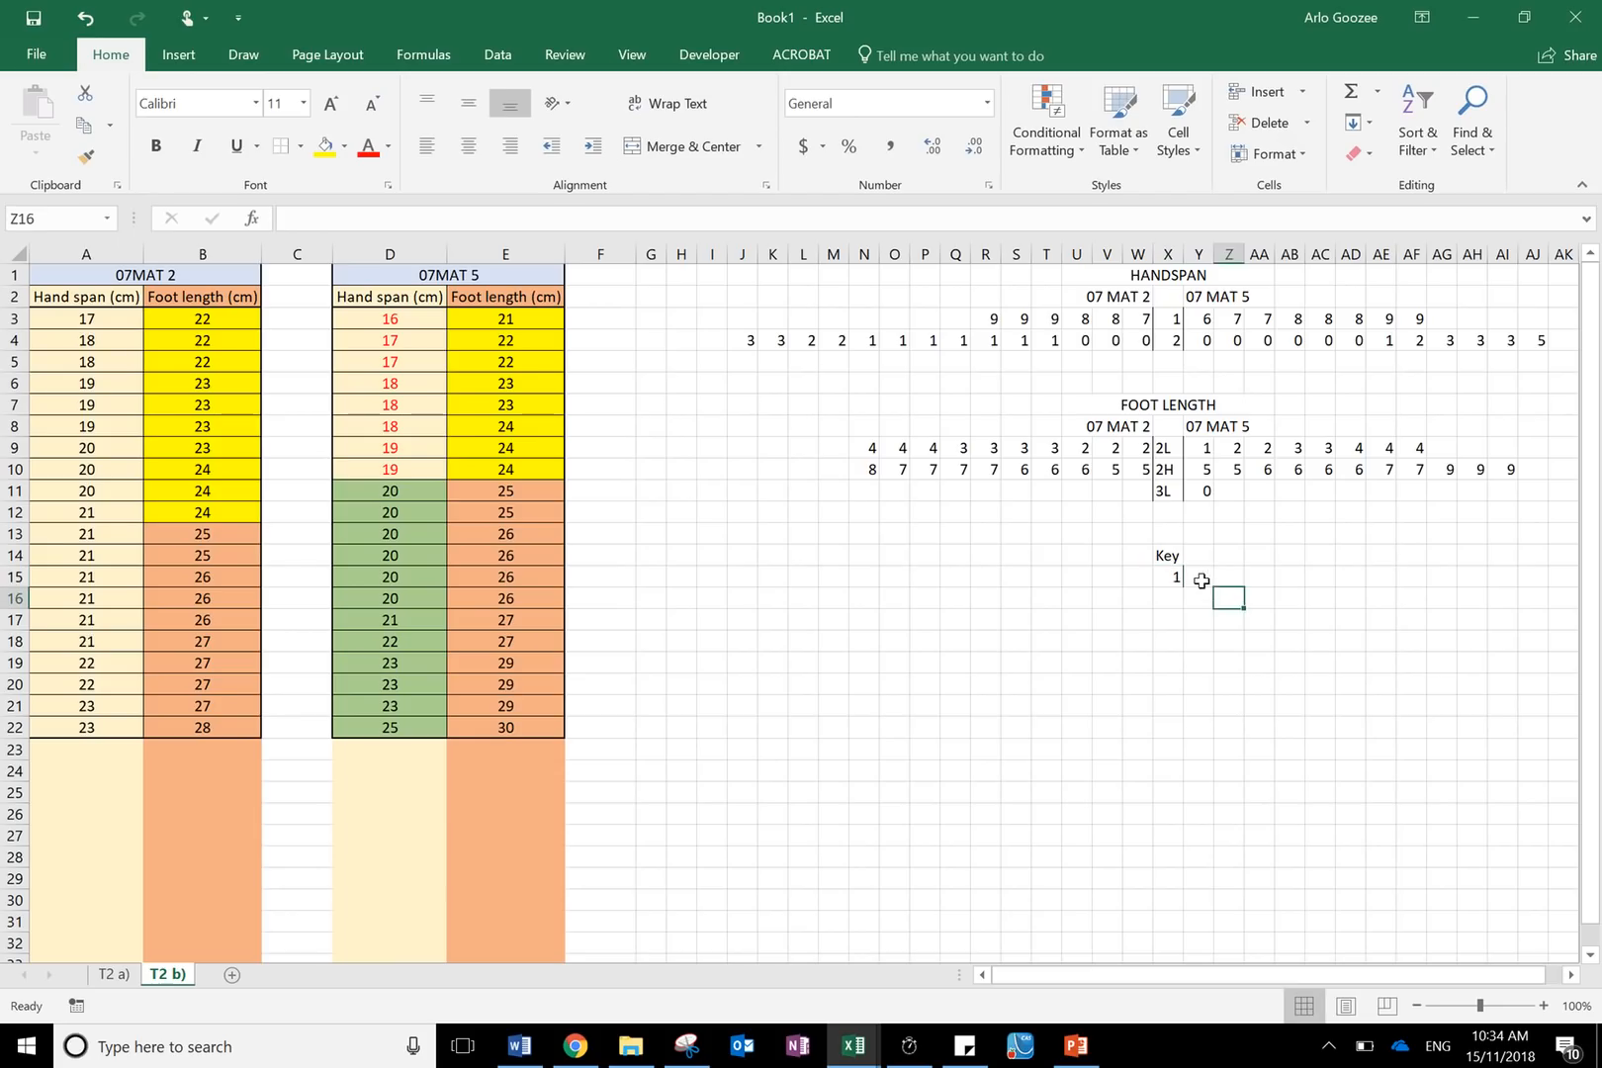
{"action": "type", "text": "4"}
{"action": "left_click", "coordinate": [1254, 581]}
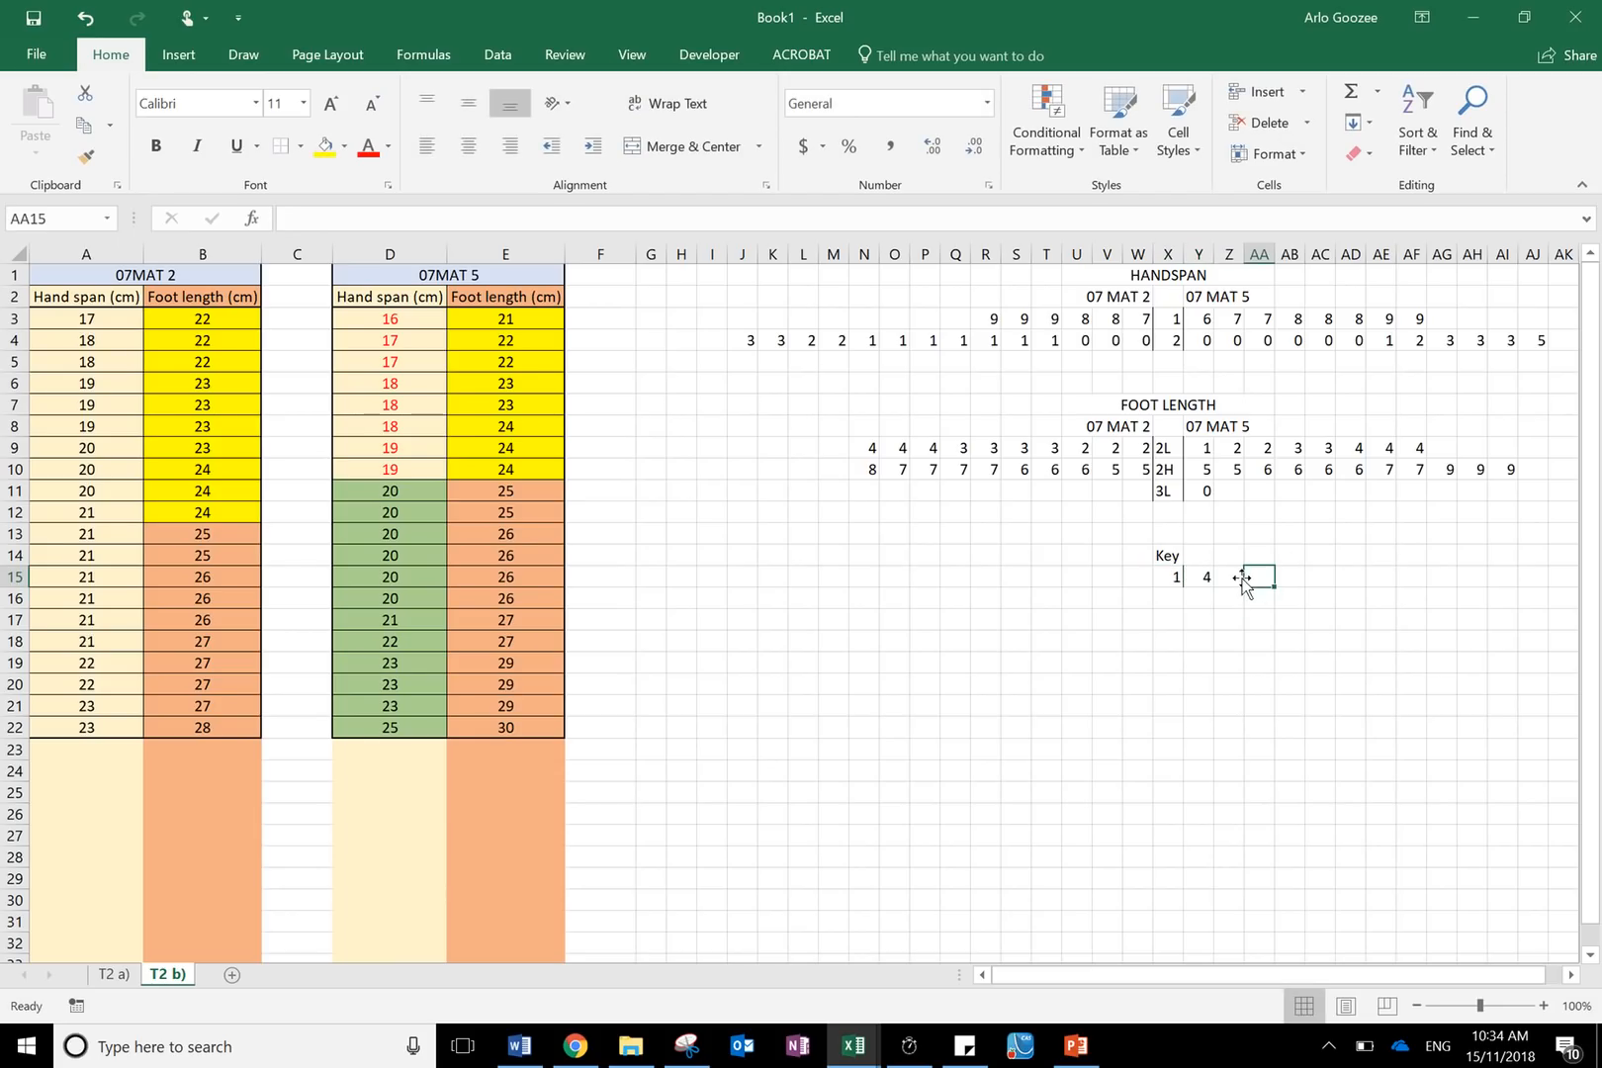
{"action": "type", "text": "="}
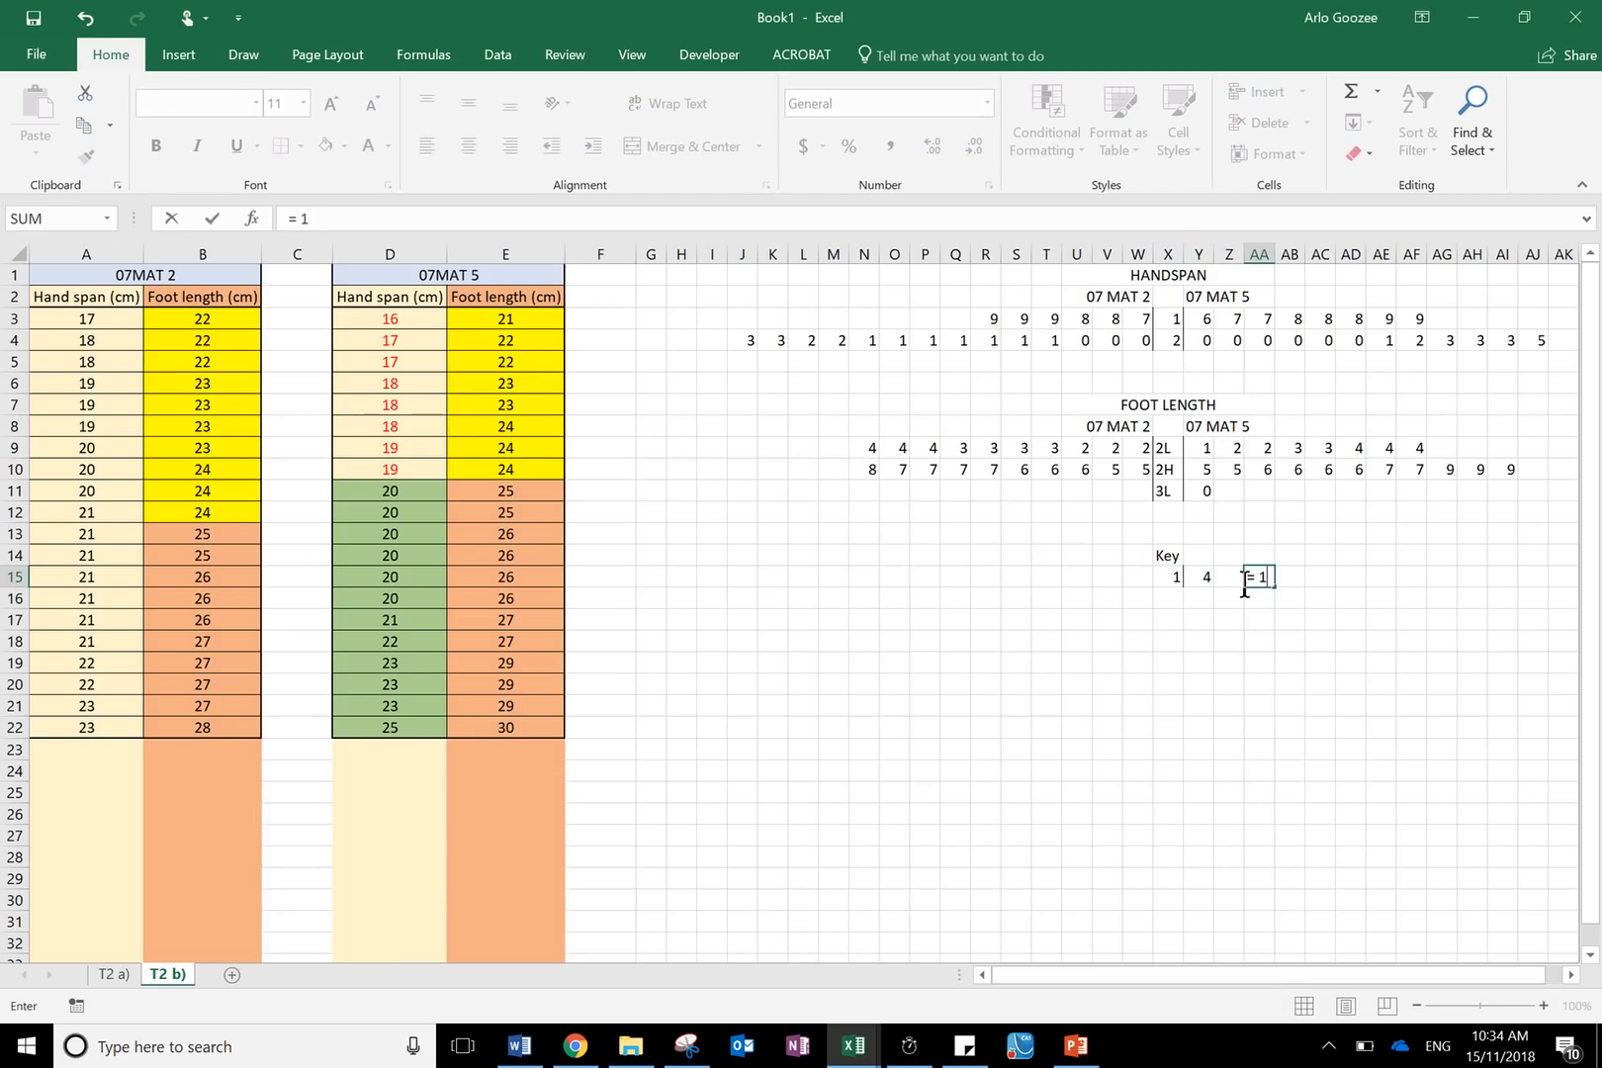
{"action": "type", "text": " 14 cm"}
{"action": "key", "text": "Return"}
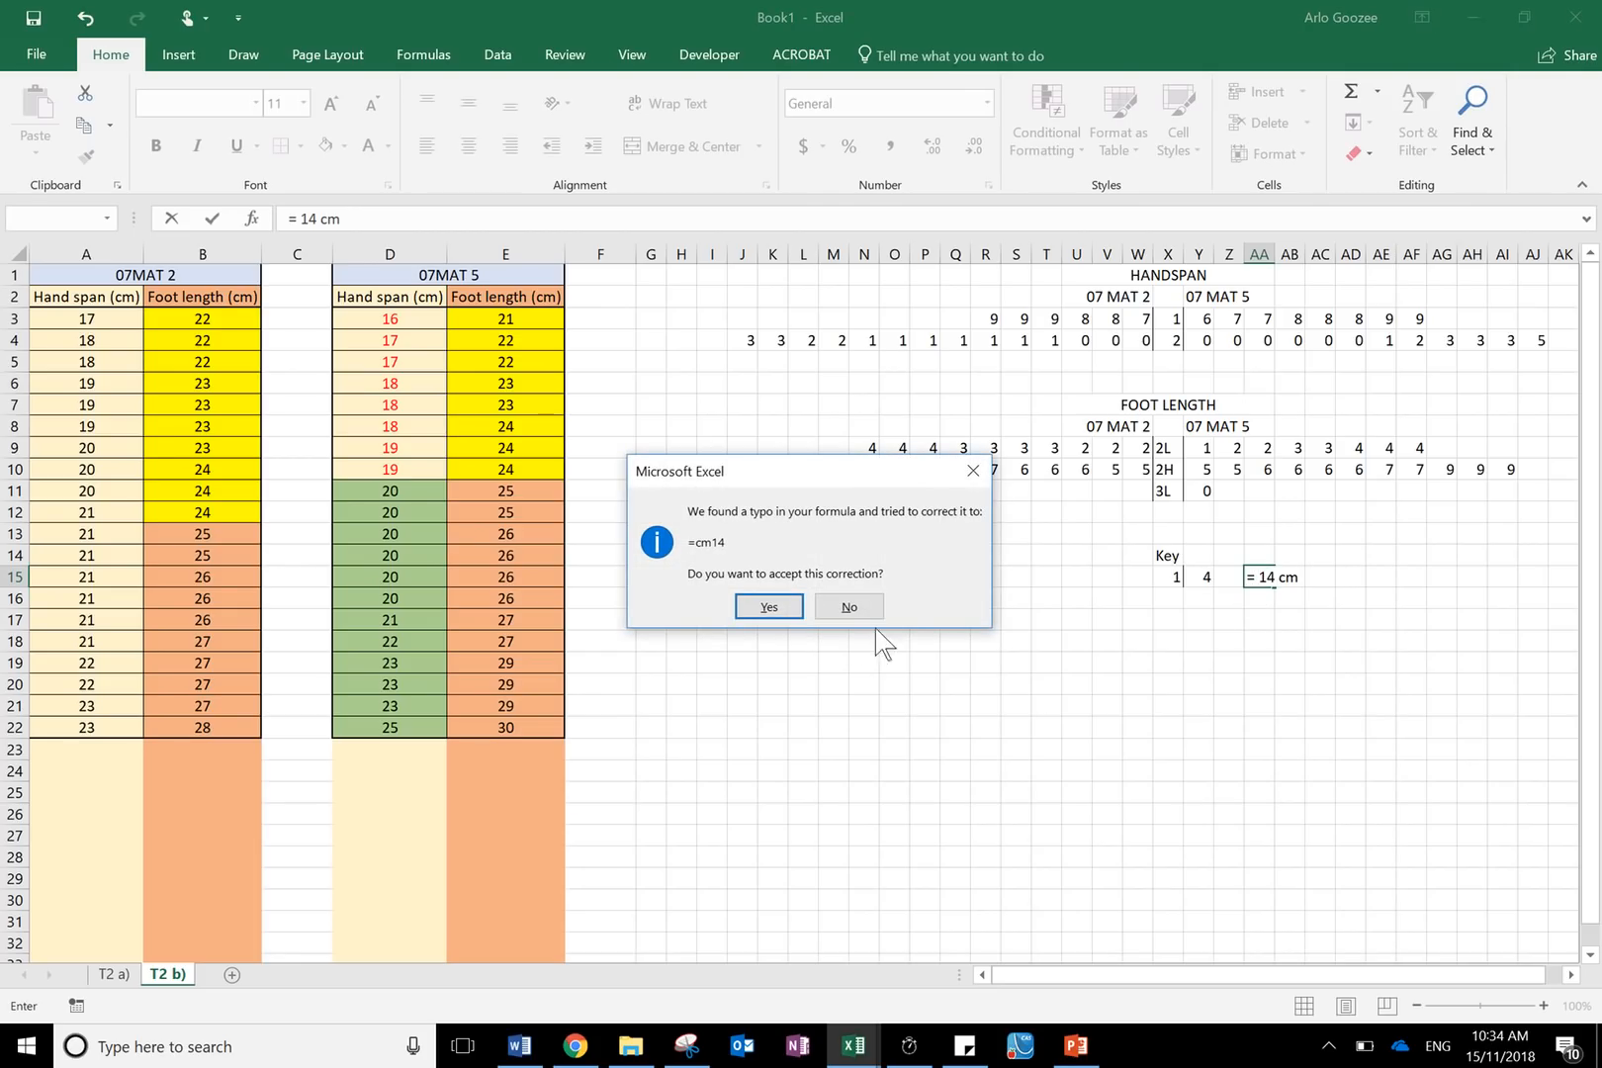
{"action": "left_click", "coordinate": [848, 606]}
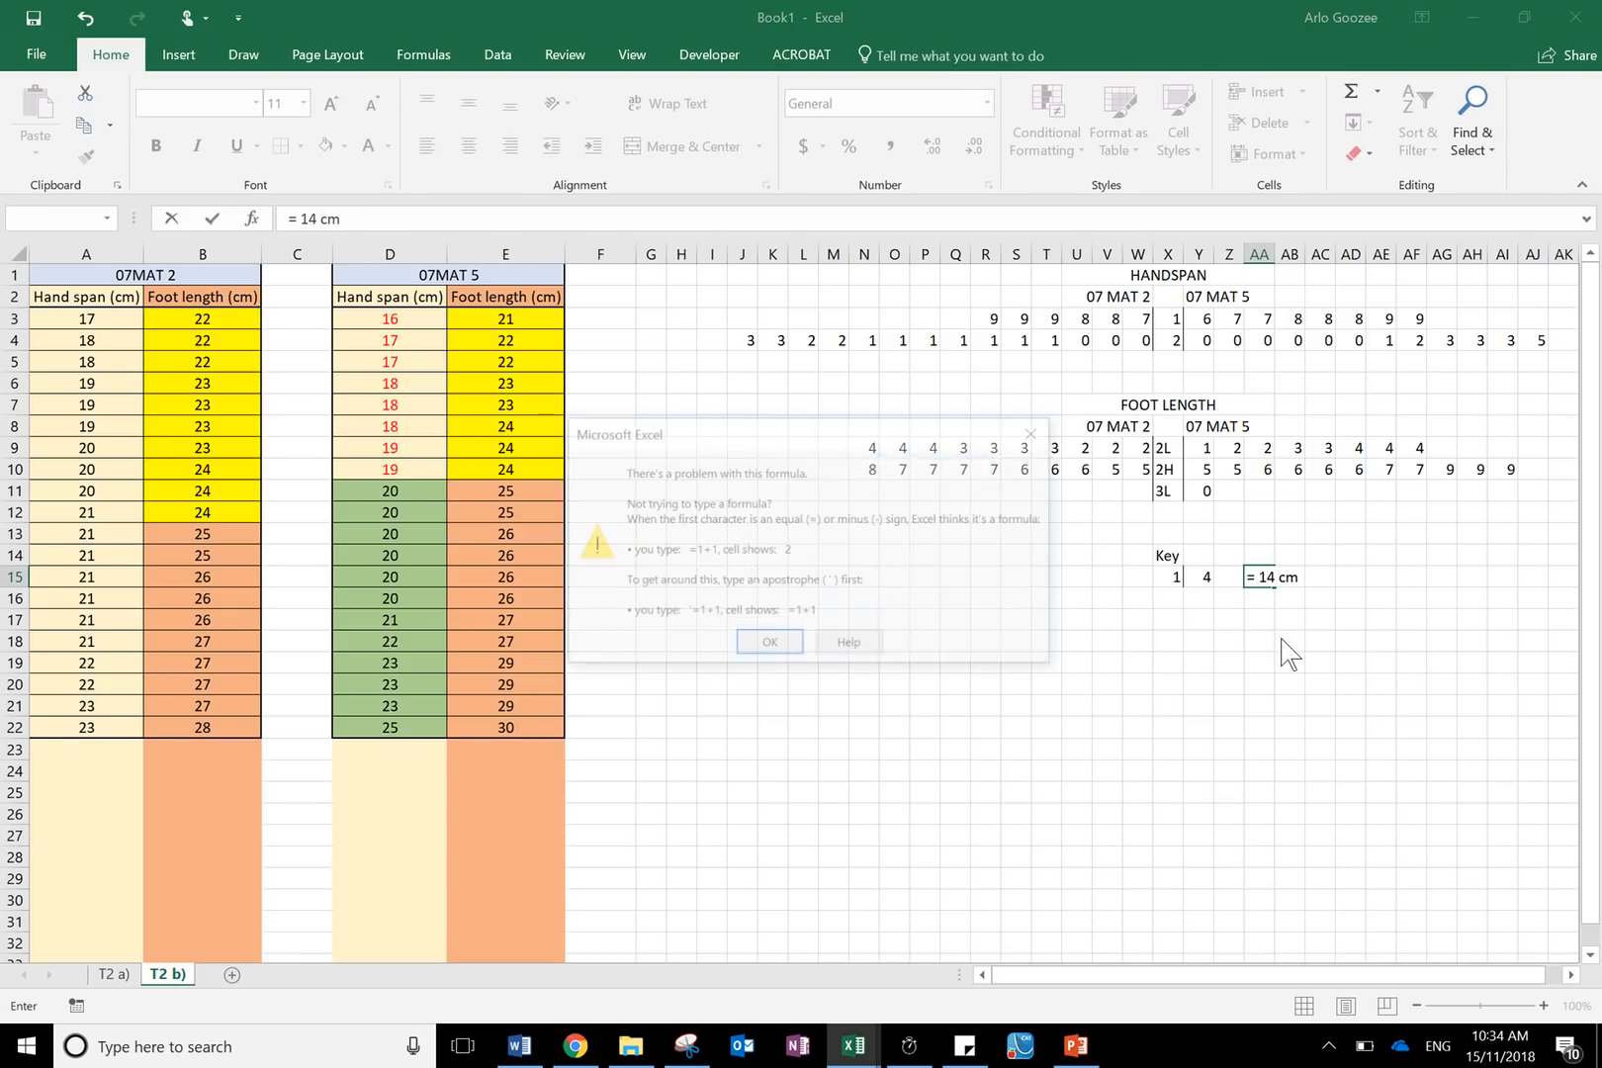
{"action": "left_click", "coordinate": [789, 647]}
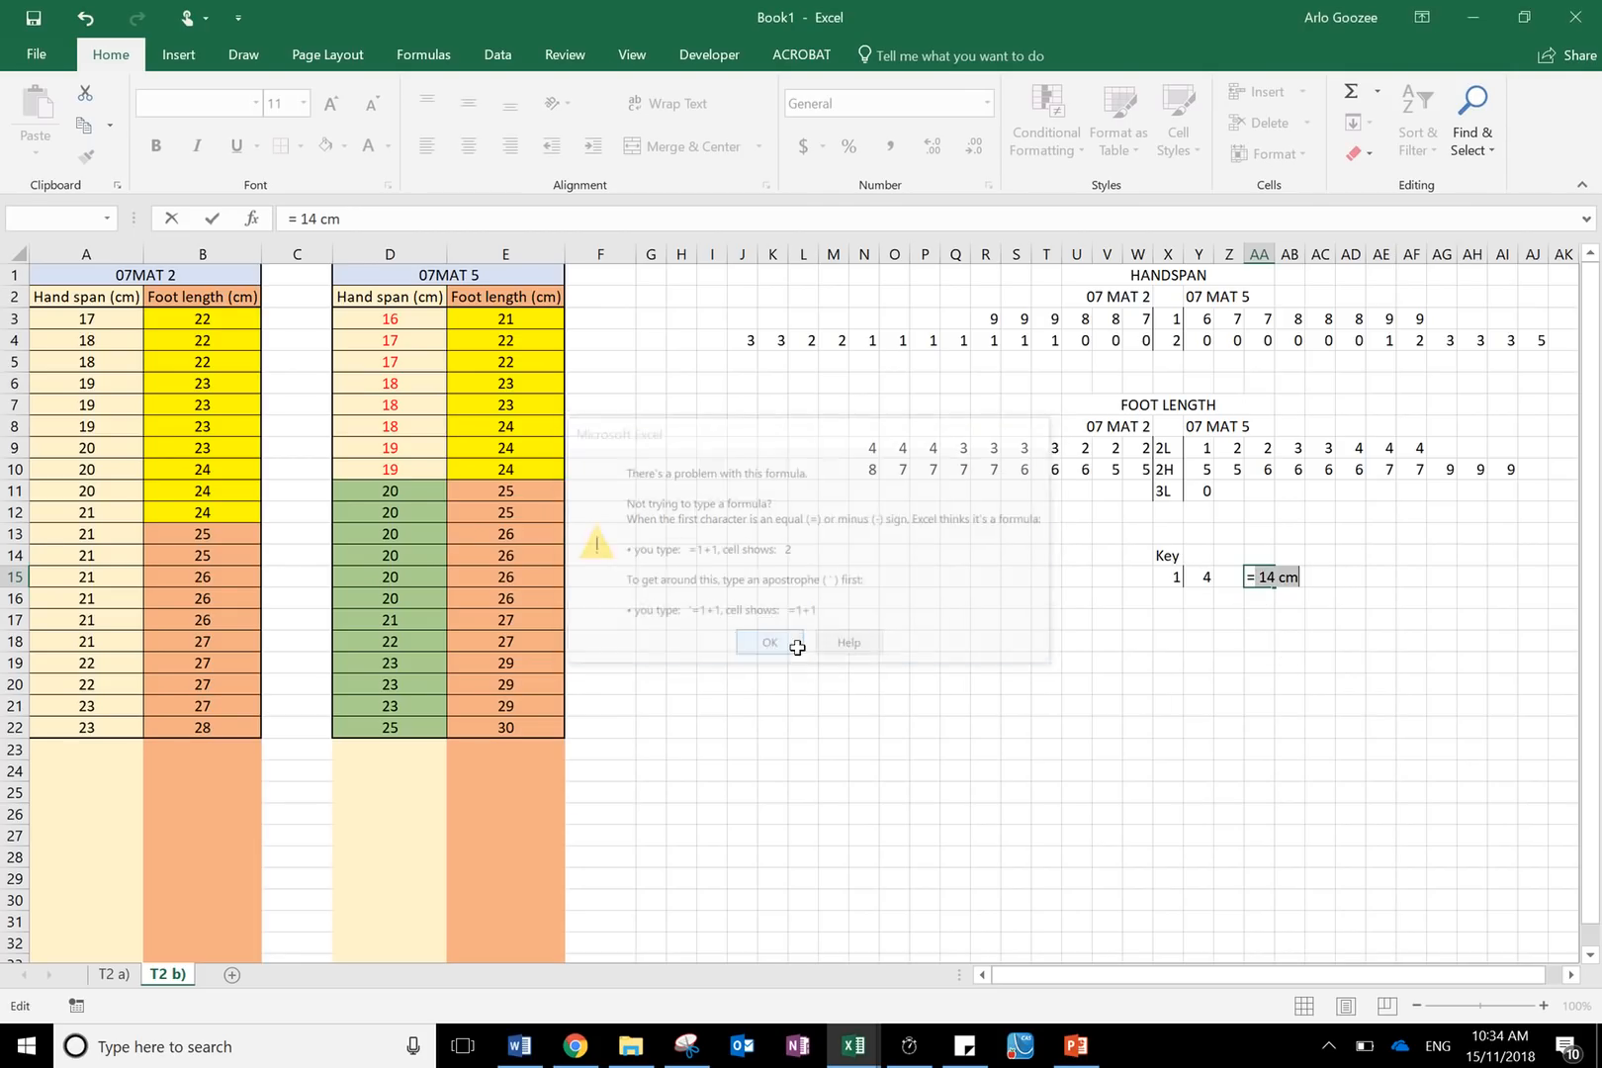
{"action": "left_click", "coordinate": [1159, 644]}
{"action": "key", "text": "Escape"}
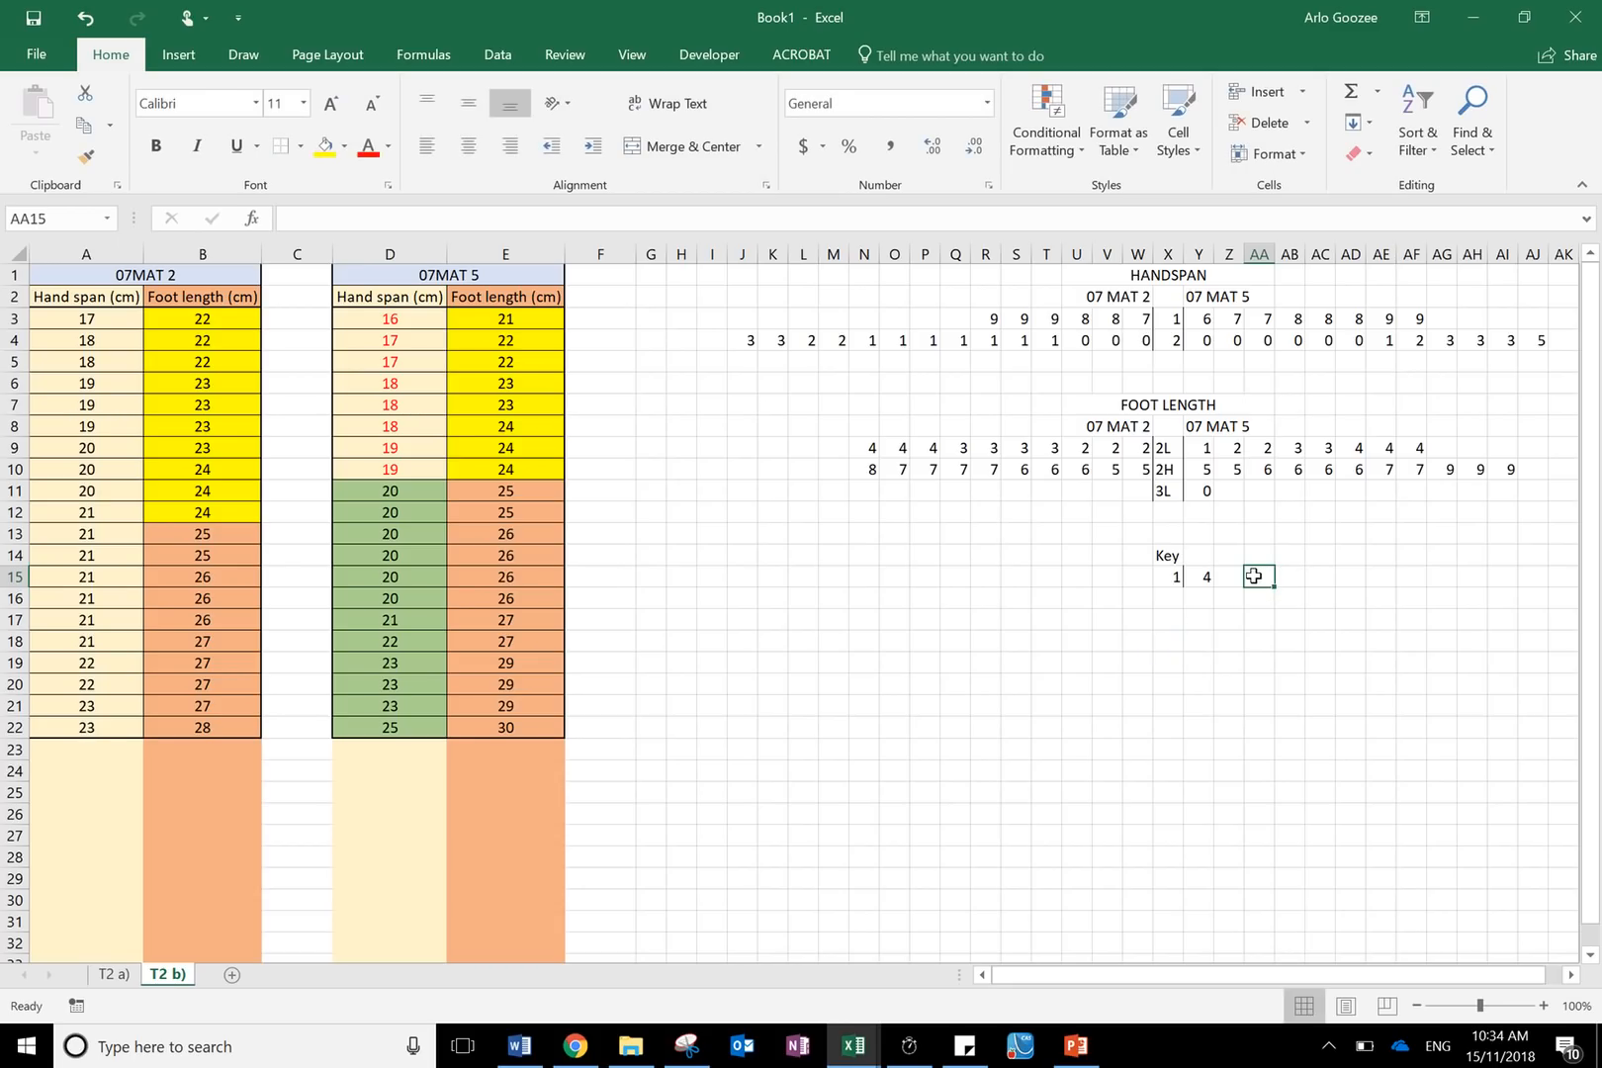
- Enter the text = 14cm in AA15 as the key's meaning
{"action": "type", "text": "="}
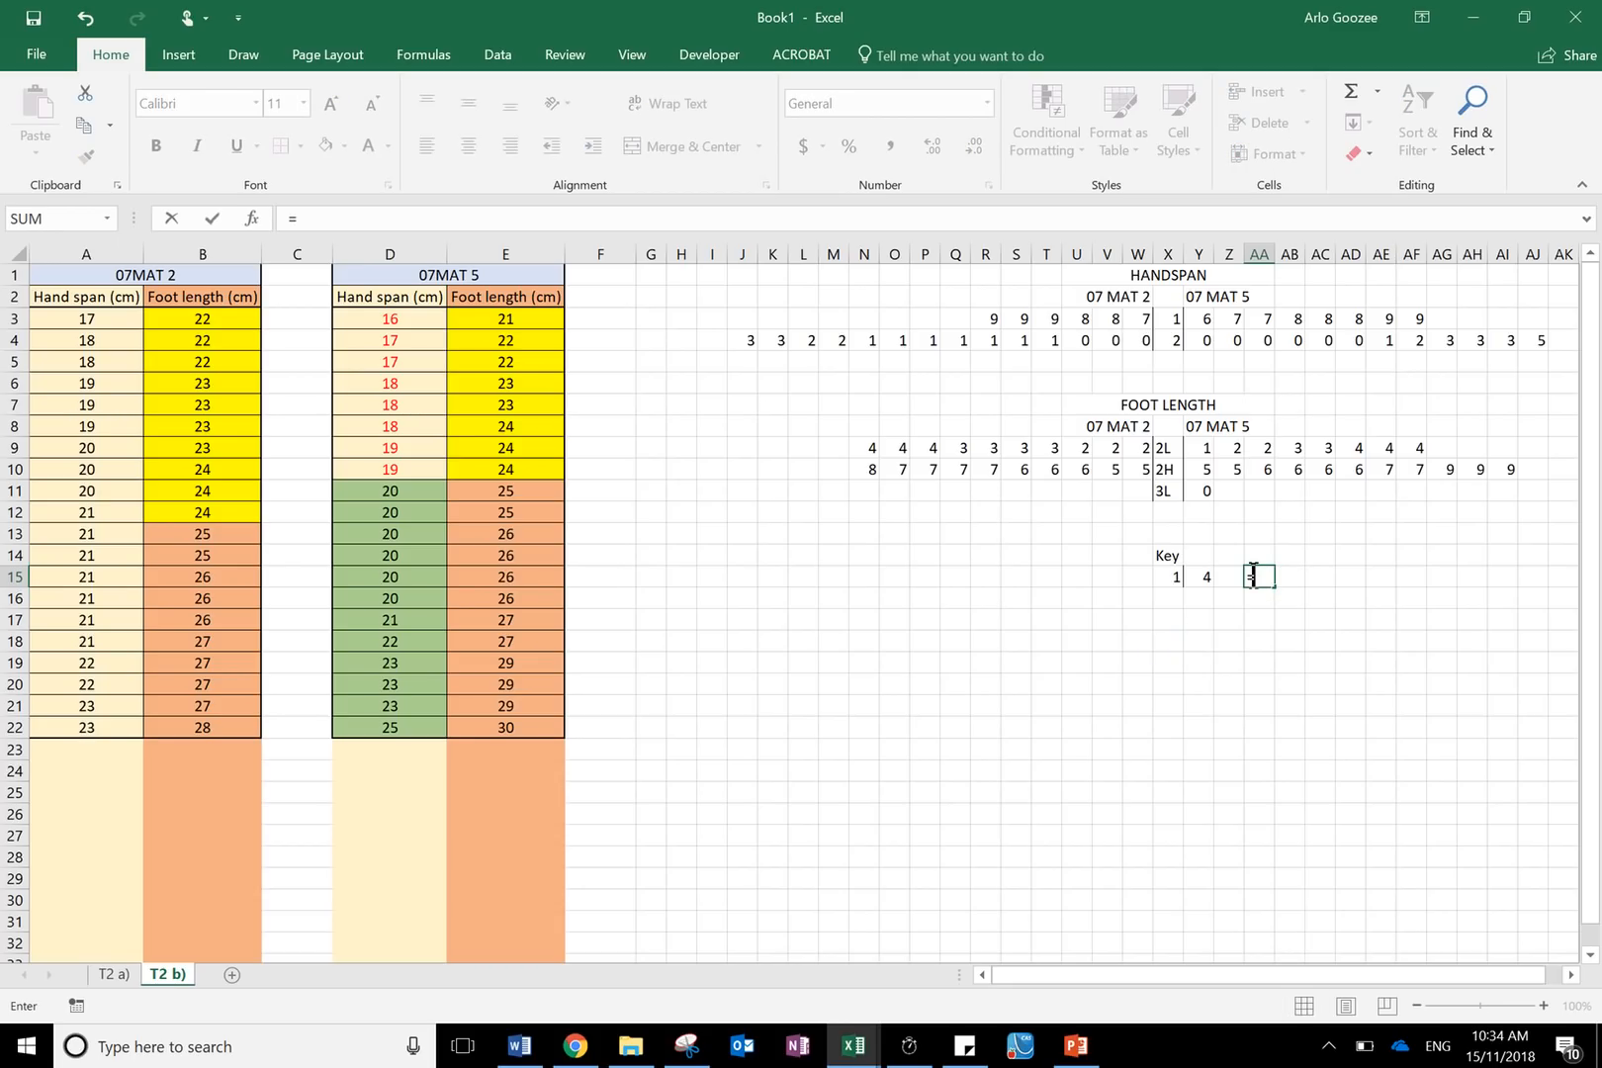
{"action": "key", "text": "BackSpace"}
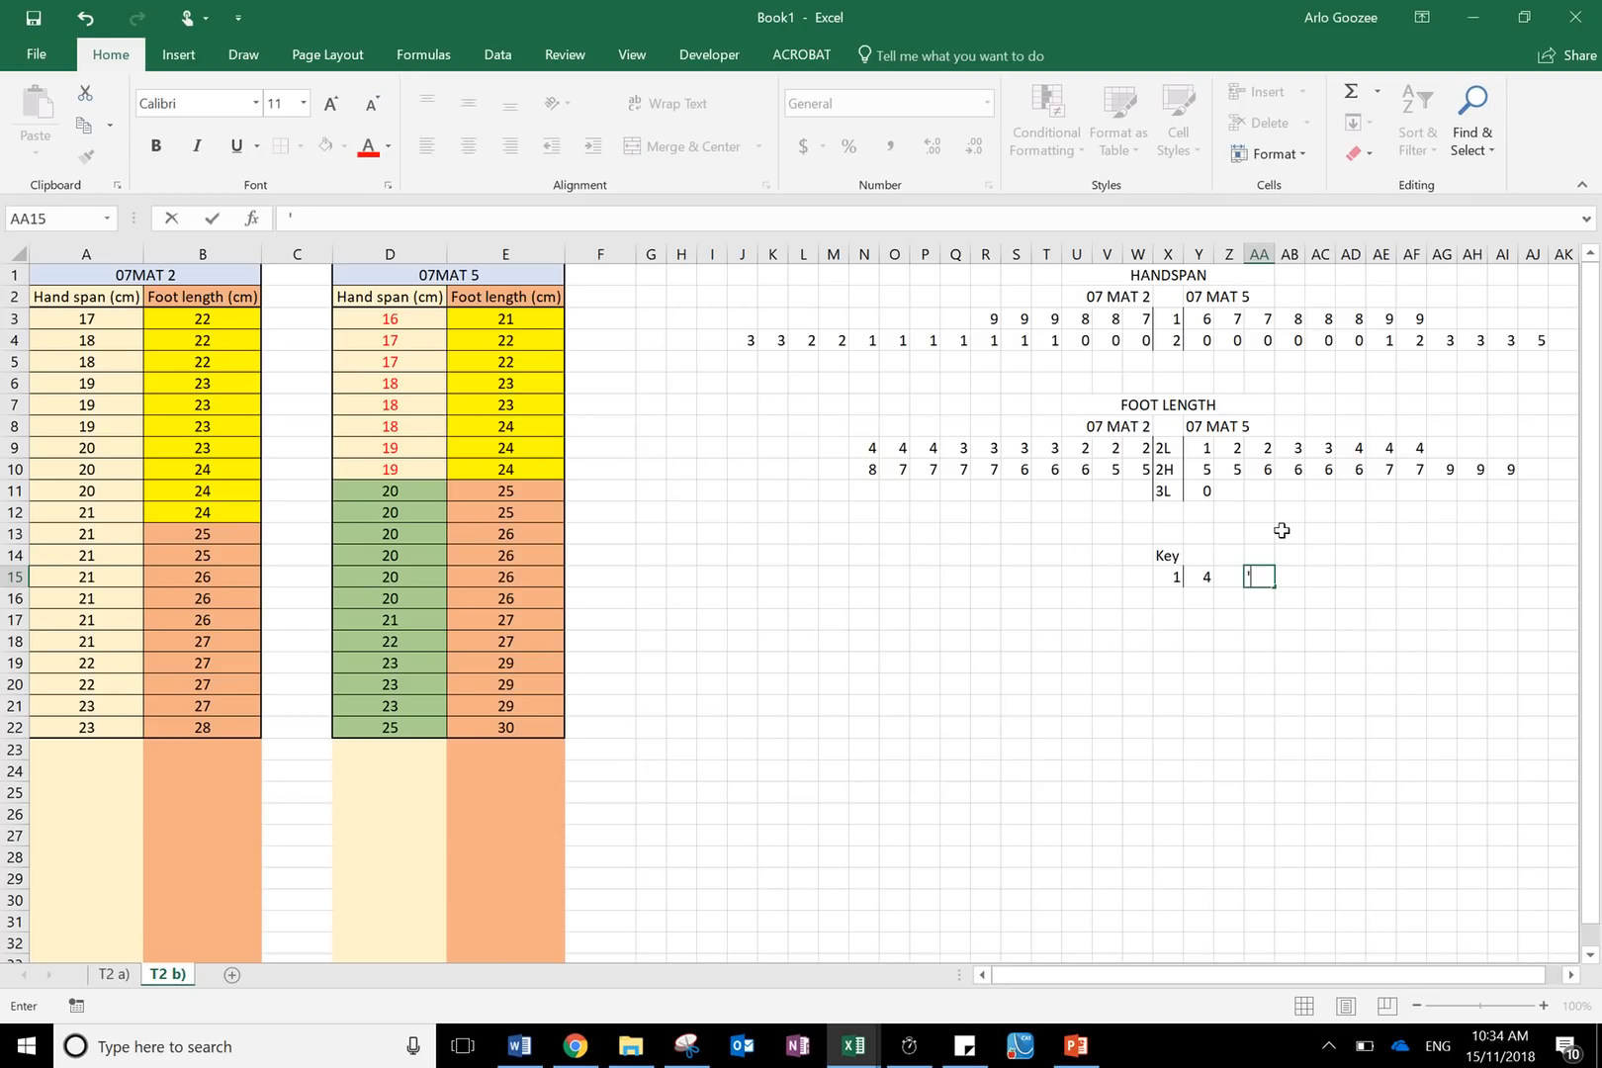
{"action": "type", "text": "'= 14cm"}
{"action": "key", "text": "Return"}
{"action": "mouse_move", "coordinate": [638, 55]}
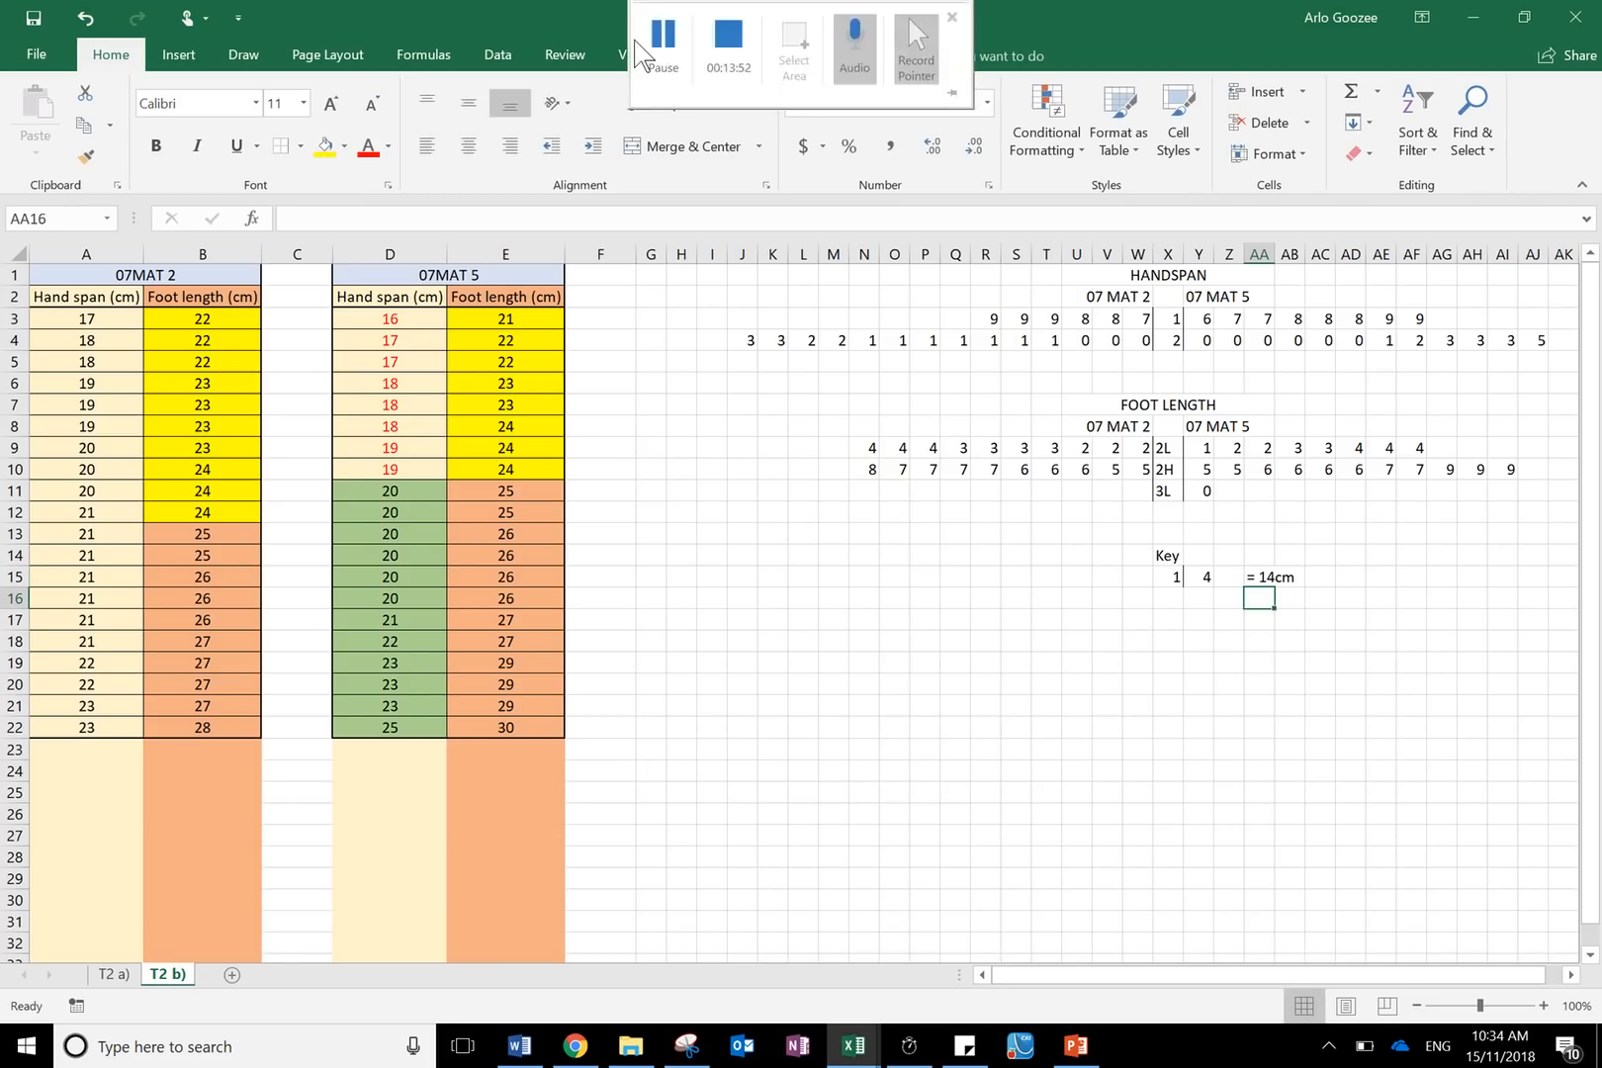
{"action": "left_click", "coordinate": [1048, 576]}
{"action": "left_click", "coordinate": [1116, 276]}
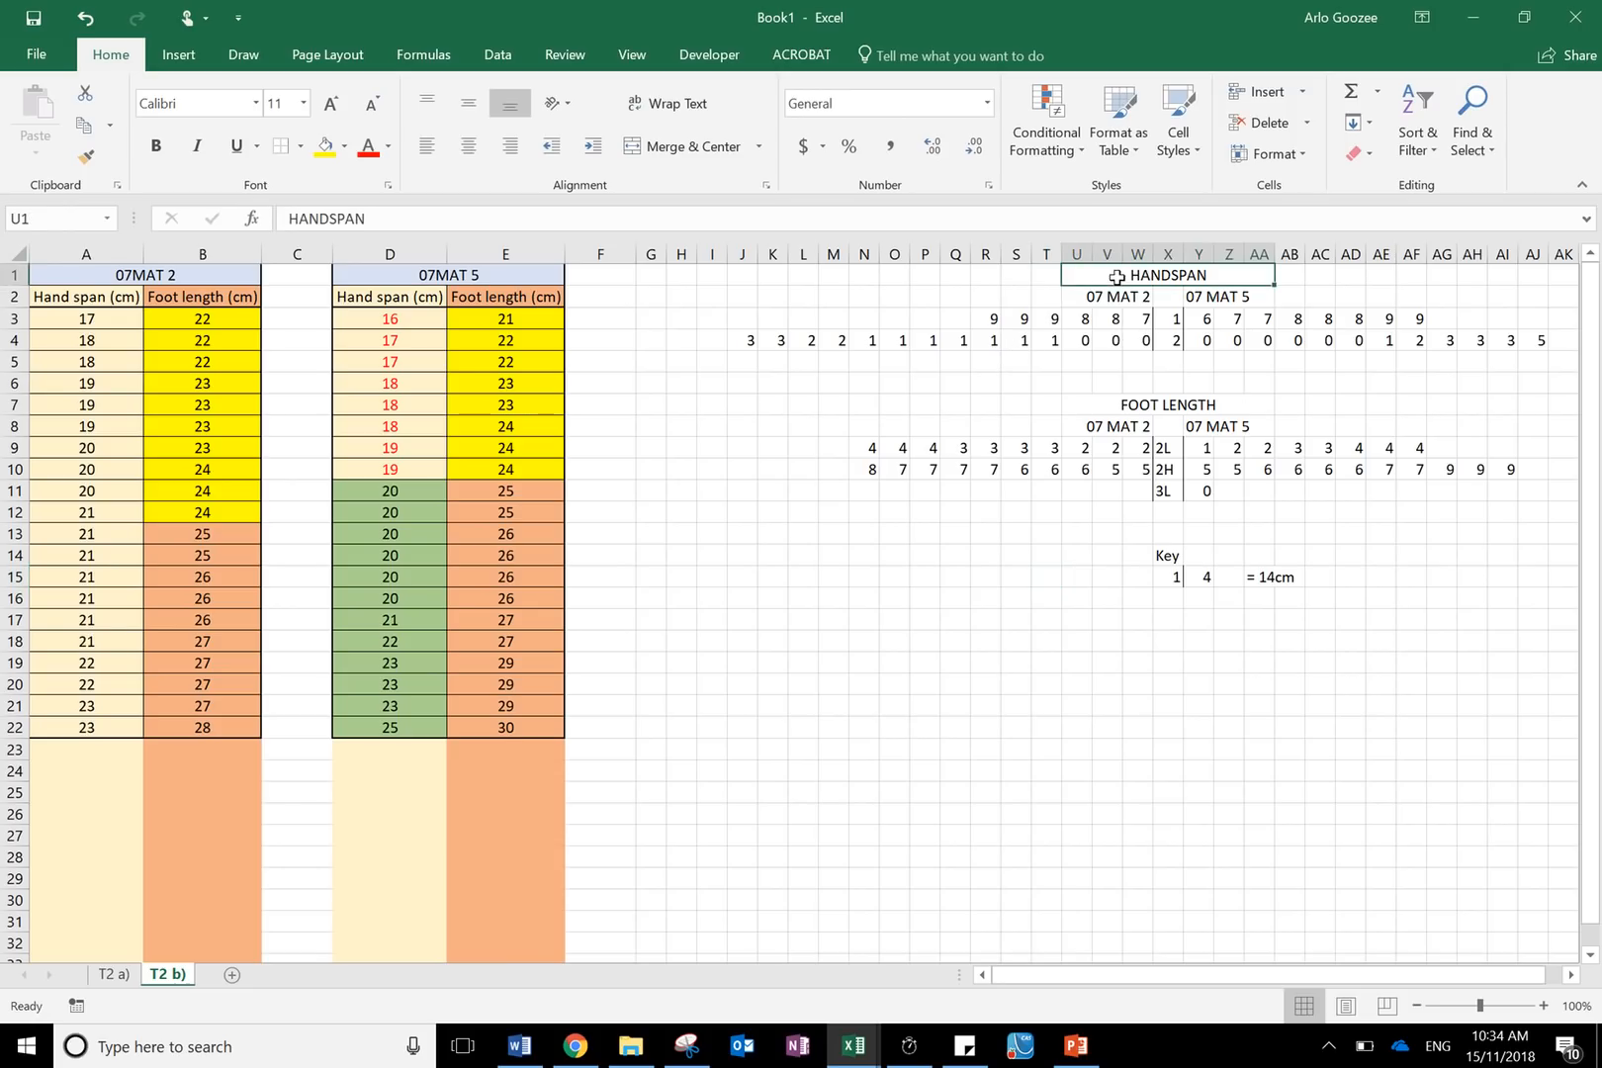
{"action": "left_click_drag", "start_coordinate": [1116, 277], "coordinate": [1092, 470]}
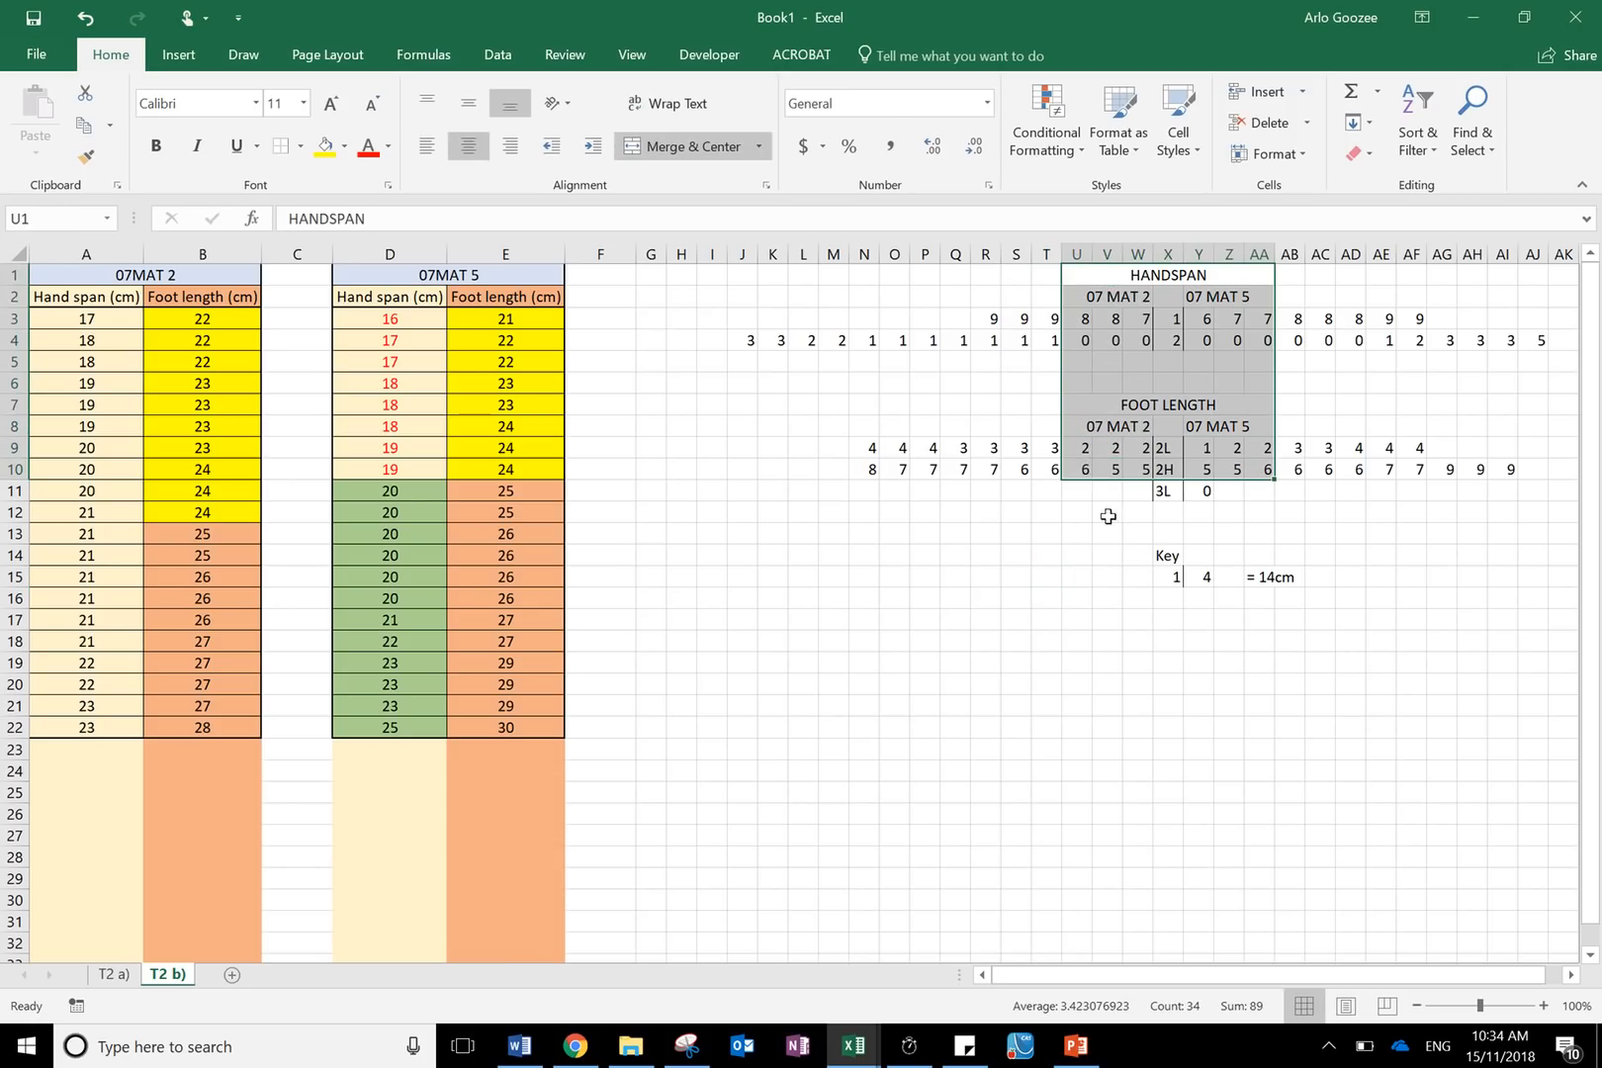
{"action": "left_click", "coordinate": [1107, 577]}
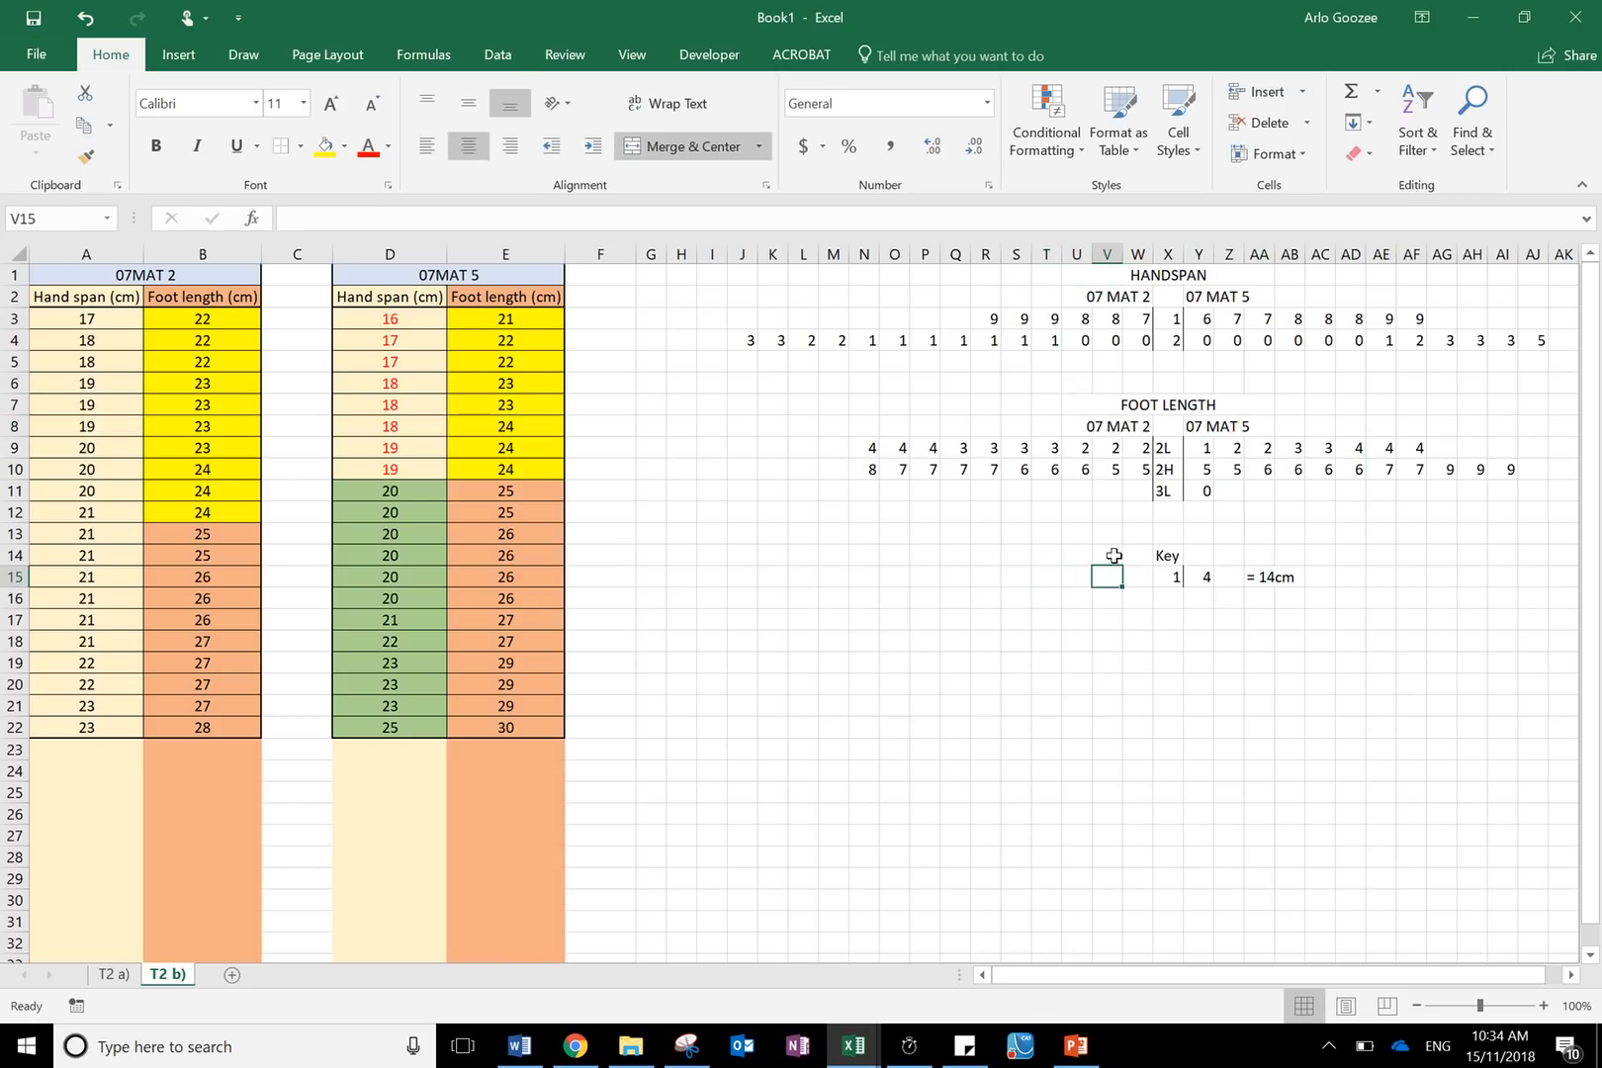
{"action": "left_click", "coordinate": [497, 56]}
{"action": "mouse_move", "coordinate": [817, 9]}
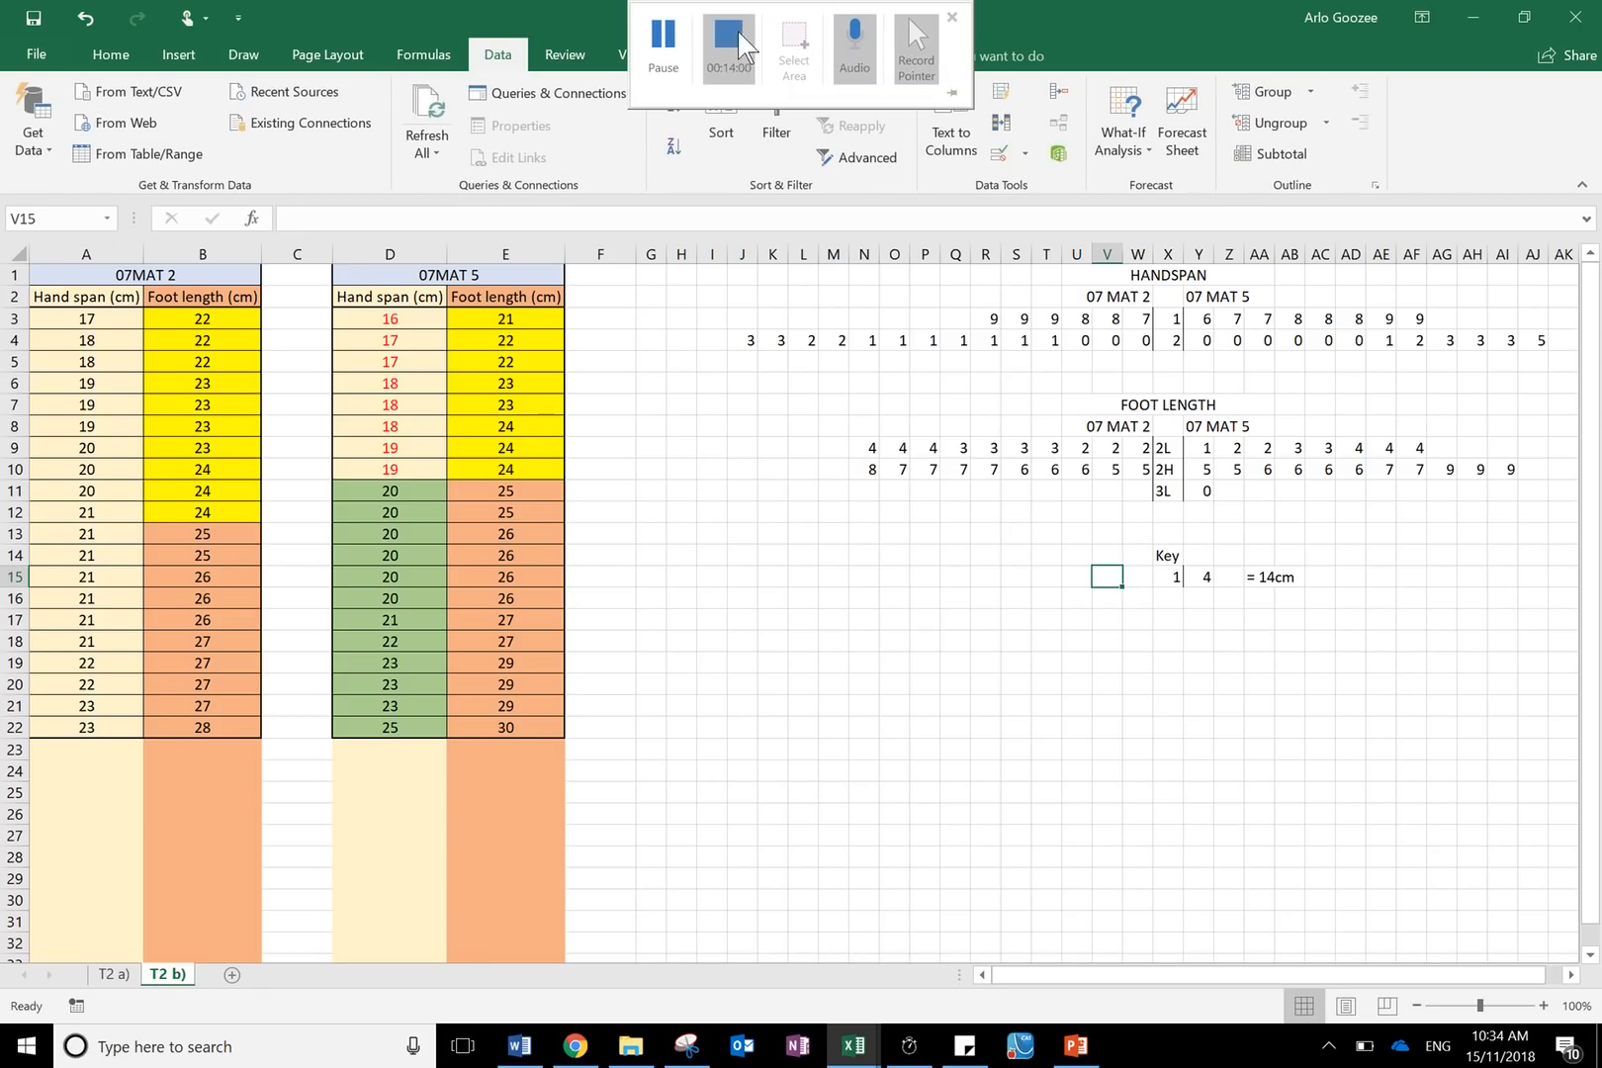